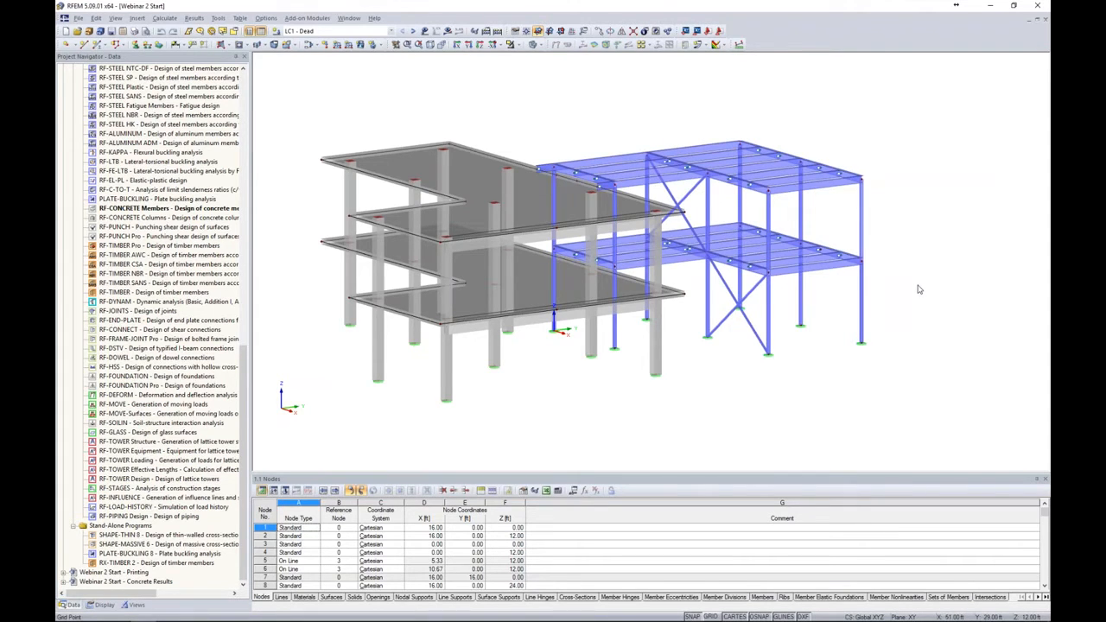
Step: Show the loads of load case LC1 - Dead on the model, and hide them again
middle_click_drag(937, 320, 909, 310, "ctrl")
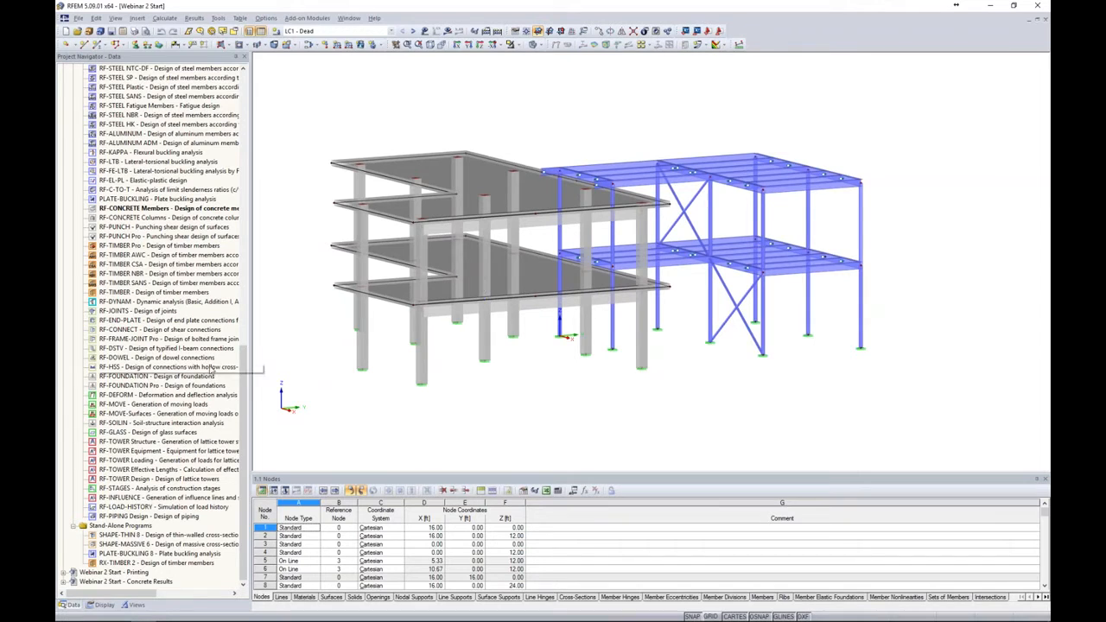
left_click_drag(246, 355, 263, 94)
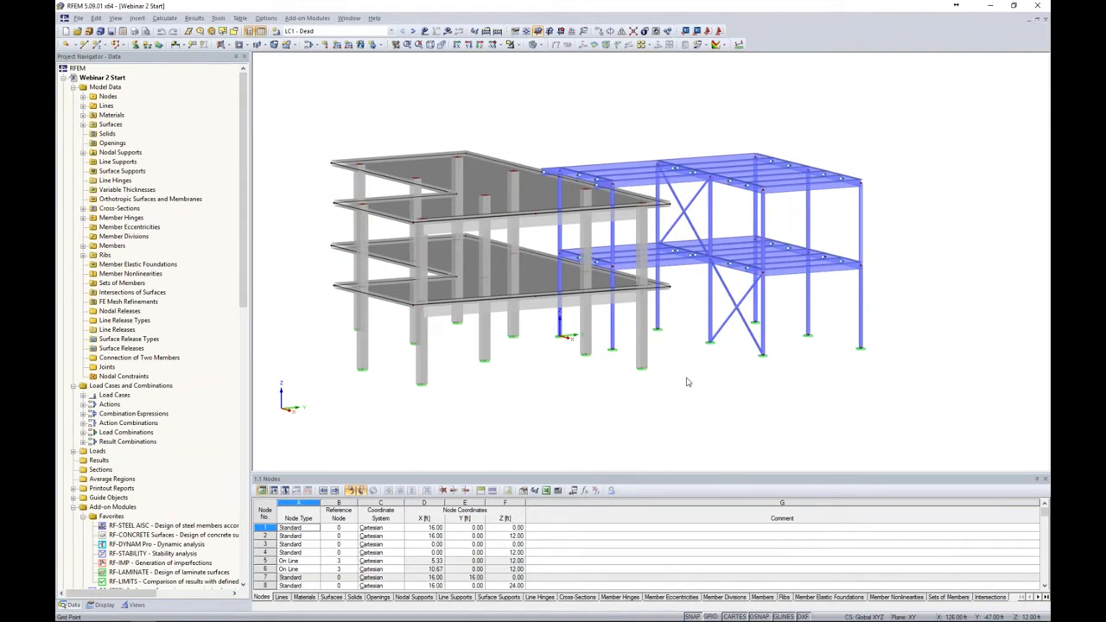
left_click(425, 30)
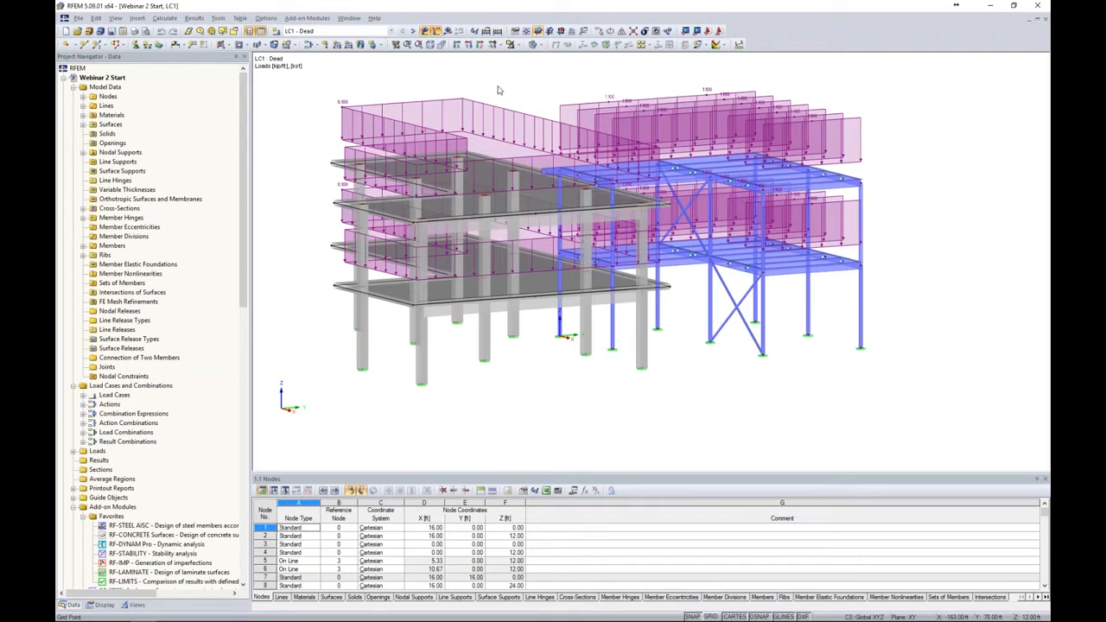
left_click(426, 32)
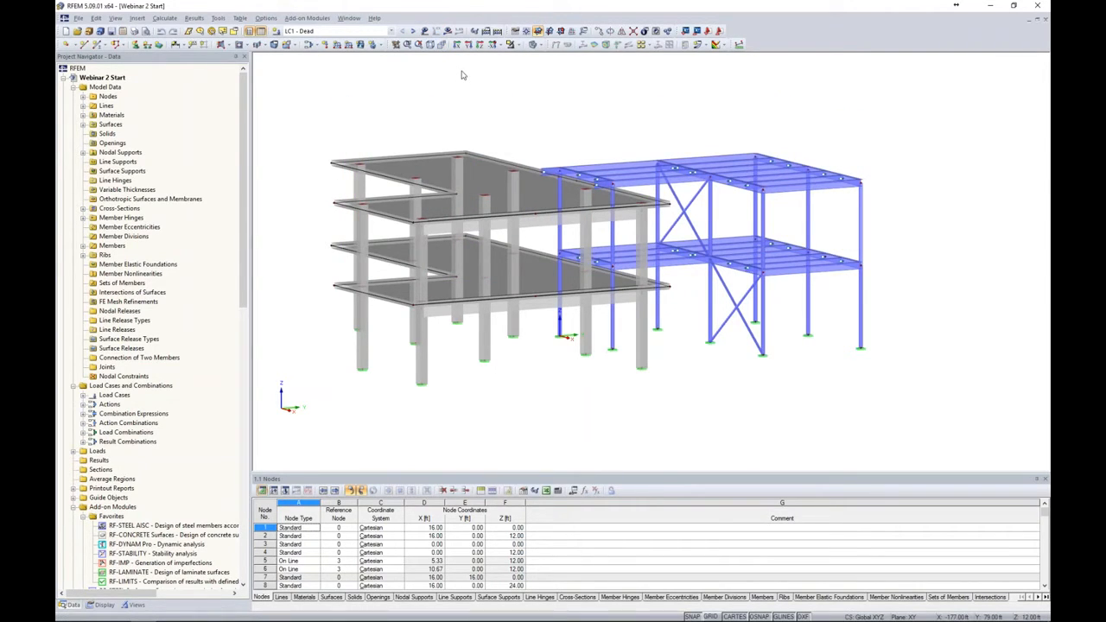
Step: Calculate load case LC1 - Dead and examine the instability node and direction in the error description
left_click(447, 31)
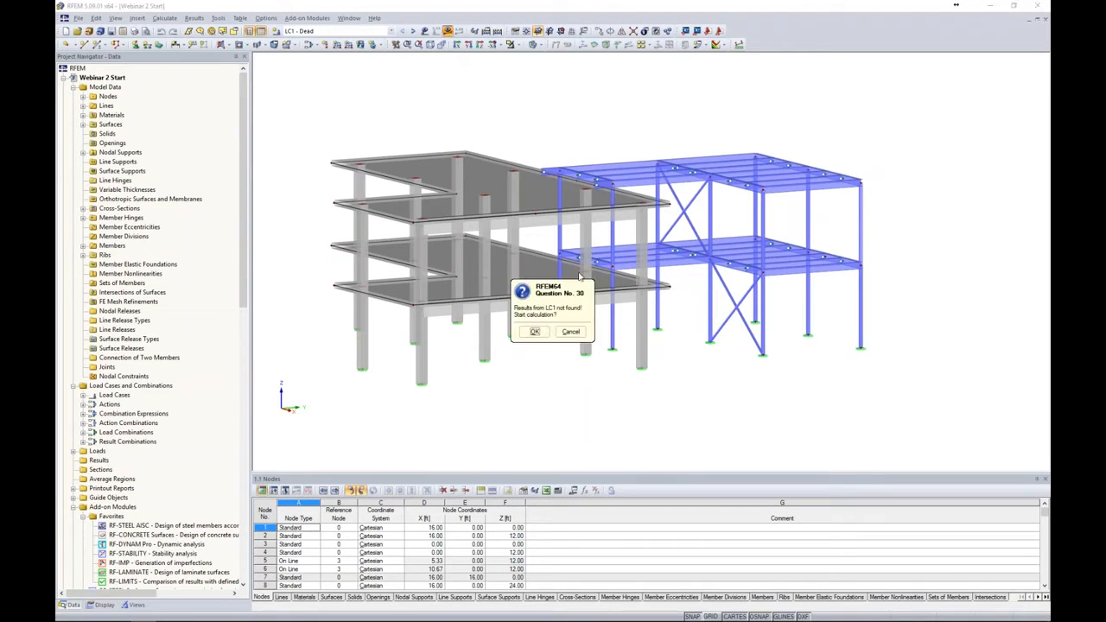
left_click(540, 332)
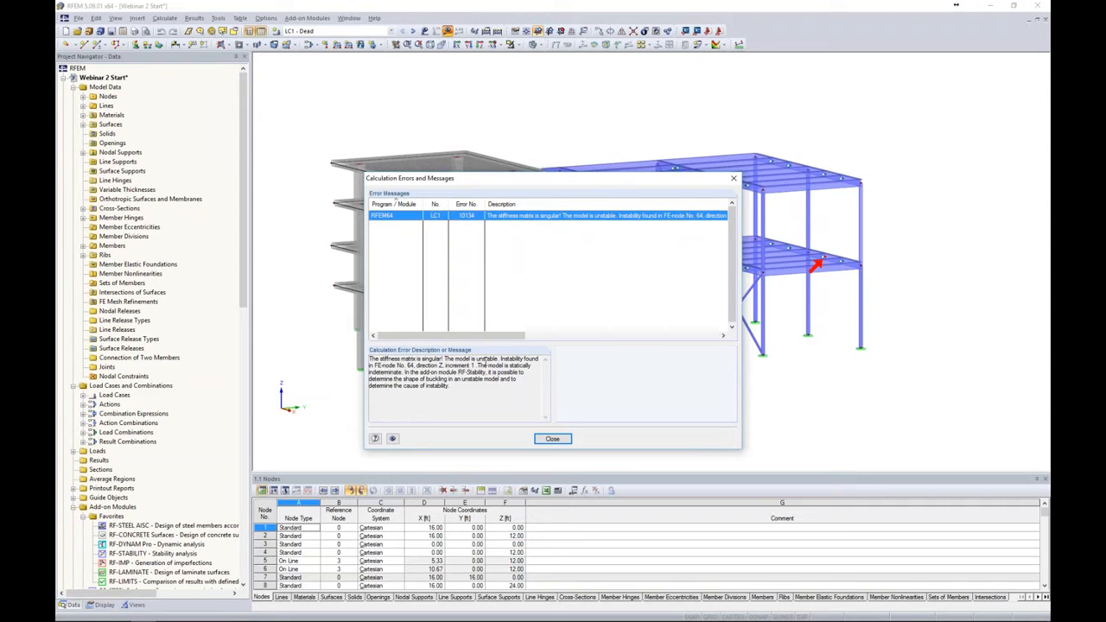
left_click_drag(498, 358, 443, 365)
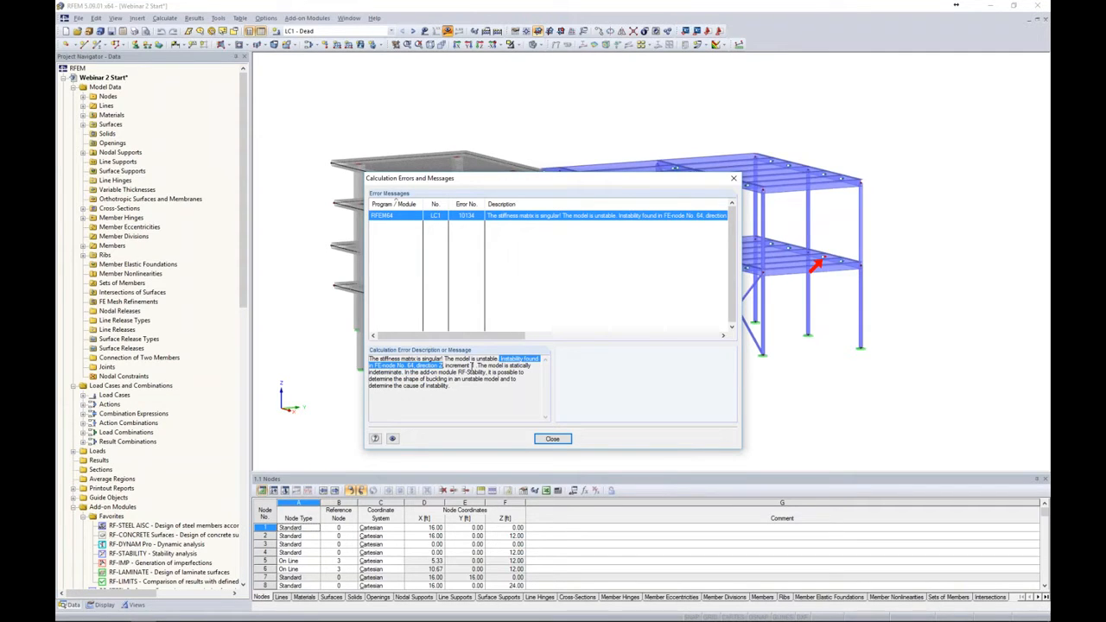
left_click(554, 440)
Step: Locate the marked unstable node on the lower steel floor's outer edge beam and switch the model to wireframe display
middle_click_drag(726, 400, 616, 413, "ctrl")
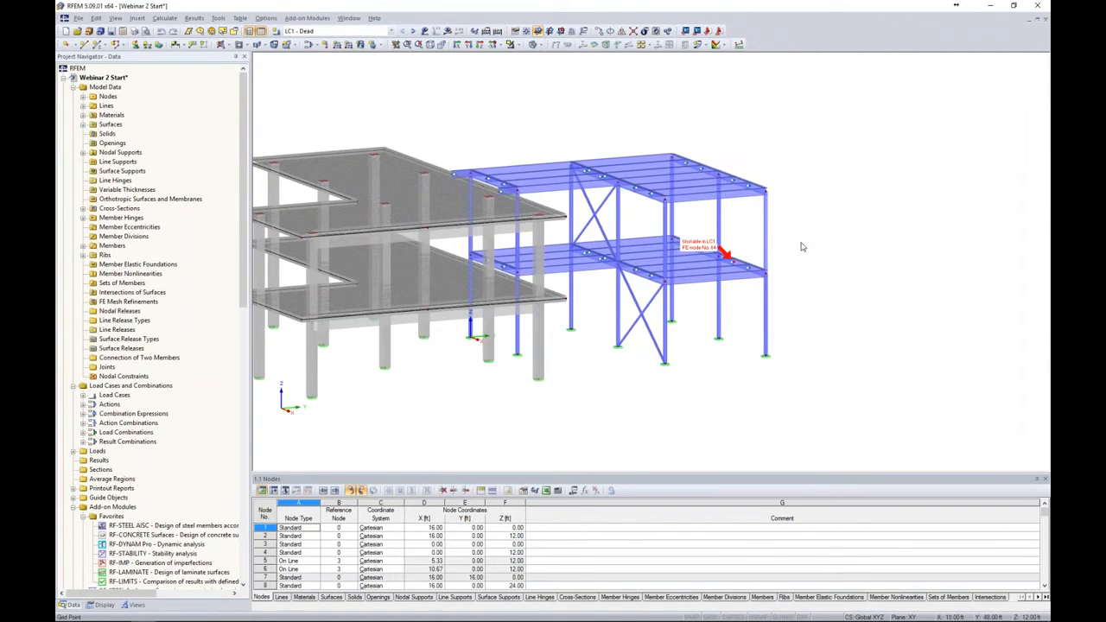
scroll(732, 259, "up", 5)
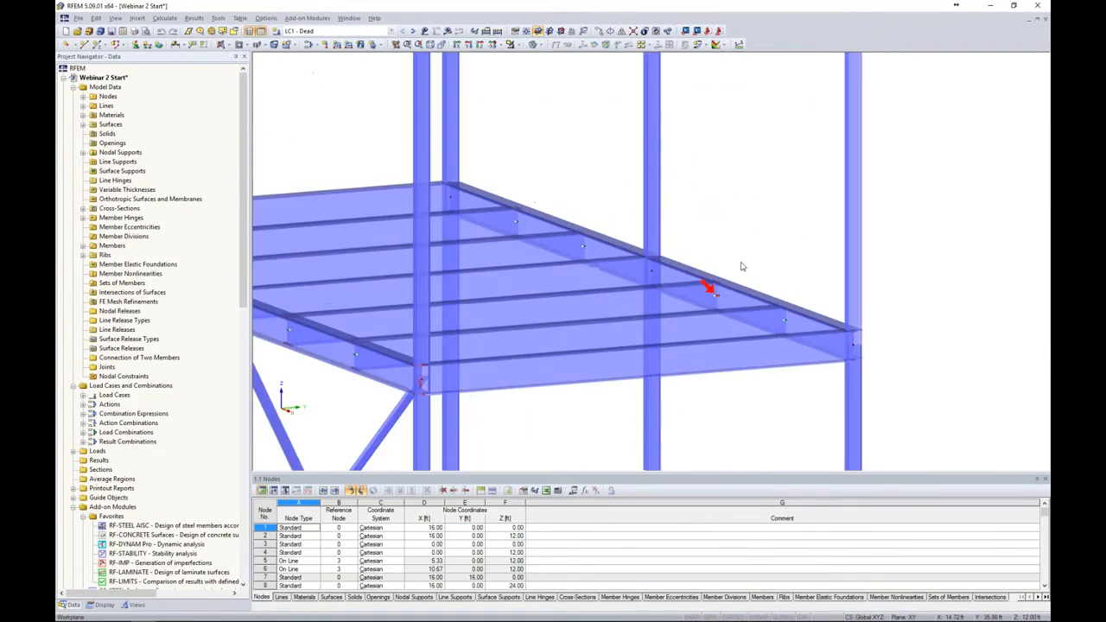
middle_click_drag(748, 250, 759, 202)
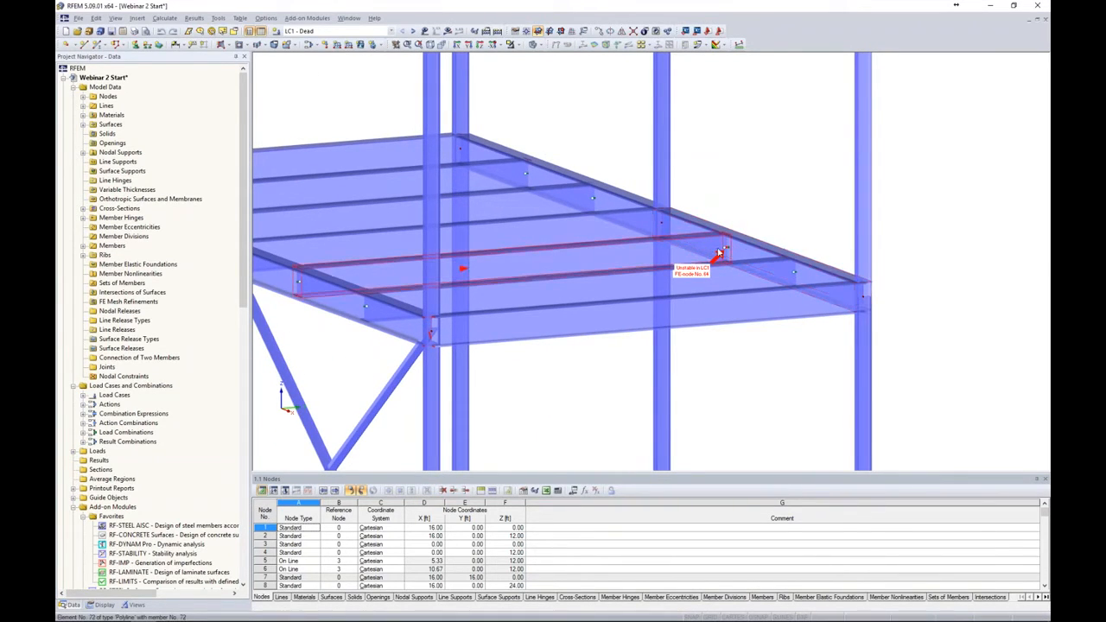
mouse_move(723, 256)
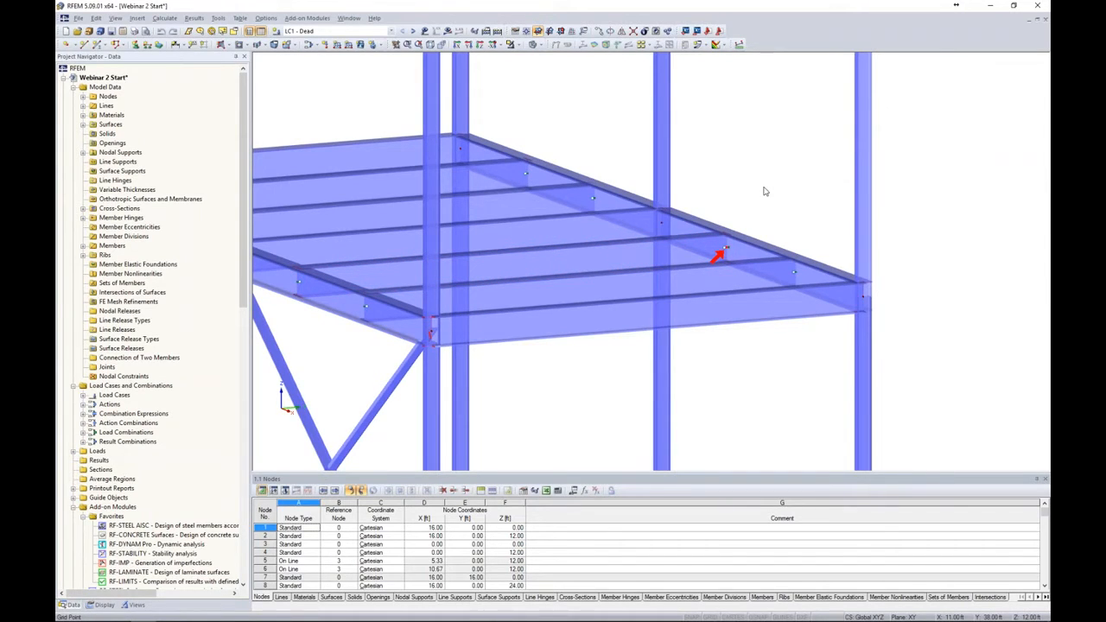
scroll(769, 189, "up", 3)
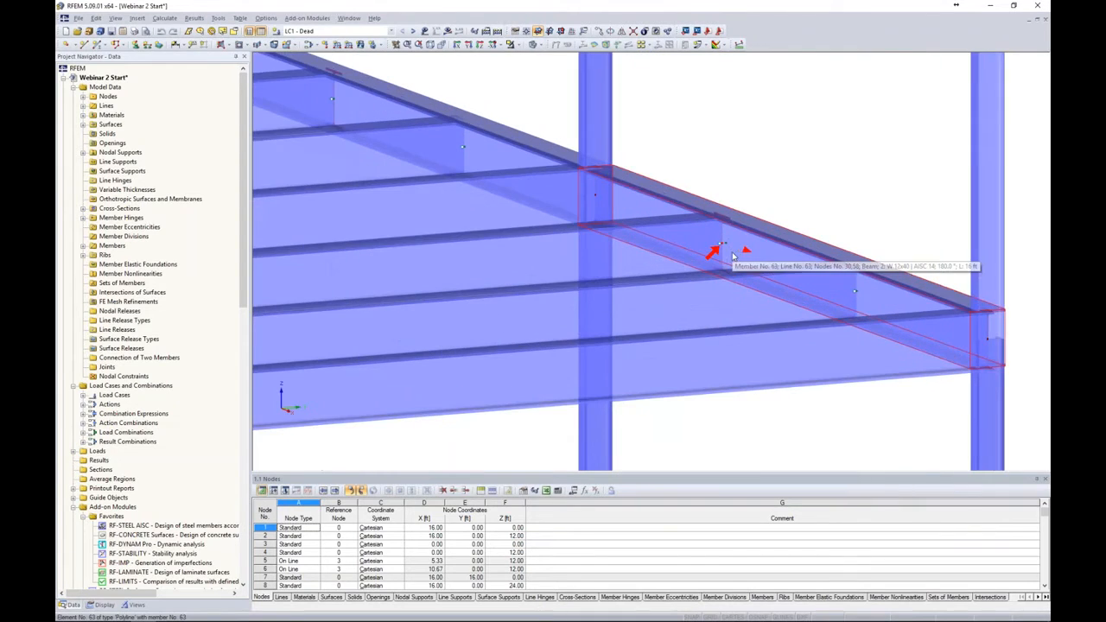
scroll(805, 176, "up", 2)
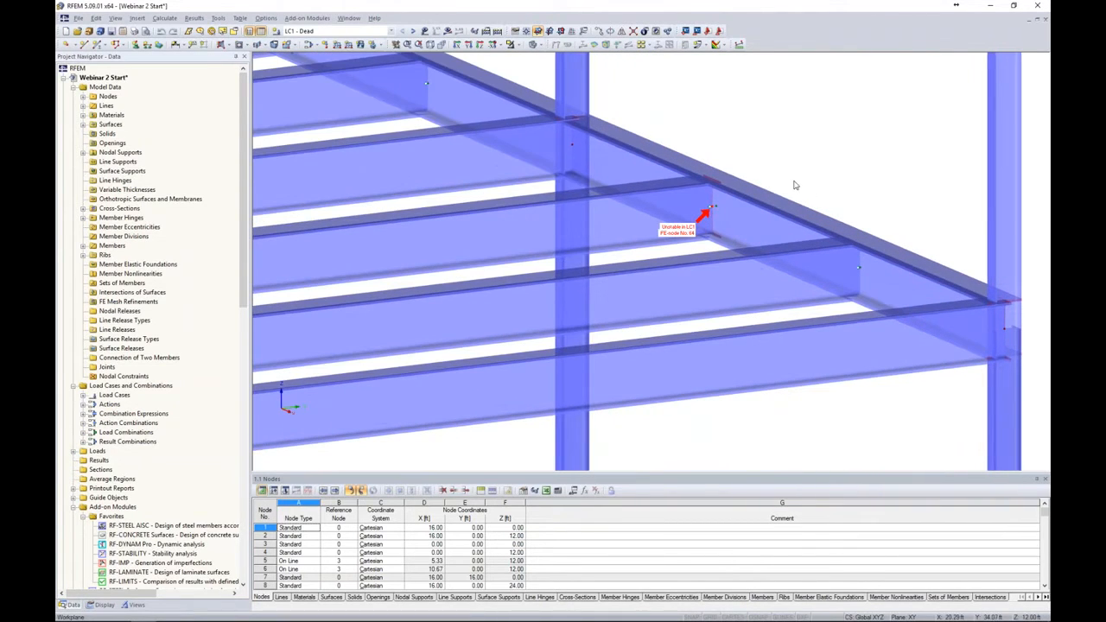
left_click(535, 44)
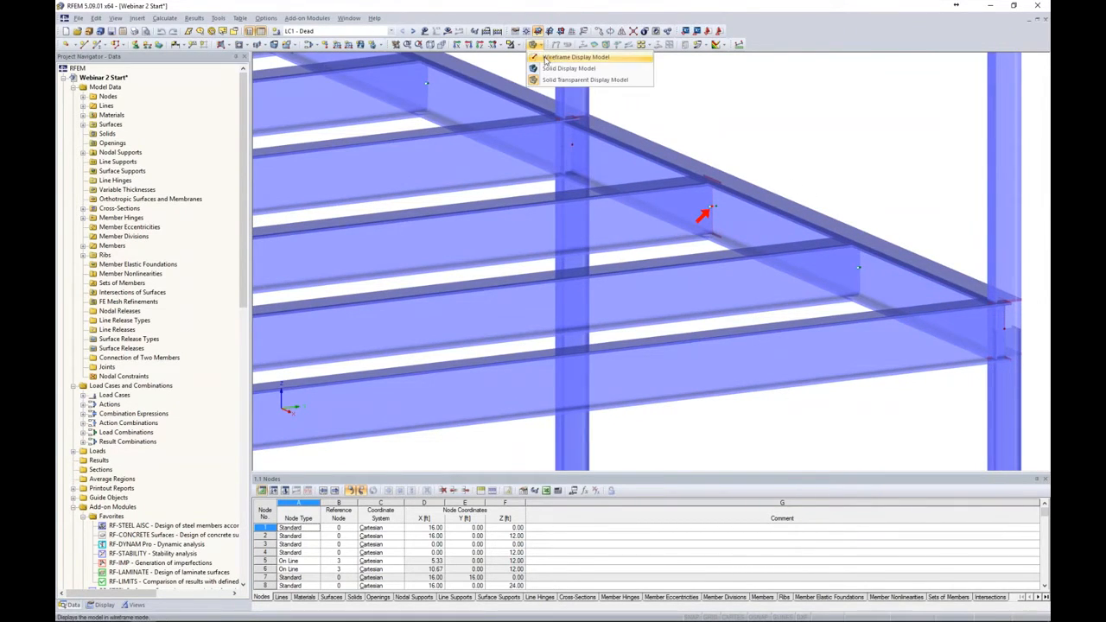
left_click(545, 58)
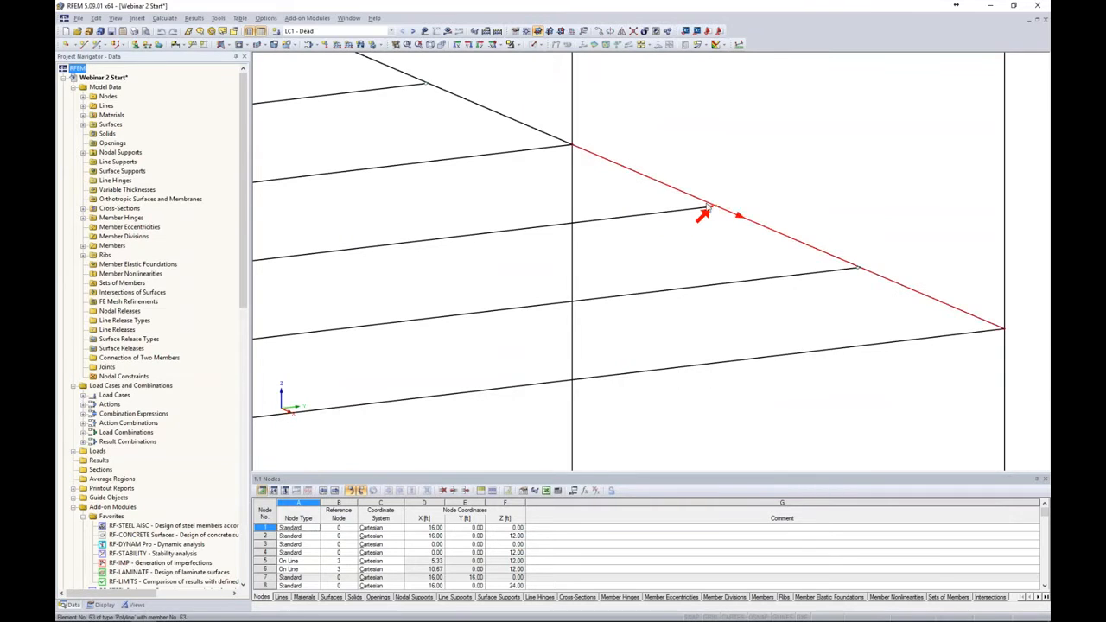
Step: Remove stray node 64 at the infill beam's loose end, joining the beam to the edge beam
scroll(714, 212, "up", 3)
scroll(714, 212, "up", 1)
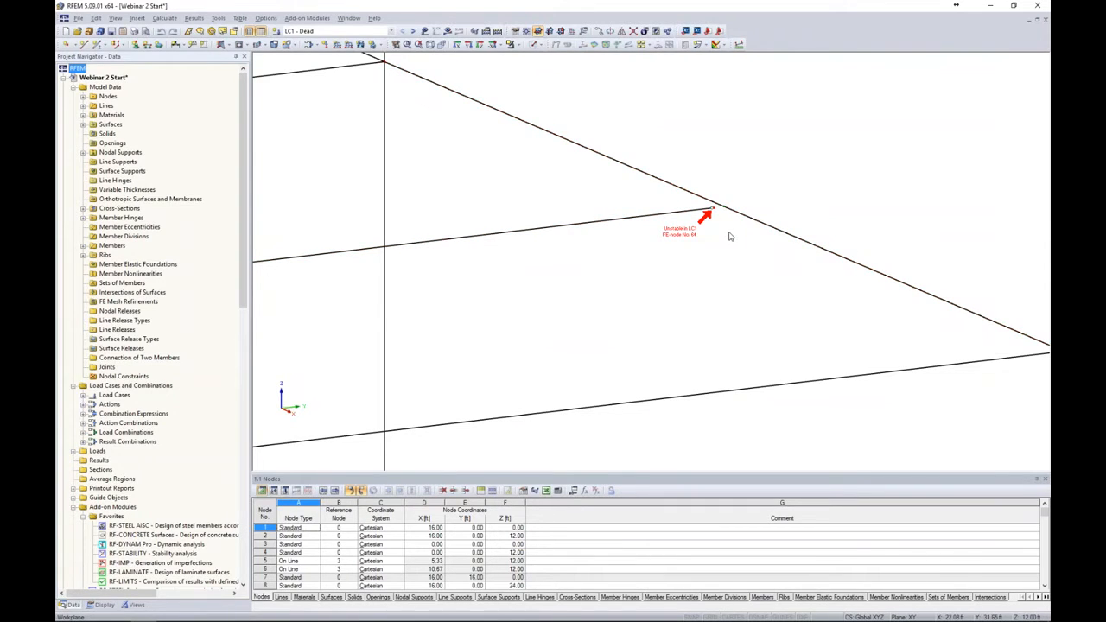
scroll(718, 216, "up", 2)
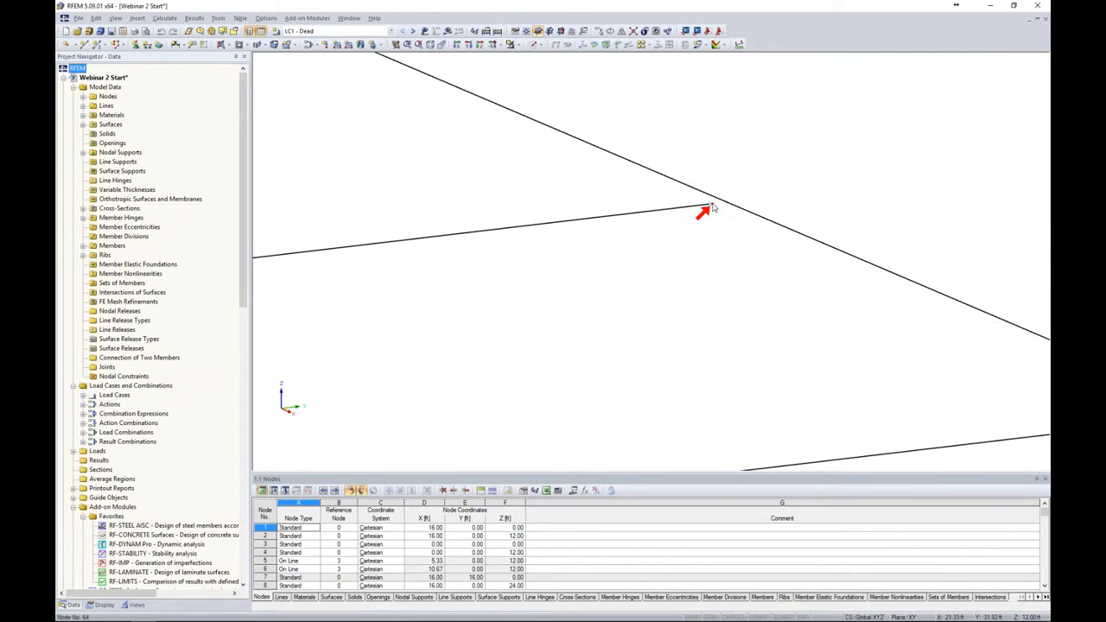
left_click(716, 206)
key("Delete")
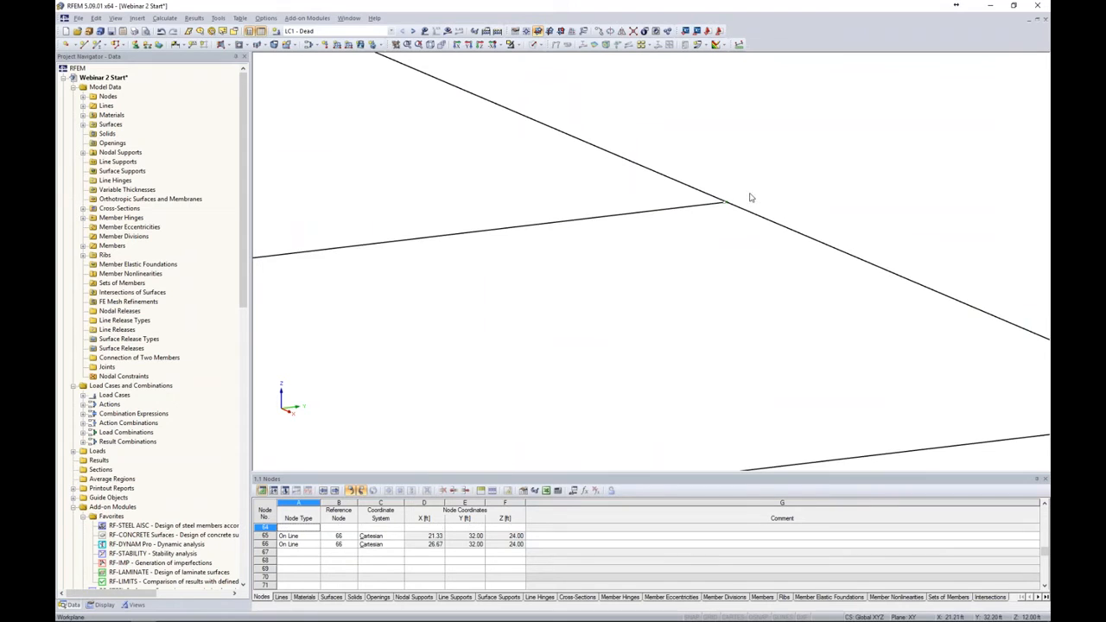
Step: Fit the whole model in view and recalculate LC1 - Dead to display its global deformations
scroll(751, 198, "down", 5)
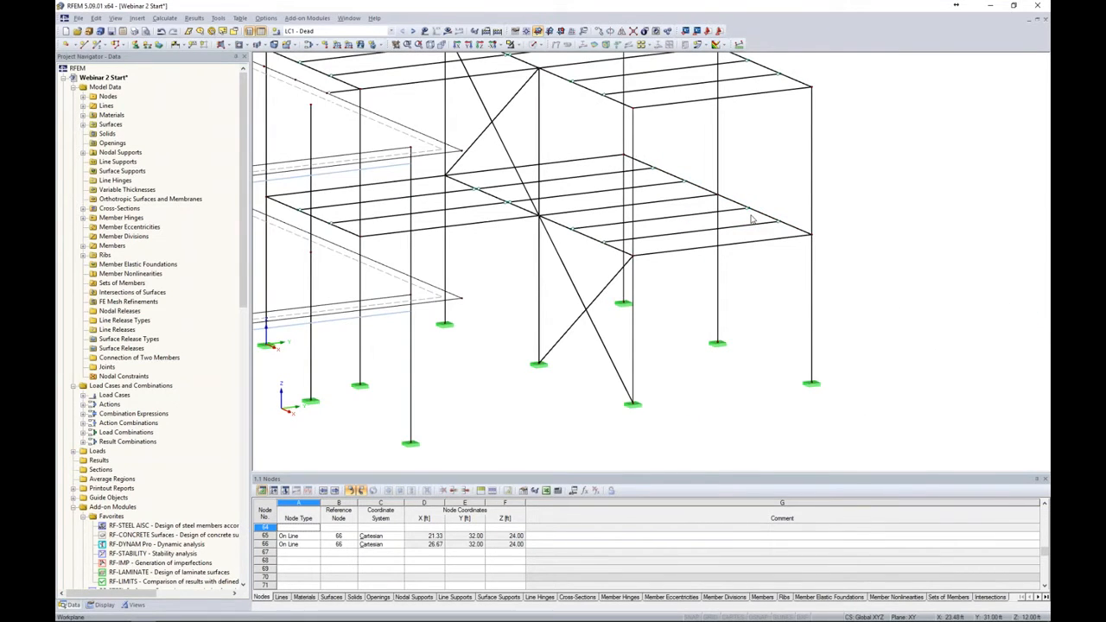
middle_click_drag(858, 212, 902, 227)
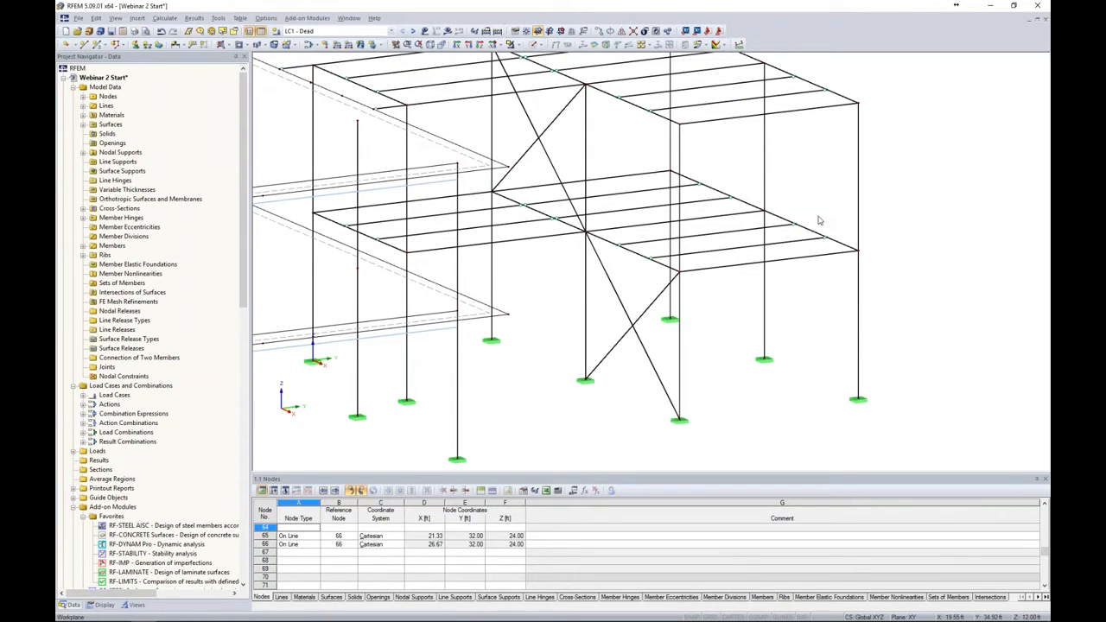
scroll(820, 219, "down", 3)
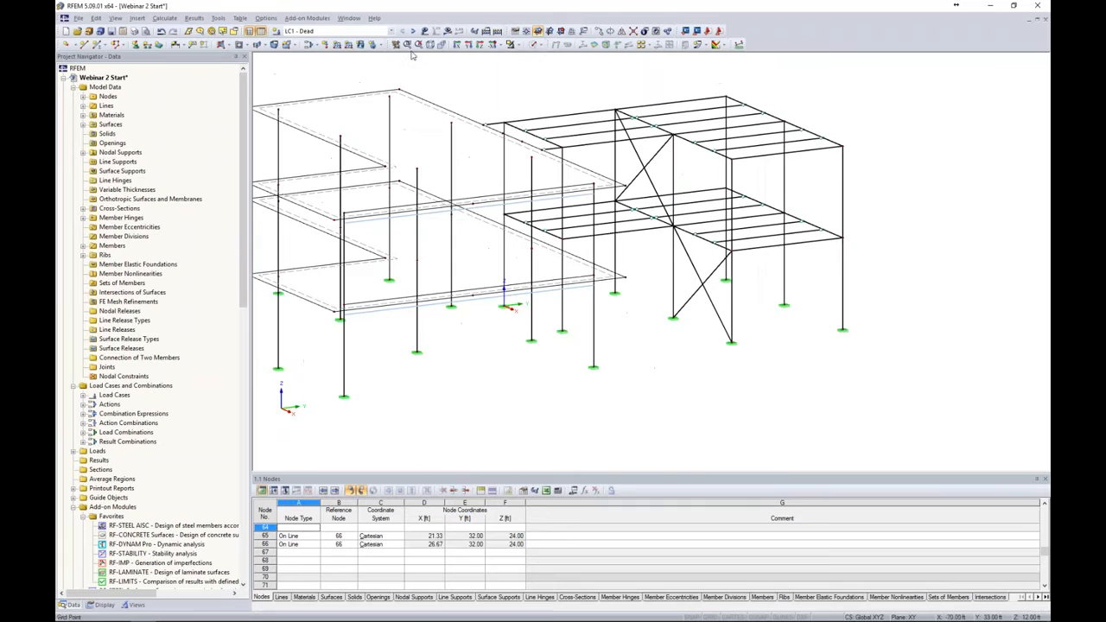
left_click(418, 44)
left_click(447, 30)
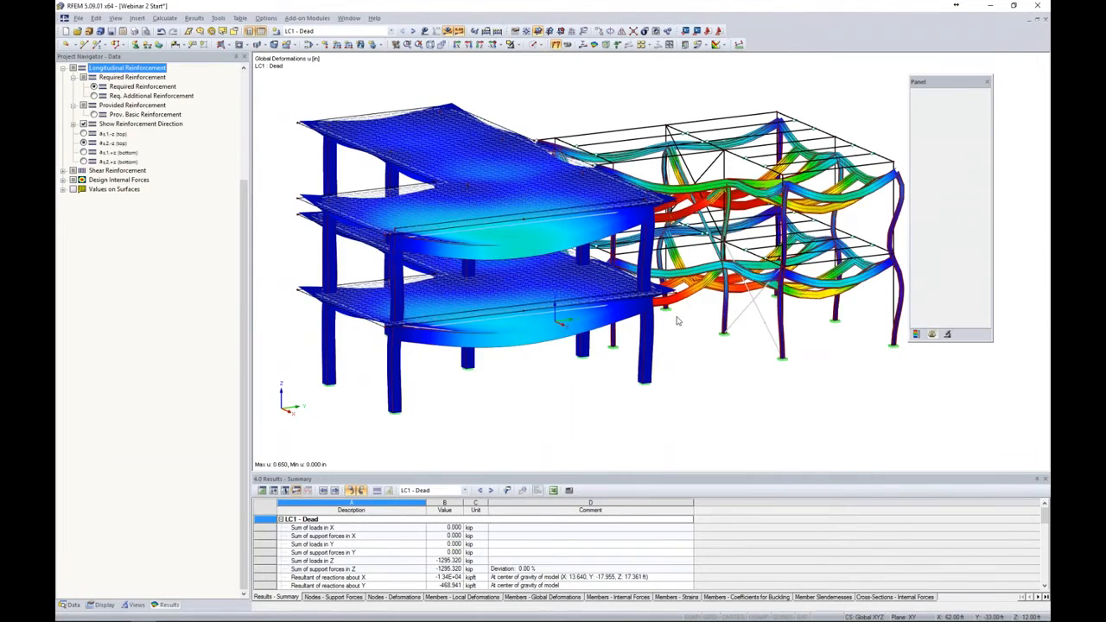
Step: Reduce the deformation display factor to 21.25 for the LC1 results
left_click(944, 119)
left_click(944, 119)
left_click(945, 119)
left_click(945, 119)
middle_click_drag(901, 127, 829, 164)
scroll(844, 199, "down", 1)
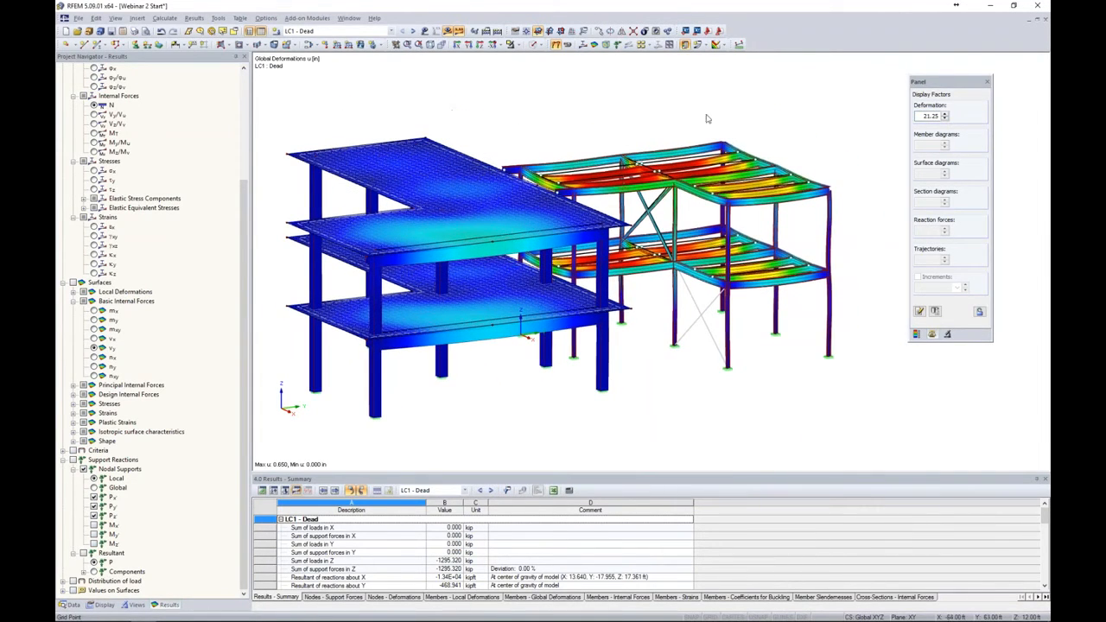
Step: Make load combination CO1 - 1.4D current and show its loads on the model, and hide them again
left_click(391, 32)
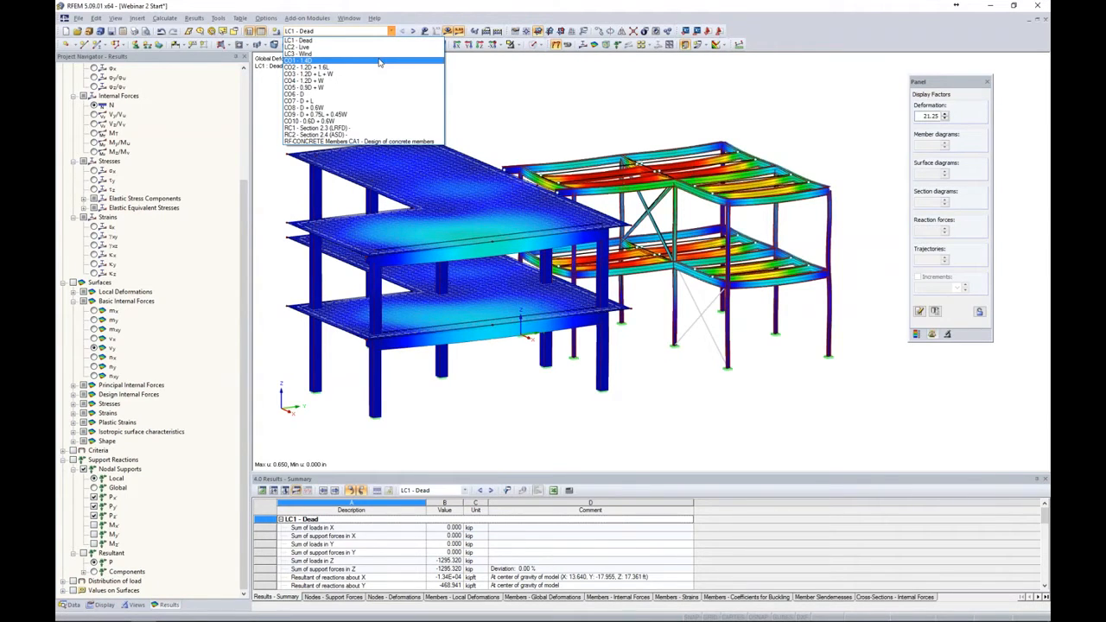
left_click(379, 63)
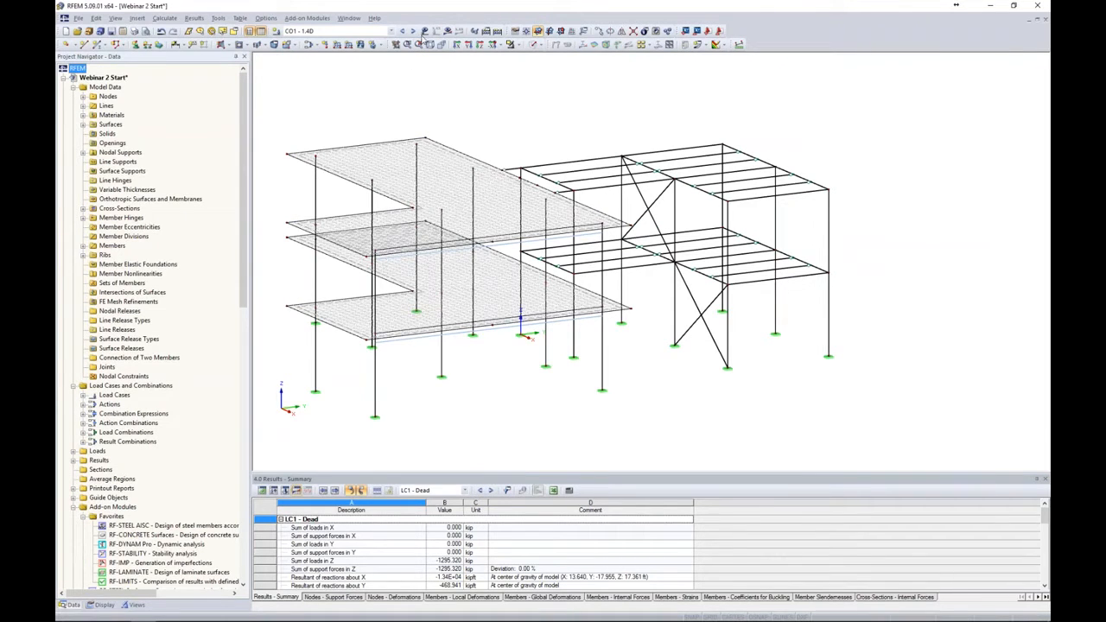
left_click(424, 31)
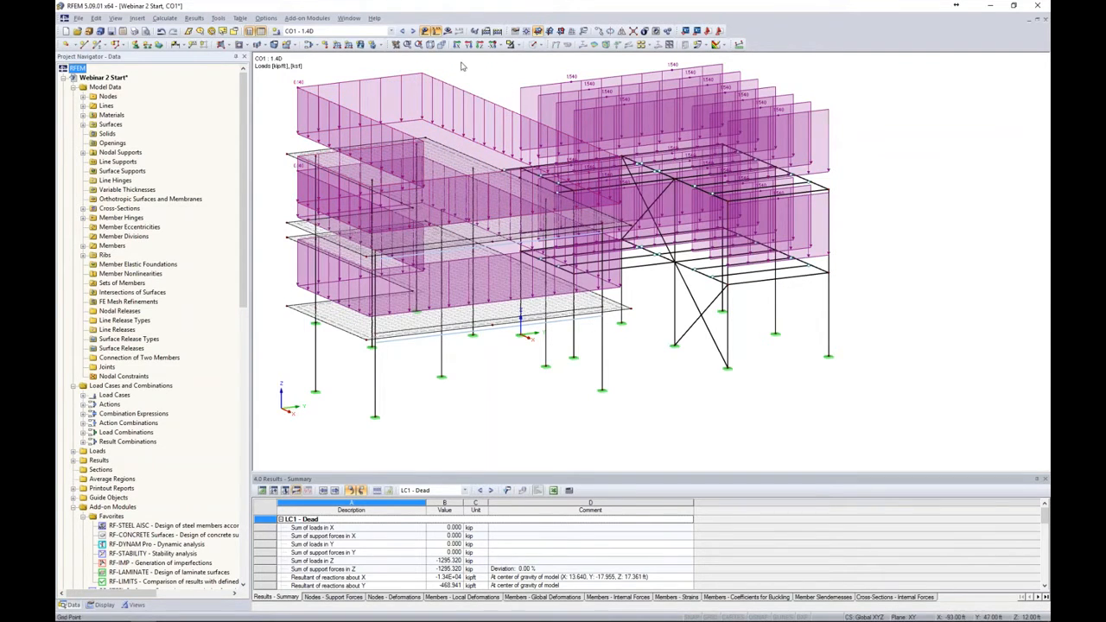
left_click(427, 35)
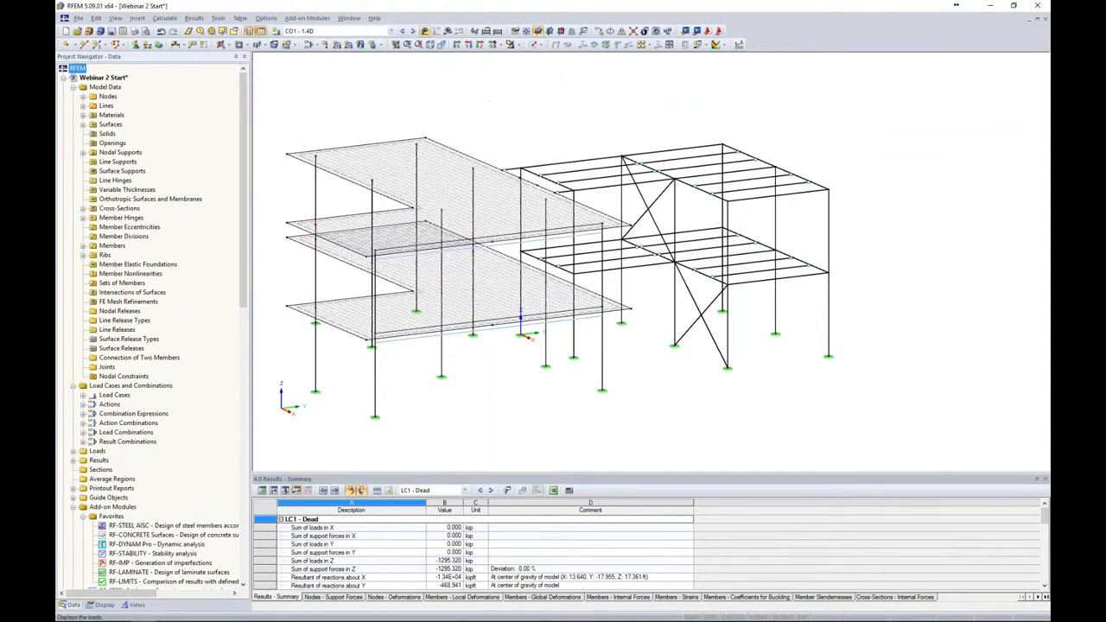
Step: Set the model to solid transparent display and calculate load combination CO1 - 1.4D
left_click(536, 45)
left_click(552, 79)
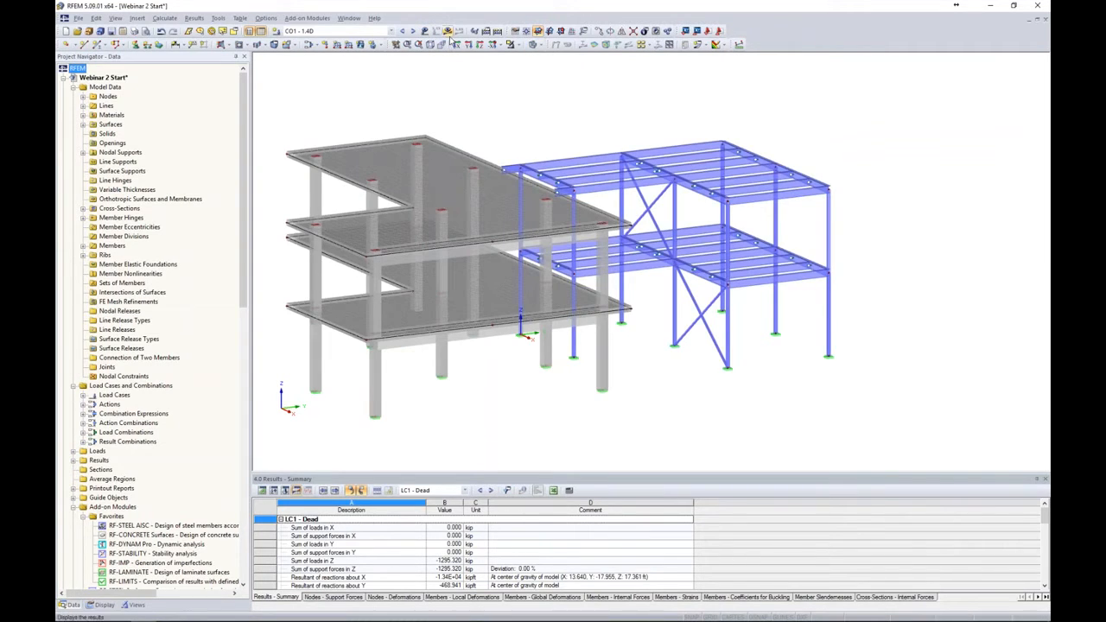
left_click(448, 32)
left_click(536, 338)
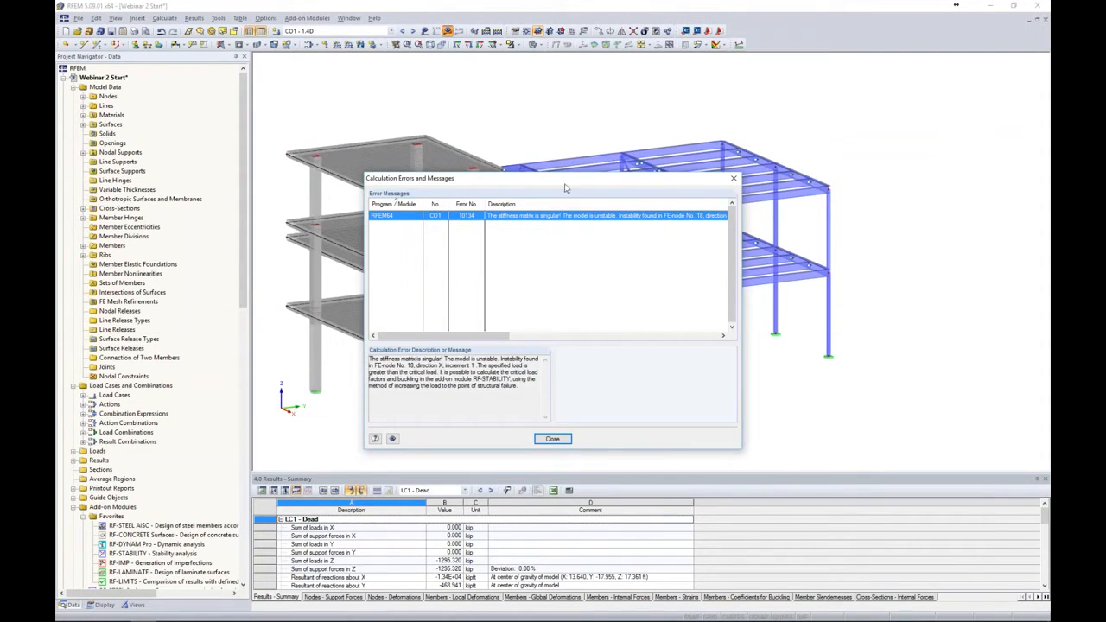
Step: Examine the node and direction in the CO1 instability error and its location on the model, and dismiss the messages
left_click_drag(567, 181, 573, 194)
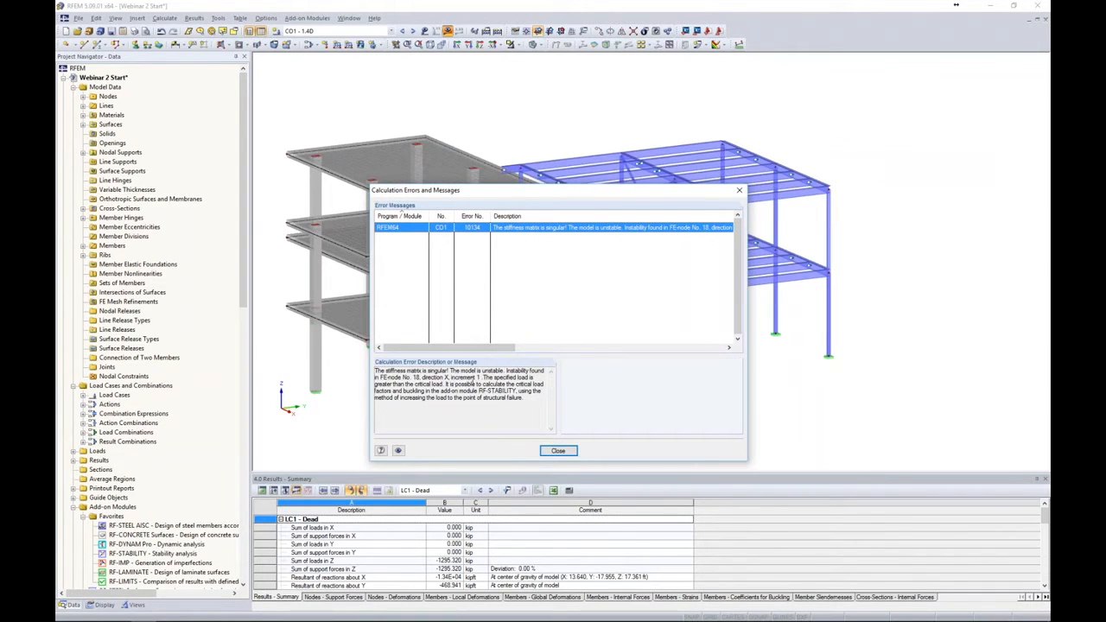
left_click_drag(392, 378, 451, 378)
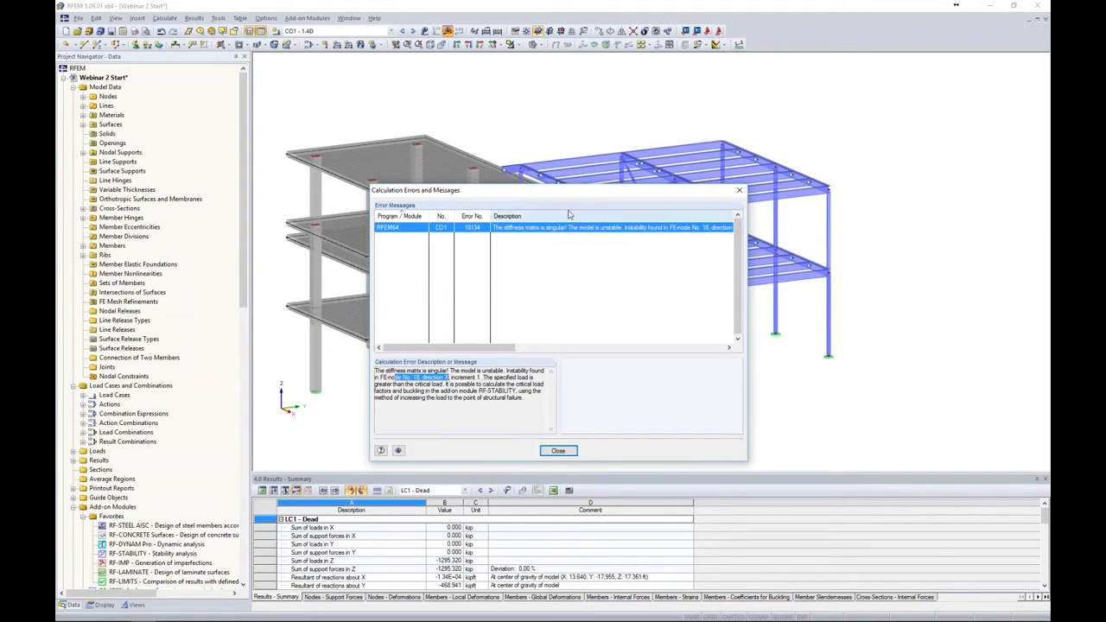
left_click_drag(567, 197, 868, 153)
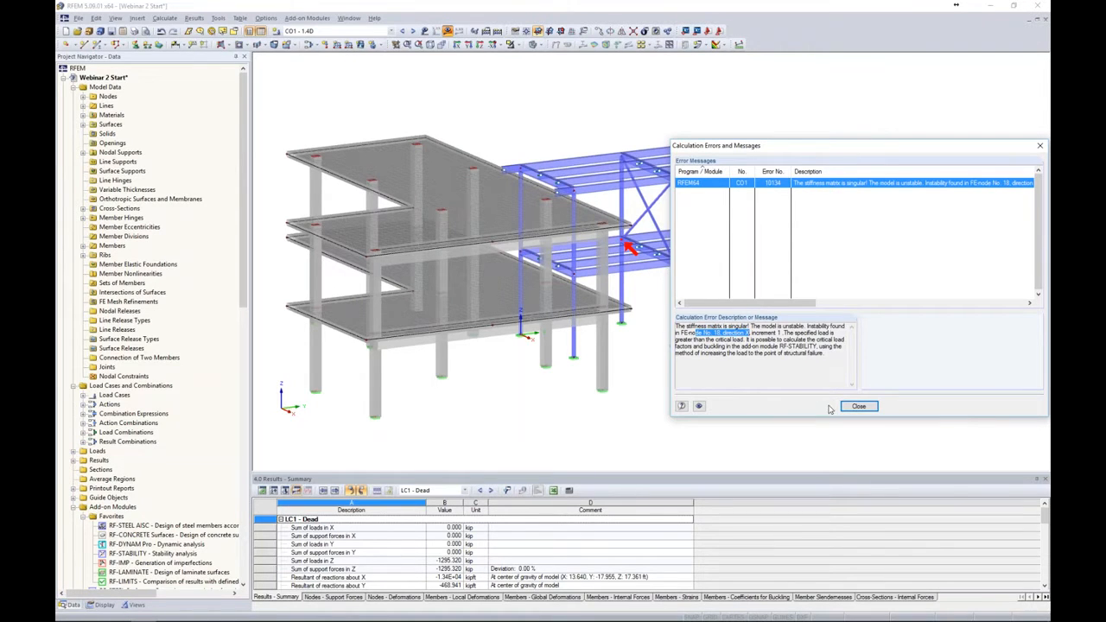
left_click(855, 407)
Step: Inspect the unstable node of CO1 close up in wireframe display, and return the model to solid transparent display
middle_click_drag(693, 395, 650, 380, "ctrl")
scroll(642, 272, "up", 8)
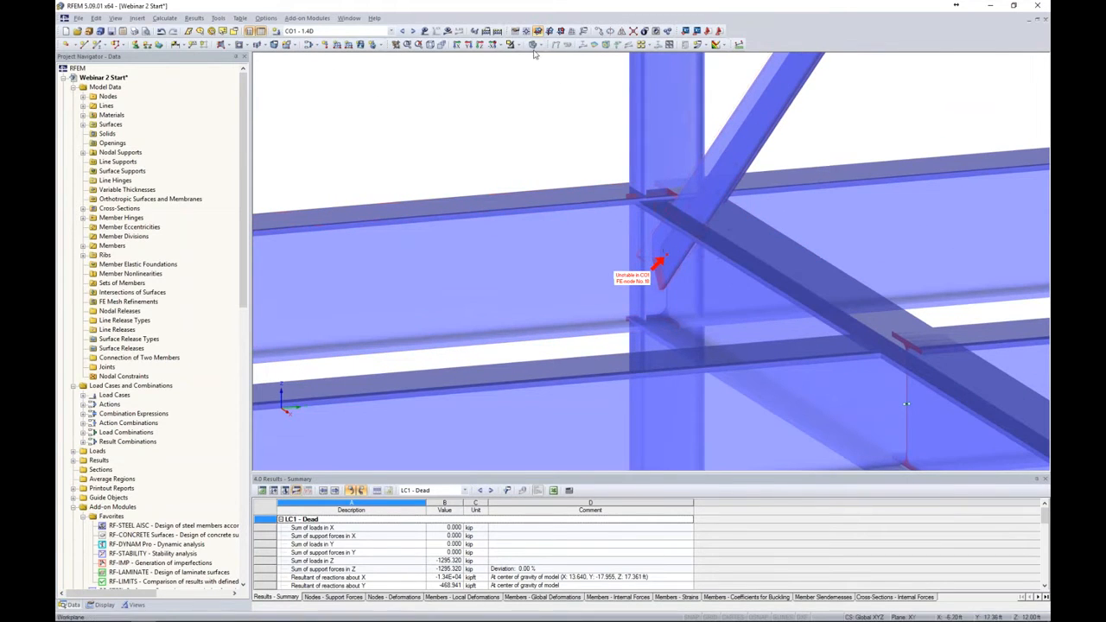
left_click(544, 62)
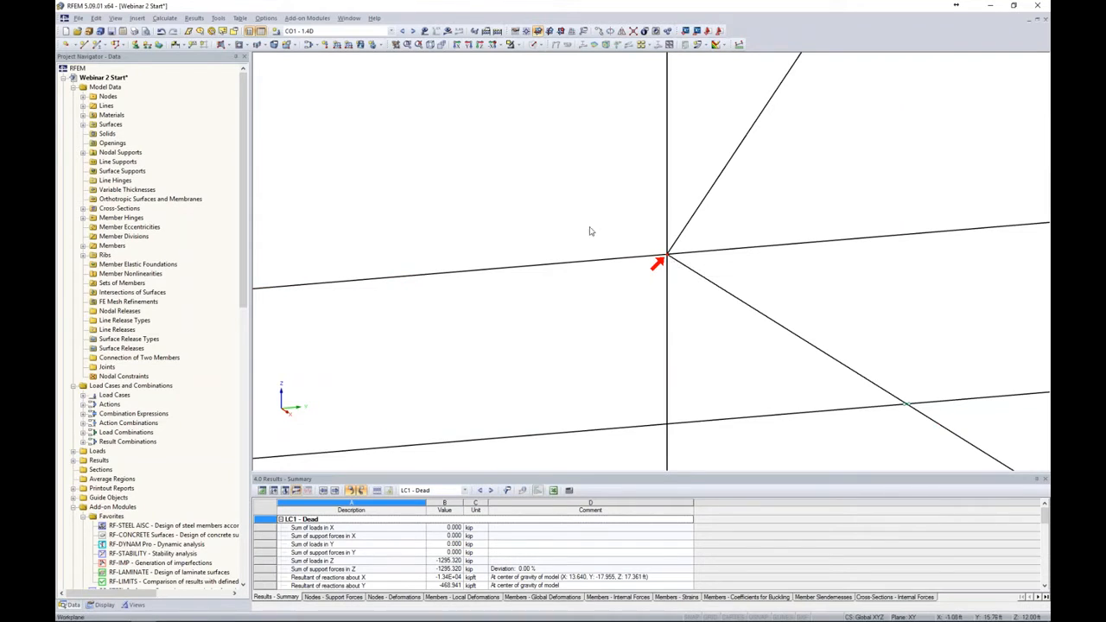
left_click(535, 44)
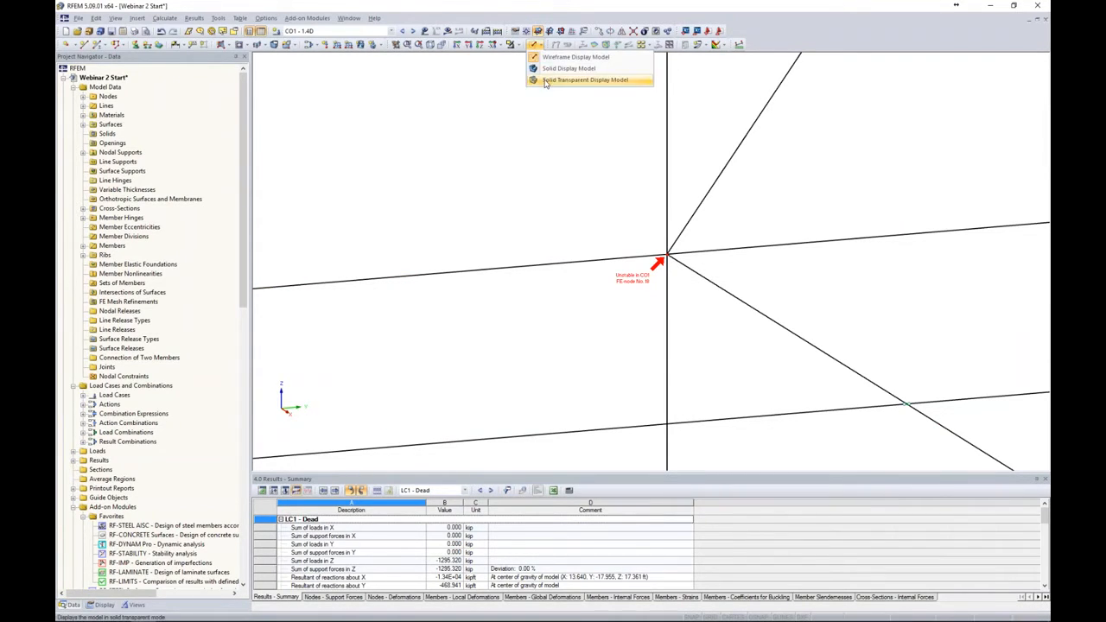
left_click(547, 84)
scroll(563, 177, "down", 10)
middle_click_drag(573, 267, 654, 308)
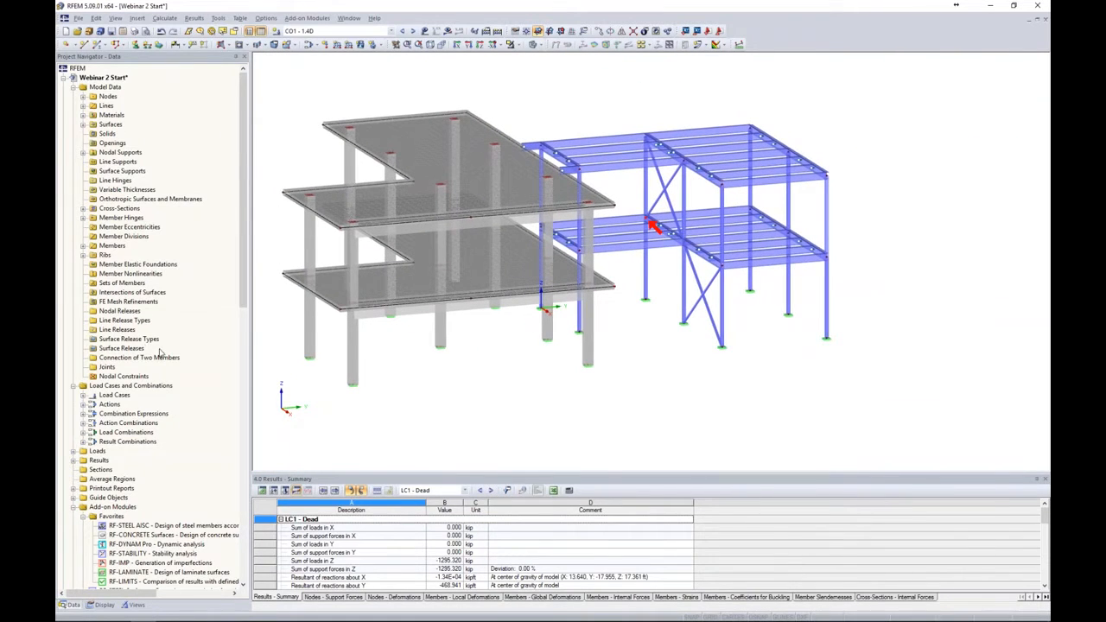
Step: Open the RF-STABILITY add-on module and choose LC1 - Dead as the source of the imported axial forces
scroll(160, 353, "down", 2)
scroll(159, 352, "down", 2)
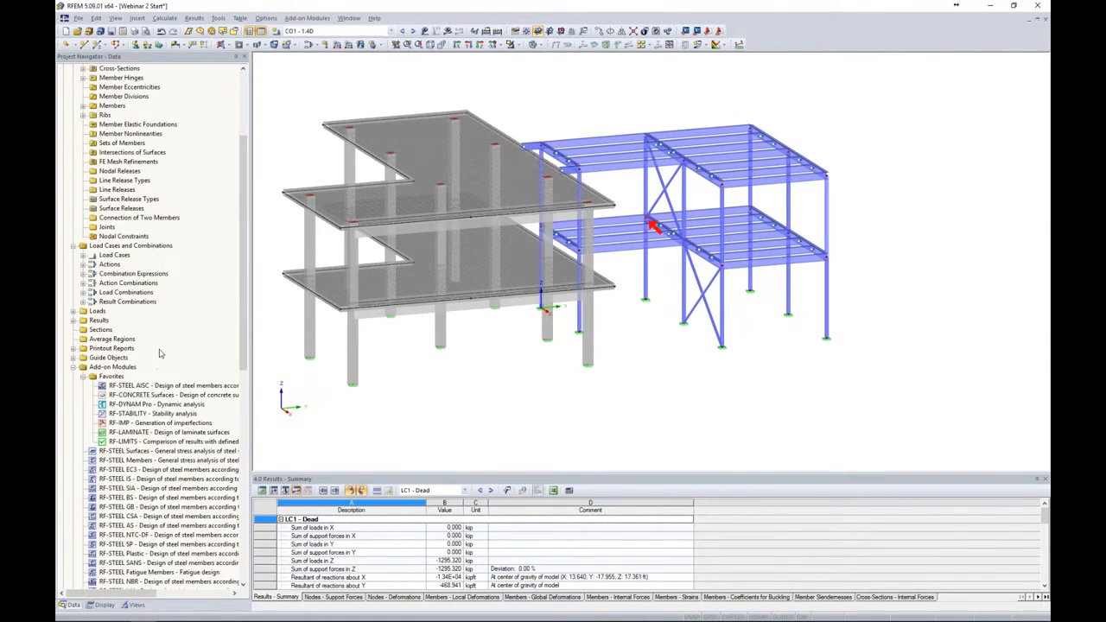
scroll(141, 433, "down", 3)
scroll(141, 432, "down", 1)
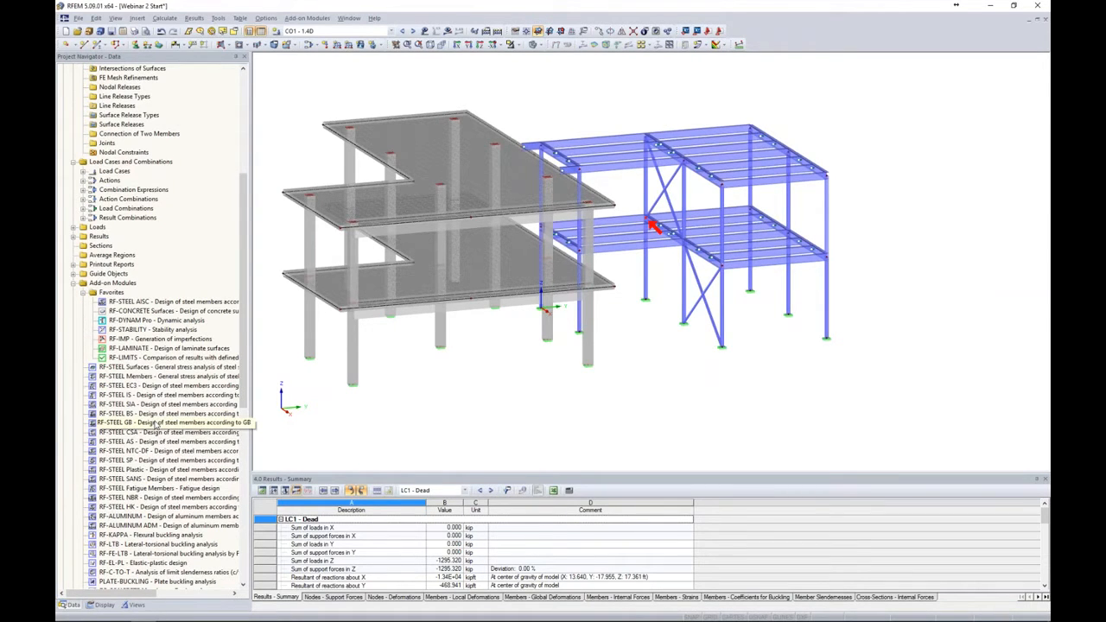
double_click(145, 333)
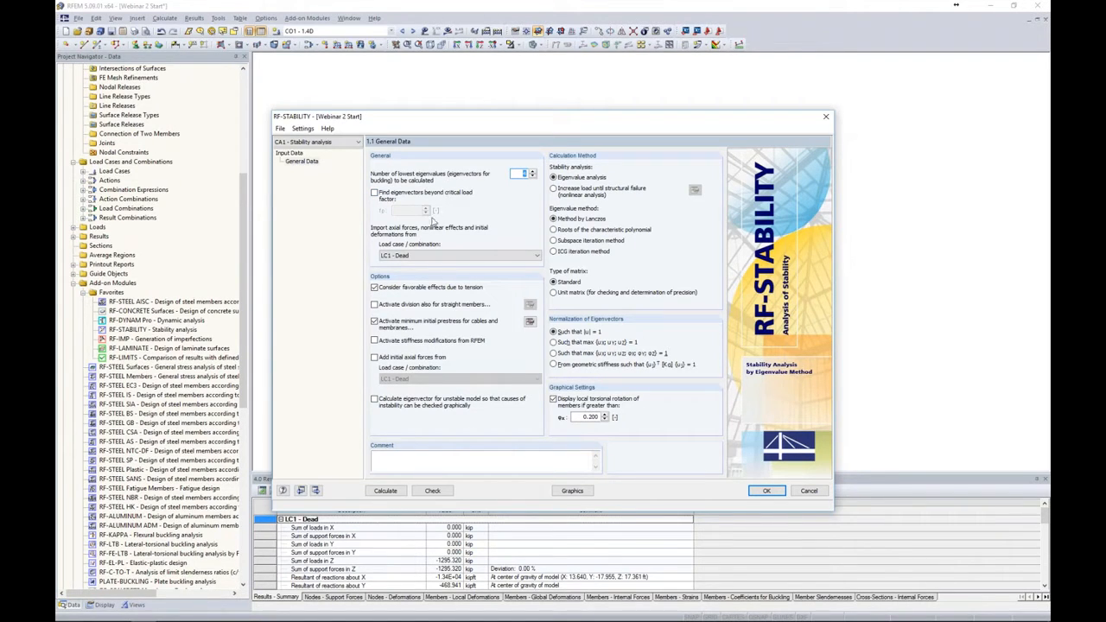
left_click(419, 258)
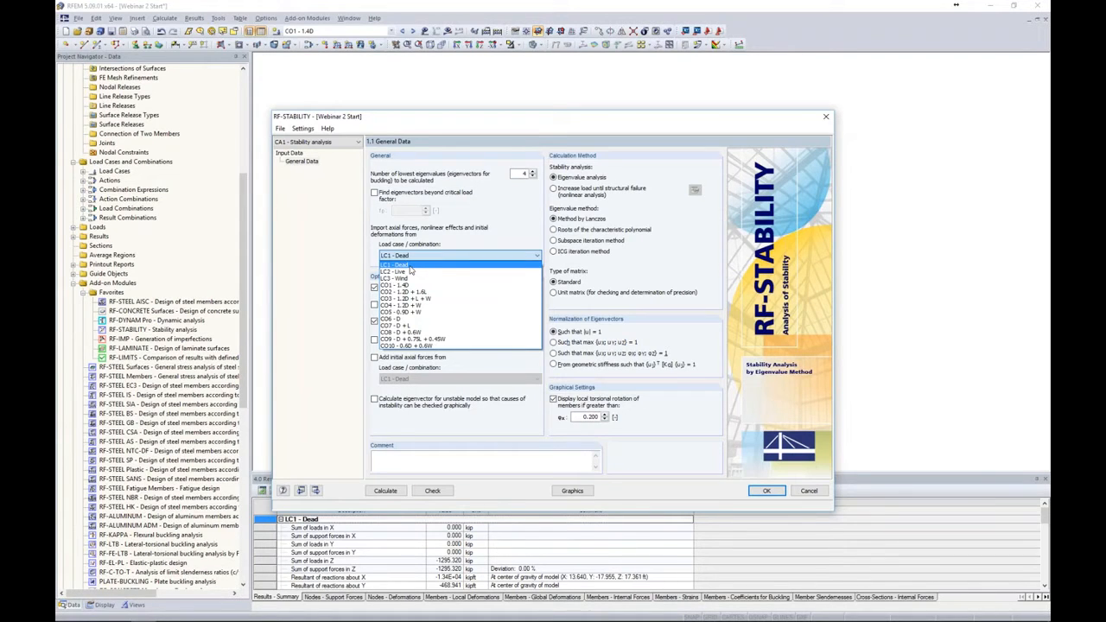
left_click(411, 266)
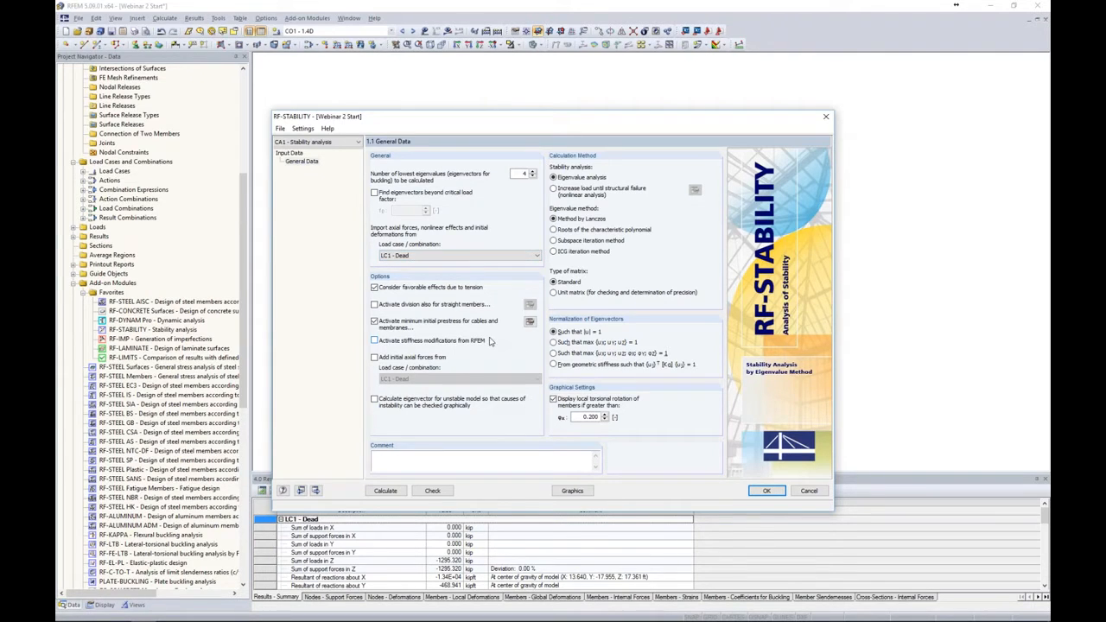
Step: Leave the eigenvector option for unstable models disabled after briefly enabling it, and calculate the stability analysis
left_click(375, 399)
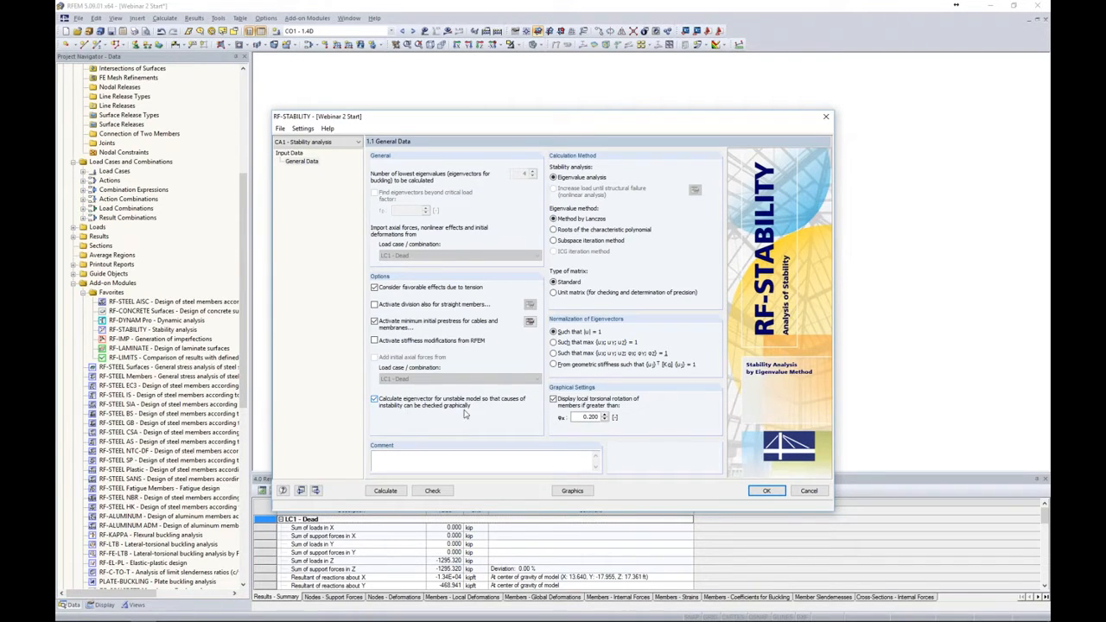
left_click(375, 399)
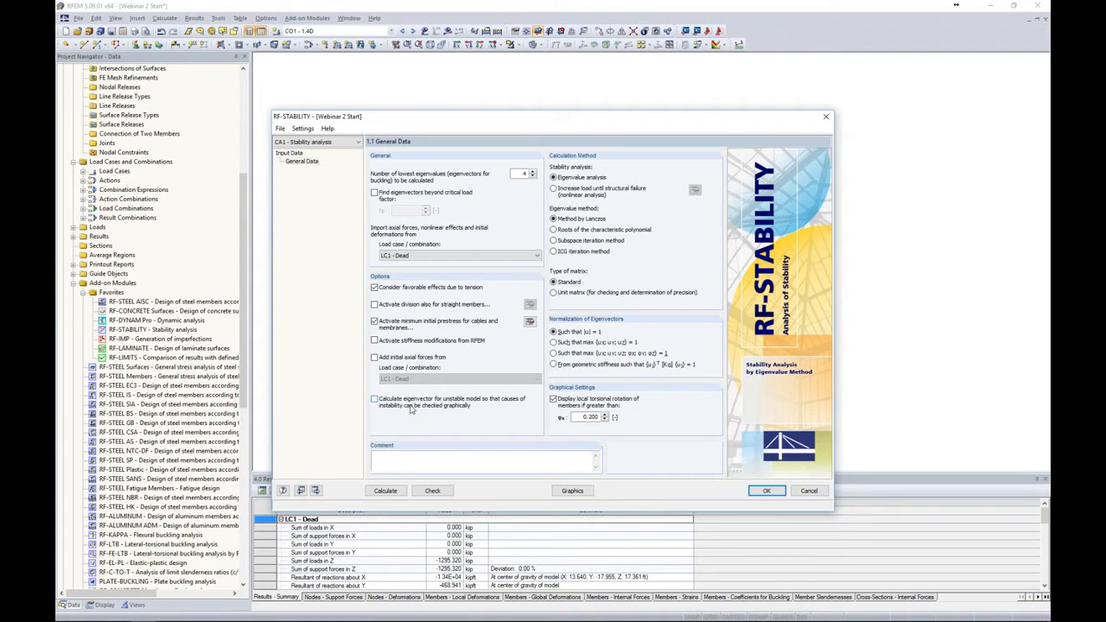
left_click(393, 492)
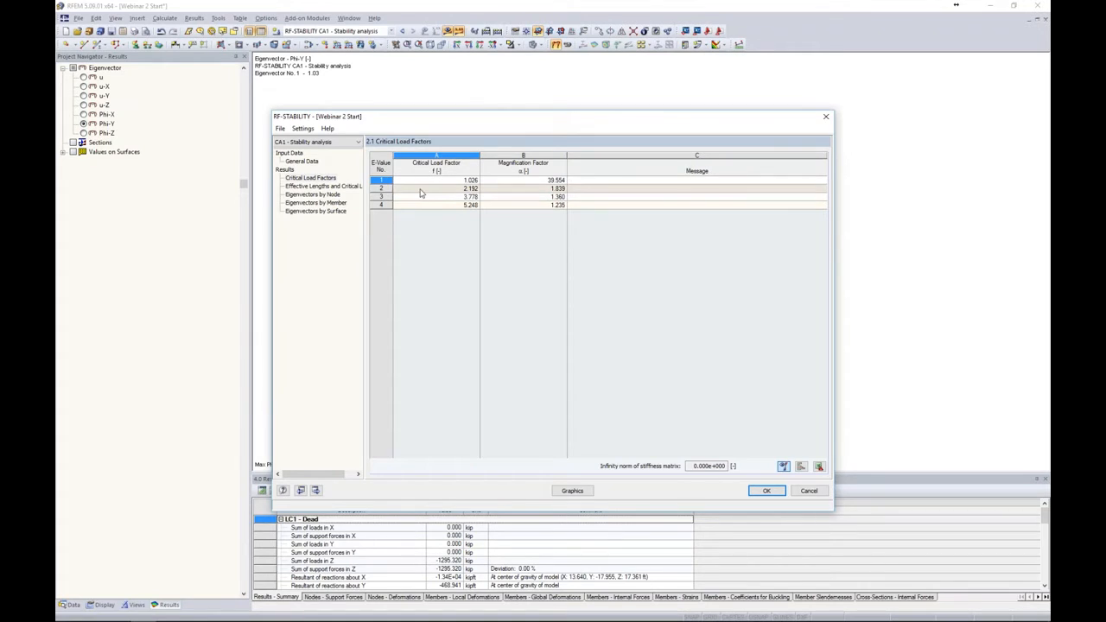
Step: Review the critical load factors of the first two eigenvalues and display eigenvector No. 1 graphically on the model
left_click(425, 188)
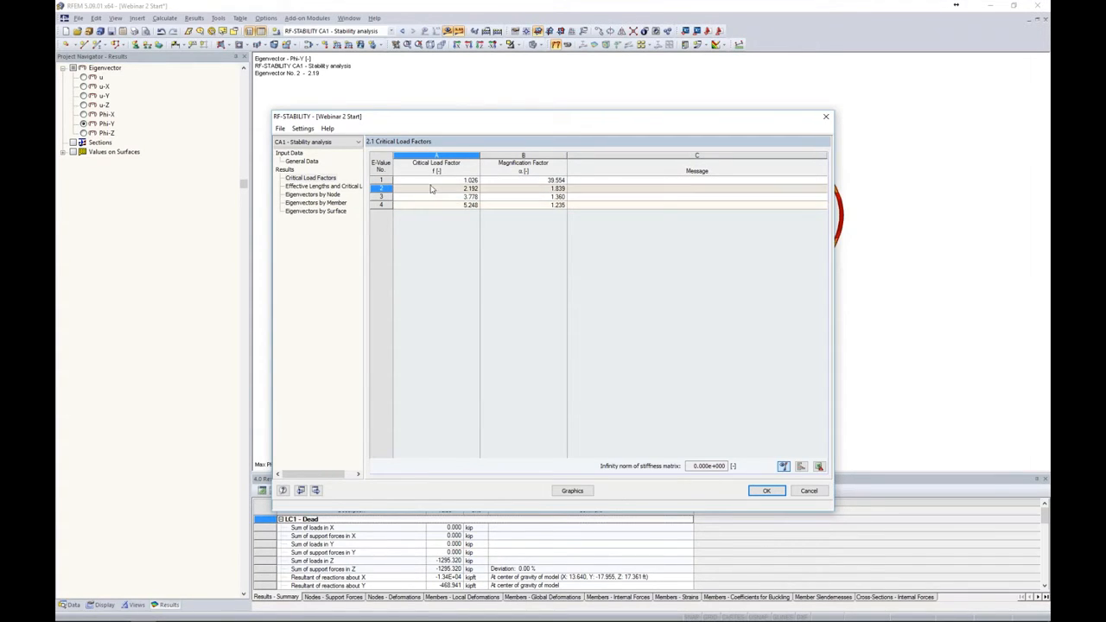
key("Up")
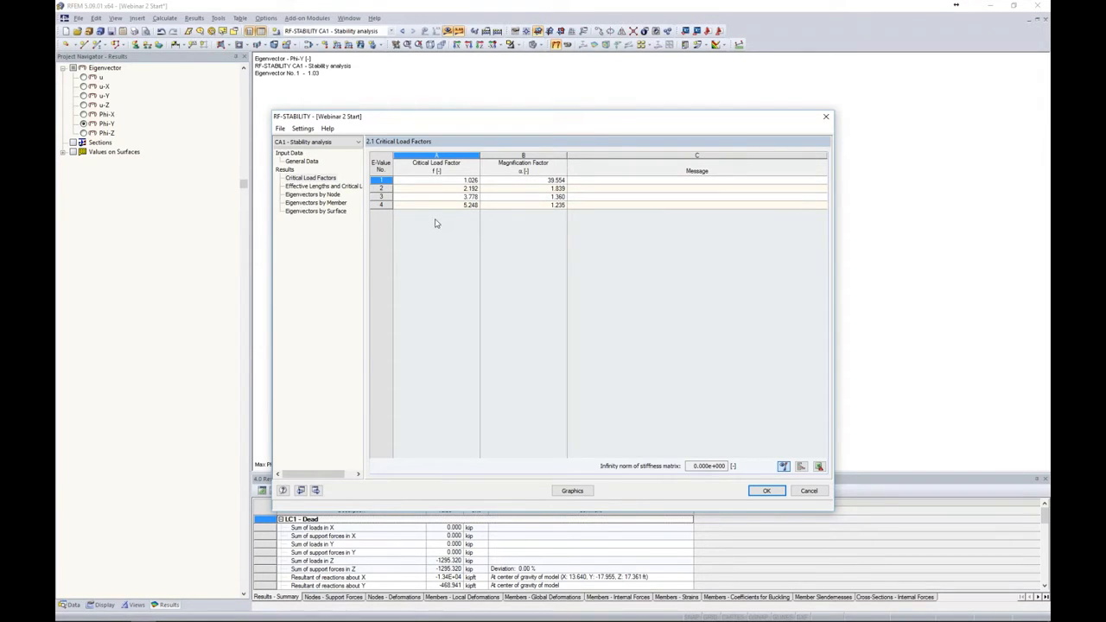
left_click(573, 490)
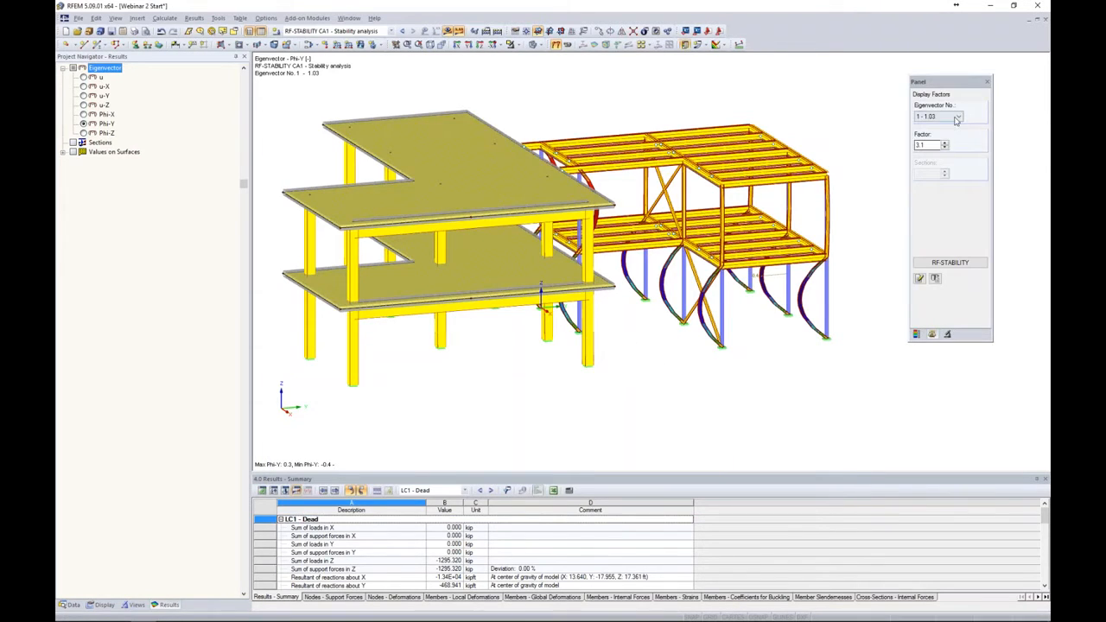
left_click(956, 118)
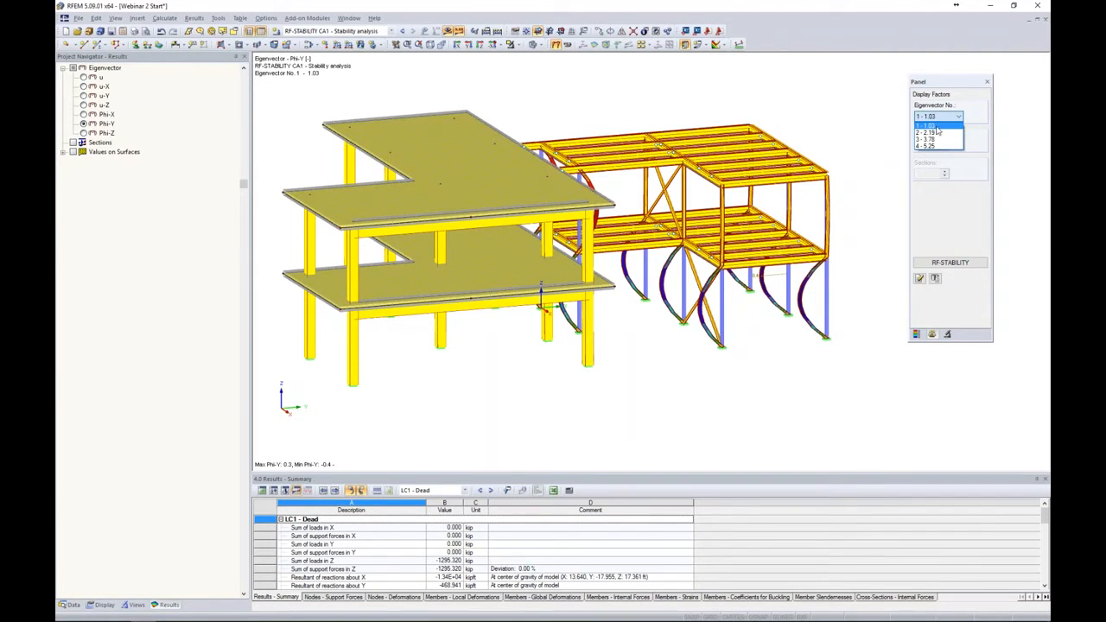
left_click(937, 128)
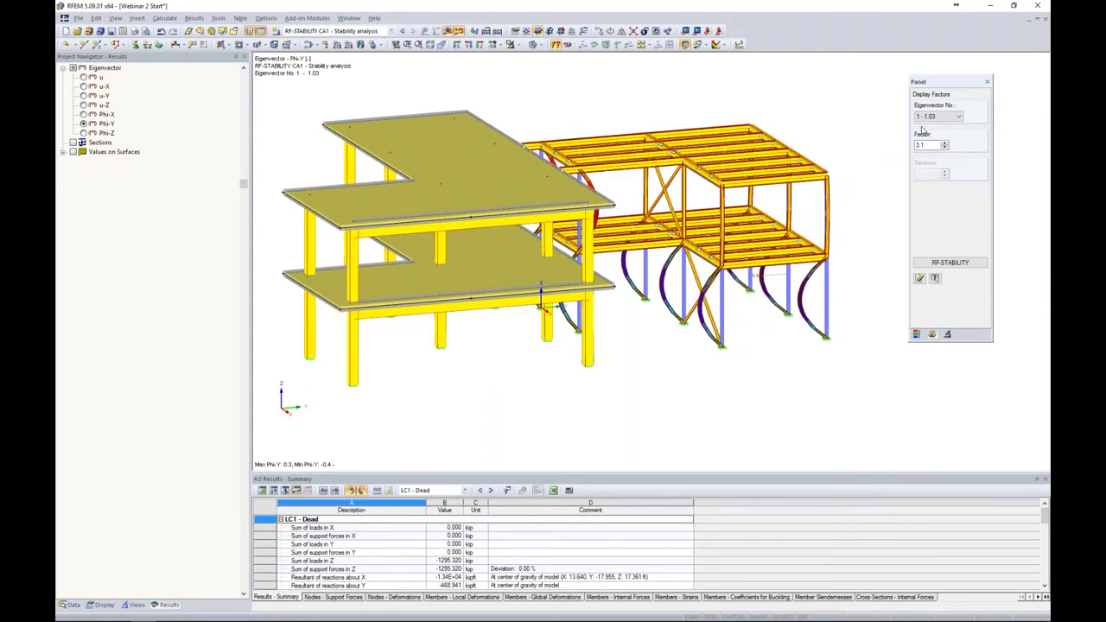
middle_click_drag(864, 219, 797, 216, "ctrl")
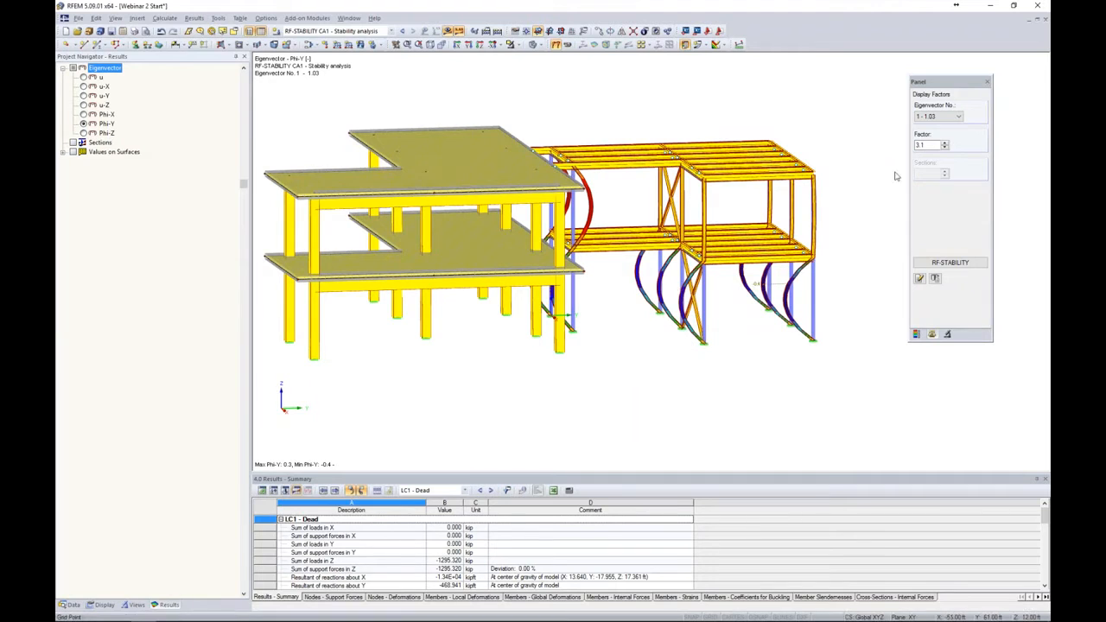
Step: Compare the buckling shapes of eigenvectors 2 and 3, return to eigenvector 1, and check the available load cases and combinations
left_click(938, 117)
left_click(939, 134)
left_click(940, 117)
left_click(938, 141)
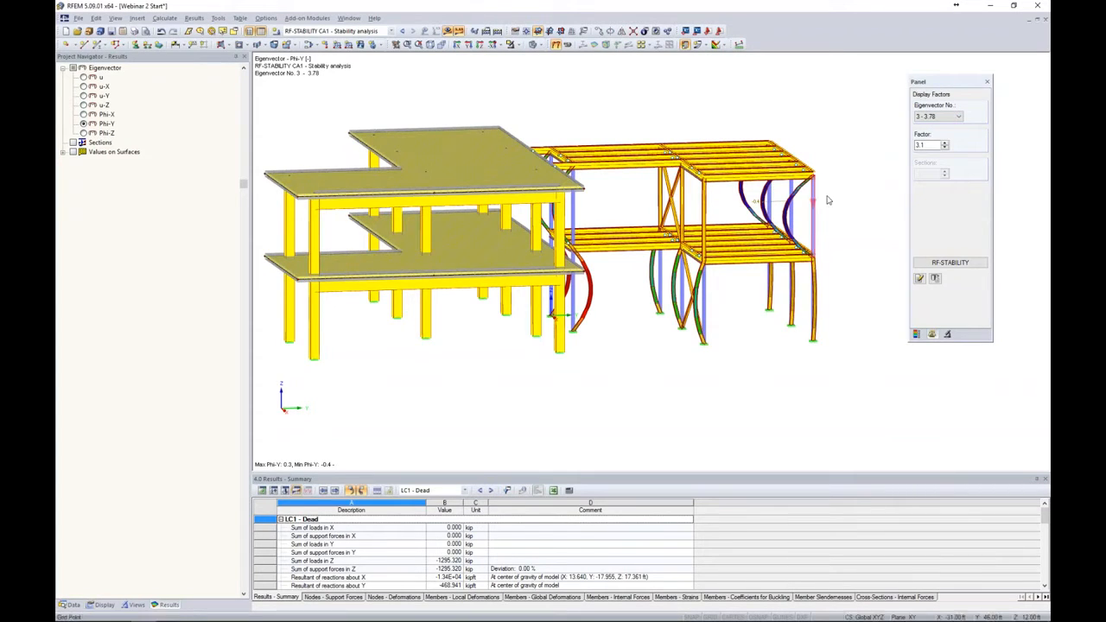
left_click(939, 117)
left_click(940, 127)
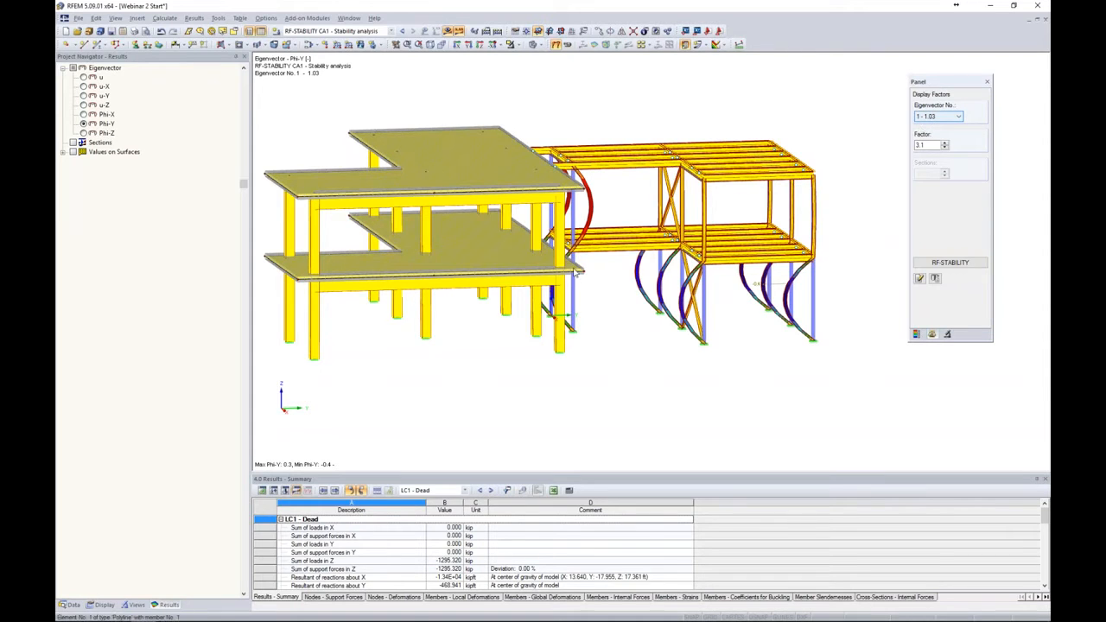
left_click(391, 30)
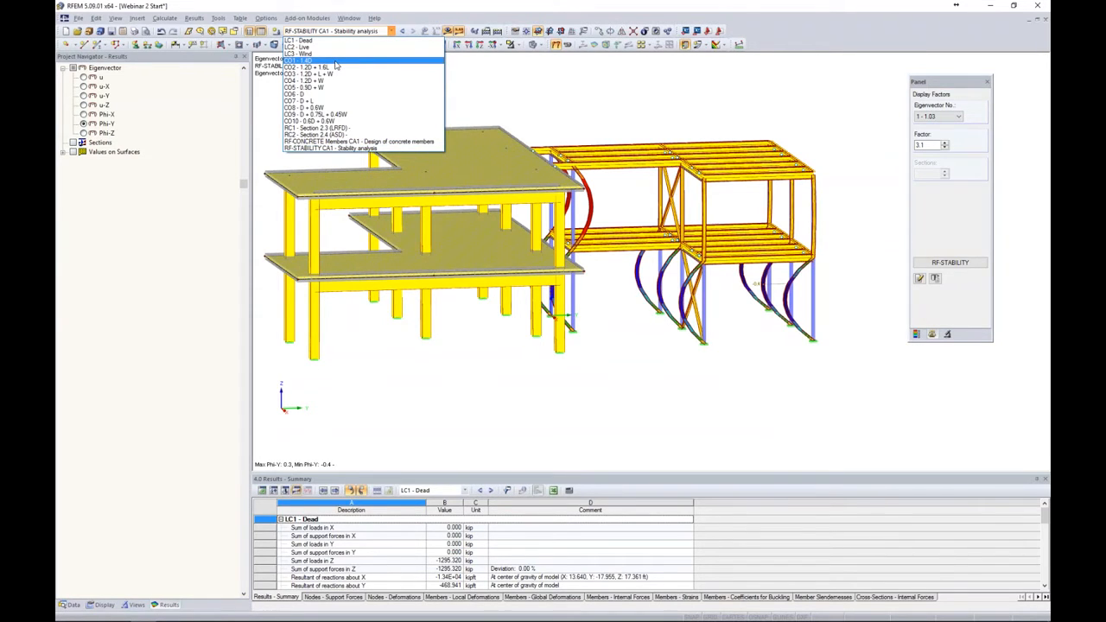
left_click(596, 97)
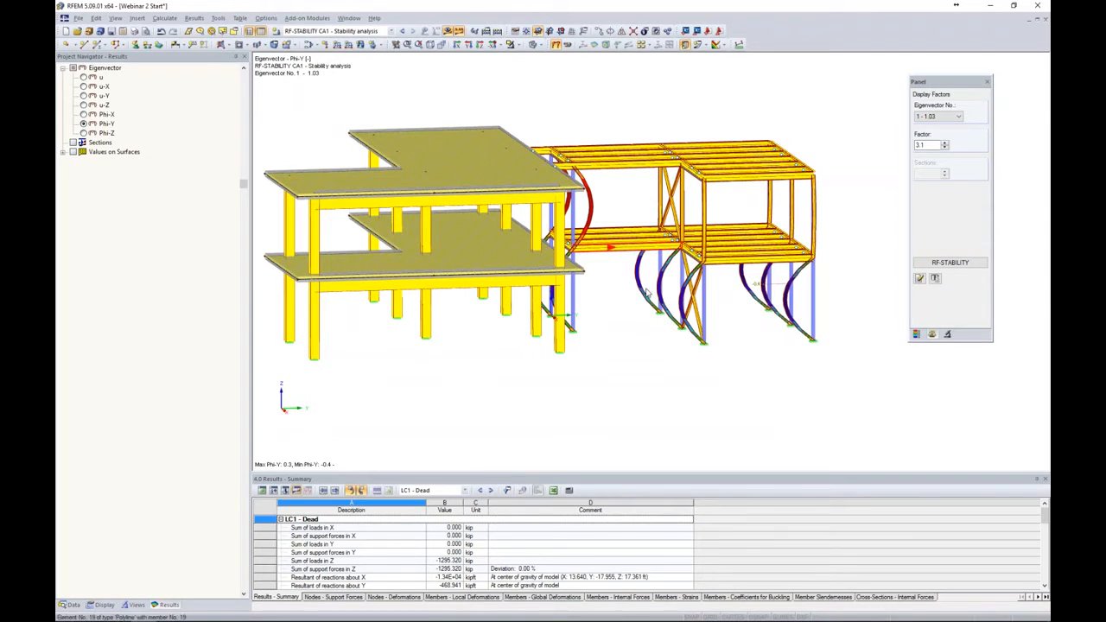
Step: List the model's cross-sections in the project data and hide the stability results on the model
left_click(71, 605)
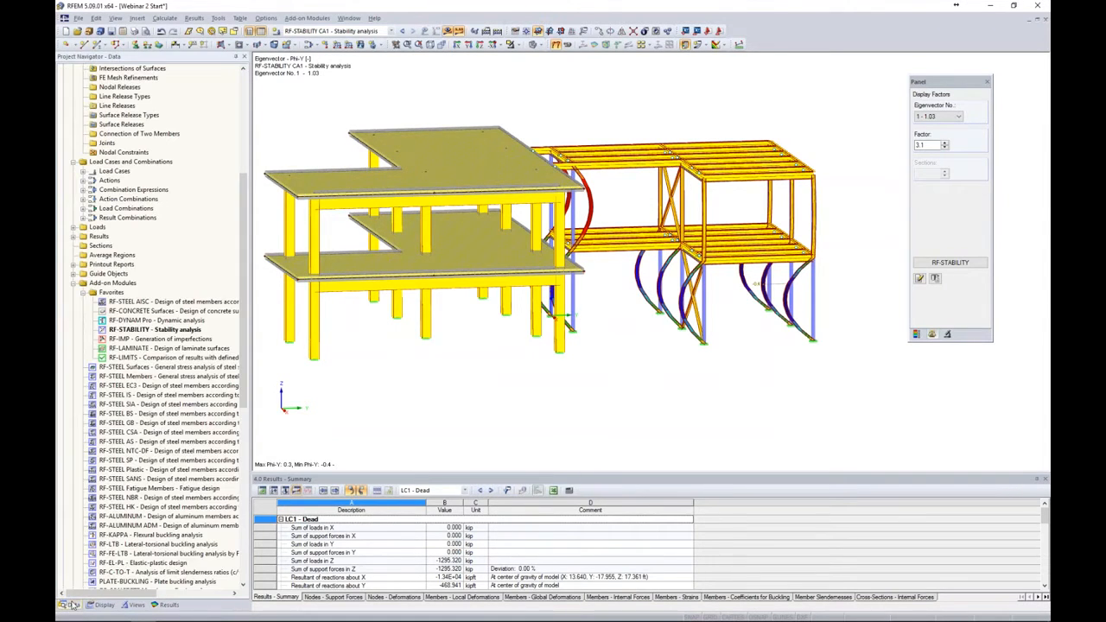
scroll(223, 302, "up", 10)
scroll(185, 299, "up", 1)
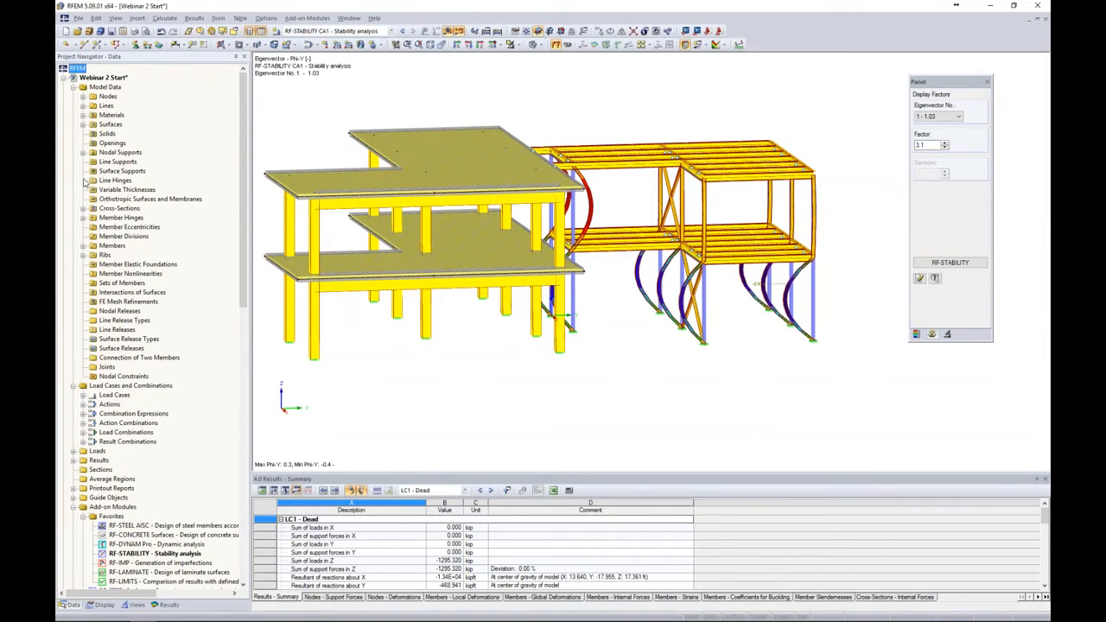
left_click(83, 208)
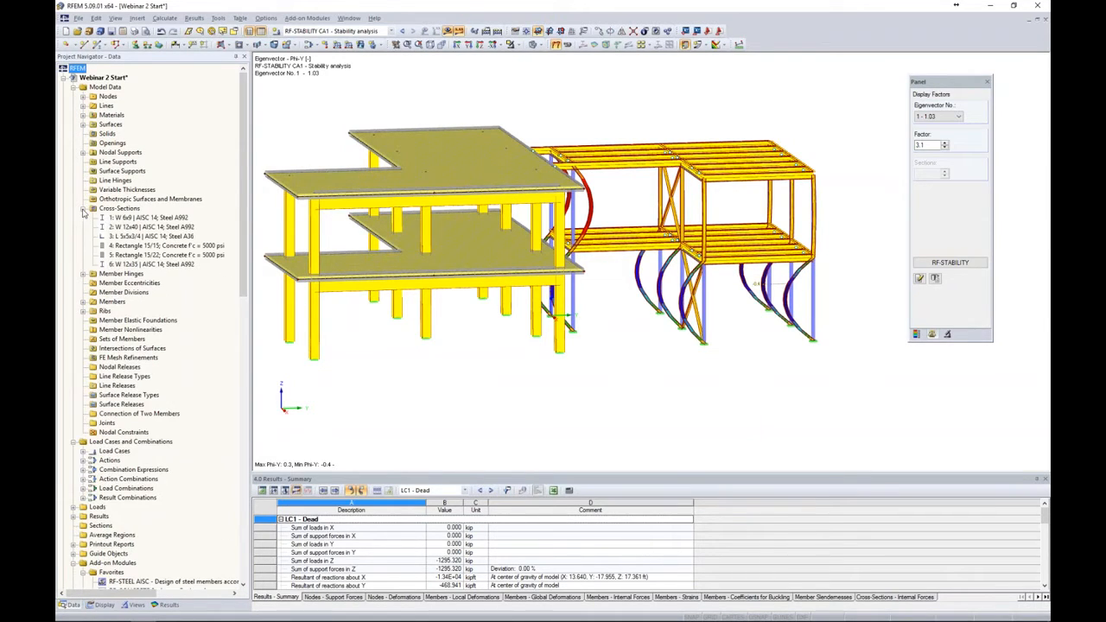
left_click(448, 31)
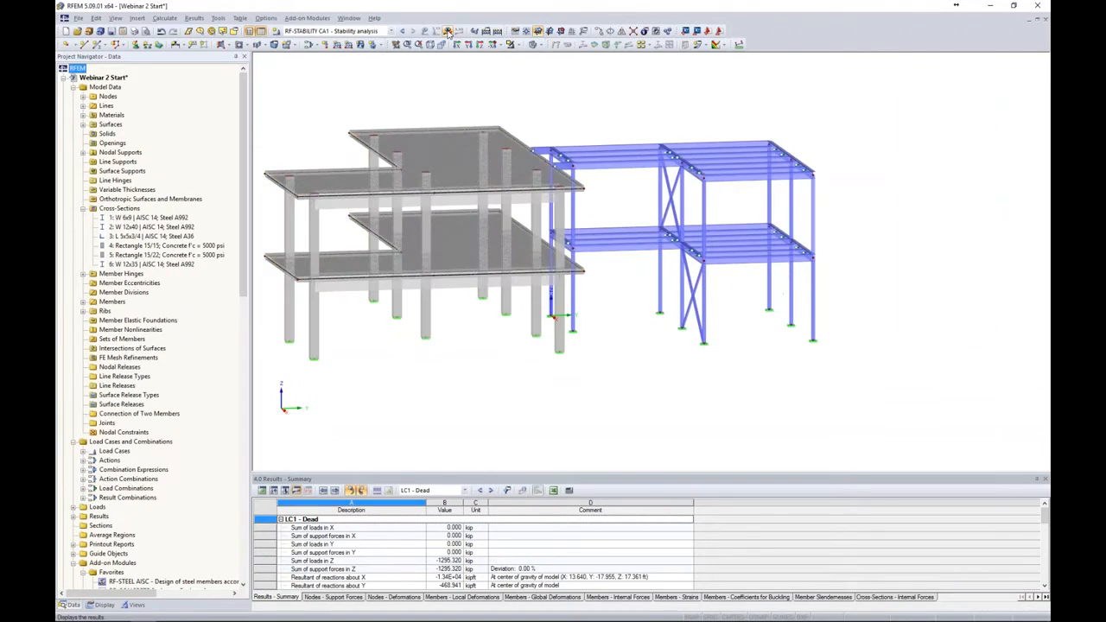
Step: Change the steel columns' cross-section 1 from W 6x9 to W 10x49 using the full AISC 14 rolled-section library without the favorites filter
left_click(157, 218)
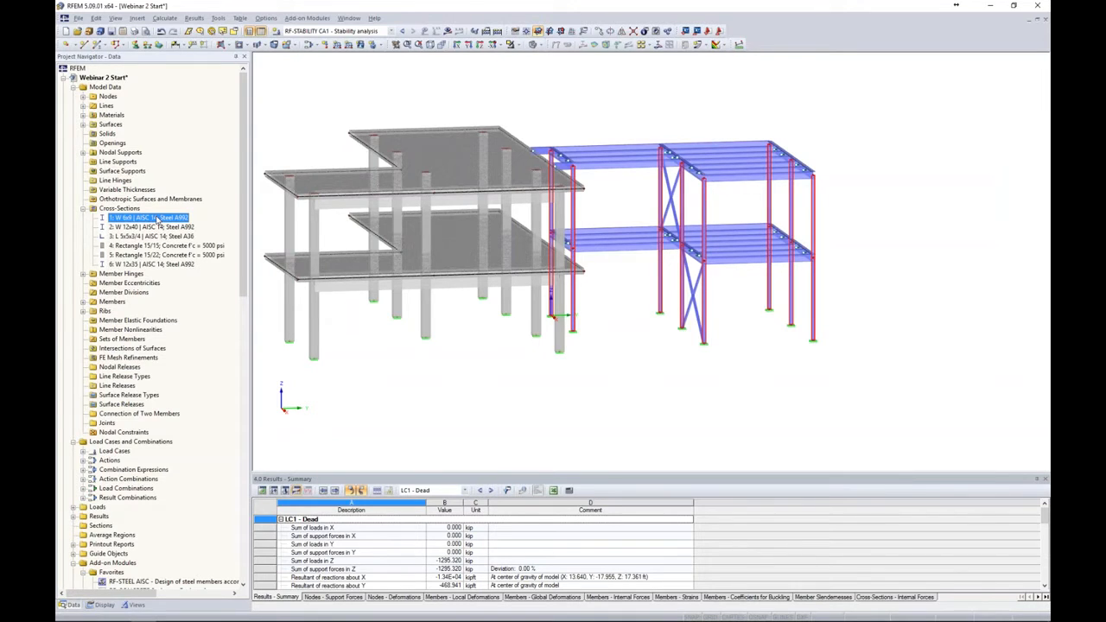
right_click(159, 221)
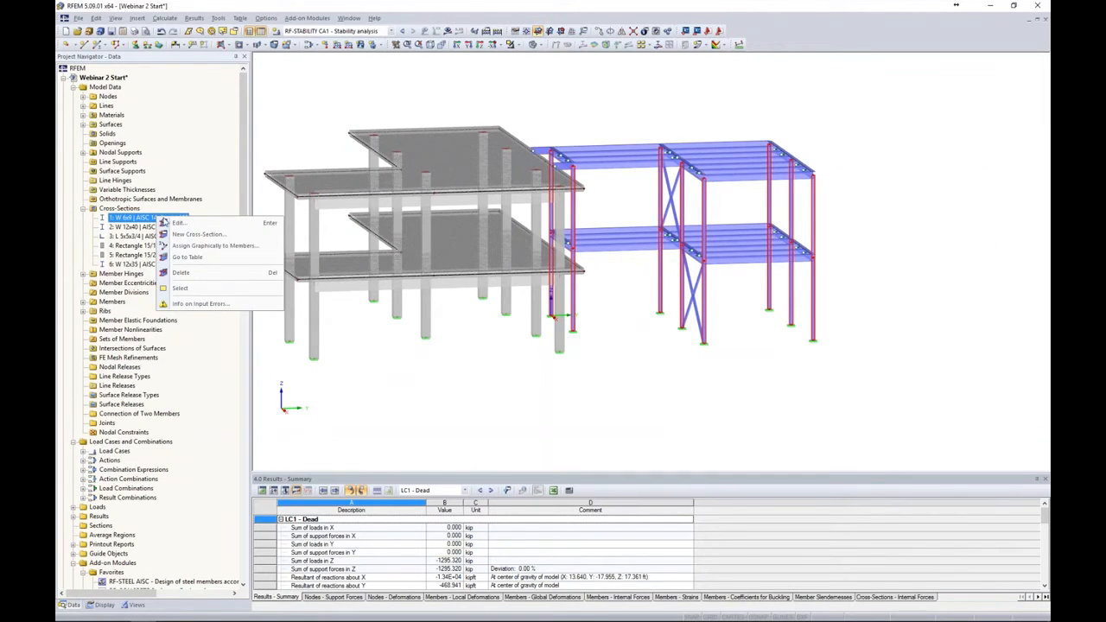
left_click(175, 227)
left_click_drag(679, 164, 573, 118)
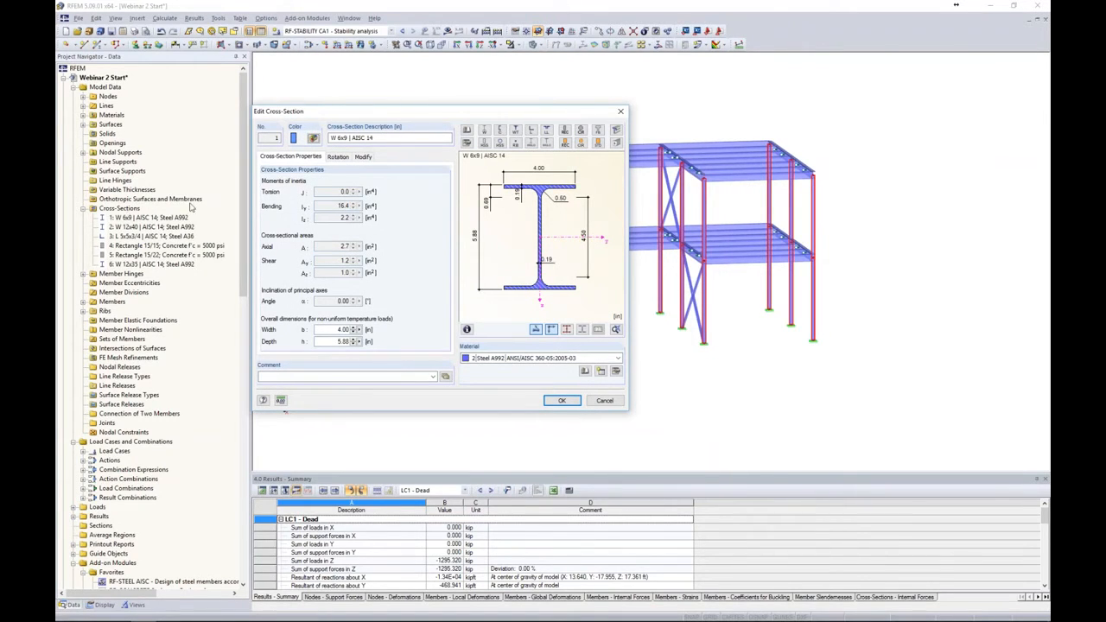
left_click(469, 143)
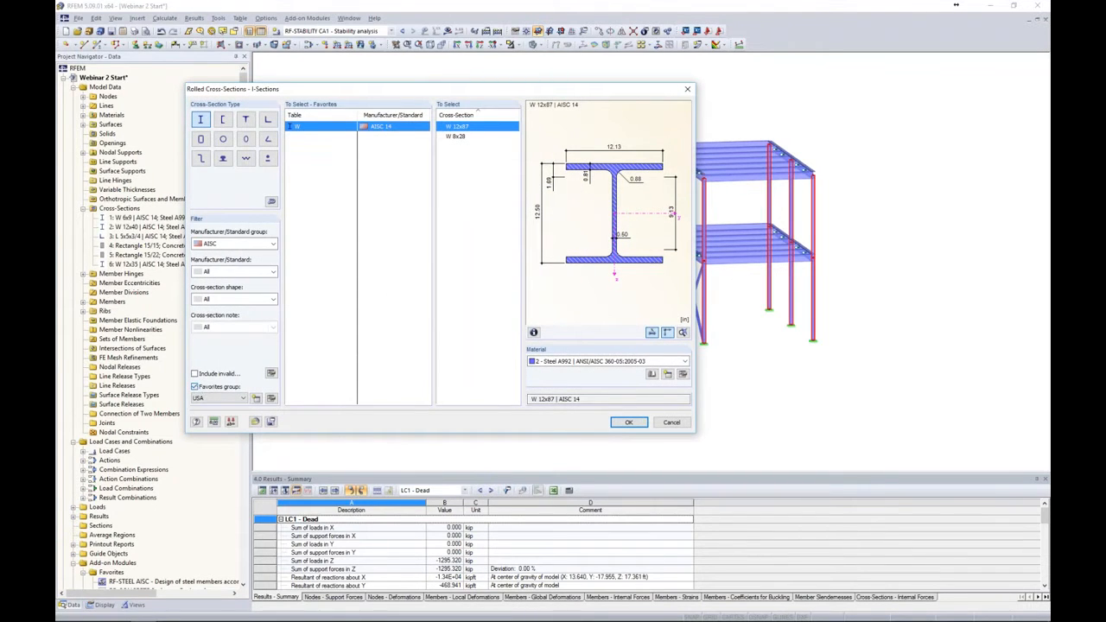
left_click(195, 388)
left_click_drag(517, 327, 517, 362)
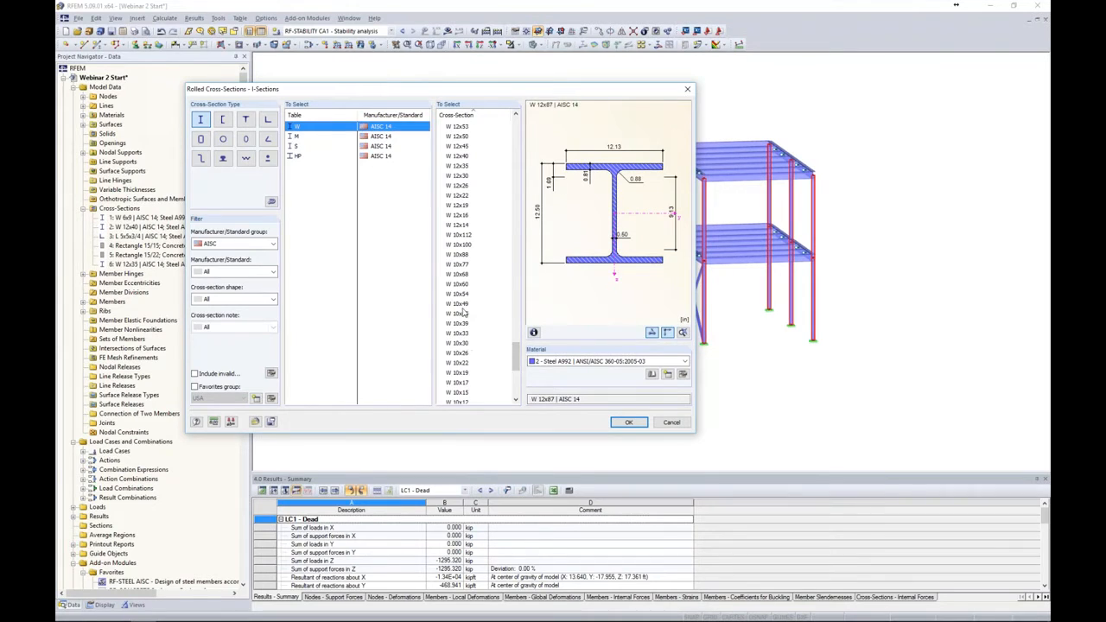
left_click(461, 304)
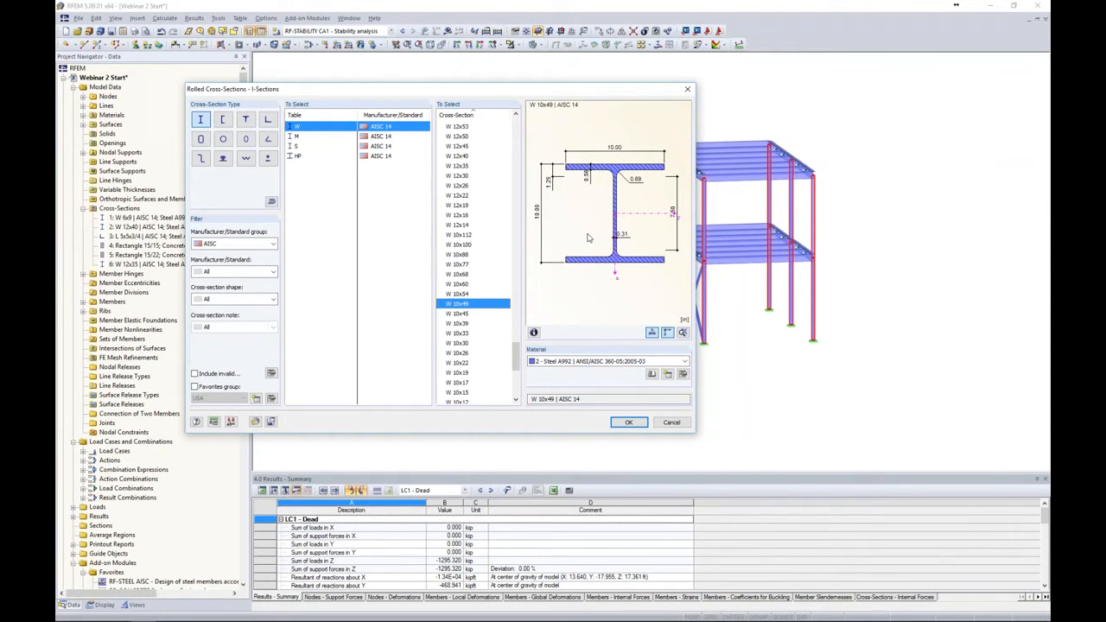
left_click(629, 422)
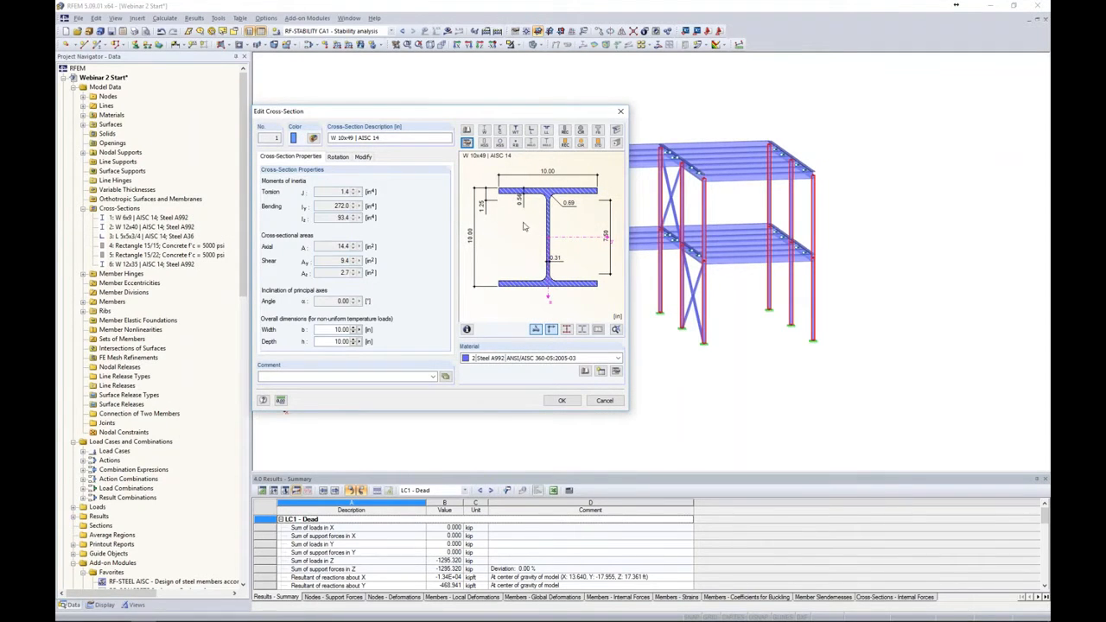
left_click(562, 402)
left_click(421, 282)
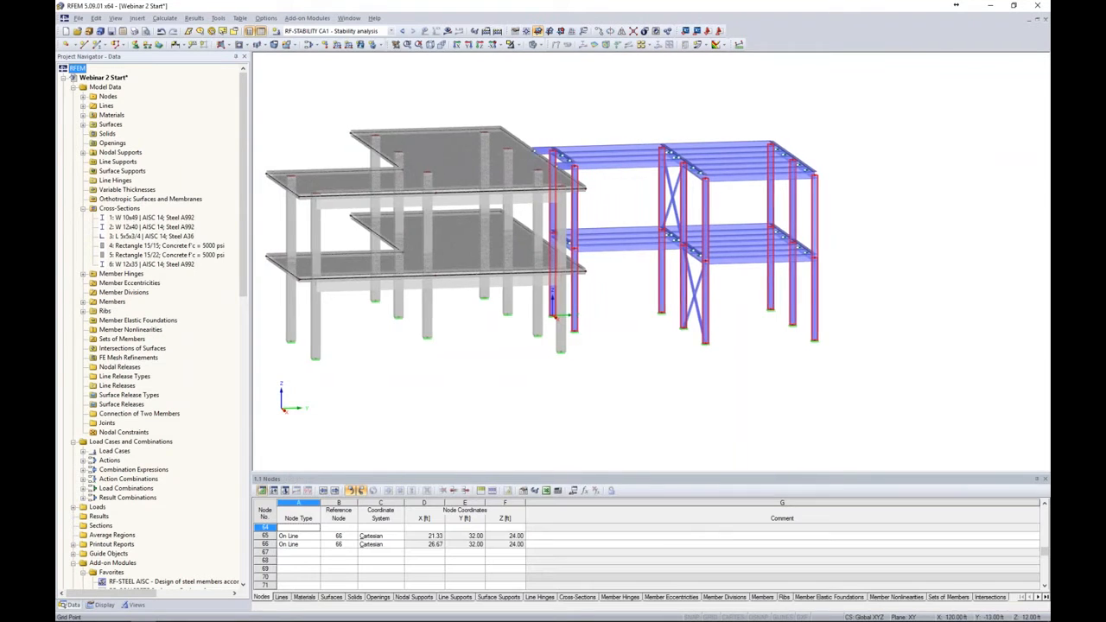
Step: Make load combination CO1 - 1.4D current and calculate its results
left_click(392, 31)
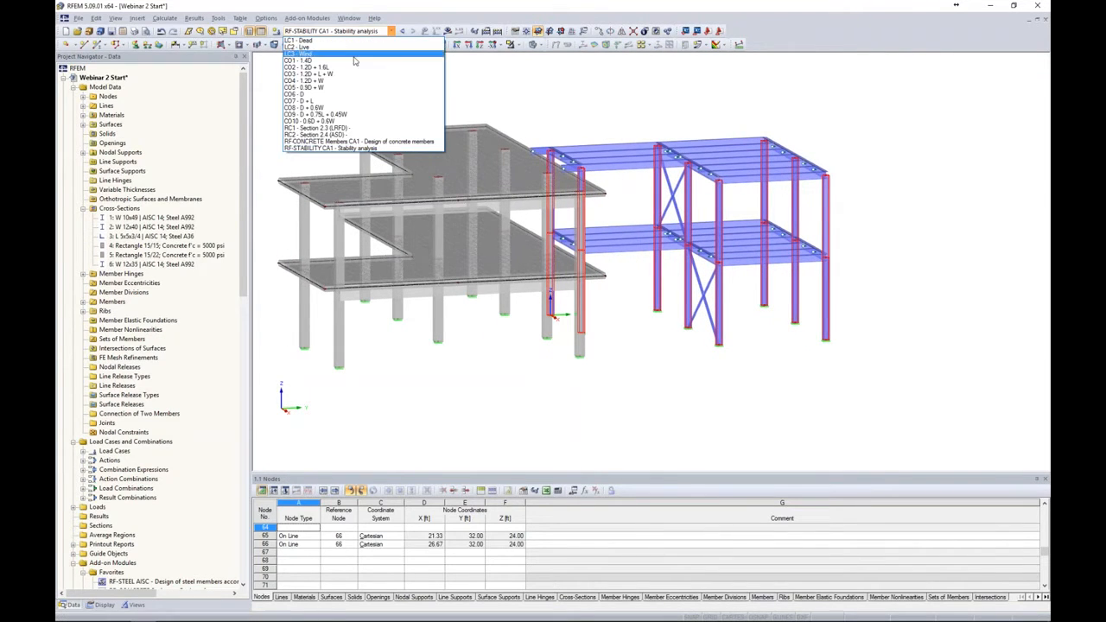
left_click(354, 61)
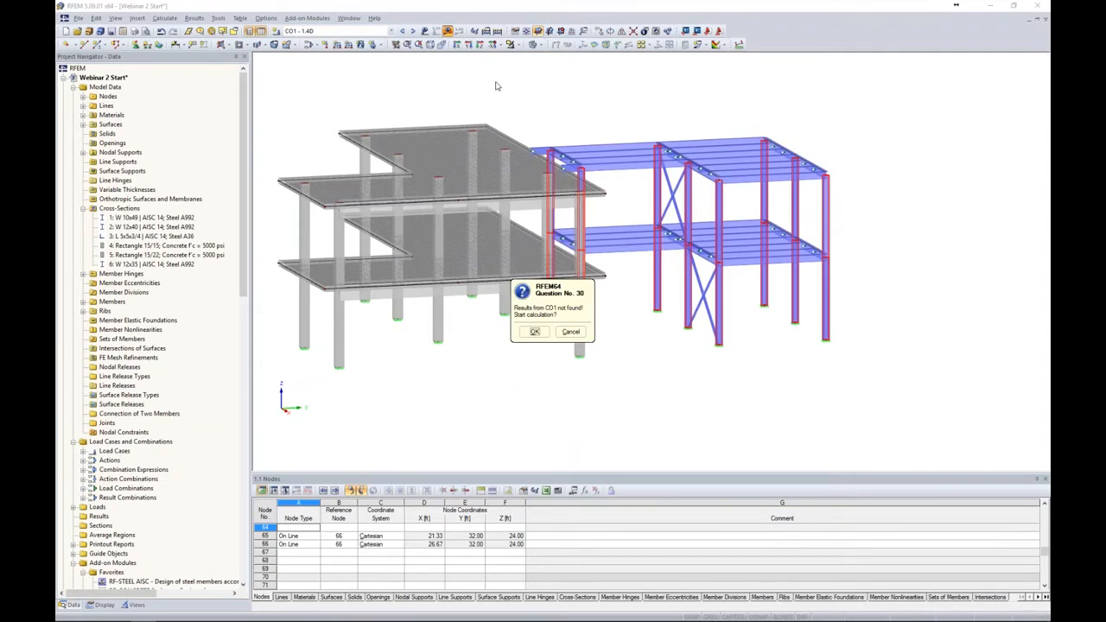
left_click(535, 332)
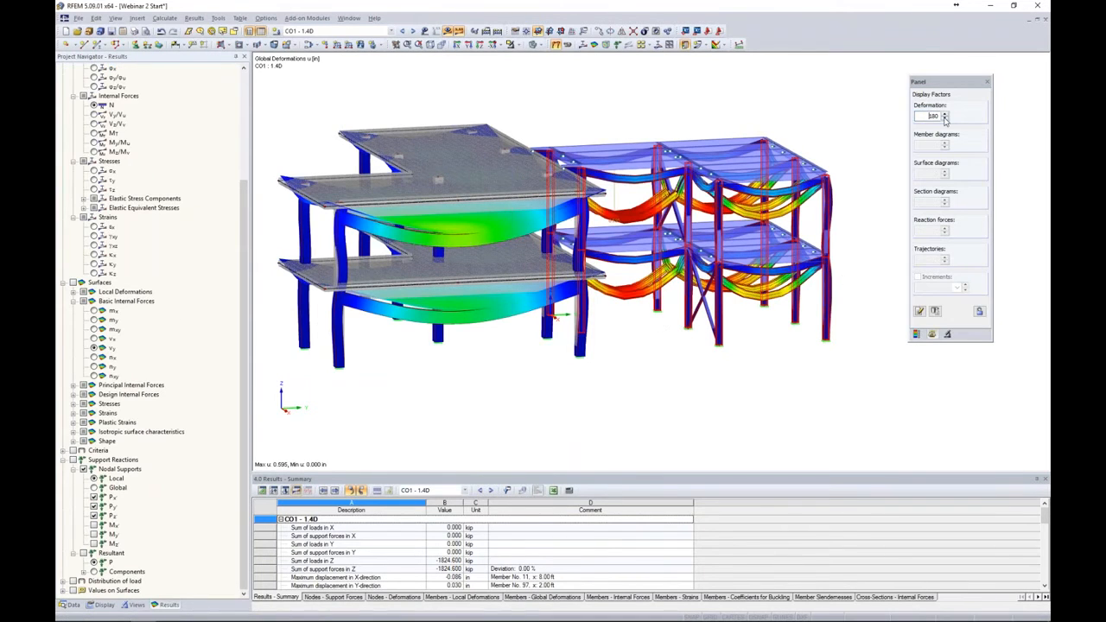
Step: Reduce the deformation display factor to 45, inspect the CO1 global deformations, and hide the results on the model
left_click(945, 120)
left_click(945, 120)
middle_click_drag(845, 126, 850, 140)
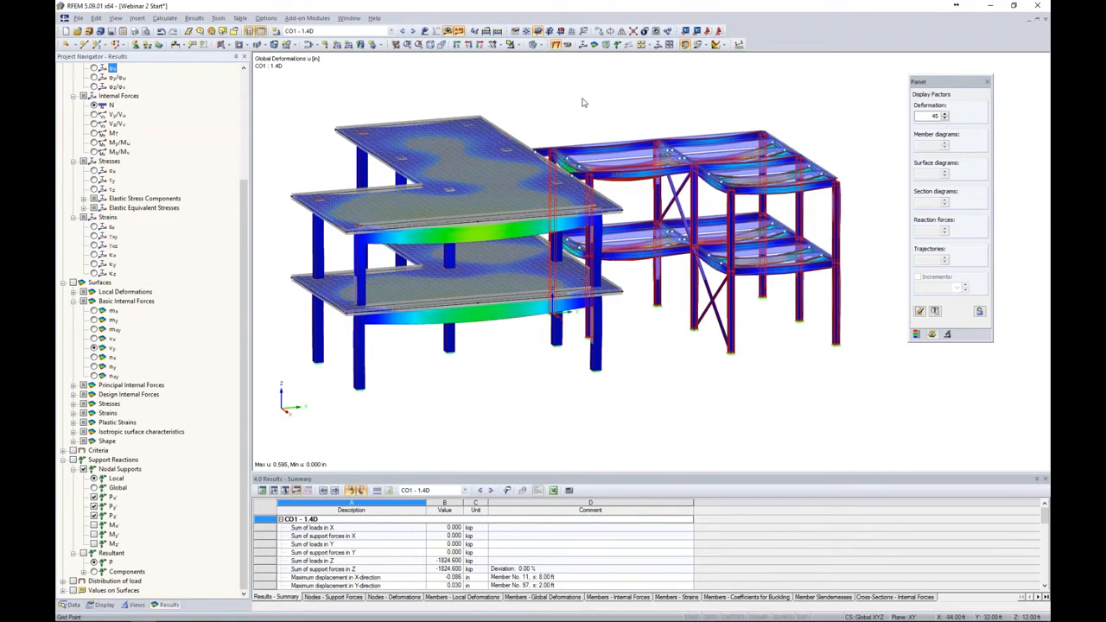
middle_click_drag(582, 101, 569, 93, "ctrl")
left_click(448, 32)
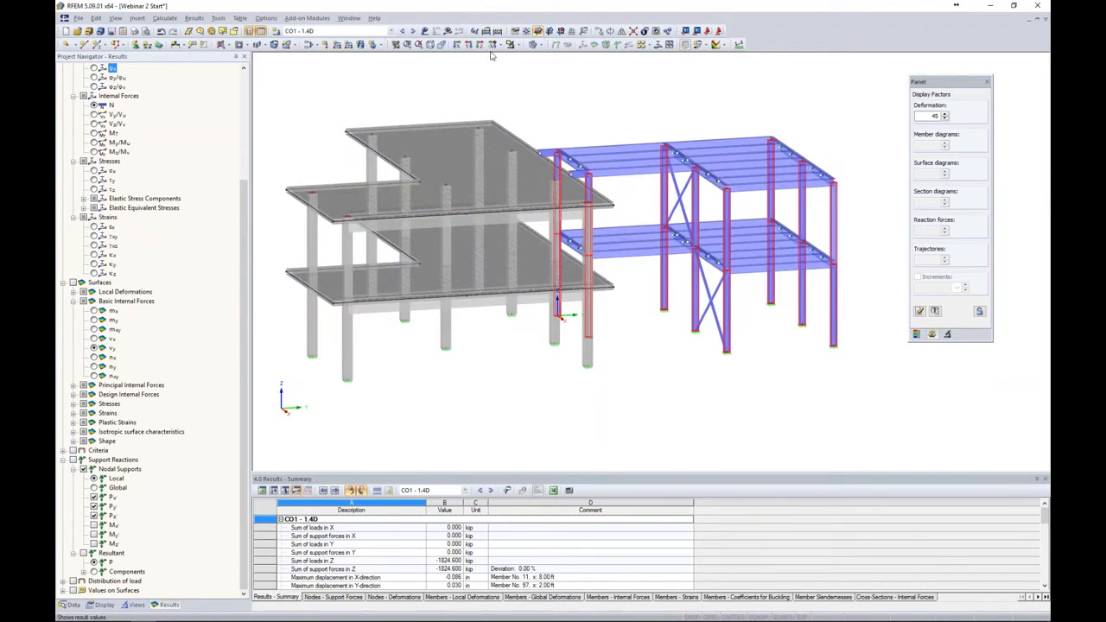
Step: Select the concrete building's top slab with its edge beam in a side view, isolate them by Visibility by Selected Objects, and clear the selection
mouse_move(581, 134)
middle_mouse_down("ctrl")
mouse_move(507, 81)
mouse_move(541, 121)
mouse_move(571, 126)
middle_mouse_up("ctrl")
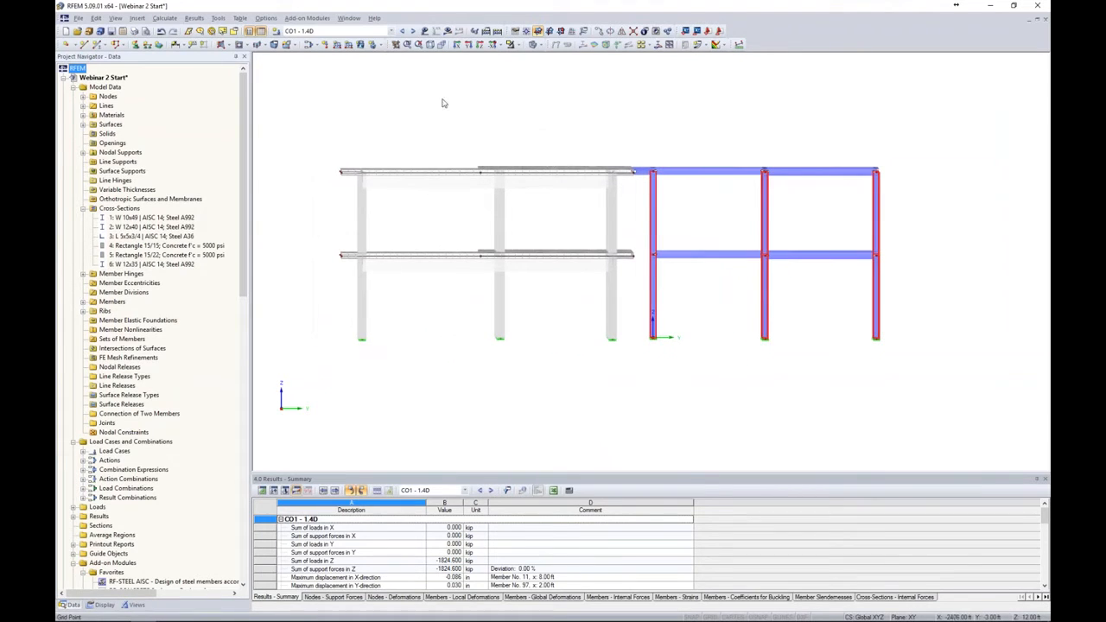
left_click_drag(321, 132, 639, 213)
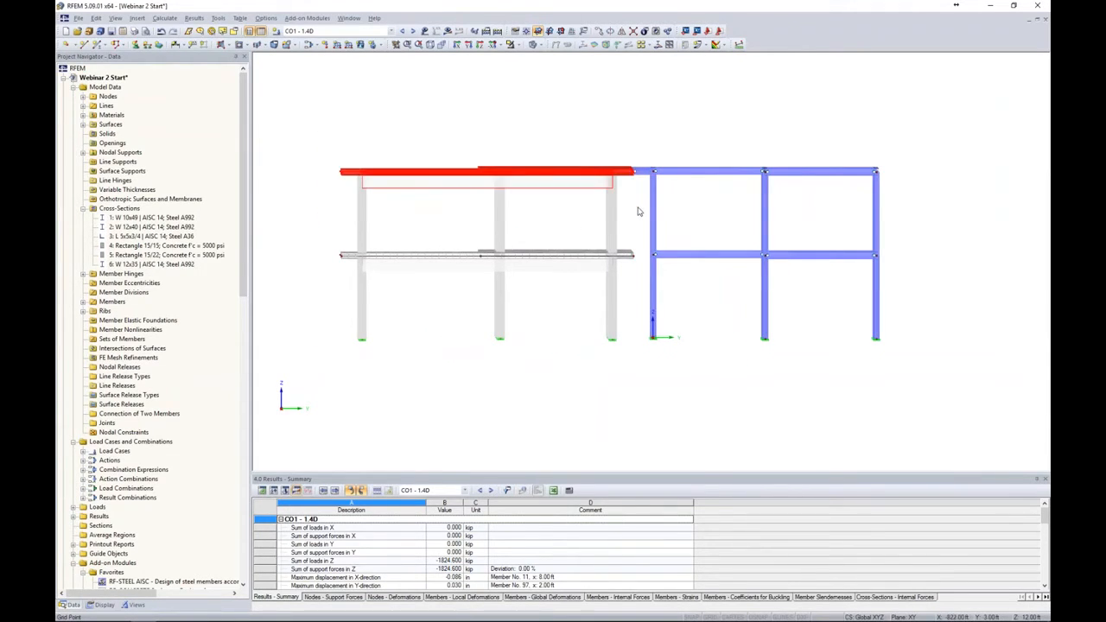
middle_click_drag(553, 321, 712, 374, "ctrl")
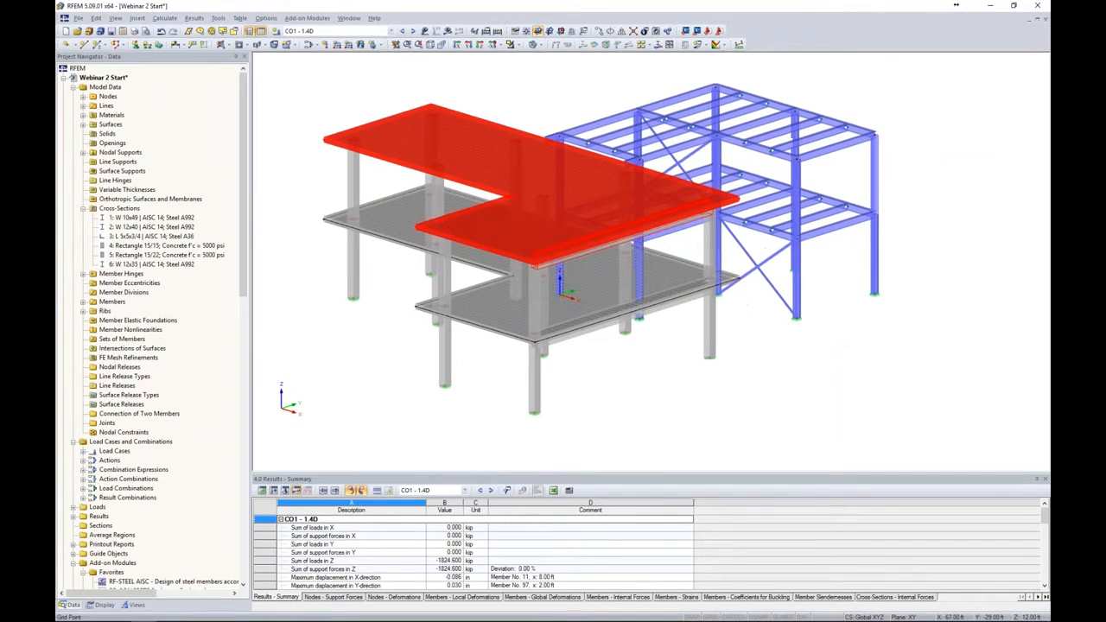
left_click(516, 44)
left_click(524, 58)
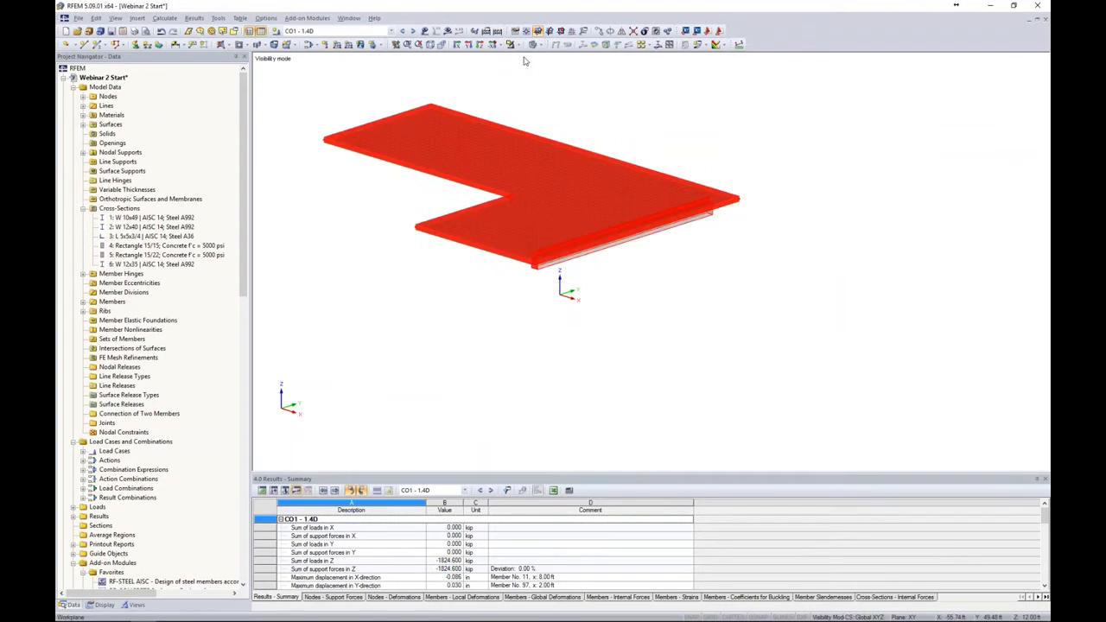
left_click(662, 144)
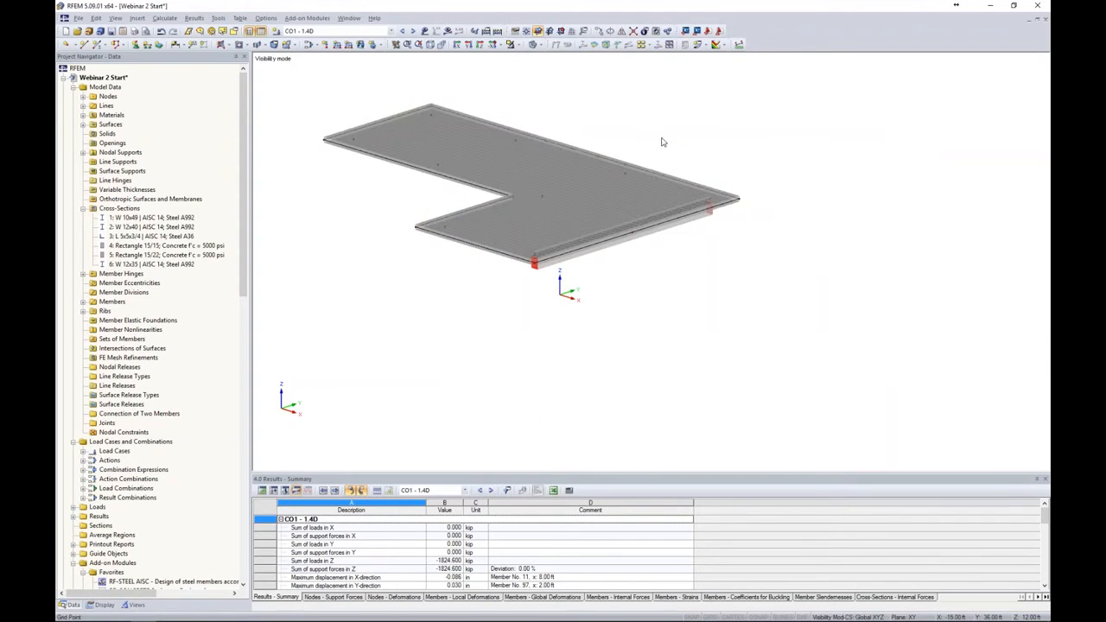
Step: Show the hidden objects in the background behind the isolated slab, and turn that display off again
right_click(813, 166)
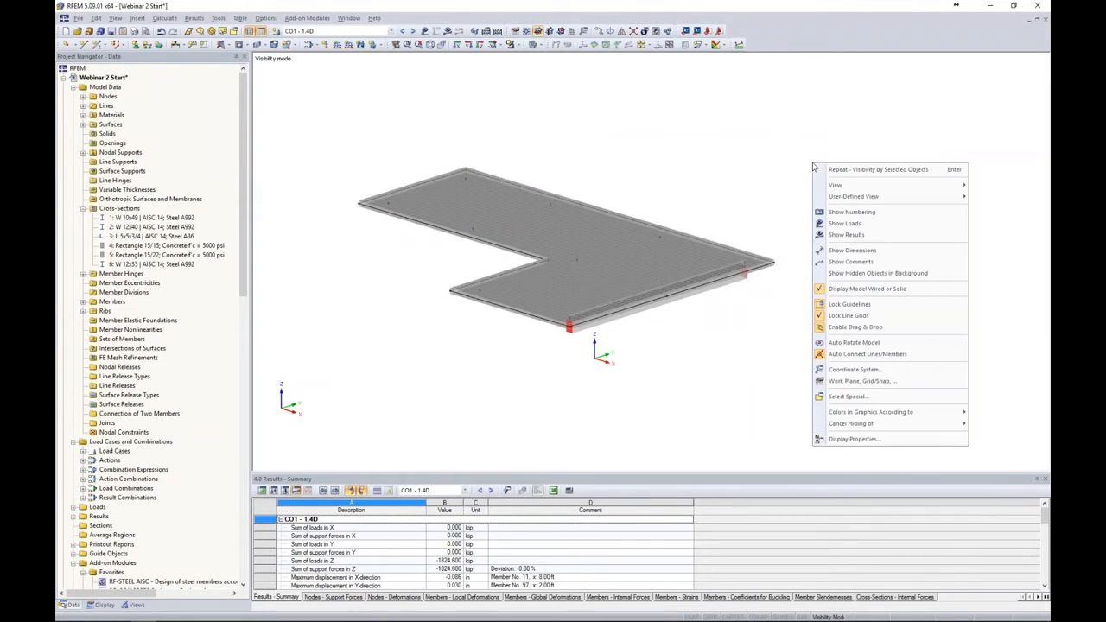
left_click(872, 273)
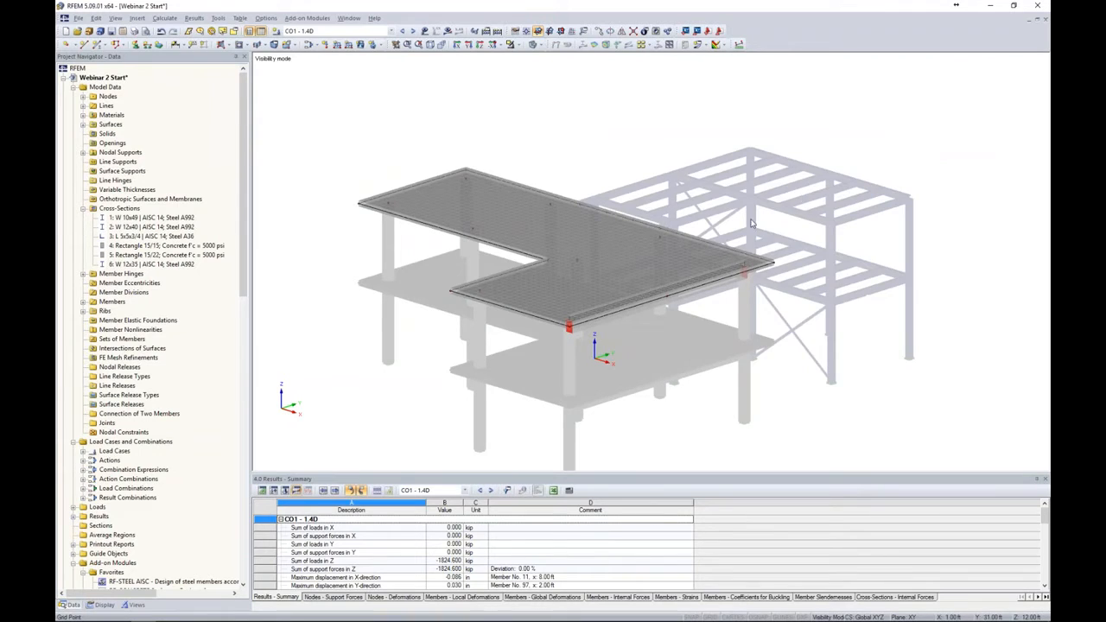
right_click(748, 138)
left_click(772, 248)
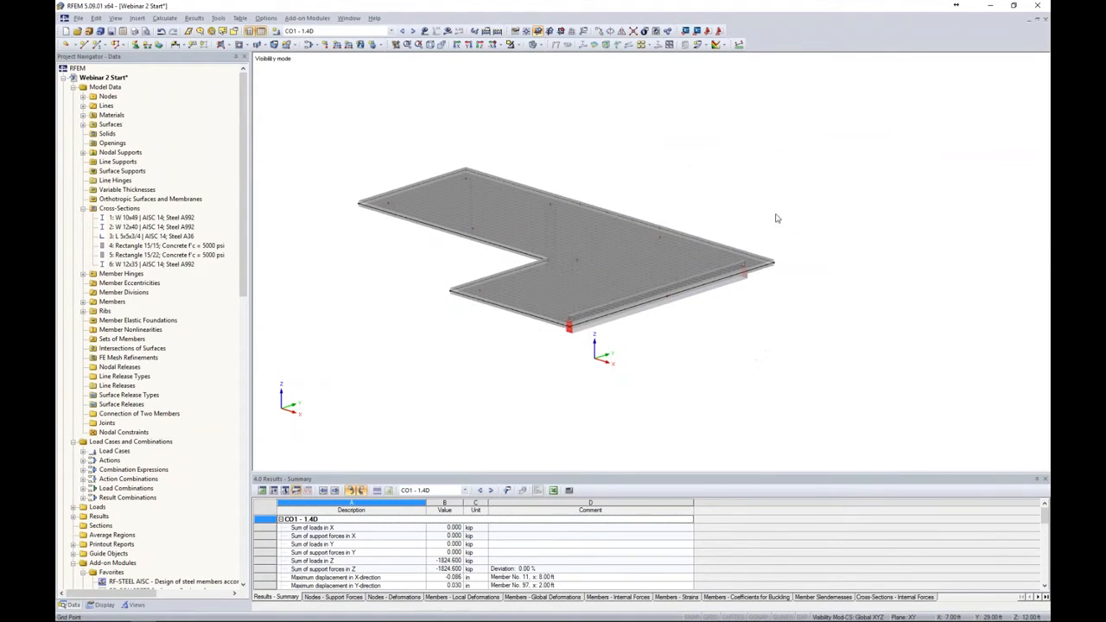
scroll(716, 202, "down", 2)
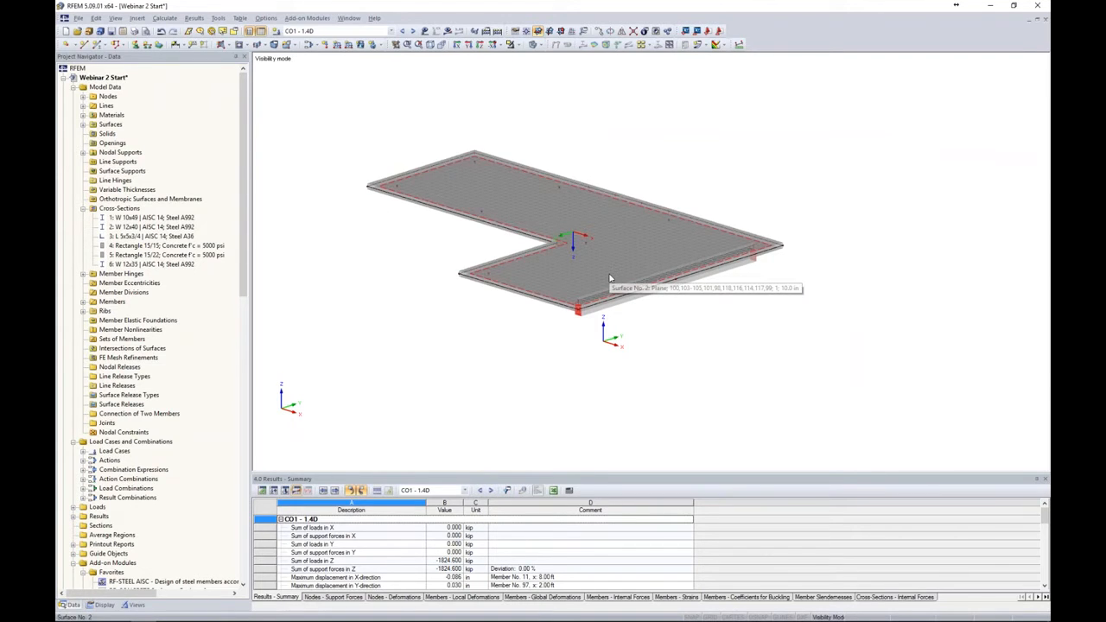
Step: Save the isolated slab as a new user-defined view named Top Slab
left_click(135, 604)
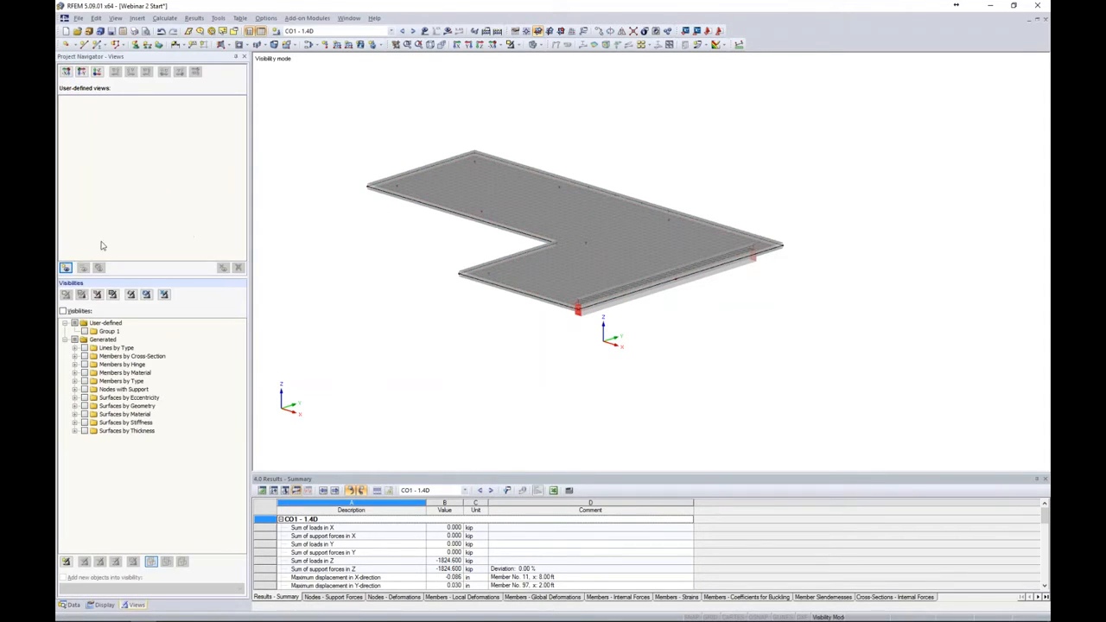
left_click(65, 268)
type("Top Slab")
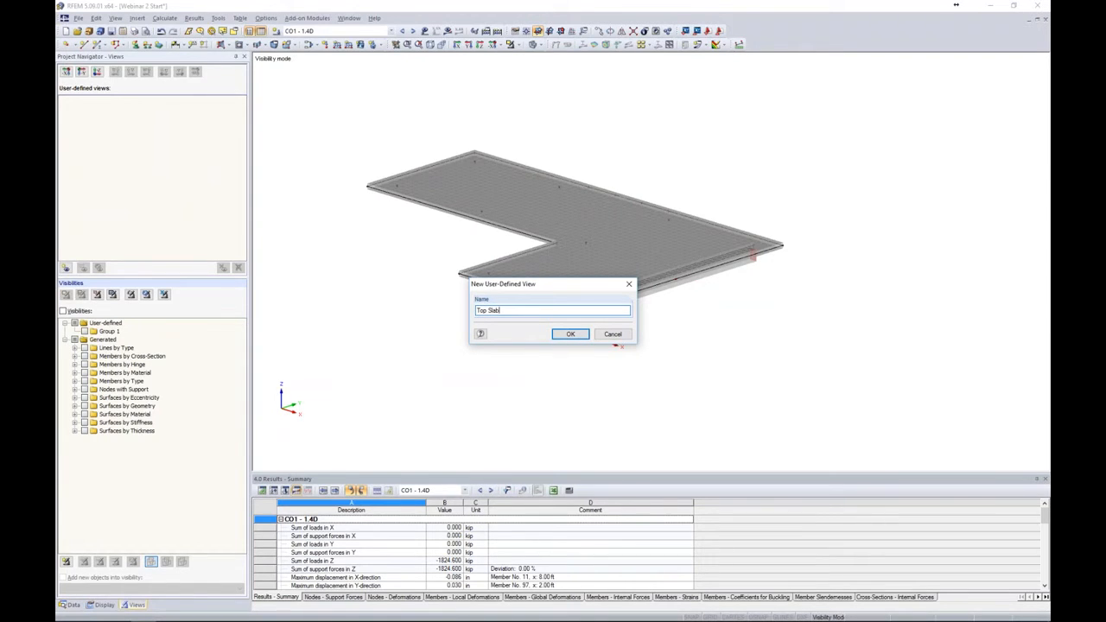
left_click(567, 334)
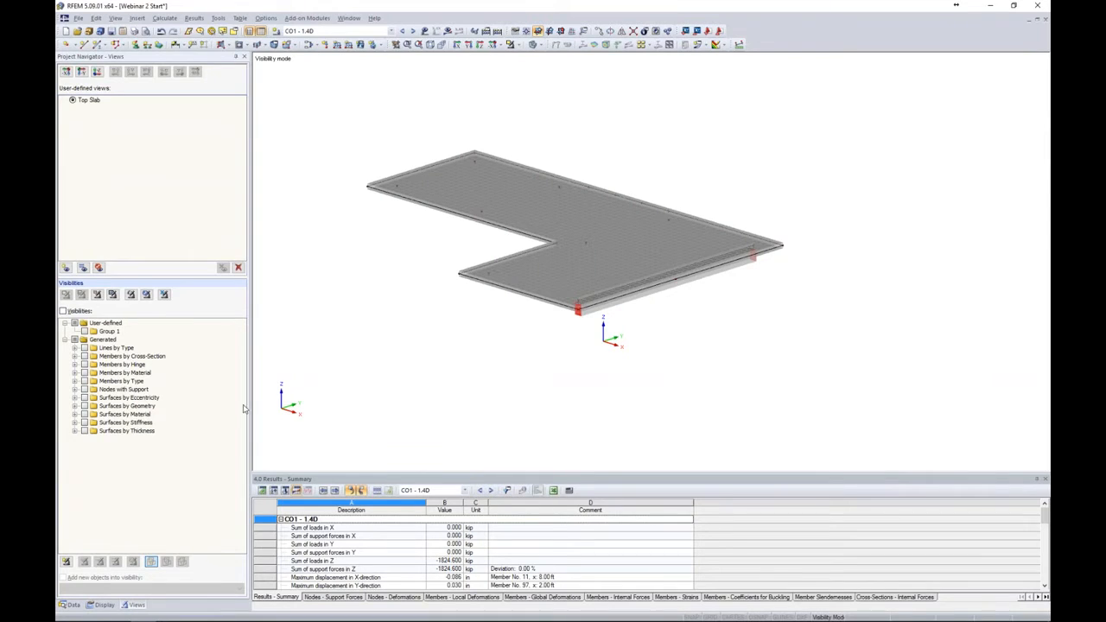
Step: Show the hidden objects in the background, display the model as wireframe, and inspect the node where the corner column meets the top slab
right_click(746, 146)
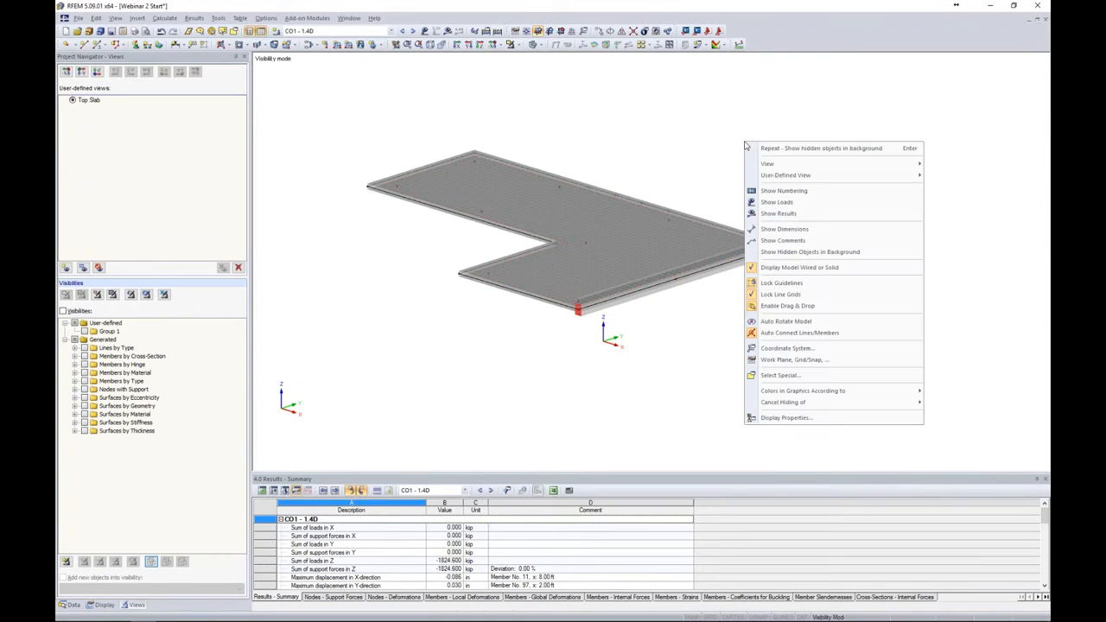
left_click(785, 251)
left_click(542, 46)
left_click(547, 58)
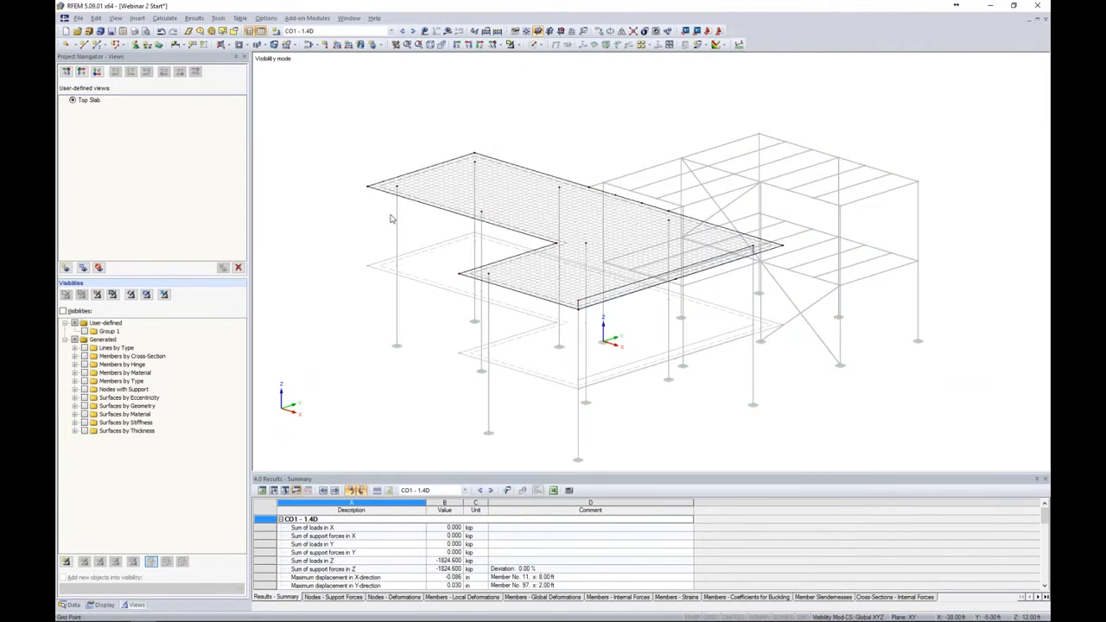
scroll(398, 216, "up", 4)
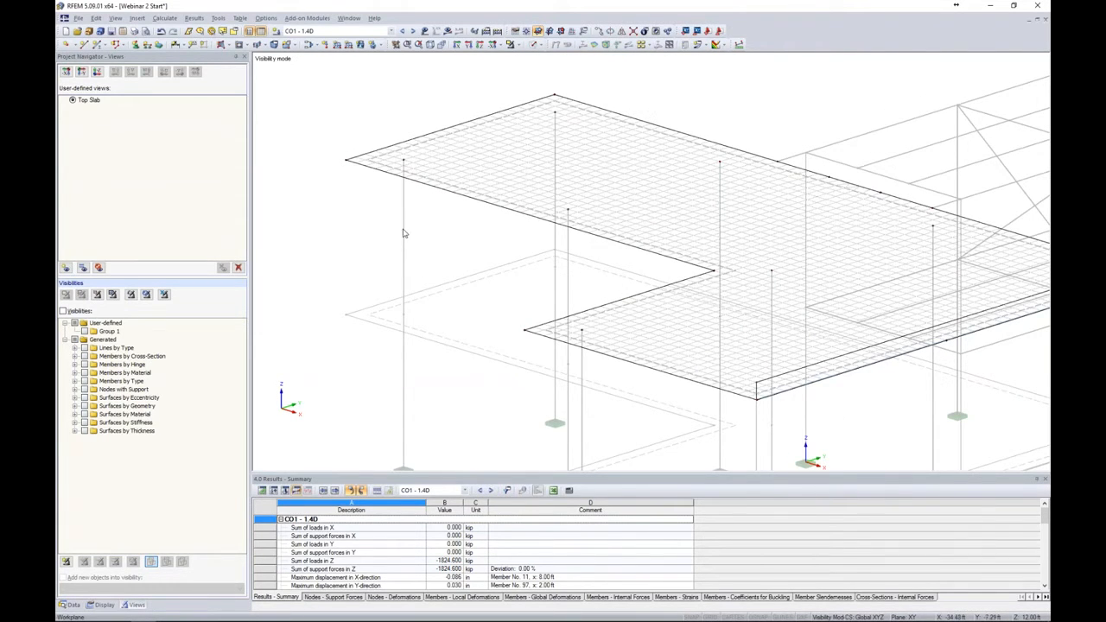
left_click(454, 190)
scroll(418, 169, "up", 3)
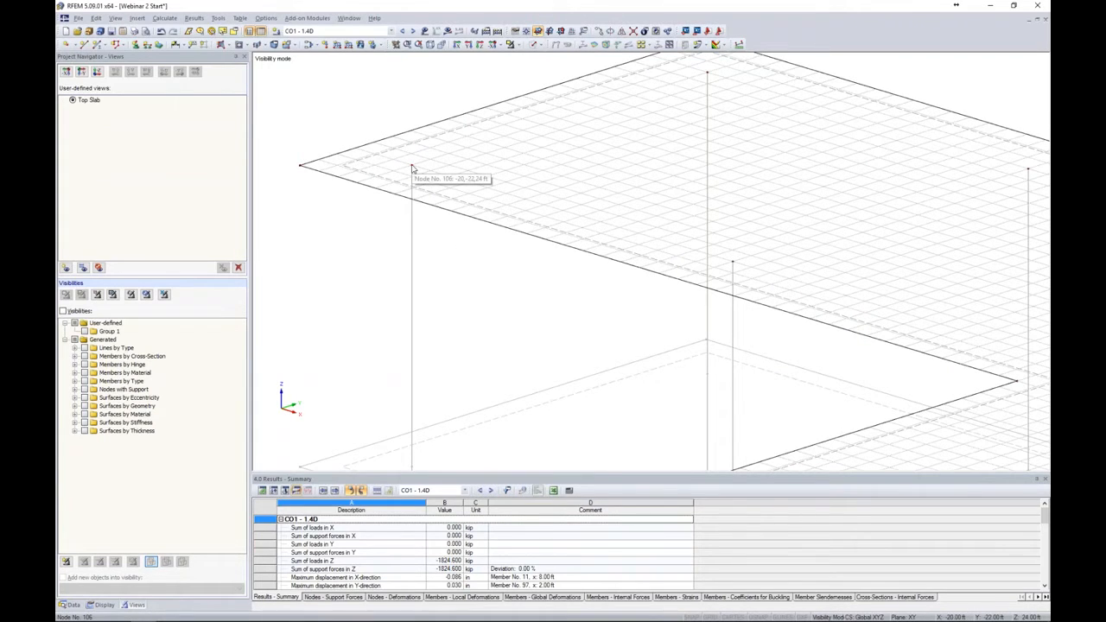
left_click(413, 169)
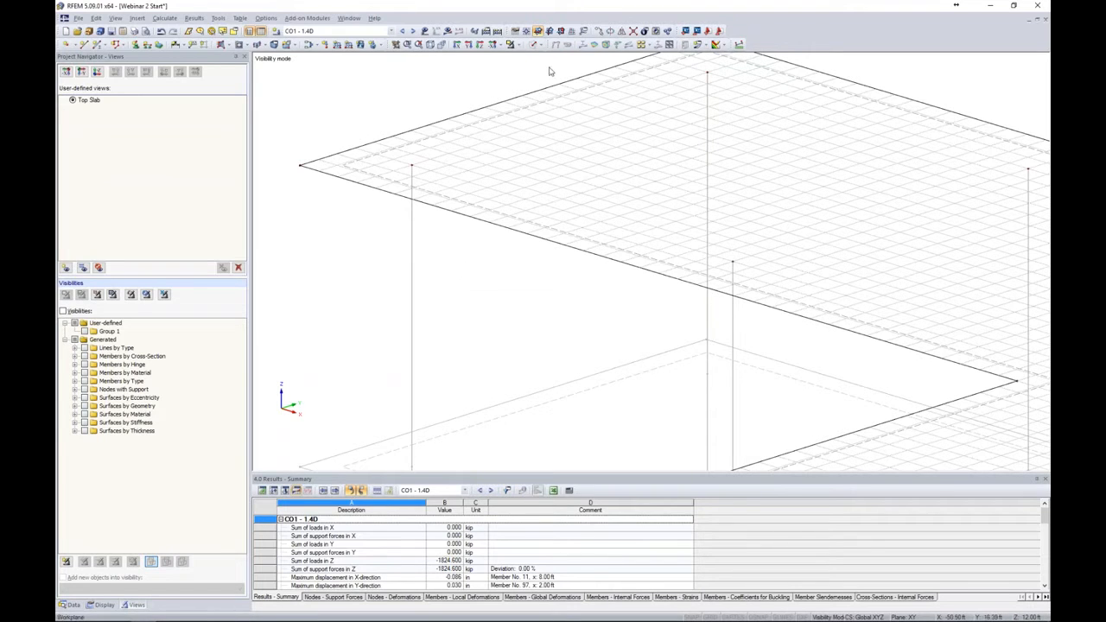
Step: Return the model display to transparent solid and review the column-to-slab connections around the top slab
left_click(536, 45)
left_click(570, 80)
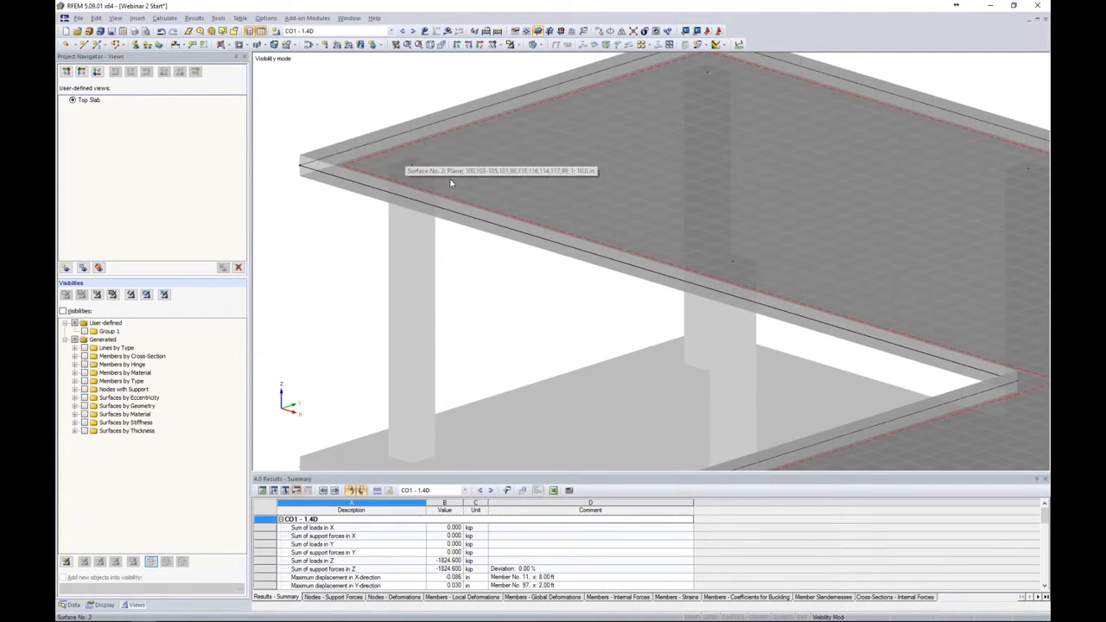
scroll(478, 304, "down", 2)
scroll(478, 303, "down", 3)
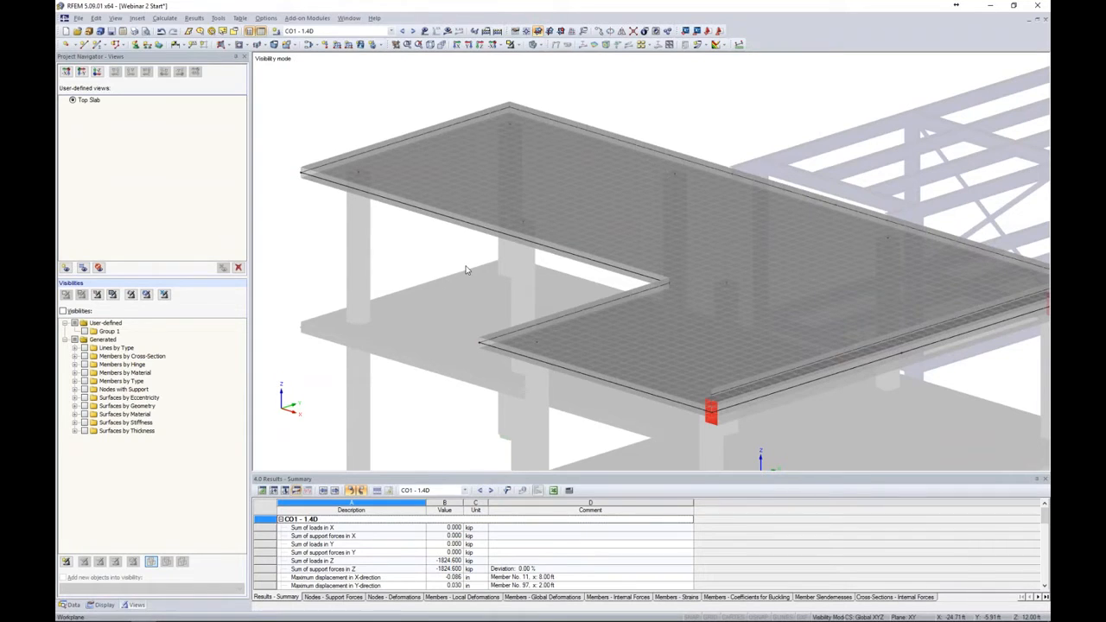
scroll(468, 270, "down", 2)
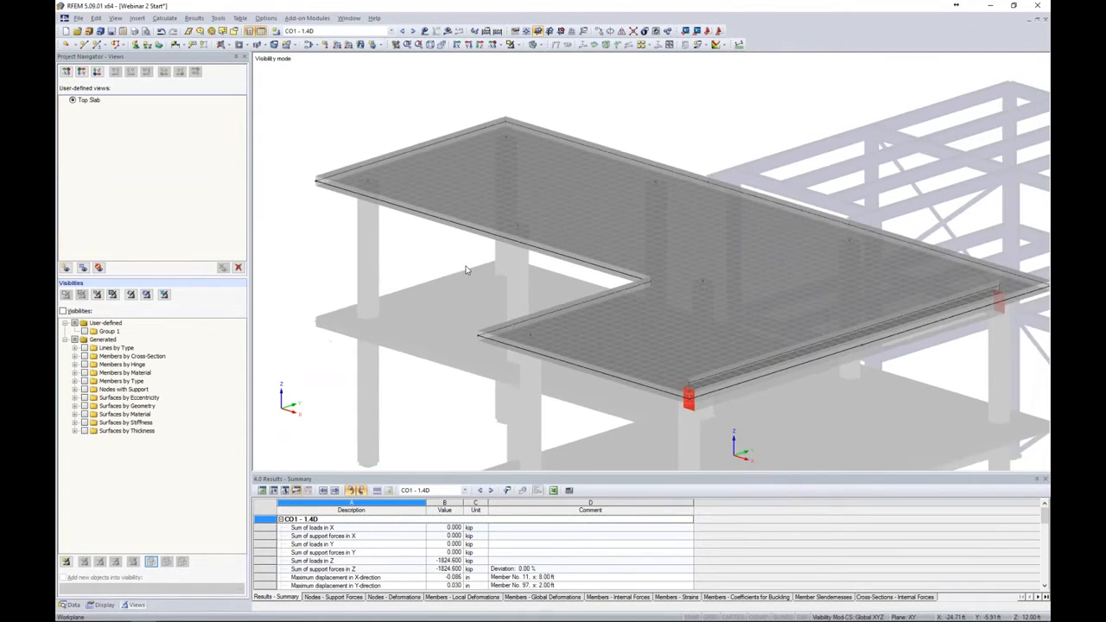
middle_click_drag(468, 270, 449, 247)
middle_click_drag(429, 277, 433, 58, "ctrl")
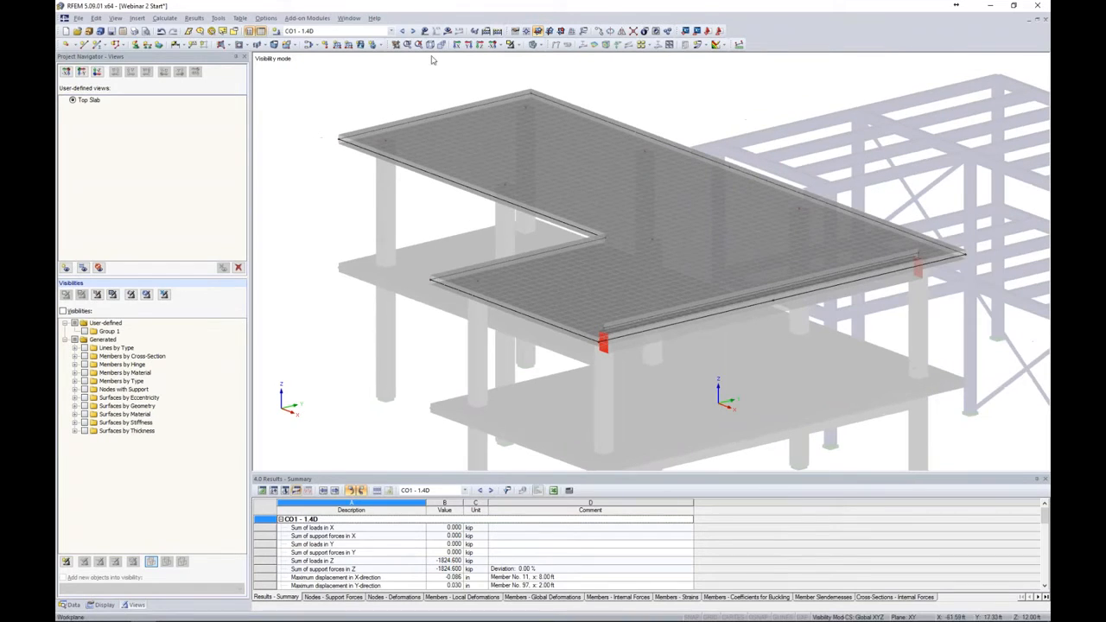
Step: Switch to the open model Webinar 2 Start - Concrete Results
left_click(349, 19)
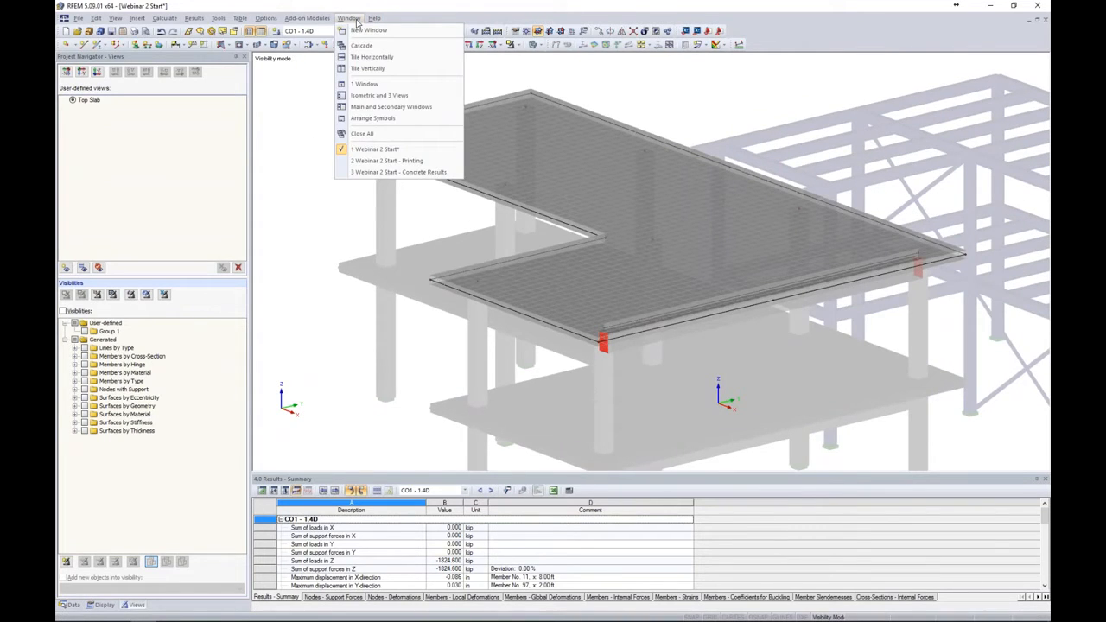
left_click(380, 172)
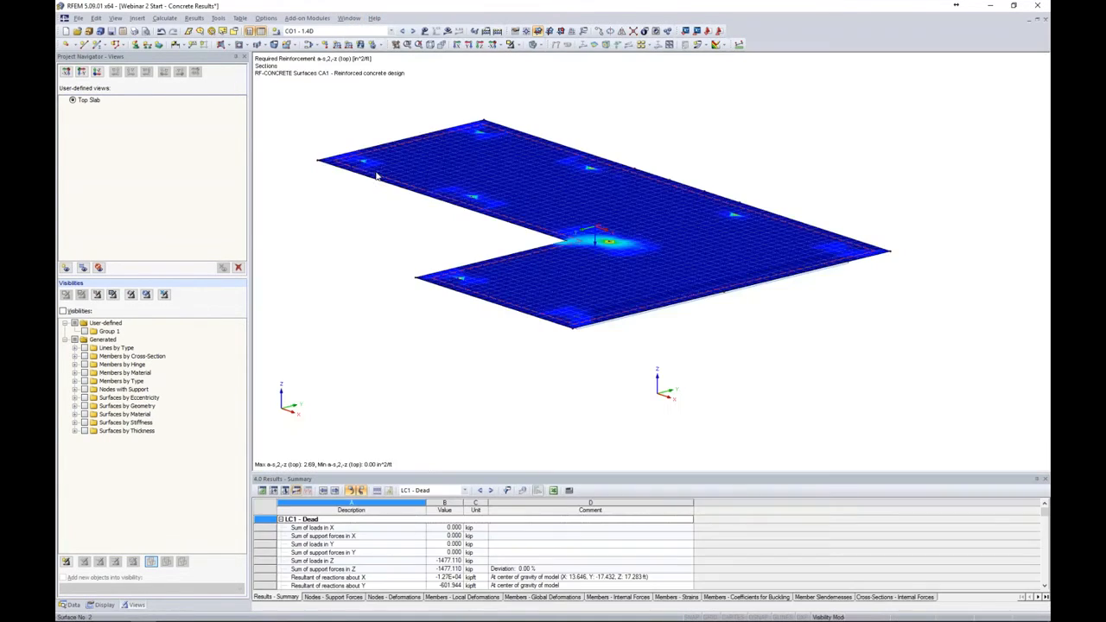
middle_click_drag(433, 242, 467, 258)
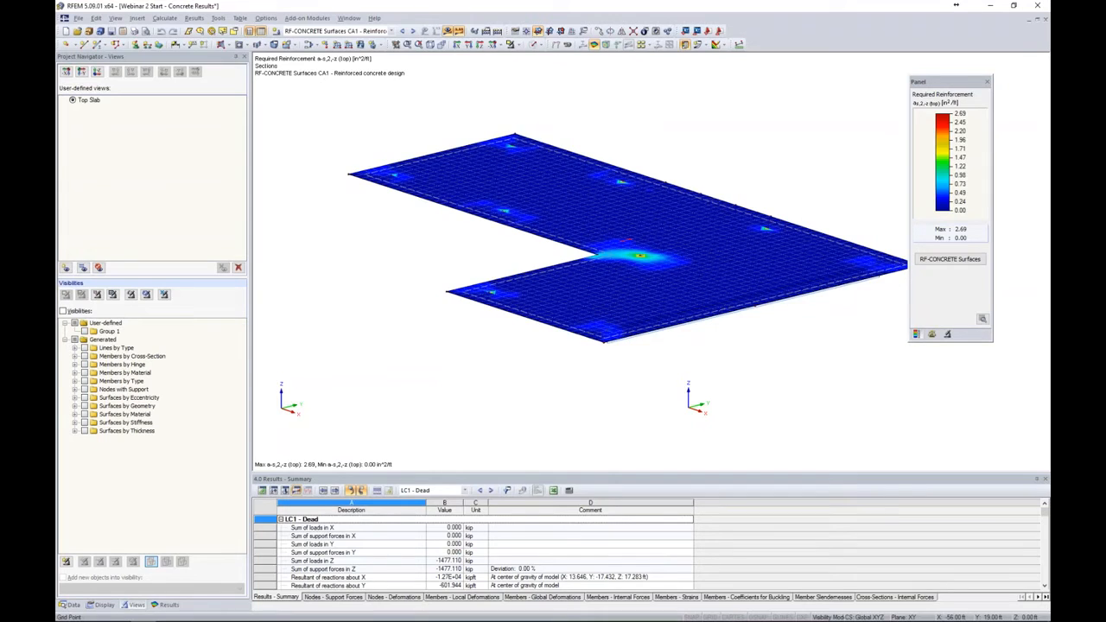
Step: Compare the slab's required longitudinal reinforcement for a-s,1,-z (top) and a-s,2,-z (top), examining the peak near the re-entrant corner
left_click(166, 604)
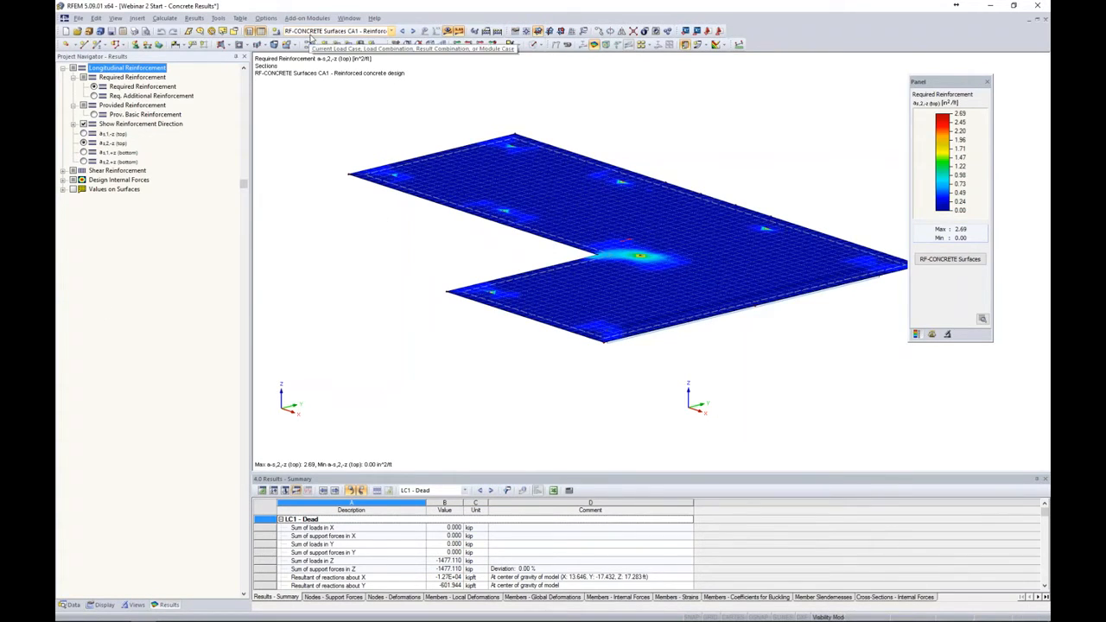
left_click(83, 134)
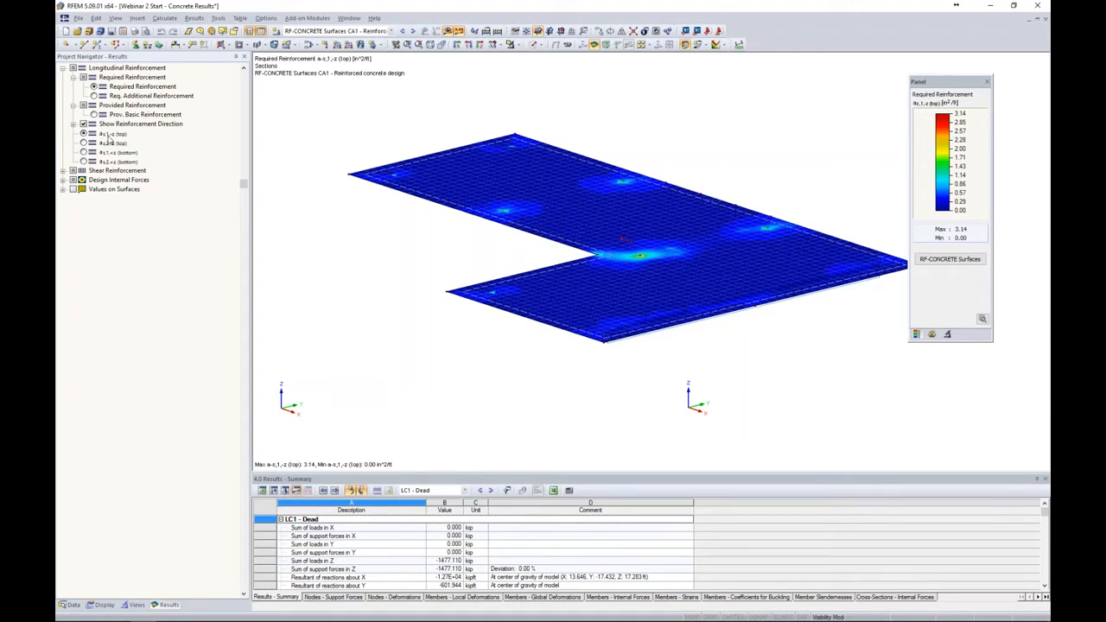
middle_click_drag(432, 273, 412, 282)
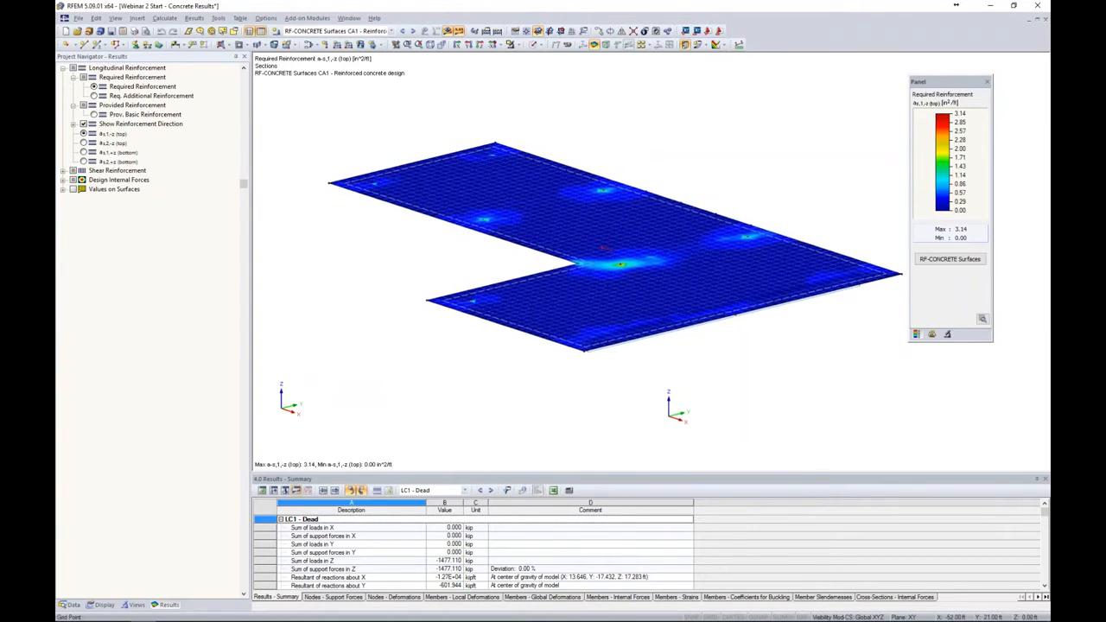
scroll(647, 186, "up", 5)
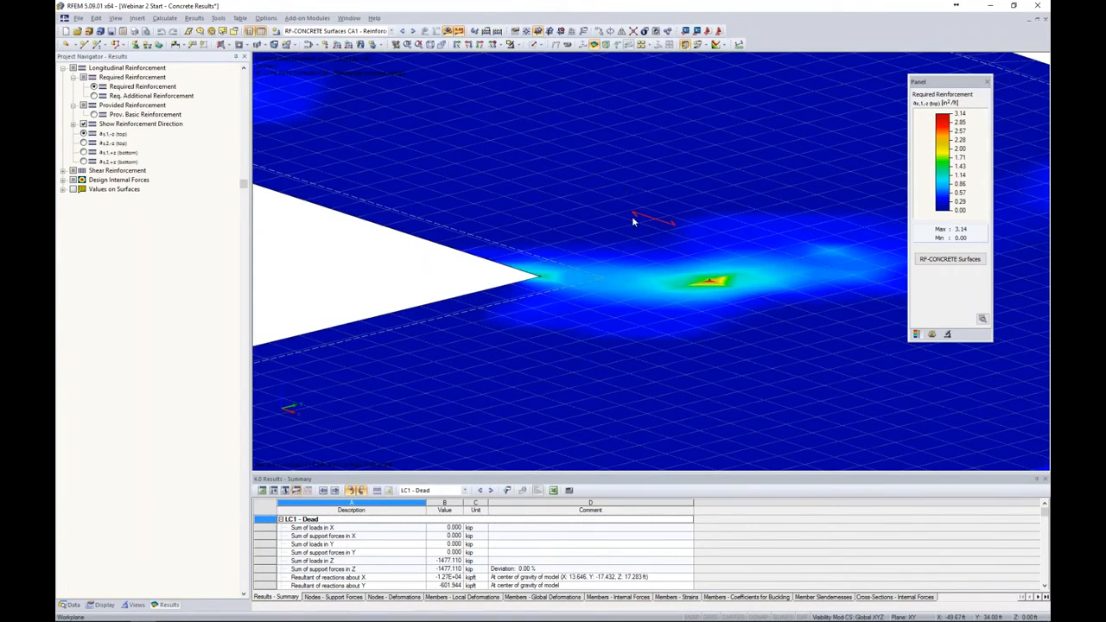
scroll(633, 217, "down", 5)
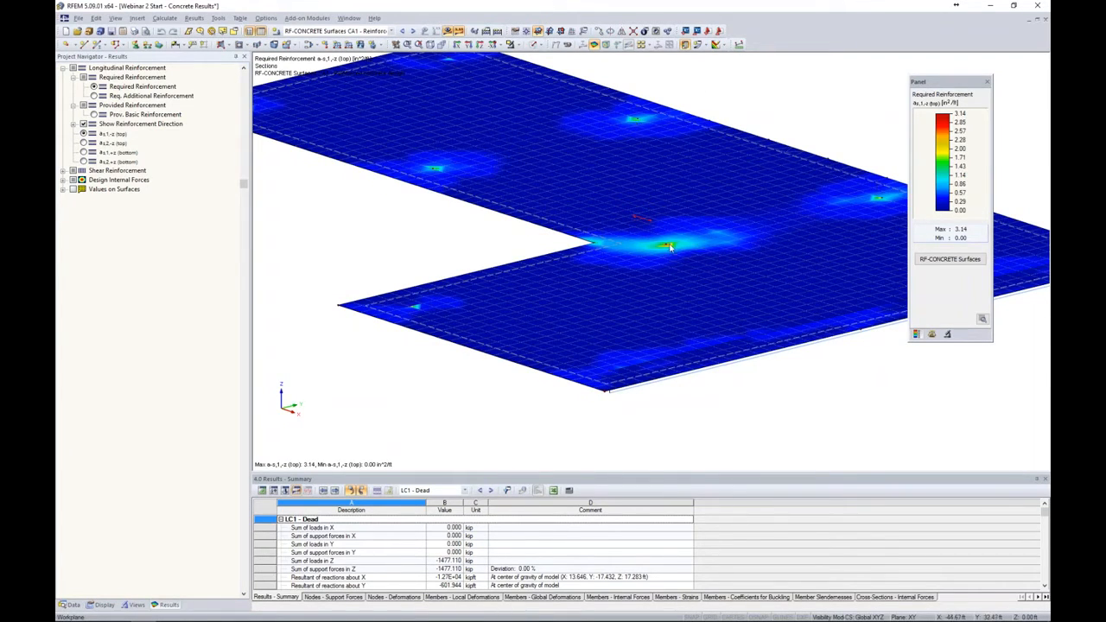
left_click(83, 143)
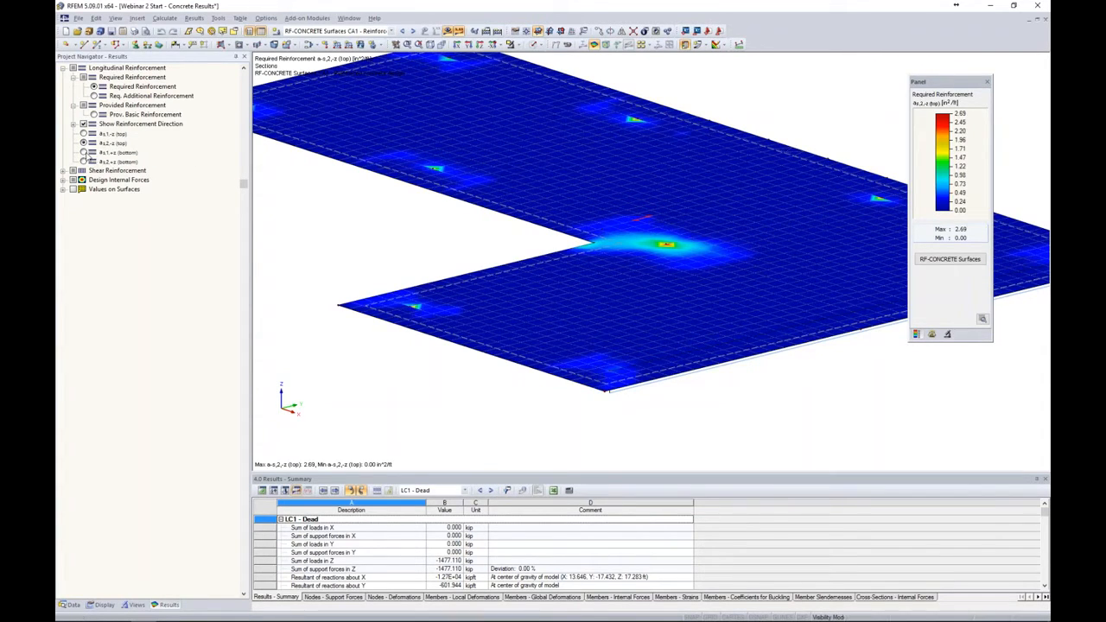
Step: Compare the slab's required bottom reinforcement for a-s,1,+z and a-s,2,+z, and return to a-s,1,-z (top) for the whole slab
left_click(83, 152)
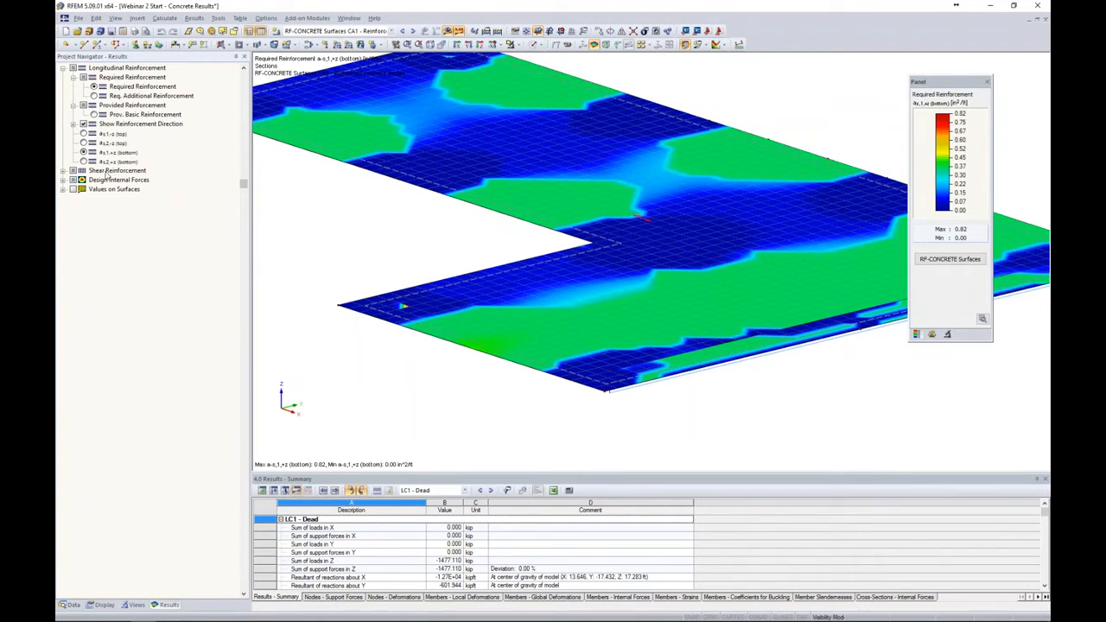
left_click(83, 161)
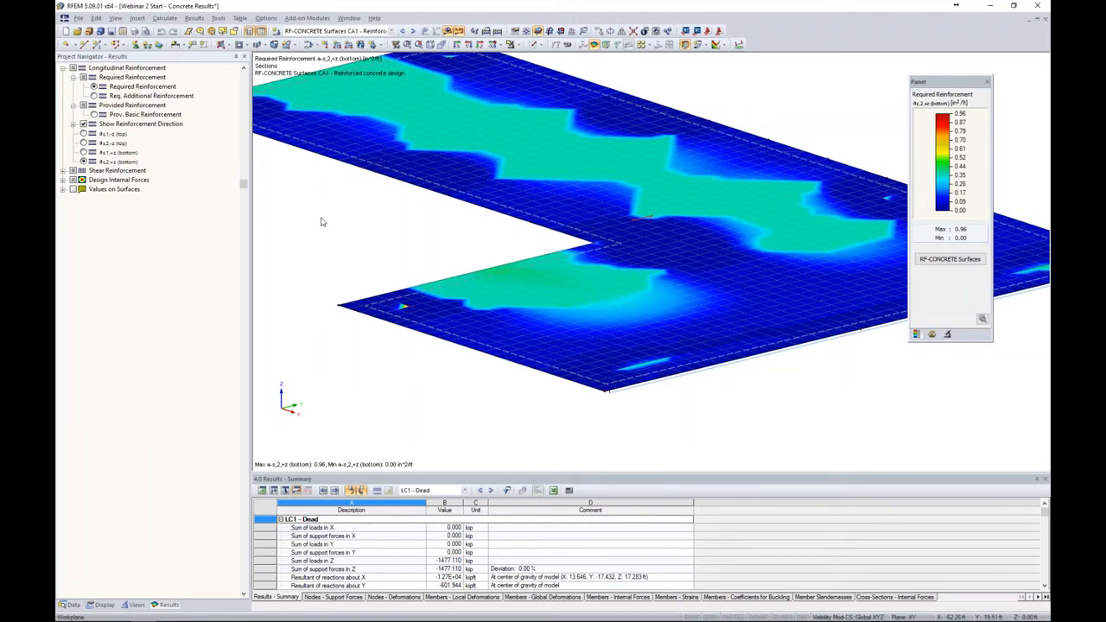
left_click(83, 134)
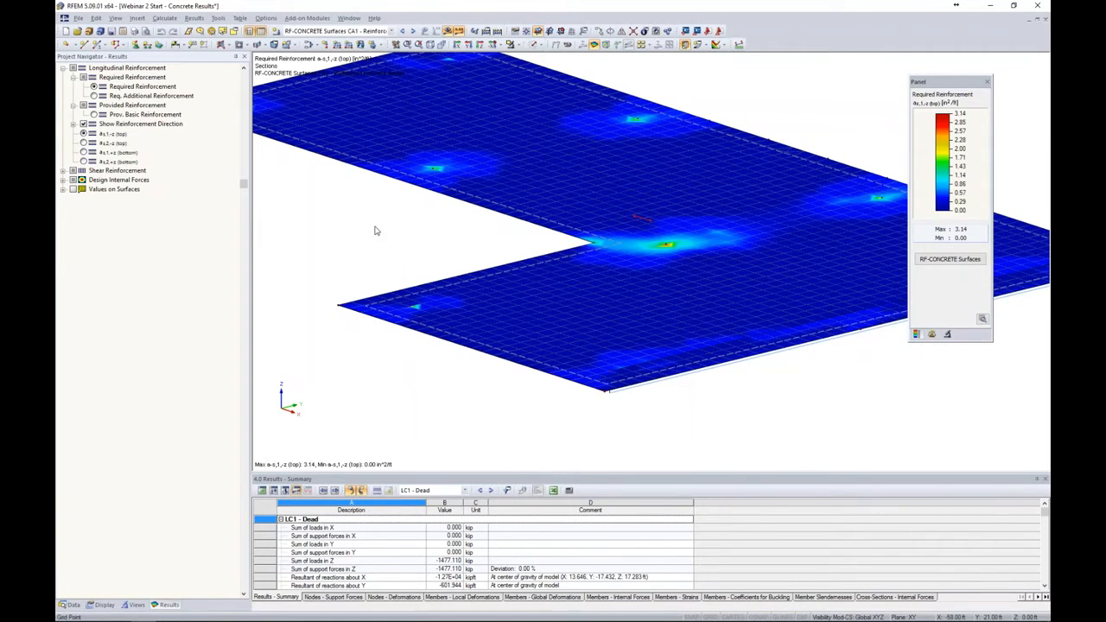
scroll(377, 231, "down", 2)
middle_click_drag(377, 231, 428, 239)
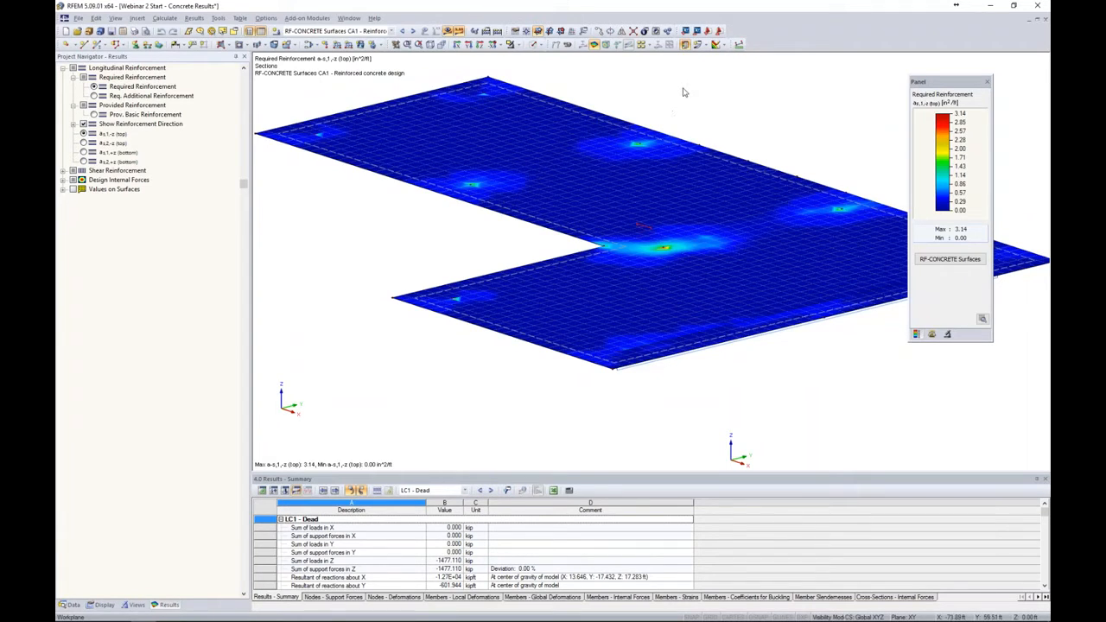
Step: Turn off the coloured isobands on the slab so only its mesh is displayed
left_click(706, 46)
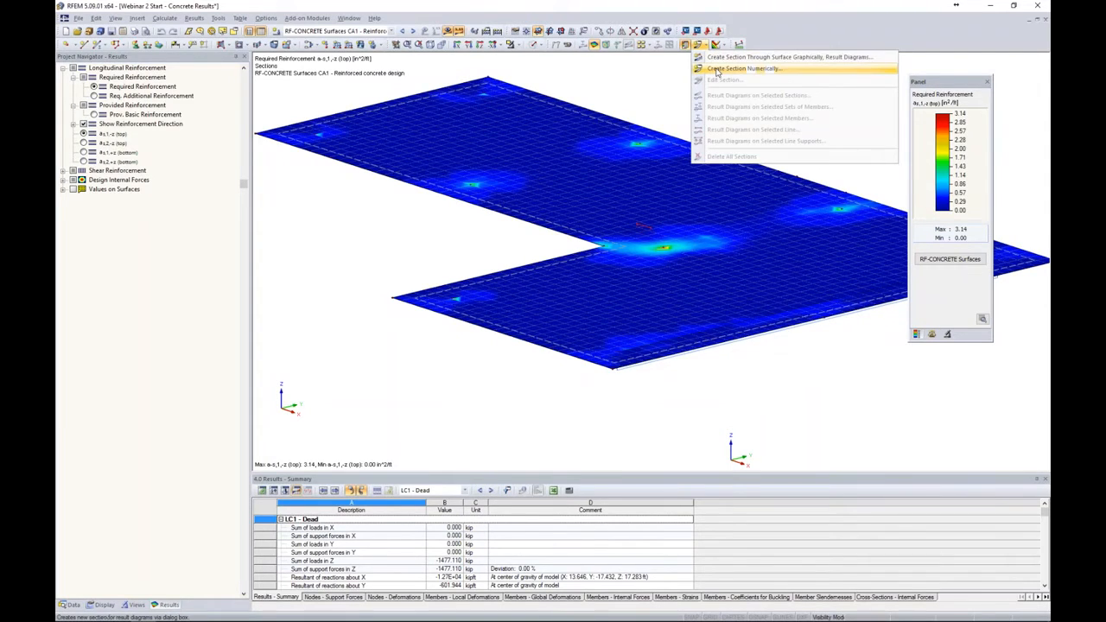
left_click(706, 46)
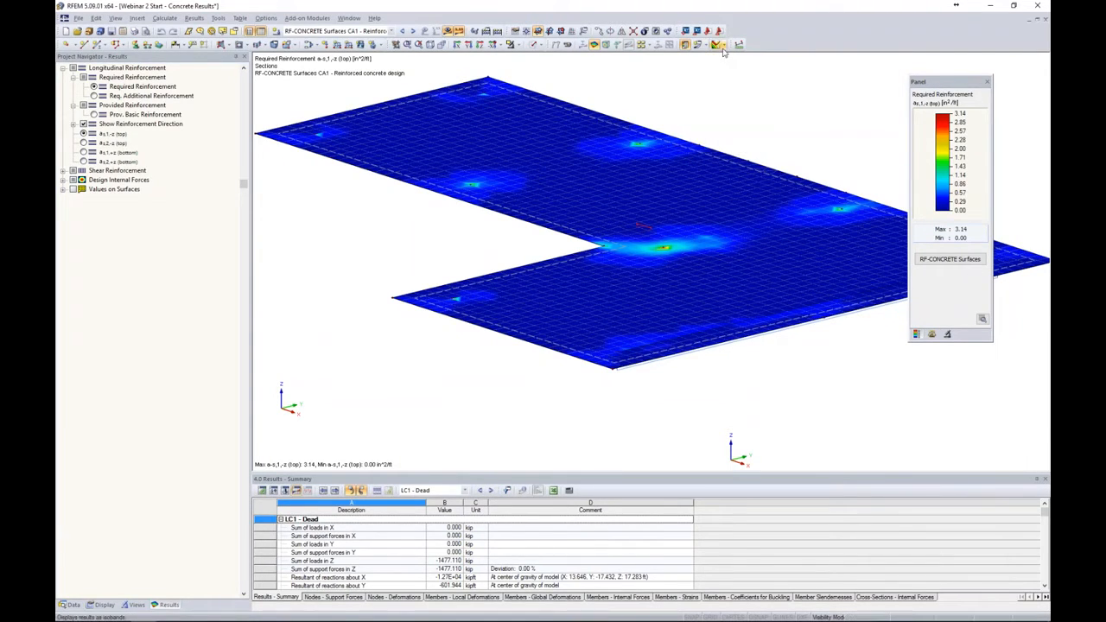
left_click(725, 47)
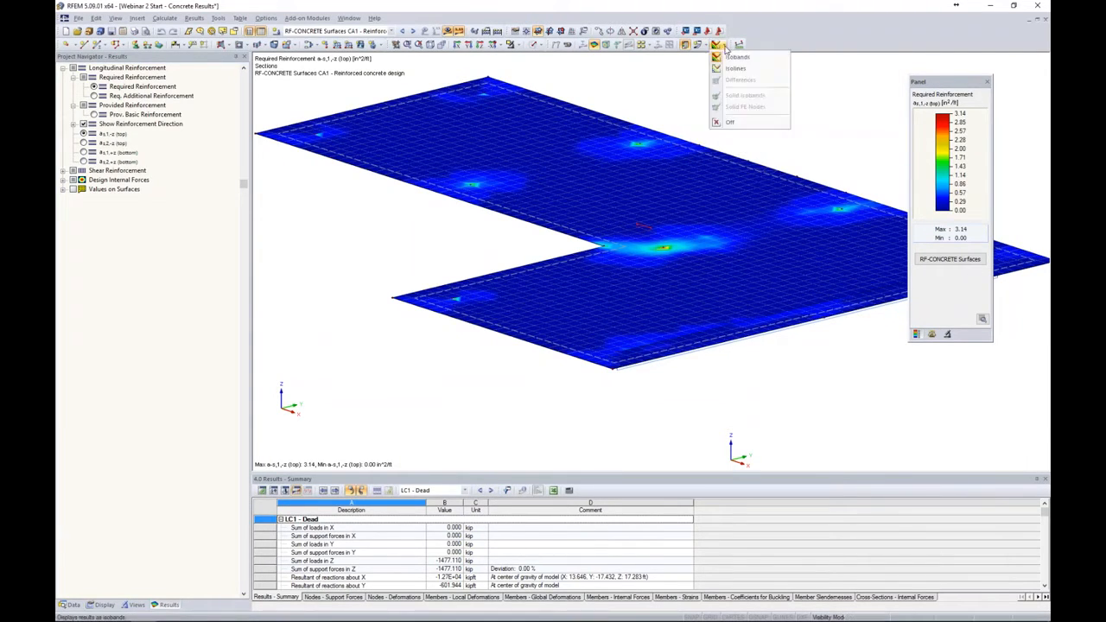
left_click(733, 124)
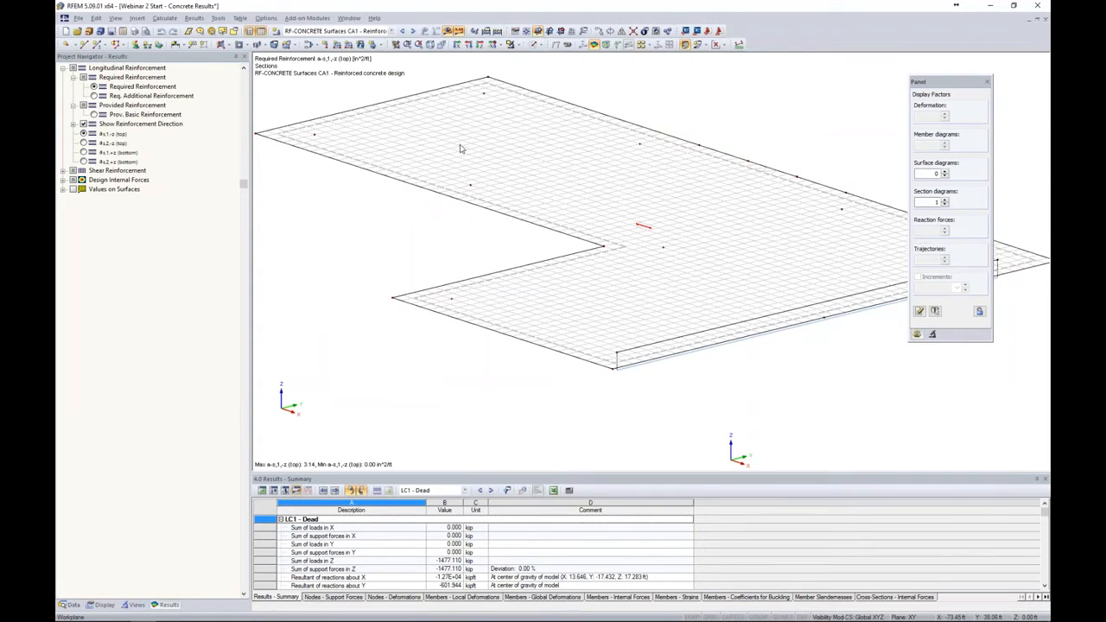
middle_click_drag(408, 251, 460, 259)
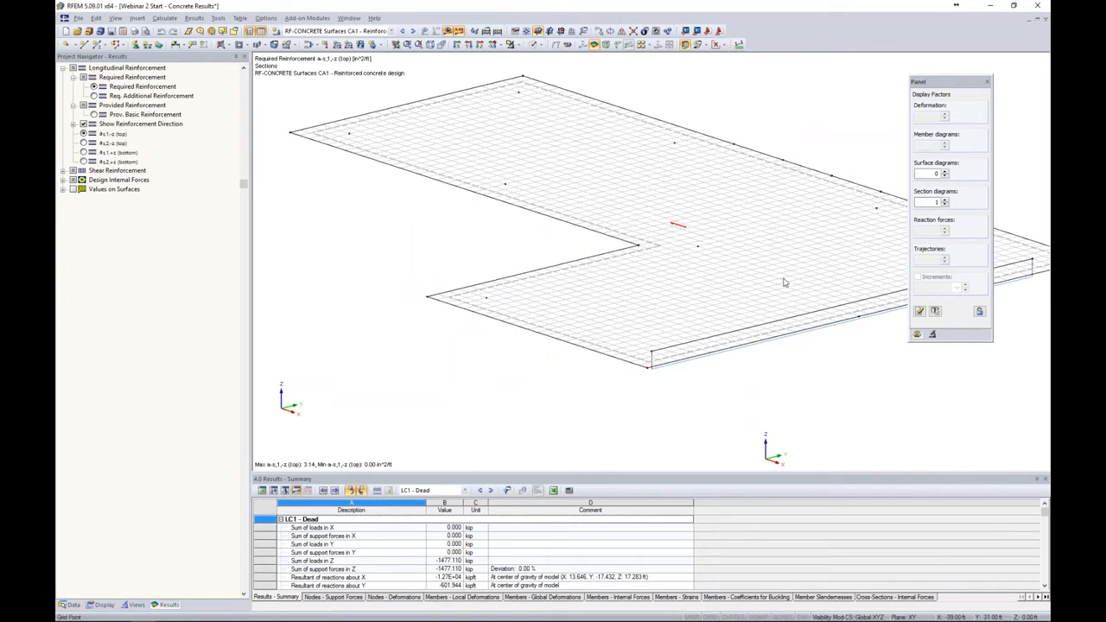
Step: Start a new numerically defined section through a surface and restrict it to slab surface 2
left_click(716, 45)
left_click(702, 45)
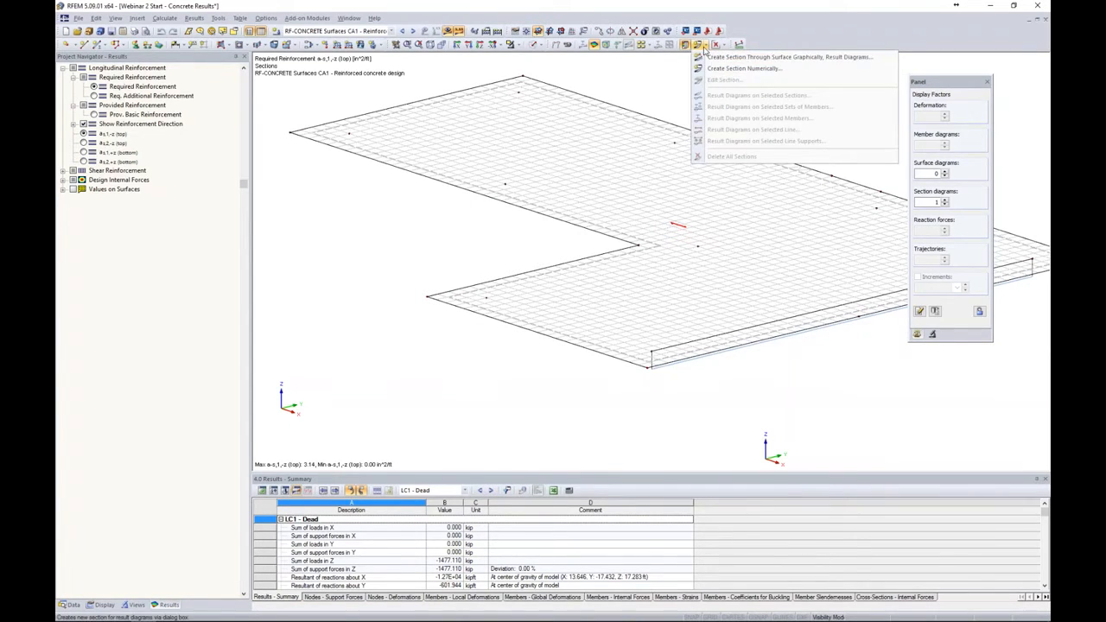
left_click(707, 69)
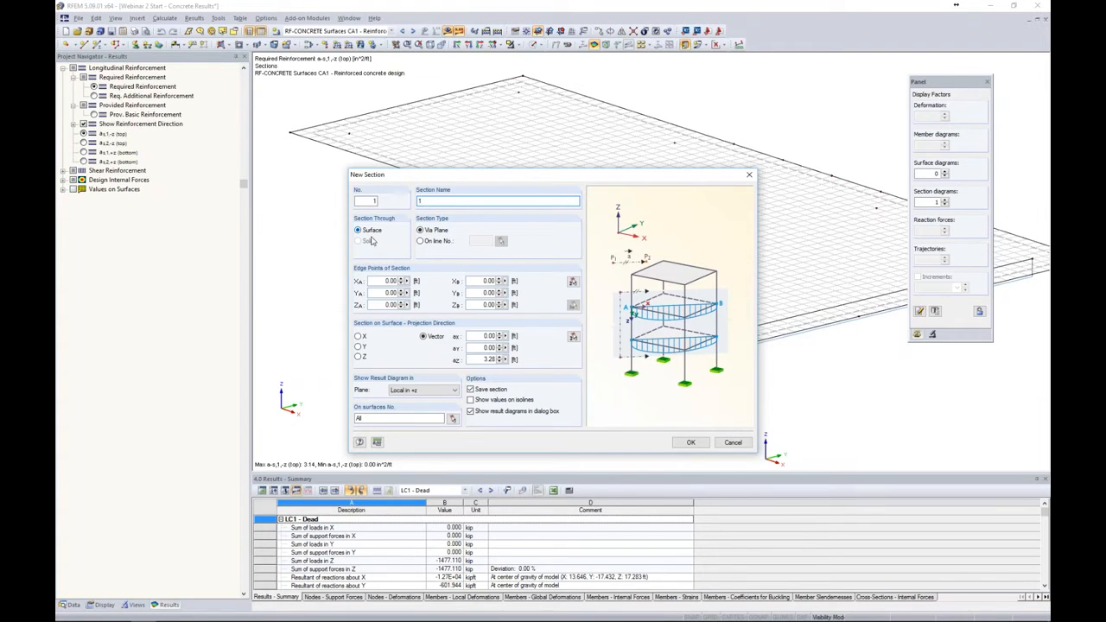
left_click(452, 418)
left_click(667, 240)
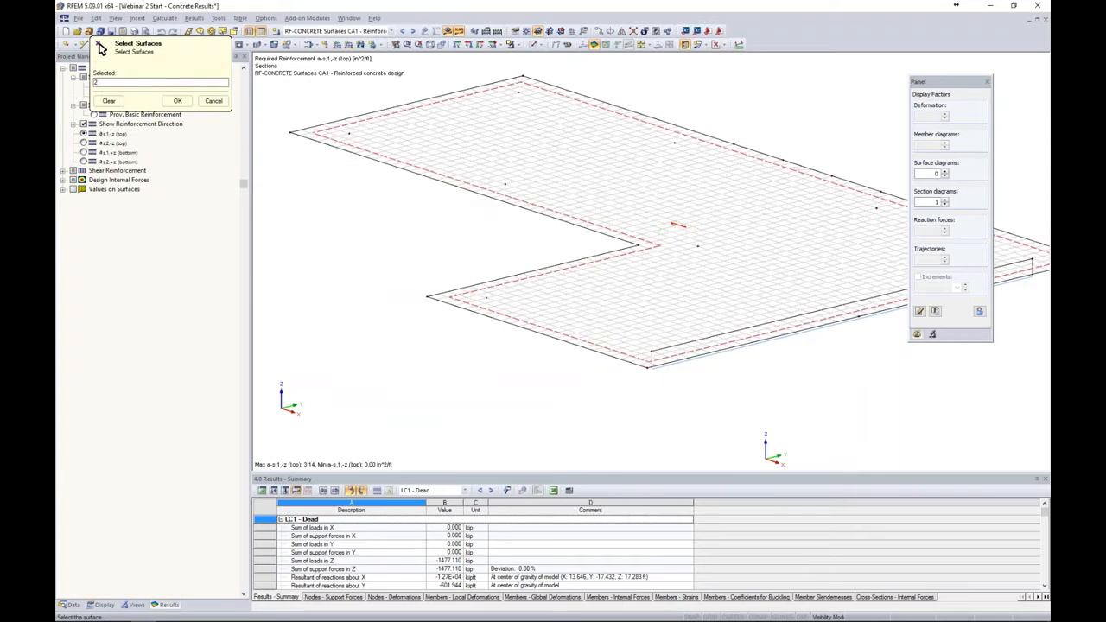
left_click(177, 101)
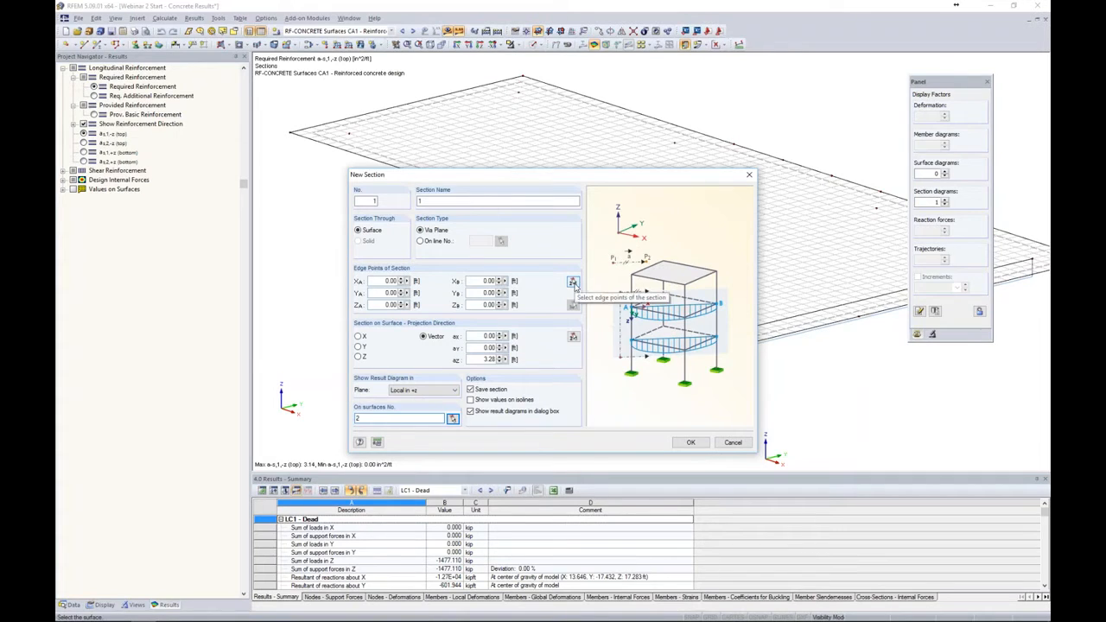
Step: Move the work plane origin to the column node near the slab's far corner and show the grid, returning to the New Section settings
left_click(573, 284)
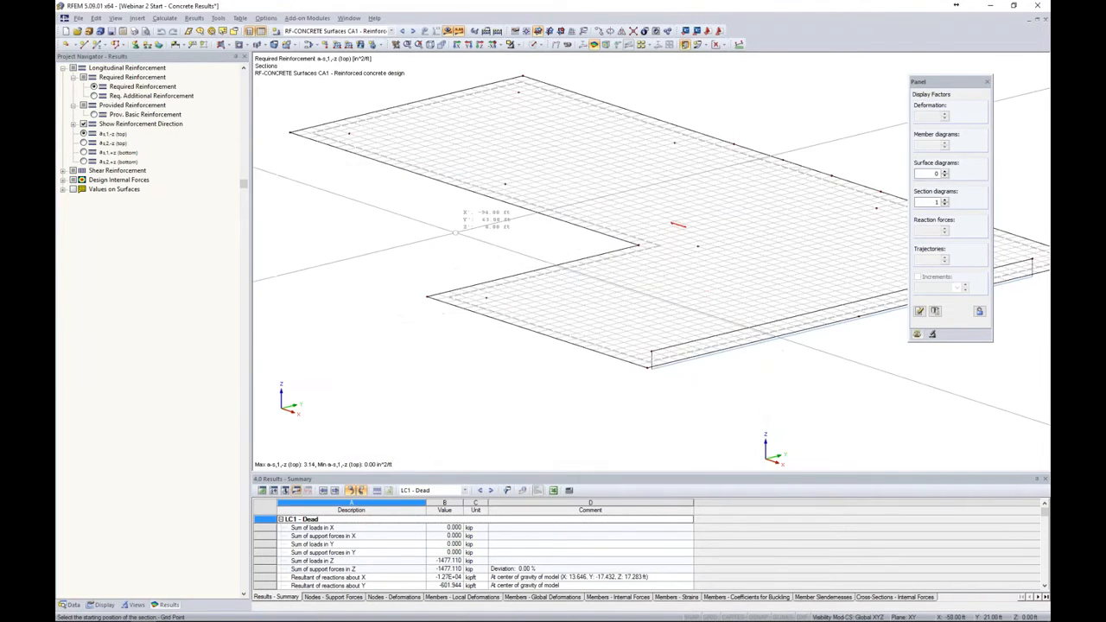
middle_click_drag(495, 234, 562, 290)
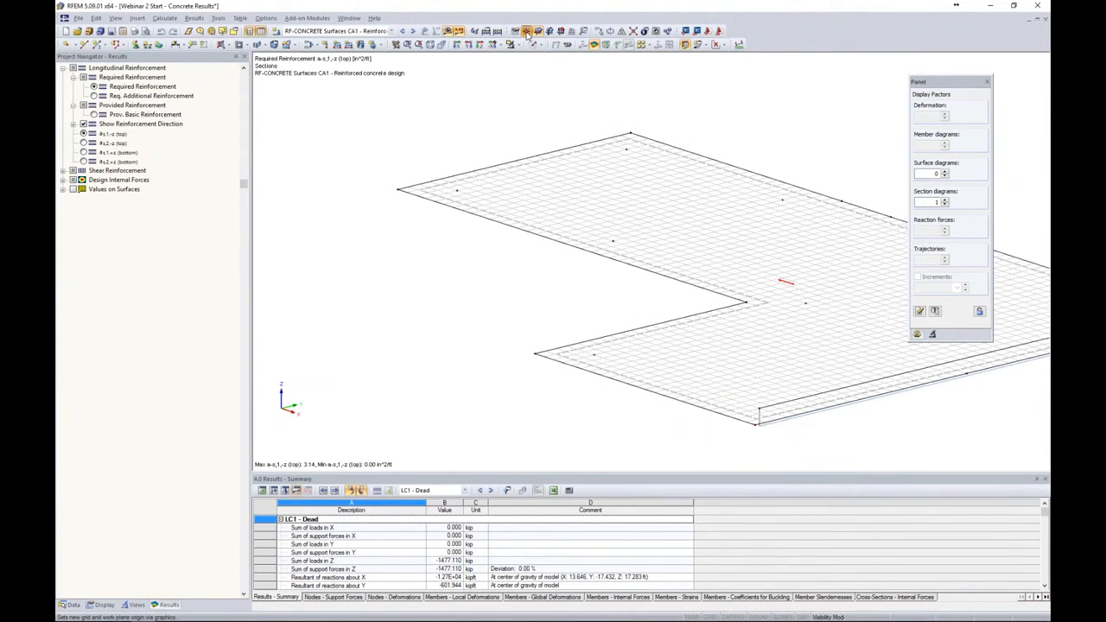
left_click(99, 44)
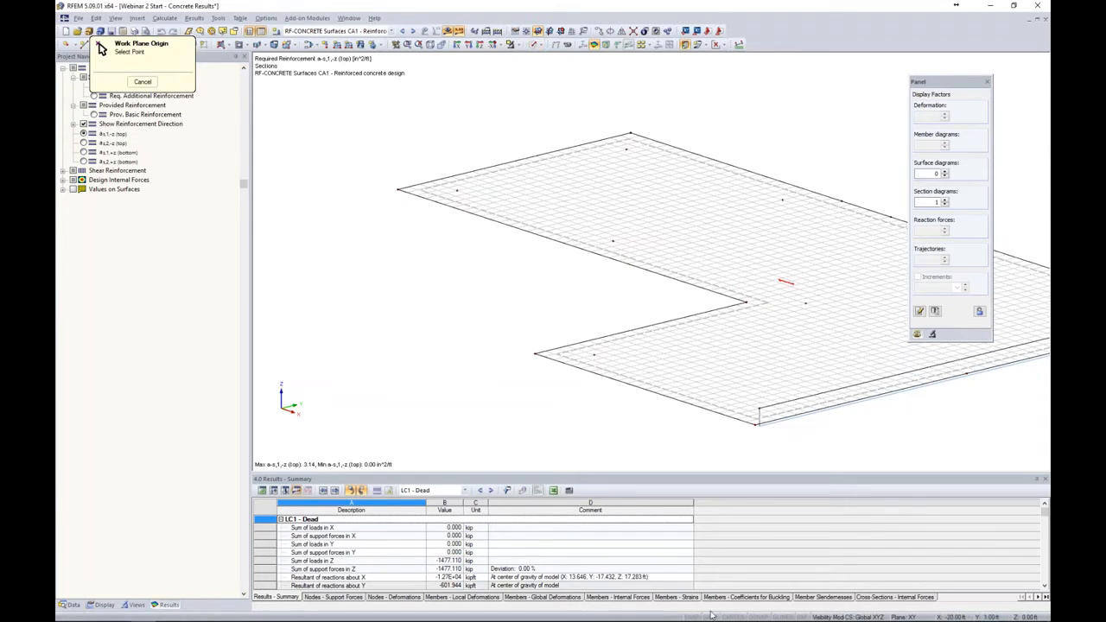
left_click(457, 190)
middle_click_drag(454, 278, 469, 308)
right_click(459, 277)
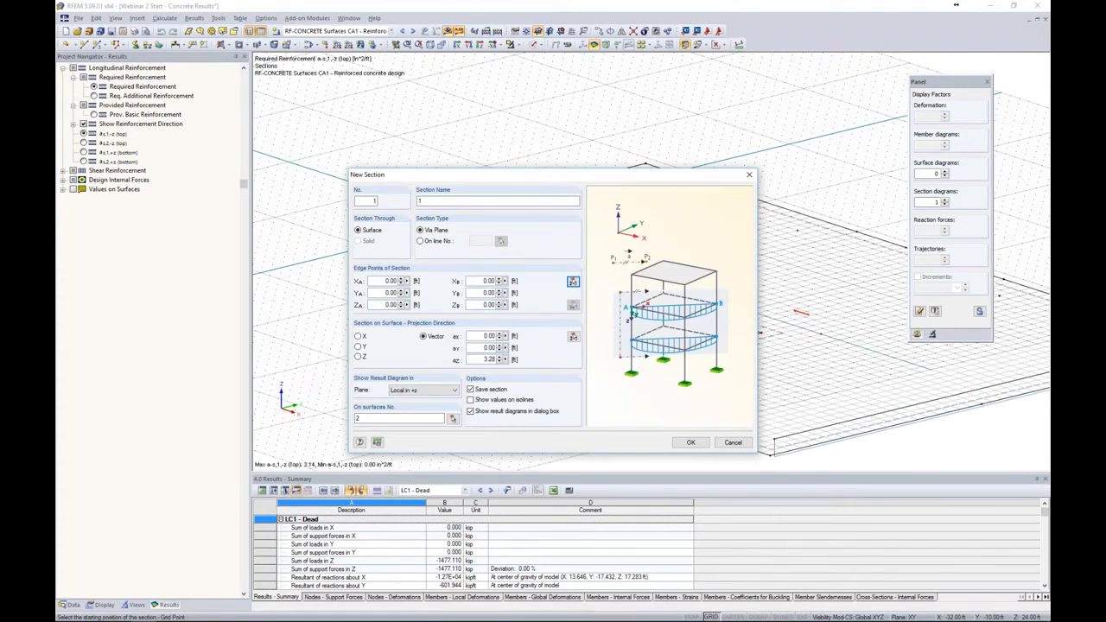
Step: Pick the section's edge points across the slab, from (-23, -22, 24) ft to (39, -22, 24) ft
left_click(573, 281)
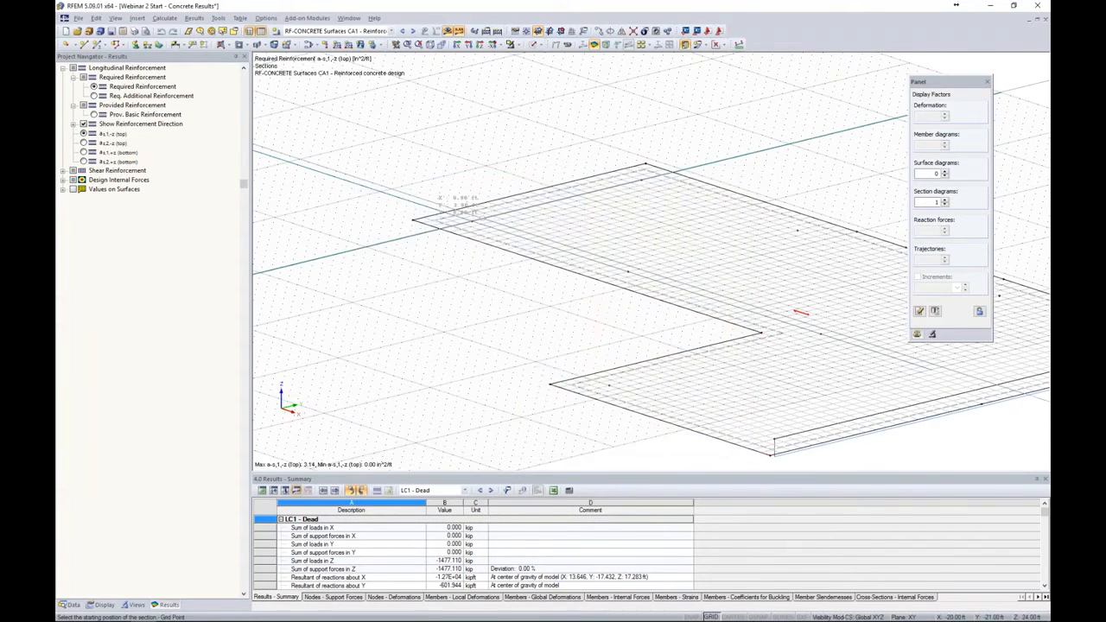
scroll(474, 223, "up", 3)
left_click(415, 202)
middle_click_drag(942, 356, 653, 237)
middle_click_drag(899, 392, 532, 261)
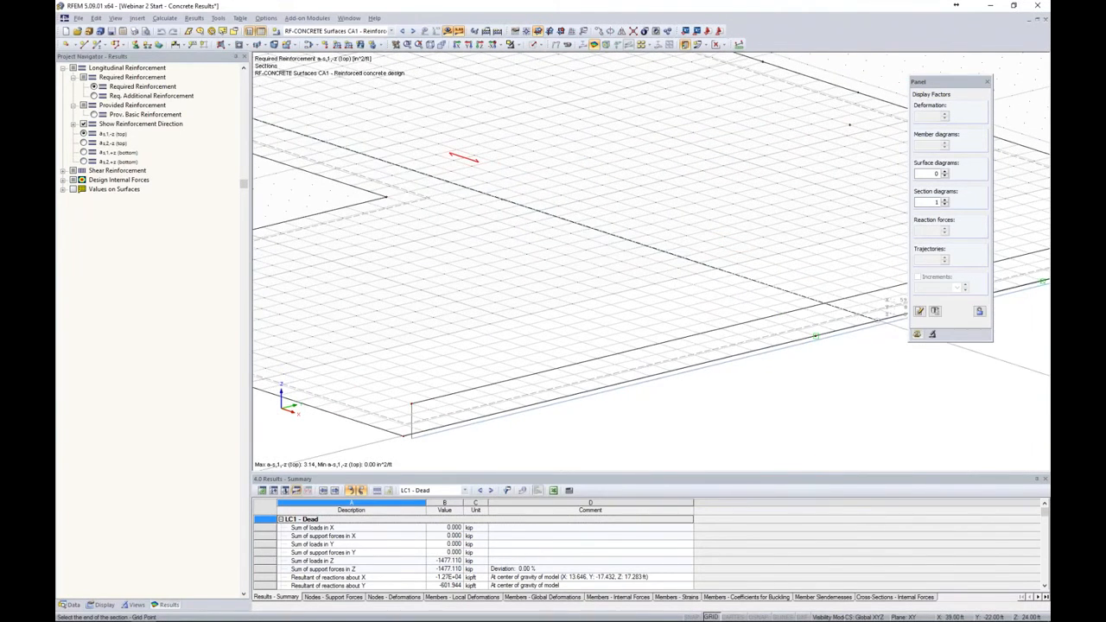
left_click(881, 315)
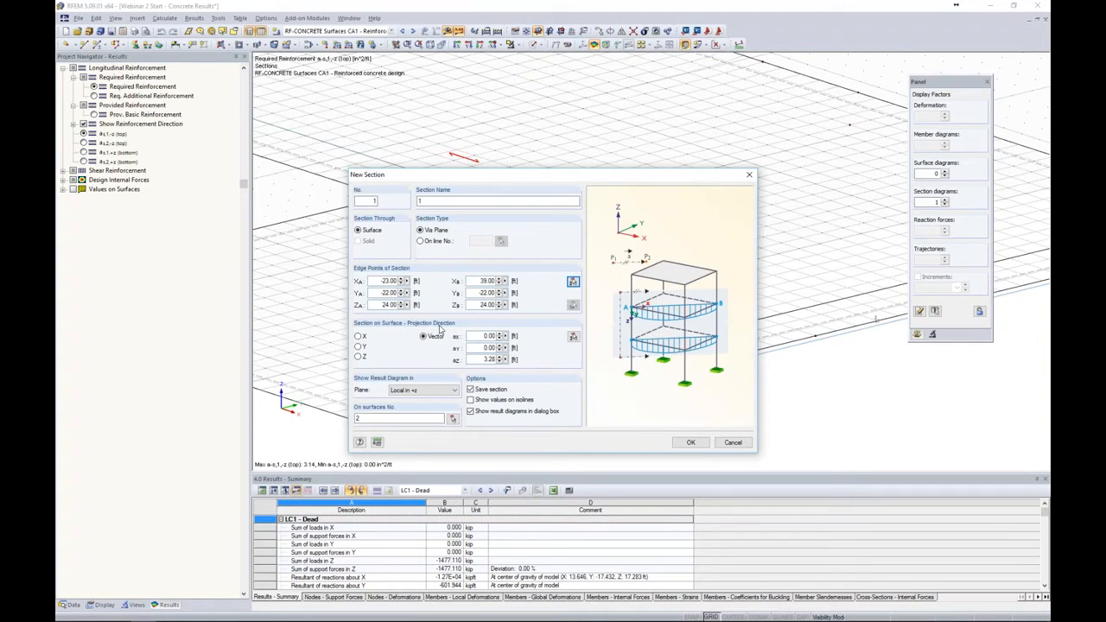
Step: Create the section with projection direction Z, and add the a-s,2,-z (top) diagram to its results
left_click(359, 337)
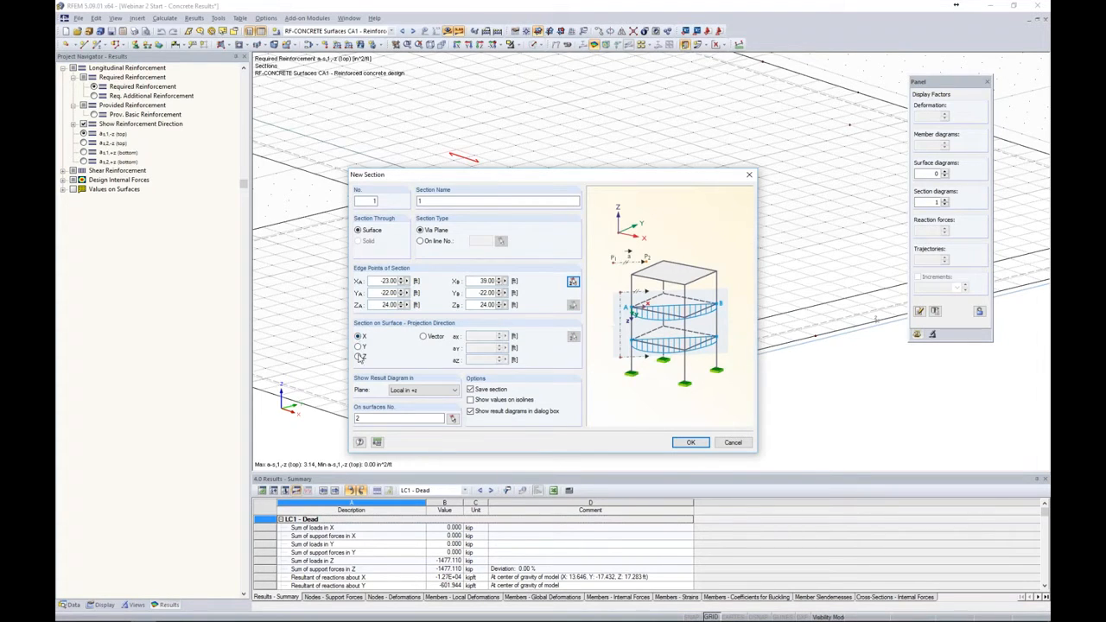
left_click(358, 357)
left_click(689, 443)
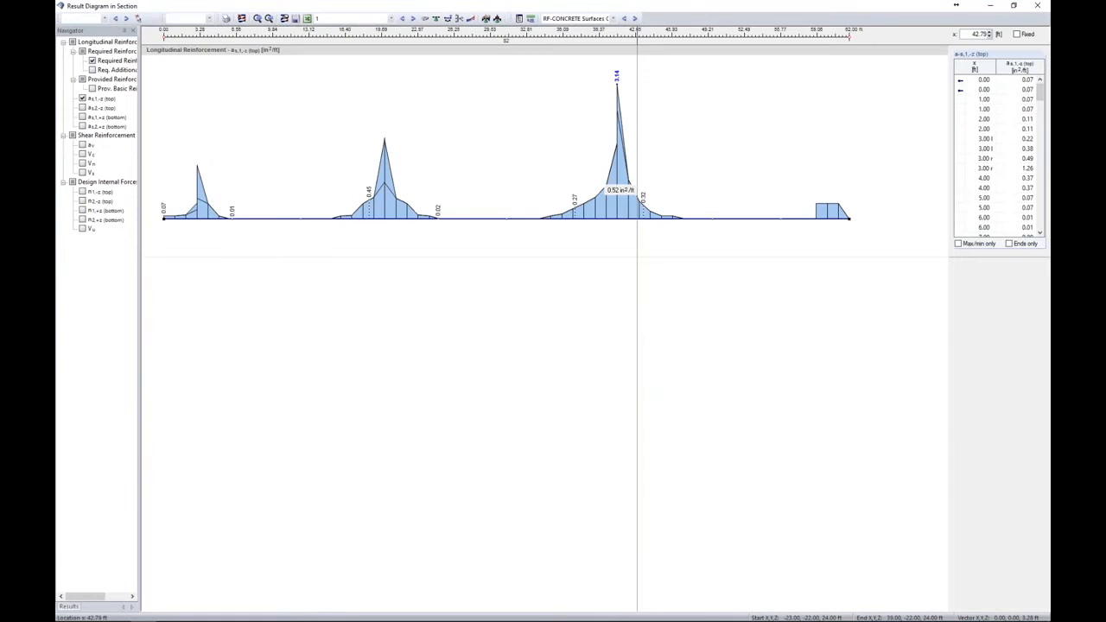
left_click(83, 108)
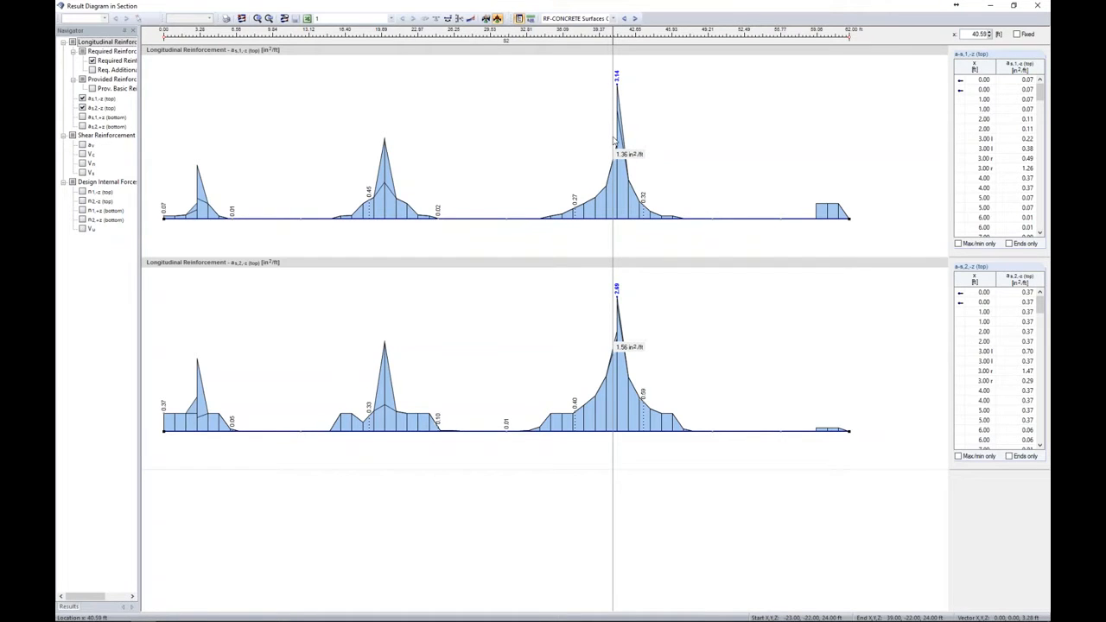
Step: Inspect the section's reinforcement diagram on the slab model and reopen the section's result diagrams
left_click(1038, 7)
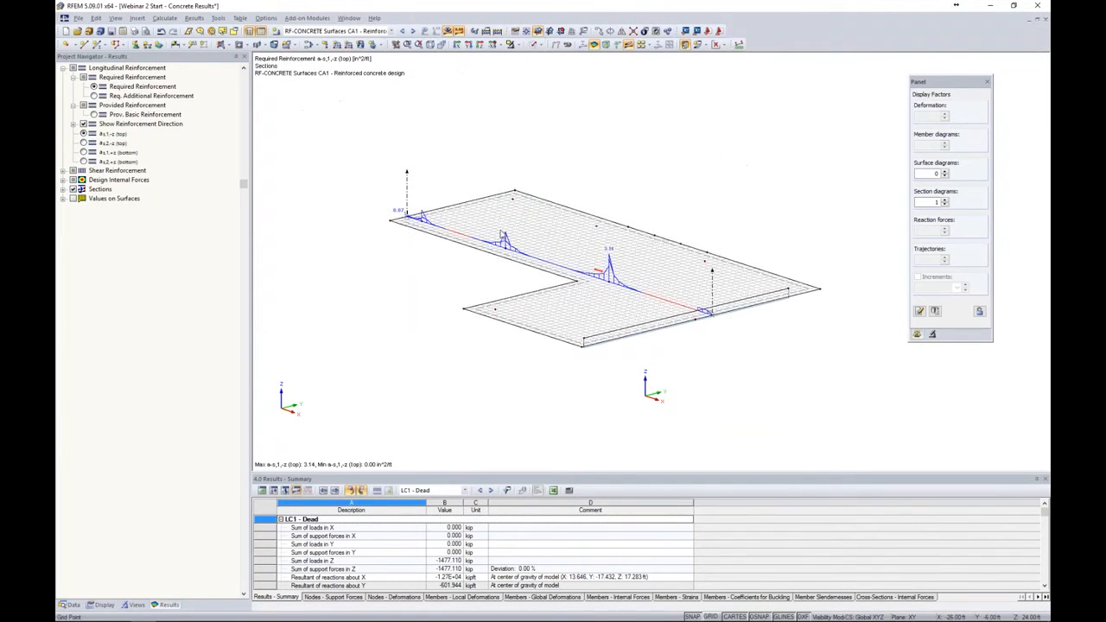
scroll(500, 263, "up", 2)
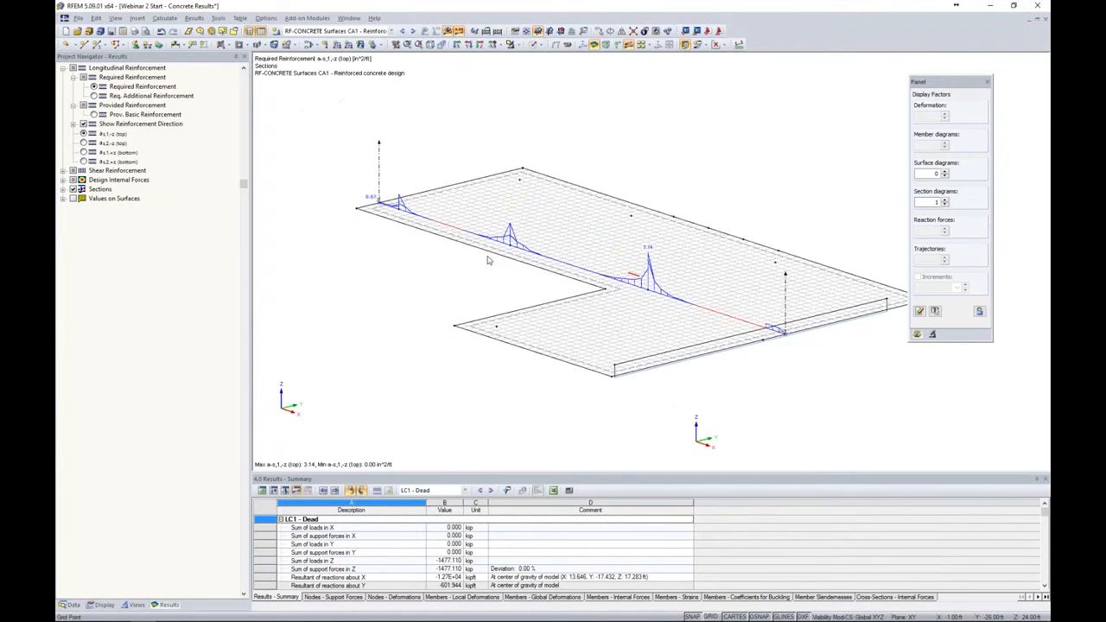
right_click(381, 170)
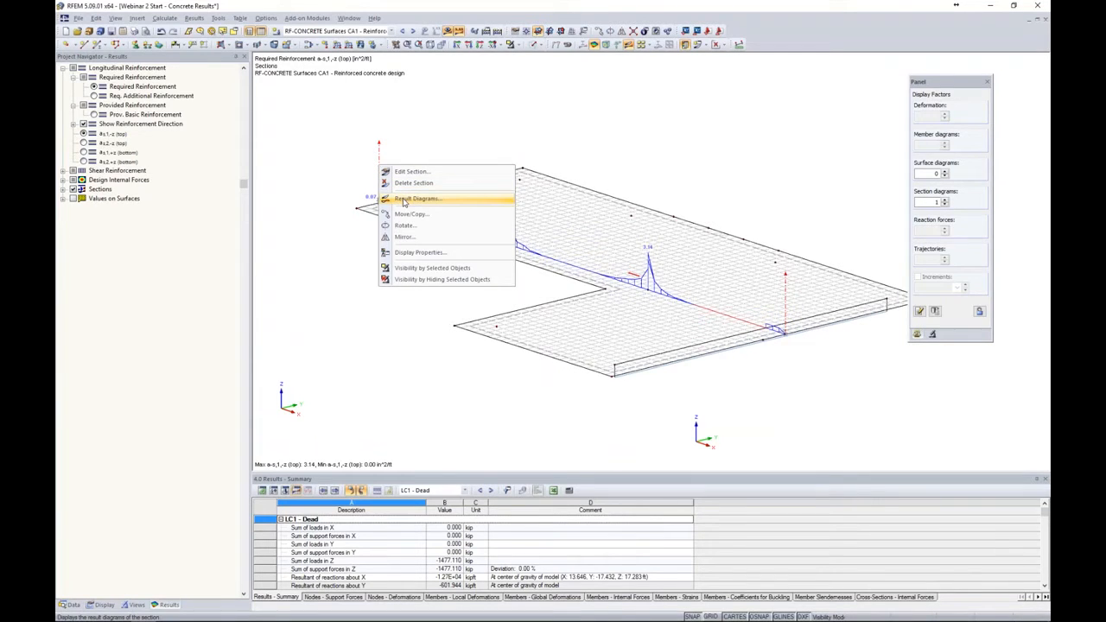
left_click(402, 200)
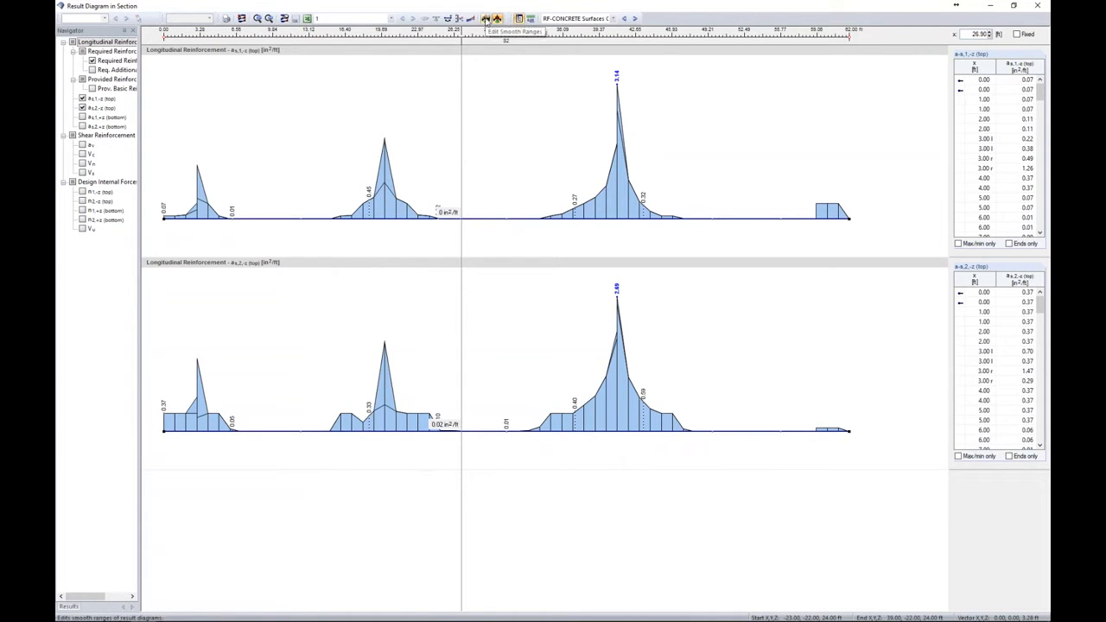
Step: Define the first smooth range of the result diagrams from 2 ft to 4 ft with constant distribution
left_click(487, 18)
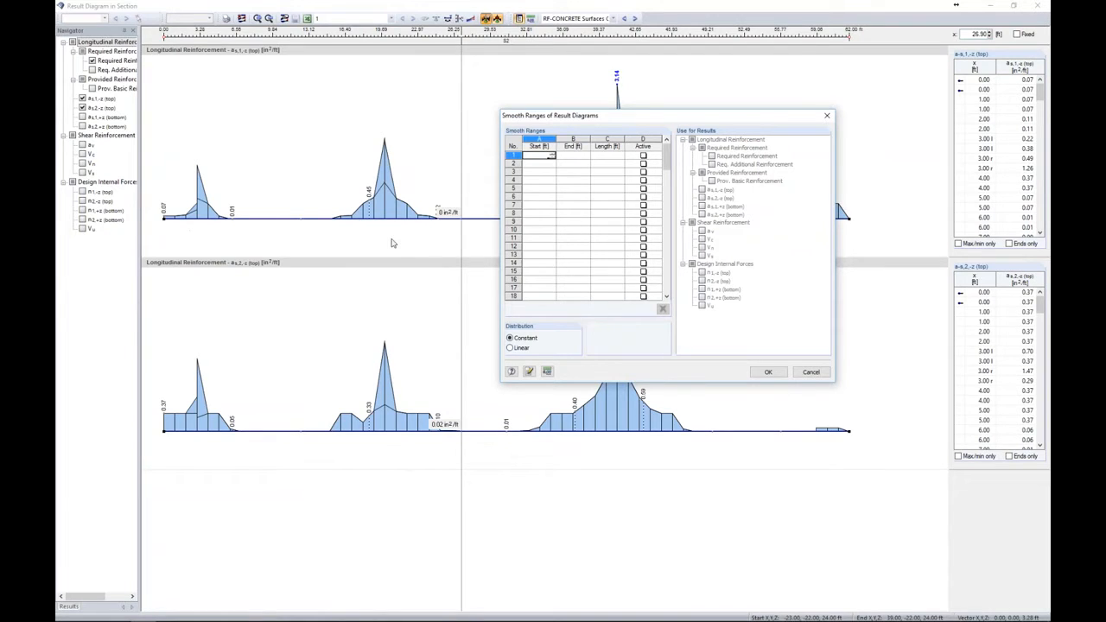
left_click_drag(571, 119, 630, 227)
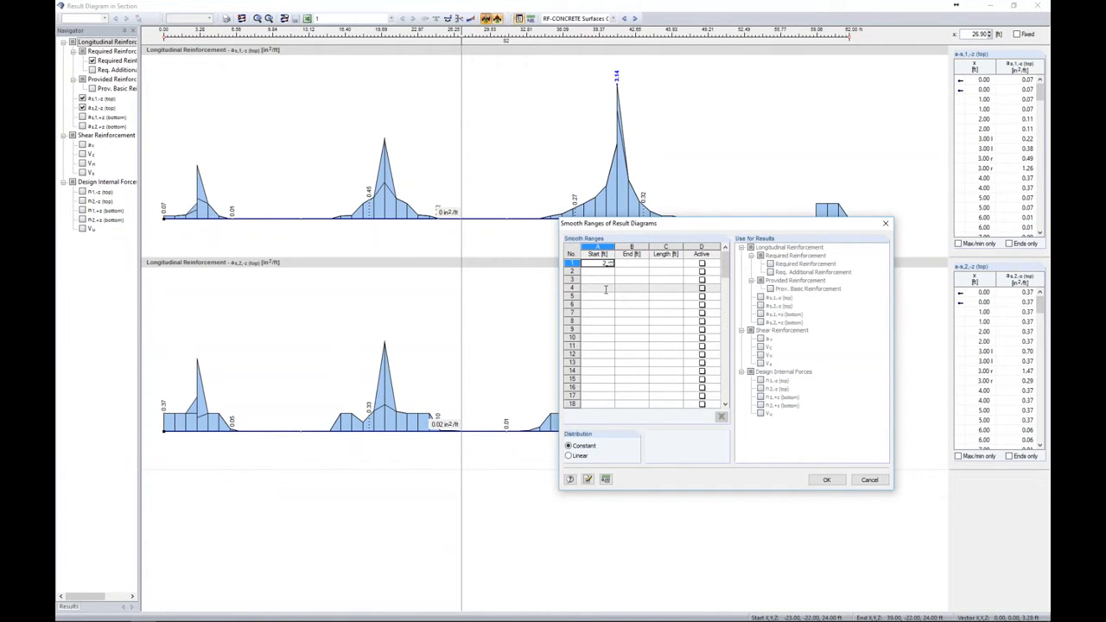
key("Tab")
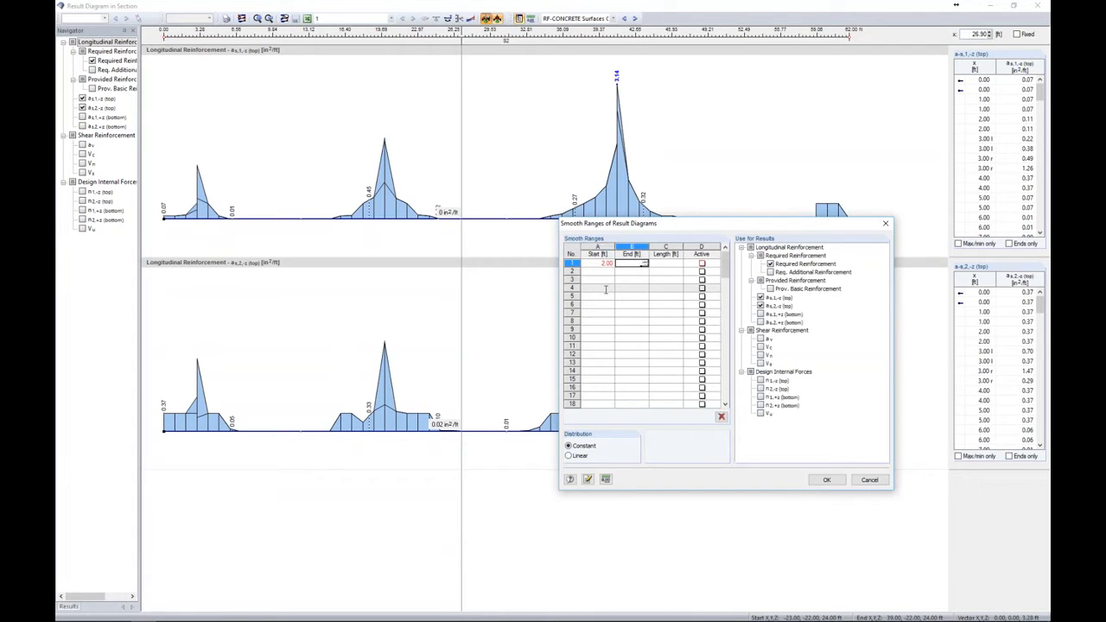
type("4")
key("Tab")
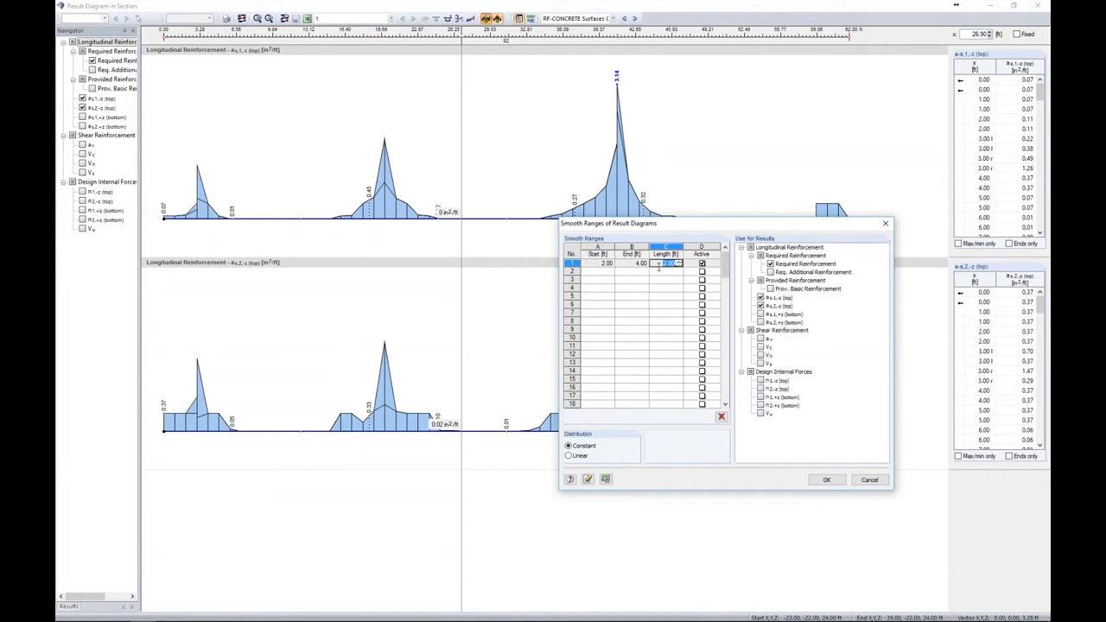
Step: Add smooth ranges from 19 to 21 ft and from 40 to 42 ft, and apply them to the result diagrams
left_click(610, 271)
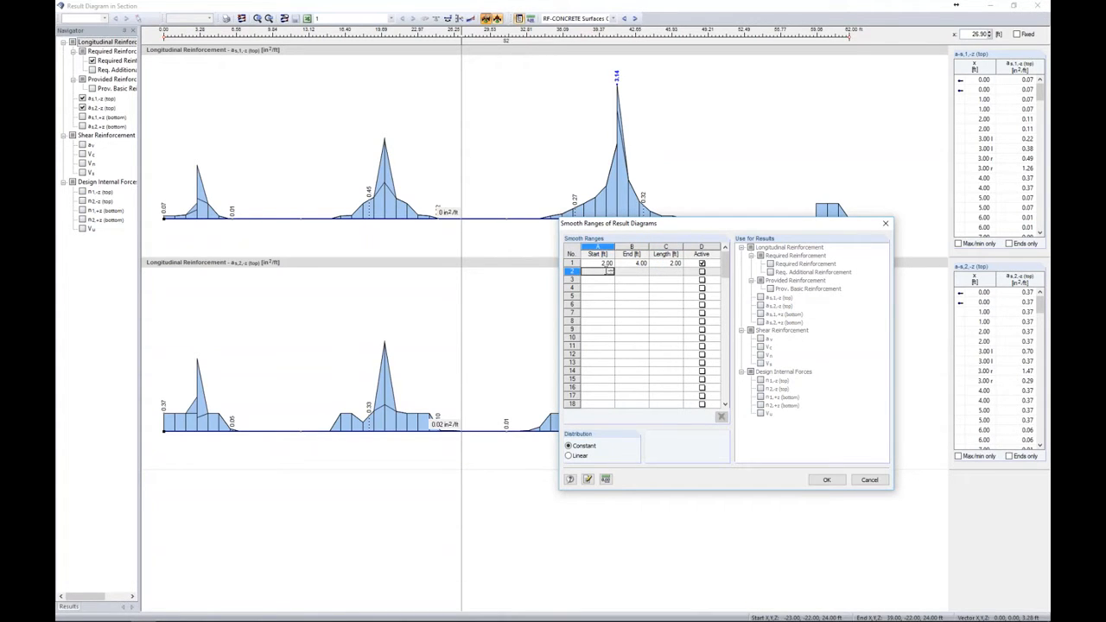
type("19")
key("Tab")
key("Tab")
left_click(610, 280)
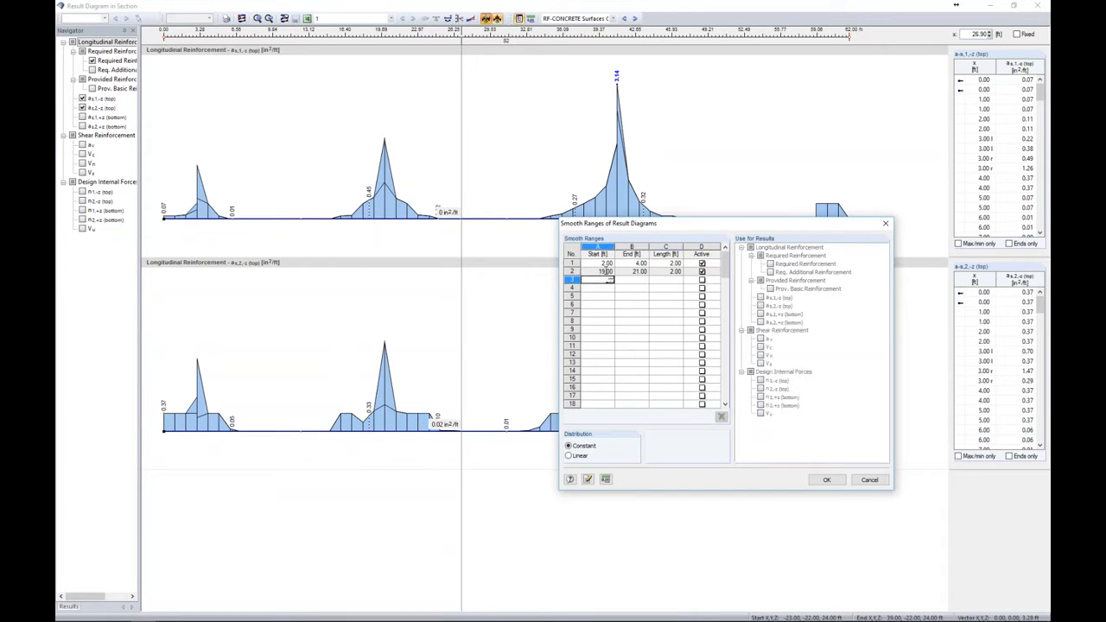
key("Tab")
key("Tab")
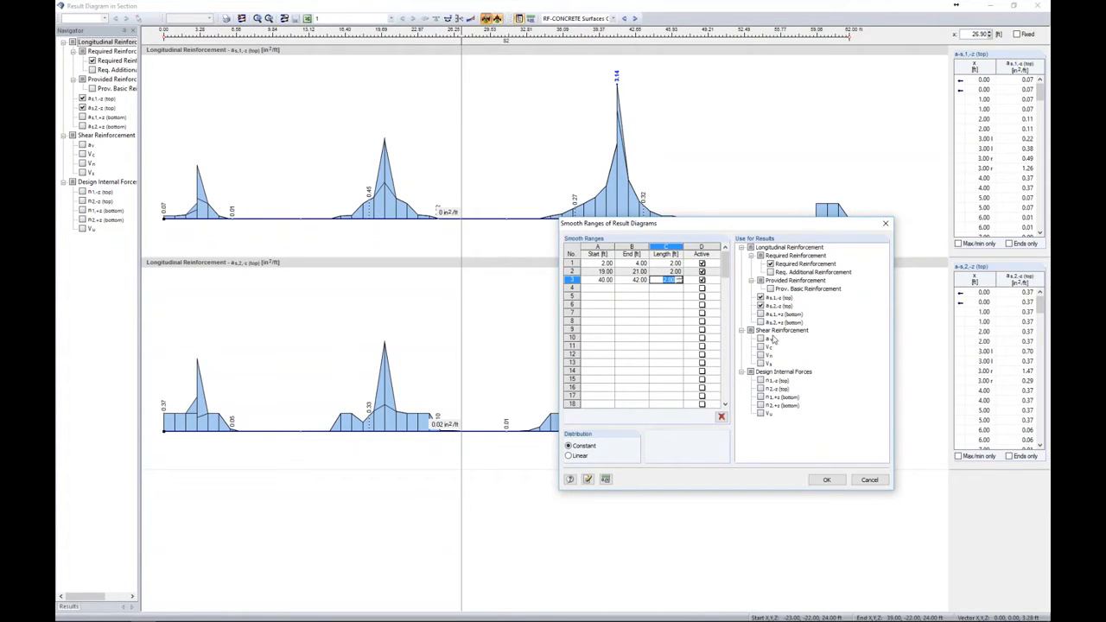
left_click(828, 480)
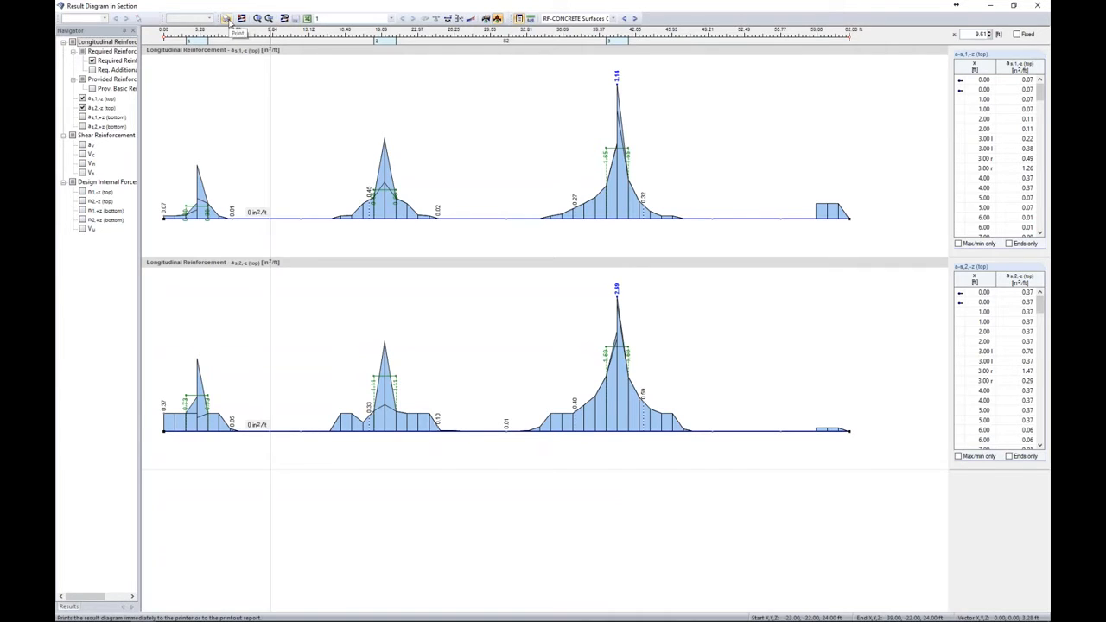
Step: Switch the section diagrams to load combination CO2: 1.2D + 1.6L and show only the basic internal forces m-x and m-y
left_click(612, 18)
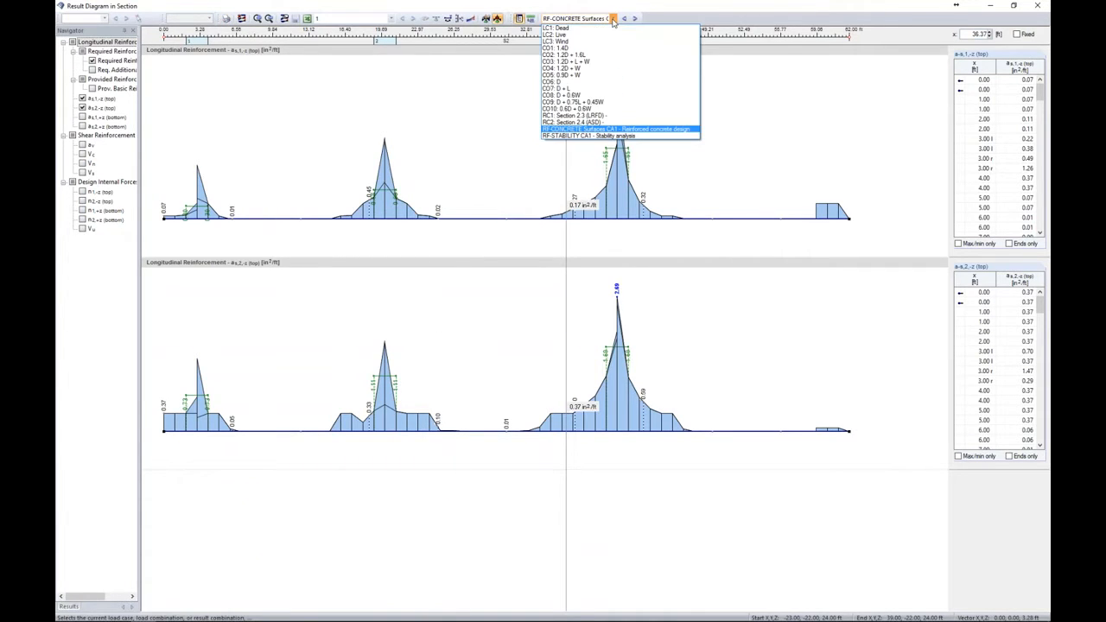
left_click(584, 56)
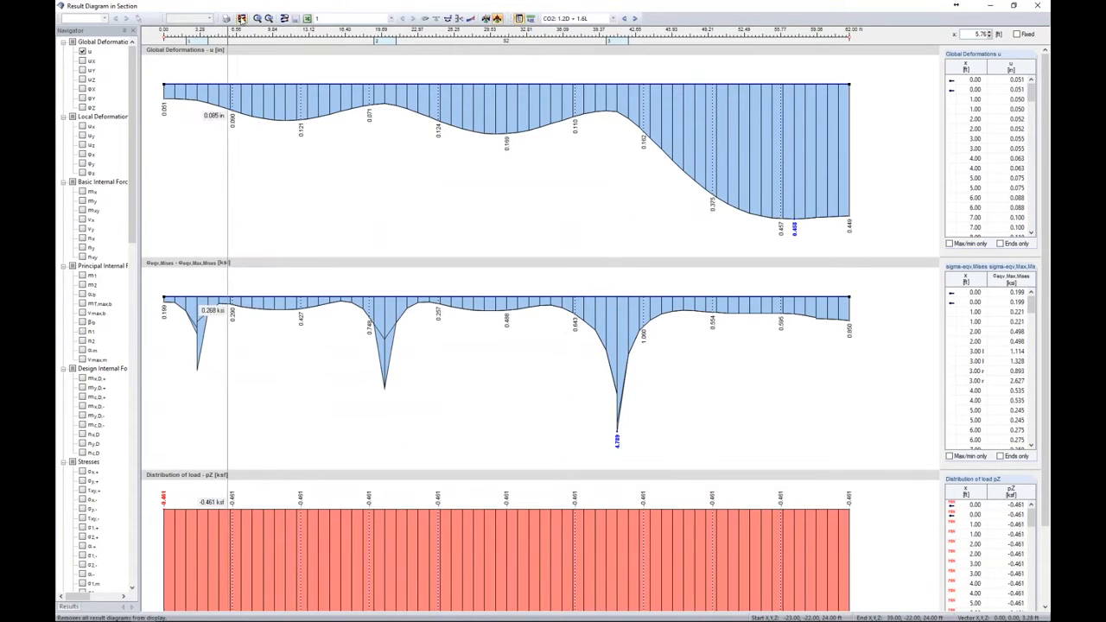
left_click(242, 19)
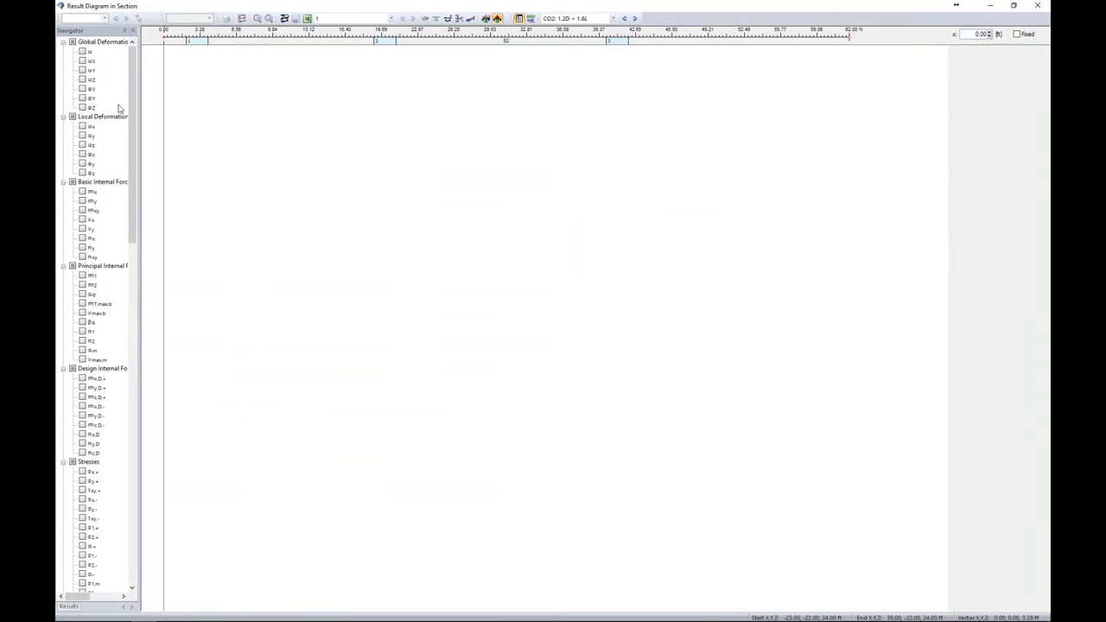
left_click(83, 192)
left_click(83, 200)
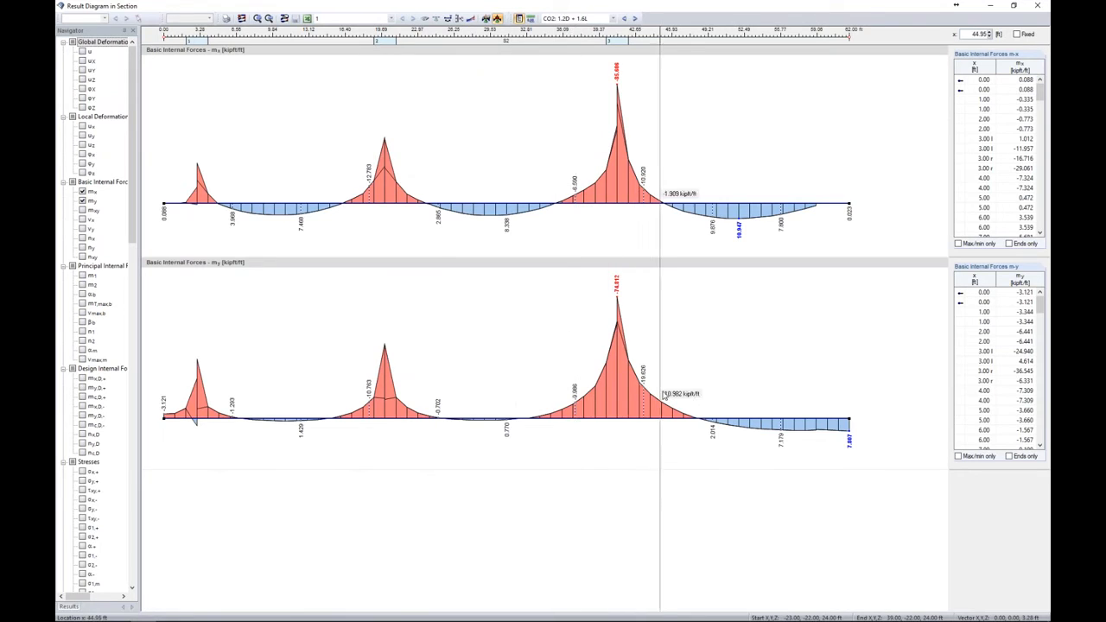
Step: Apply all three smooth ranges to the basic internal forces m-x and m-y
left_click(486, 18)
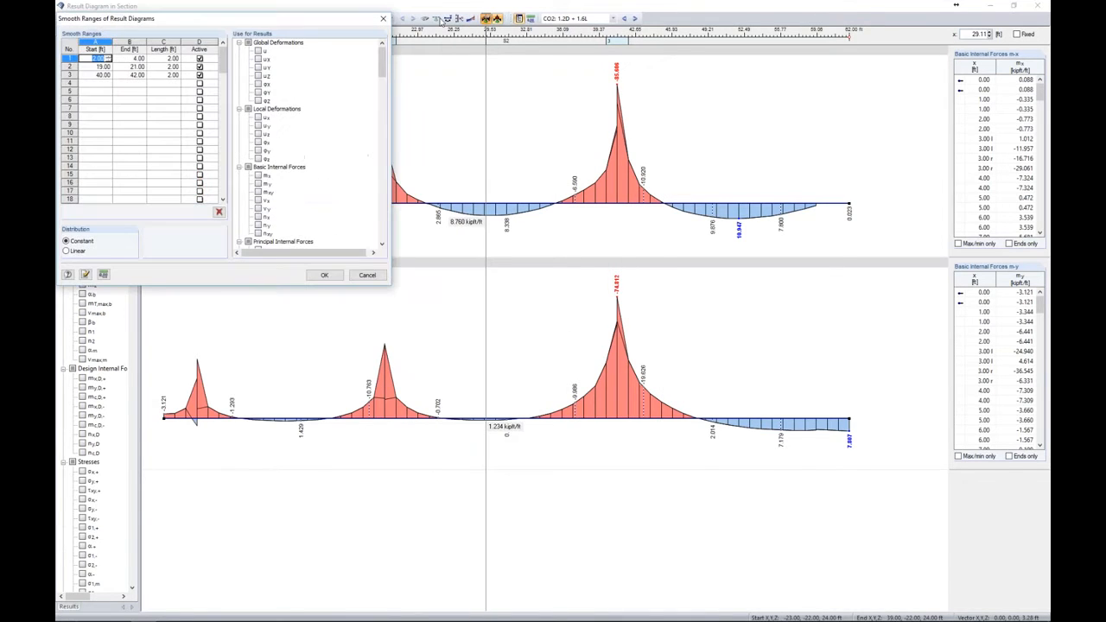
left_click(259, 176)
left_click(257, 184)
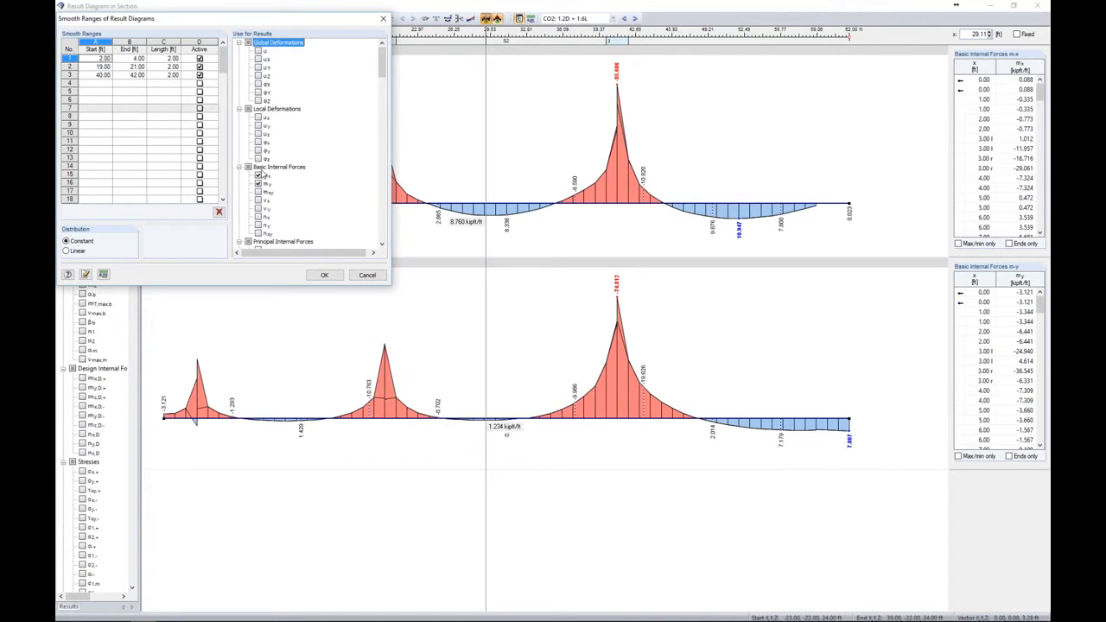
left_click(130, 66)
left_click(259, 176)
left_click(259, 184)
left_click(130, 75)
left_click(258, 176)
left_click(259, 184)
left_click(322, 275)
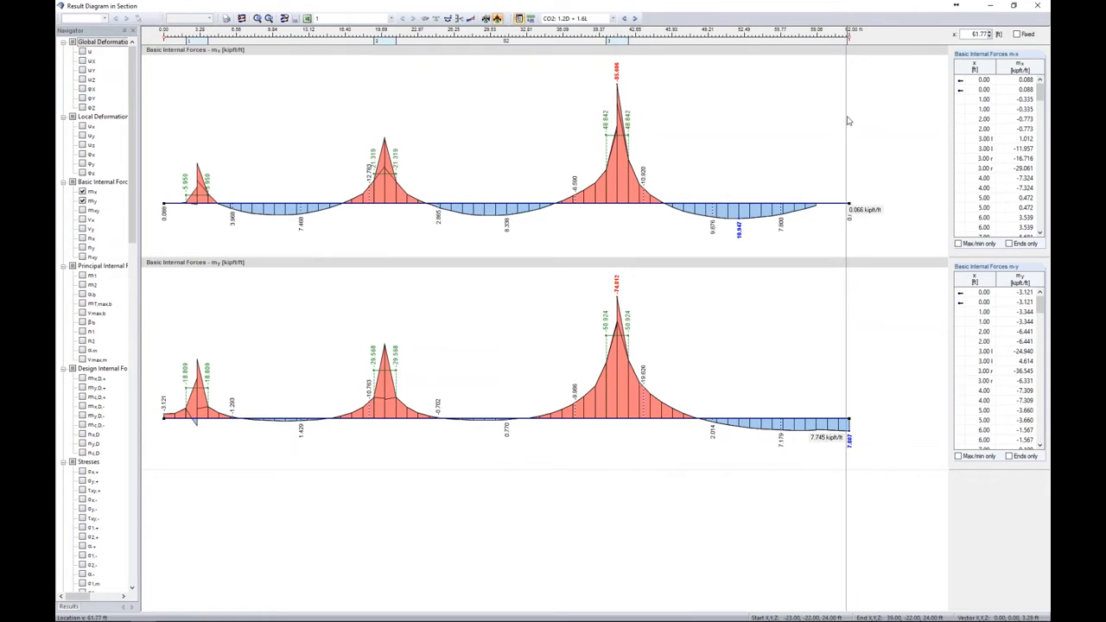
Step: Return the section diagrams to the RF-CONCRETE Surfaces CA1 results with a-s,2,-z (top) added, and close the result diagrams
left_click(611, 19)
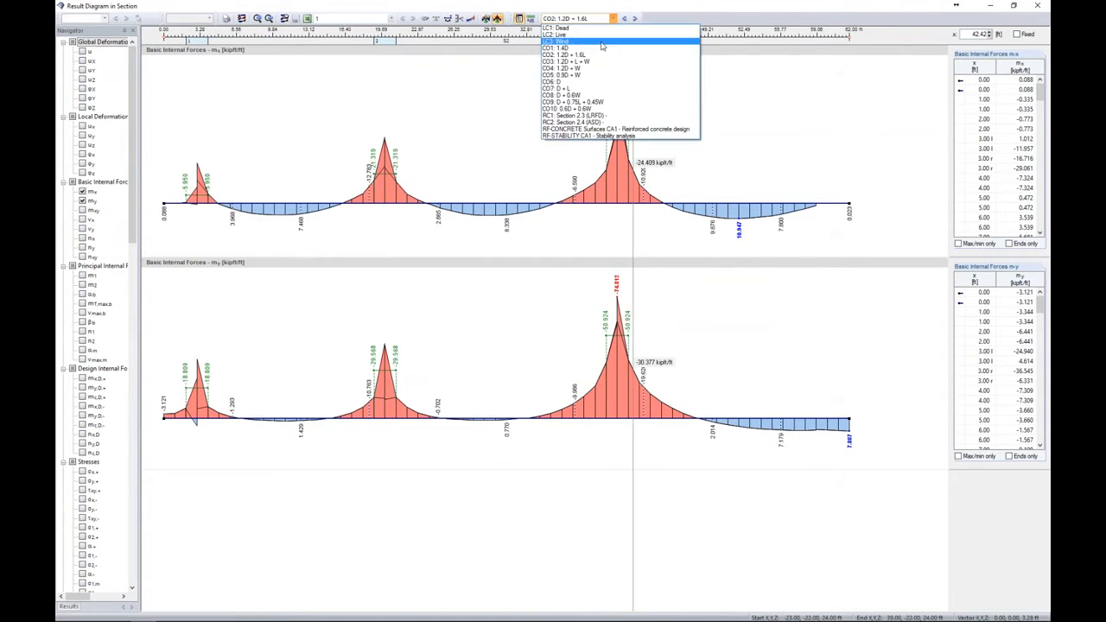
left_click(601, 130)
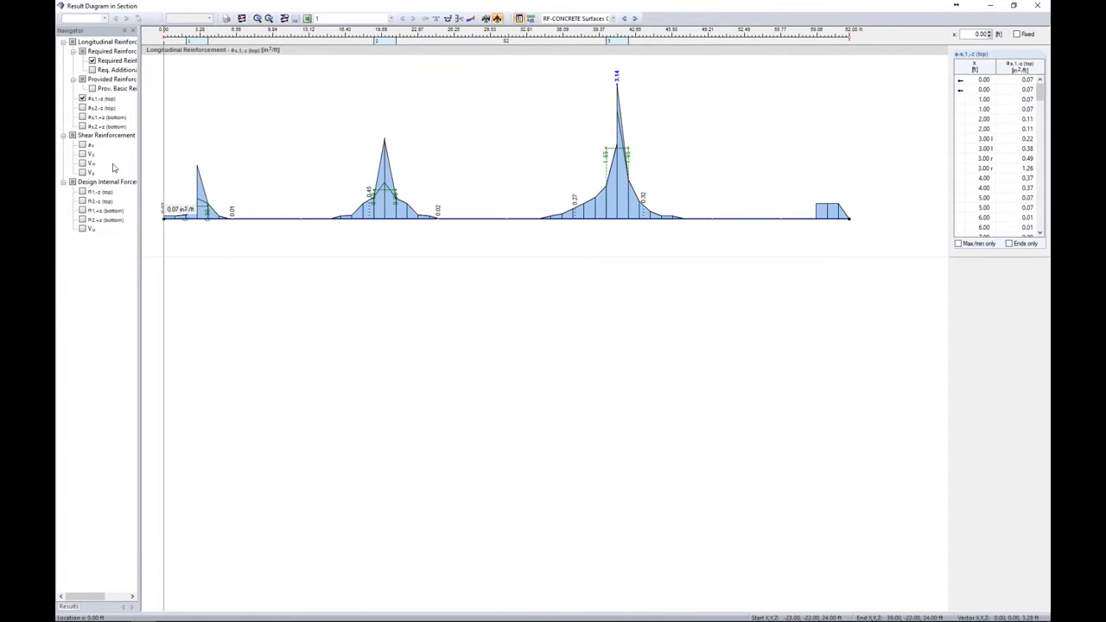
left_click(82, 107)
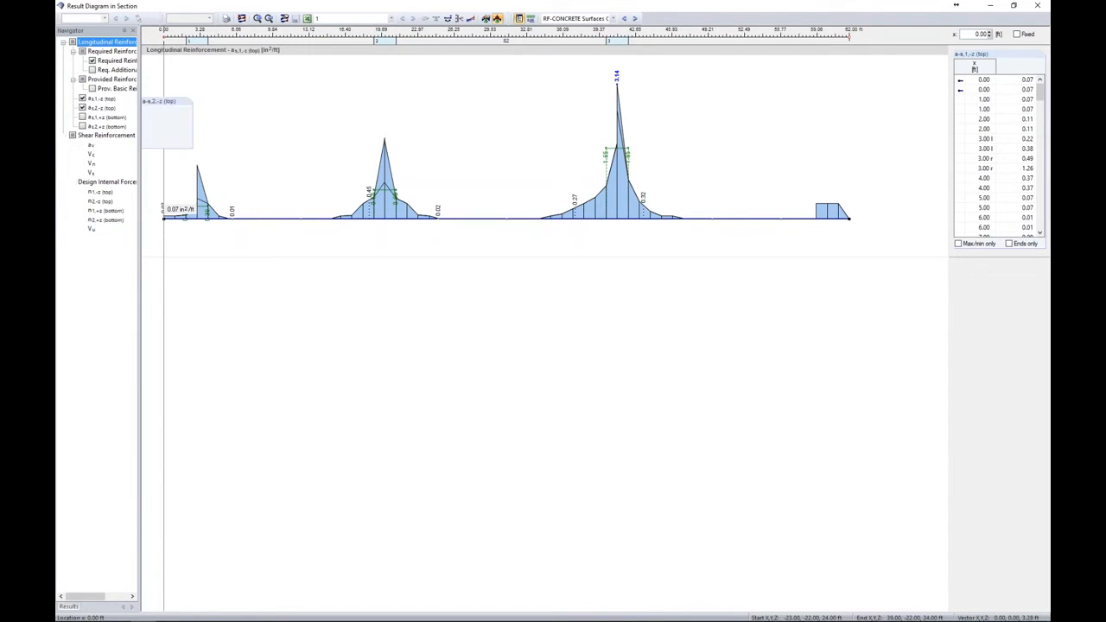
left_click(1038, 6)
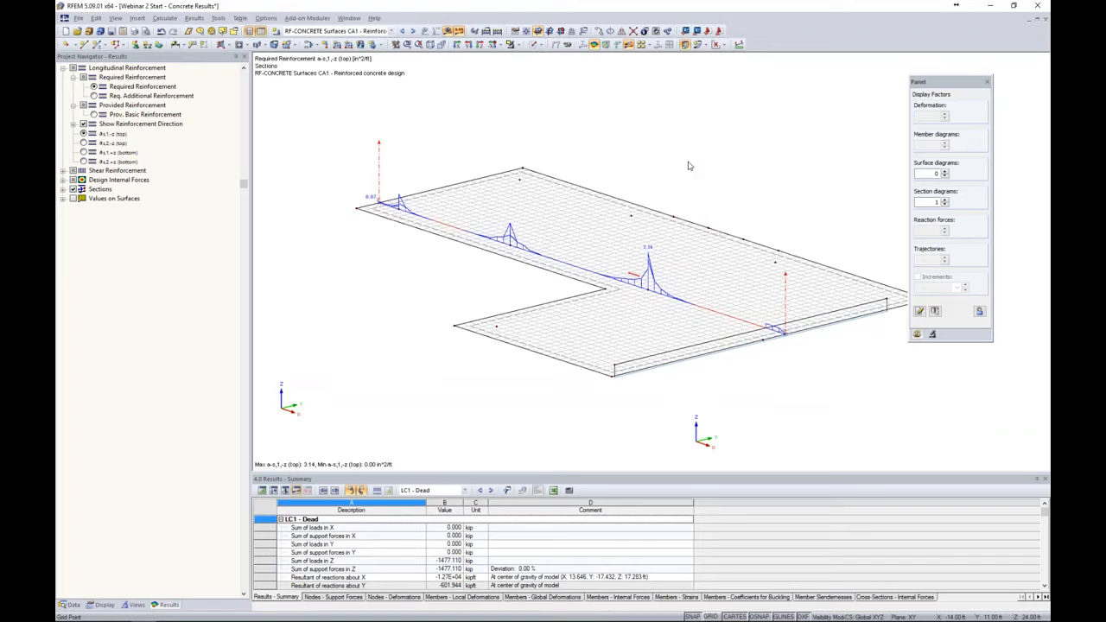
Step: Copy the reinforcement section to the second column line near the slab's opposite long edge
middle_click_drag(486, 105, 532, 106)
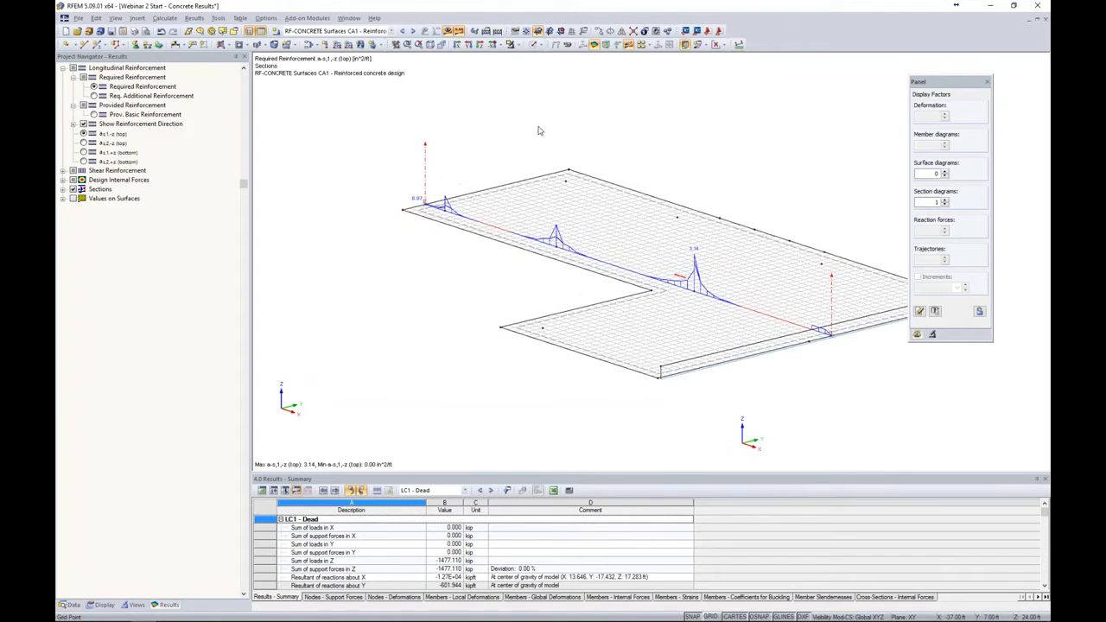
middle_click_drag(594, 157, 564, 153)
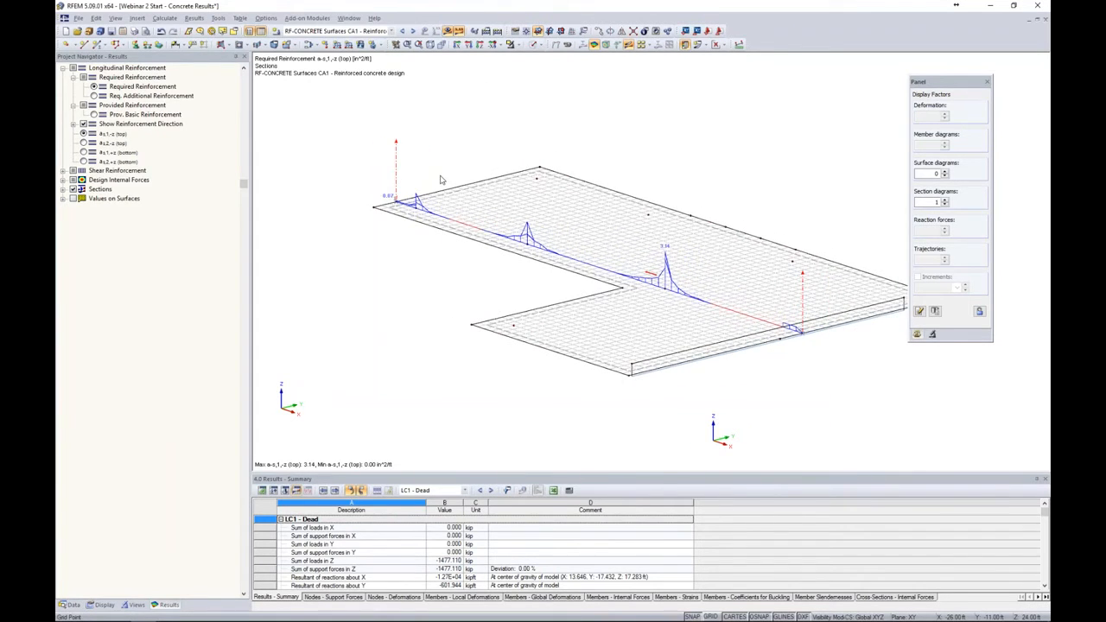
scroll(394, 166, "up", 3)
scroll(394, 166, "up", 1)
middle_click_drag(431, 174, 429, 220)
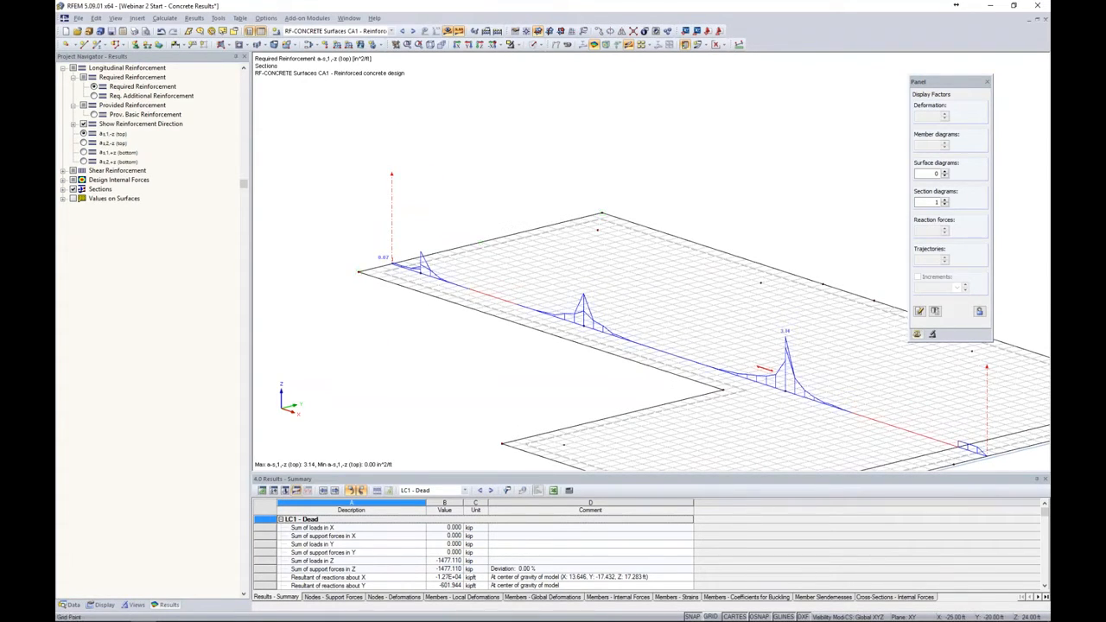
left_click(570, 223)
middle_click_drag(737, 232, 612, 163)
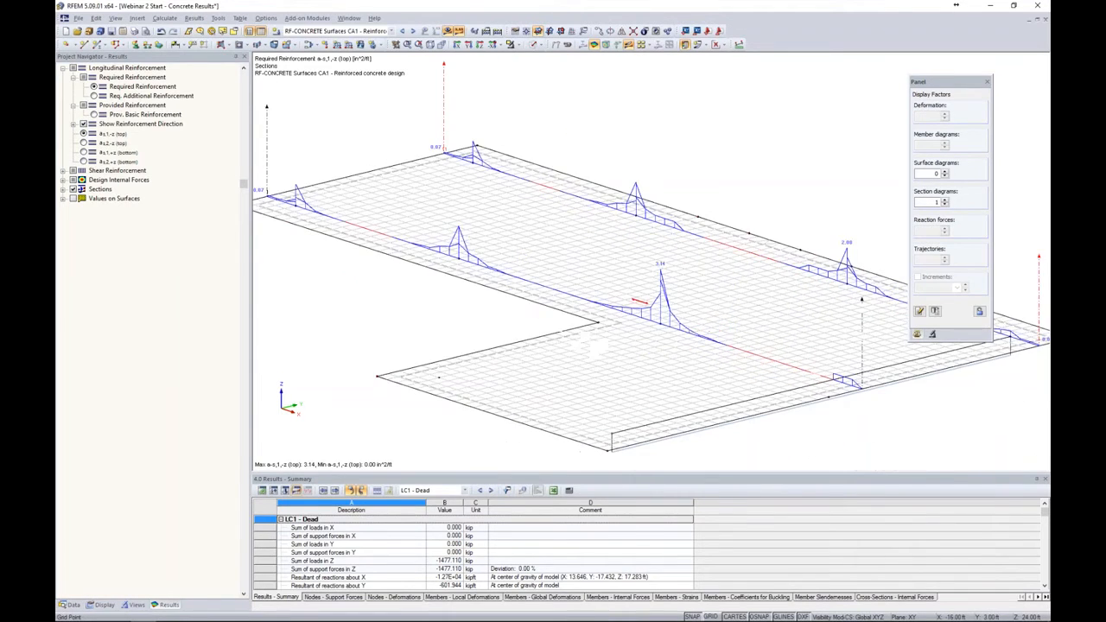
scroll(612, 162, "down", 3)
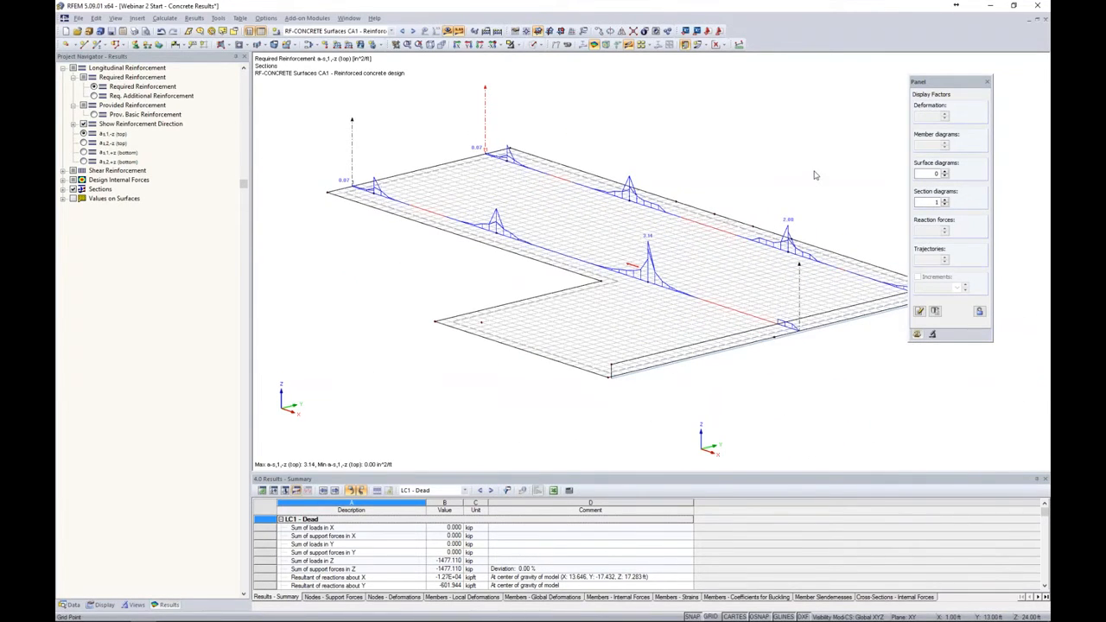
mouse_move(717, 137)
middle_mouse_down()
mouse_move(756, 148)
mouse_move(710, 141)
middle_mouse_up()
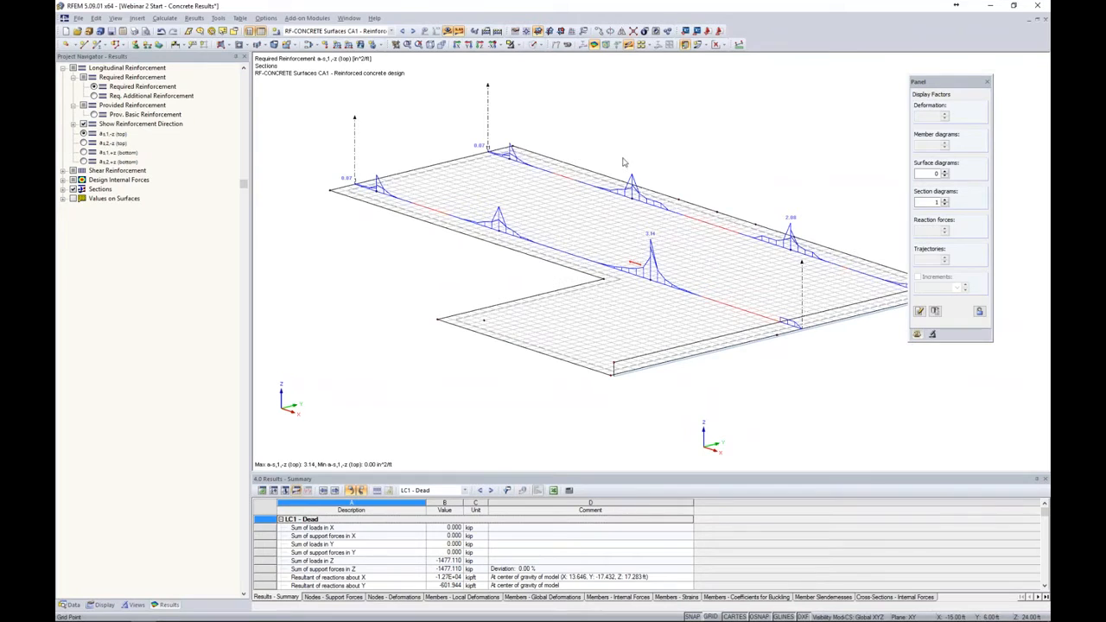
Step: Find the two sections in the model data and highlight each one on the slab
left_click(71, 605)
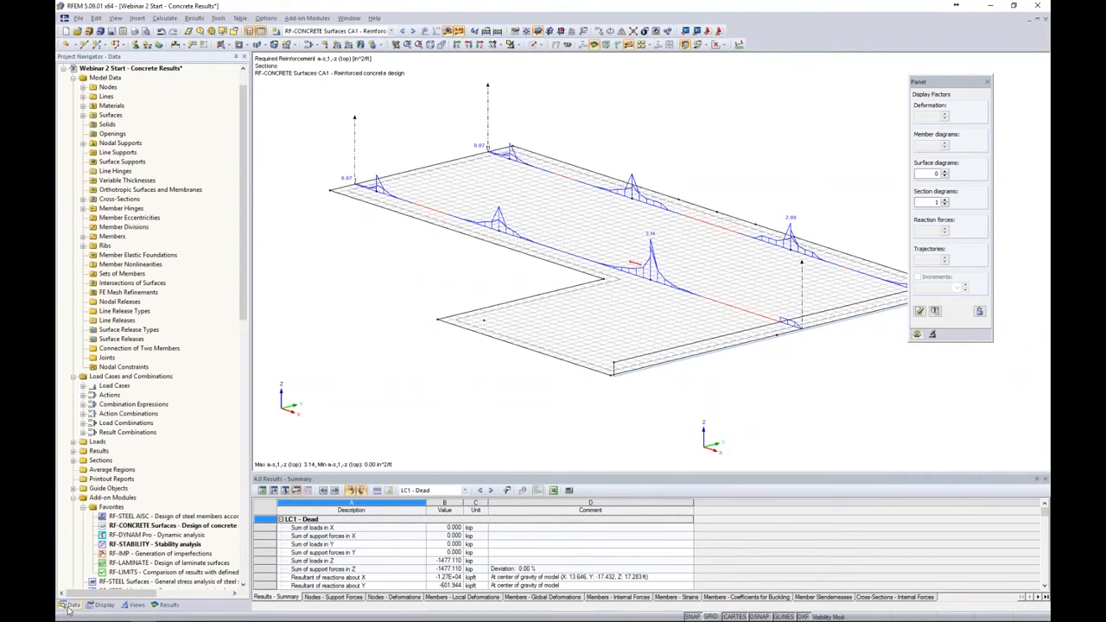
scroll(142, 461, "down", 4)
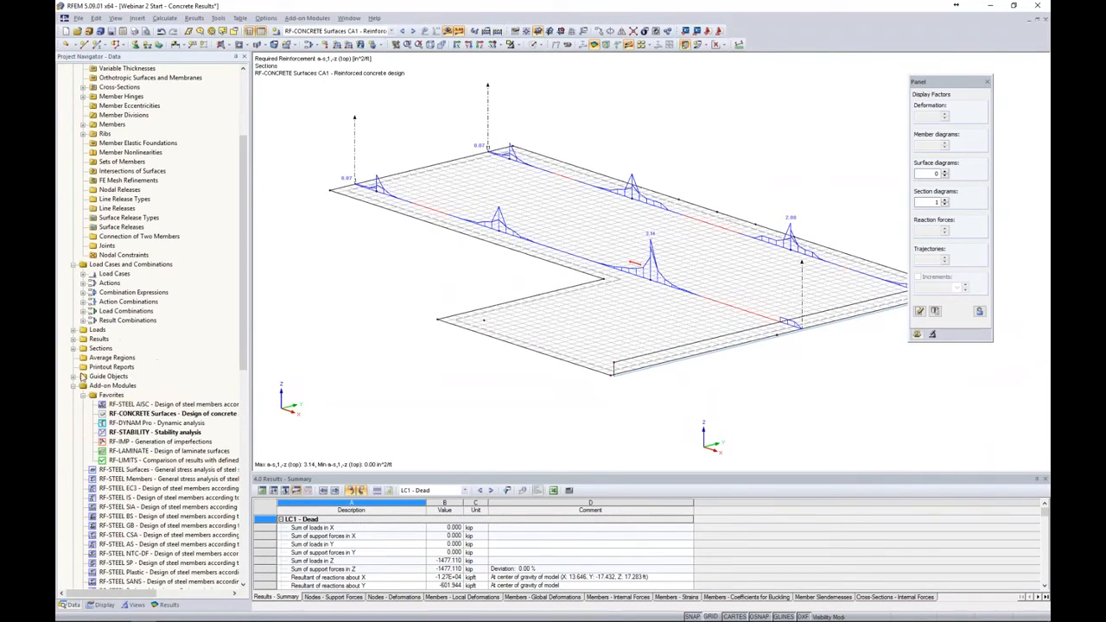
left_click(72, 349)
left_click(104, 358)
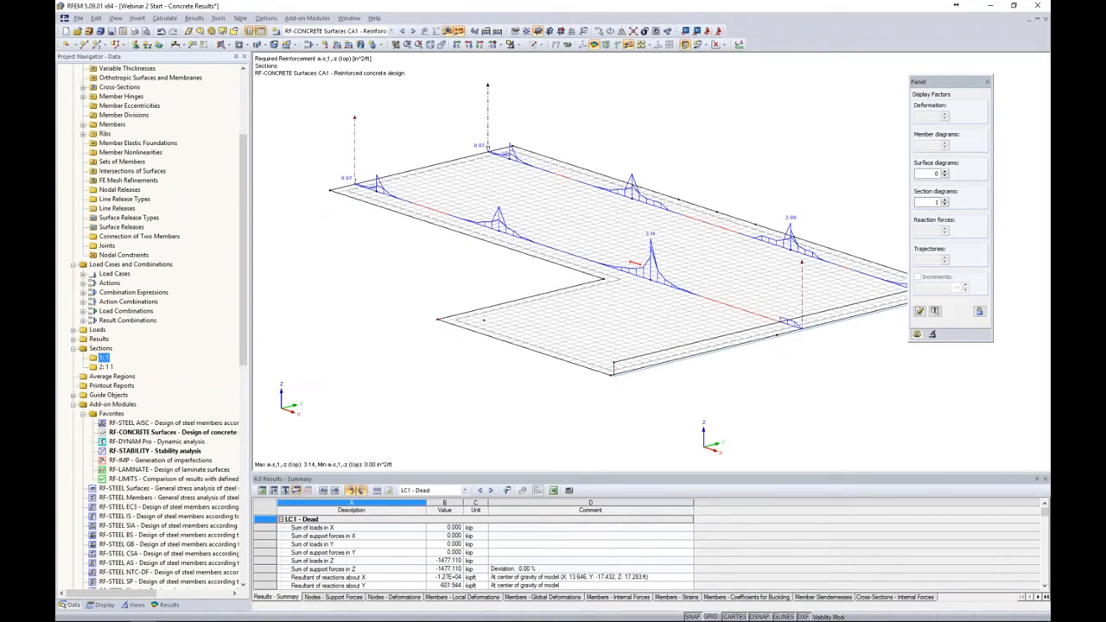
left_click(105, 367)
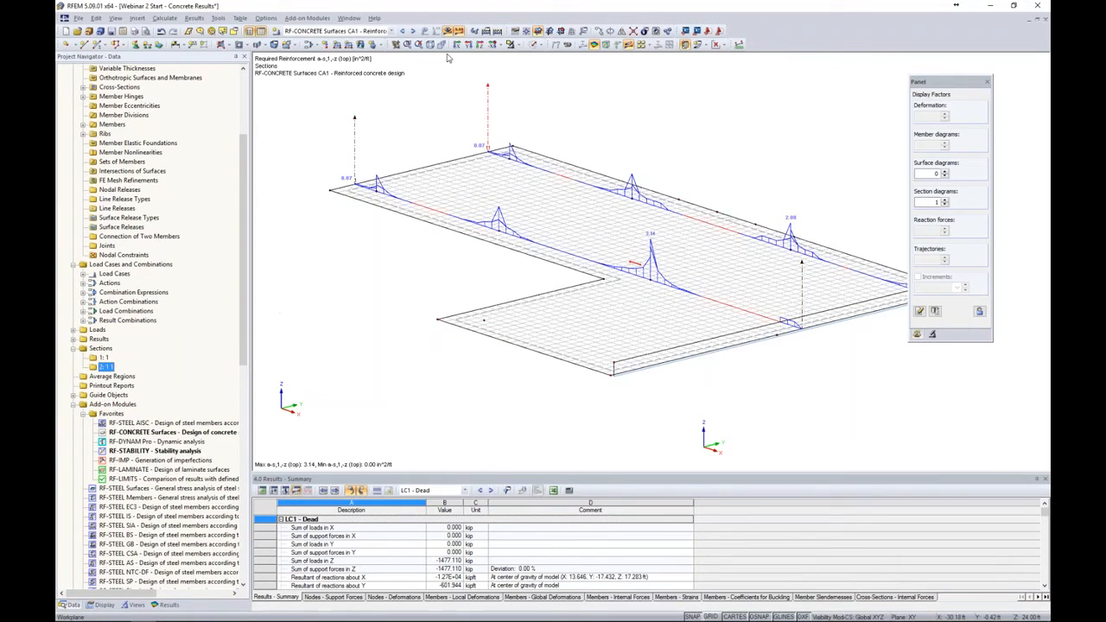
Step: Start a new average region and assign it to surface 2
left_click(113, 377)
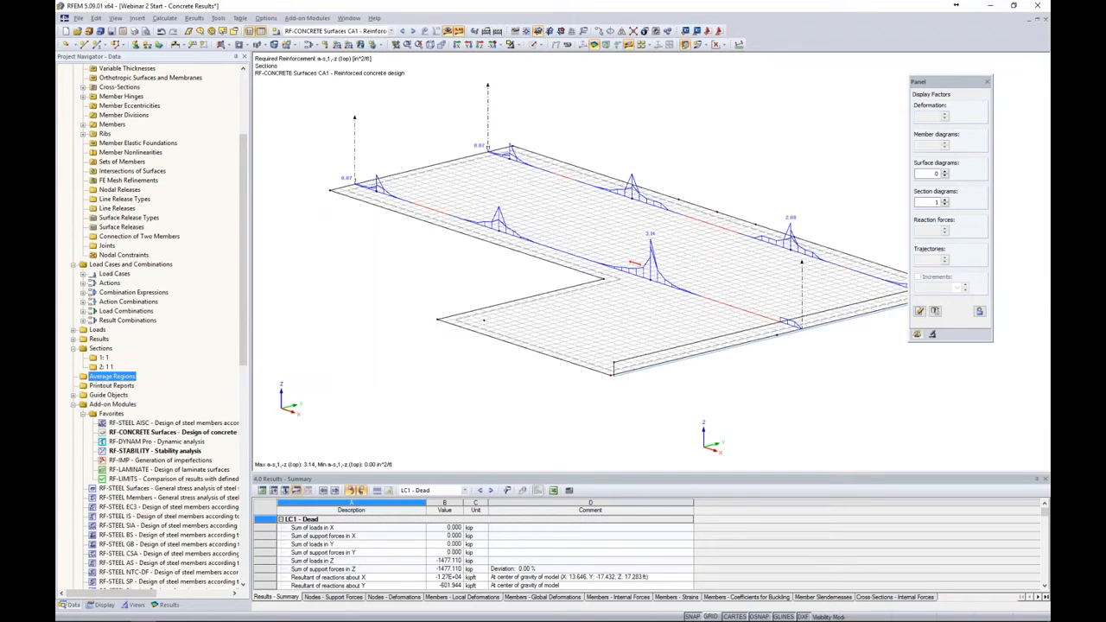
right_click(113, 377)
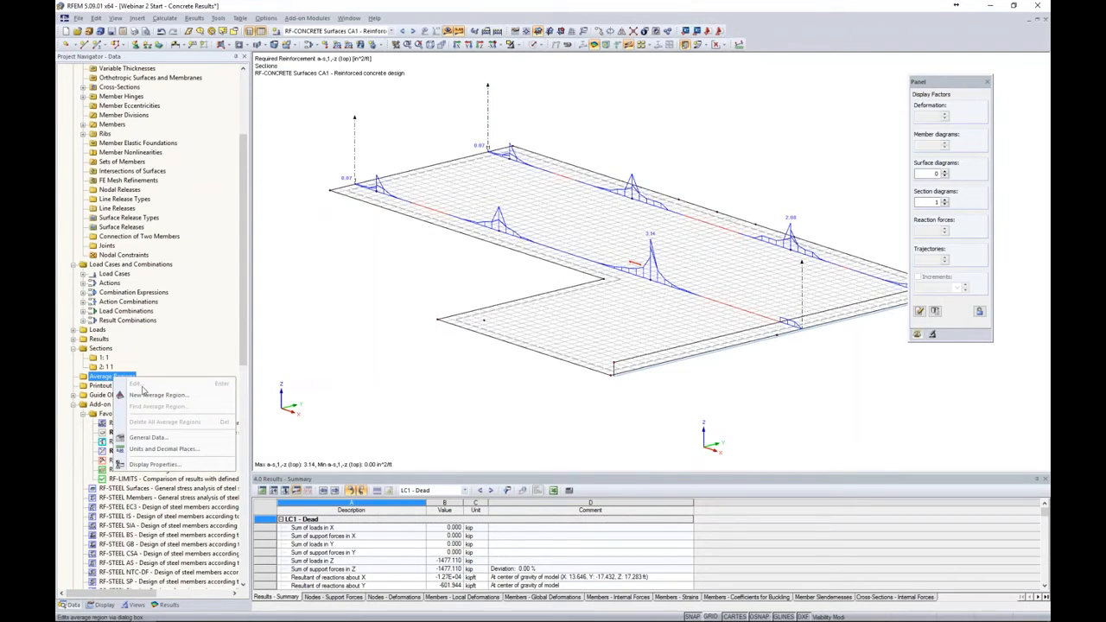
left_click(149, 395)
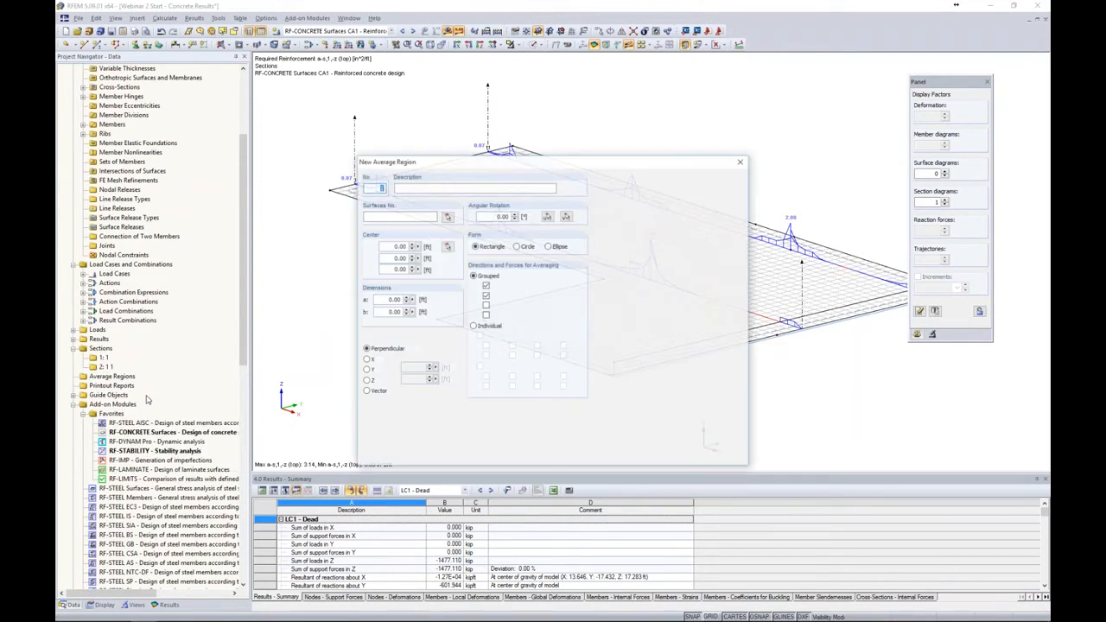
left_click_drag(555, 145, 581, 142)
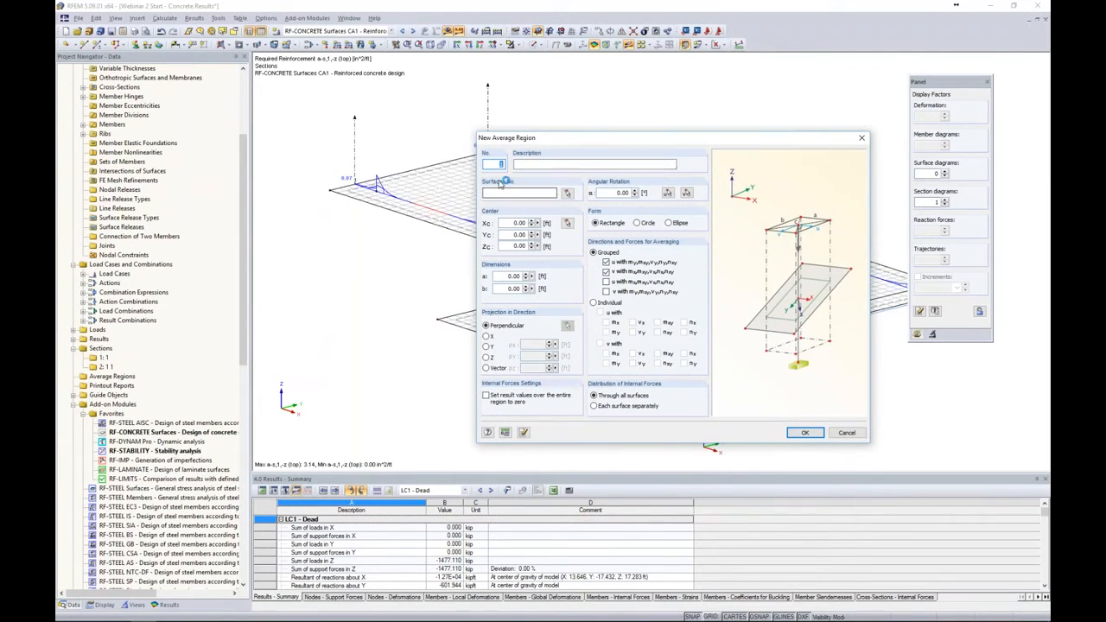
left_click(567, 193)
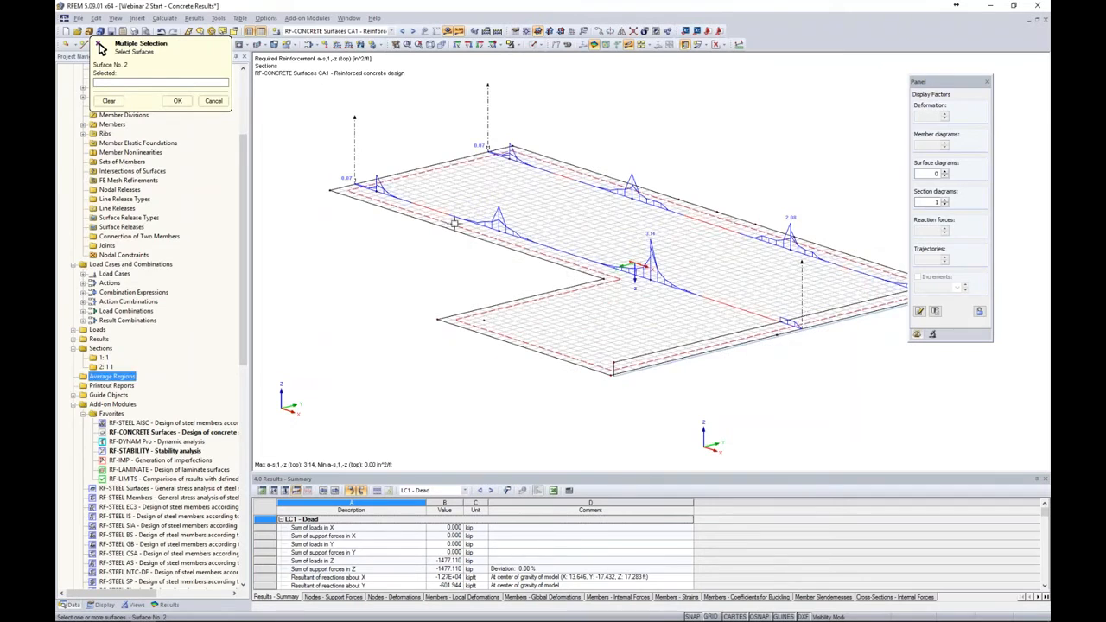
left_click(177, 101)
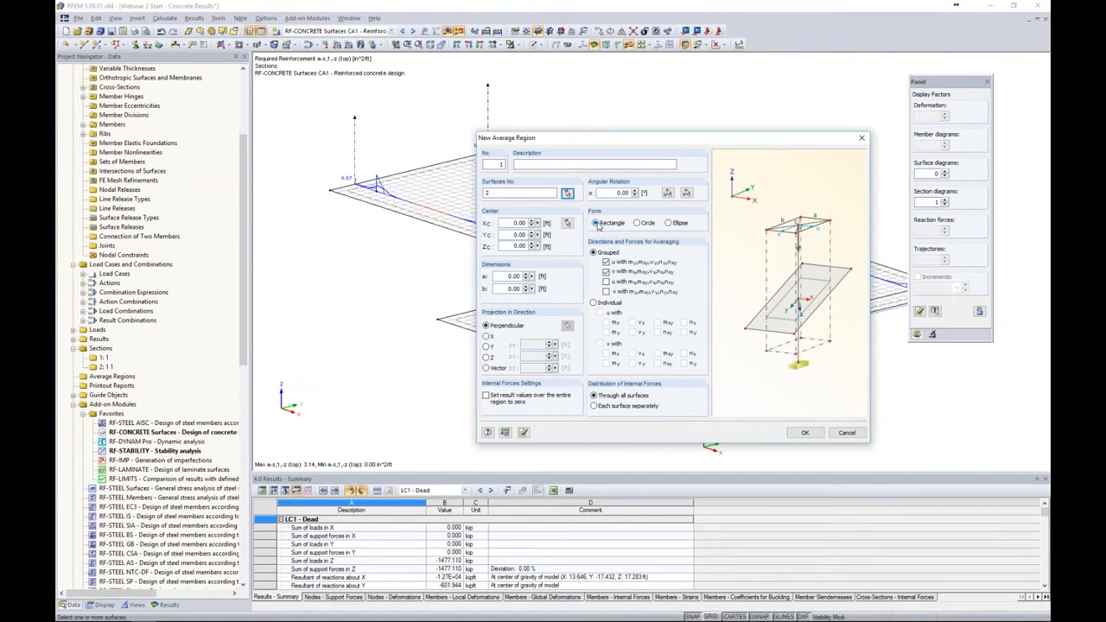
Step: Preview the circle and ellipse forms for the average region and return to the rectangle
left_click(640, 227)
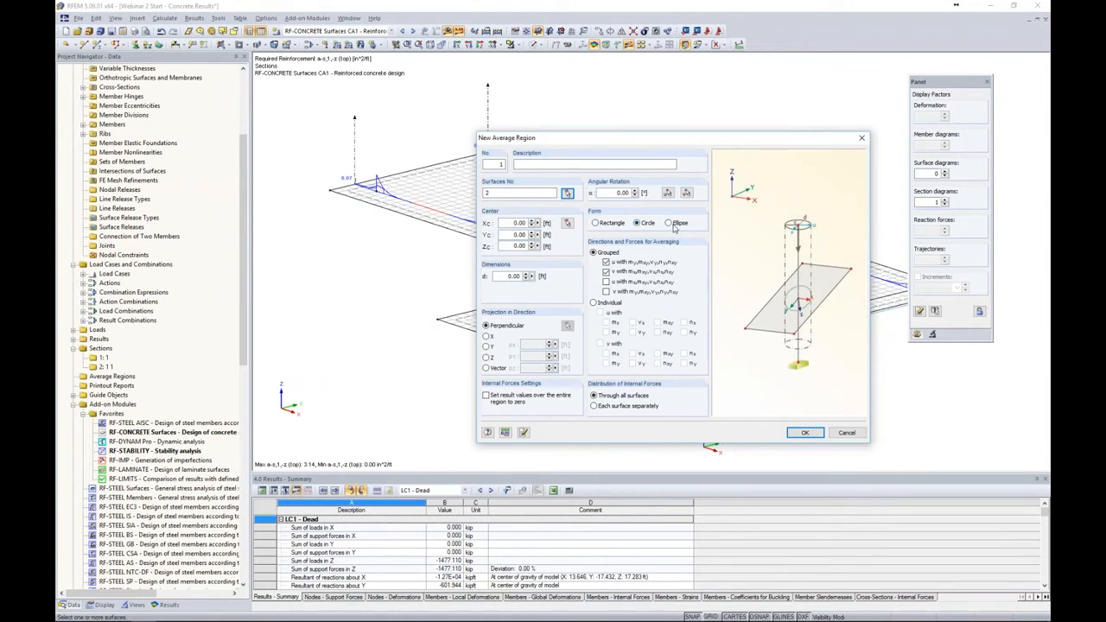
left_click(670, 224)
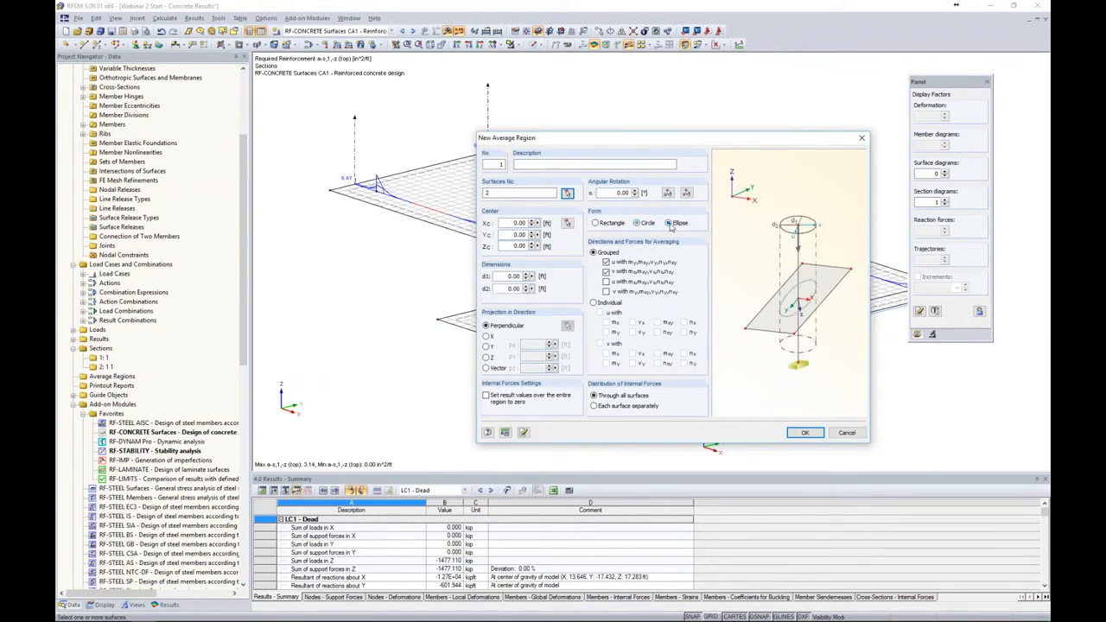
left_click(596, 223)
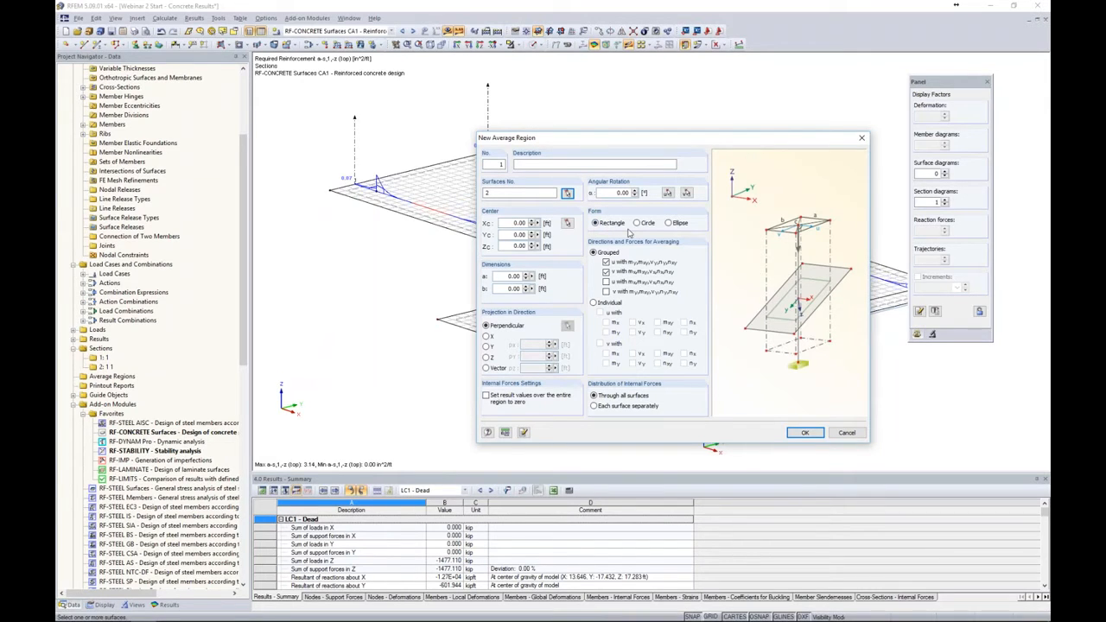
left_click(637, 223)
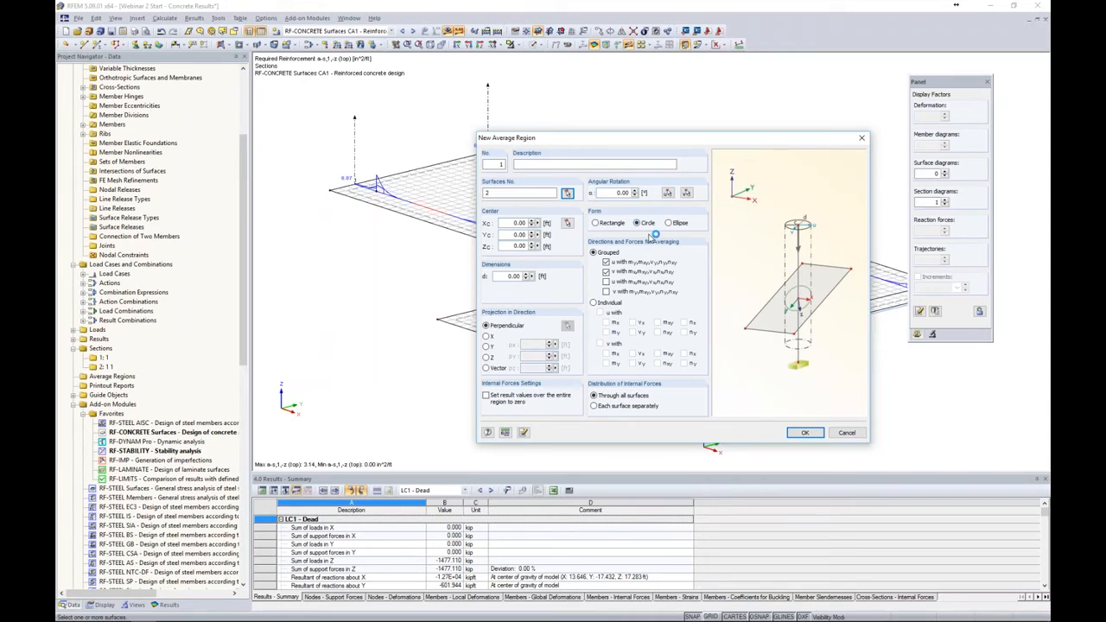
left_click(596, 223)
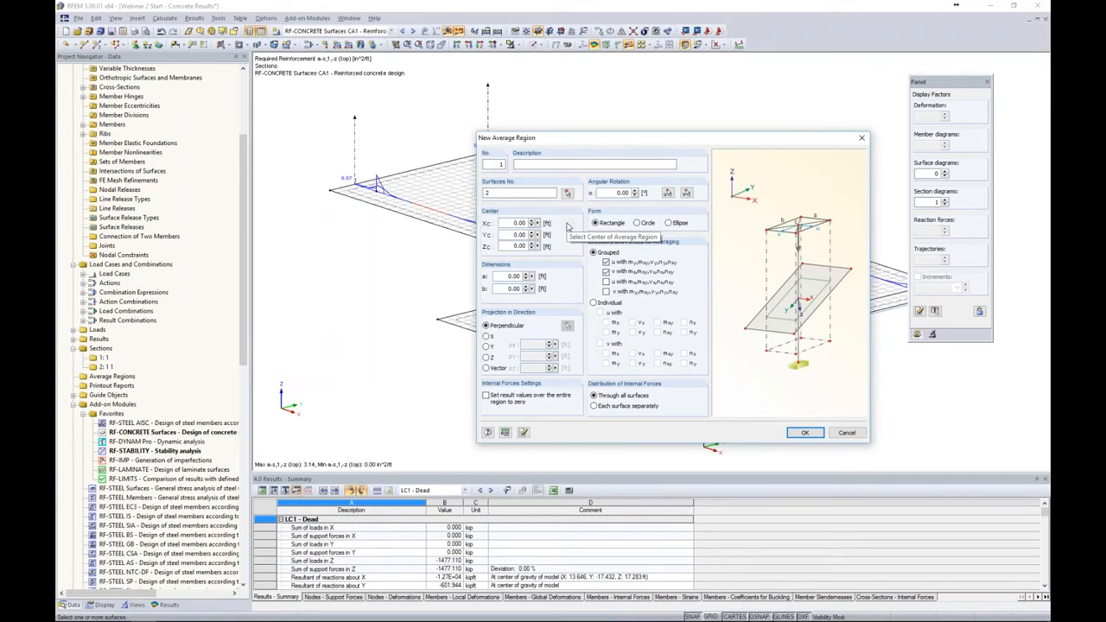
Step: Centre the rectangular region on the first column node at (-20, -22, 24) ft with dimensions a and b of 2 ft
left_click(568, 224)
left_click(376, 189)
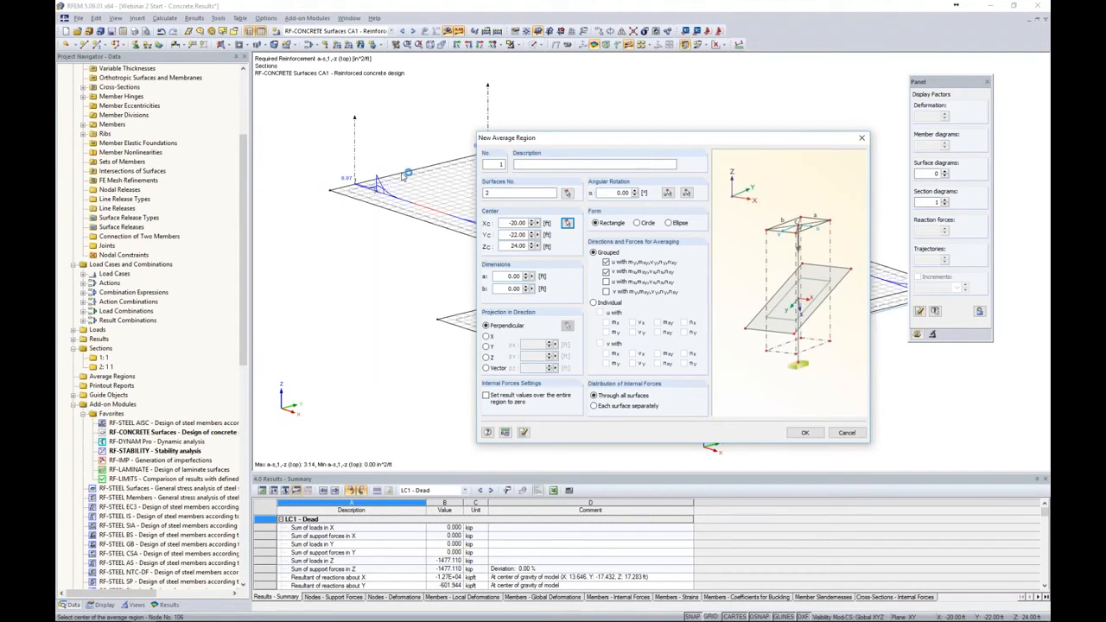
double_click(511, 276)
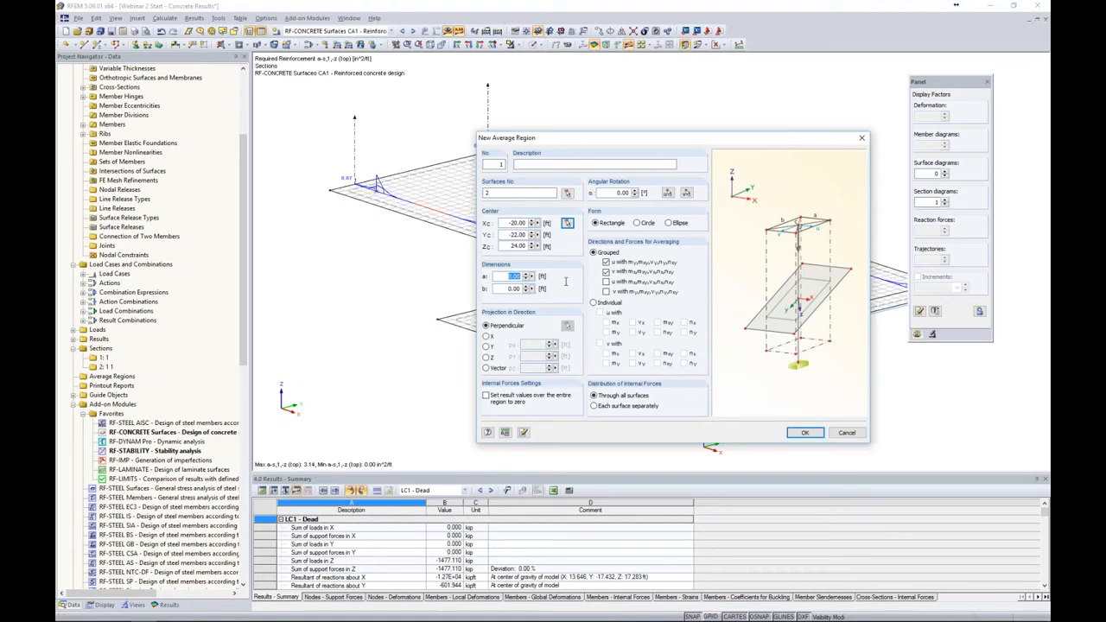
type("2")
key("Tab")
type("2")
Step: Try the two additional grouped averaging directions and the individual option, and return to the original grouped settings
left_click(607, 281)
left_click(606, 292)
left_click(607, 282)
left_click(606, 292)
left_click(595, 303)
left_click(594, 253)
Step: Distribute the internal forces for each surface separately and create the average region
left_click(594, 406)
left_click(801, 433)
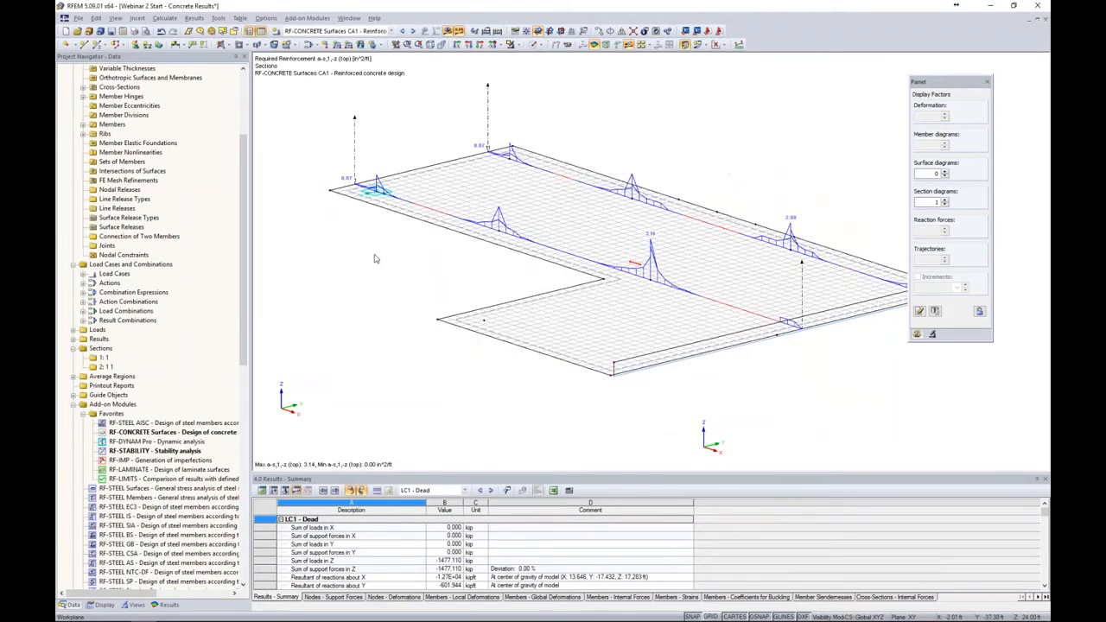
Step: Switch the displayed results from the concrete design case to load combination CO2 - 1.2D + 1.6L
middle_click_drag(376, 251, 426, 292)
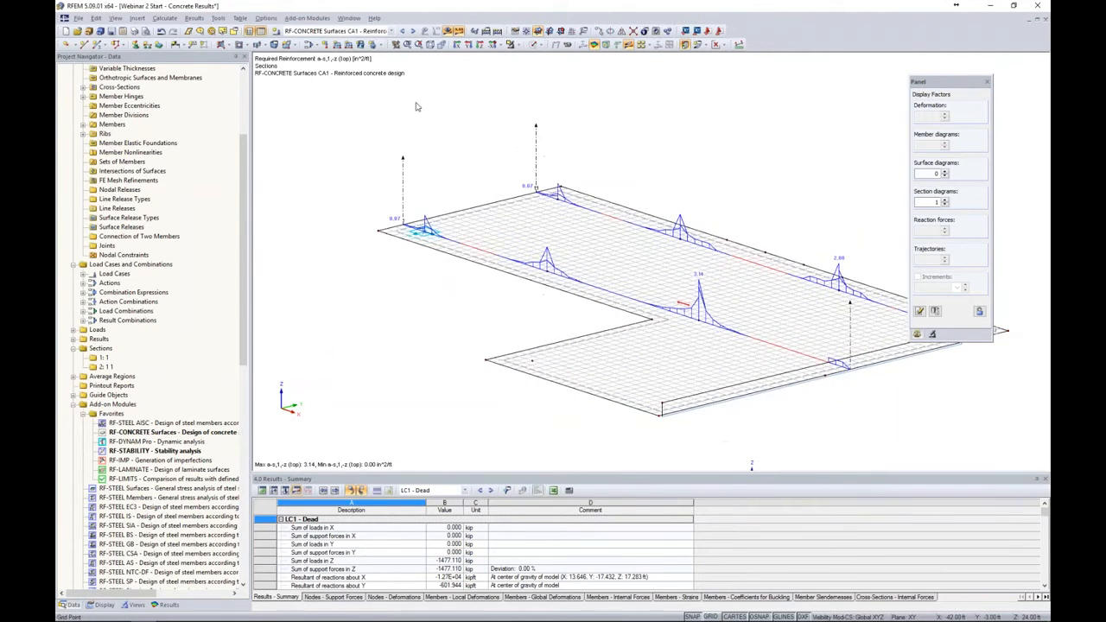
left_click(391, 31)
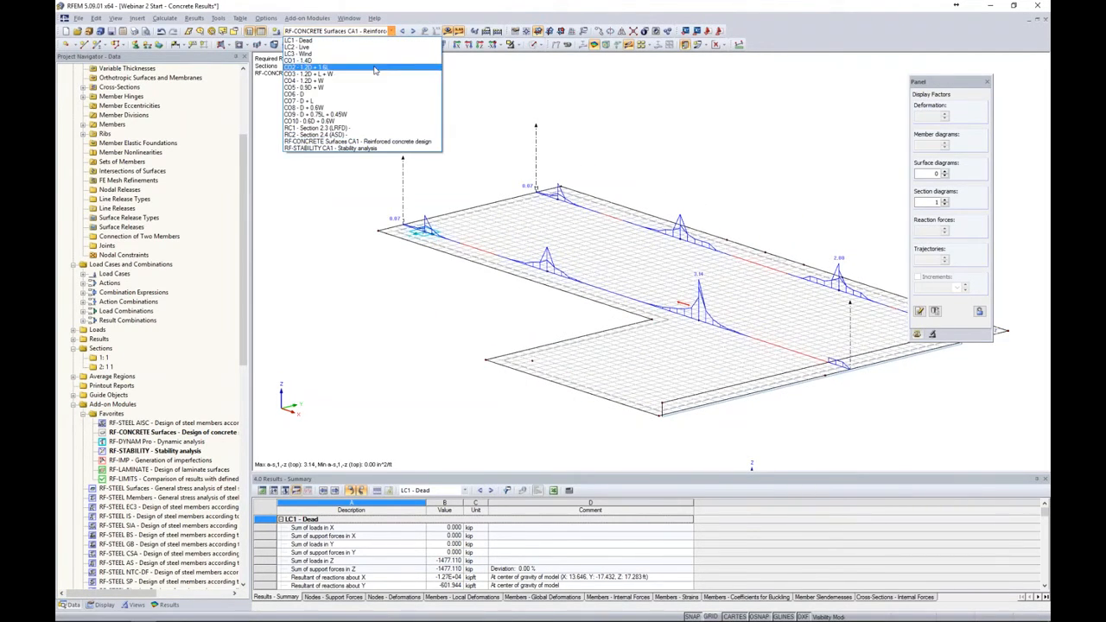
left_click(307, 66)
left_click(434, 32)
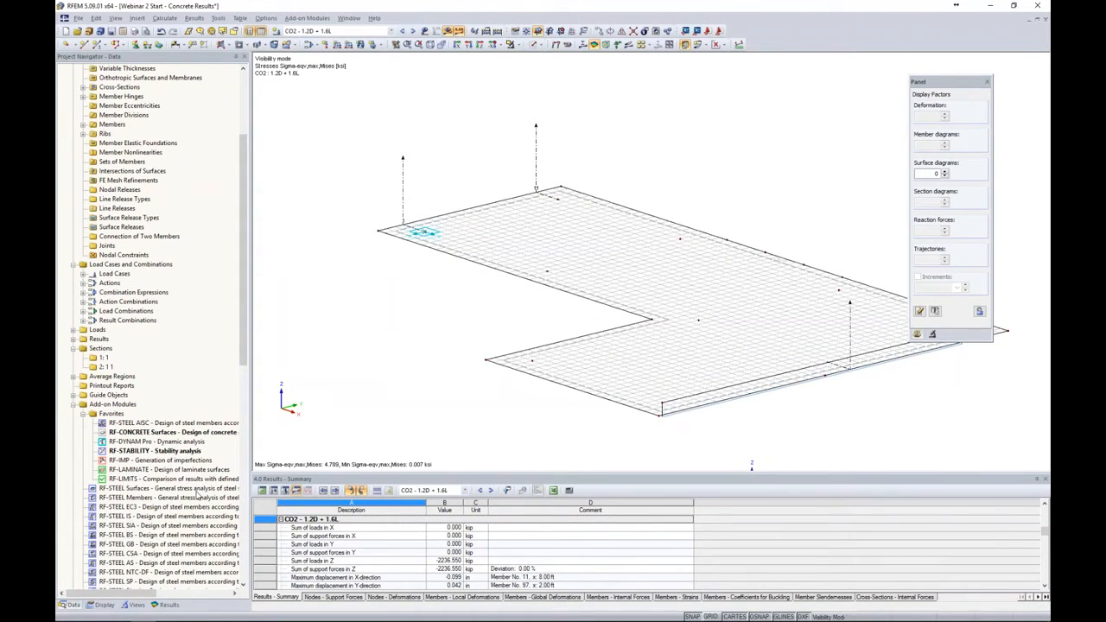
Step: Display the basic internal force m-x along the column-line sections of the top slab
left_click(167, 605)
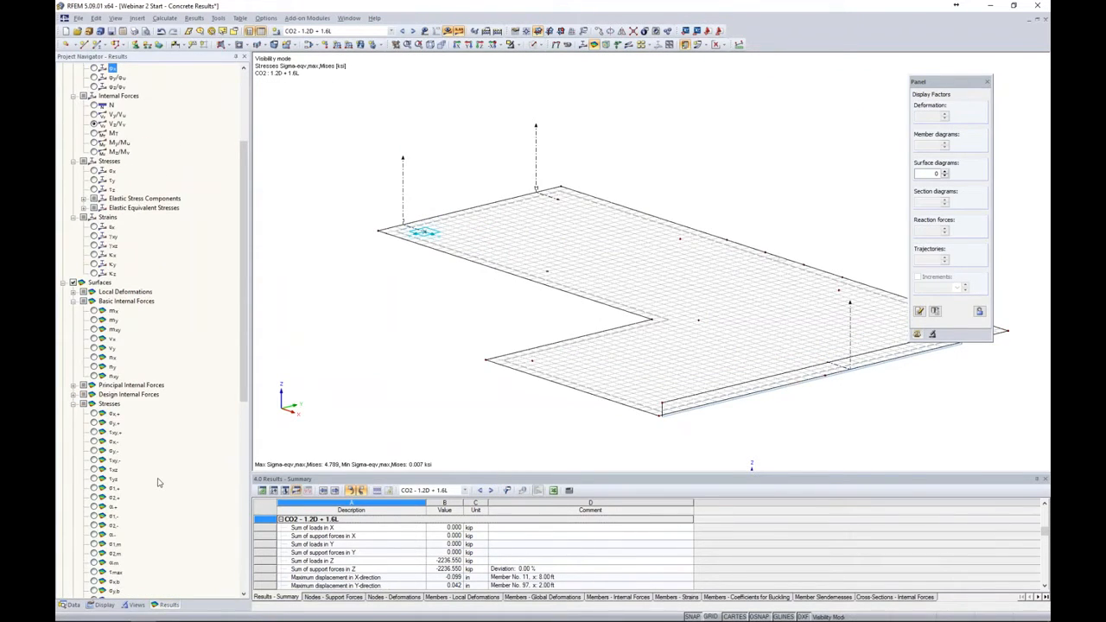
scroll(158, 483, "down", 13)
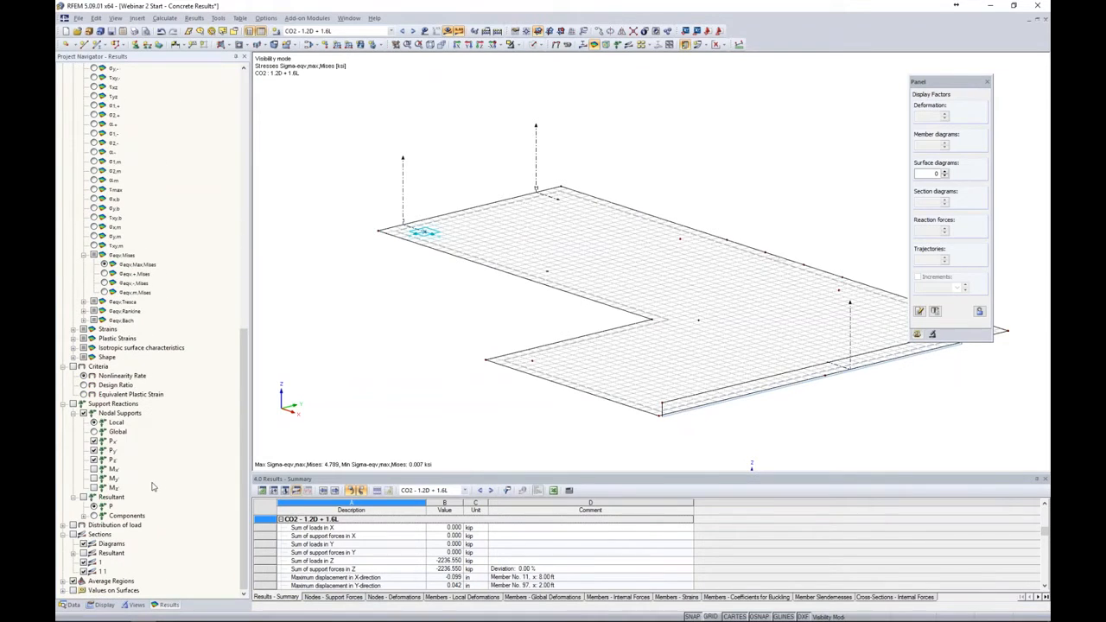
left_click(74, 535)
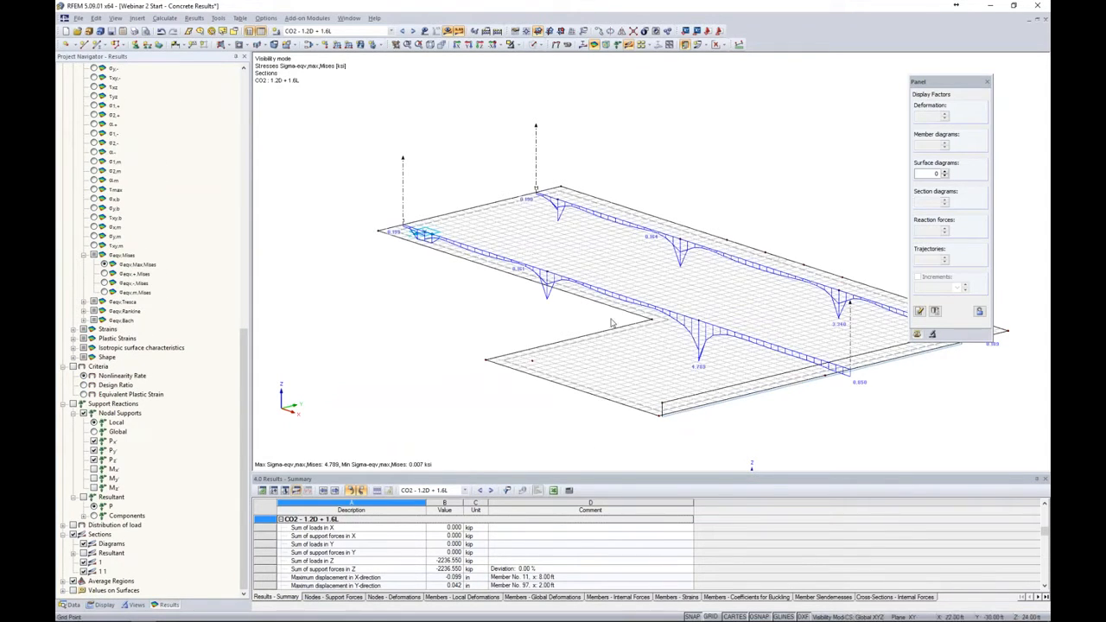
scroll(97, 235, "up", 10)
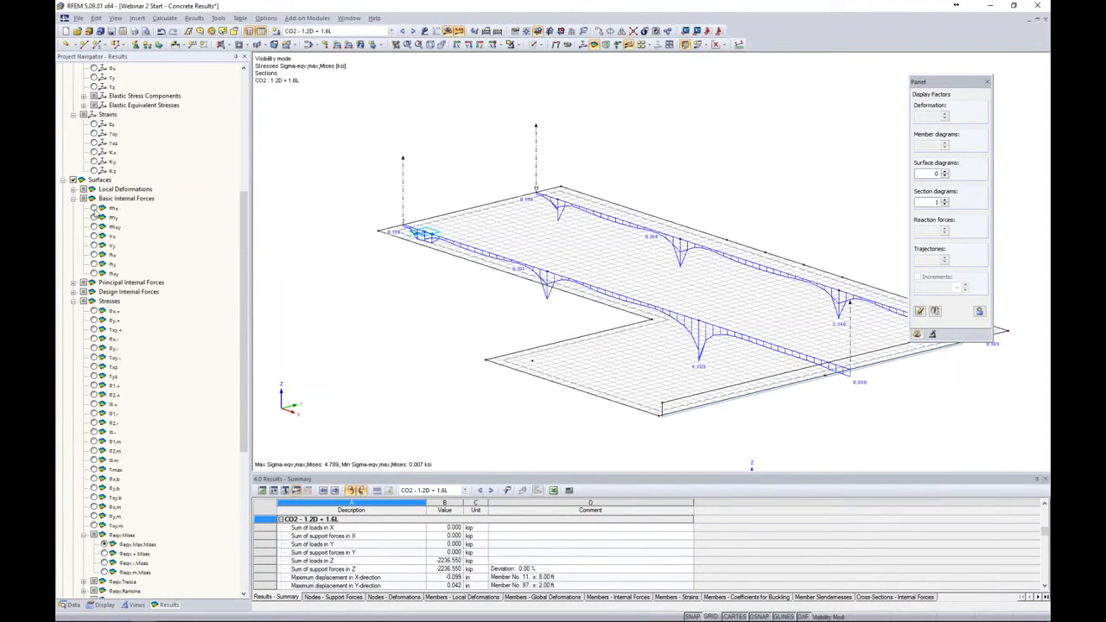
left_click(94, 208)
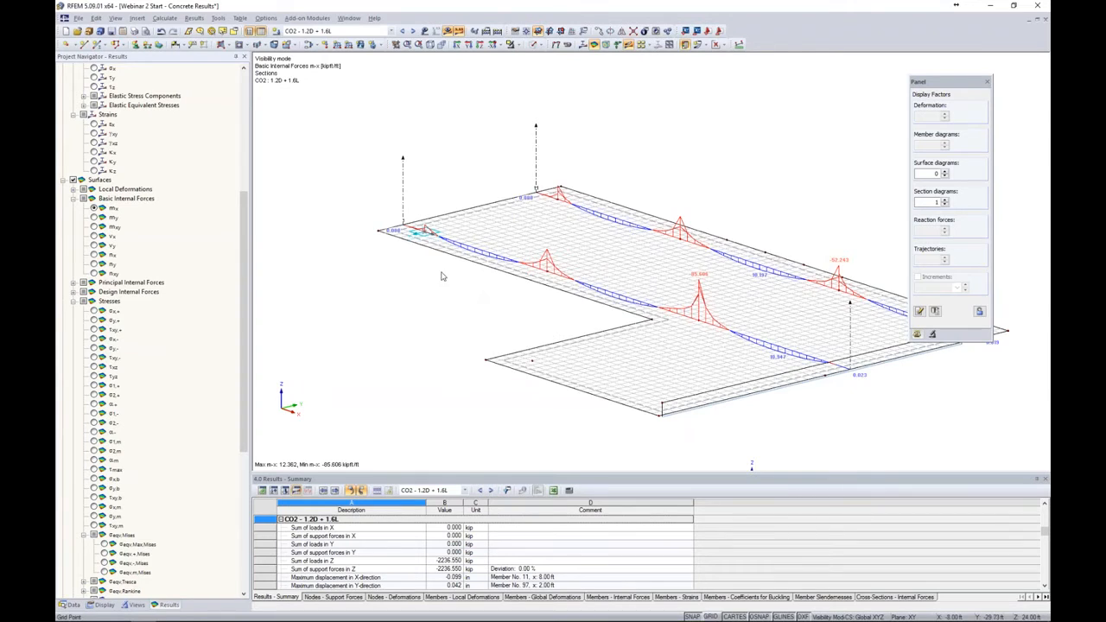
Step: Copy the average region from the first column node to the next two column nodes on the same line, accepting the deletion of results
scroll(437, 271, "up", 3)
left_click(421, 221)
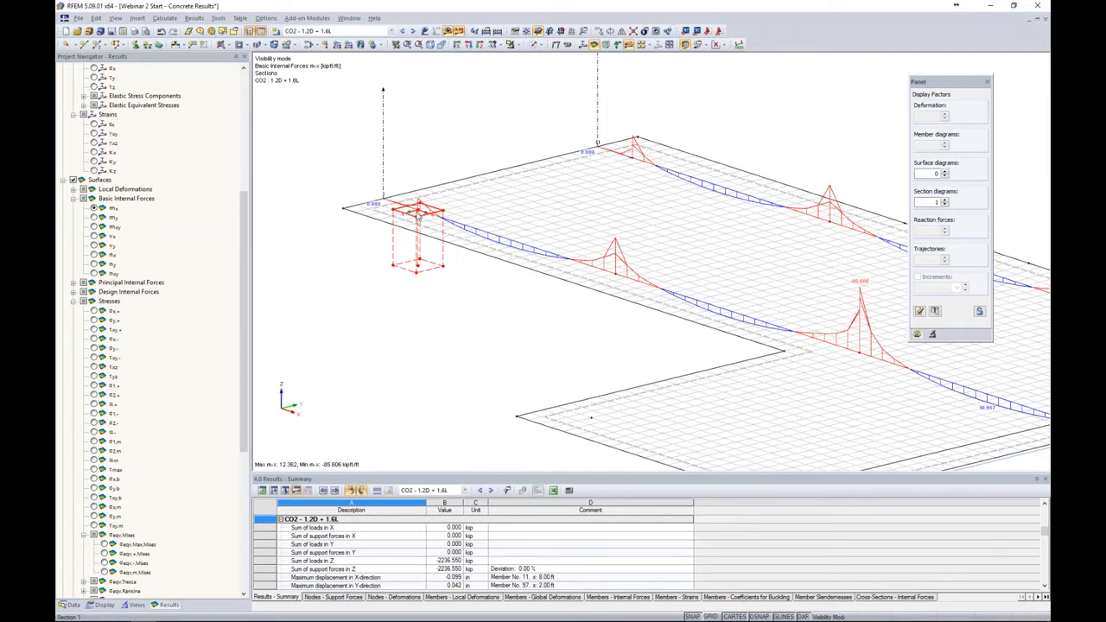
left_click_drag(419, 221, 617, 284)
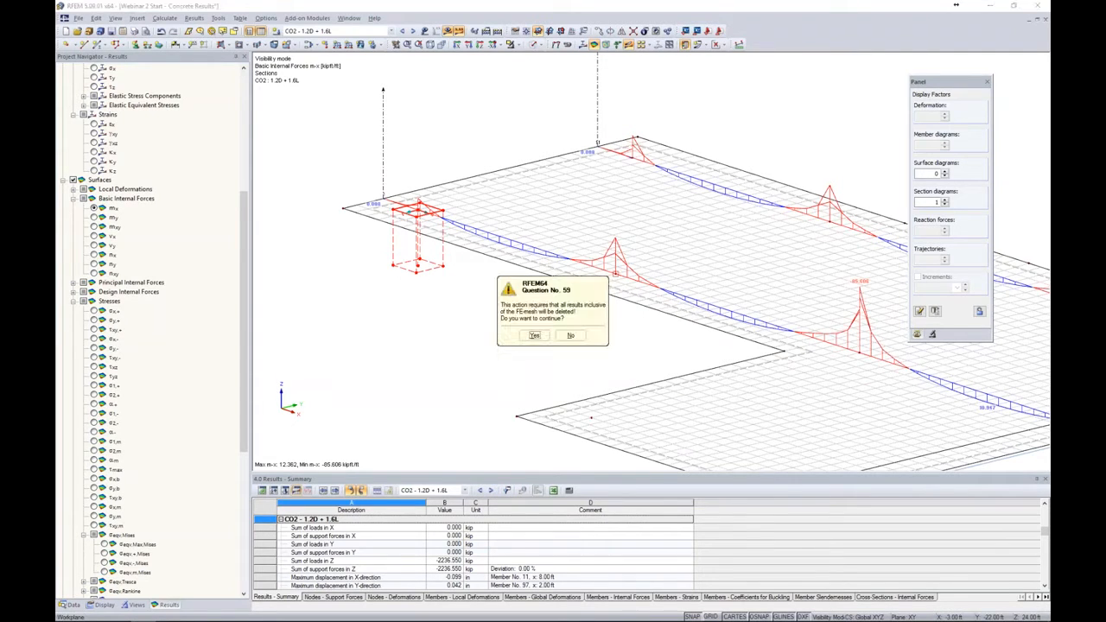
left_click(535, 337)
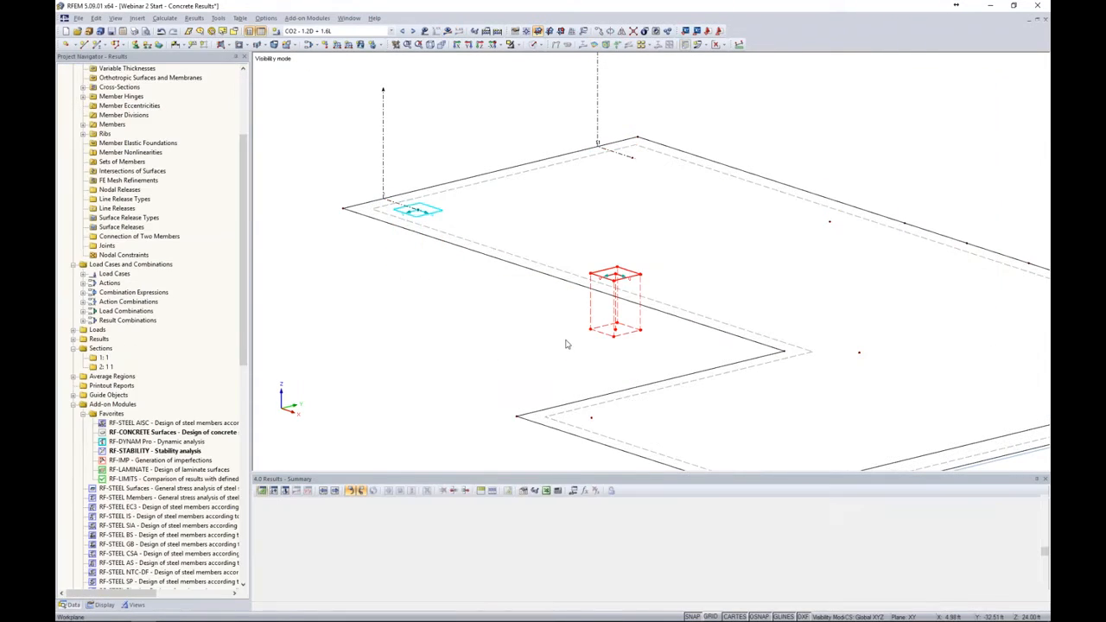
middle_click_drag(503, 330, 338, 270)
left_click_drag(460, 227, 696, 296)
Step: Recalculate the CO2 - 1.2D + 1.6L moments and the RF-CONCRETE Surfaces CA1 required reinforcement with the average regions in place
left_click(449, 31)
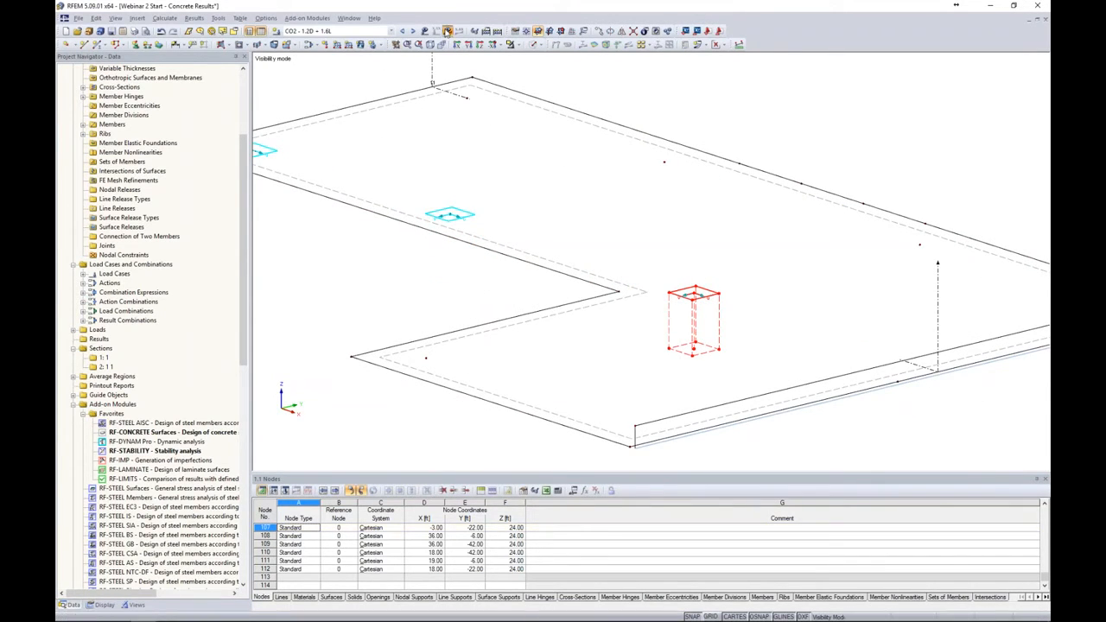
left_click(536, 343)
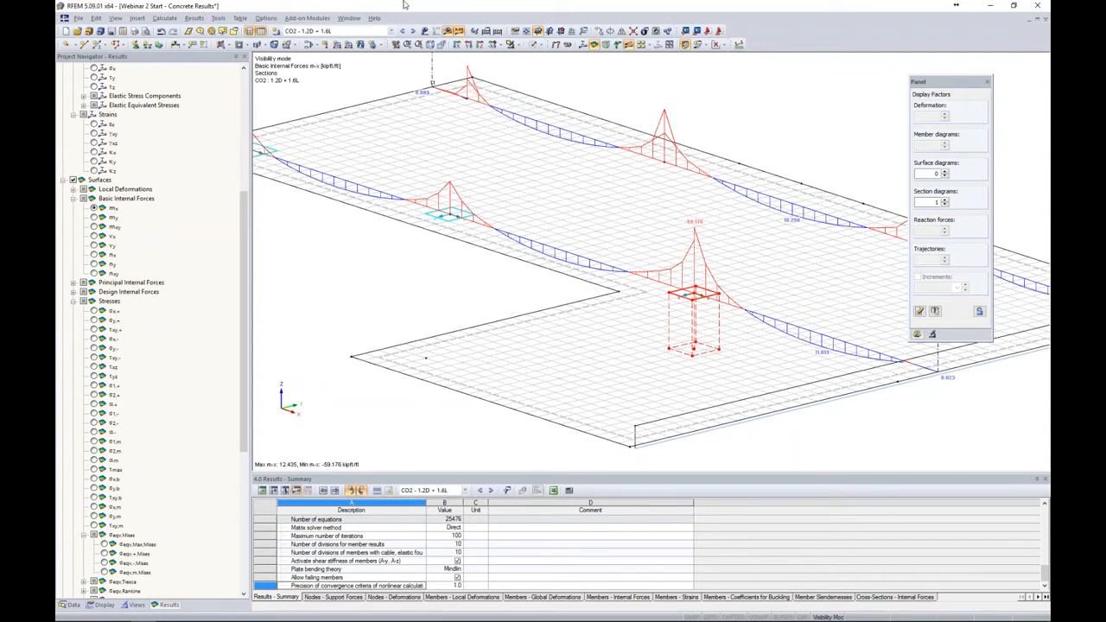
left_click(391, 31)
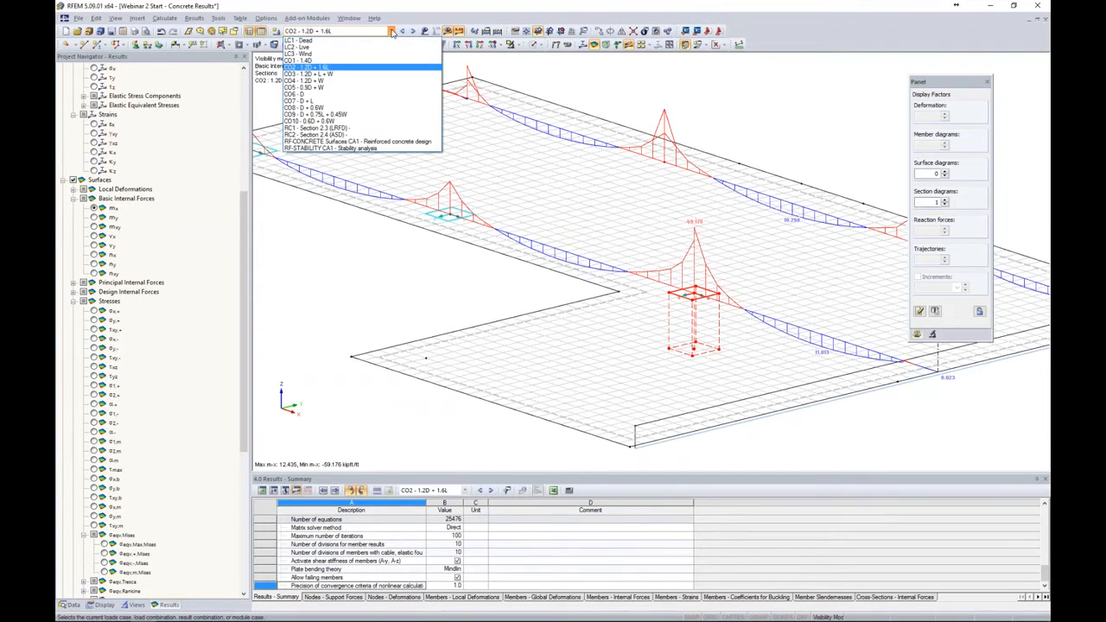
left_click(354, 142)
left_click(448, 32)
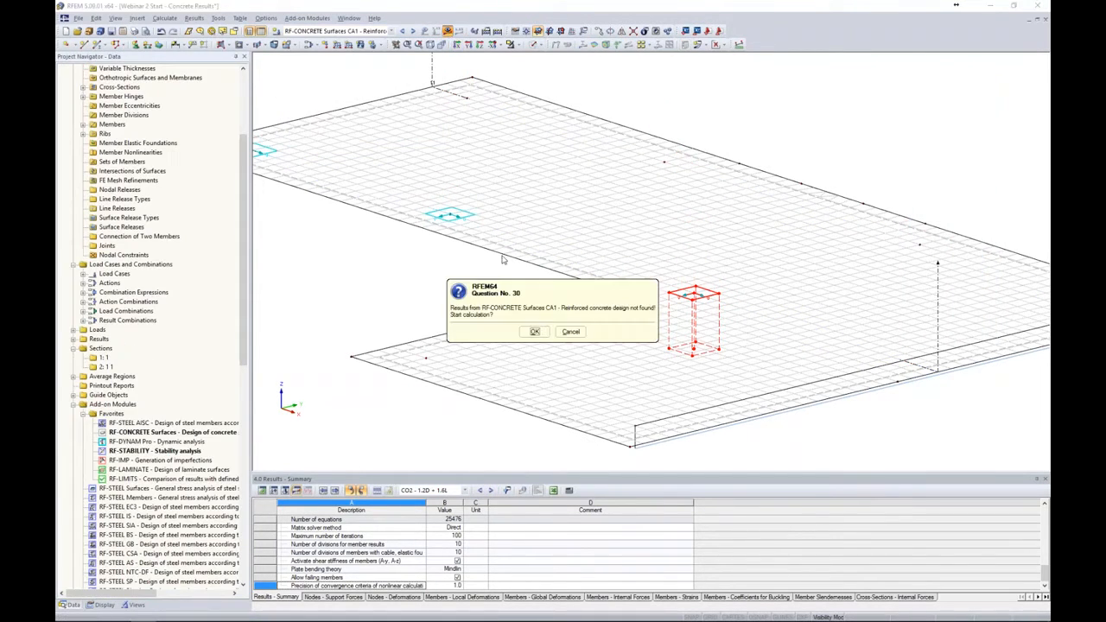
left_click(529, 336)
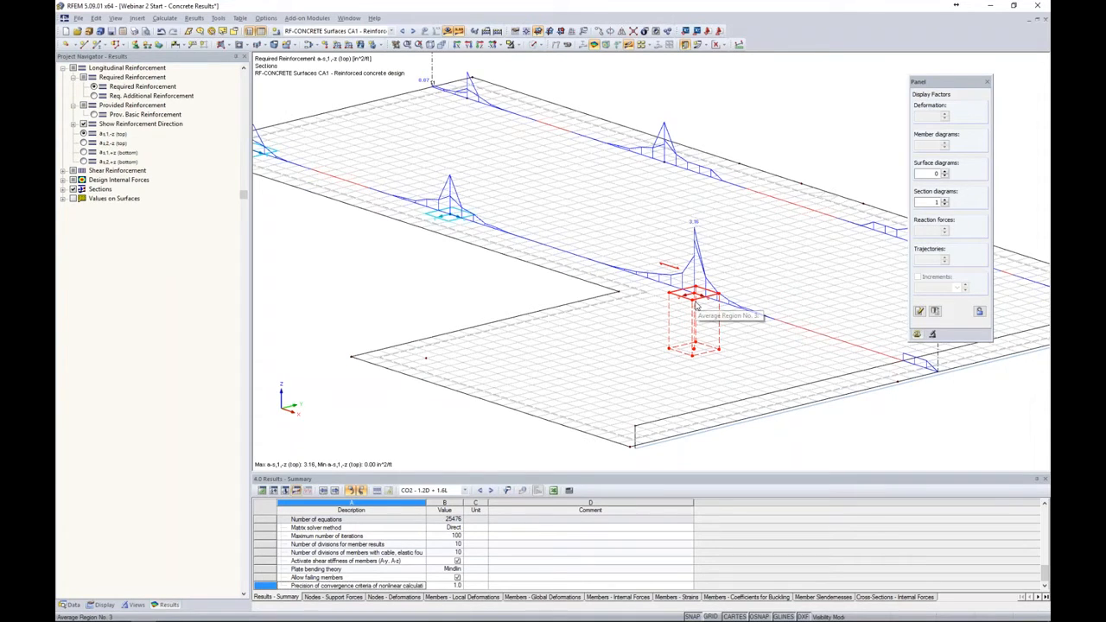
Step: Set the RF-CONCRETE Surfaces details to apply the averaged internal forces in the average region for the ULS and analytic SLS calculations
left_click(76, 605)
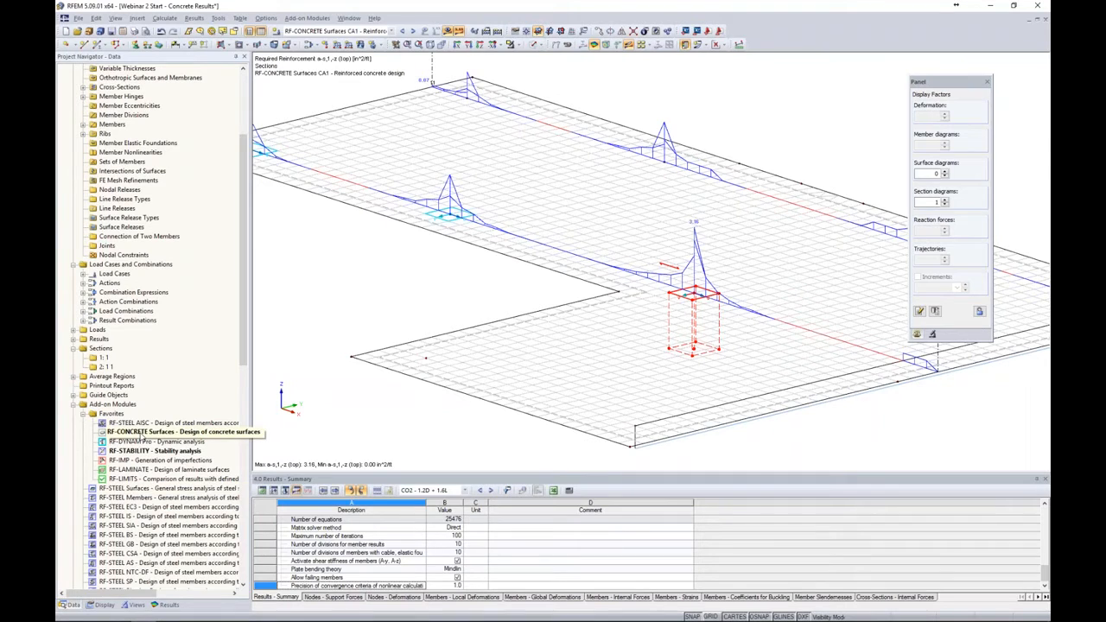
double_click(141, 436)
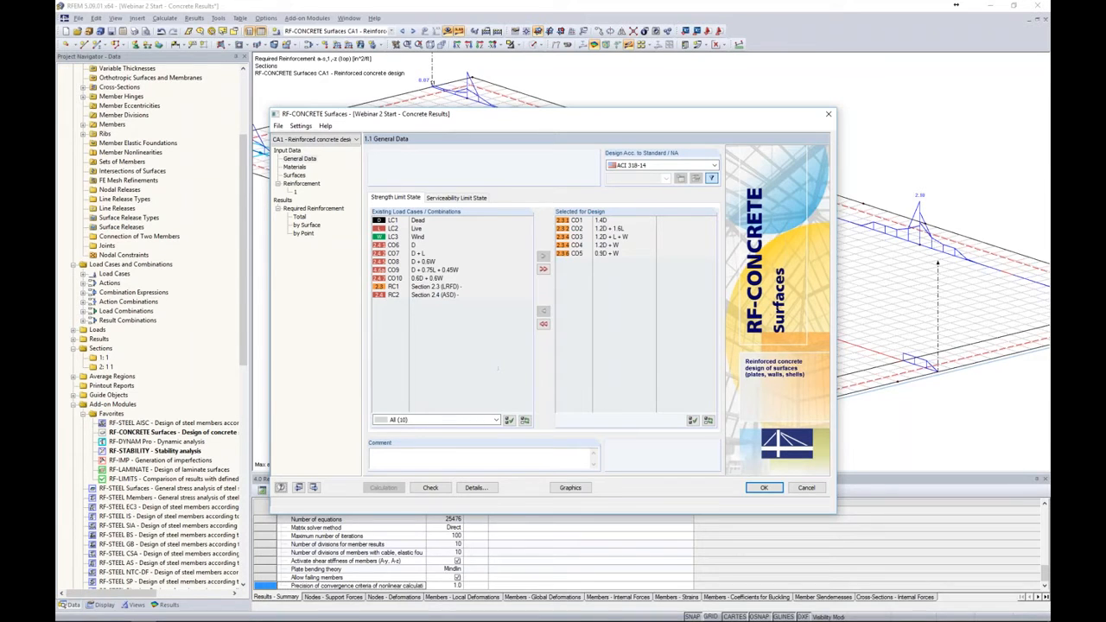
left_click(475, 488)
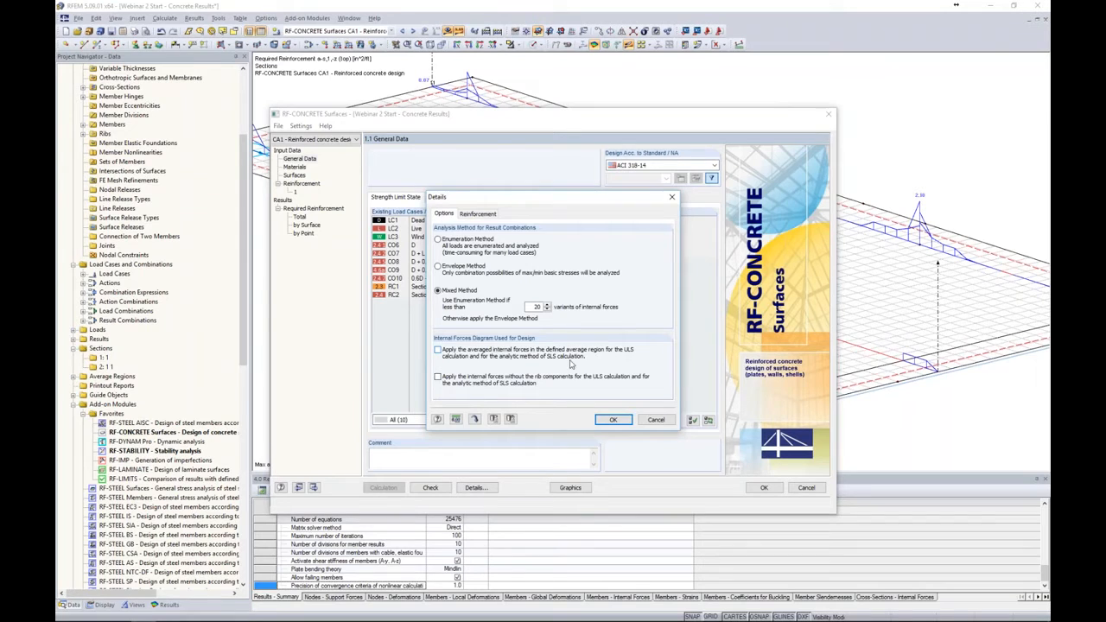
left_click(439, 350)
left_click(613, 420)
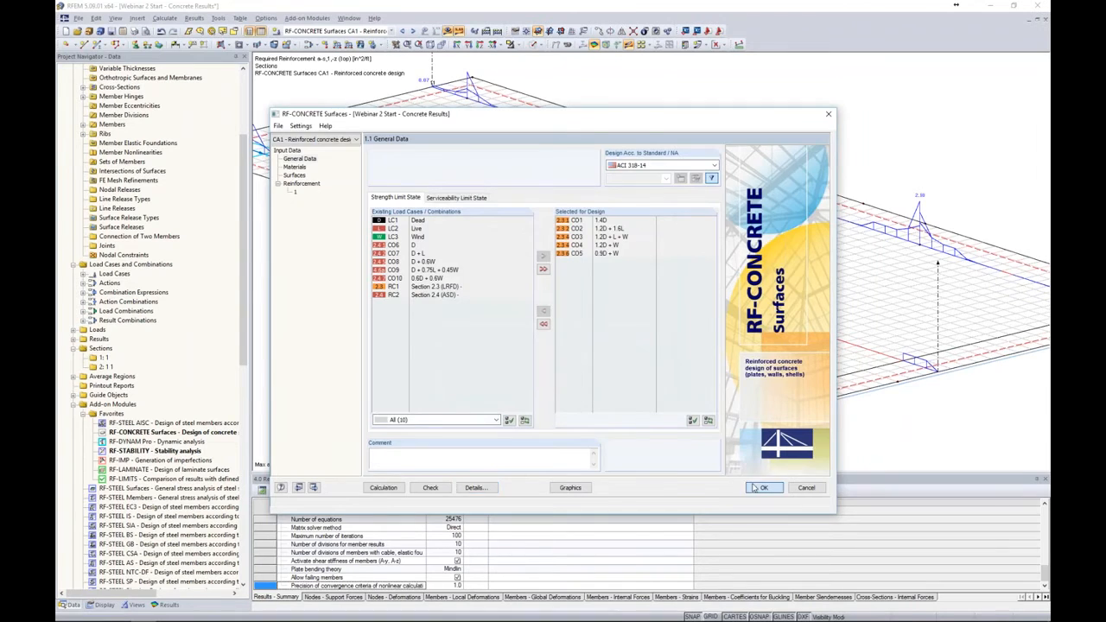
left_click(761, 488)
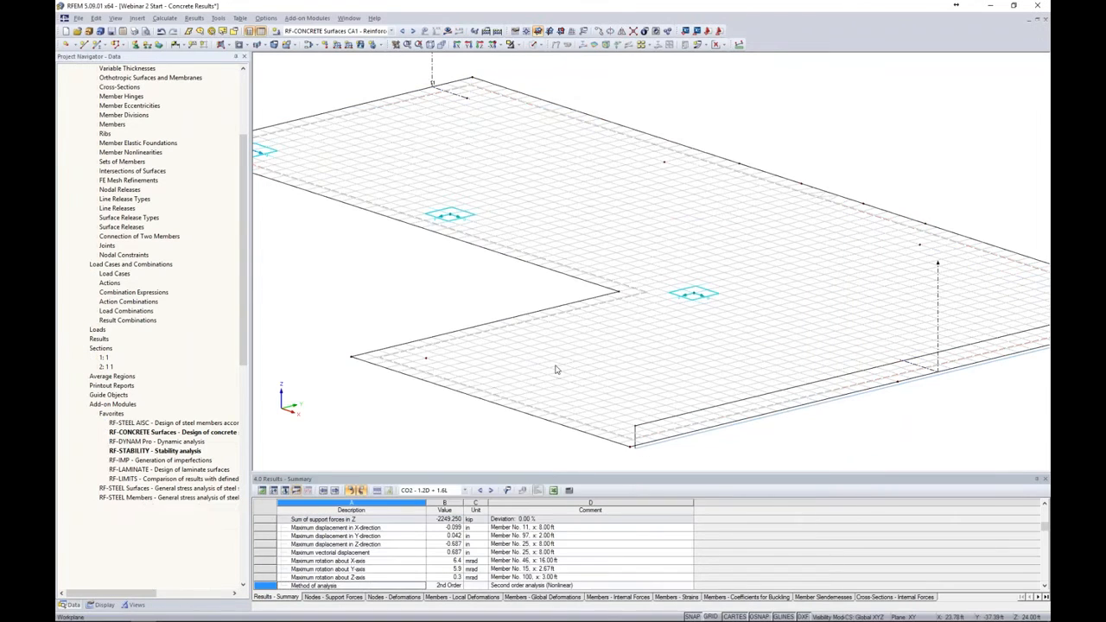
Step: Recalculate the RF-CONCRETE Surfaces CA1 design and review the required top reinforcement along both column-line sections
left_click(447, 32)
left_click(537, 333)
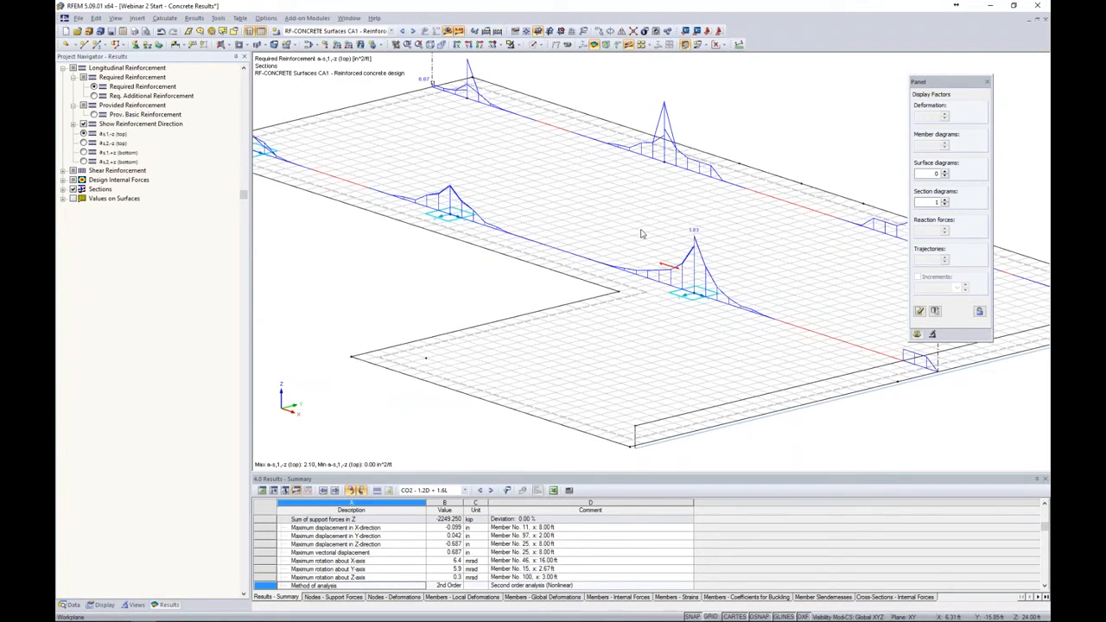
scroll(642, 233, "down", 4)
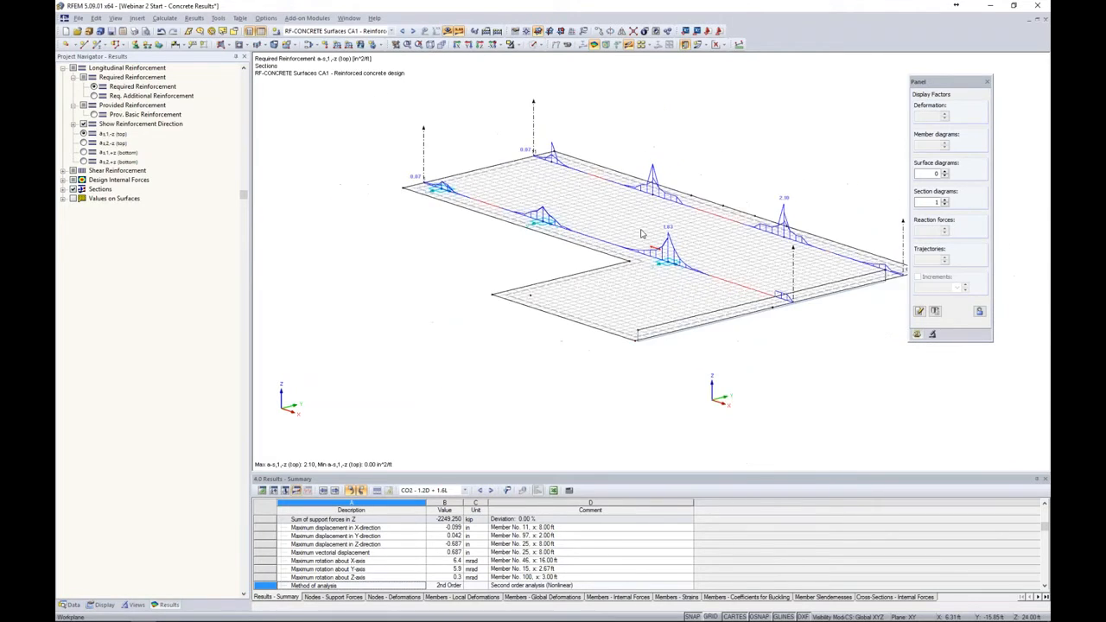
middle_click_drag(641, 234, 581, 224)
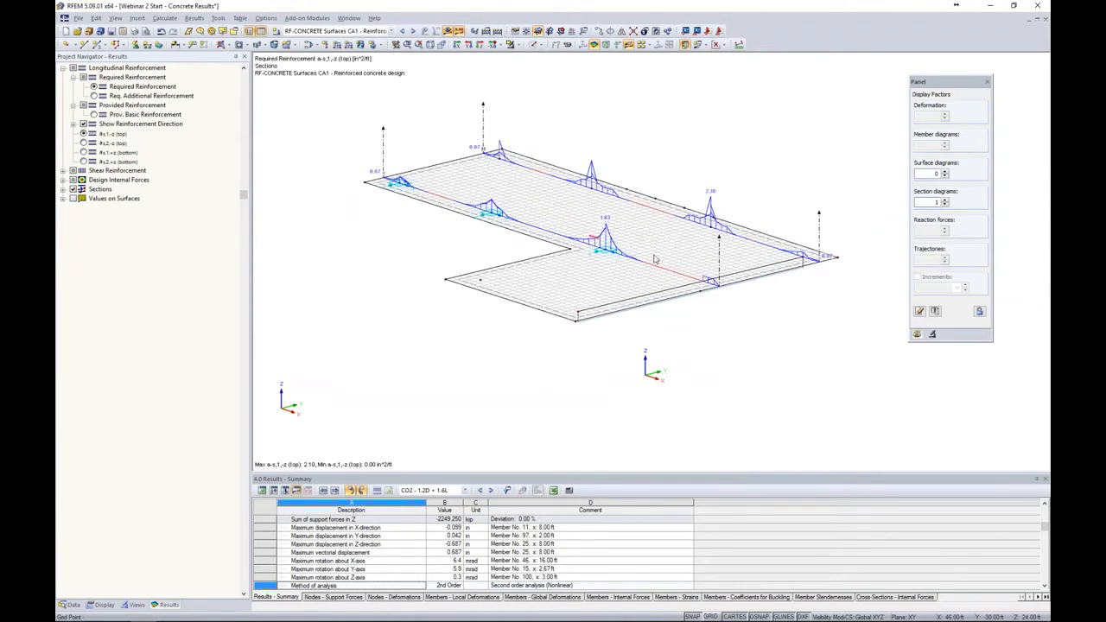
Step: Hide the results, cancel the visibility mode and render the full structure as a transparent solid model
left_click(450, 31)
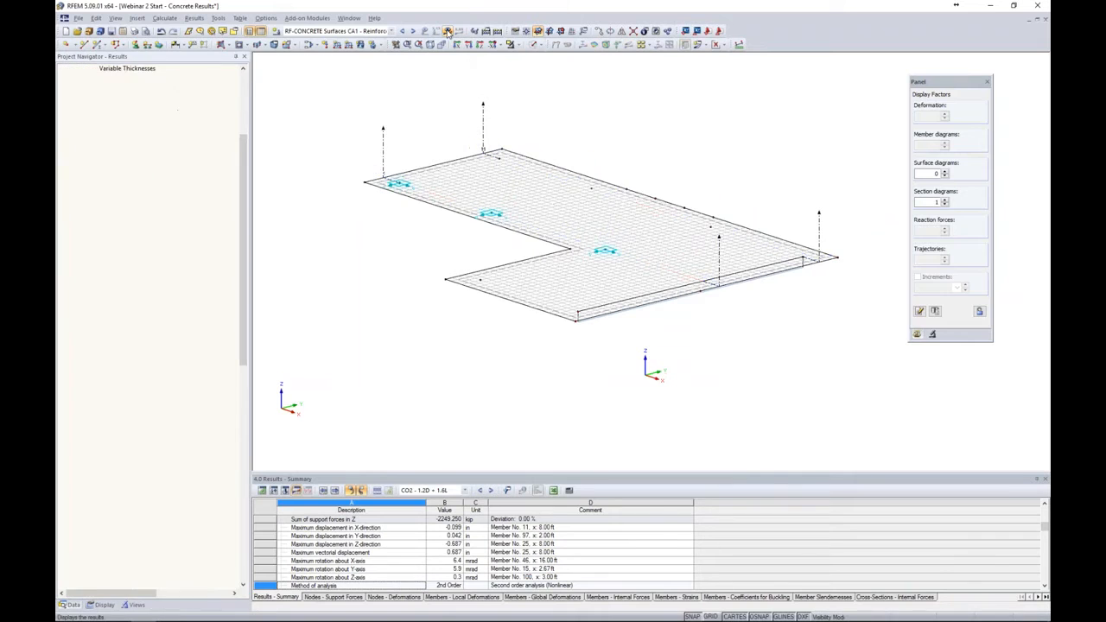
left_click(515, 44)
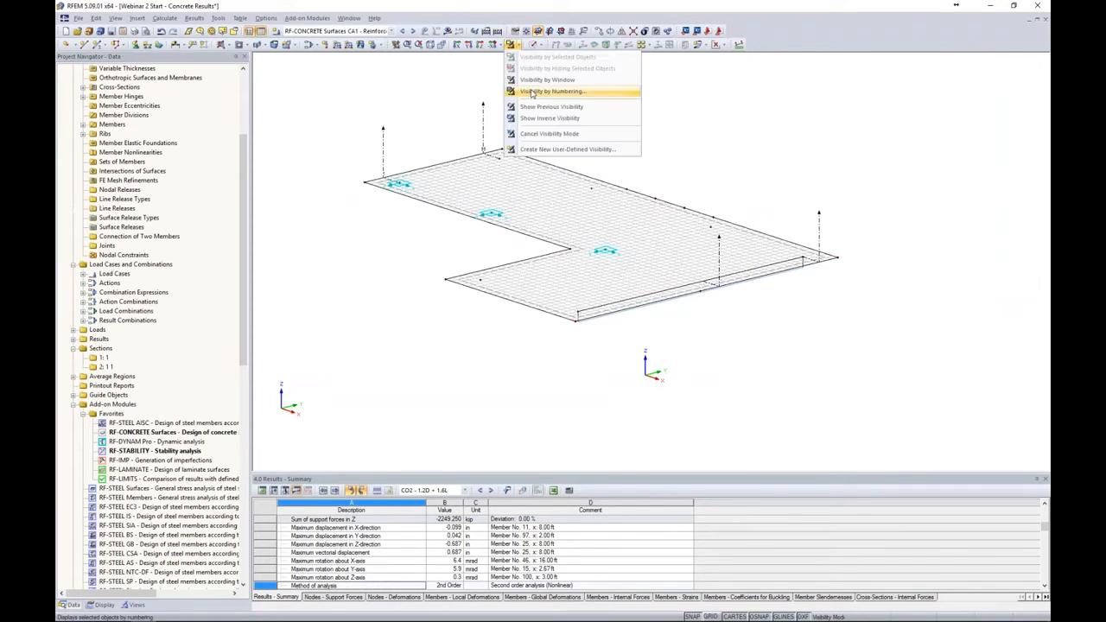
left_click(549, 133)
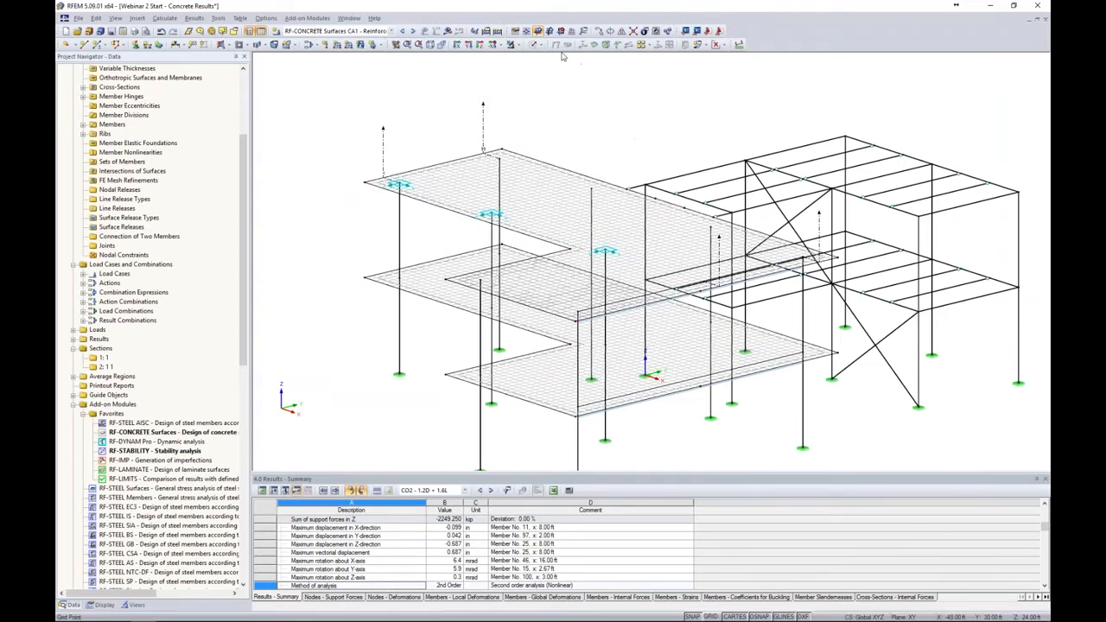
left_click(534, 44)
left_click(588, 83)
Step: Inspect the rib parameters of the 15/22 concrete edge beam under the top slab, including its alignment and integration widths
middle_click_drag(675, 142, 885, 88)
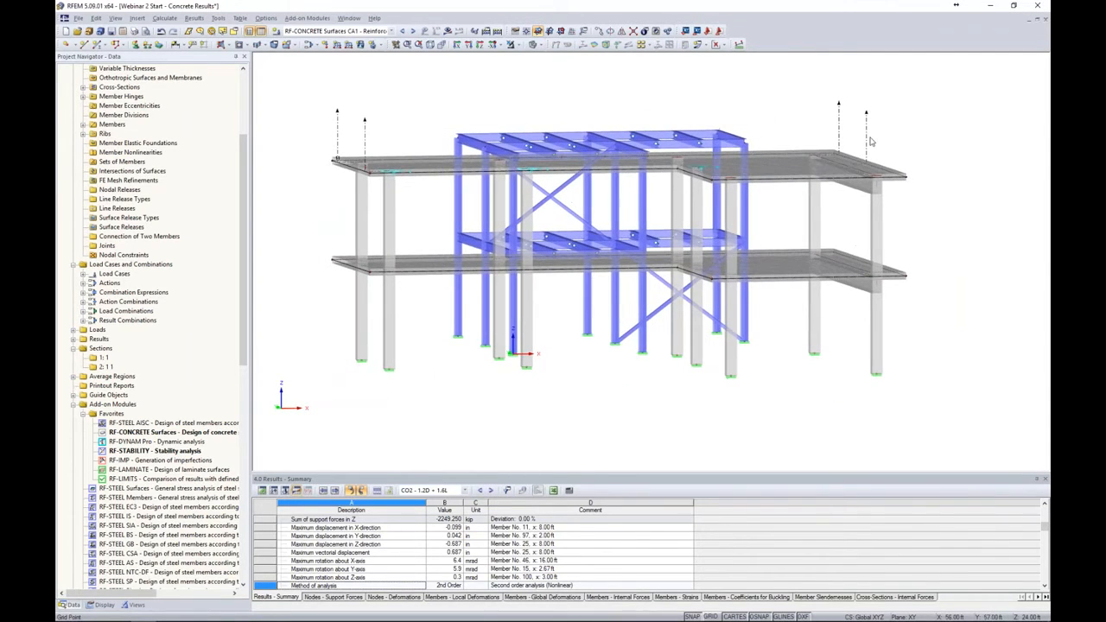
left_click(867, 185)
middle_click_drag(923, 211, 716, 208, "ctrl")
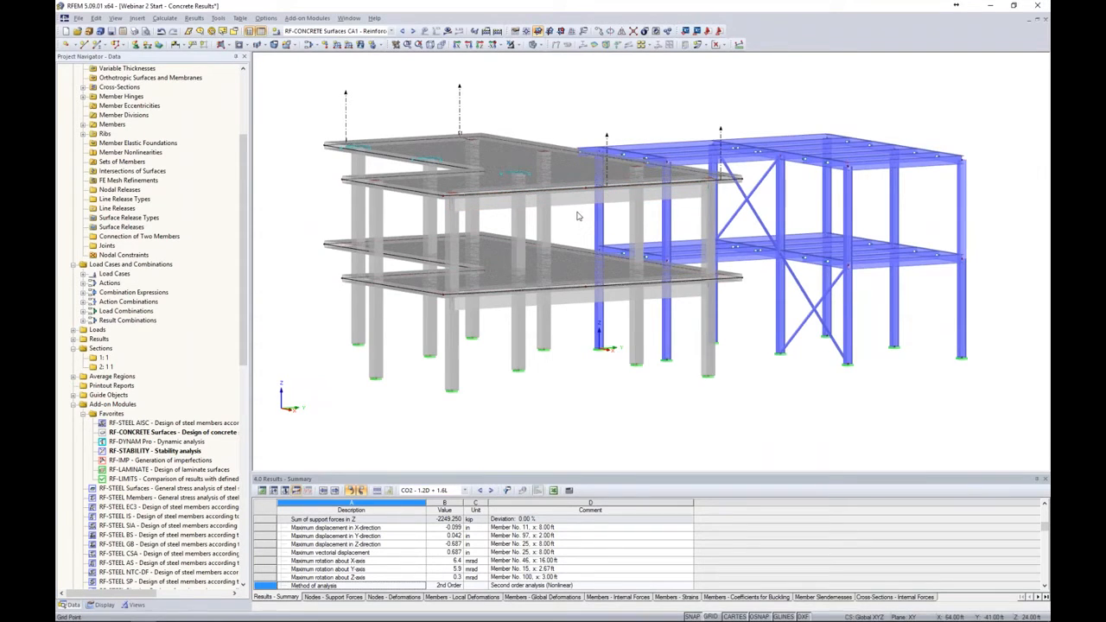
middle_click_drag(578, 216, 674, 188, "ctrl")
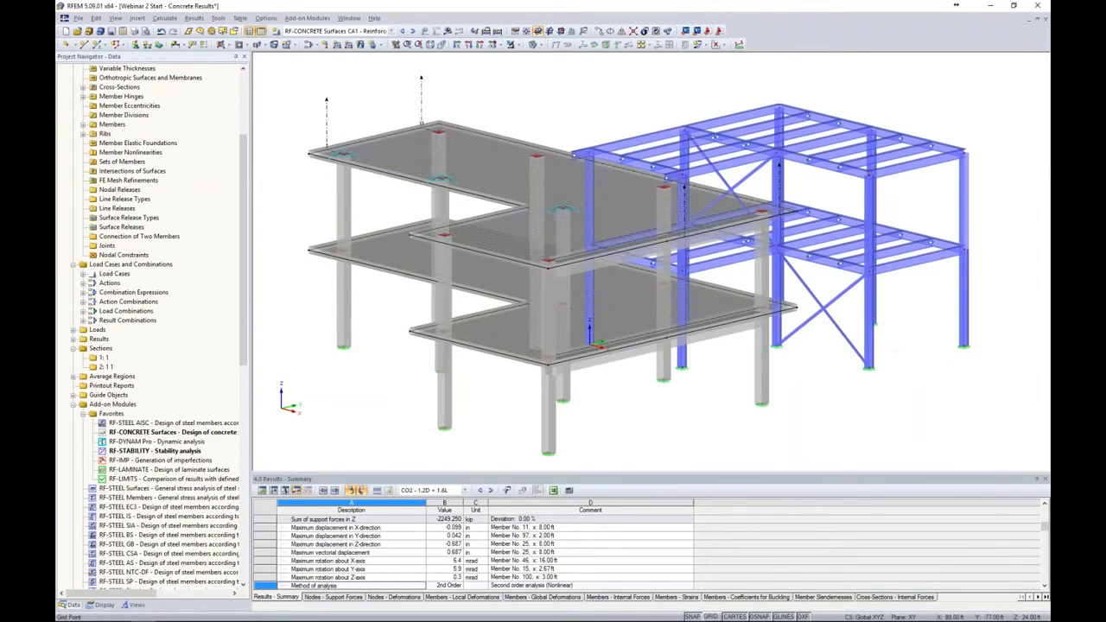
double_click(627, 260)
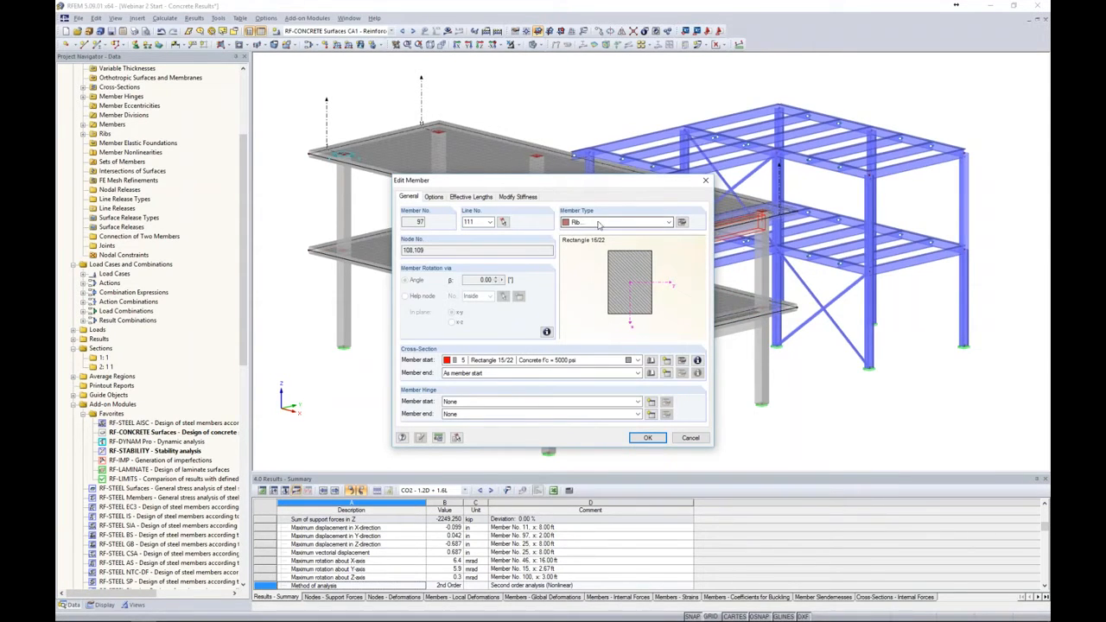
left_click(684, 224)
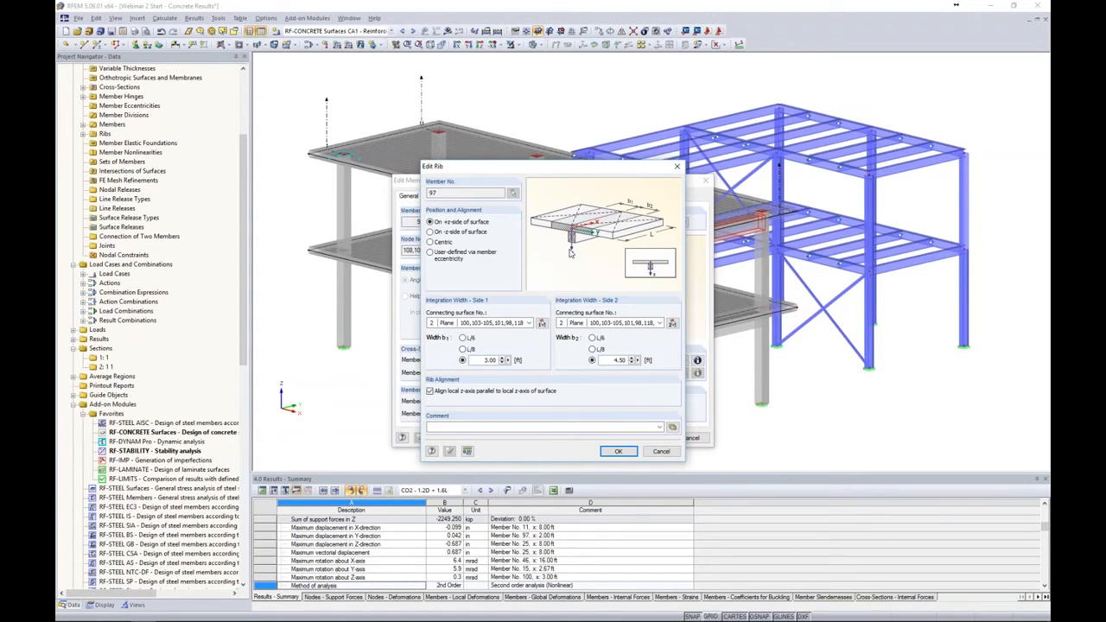
left_click(661, 451)
Step: Change the member type of the 15/22 concrete edge beam under the top slab to Beam and check its position against the slab
left_click(580, 221)
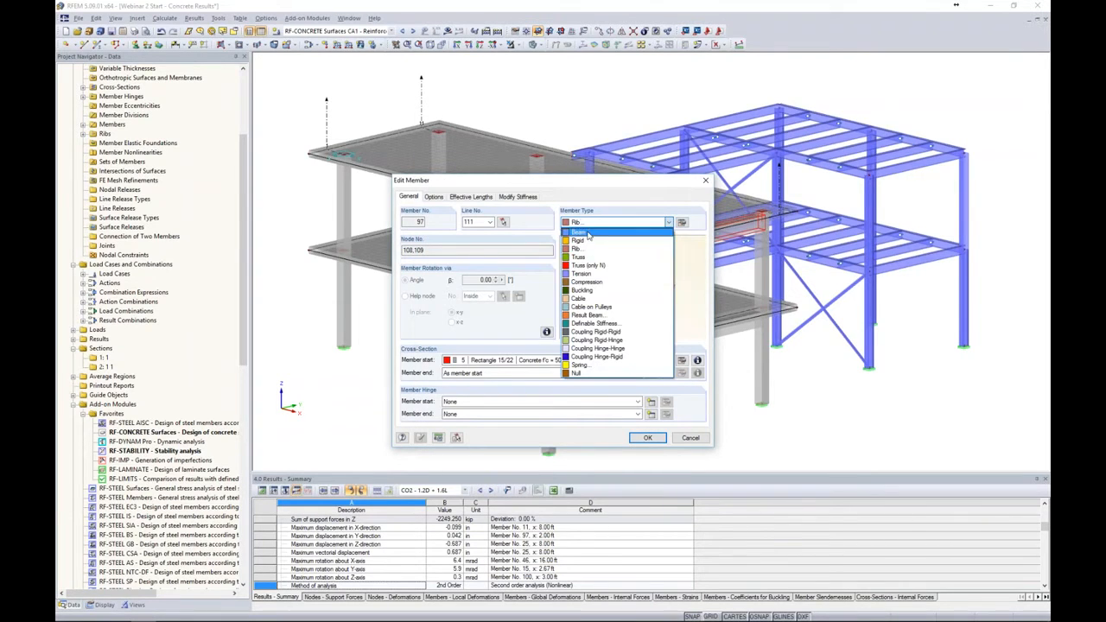
left_click(593, 235)
left_click_drag(585, 184, 377, 154)
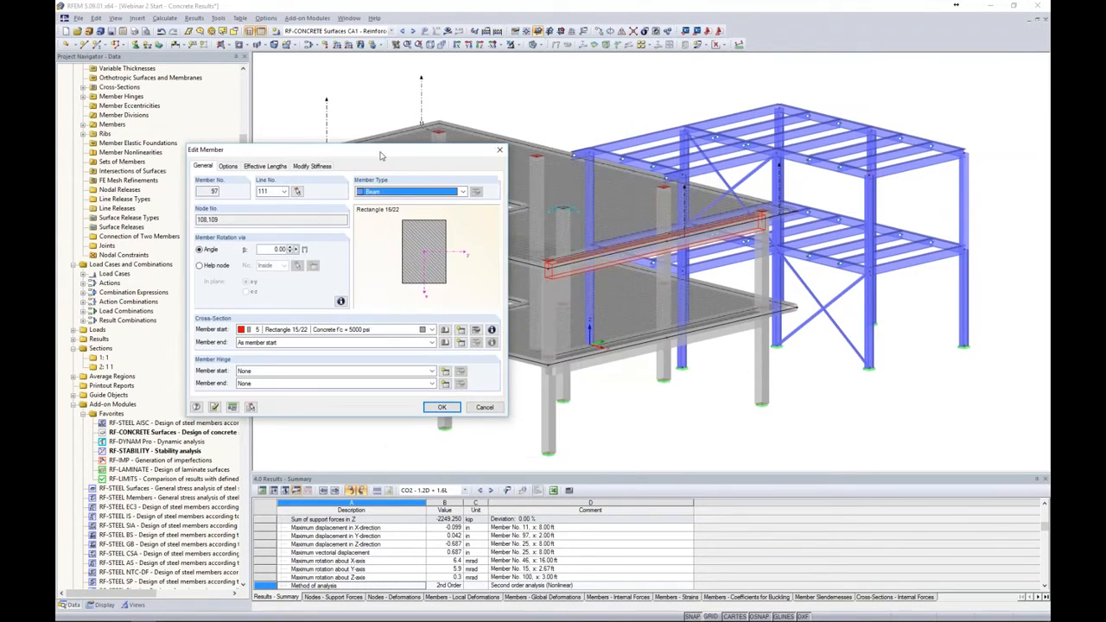
left_click(442, 408)
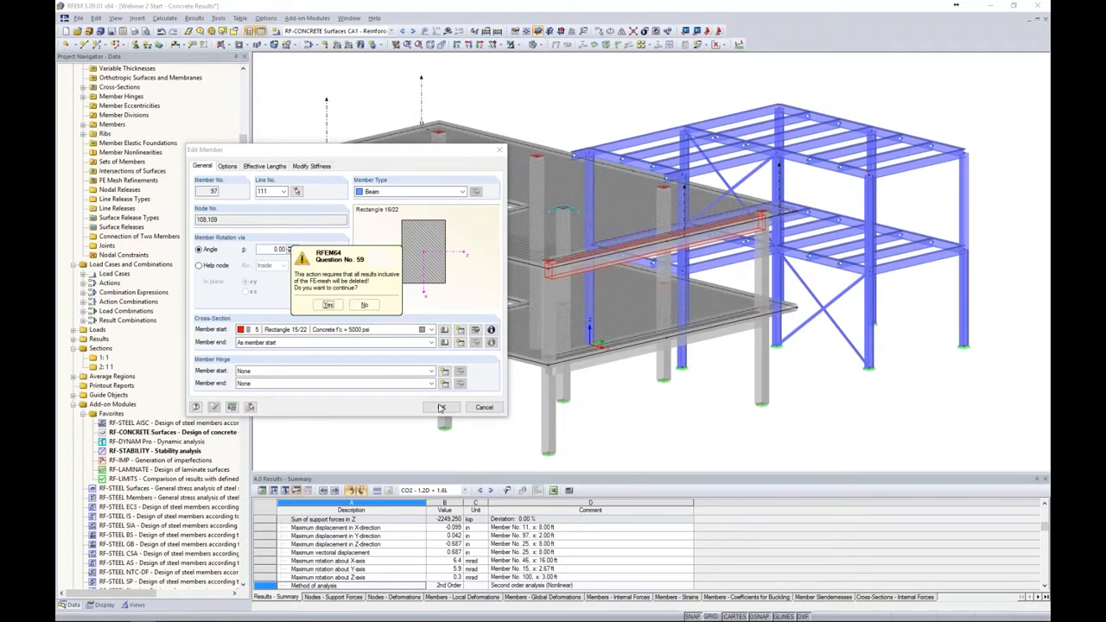
key("Return")
middle_click_drag(525, 386, 733, 326, "ctrl")
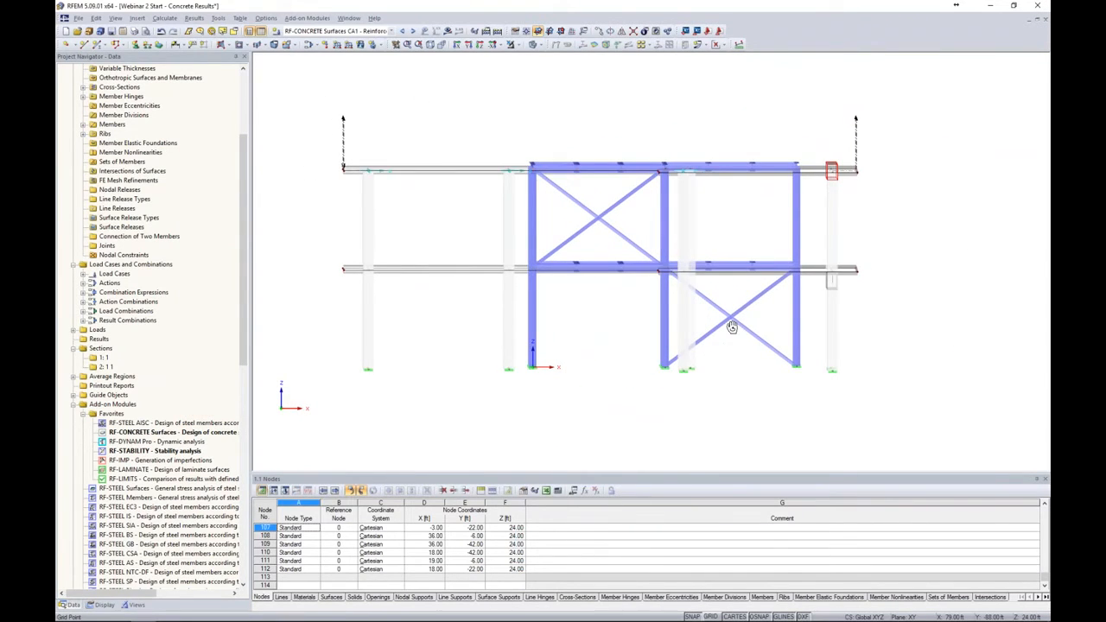
scroll(835, 190, "up", 5)
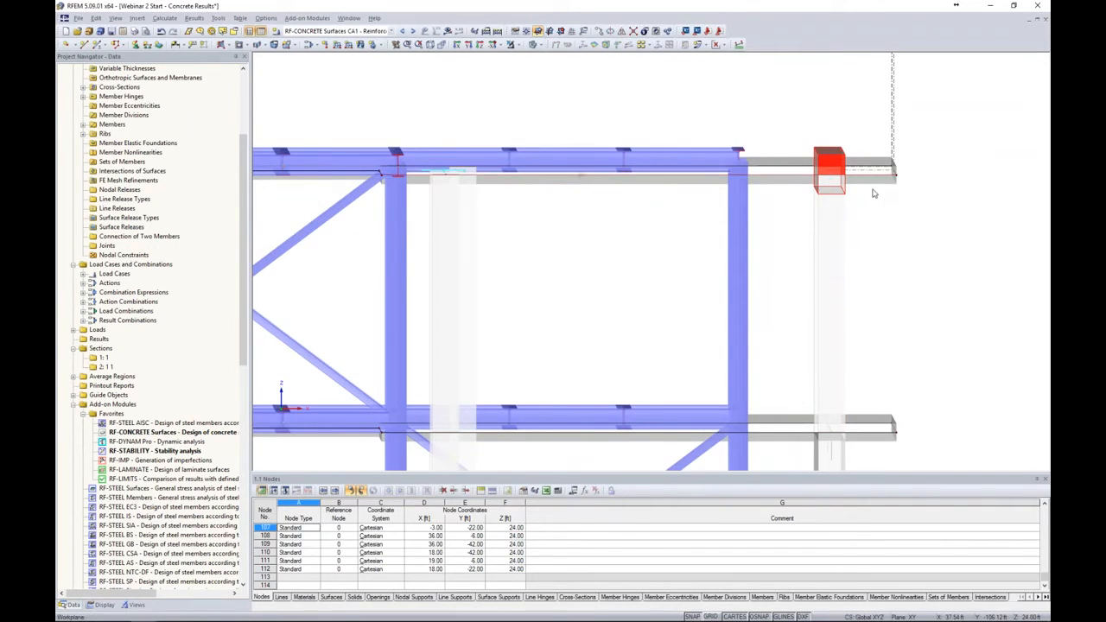
scroll(875, 192, "down", 4)
middle_click_drag(907, 231, 449, 224, "ctrl")
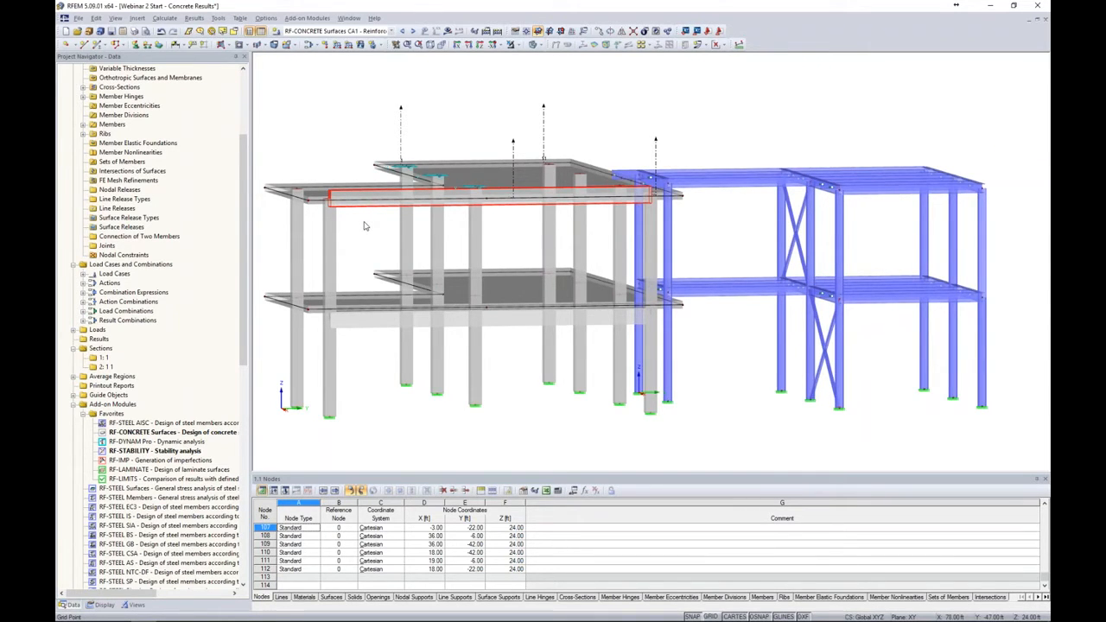
middle_click_drag(373, 226, 379, 231, "ctrl")
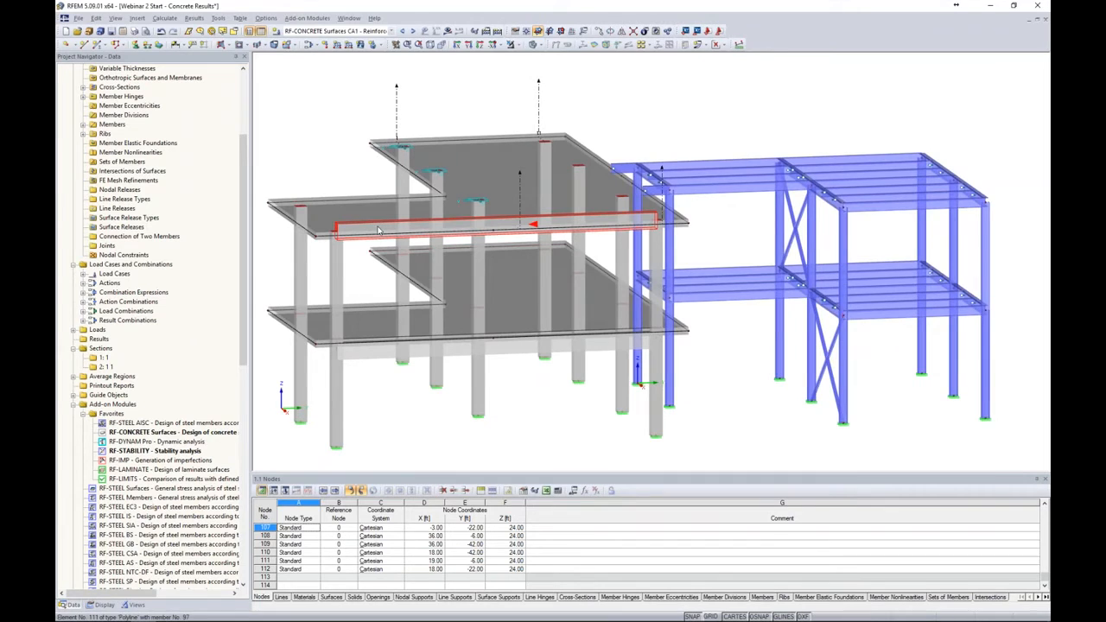
Step: Create a new member eccentricity for the edge beam with the cross-section alignment at the top centre
double_click(378, 230)
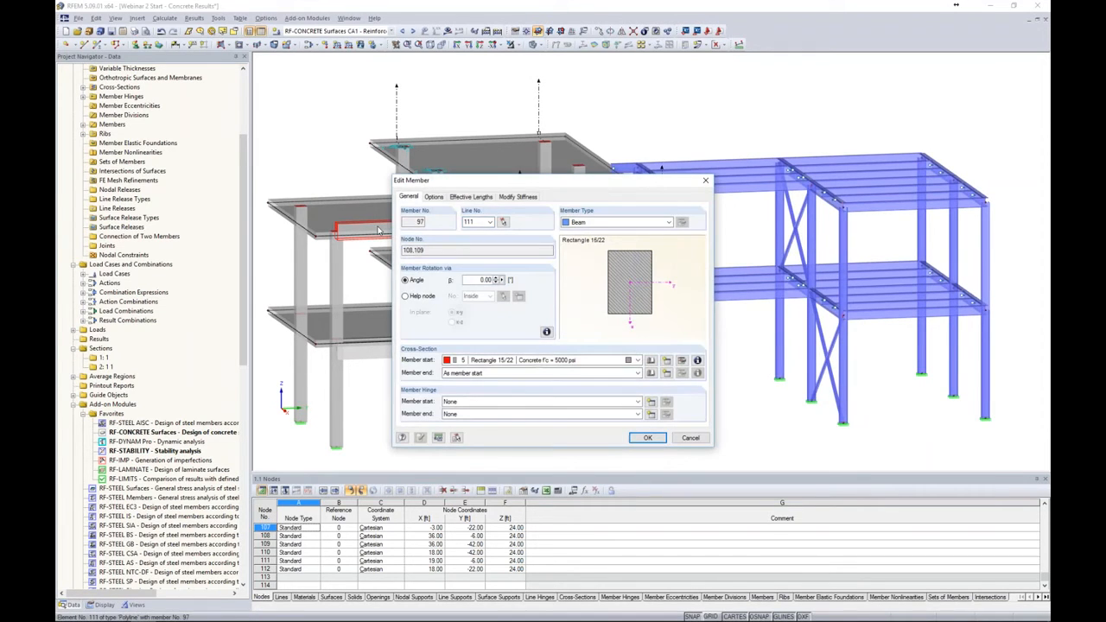
left_click(434, 197)
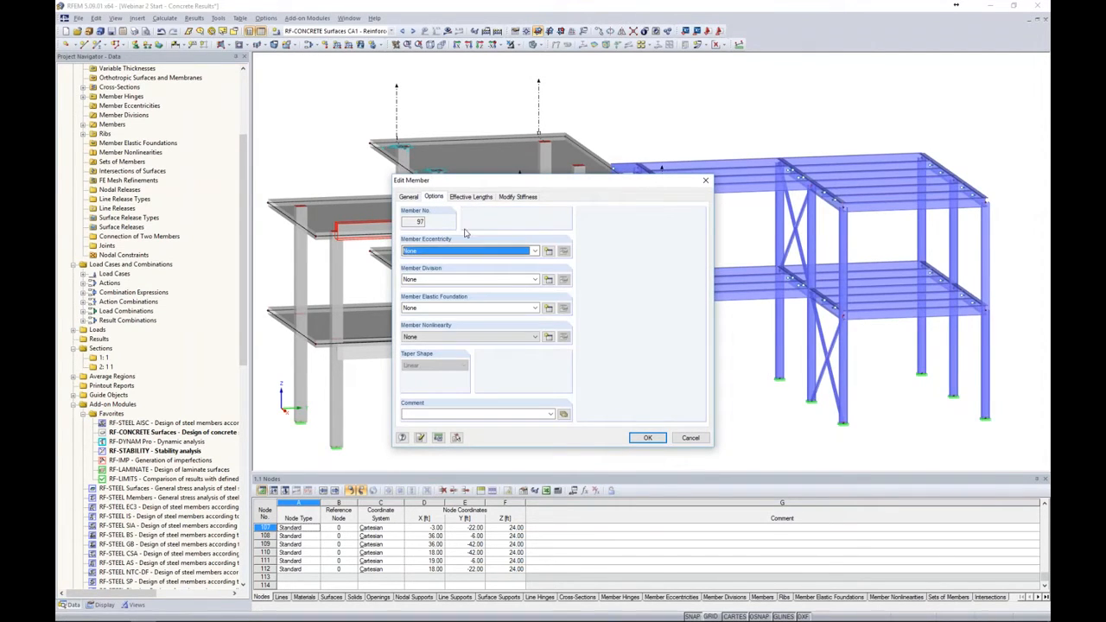
left_click(549, 251)
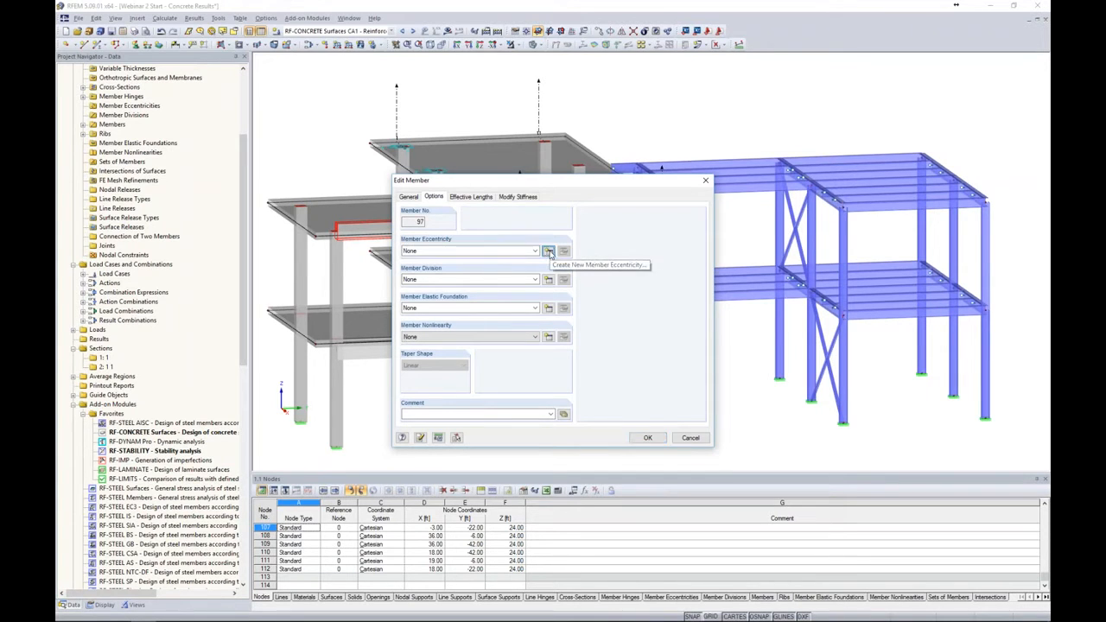
left_click_drag(563, 177, 585, 149)
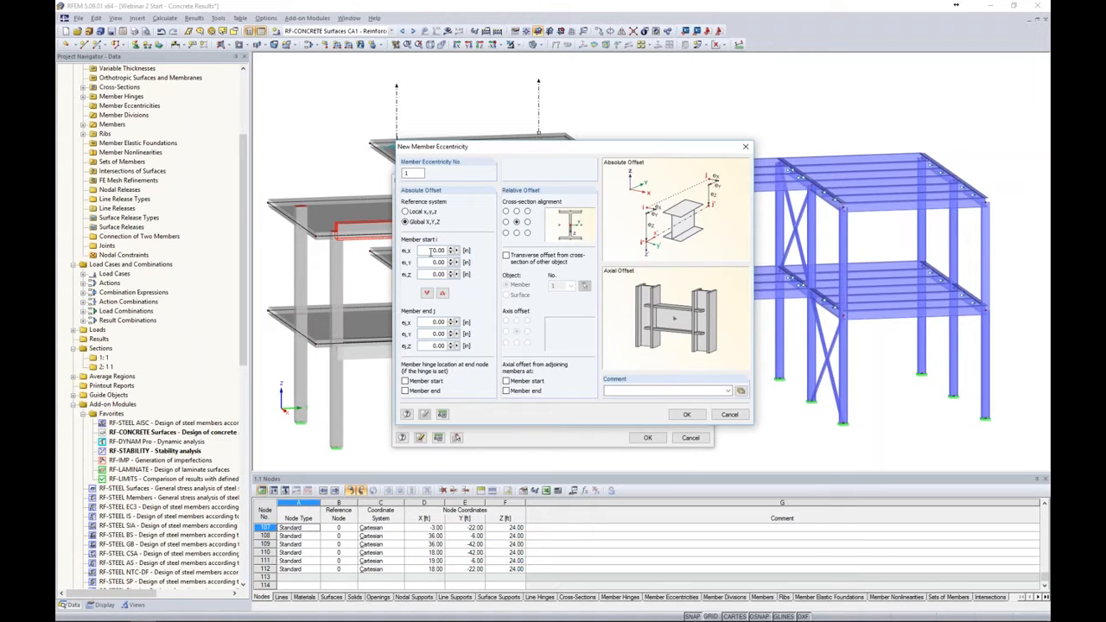
left_click_drag(509, 147, 583, 145)
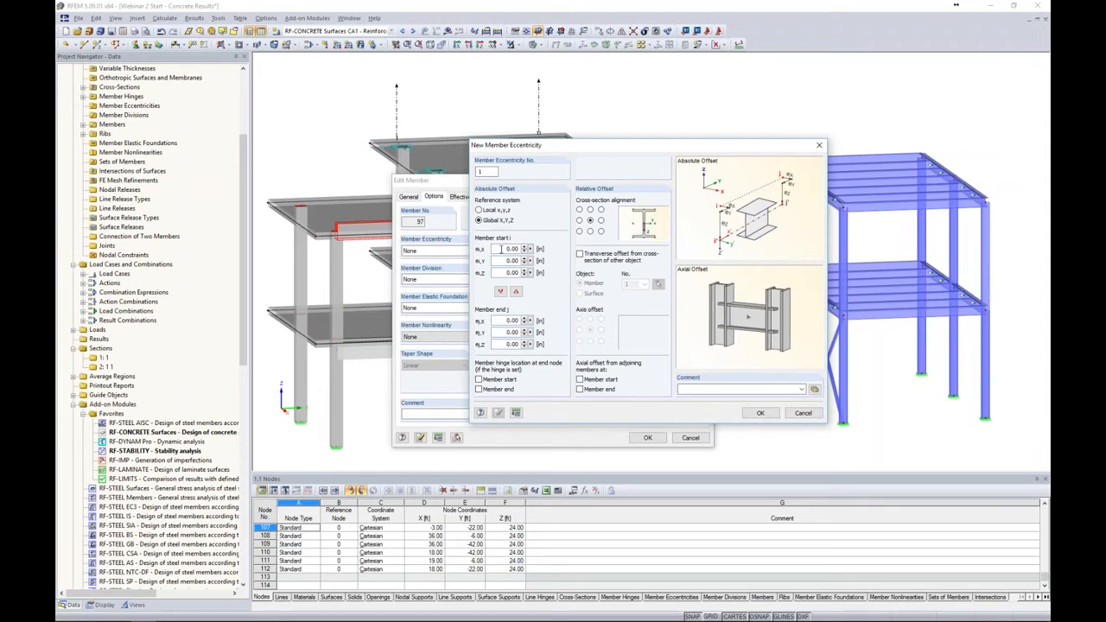
left_click_drag(575, 150, 491, 157)
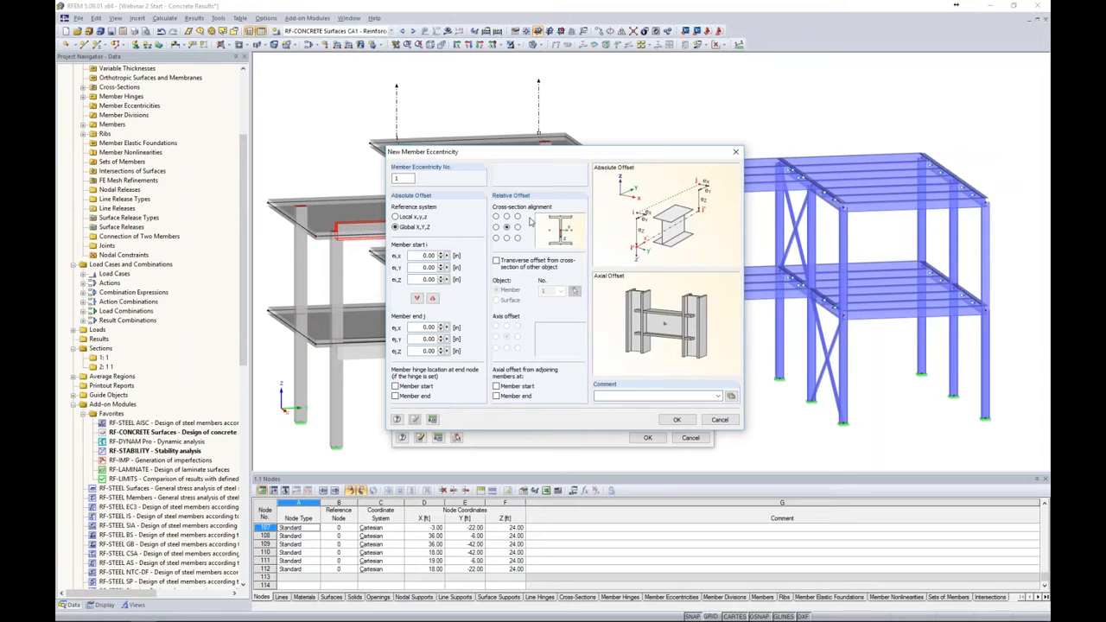
left_click(497, 216)
left_click(517, 217)
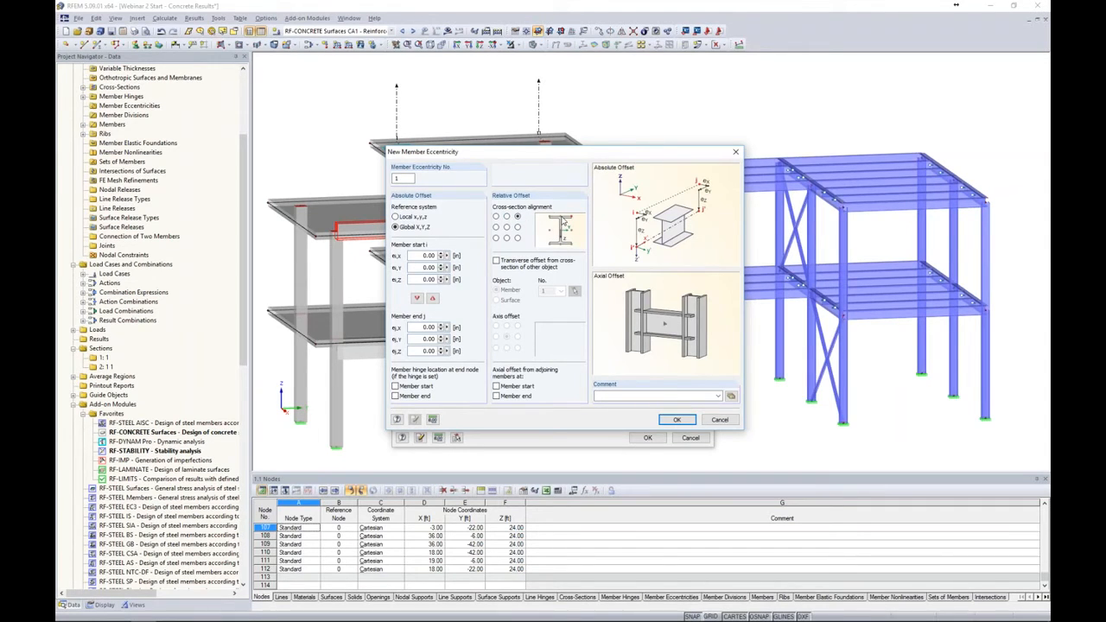
left_click(507, 216)
Step: Offset the edge beam transversely from the bottom face of surface No. 2, apply the eccentricity to the member and check its placement
left_click(498, 261)
left_click(496, 300)
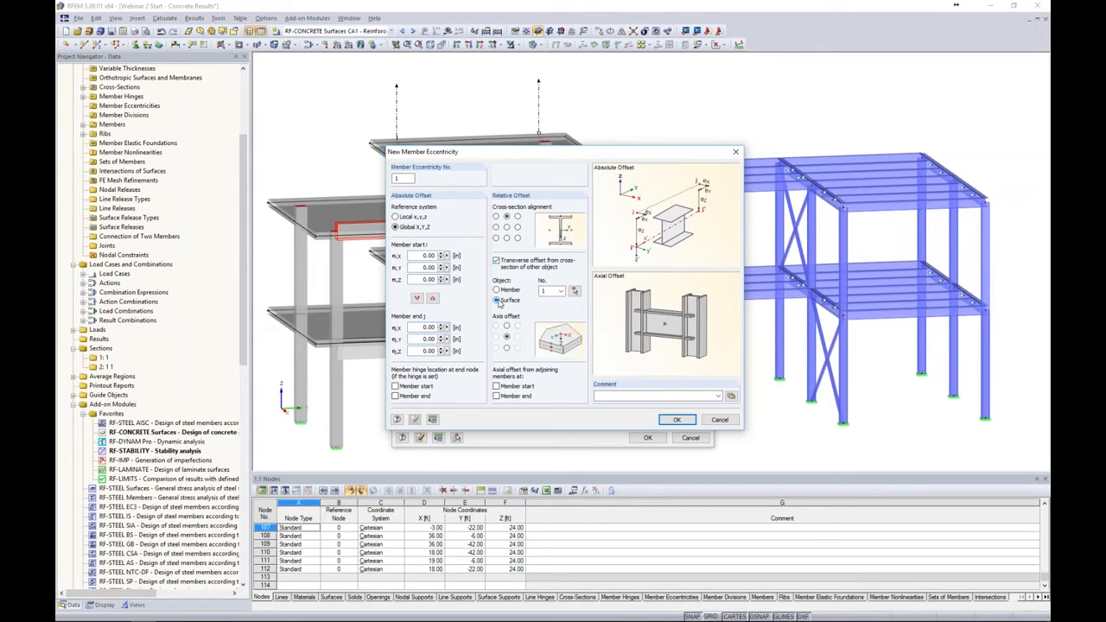
left_click(577, 294)
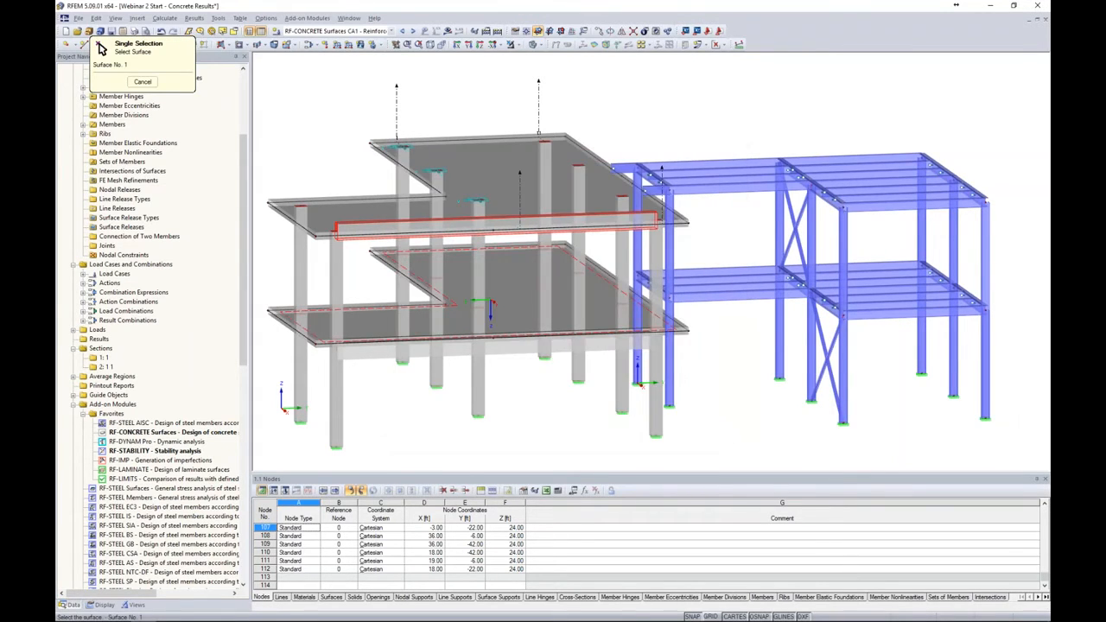
left_click(605, 380)
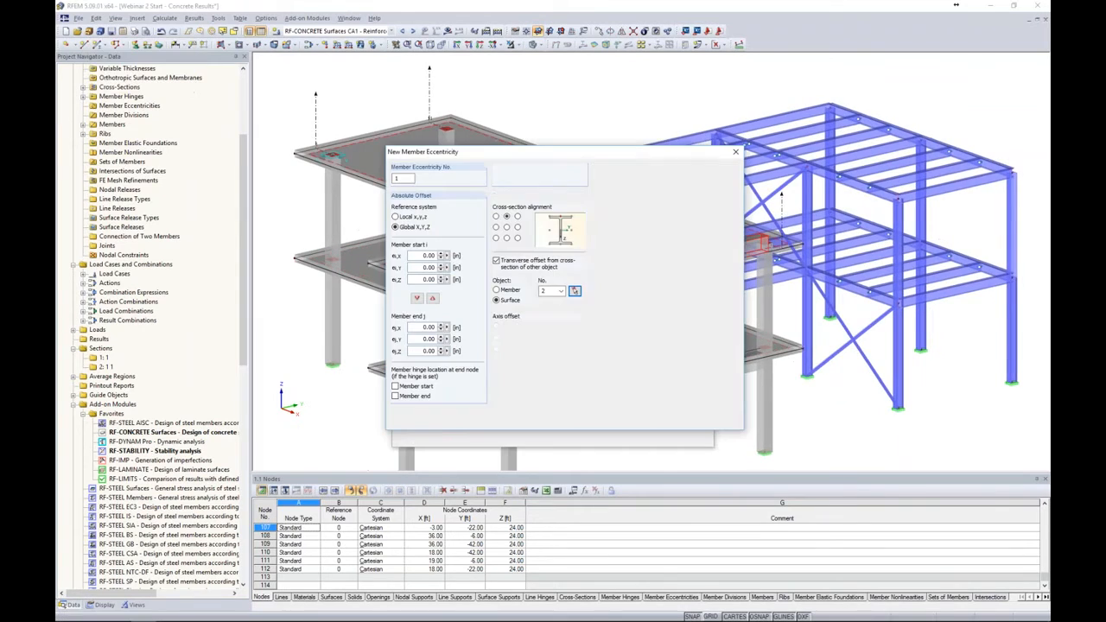
left_click(507, 348)
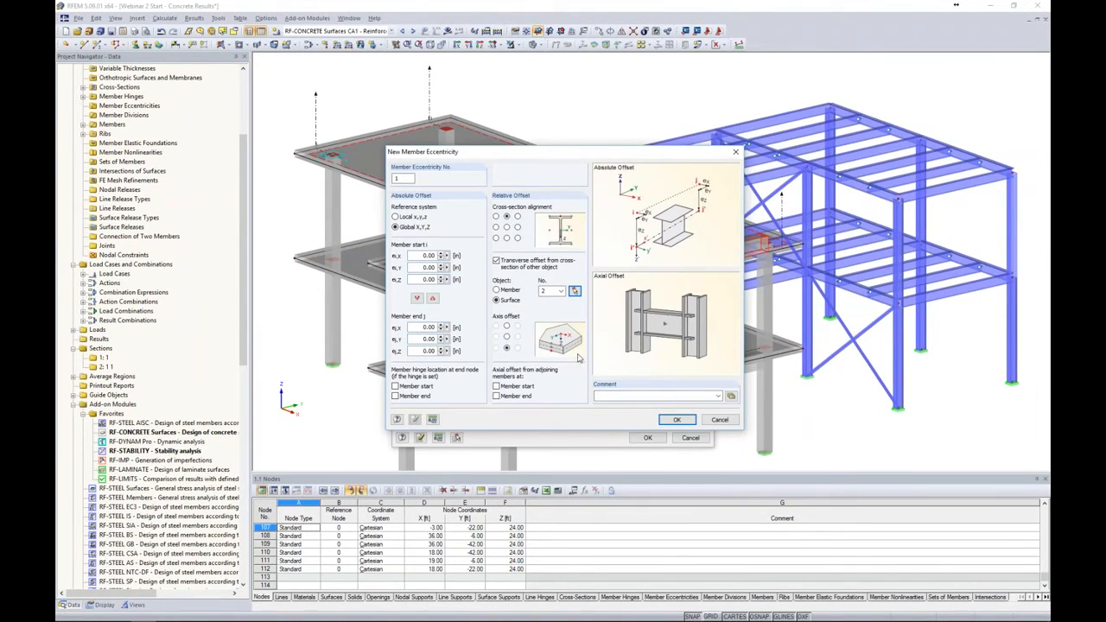
left_click(675, 420)
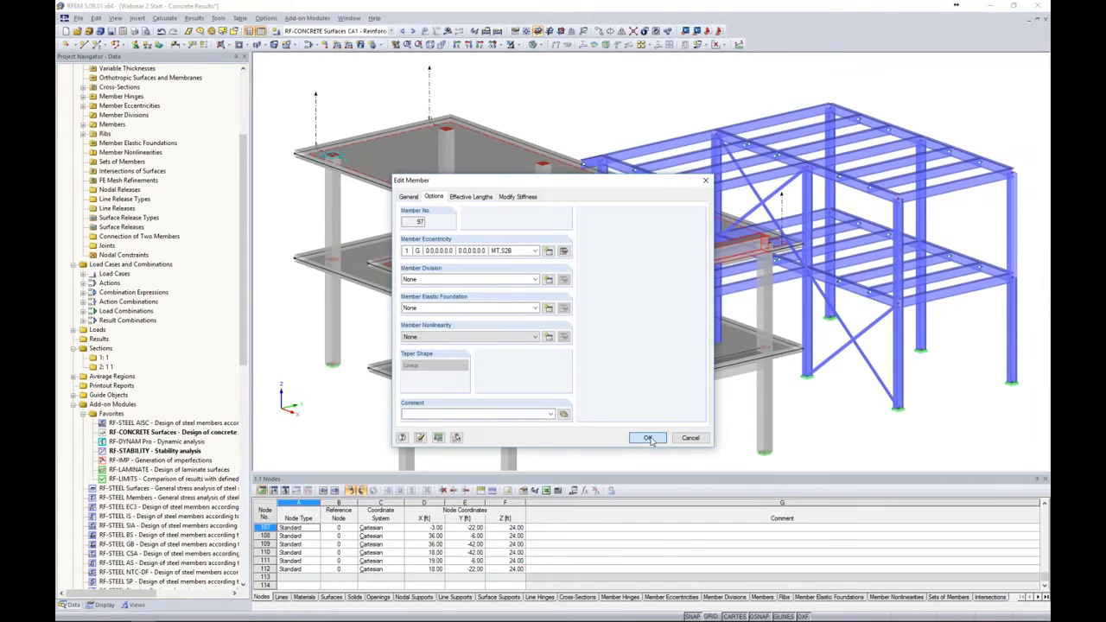
left_click(647, 437)
middle_click_drag(646, 434, 641, 373, "ctrl")
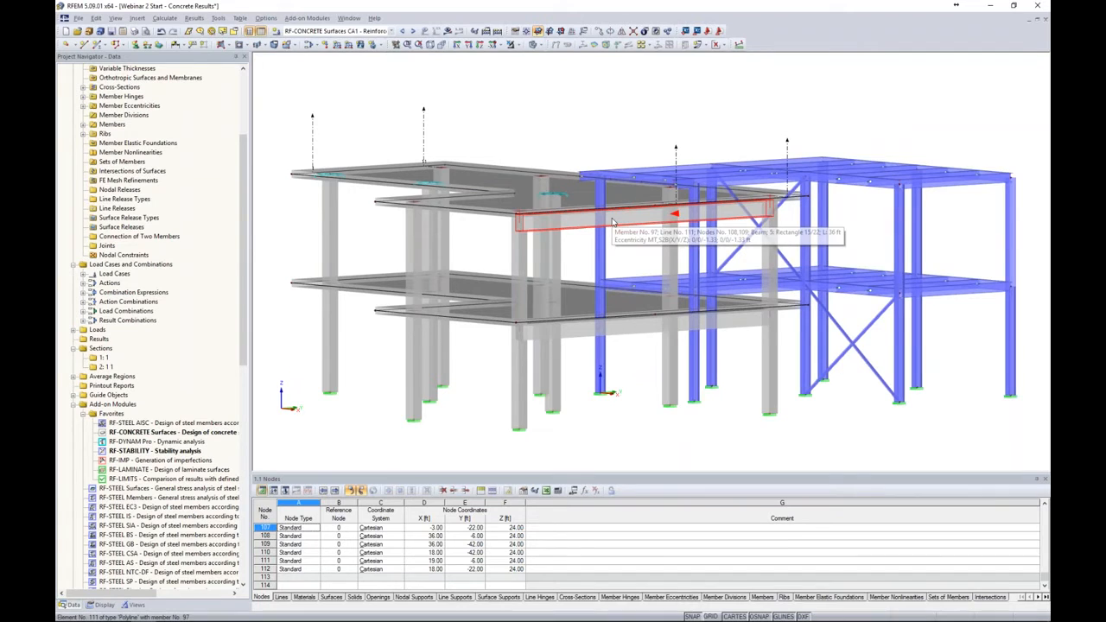
scroll(613, 222, "down", 2)
middle_click_drag(650, 255, 456, 230, "ctrl")
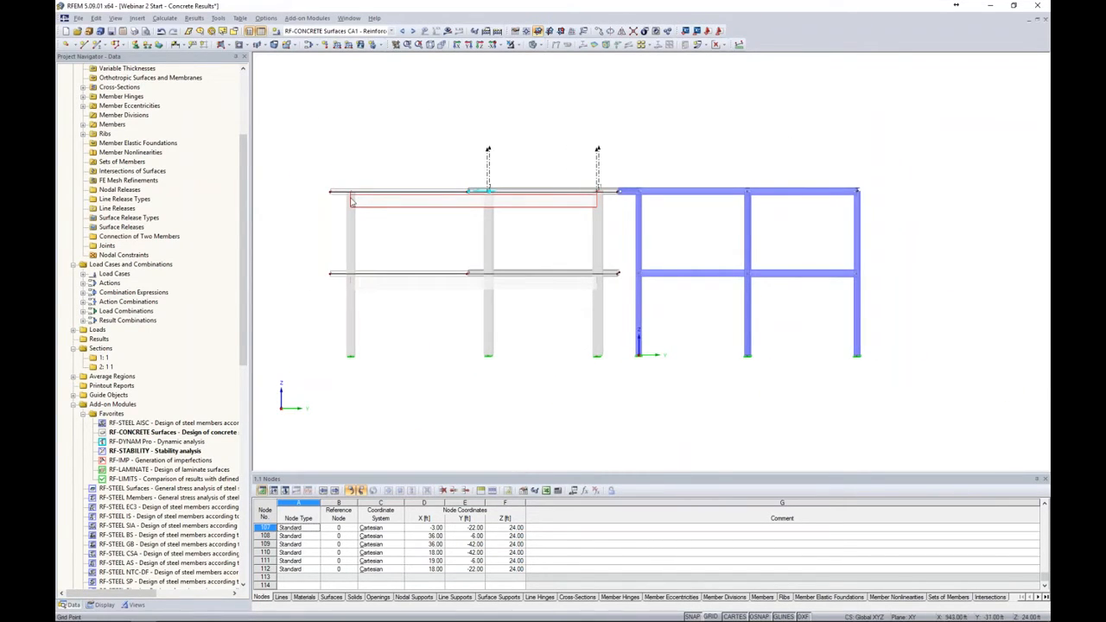
Step: Restore the saved Top Slab view and render it as a transparent solid model
left_click(136, 605)
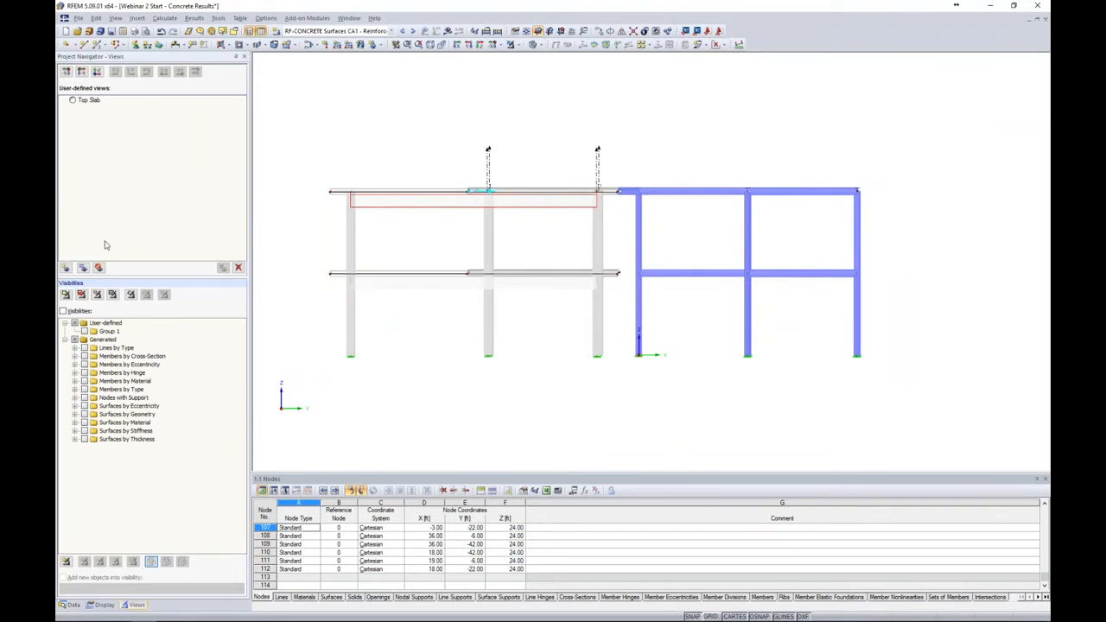
double_click(87, 100)
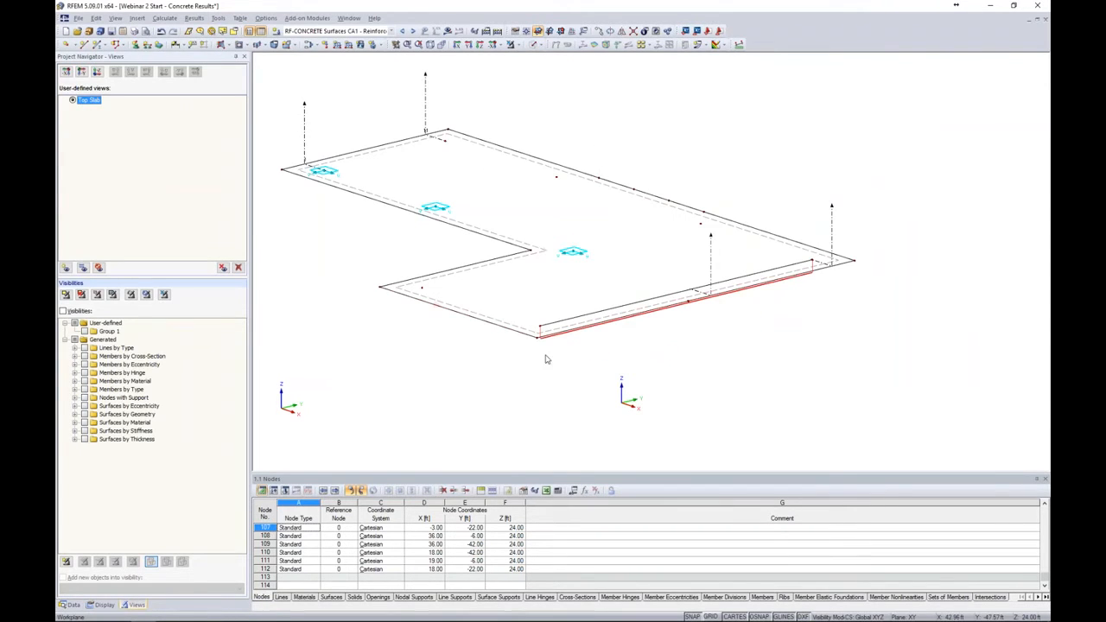
left_click(536, 45)
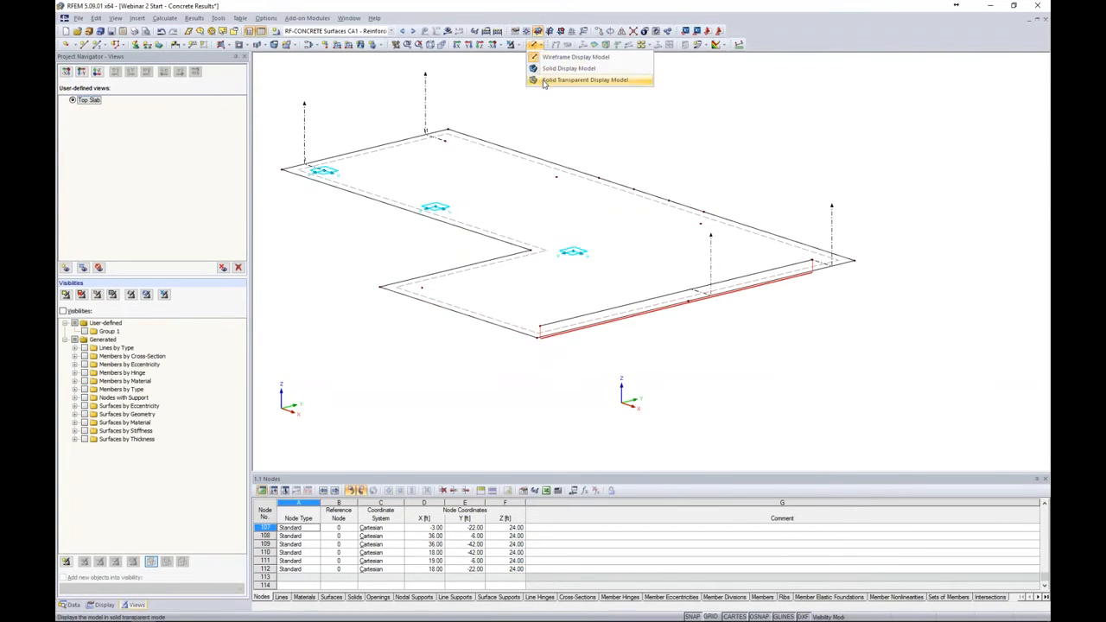
left_click(545, 82)
middle_click_drag(740, 164, 741, 134, "ctrl")
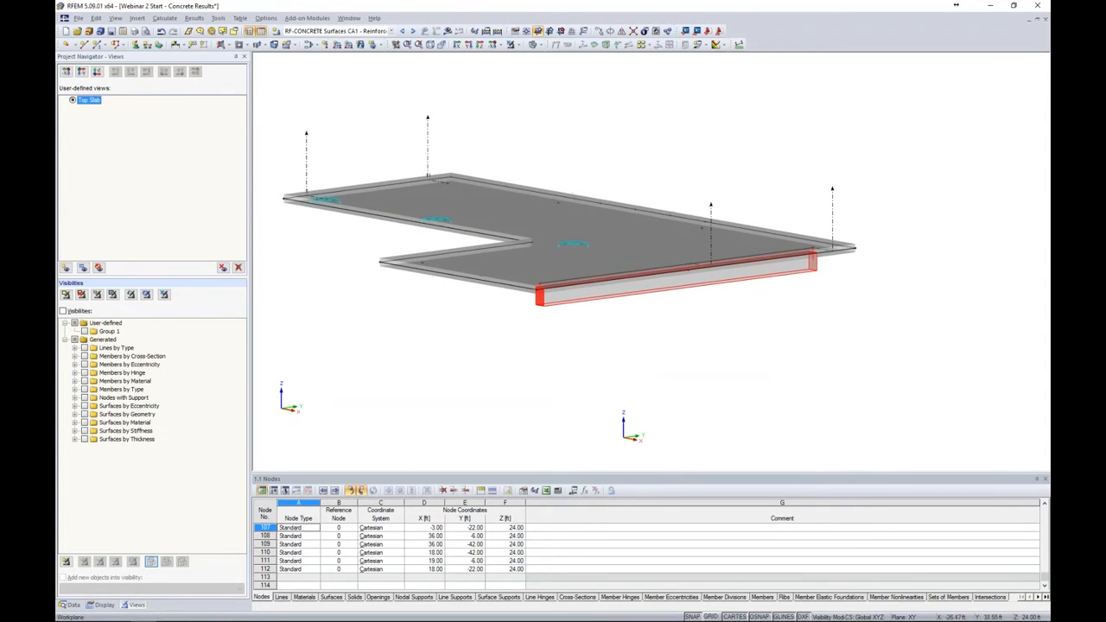
Step: Switch the top slab to the wireframe display model and examine the eccentric beam line relative to the slab line
left_click(542, 49)
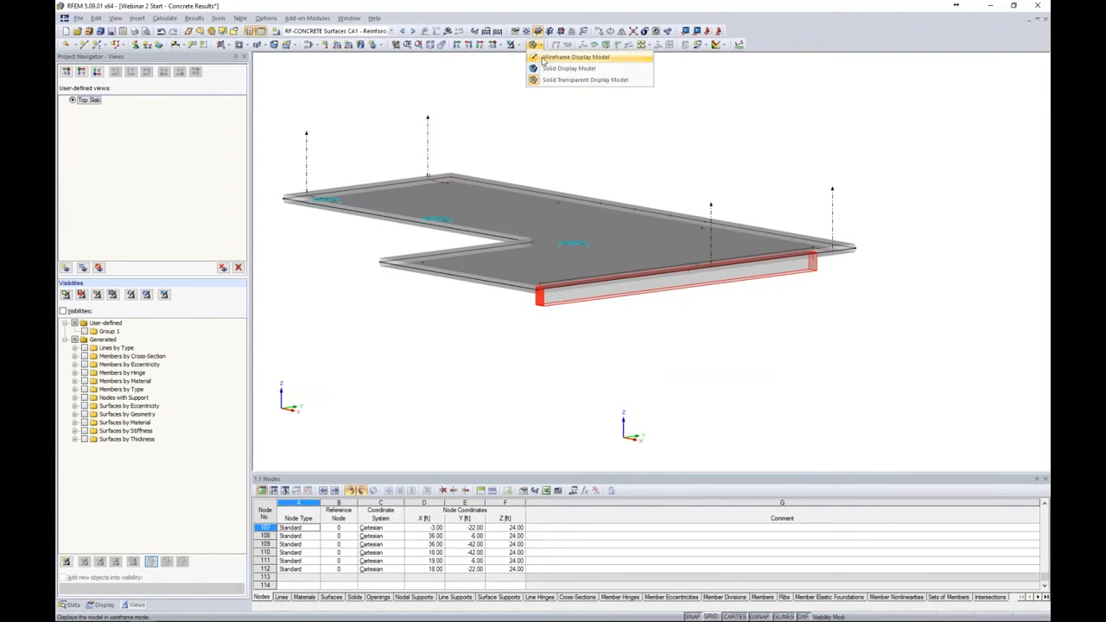
left_click(562, 57)
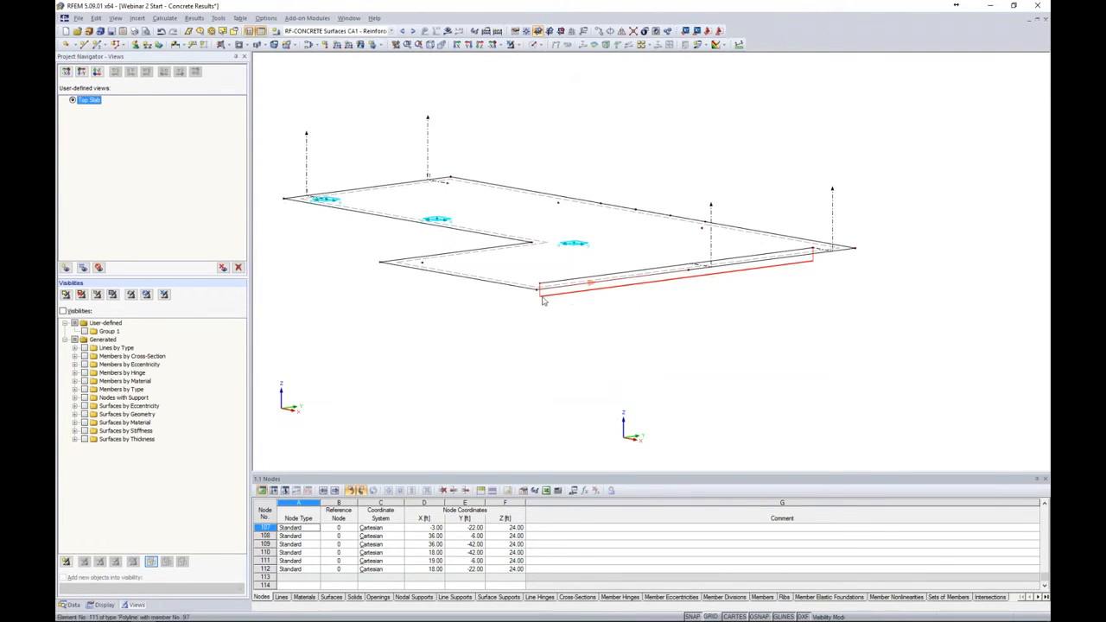
mouse_move(661, 287)
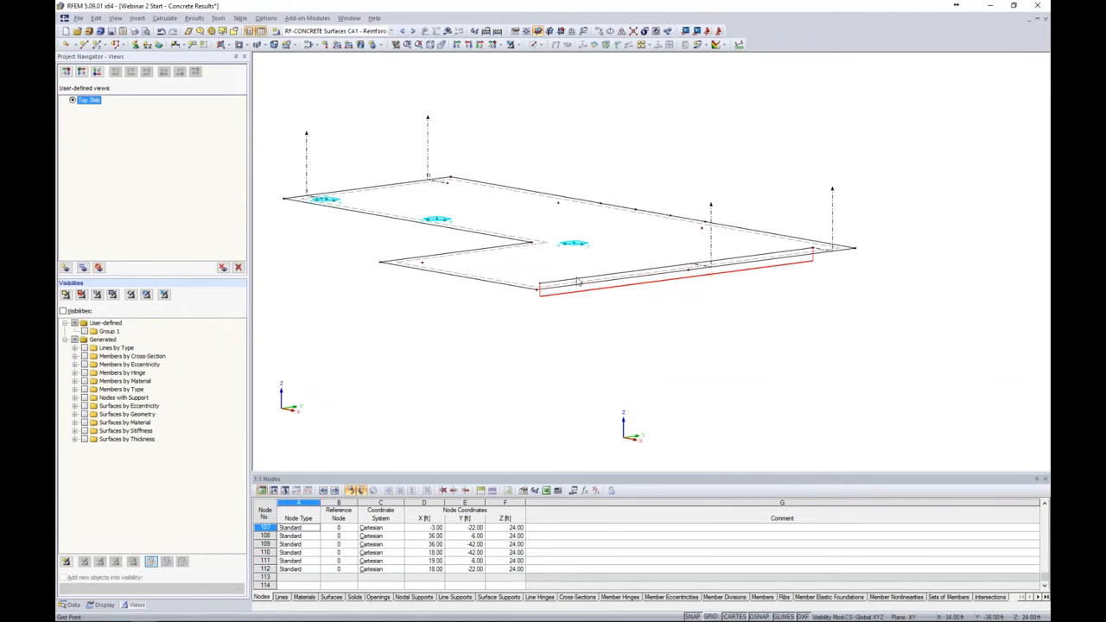
scroll(617, 285, "up", 4)
scroll(617, 284, "up", 1)
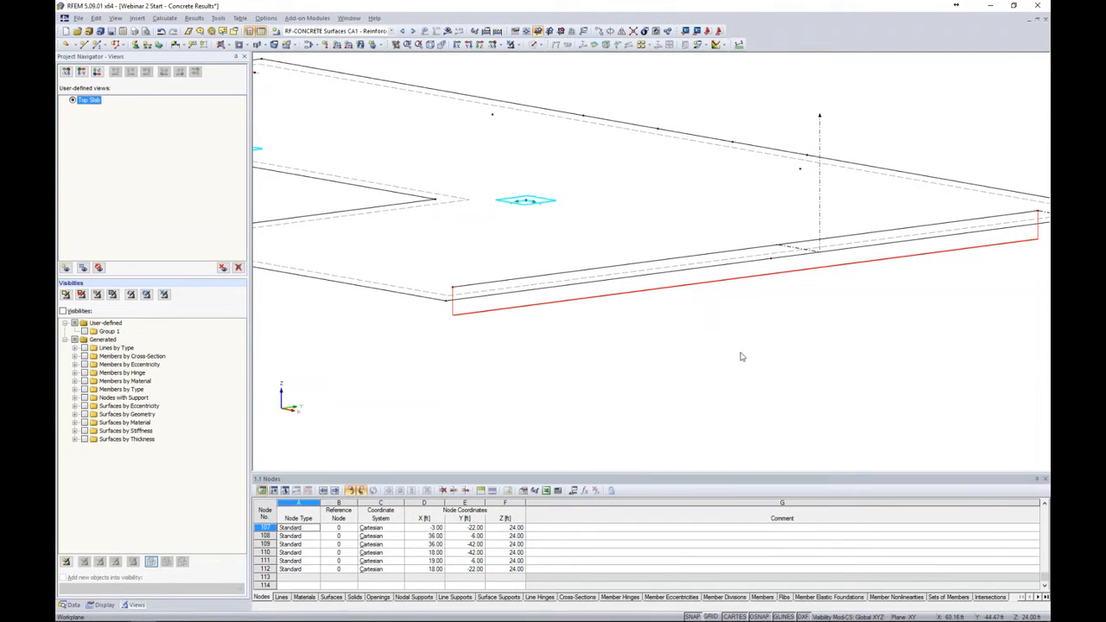
scroll(677, 333, "down", 2)
scroll(674, 334, "down", 2)
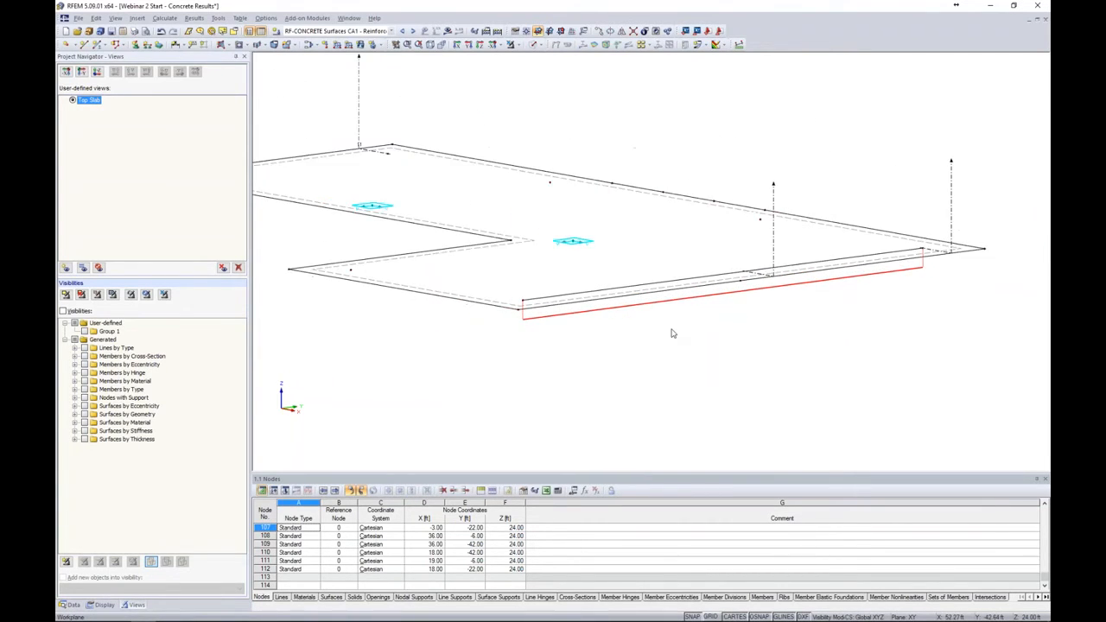
middle_click_drag(673, 333, 657, 447, "ctrl")
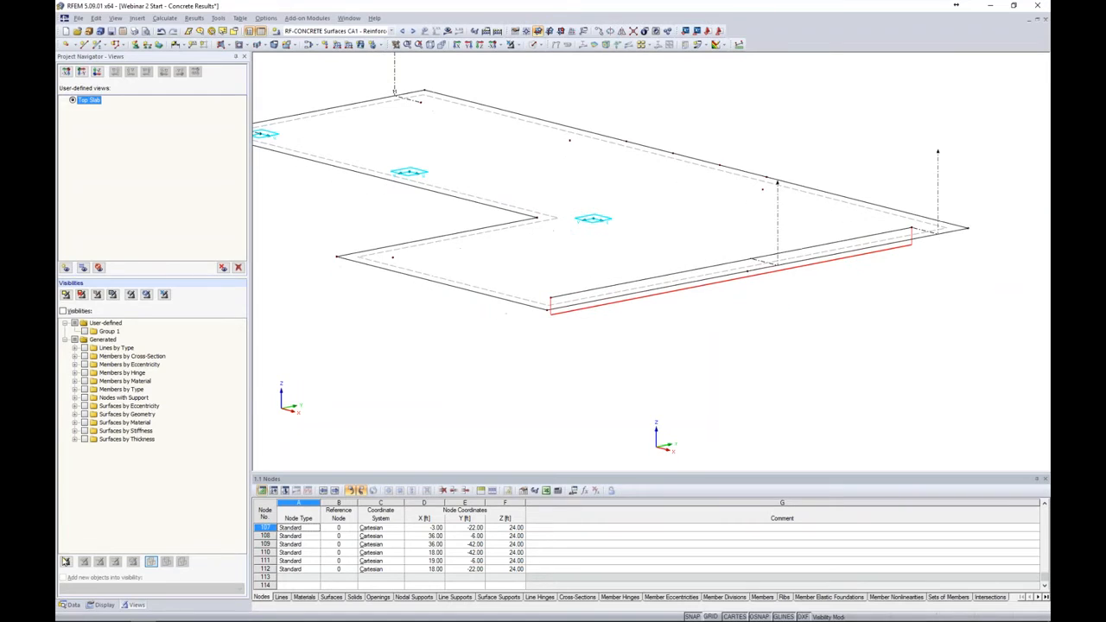
Step: Start a new line release on line No. 111 along the top slab's beam edge and open a new line release type
left_click(73, 604)
scroll(149, 335, "up", 5)
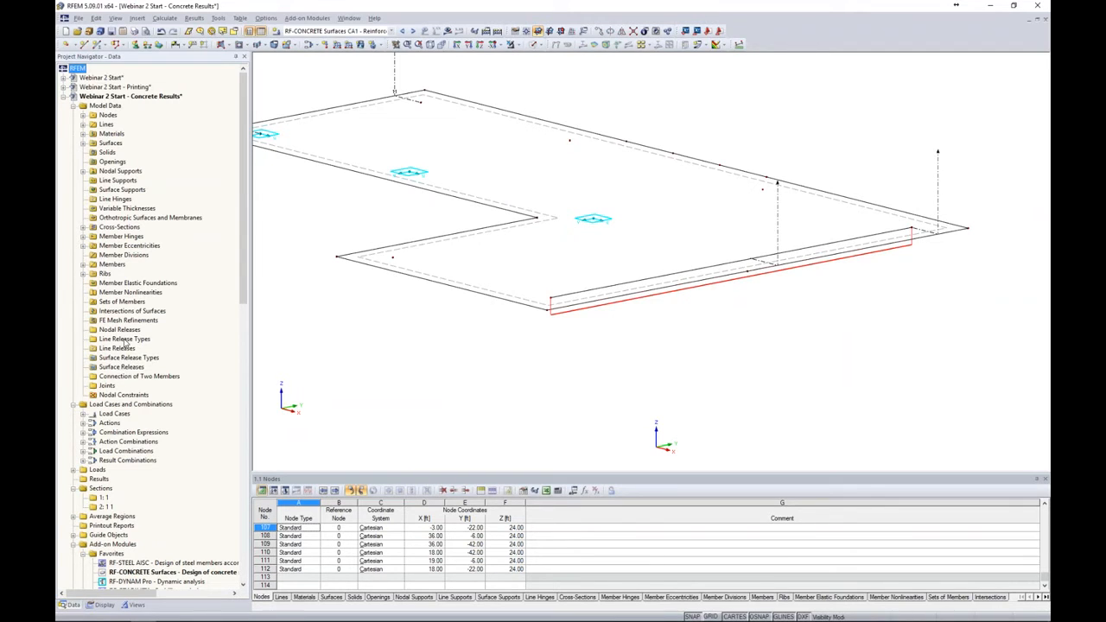
right_click(120, 348)
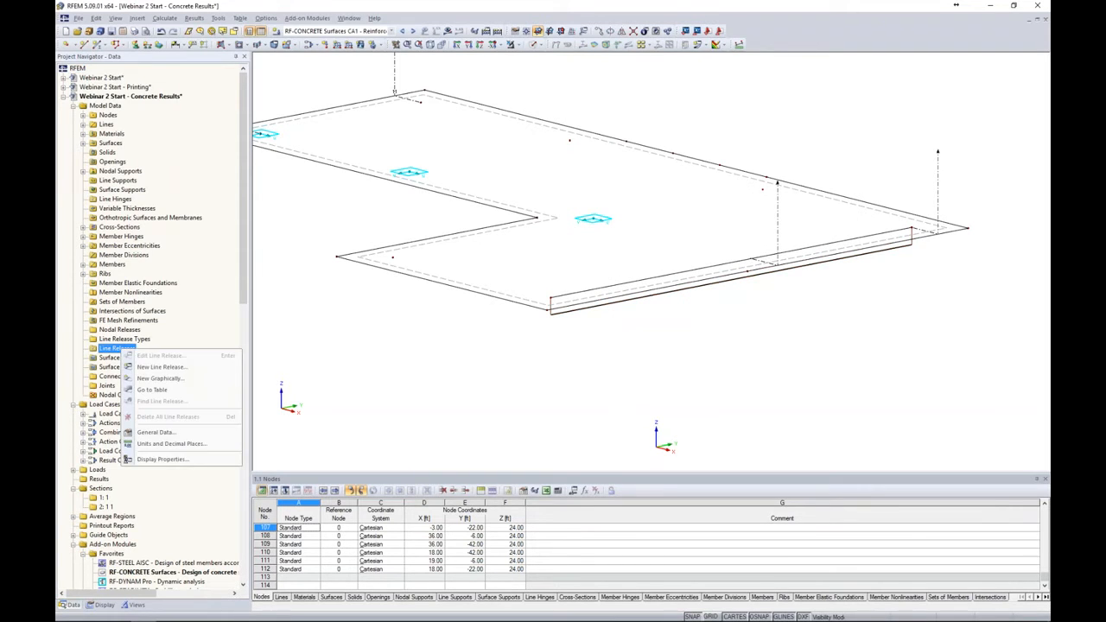
left_click(156, 369)
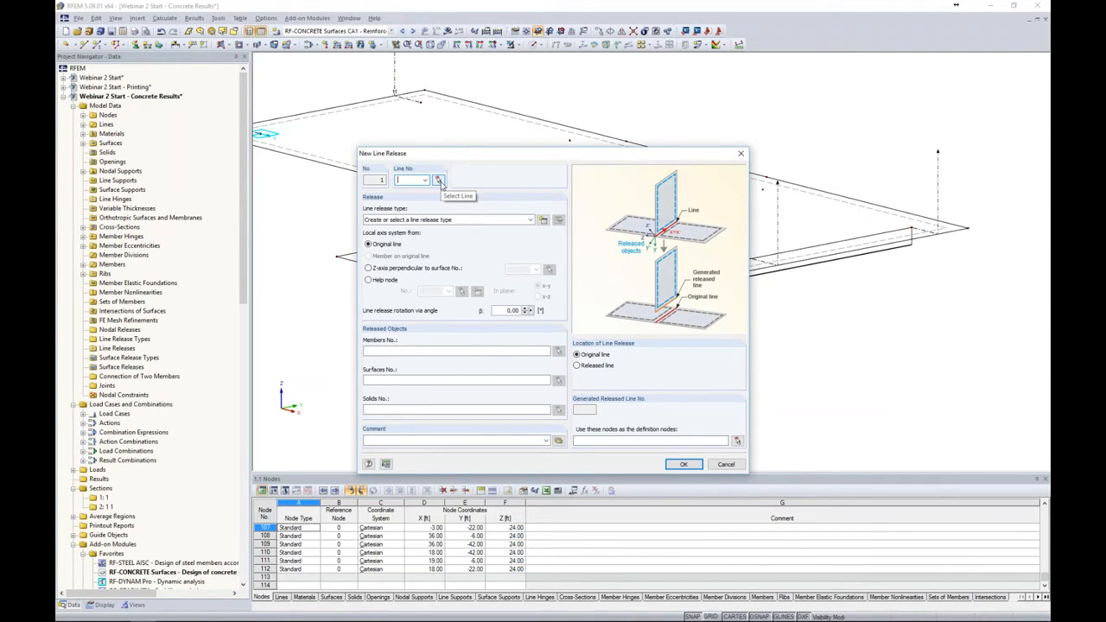
left_click(438, 182)
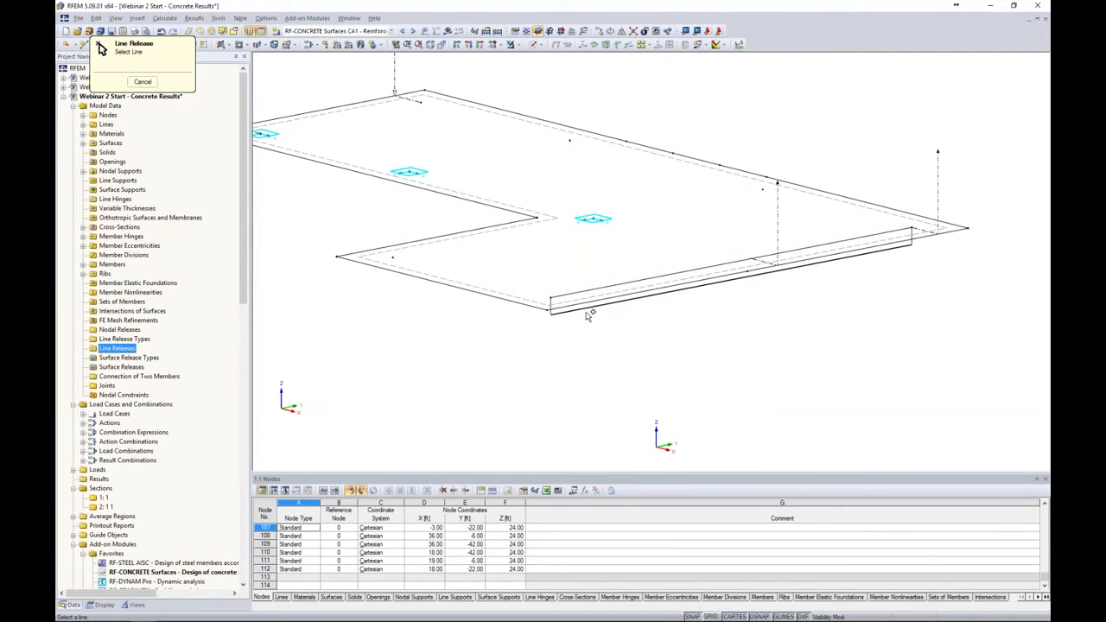
scroll(581, 313, "up", 2)
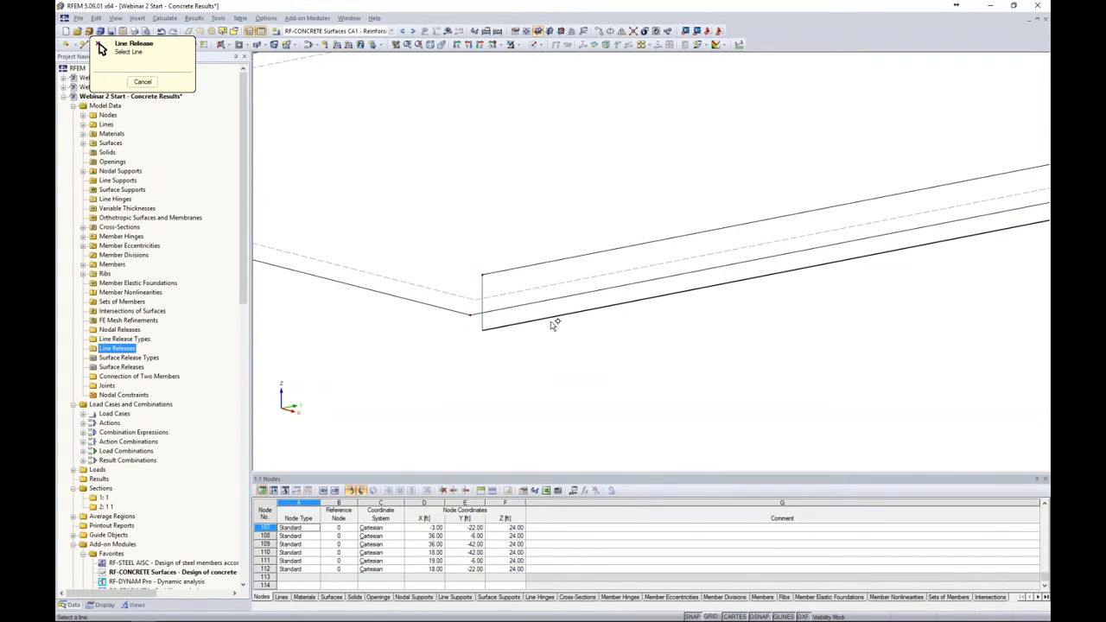
left_click(548, 268)
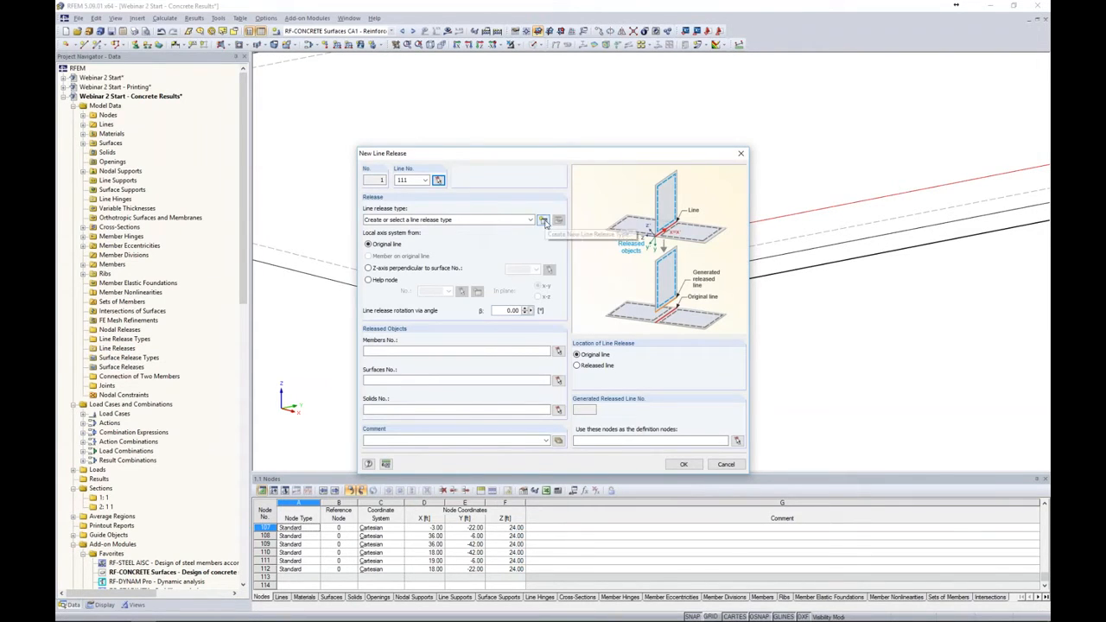
left_click(545, 221)
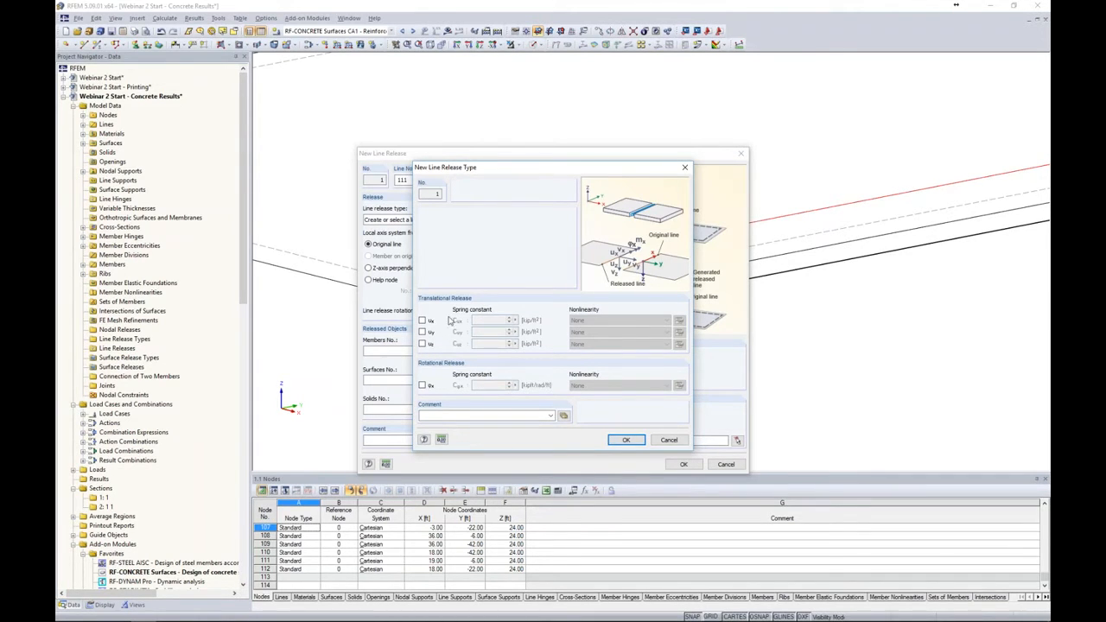
Step: Try a ux translational release with the Friction vy nonlinearity and inspect its friction settings
left_click(422, 320)
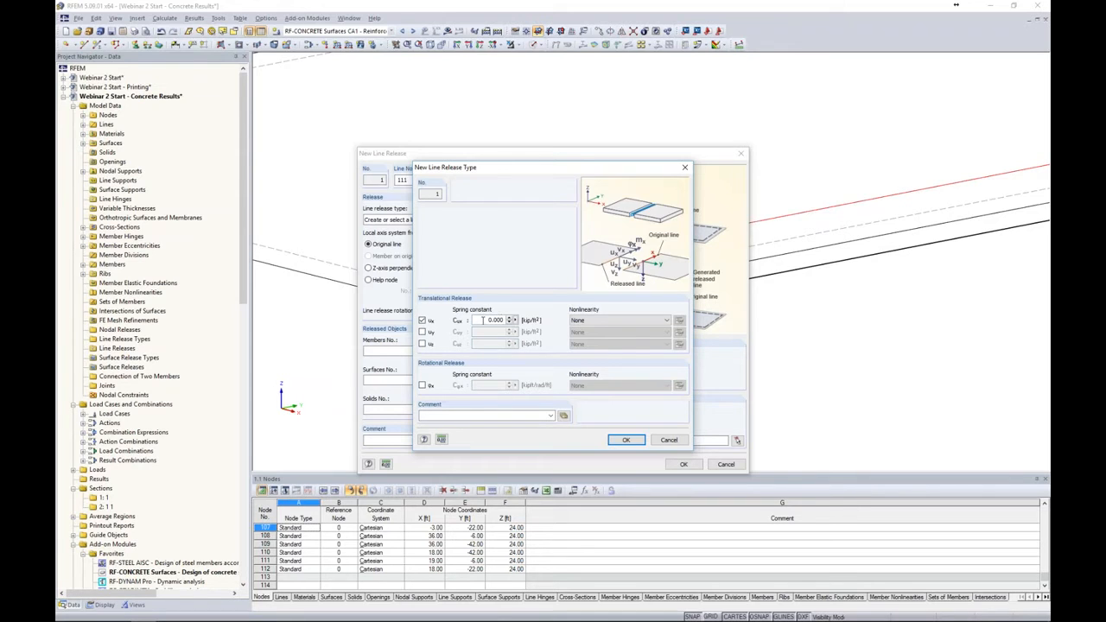
left_click(615, 321)
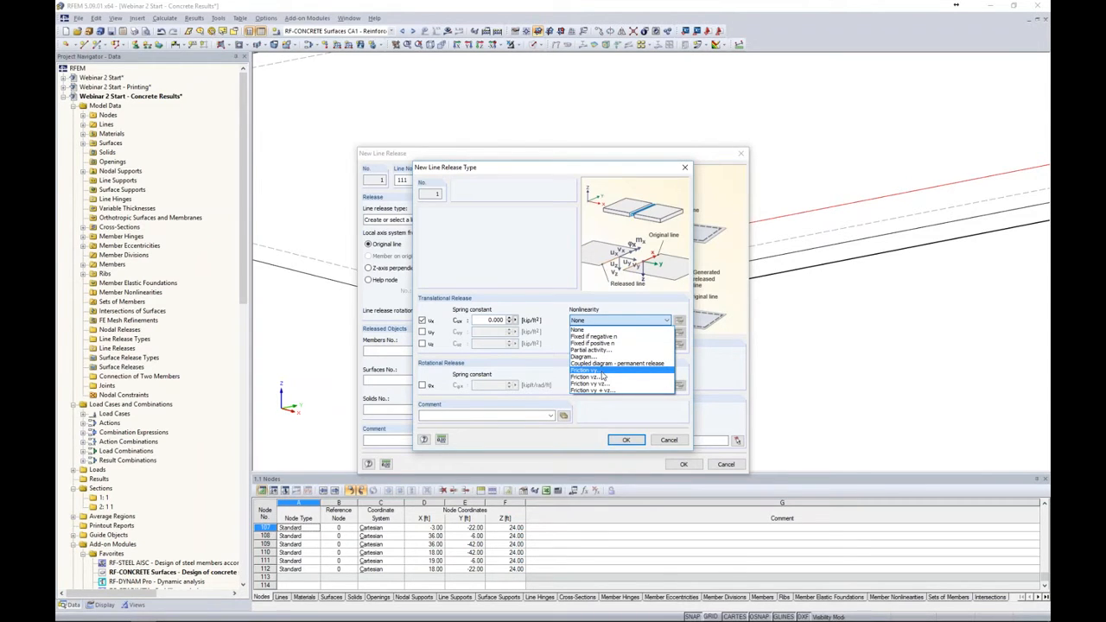
left_click(602, 371)
left_click(682, 323)
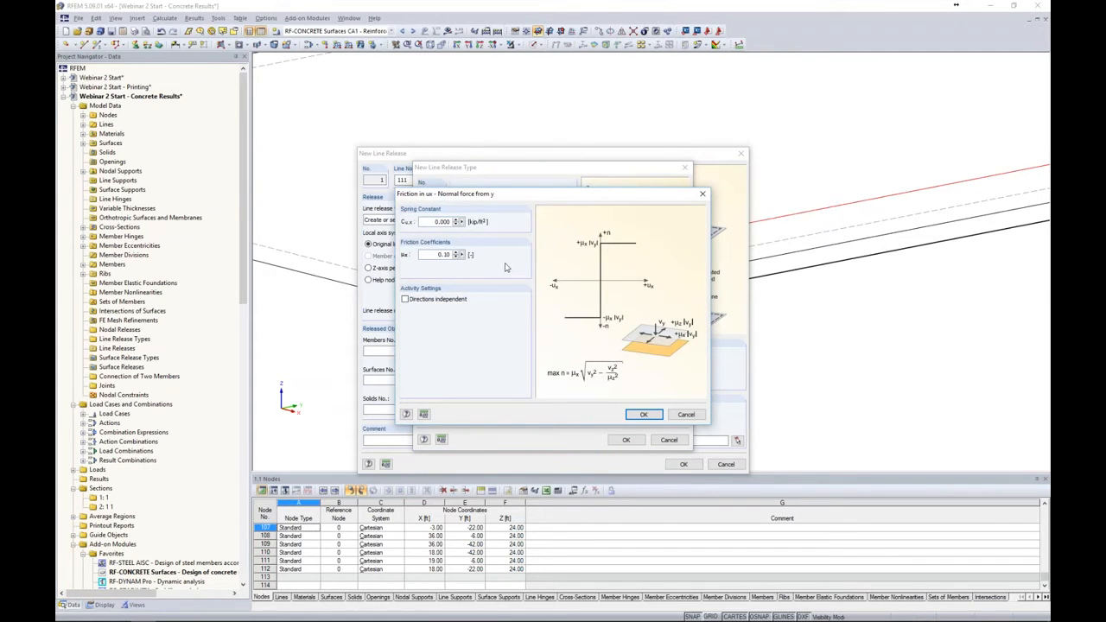
left_click(686, 416)
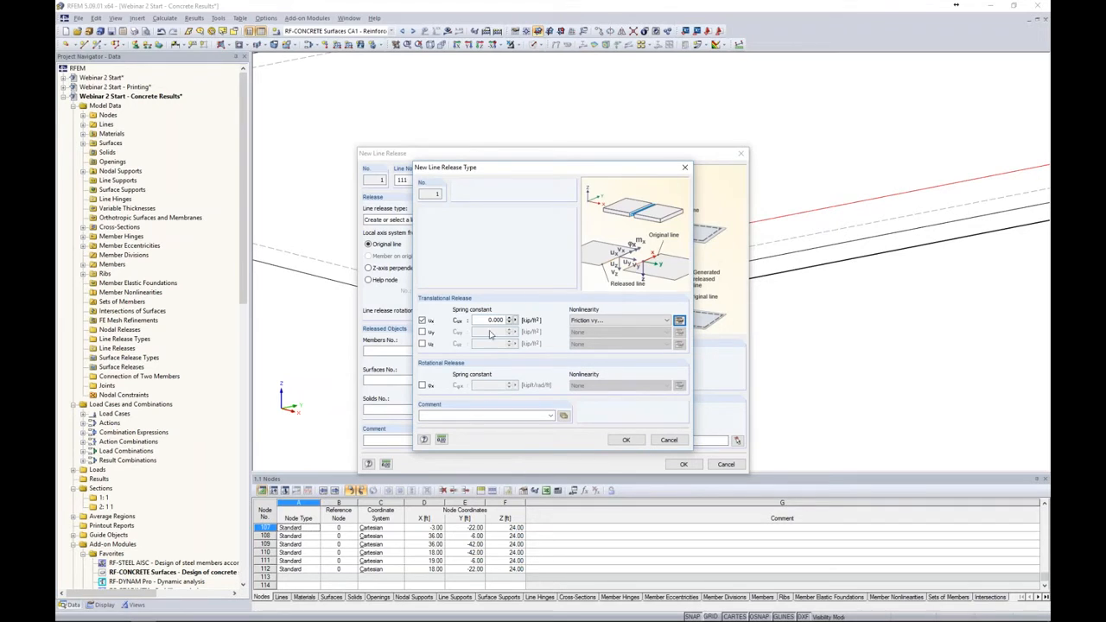
left_click(430, 321)
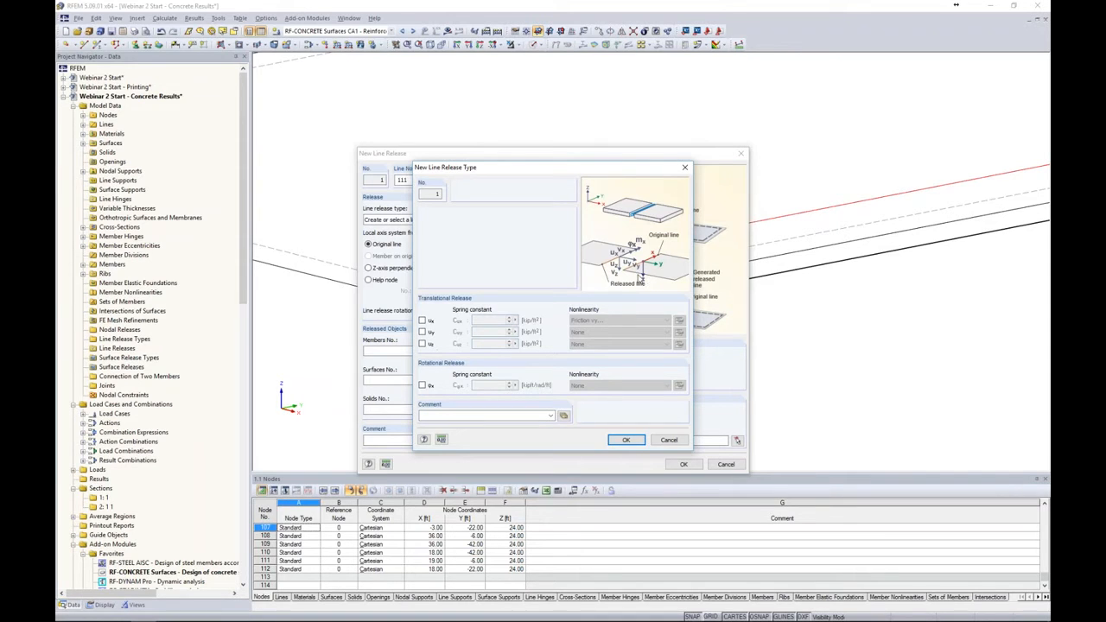
Step: Release only the rotation φx in the release type and create the line release with surface No. 2 as the released object
left_click(422, 386)
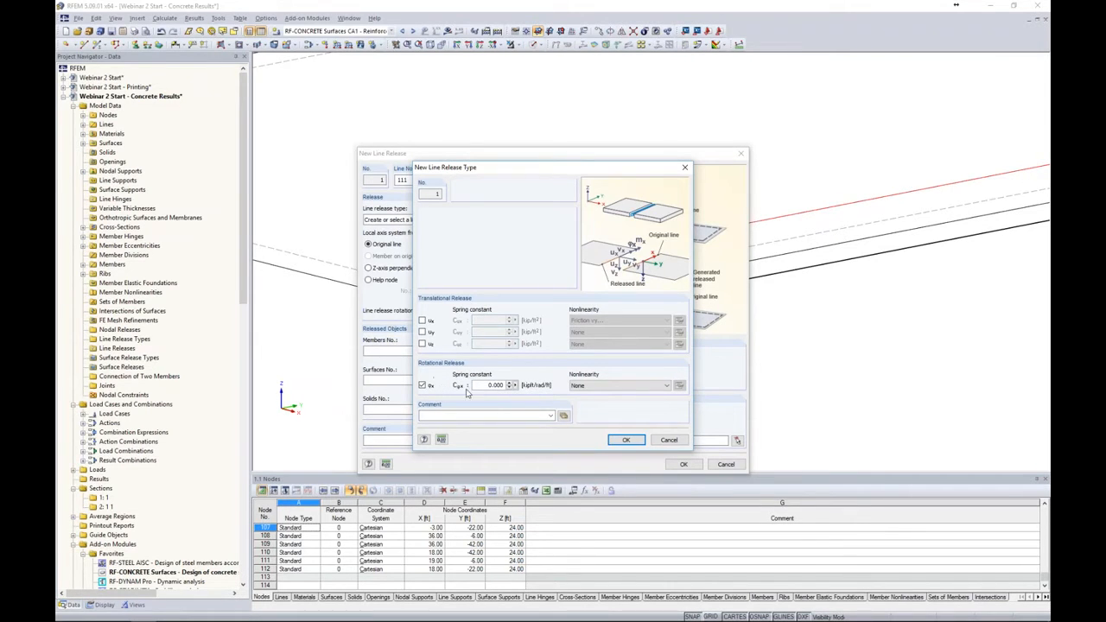
left_click(625, 440)
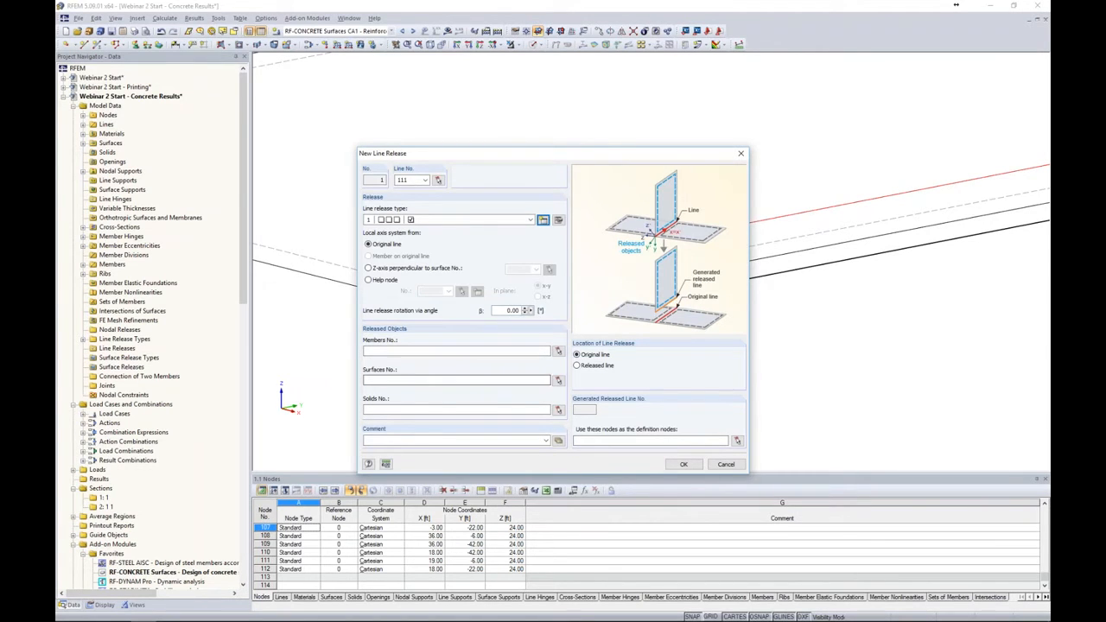
left_click(558, 380)
left_click(530, 288)
left_click(178, 100)
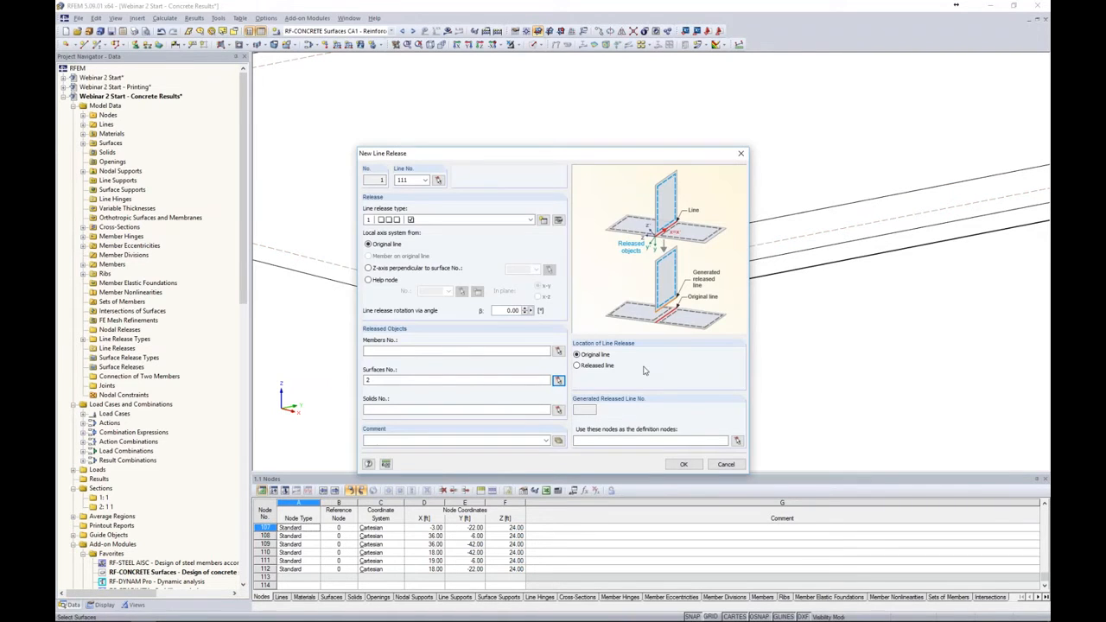
left_click(683, 464)
scroll(697, 354, "up", 3)
scroll(696, 353, "down", 5)
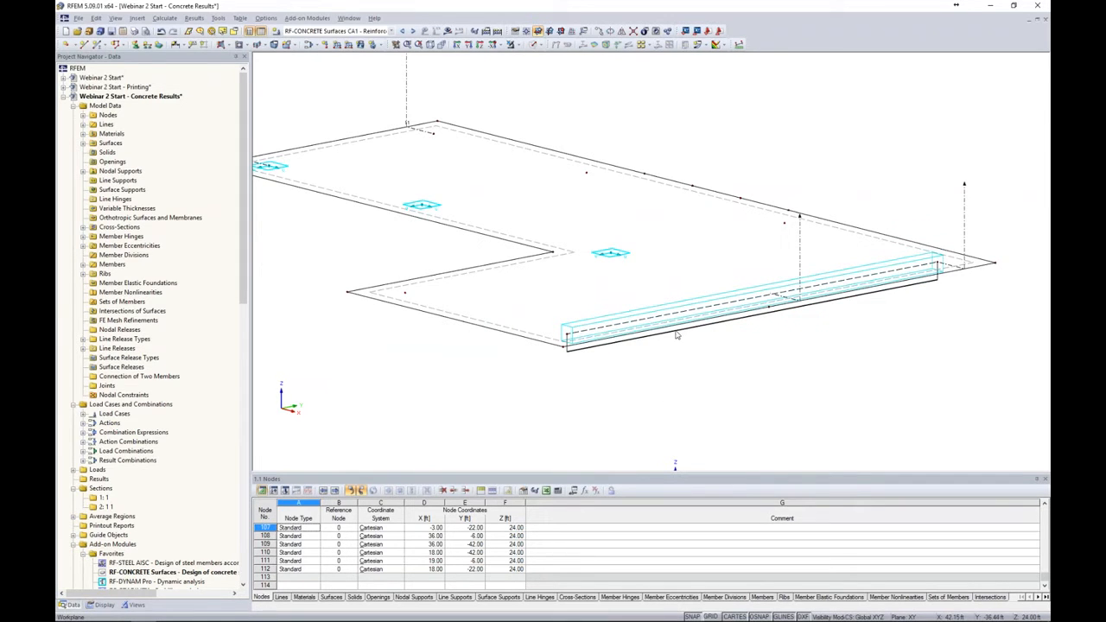
Step: Calculate load combination CO2 - 1.2D + 1.6L and display its results
left_click(393, 32)
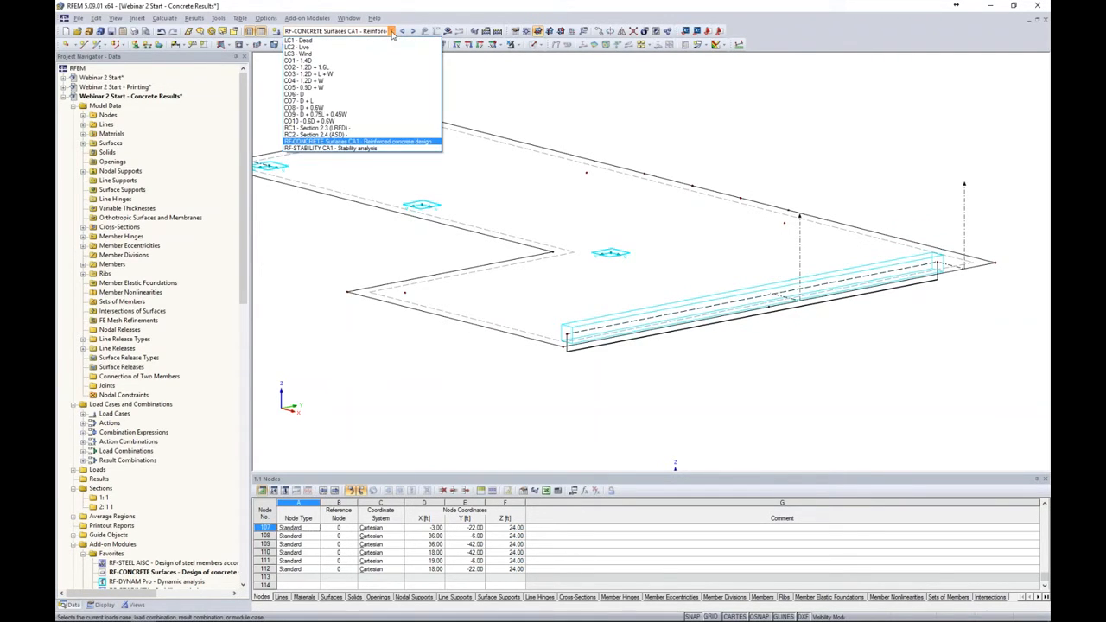
left_click(360, 67)
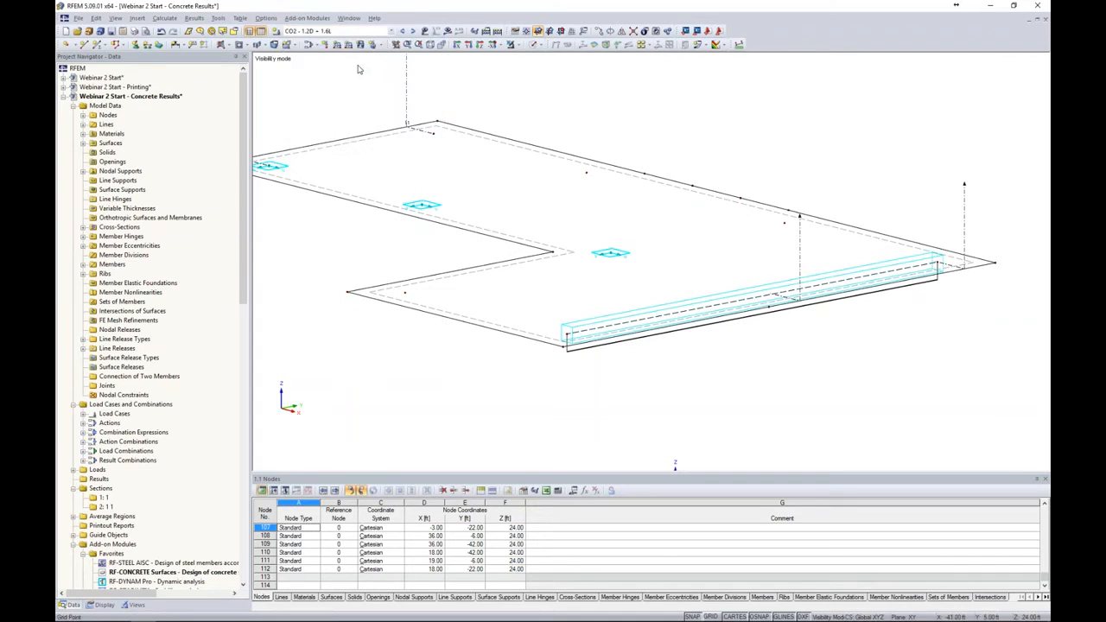
left_click(447, 31)
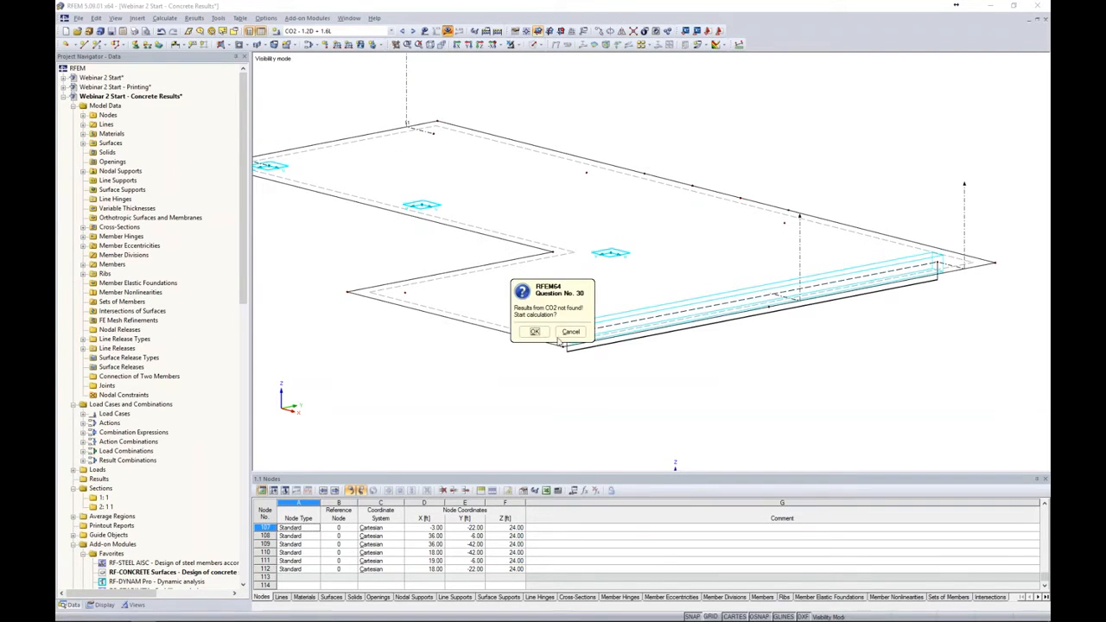
left_click(535, 332)
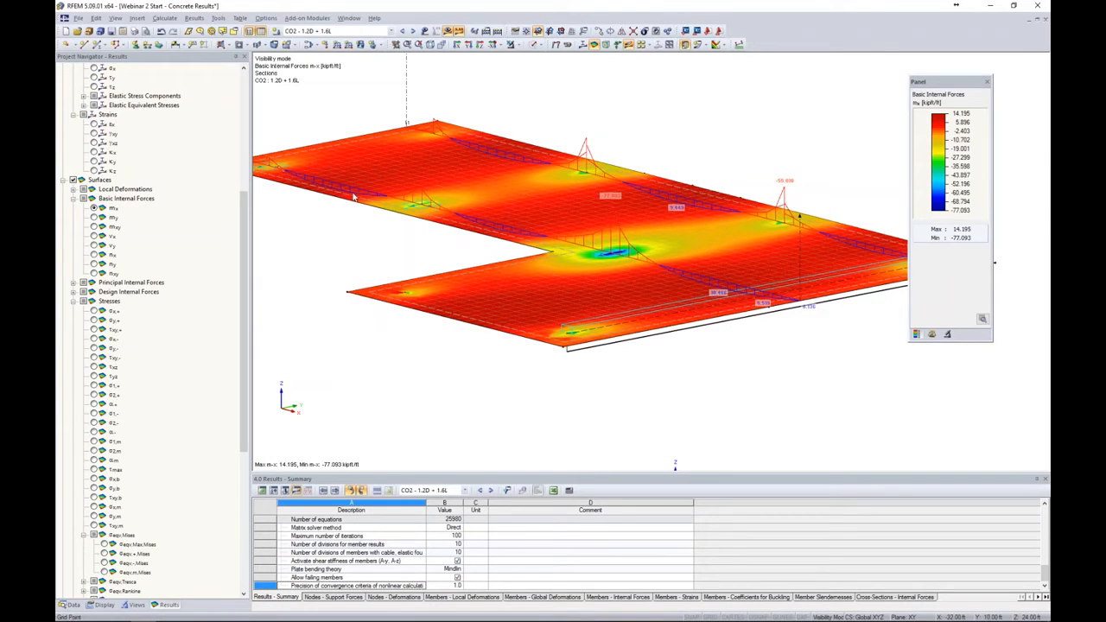
Step: Turn off the surface results and the section results on the top slab
left_click(82, 180)
middle_click_drag(744, 331, 678, 291)
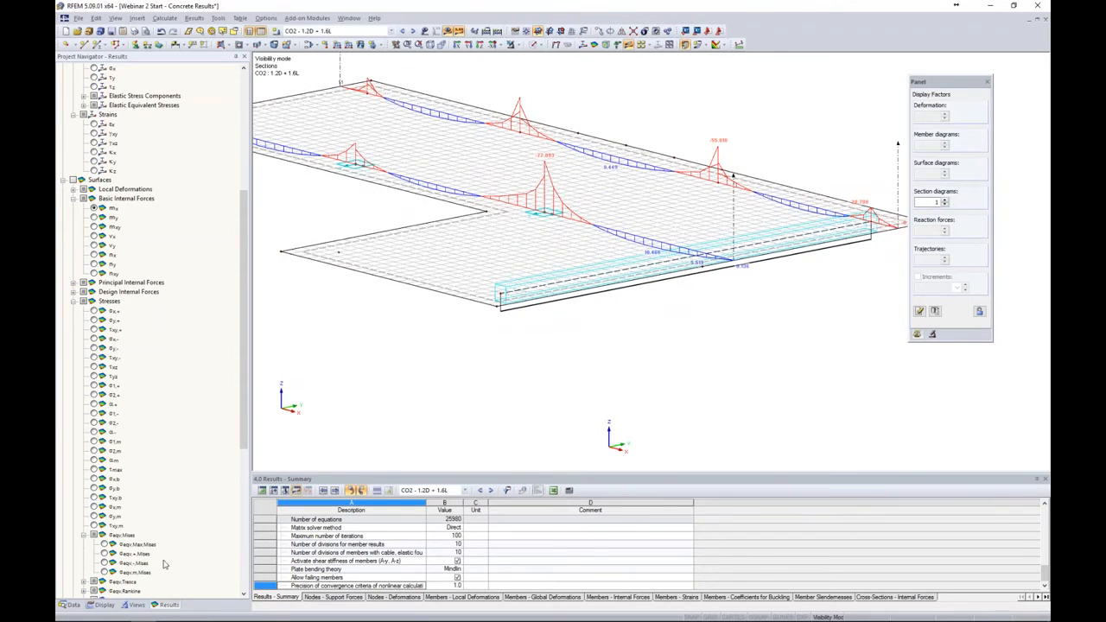
scroll(166, 582, "down", 10)
left_click(73, 525)
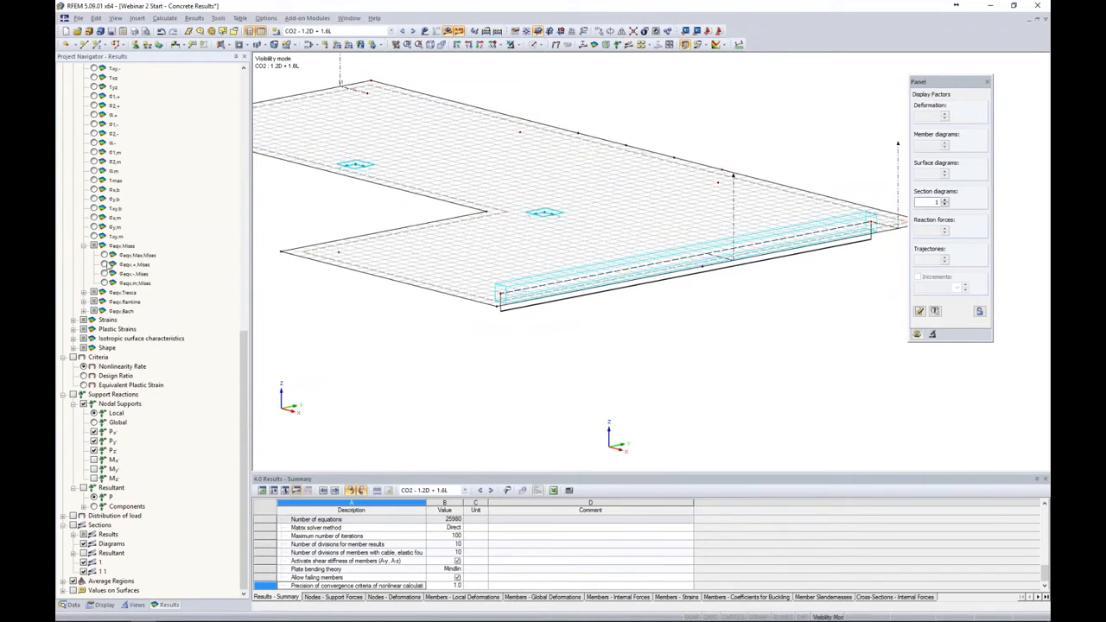
Step: Display the edge beam's member torsional moment MT, examine the diagram, and switch to the PowerPoint slide show on line releases
scroll(107, 267, "up", 15)
scroll(108, 268, "up", 2)
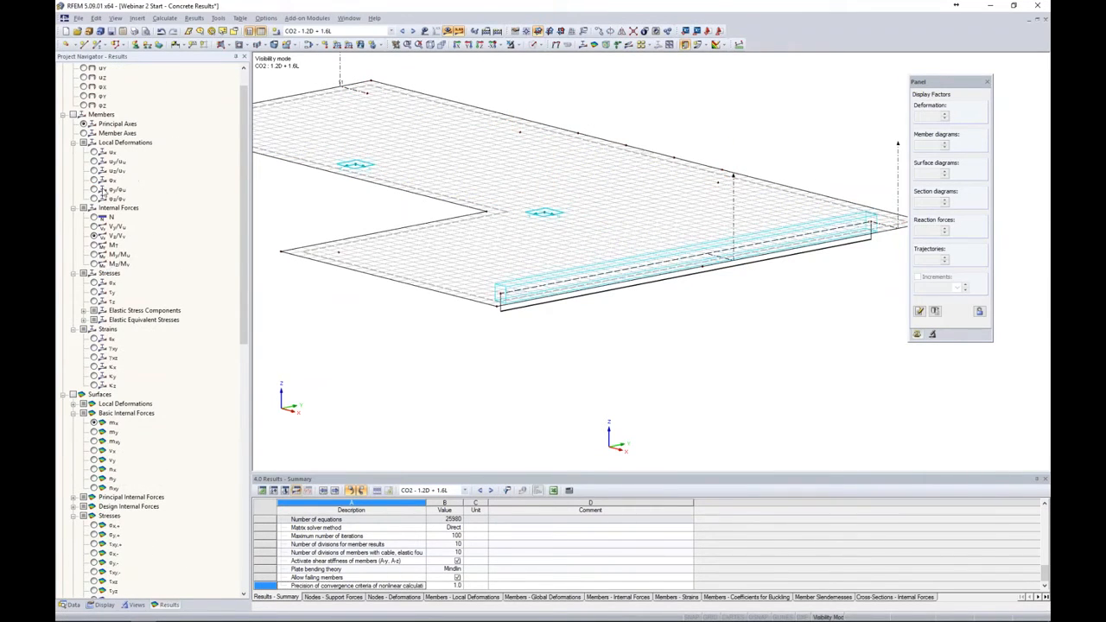
left_click(74, 115)
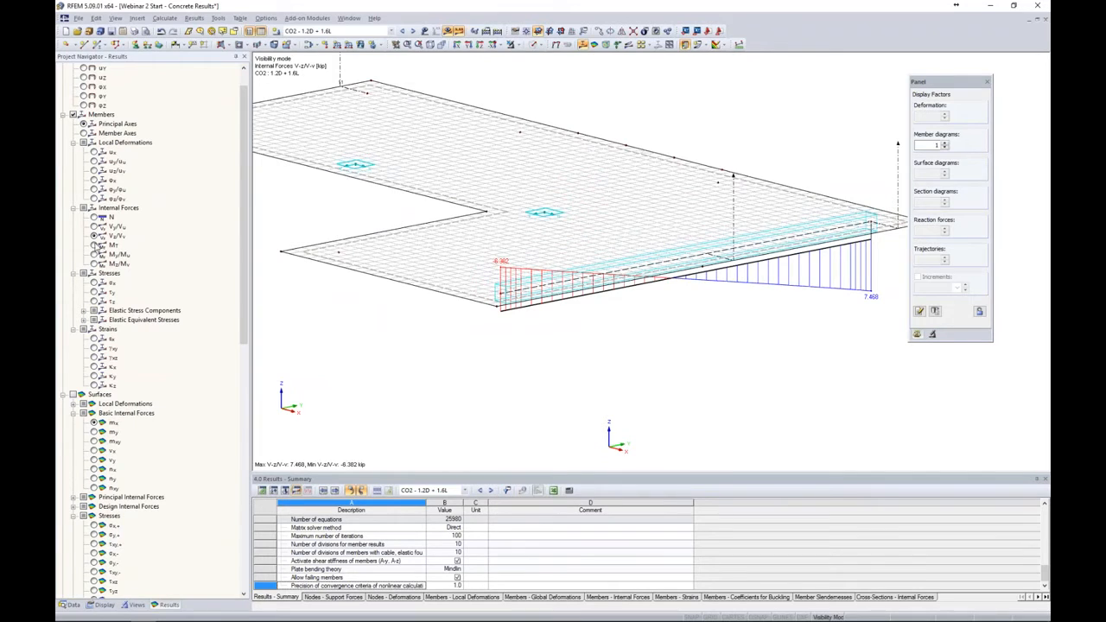
left_click(93, 244)
middle_click_drag(633, 316, 626, 269, "ctrl")
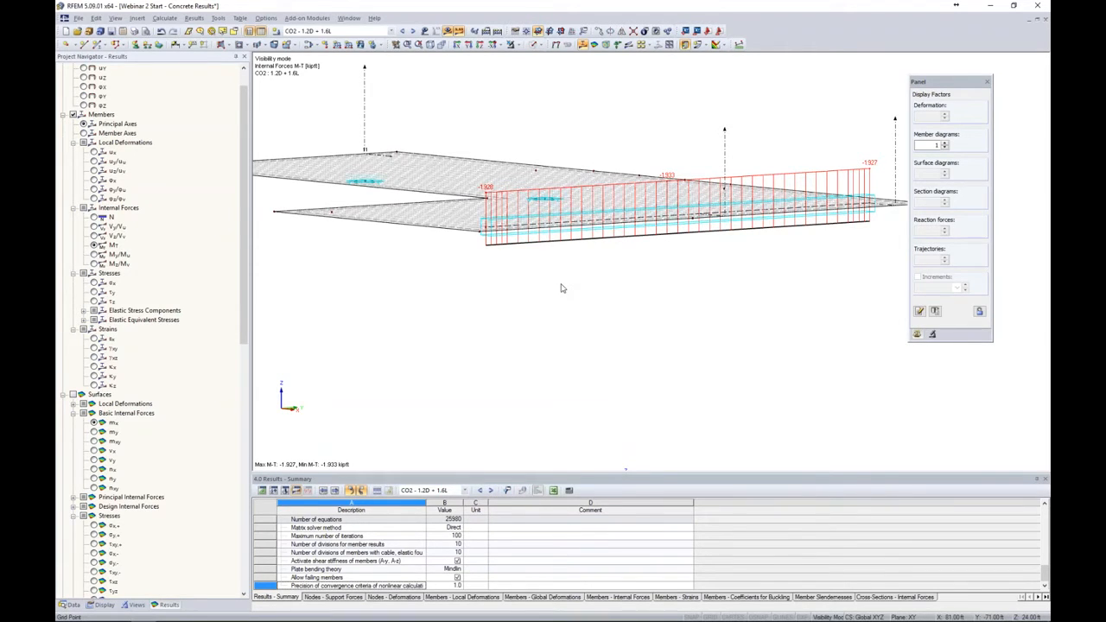
key("alt+Tab")
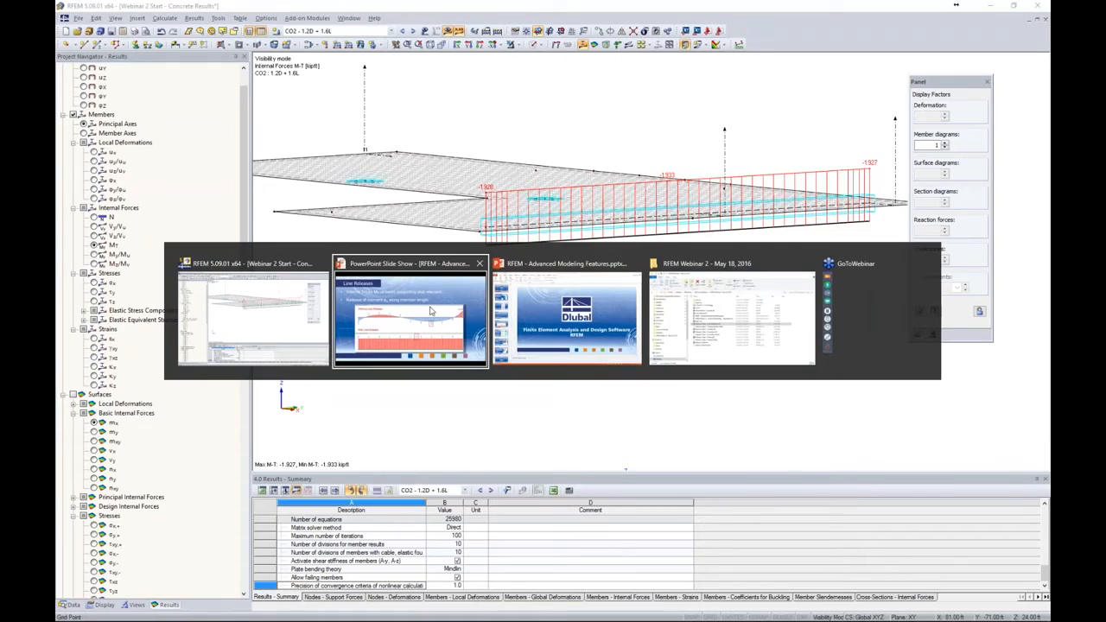
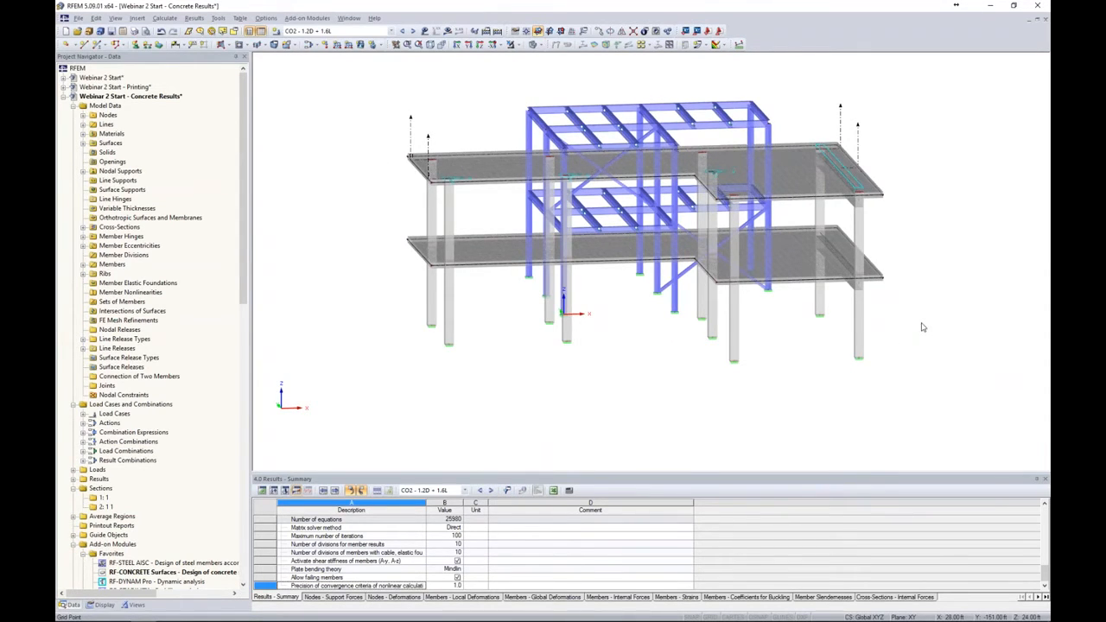
Step: Select the whole concrete structure of slabs and columns and isolate it with visibility by selected objects
middle_click_drag(935, 275, 867, 308)
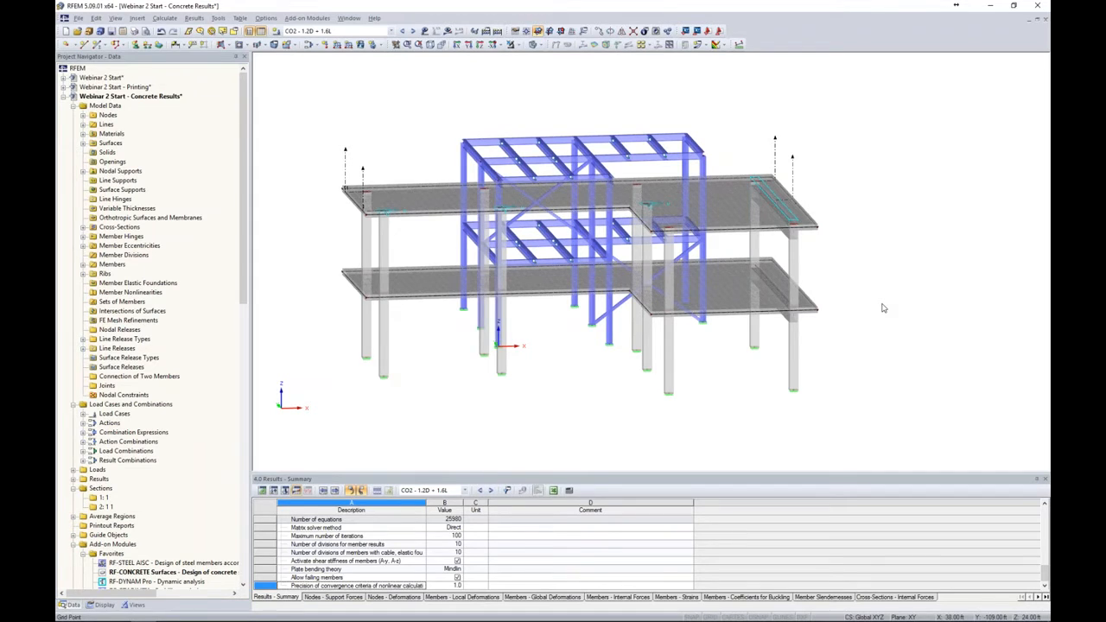
middle_click_drag(840, 302, 573, 292, "ctrl")
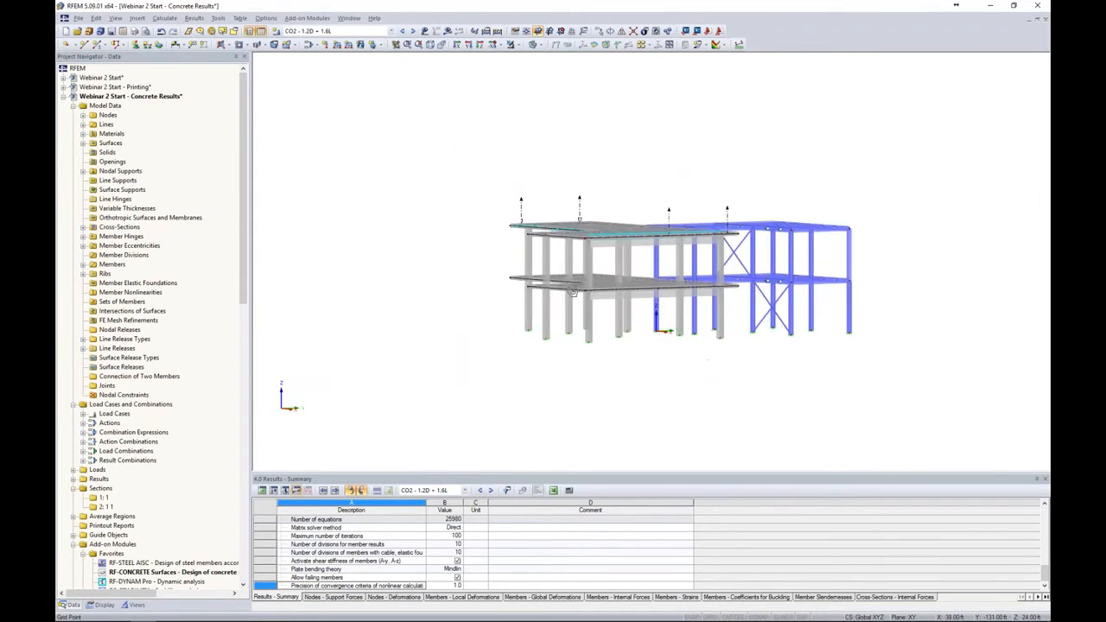
left_click_drag(439, 161, 673, 358)
middle_click_drag(528, 356, 753, 413, "ctrl")
left_click(518, 45)
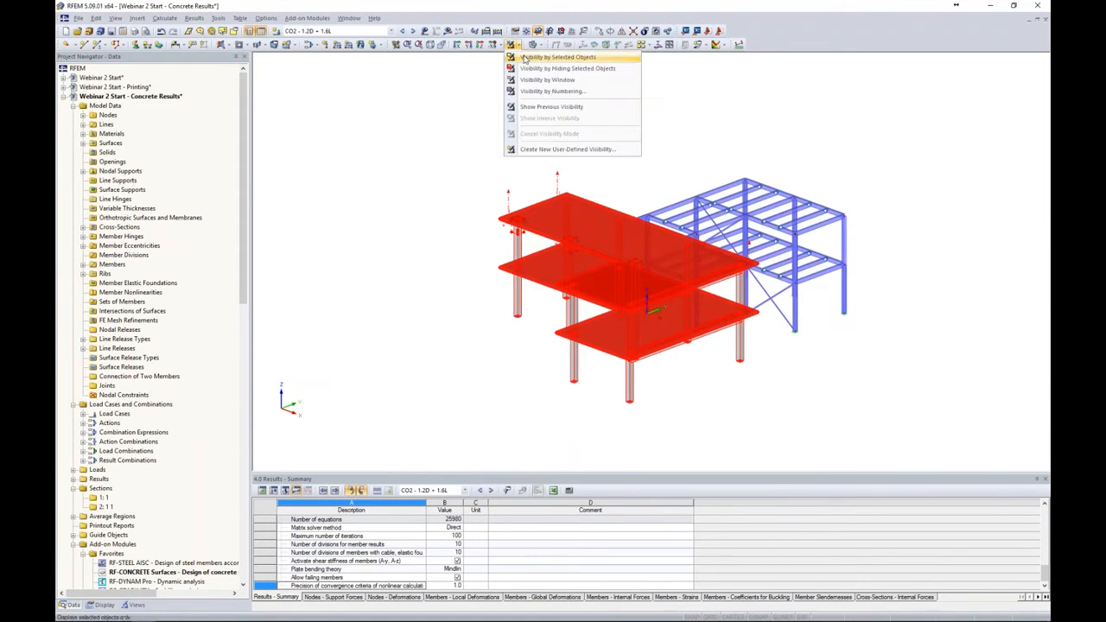
left_click(524, 57)
left_click(695, 166)
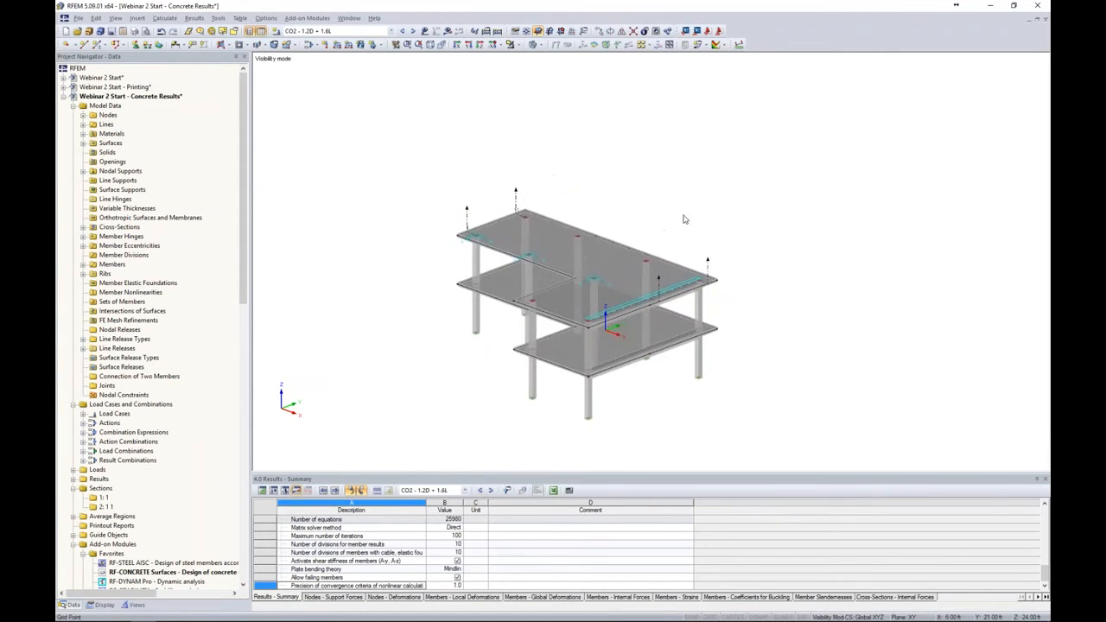
Step: Show the hidden steel frame in the background behind the isolated concrete structure
scroll(691, 216, "up", 3)
right_click(757, 157)
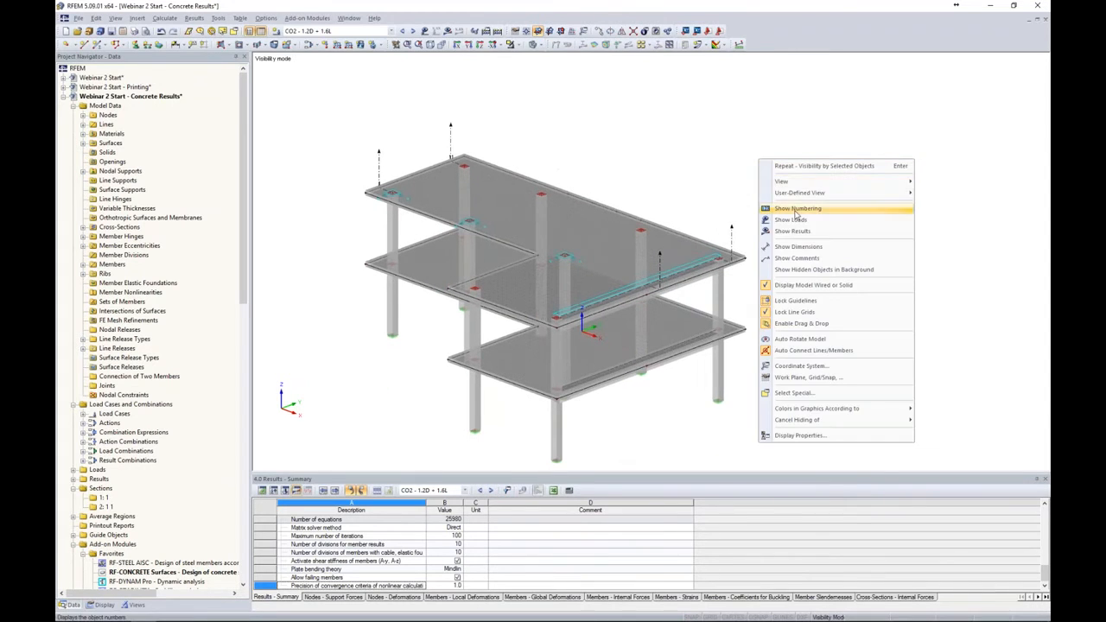
left_click(804, 266)
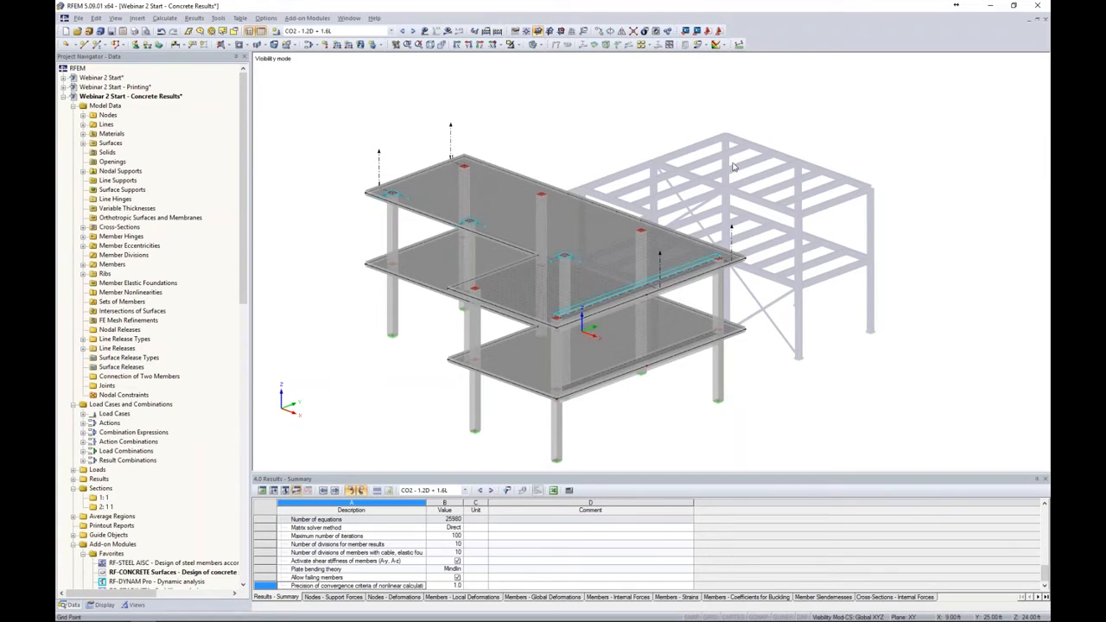
Step: Save the current visibility as a user-defined view named "Concrete Structure Only"
left_click(134, 604)
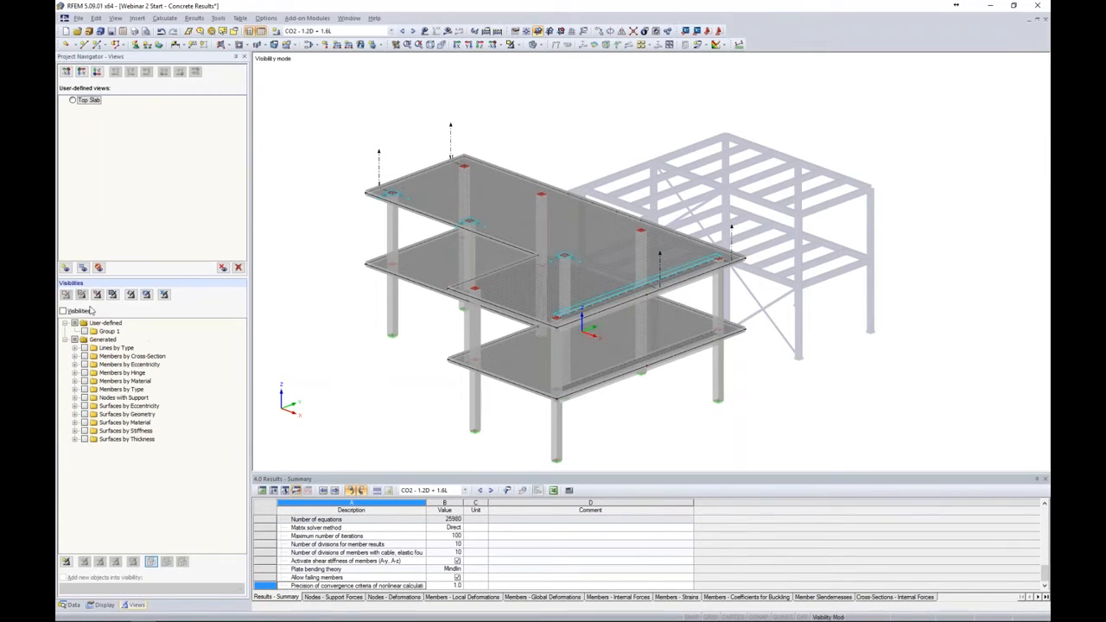
left_click(65, 268)
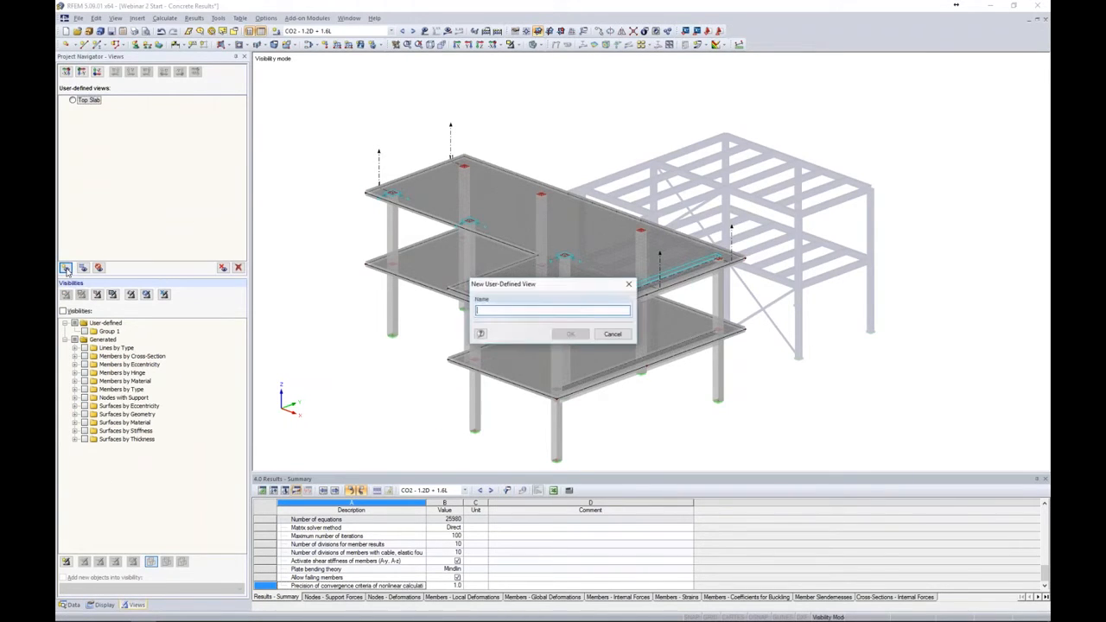
type("Concrete Structure Only")
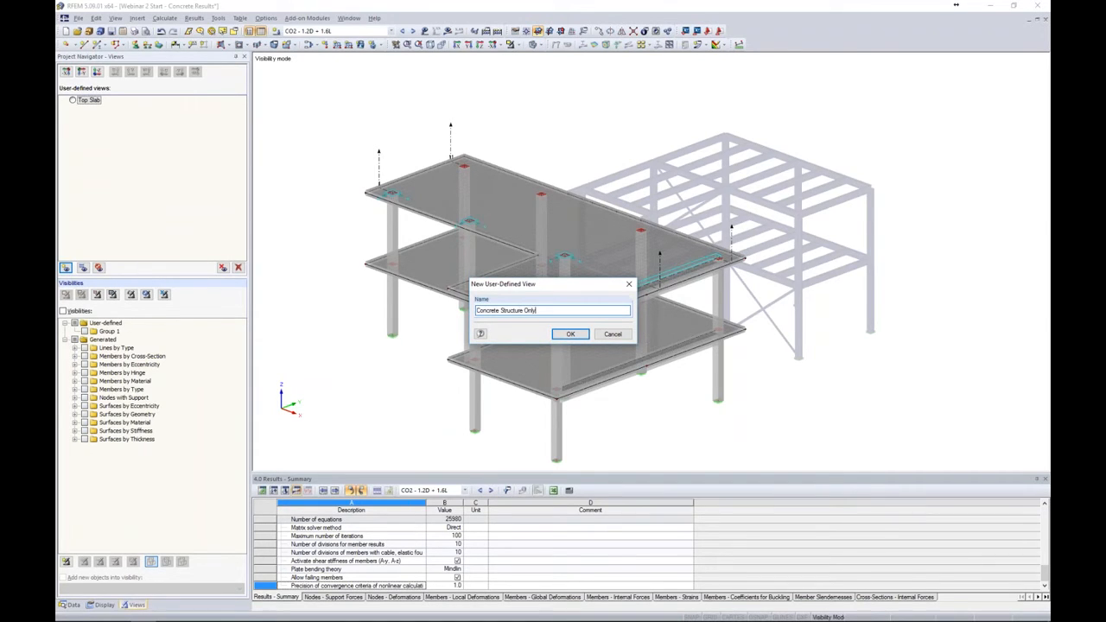
left_click(571, 335)
Step: Turn on the work plane grid and place its origin at the base of the concrete structure's front corner column
middle_click_drag(808, 367, 753, 294)
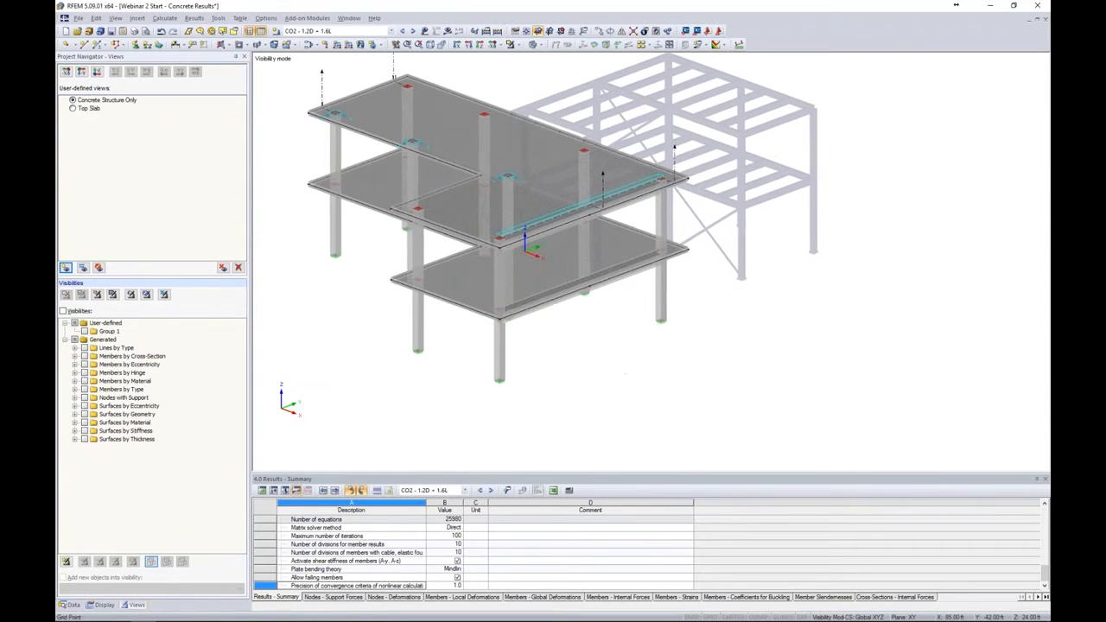
middle_click_drag(626, 322, 658, 320, "ctrl")
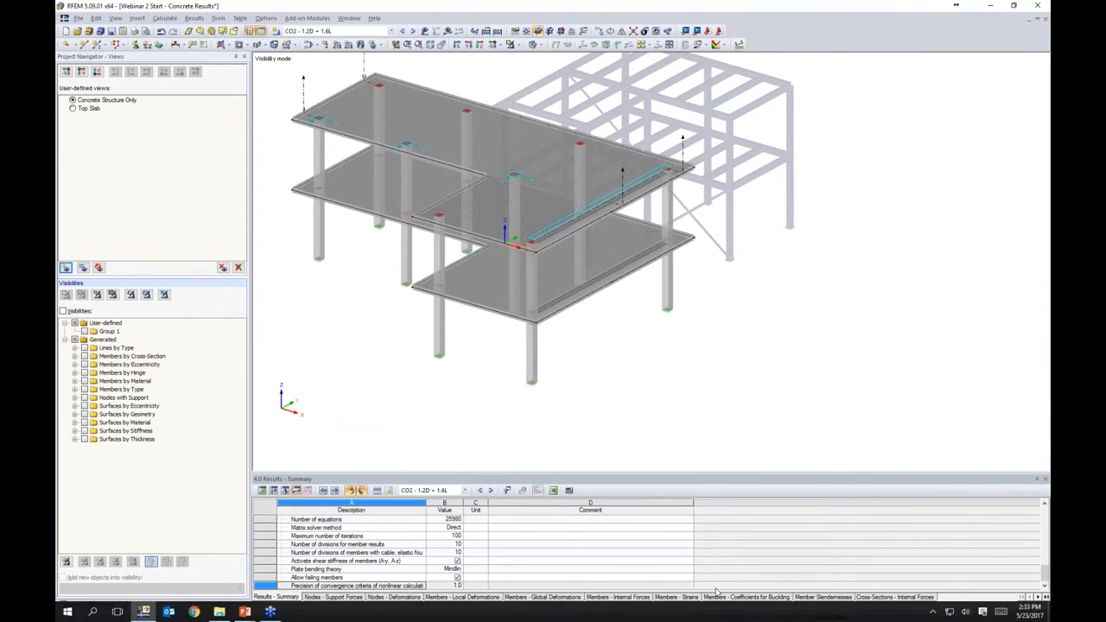
left_click(714, 617)
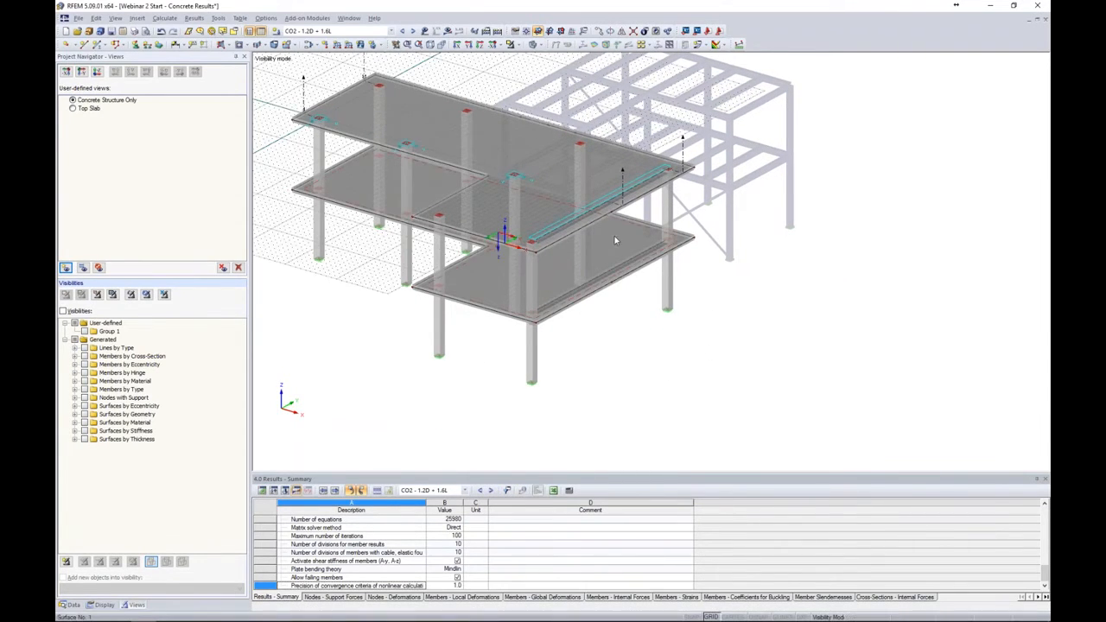
left_click(102, 45)
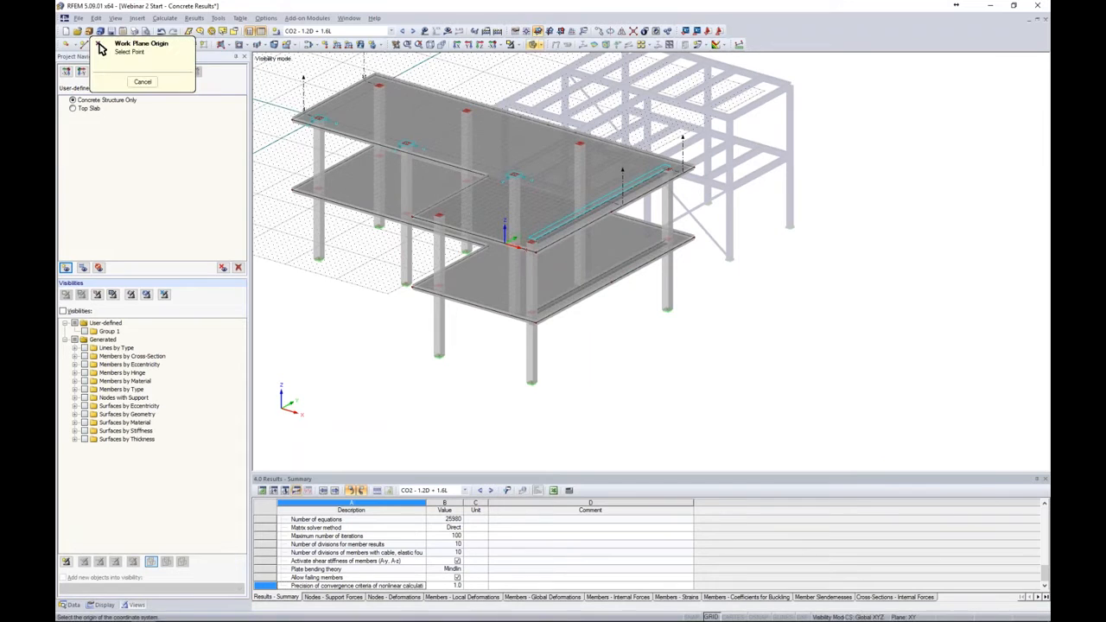
left_click(533, 383)
middle_click_drag(566, 369, 697, 301, "ctrl")
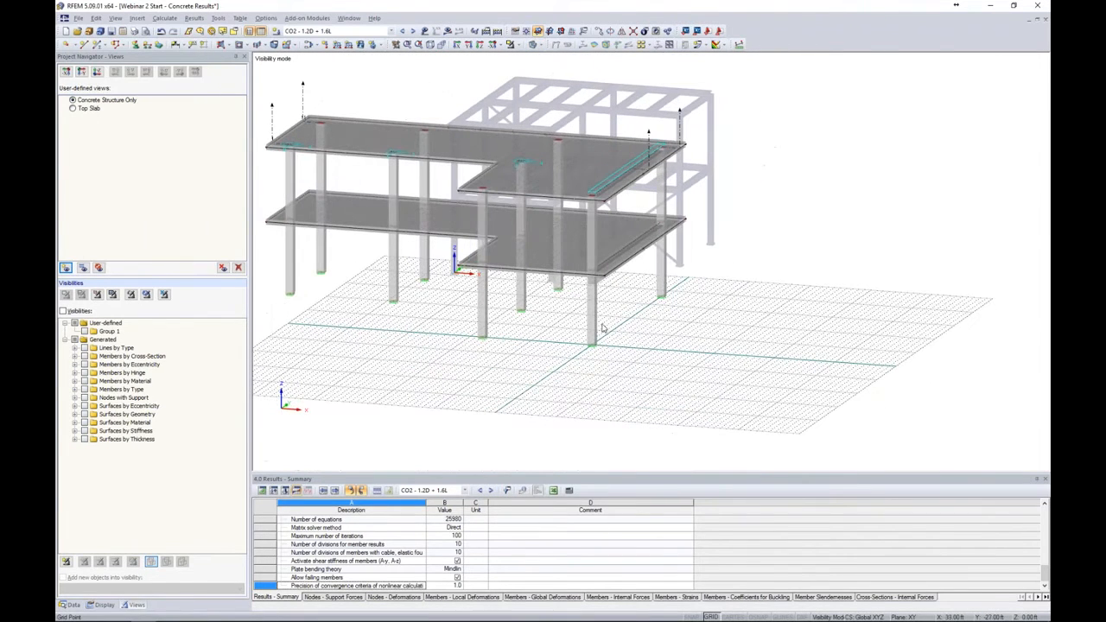
Step: Copy the two-storey front corner column along the grid to X 56 ft, Y -42 ft, accepting the deletion of the results
left_click(594, 323)
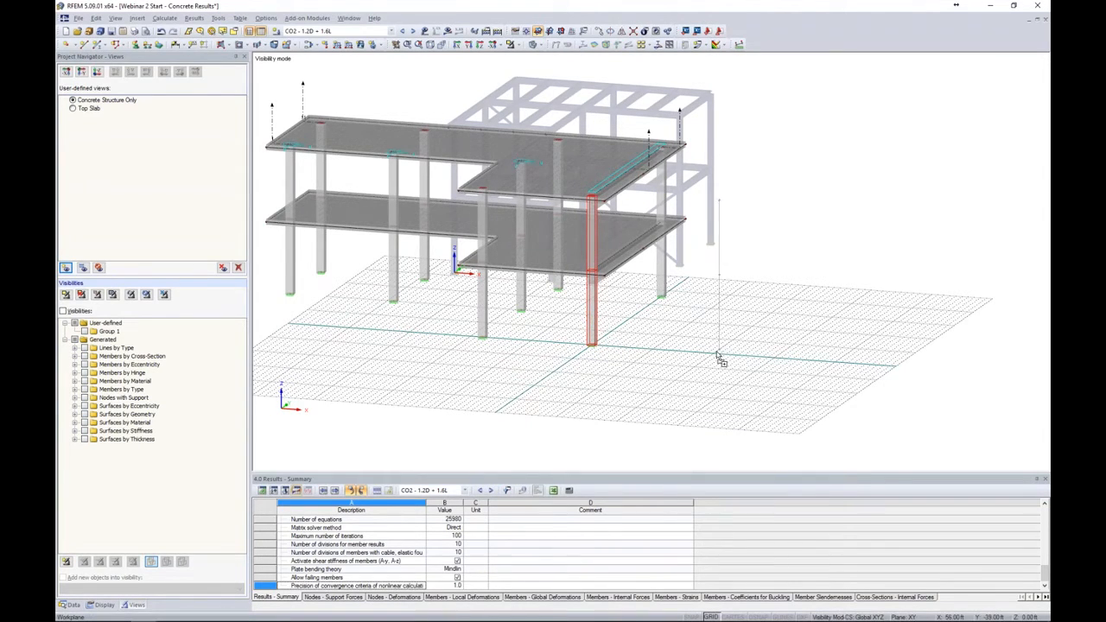
key("Delete")
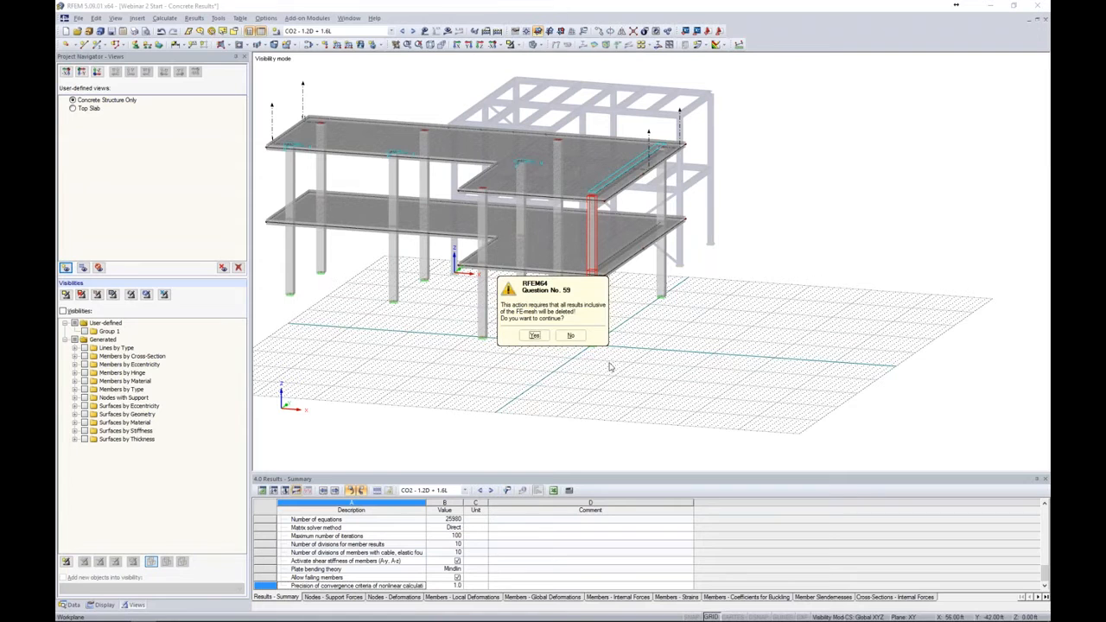
left_click(534, 335)
middle_click_drag(702, 346, 715, 346, "ctrl")
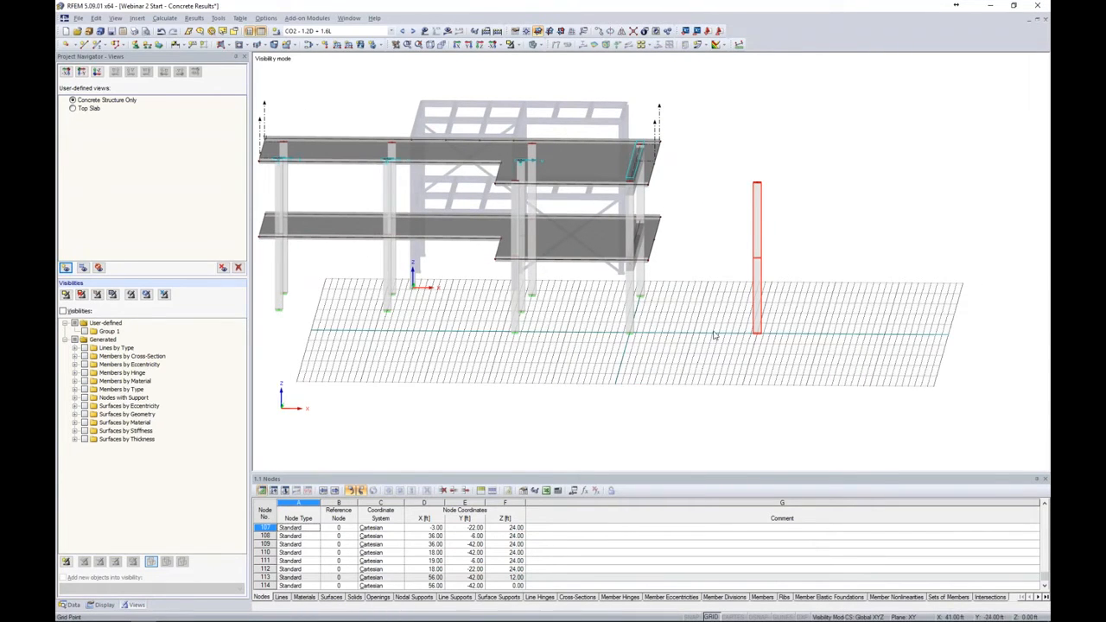
Step: Edit both members of the copied column together and change their member type to Result Beam
middle_click_drag(683, 352, 756, 355, "ctrl")
left_click(817, 296)
left_click(788, 247)
right_click(789, 214)
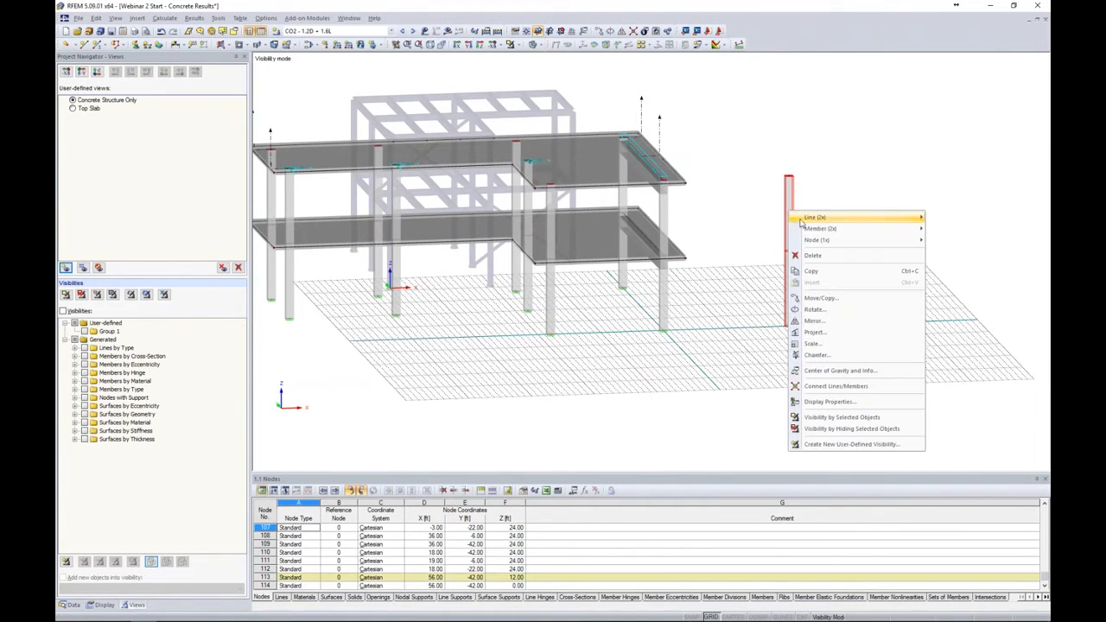
left_click(764, 233)
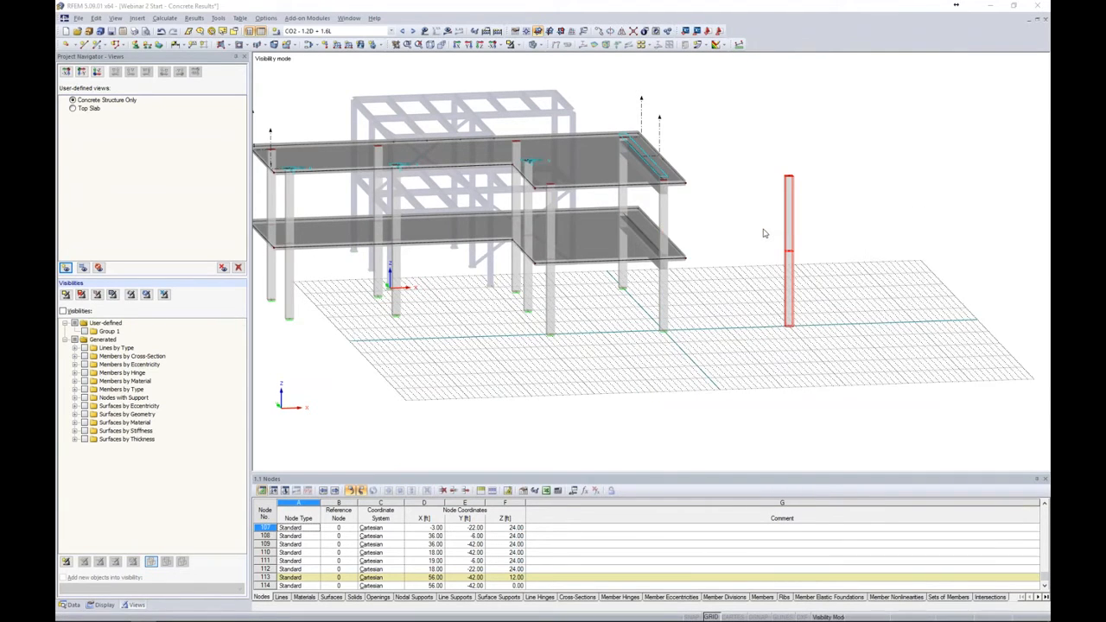
left_click_drag(484, 190, 402, 147)
left_click(560, 187)
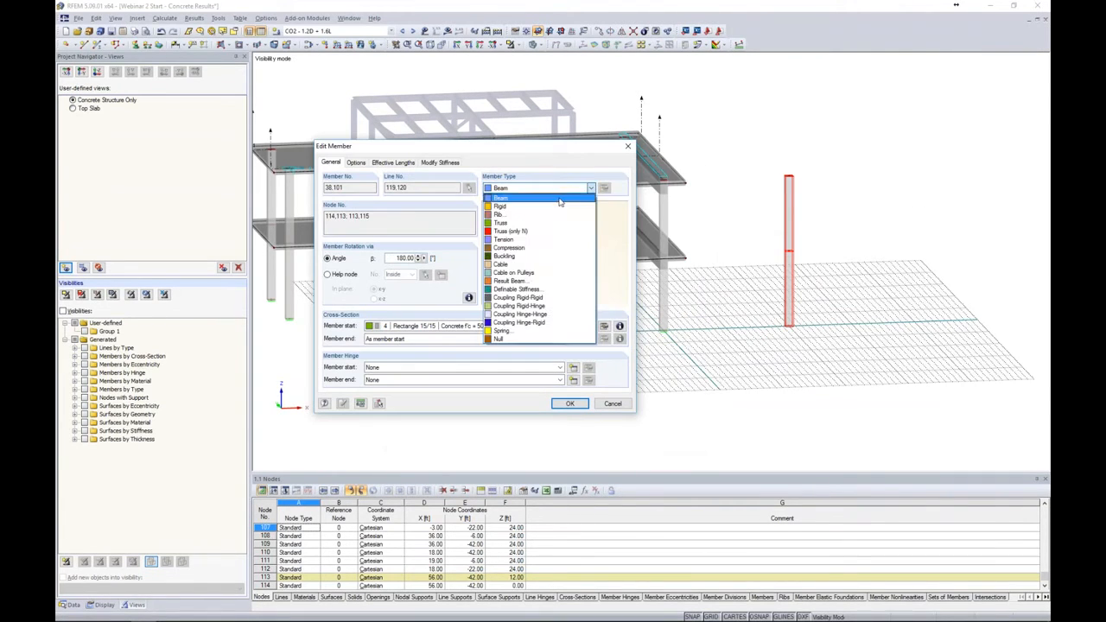
left_click(516, 285)
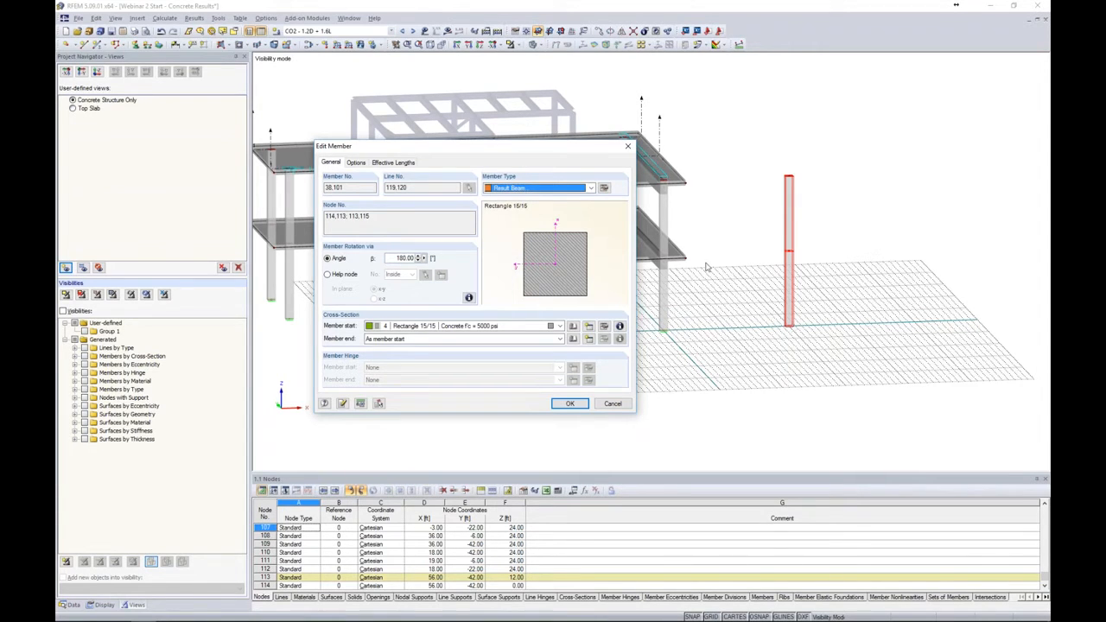
Step: Compare the result beam's integration options and set it to integrate stresses and forces from listed including objects
left_click(605, 188)
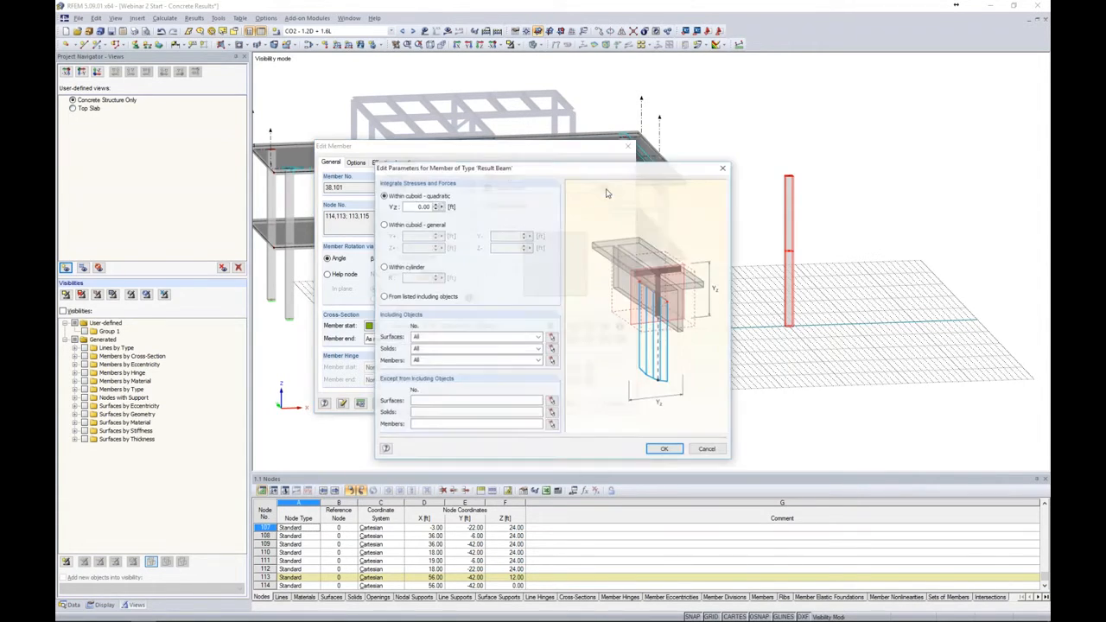
left_click_drag(612, 172, 619, 160)
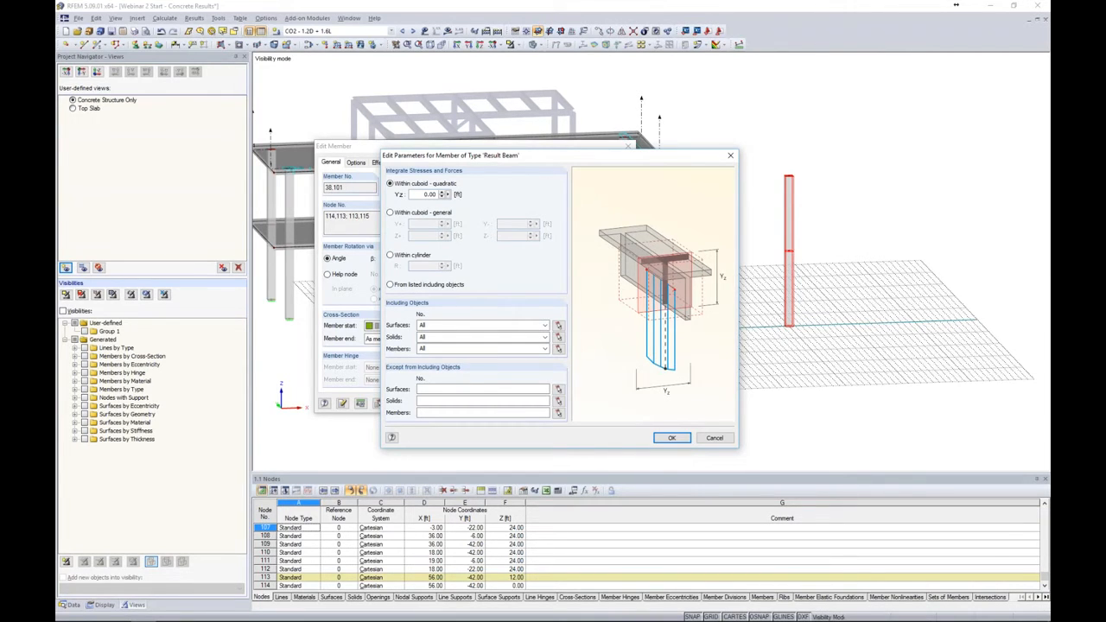
left_click(396, 213)
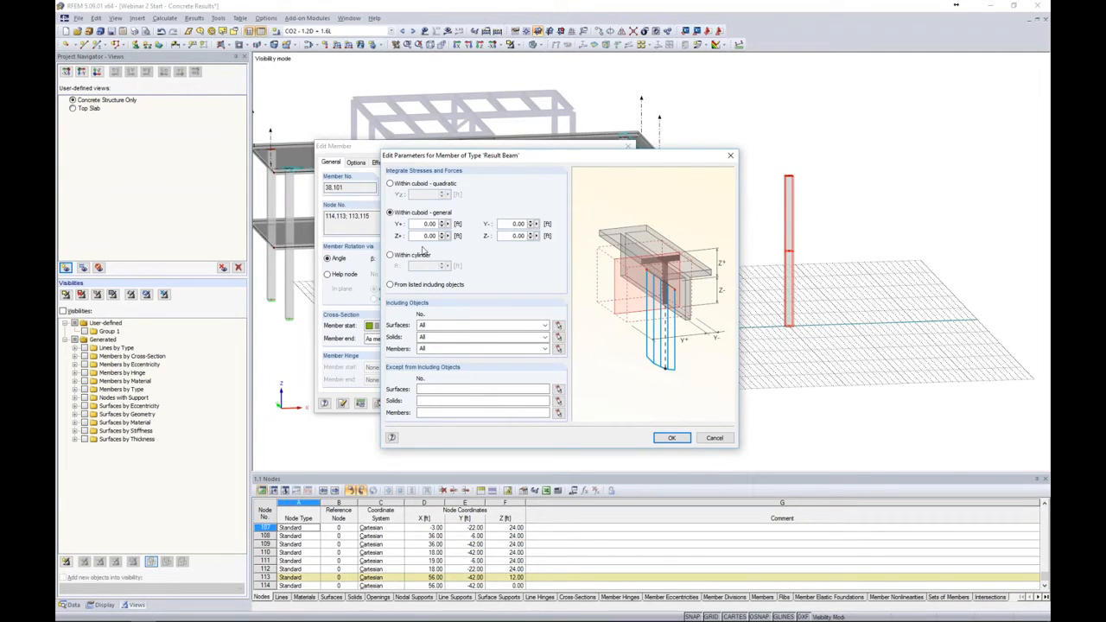
left_click(393, 257)
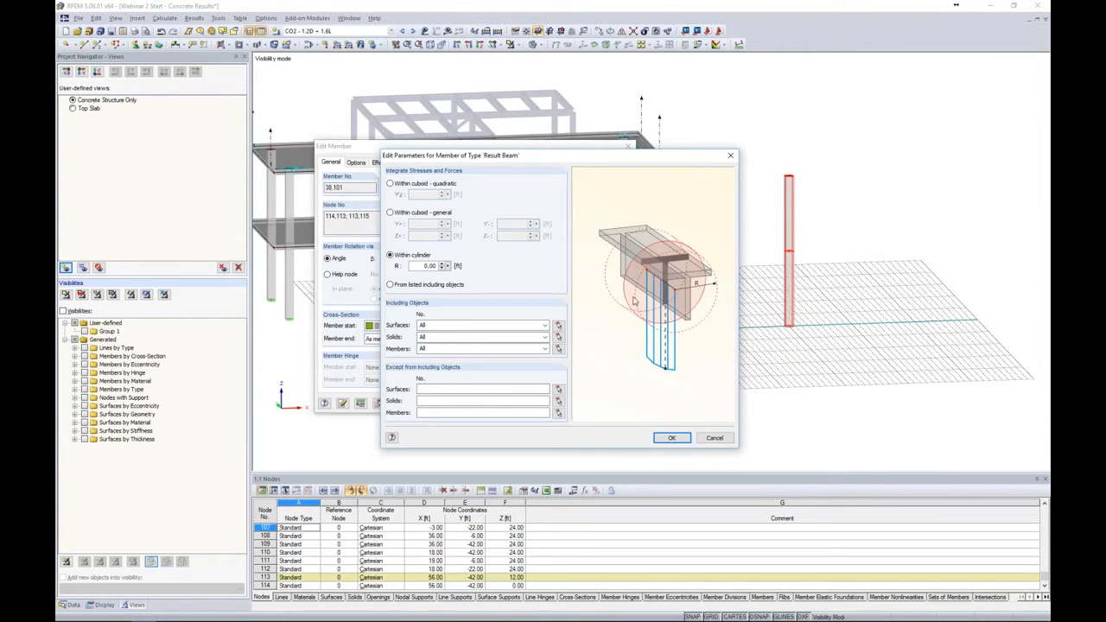
left_click(391, 286)
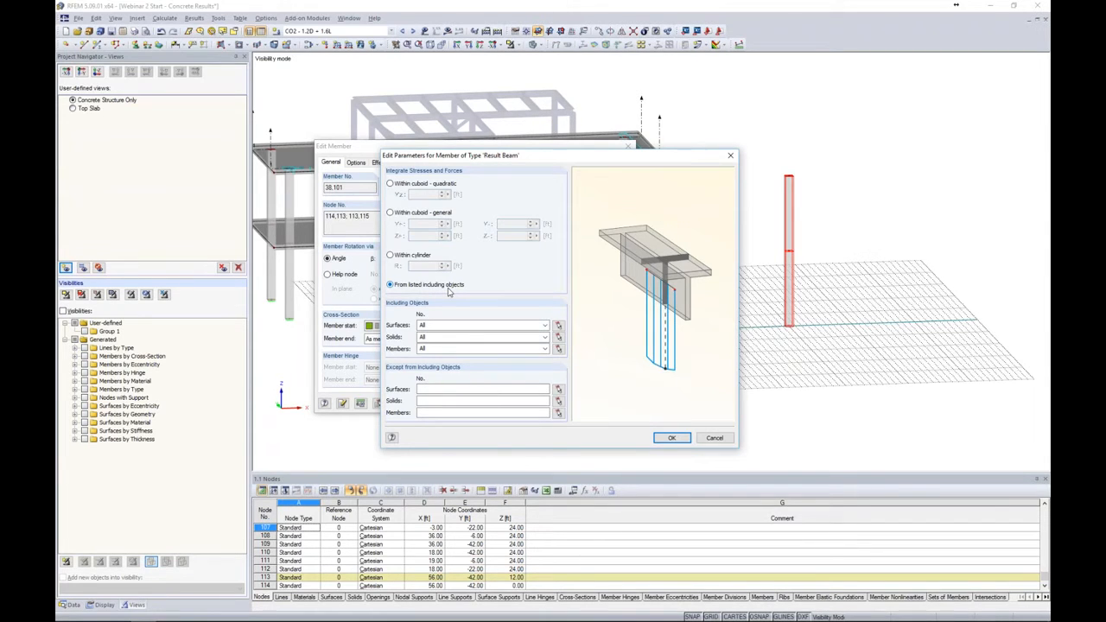
Step: Include both floor slabs, surfaces 1 and 2, in the result beam and set the included solids to None
left_click(559, 328)
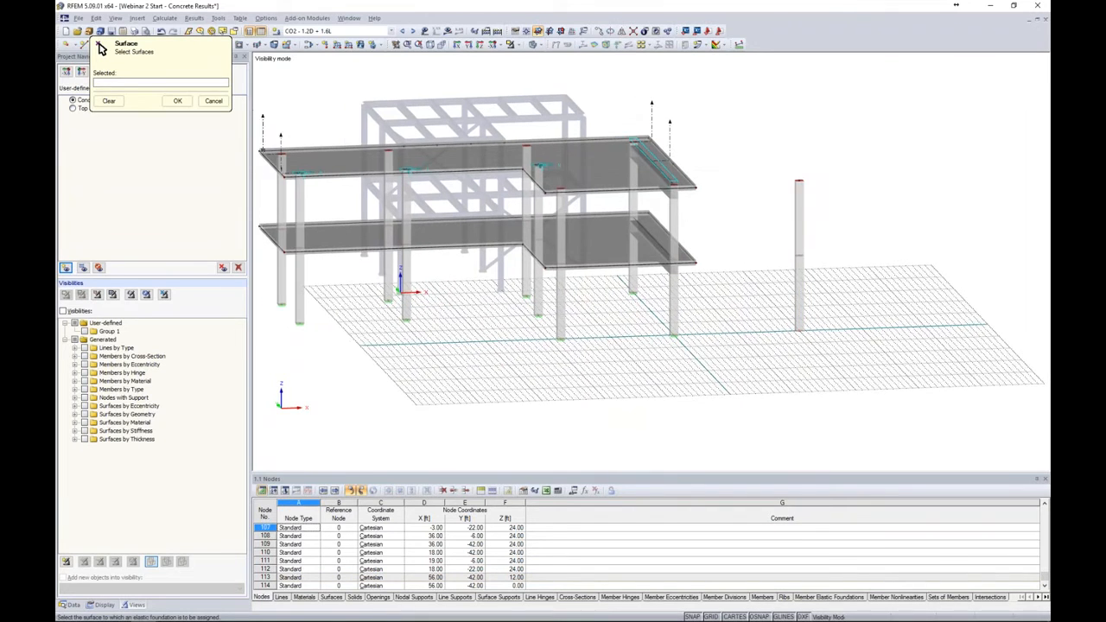
left_click_drag(768, 391, 299, 89)
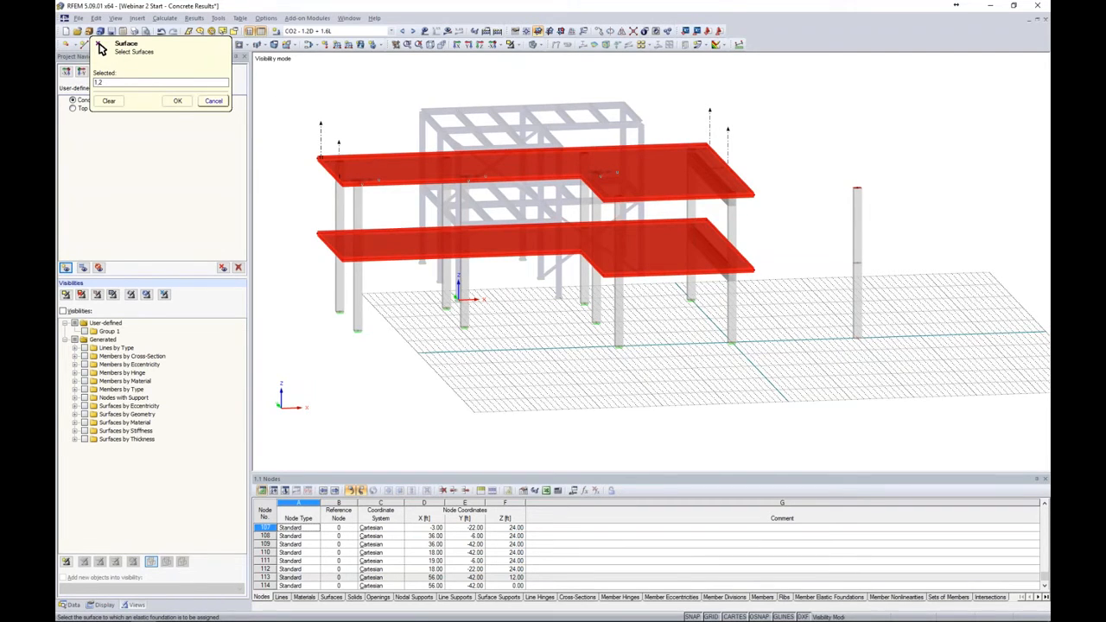
left_click(177, 100)
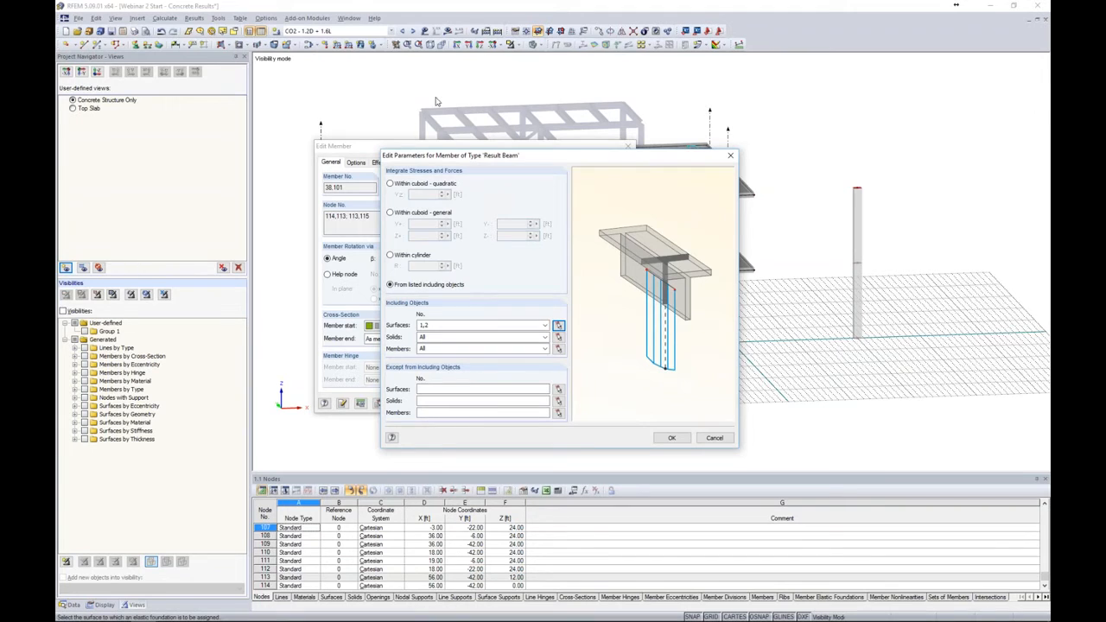
left_click(544, 337)
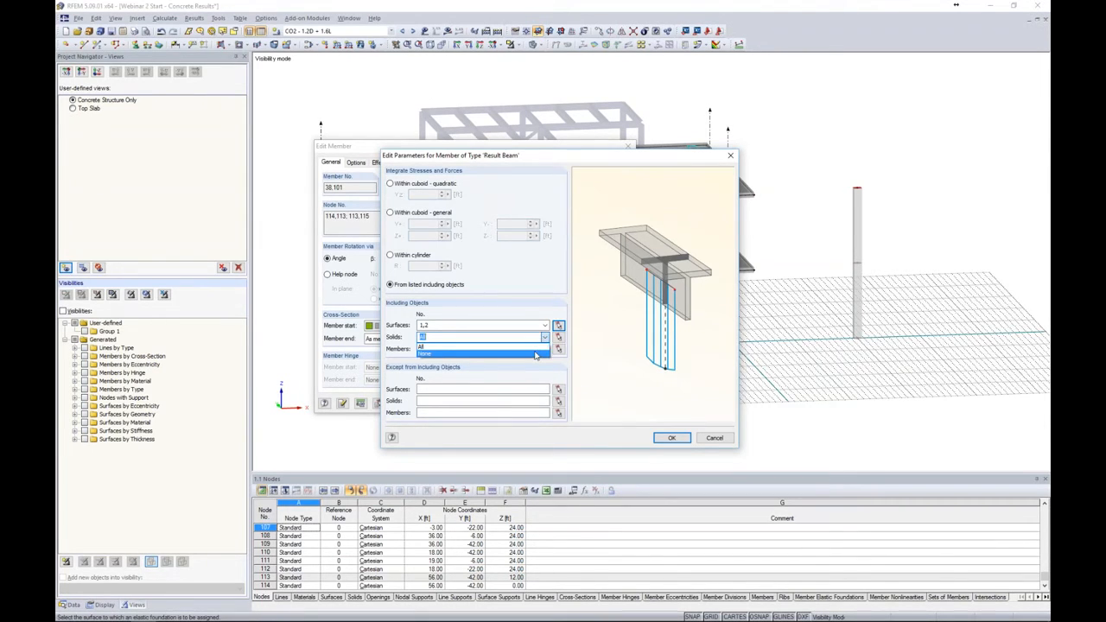
left_click(536, 354)
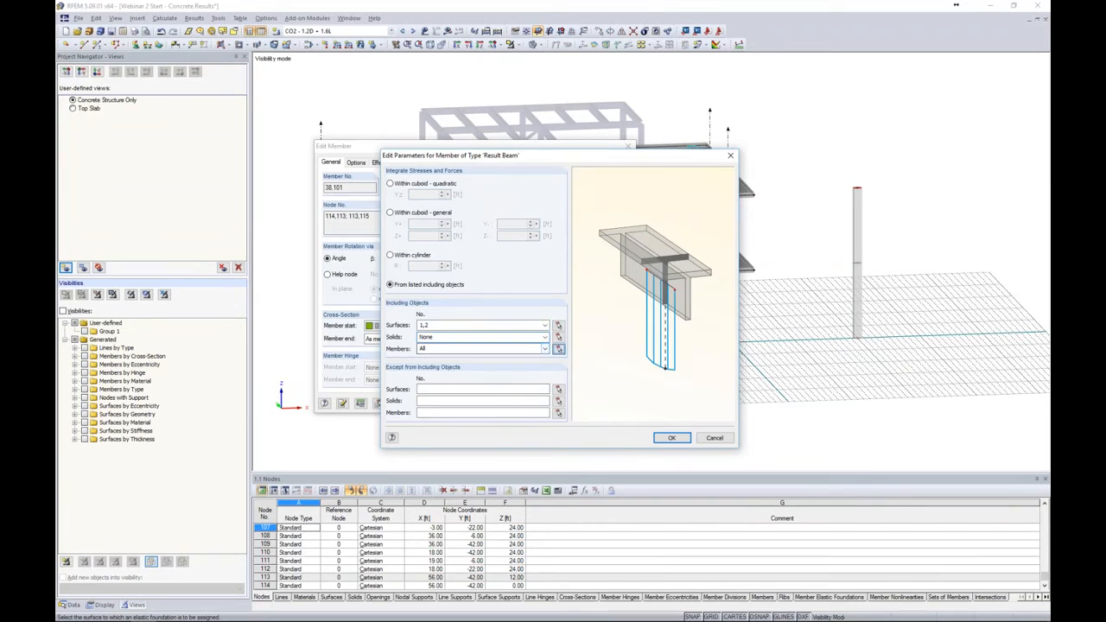
Step: Include all members of the concrete structure in the result beam, leaving out the copied column, and apply the member changes
left_click(559, 348)
left_click_drag(777, 386, 294, 83)
left_click(178, 101)
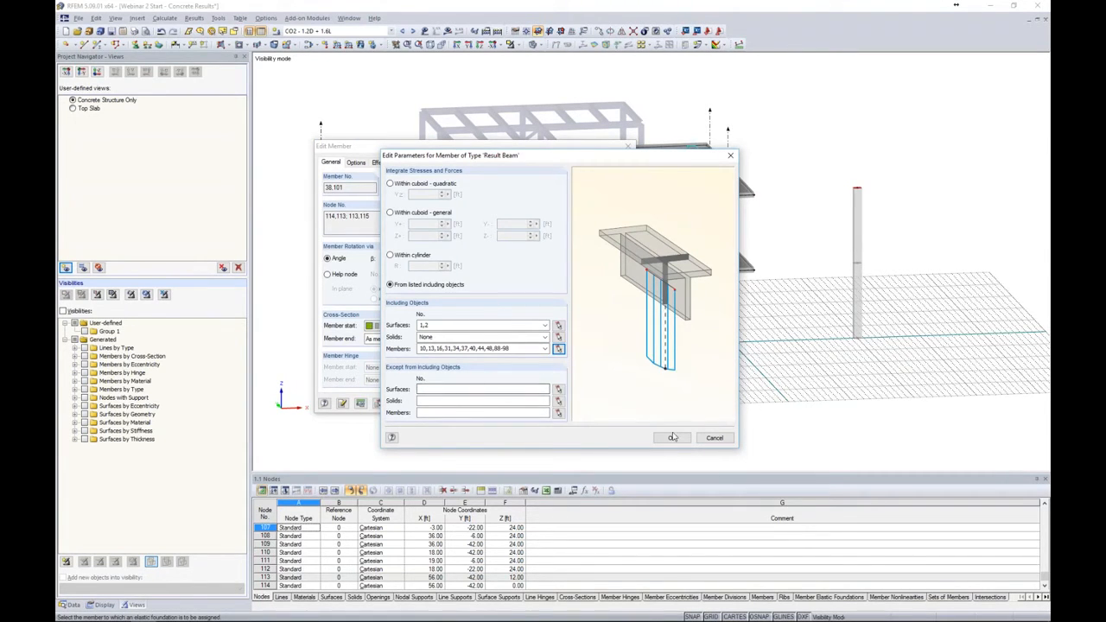
left_click(671, 438)
left_click(569, 404)
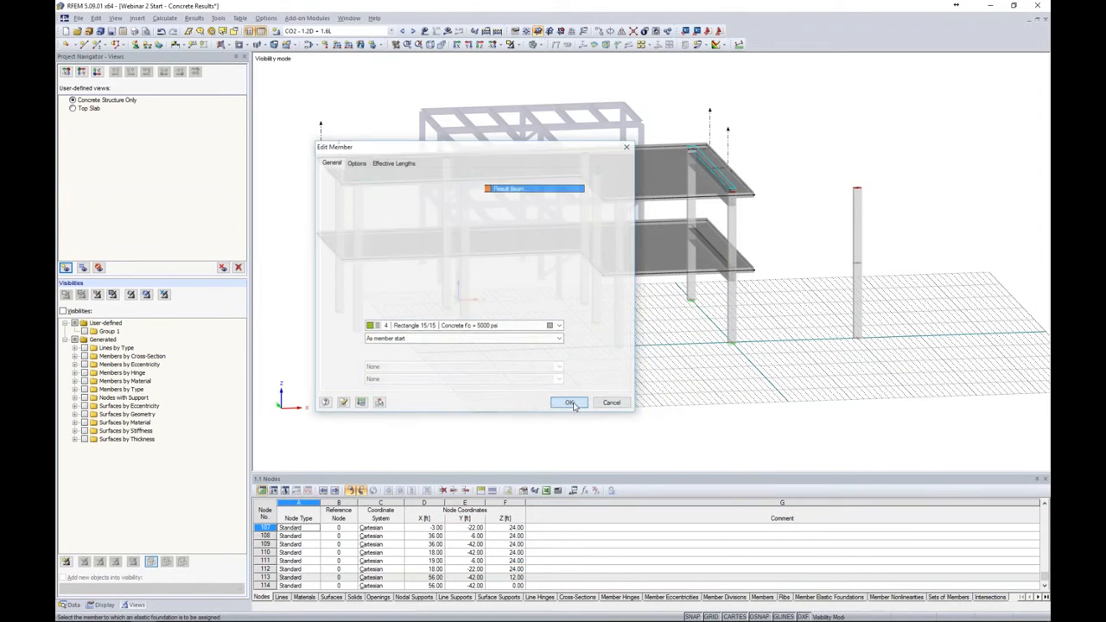
Step: Switch to load combination CO3 - 1.2D + L + W, view its loads on the structure, and hide them again
middle_click_drag(657, 380, 692, 389, "ctrl")
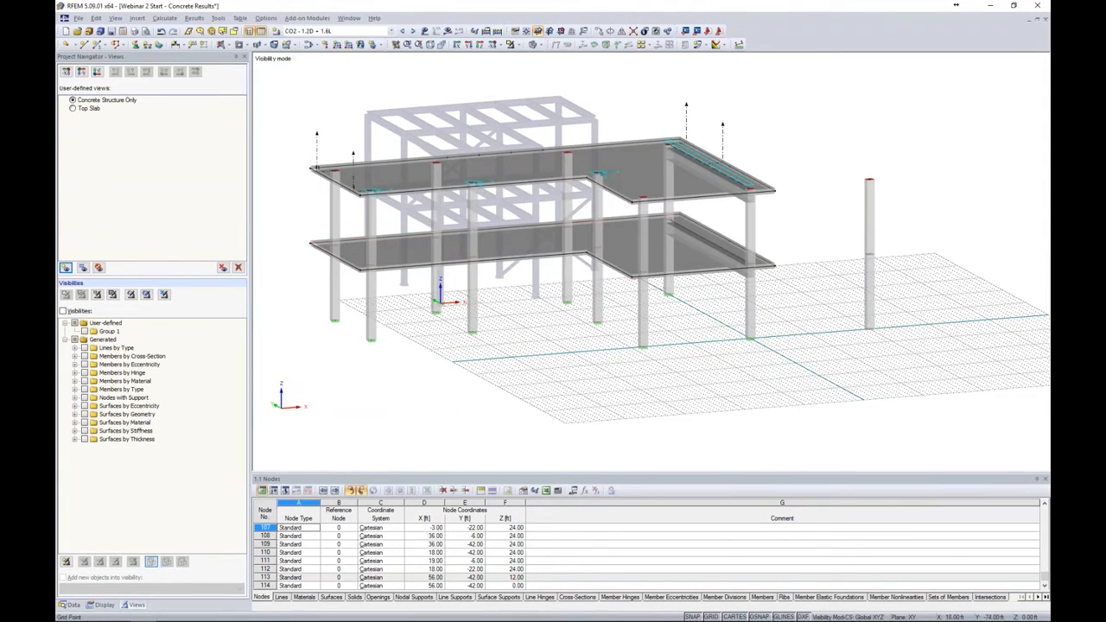
left_click(368, 30)
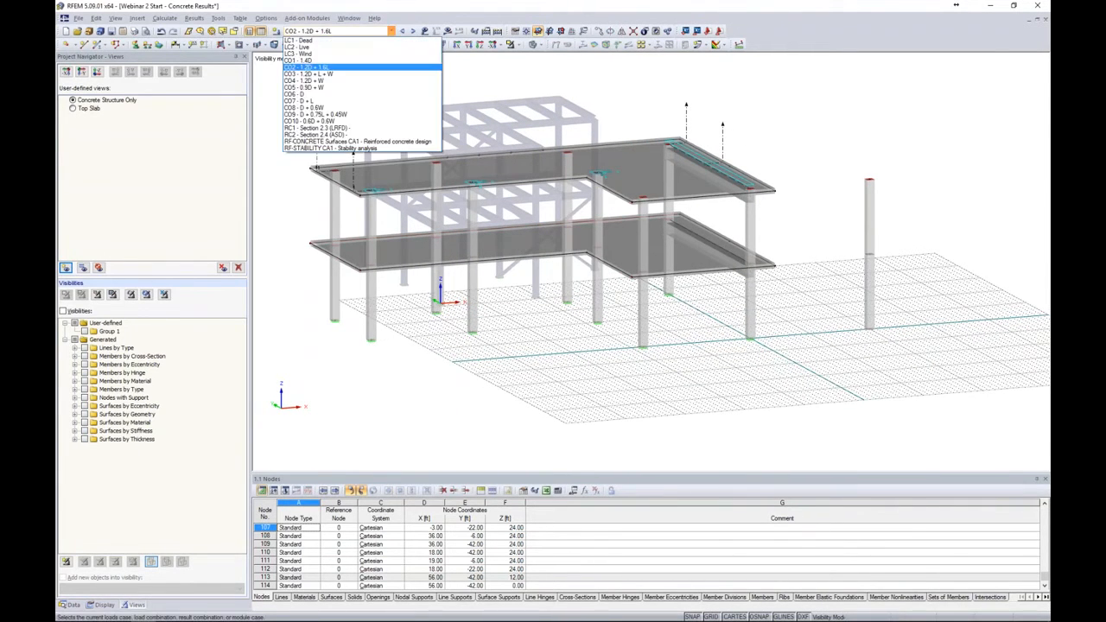
left_click(375, 74)
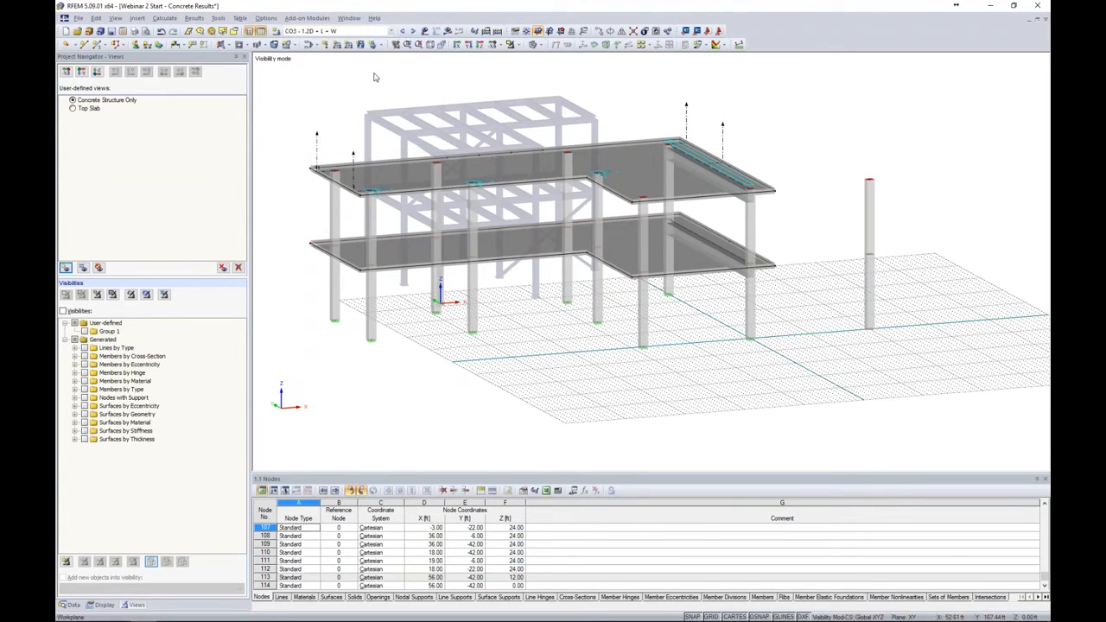
left_click(424, 31)
middle_click_drag(564, 312, 753, 259, "ctrl")
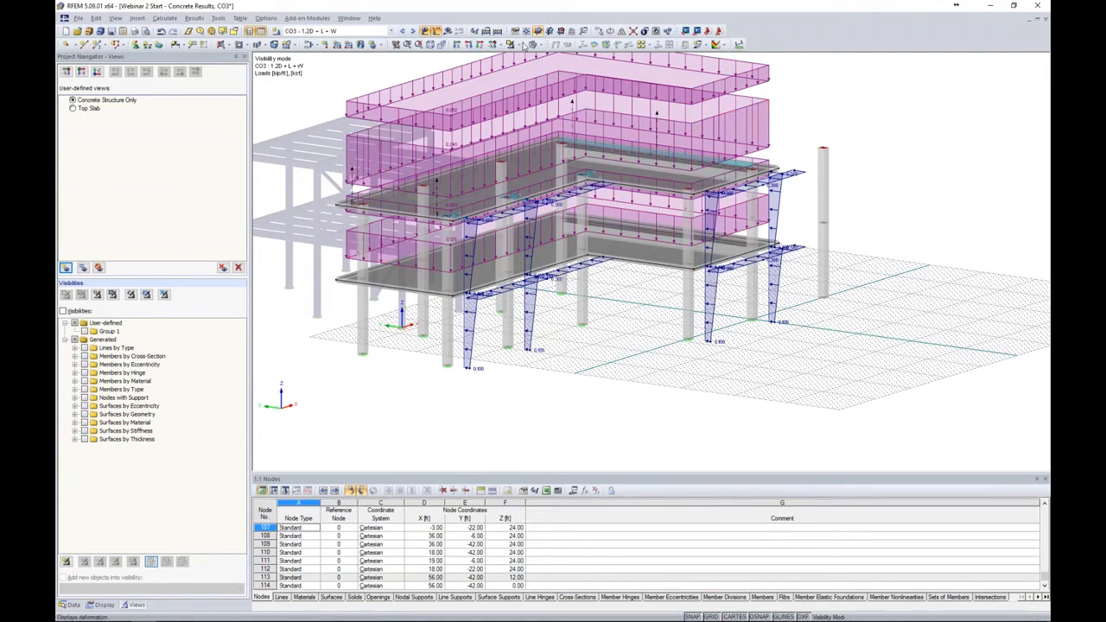
left_click(424, 31)
Step: Calculate load combination CO3 and examine the member results on the result beam
left_click(447, 30)
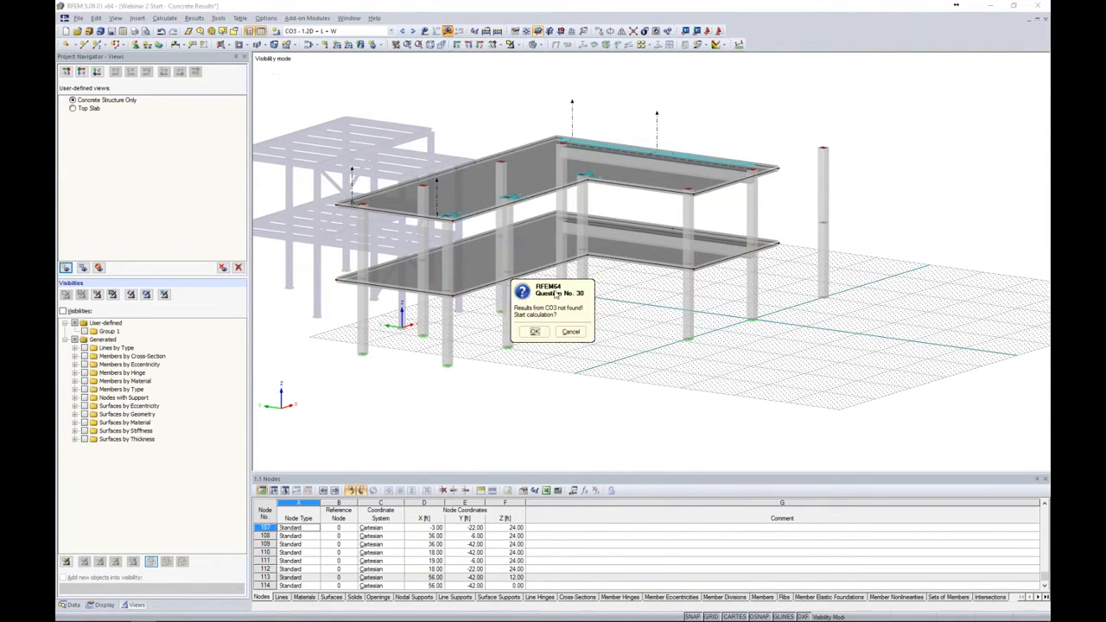
key("Return")
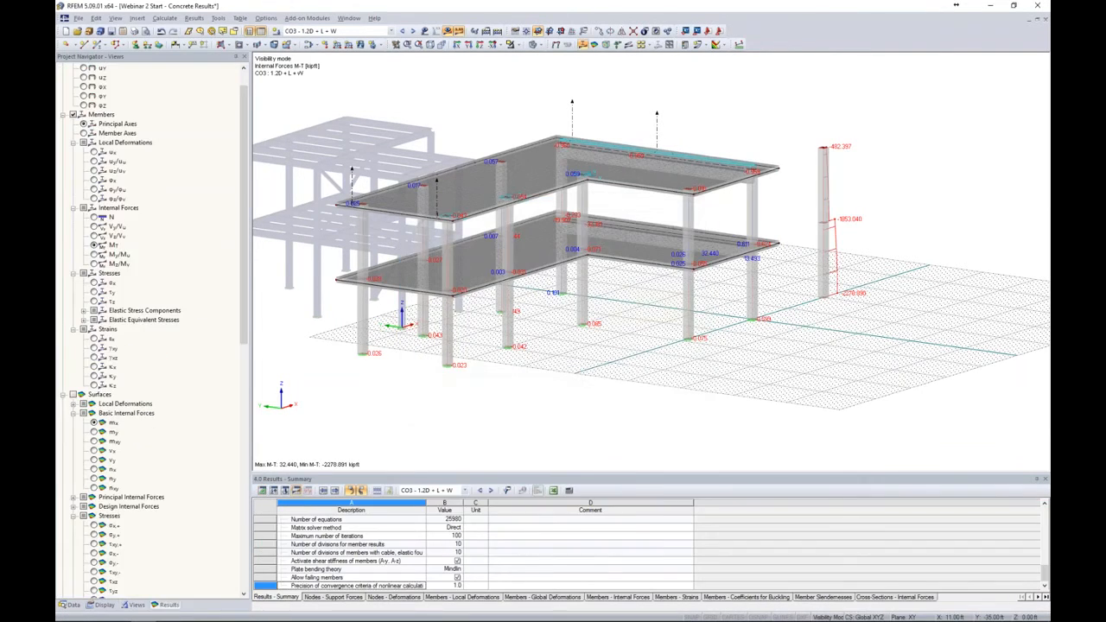
middle_click_drag(803, 361, 760, 364)
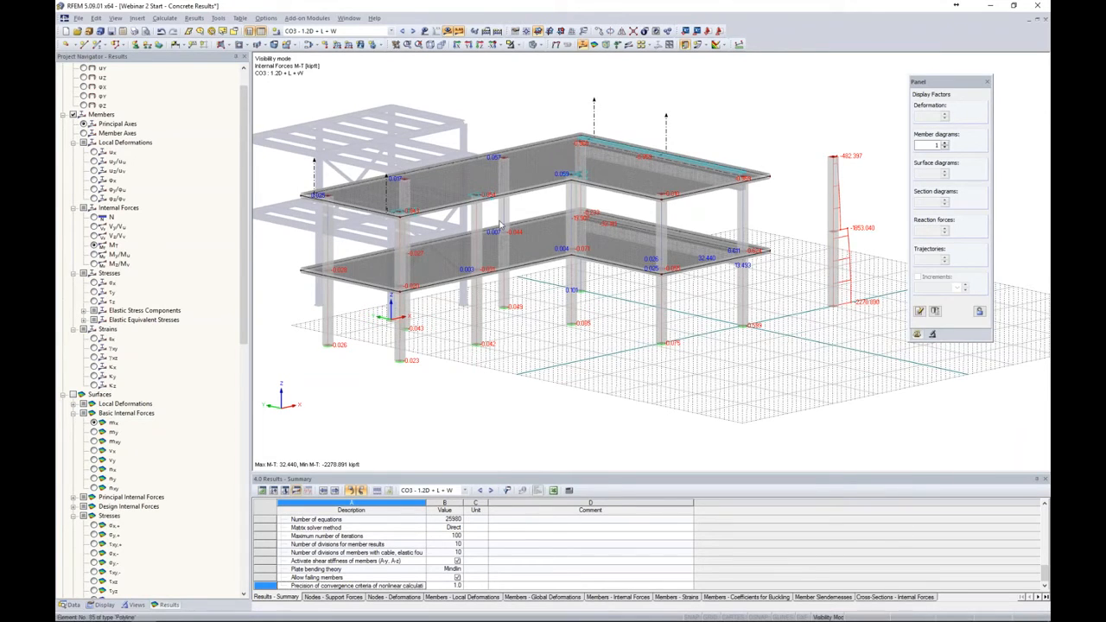
Step: Display the members' shear force Vy/Vu and turn off the work plane grid
left_click(95, 228)
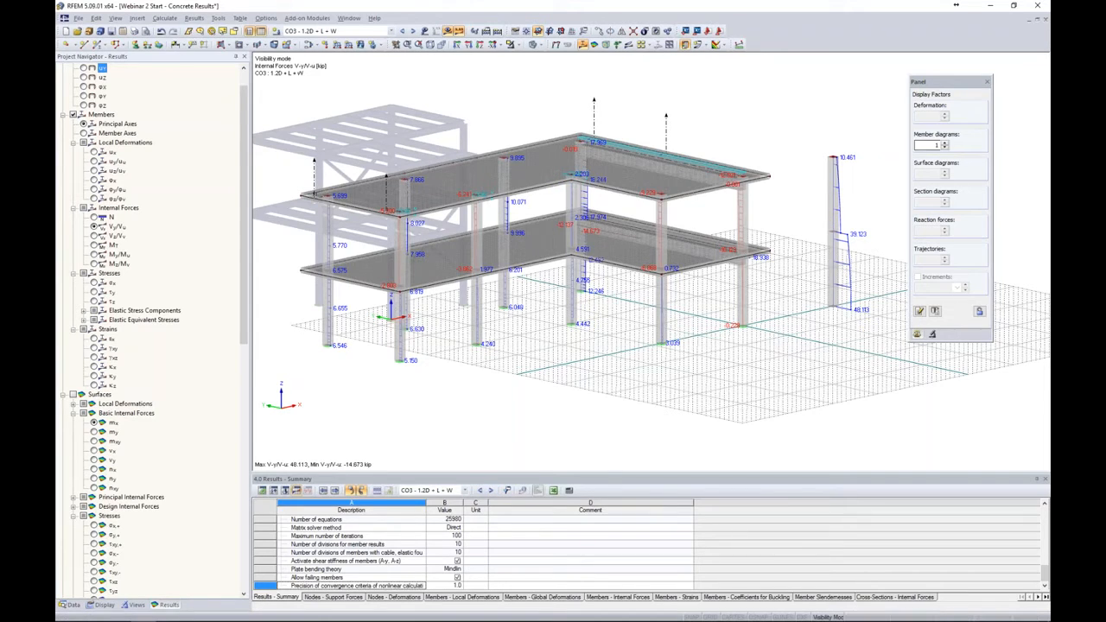
left_click_drag(957, 88, 981, 79)
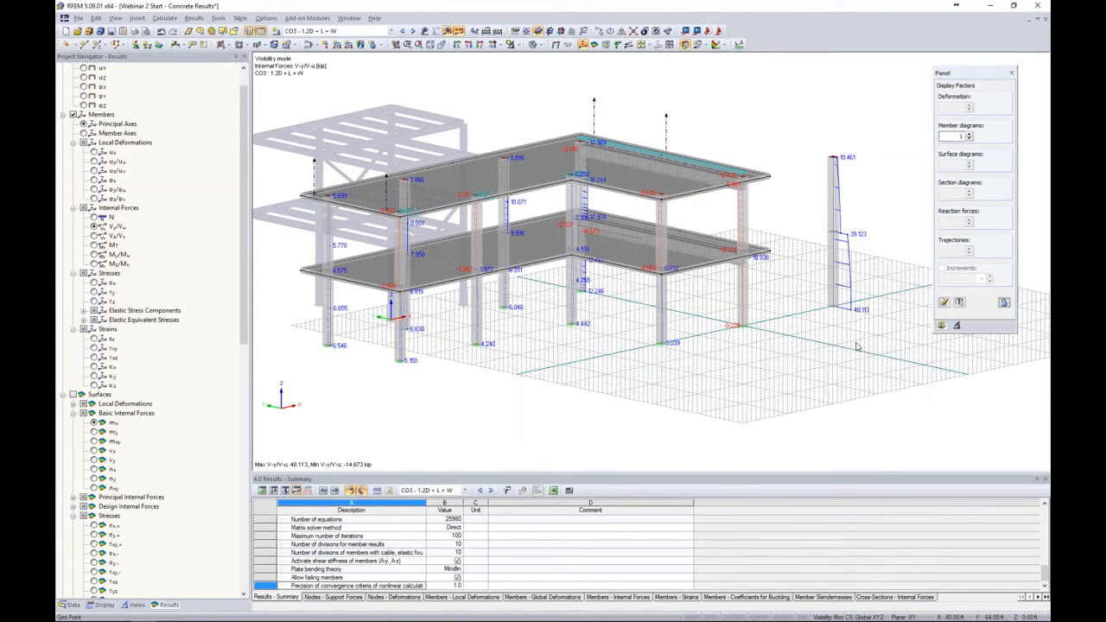
left_click(710, 616)
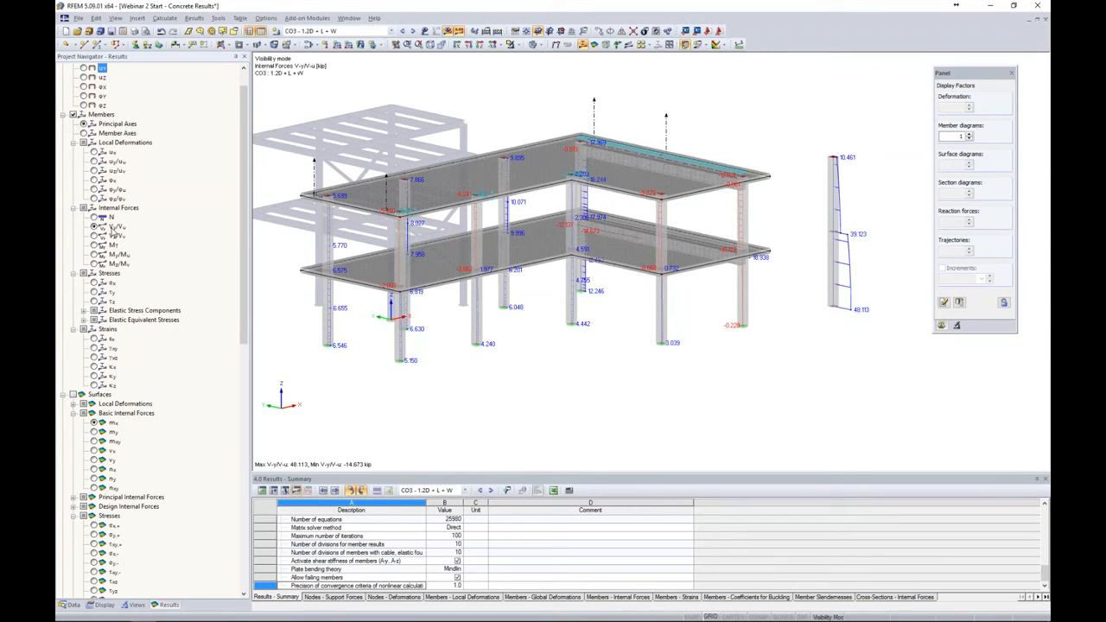
Step: Display the members' local axis systems to check the orientation of the detached result beam, and hide them again
right_click(833, 278)
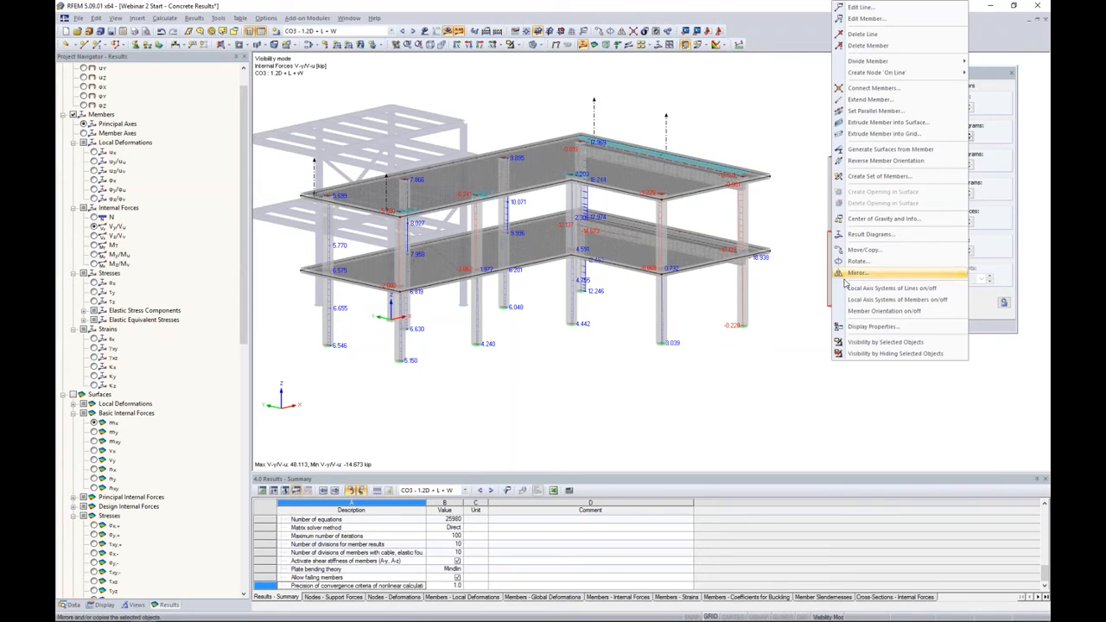
left_click(851, 290)
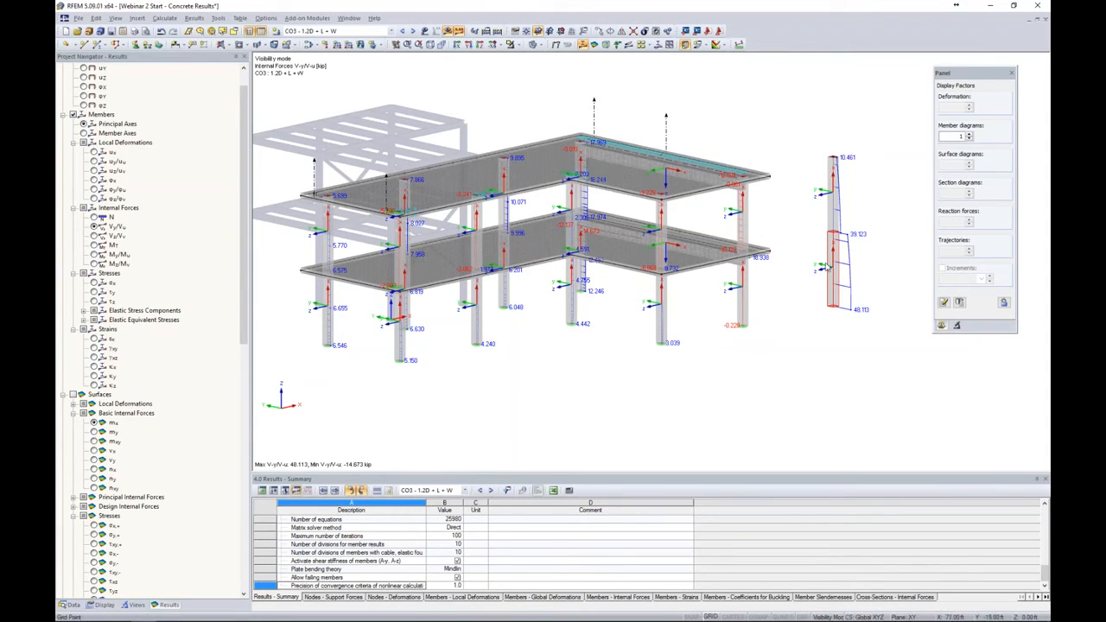
right_click(836, 259)
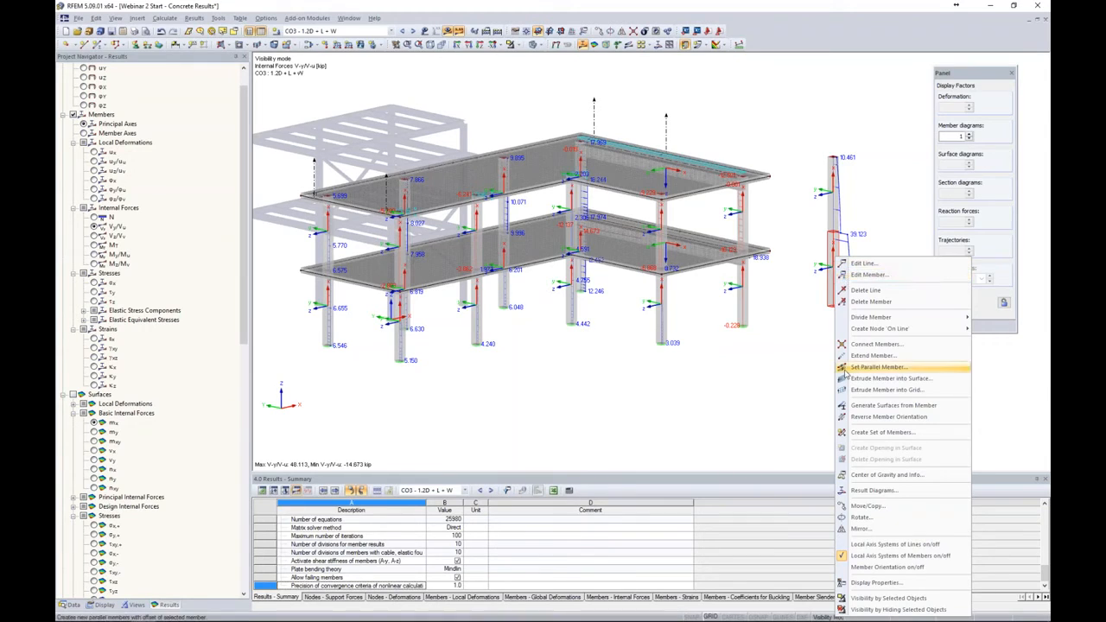
left_click(891, 556)
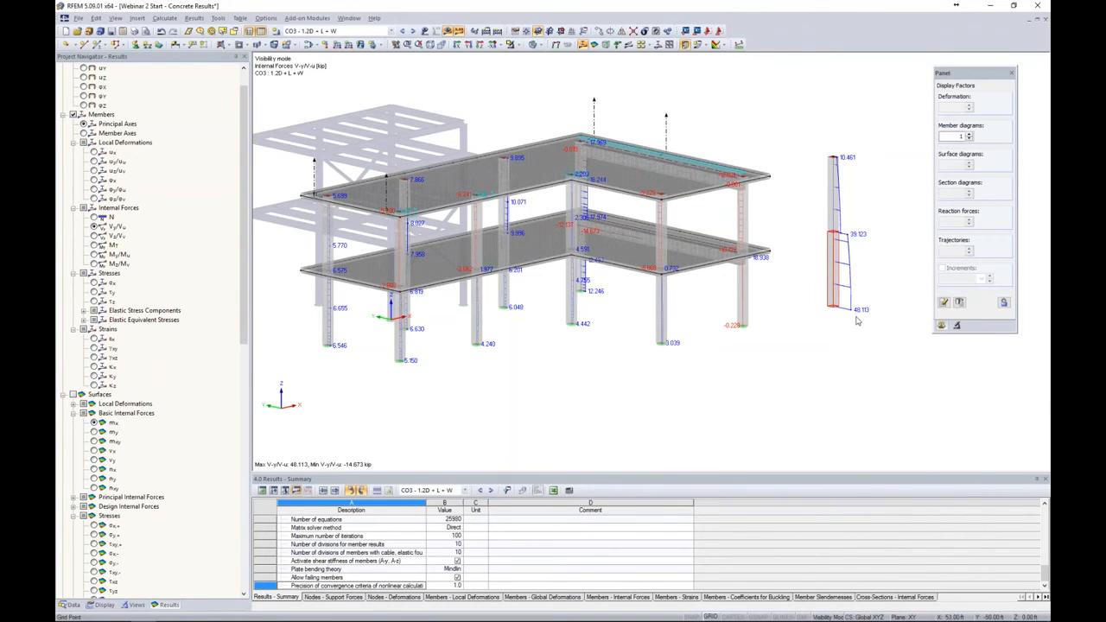
Step: View the members' Vz/Vv shear force and axial force N diagrams, including those on the detached result beam
scroll(853, 276, "up", 5)
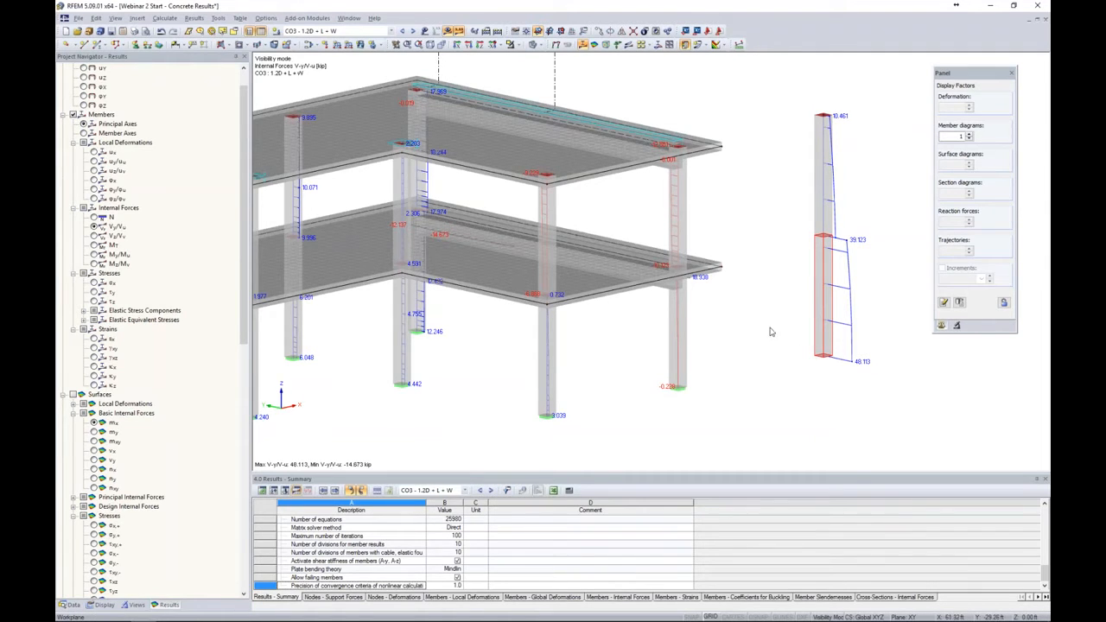
scroll(781, 326, "down", 1)
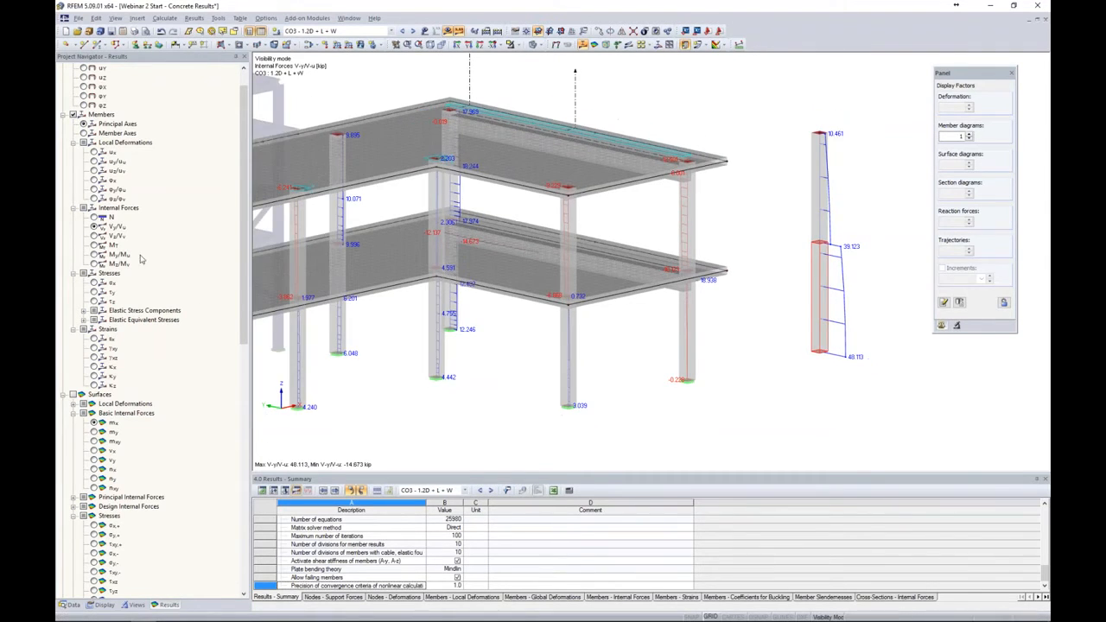
left_click(94, 236)
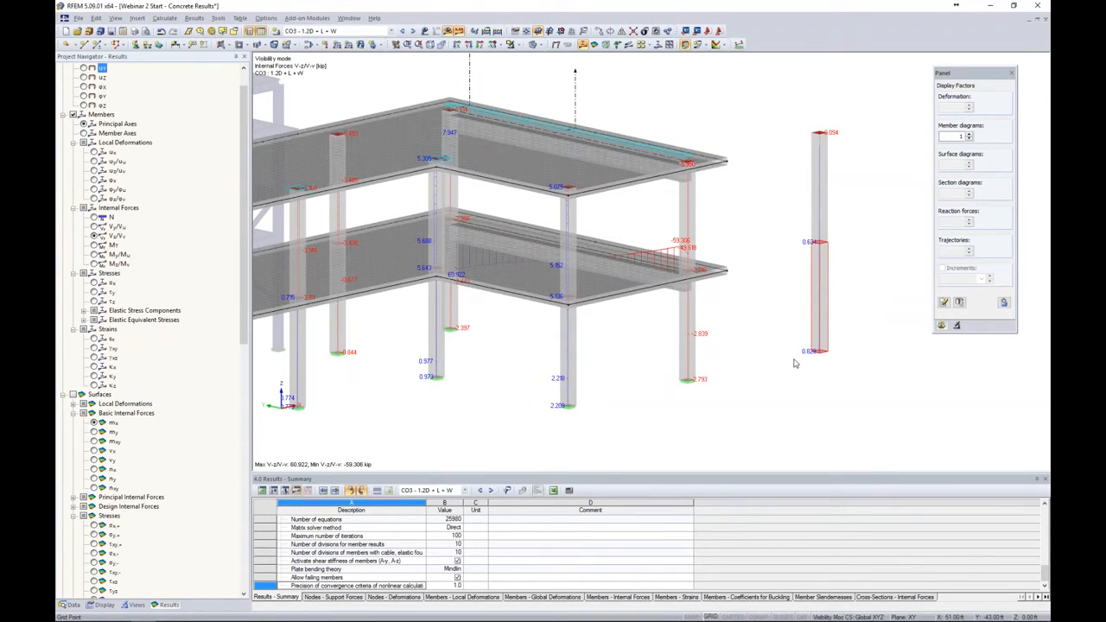
middle_click_drag(797, 358, 691, 371, "ctrl")
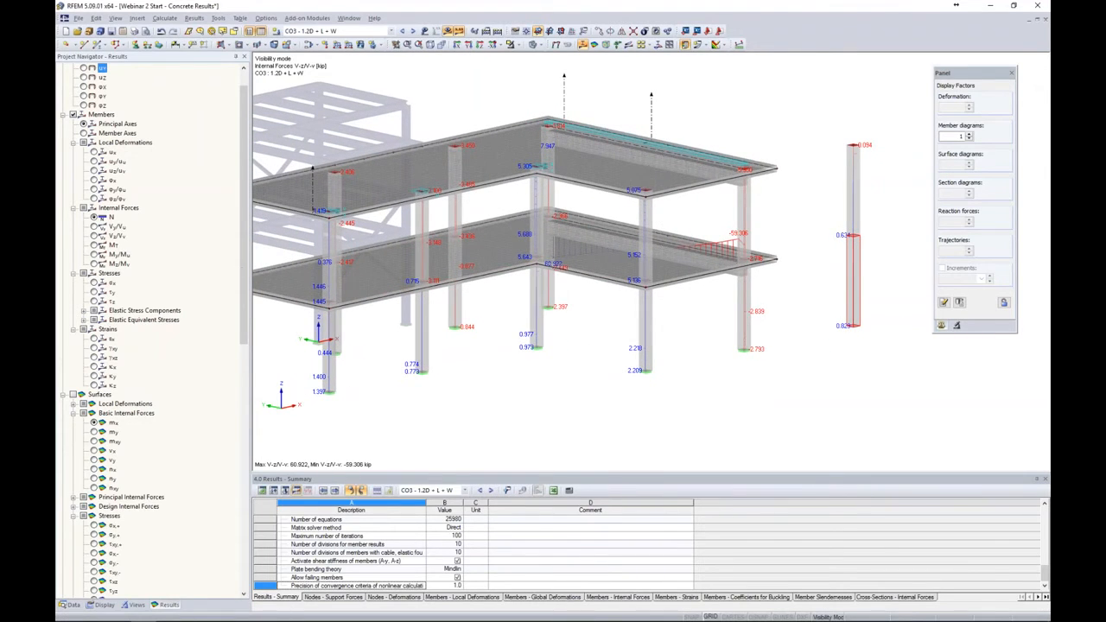
middle_click_drag(797, 302, 777, 295, "ctrl")
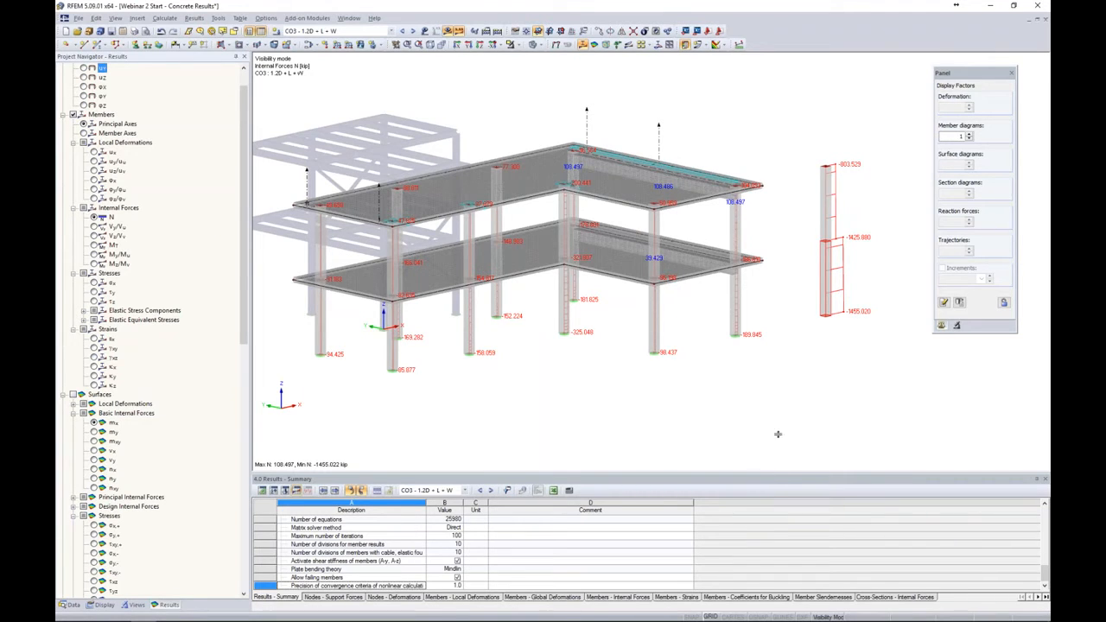
Step: Enlarge the results summary table to review the load and support force sums for CO3, and shrink it again
left_click_drag(779, 384, 779, 386)
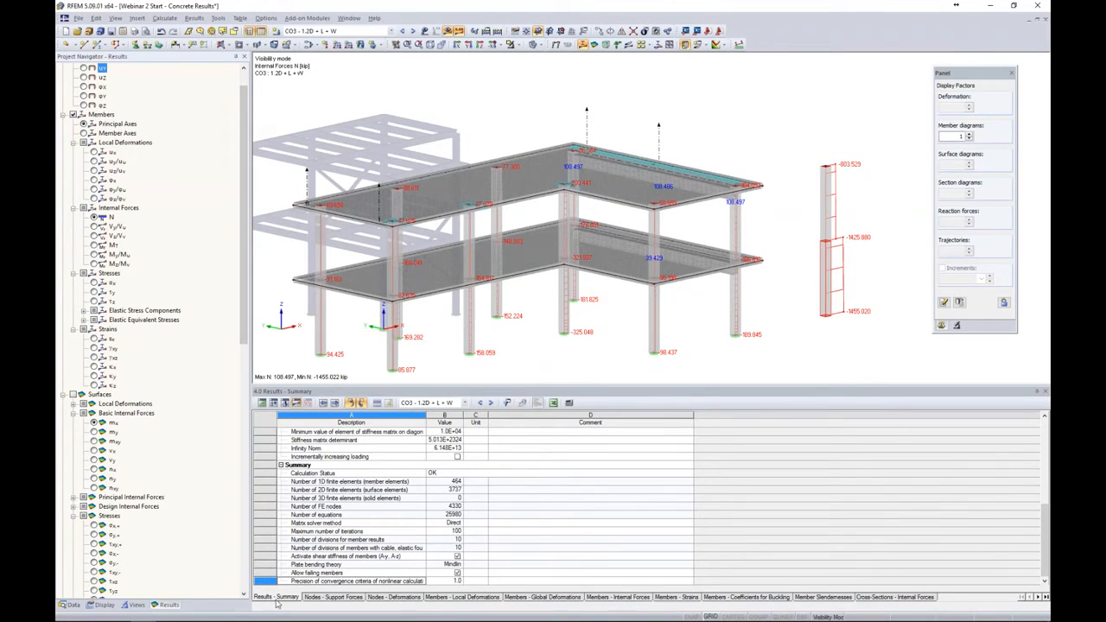
scroll(295, 478, "down", 10)
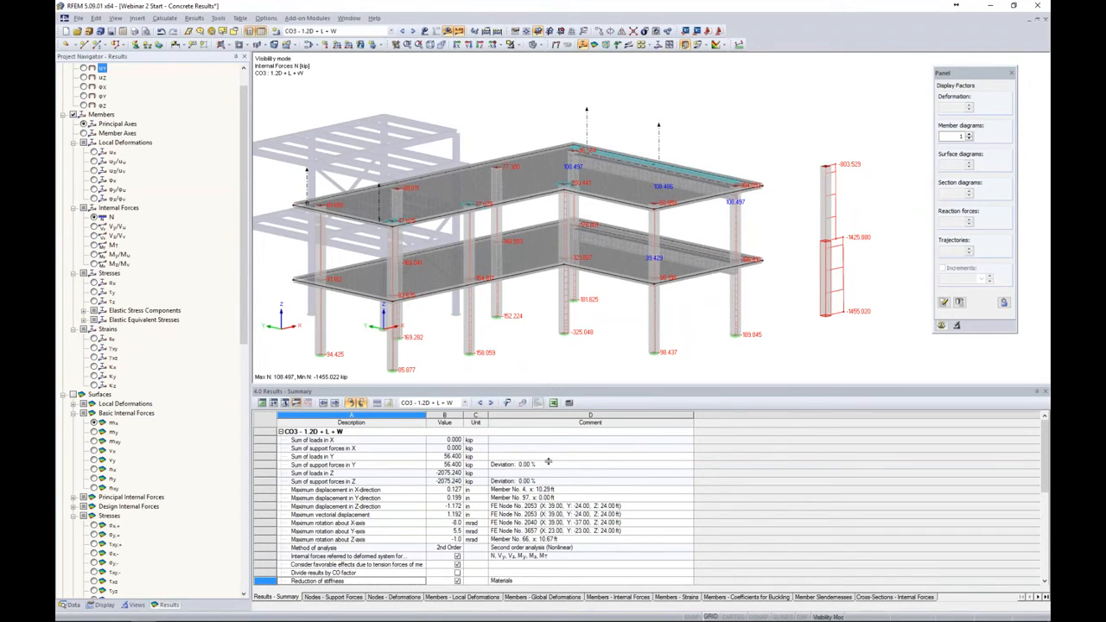
left_click_drag(548, 462, 549, 461)
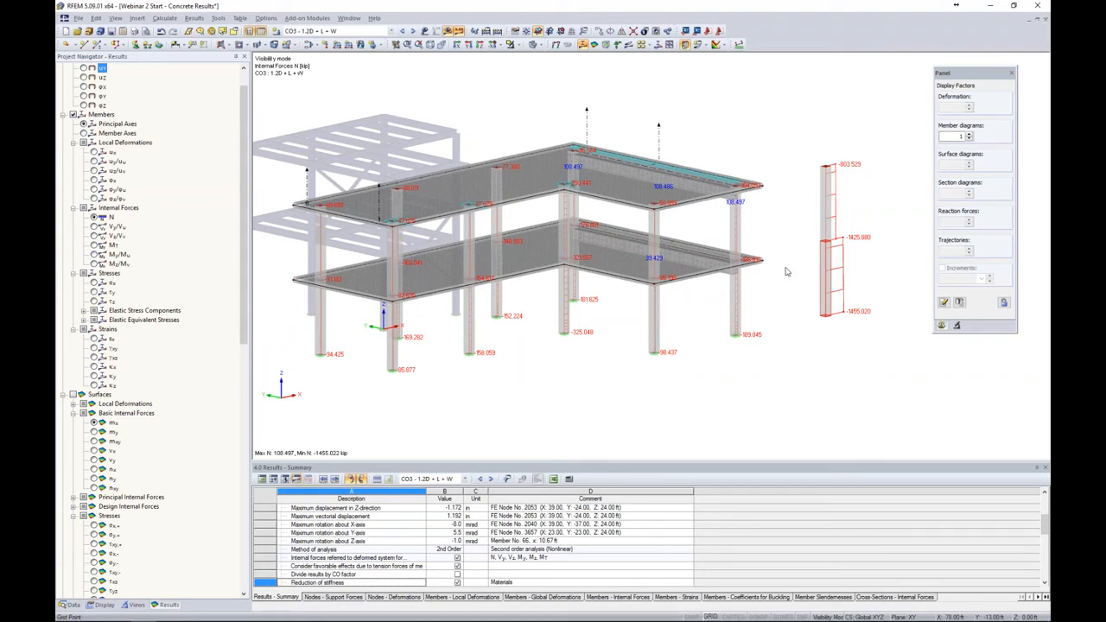
Step: Compare the members' Vz/Vv shear, My/Mu moment and axial force N diagrams
left_click(99, 236)
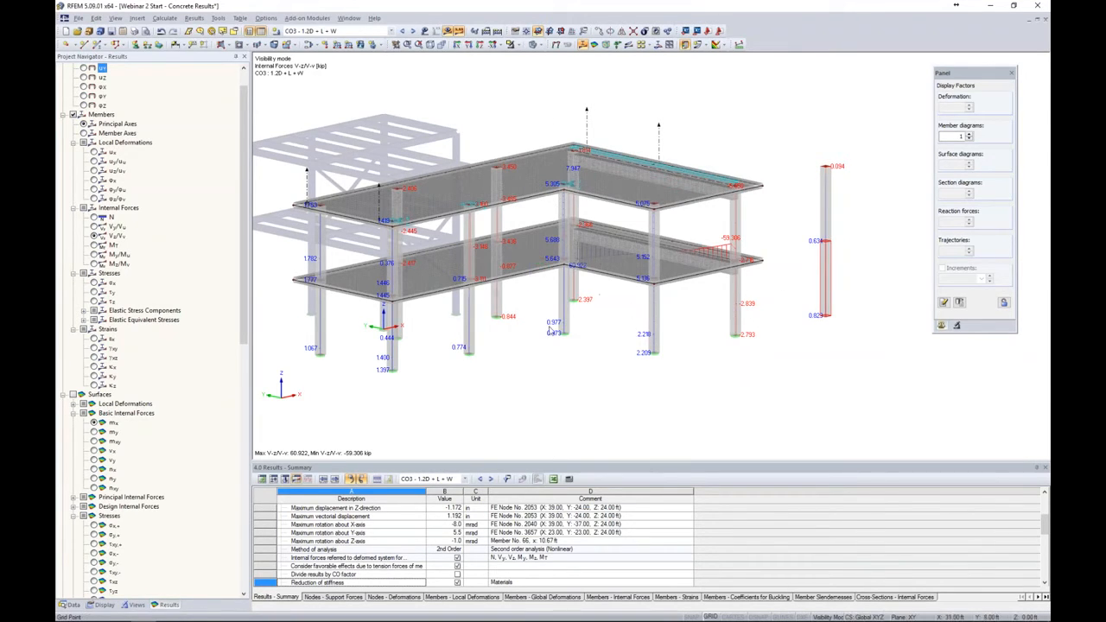
left_click(95, 254)
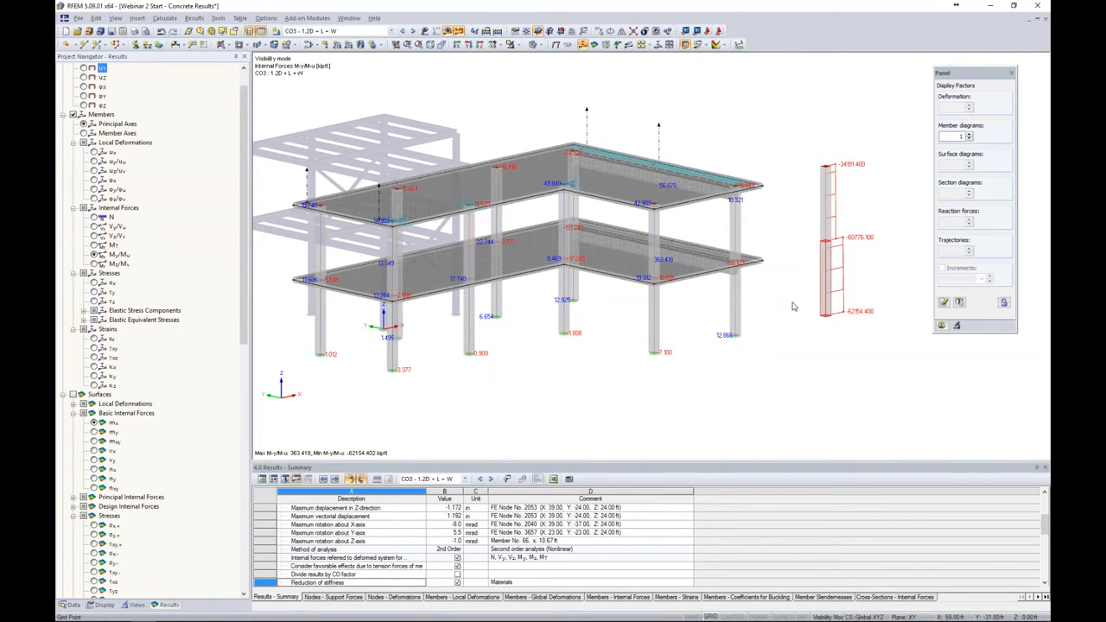
left_click(95, 217)
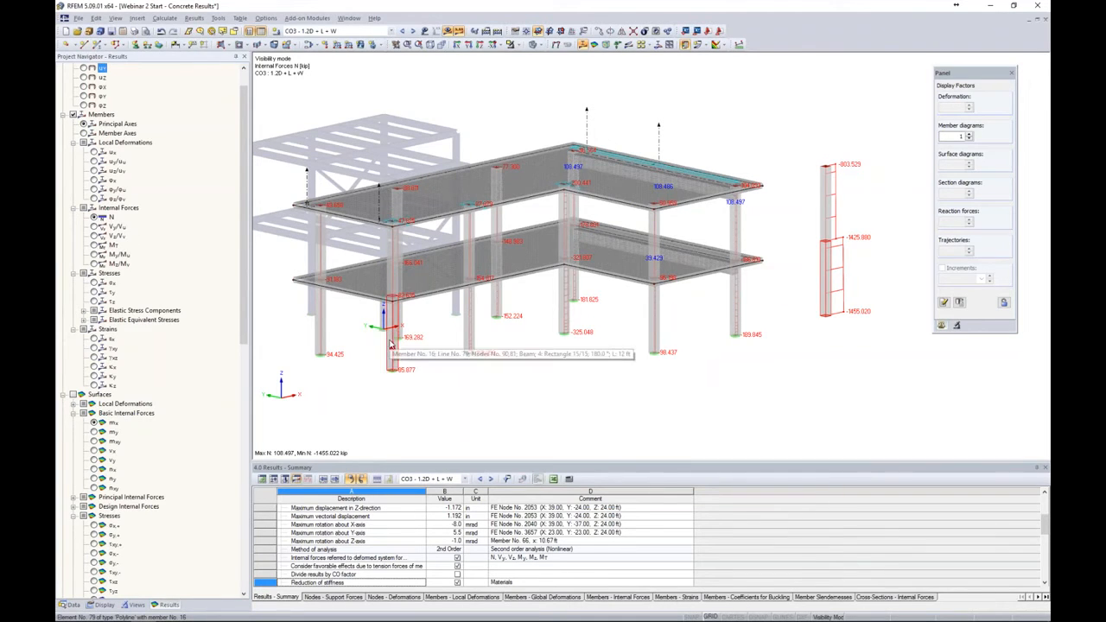
Step: Switch to the presentation's Result Beams slide and compare its rules with the result beam in the RFEM model
key("alt+Tab")
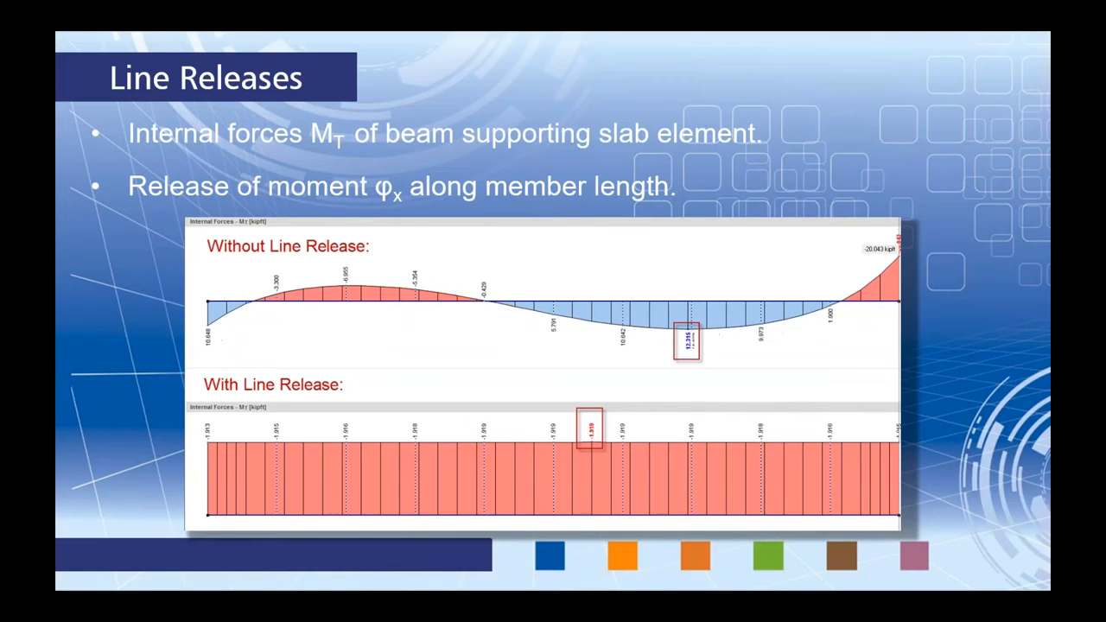
key("Right")
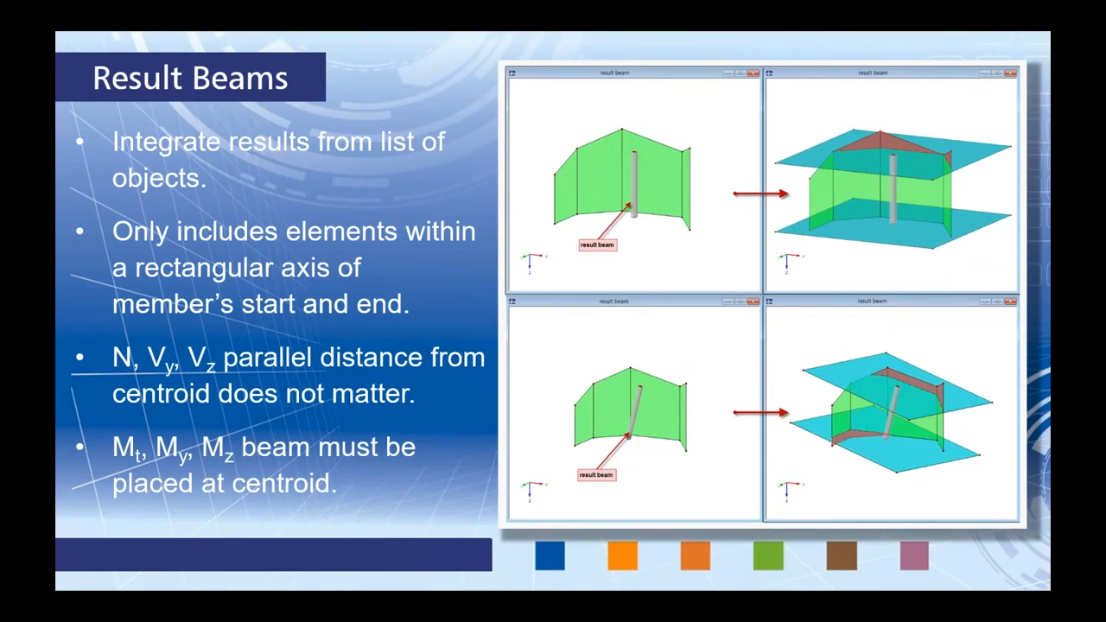
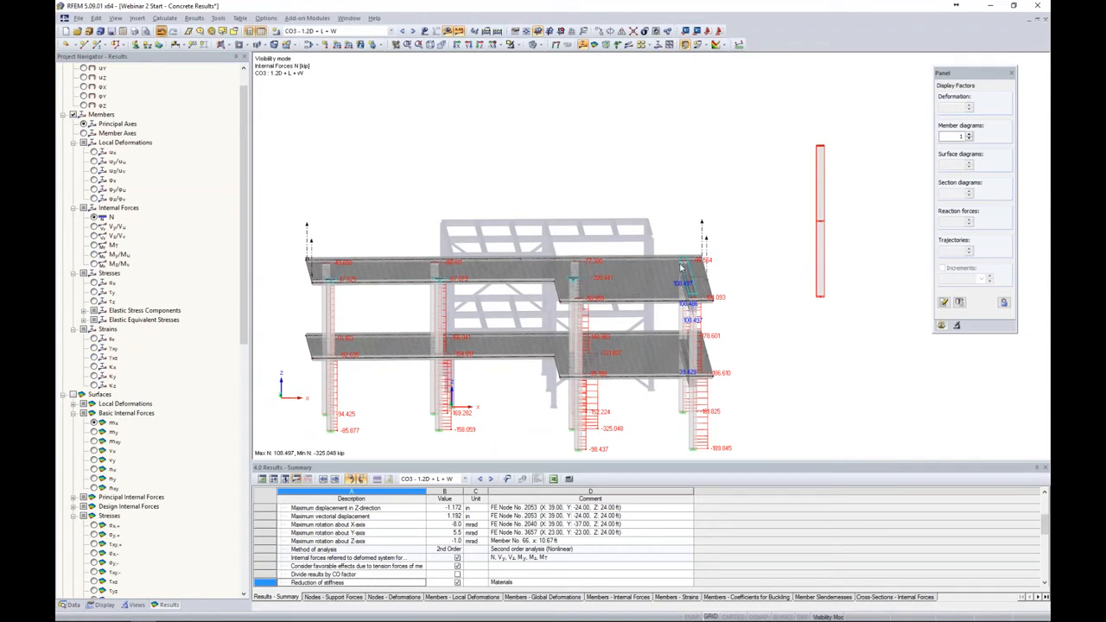
middle_click_drag(770, 314, 778, 235, "ctrl")
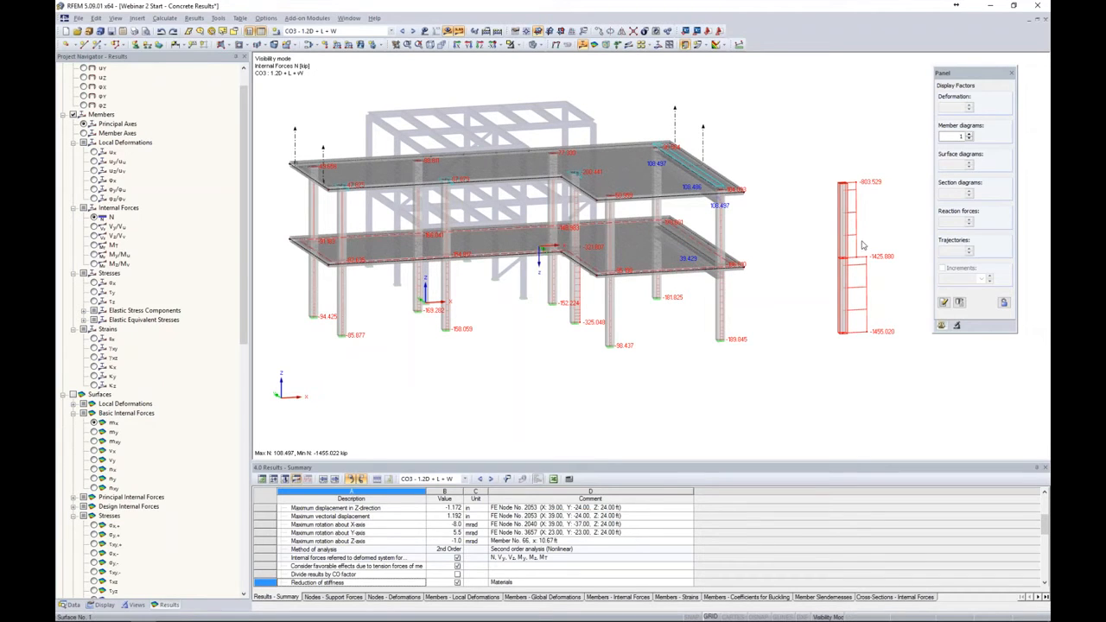
key("alt+Tab")
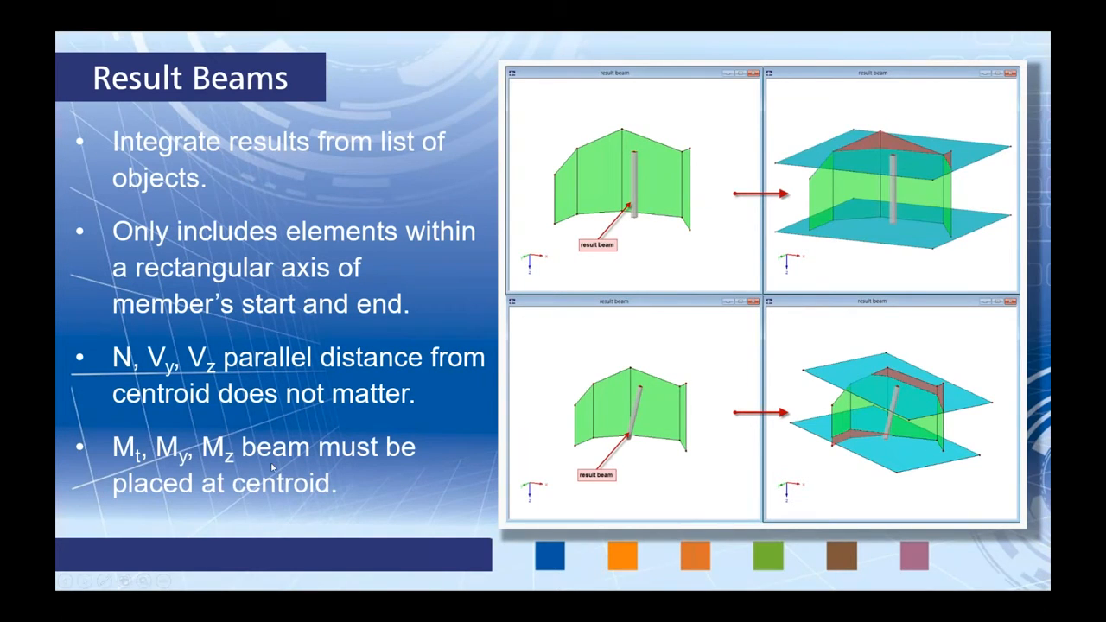
key("alt+Tab")
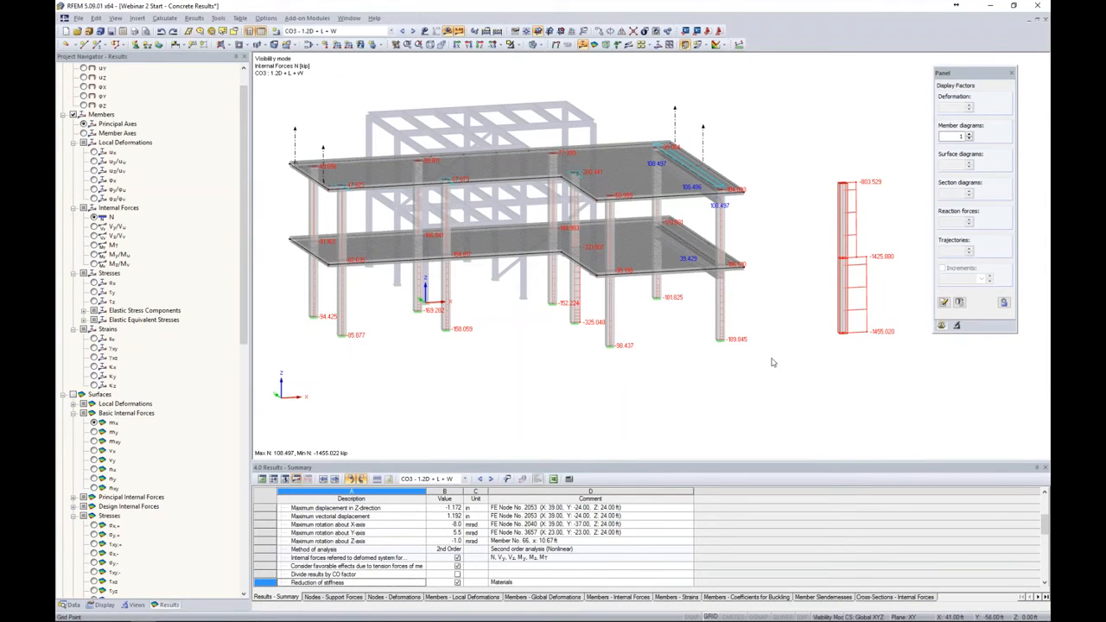
Step: Show only the user-defined Top Slab view and return the navigator to the model data
right_click(740, 372)
key("Escape")
middle_click_drag(775, 378, 456, 383, "ctrl")
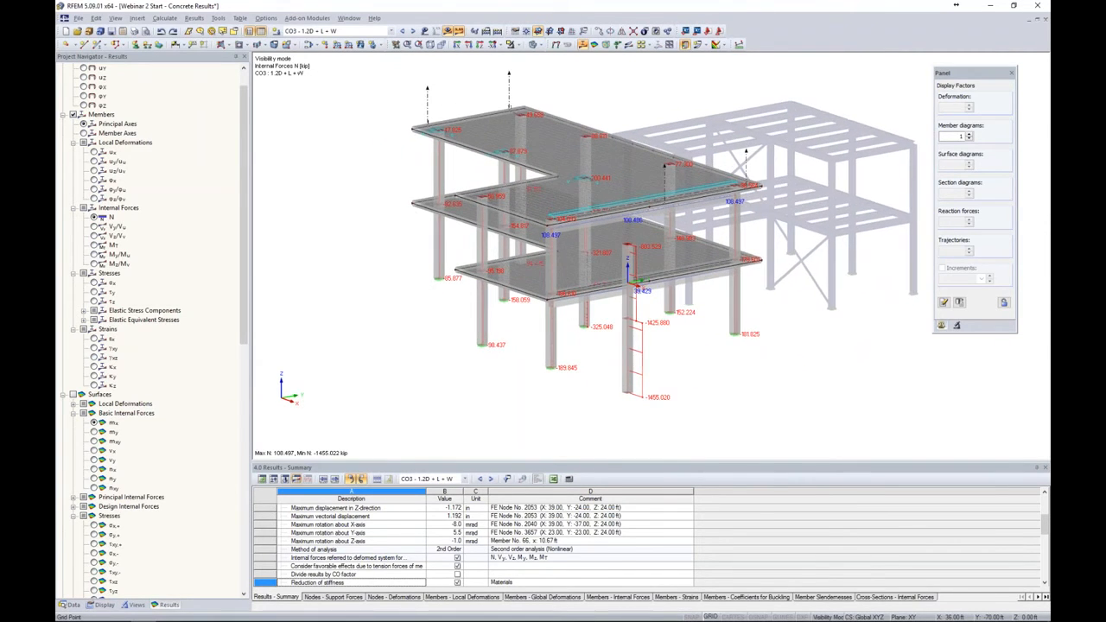
scroll(557, 164, "up", 2)
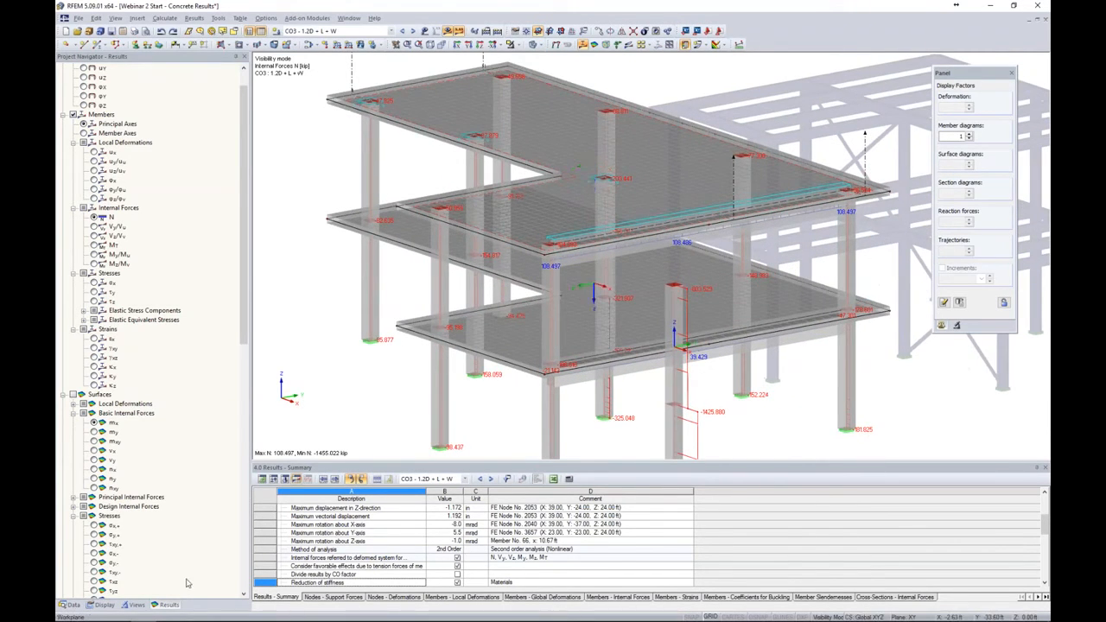
left_click(136, 605)
left_click(91, 109)
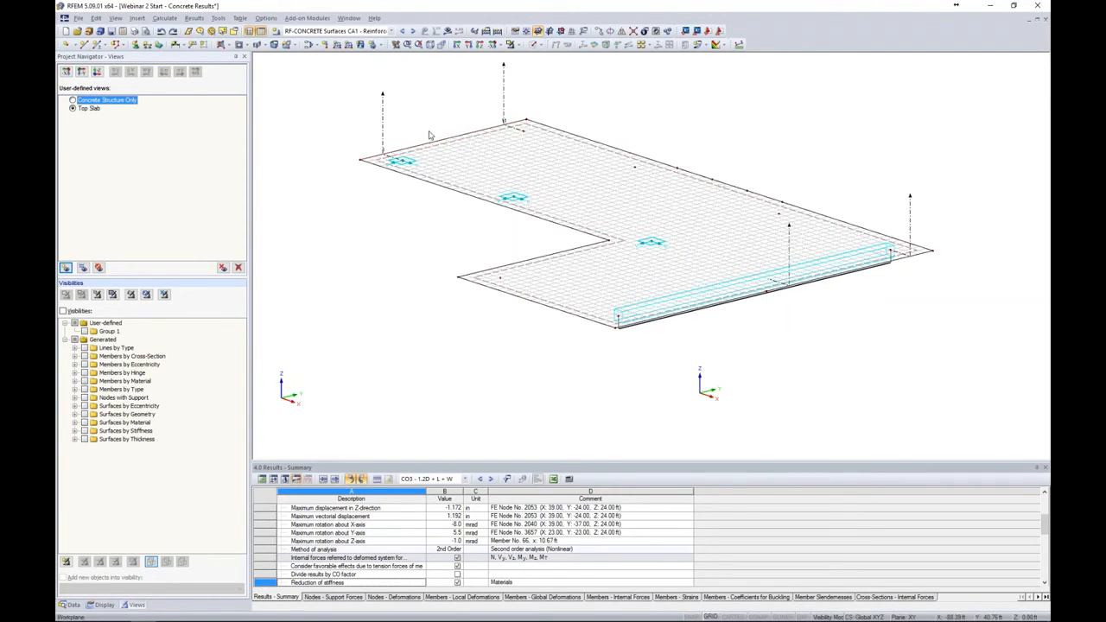
left_click(73, 604)
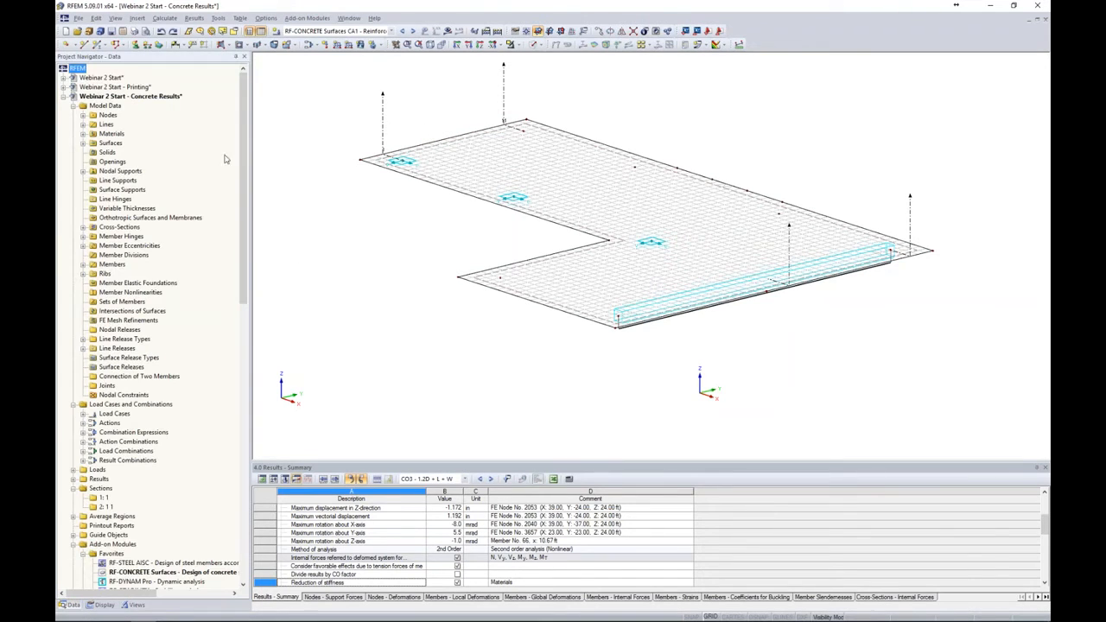
Step: Begin a new single member and set its member type to Result Beam
left_click(99, 45)
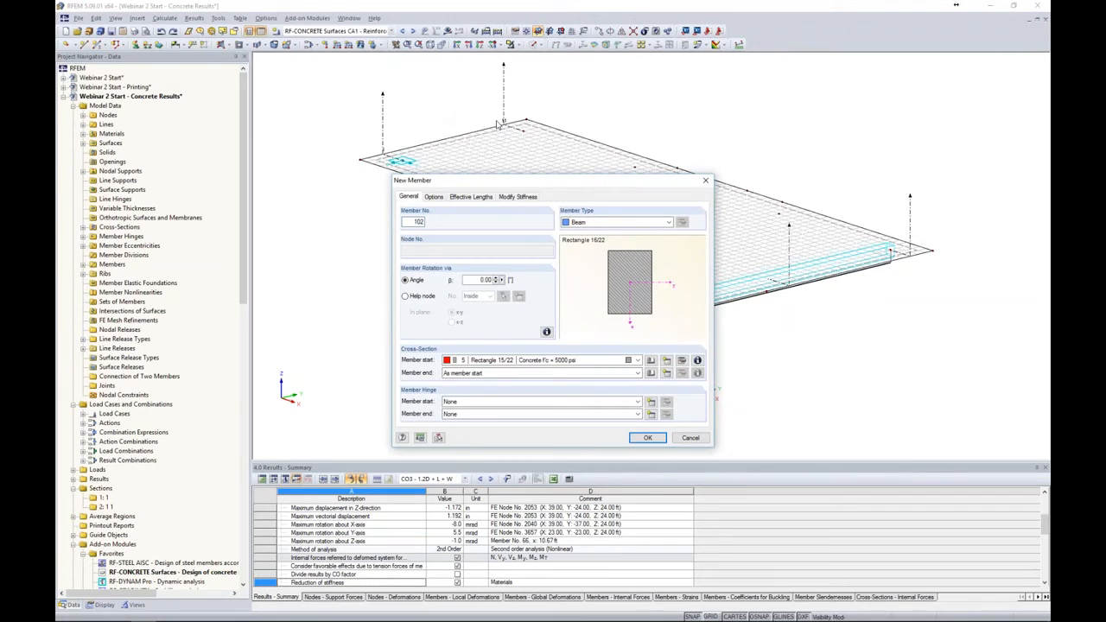
left_click(622, 223)
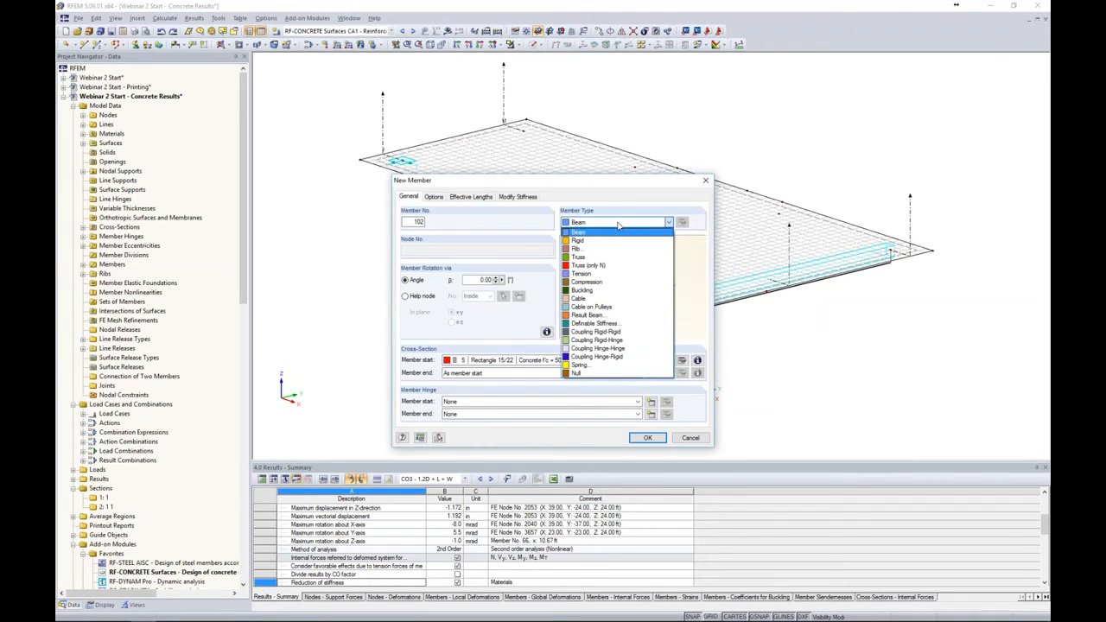
left_click(590, 316)
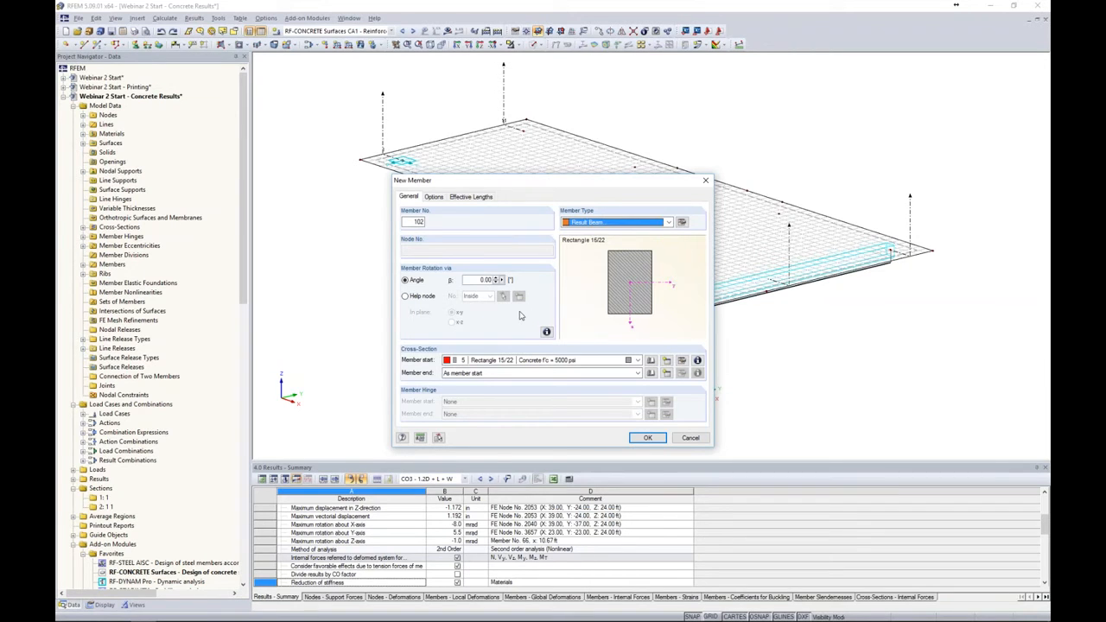
Step: Integrate the result beam's stresses and forces within a general cuboid, entering 2 for Y+ and 10,1 for Z+
left_click(682, 223)
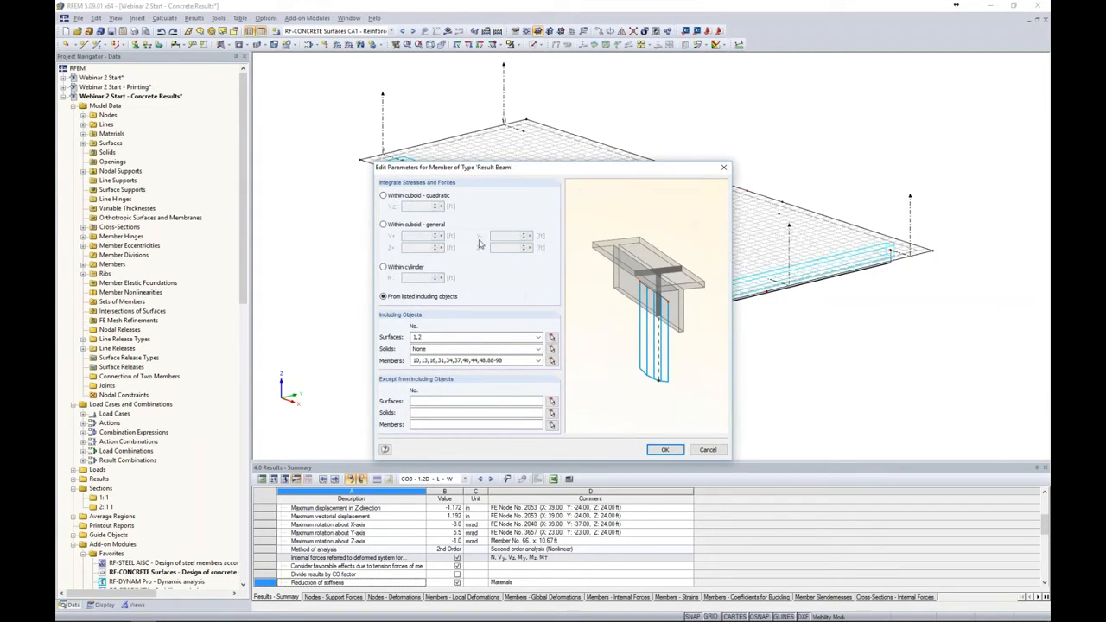
left_click(383, 224)
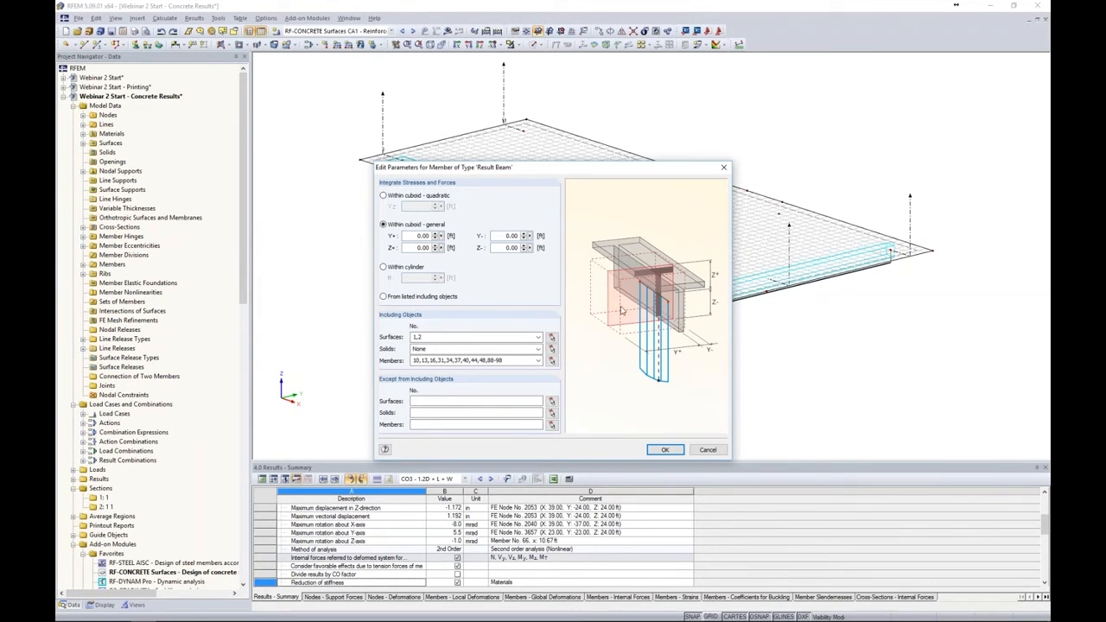
left_click_drag(409, 236, 539, 236)
type("2")
left_click(419, 248)
double_click(419, 248)
type("10,1")
left_click(662, 450)
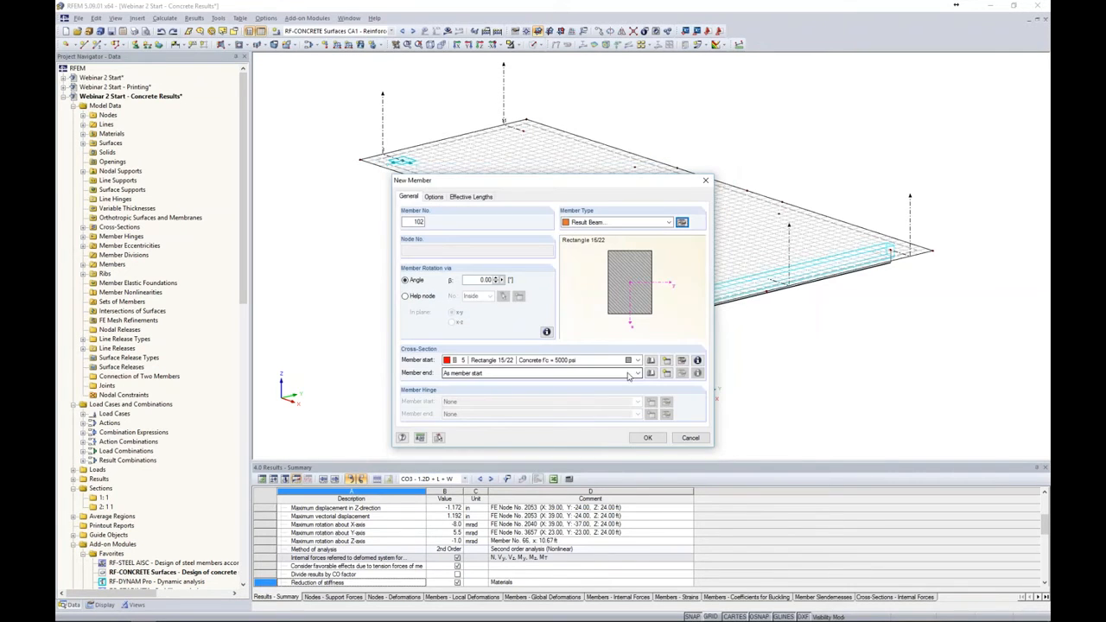
Step: Place the result beam, about 62 ft long, lengthwise along the top slab from edge to edge, accepting deletion of the existing results
left_click(647, 438)
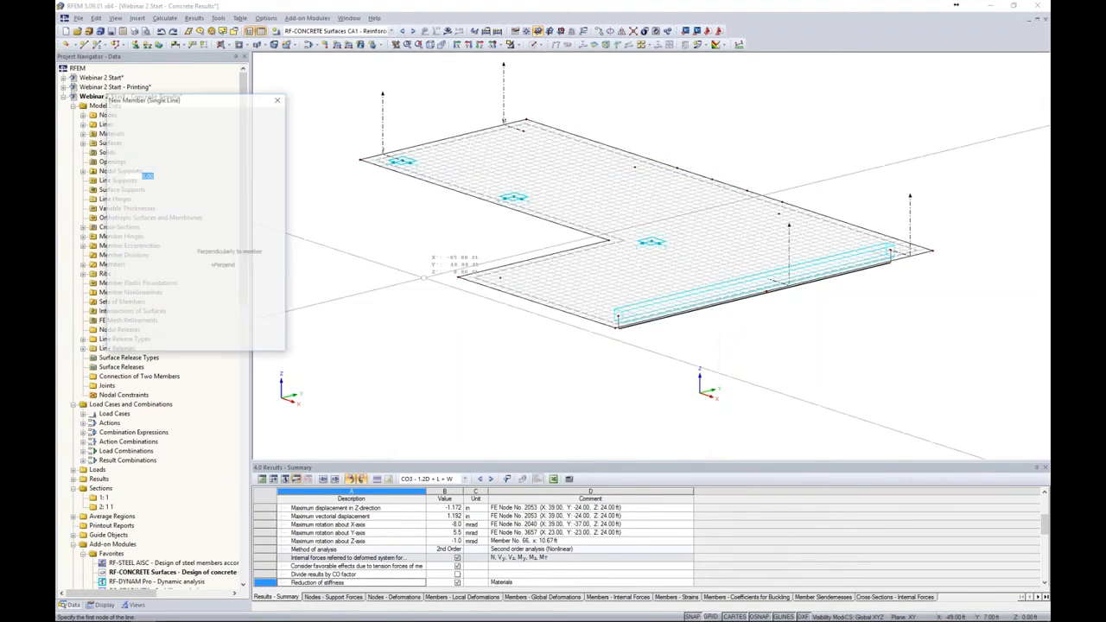
middle_click_drag(437, 227, 456, 286)
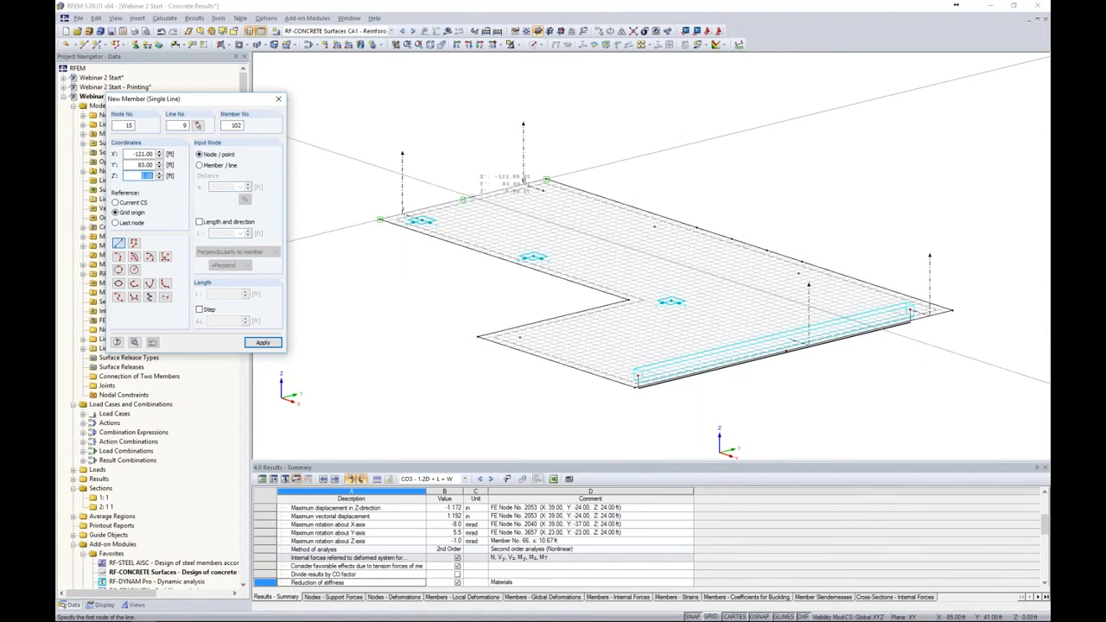
key("Return")
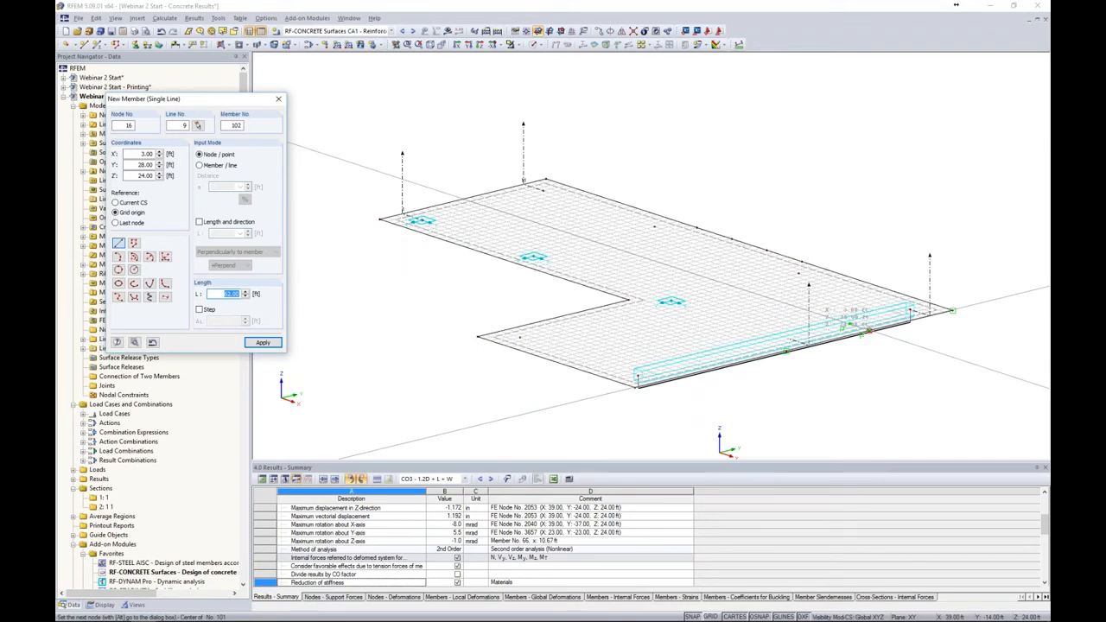
left_click(867, 330)
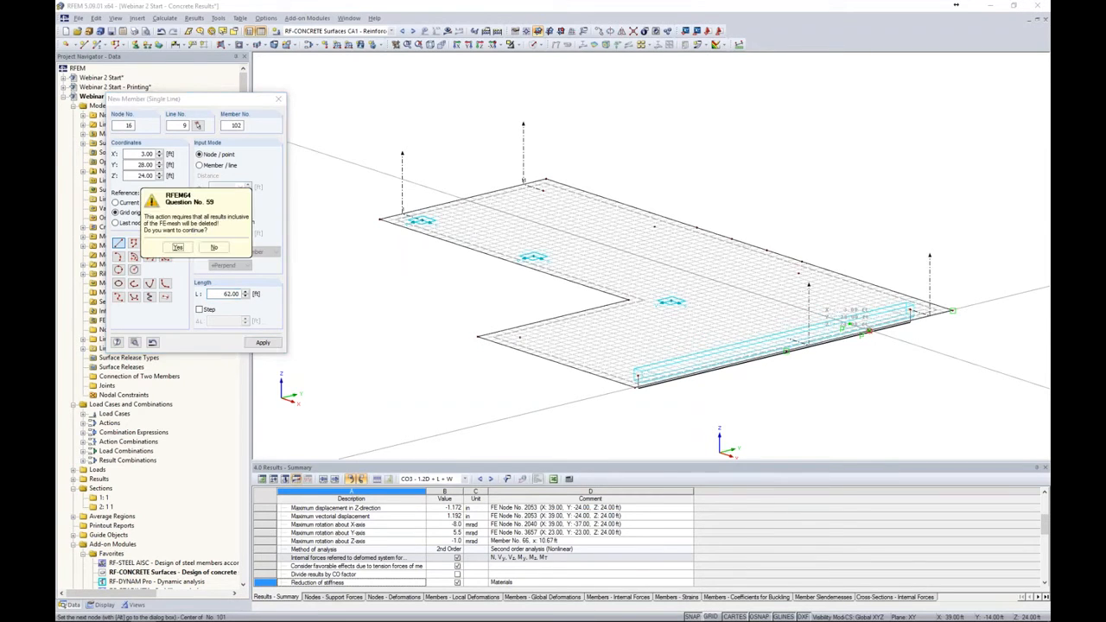
left_click(178, 247)
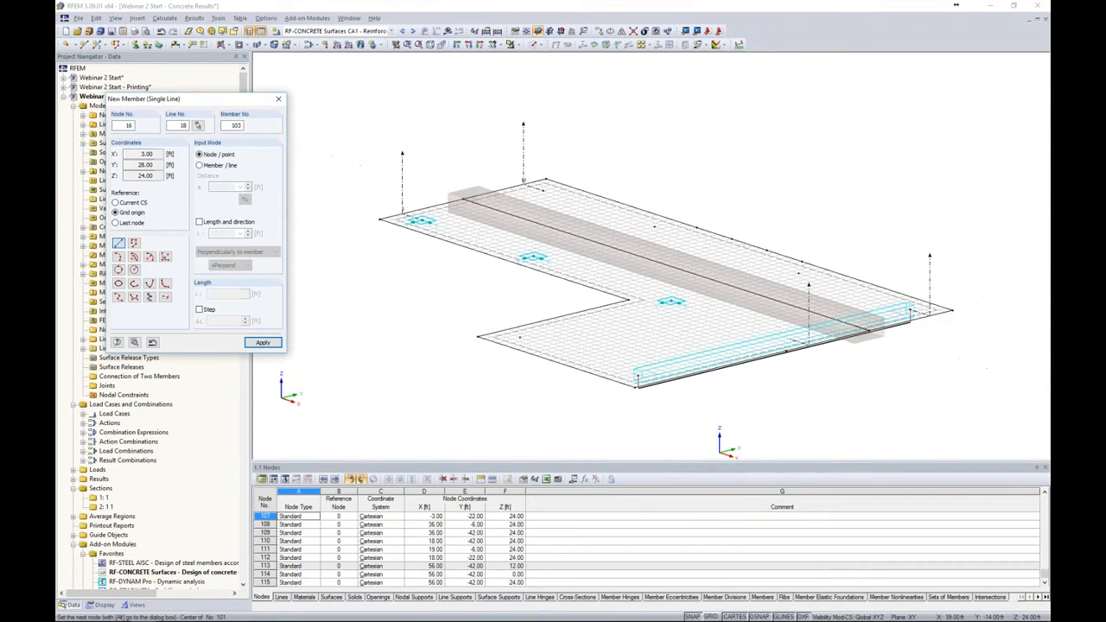
key("Escape")
Step: Inspect the new result beam and its integration cuboid on the slab in the solid transparent display
mouse_move(422, 313)
middle_mouse_down("ctrl")
mouse_move(294, 259)
mouse_move(736, 316)
middle_mouse_up("ctrl")
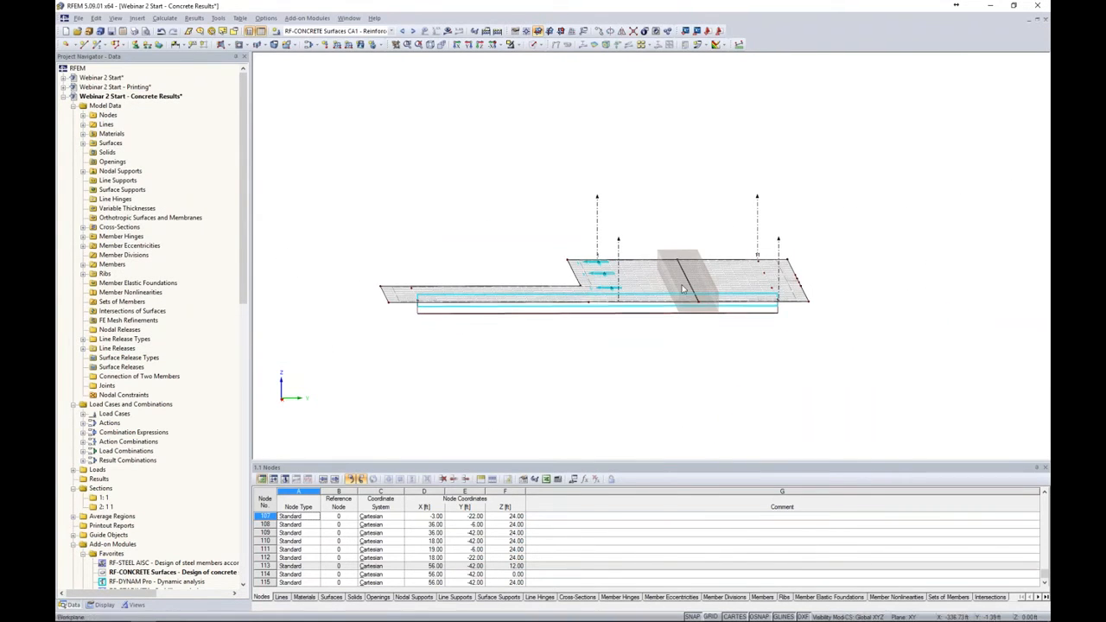
left_click(533, 44)
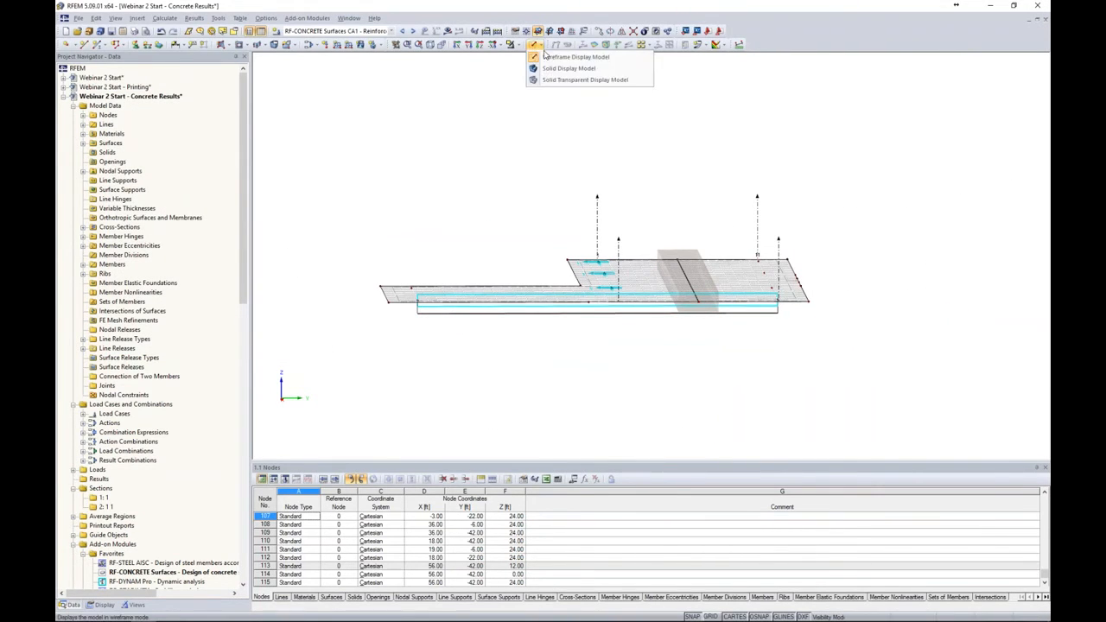
left_click(546, 80)
middle_click_drag(535, 200, 846, 287, "ctrl")
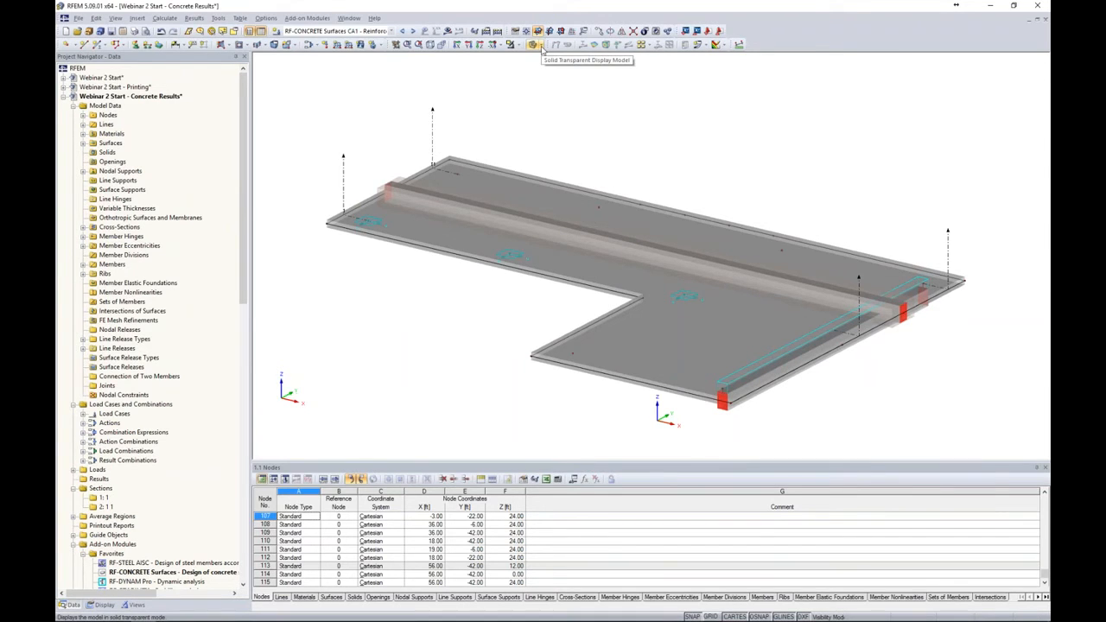
Step: Select combination CO2 - 1.2D + 1.6L, hide its loads and calculate its results
left_click(391, 32)
left_click(373, 67)
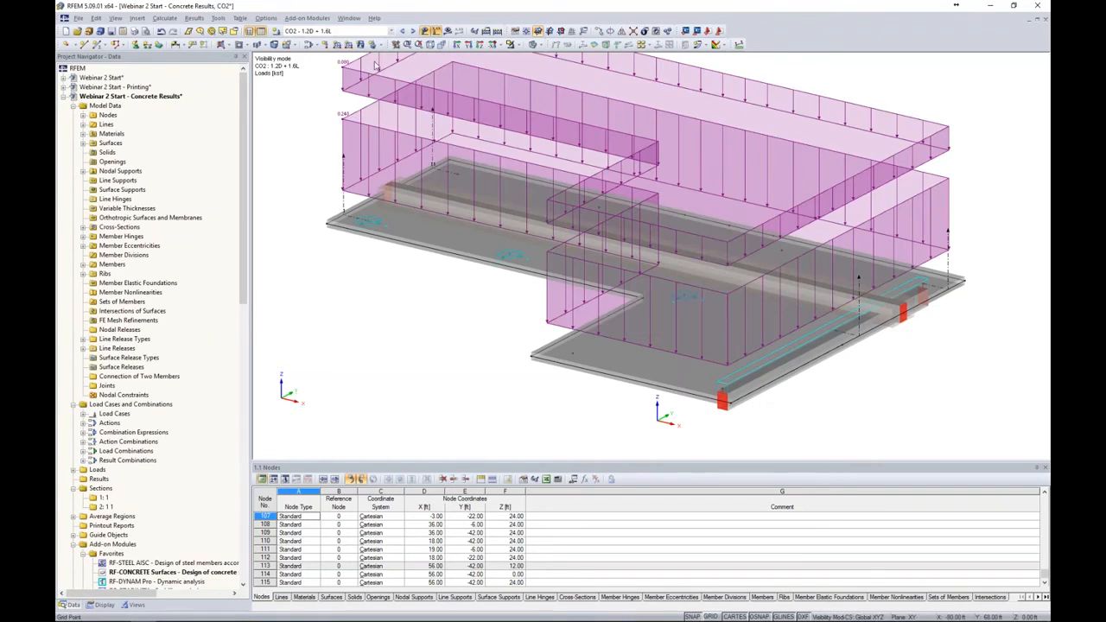
left_click(424, 31)
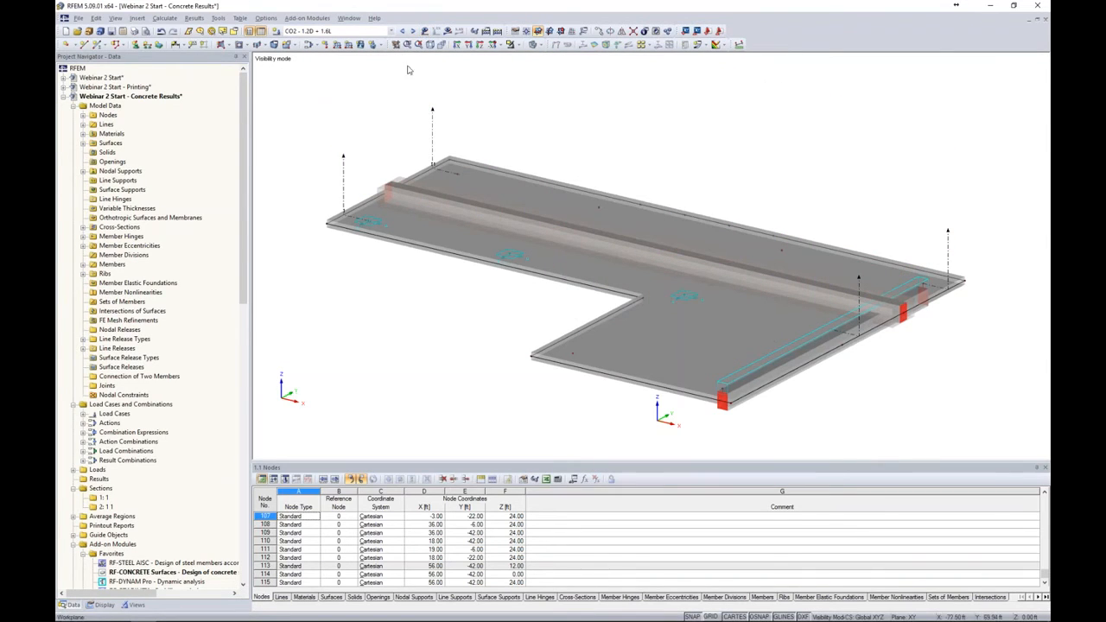
left_click(448, 31)
key("Return")
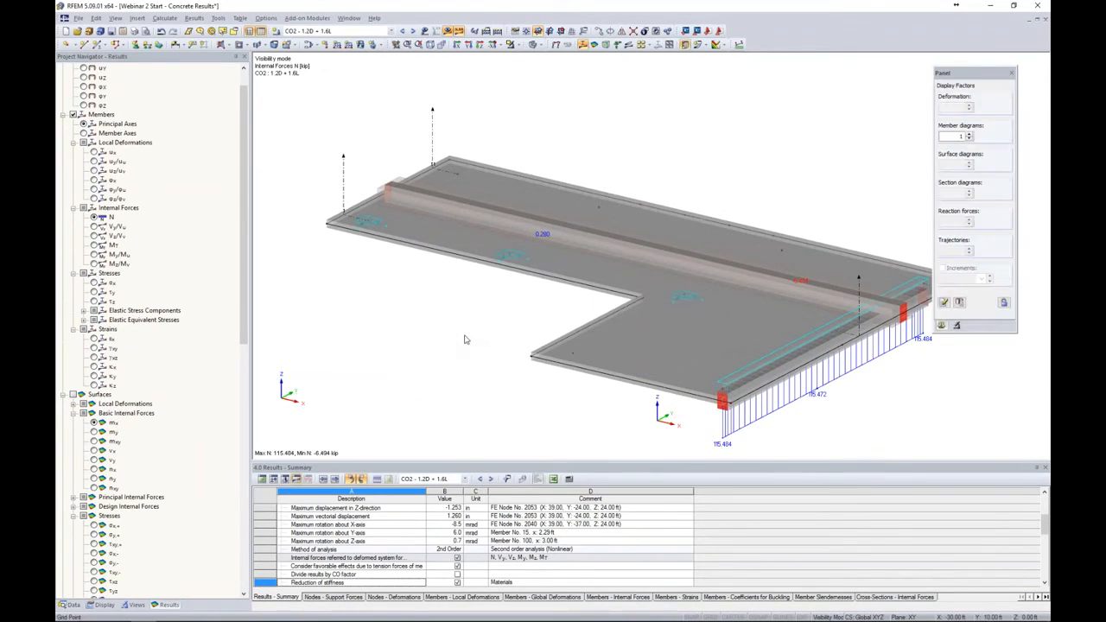
Step: Display the members' bending moments My on the slab in the wireframe display
middle_click_drag(459, 329, 437, 294)
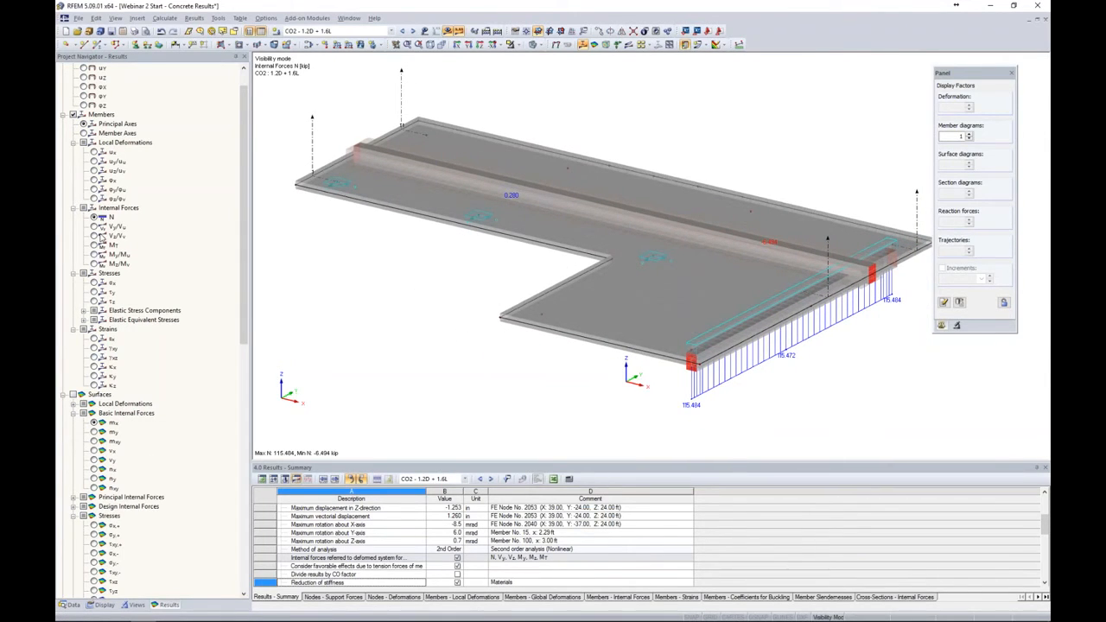
left_click(74, 115)
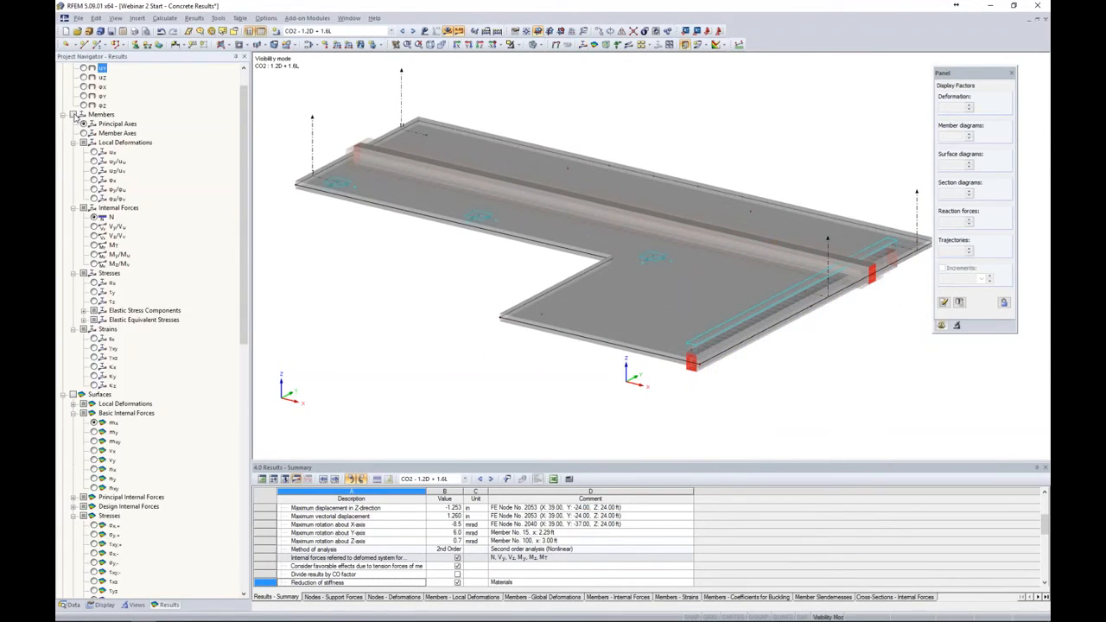
left_click(73, 115)
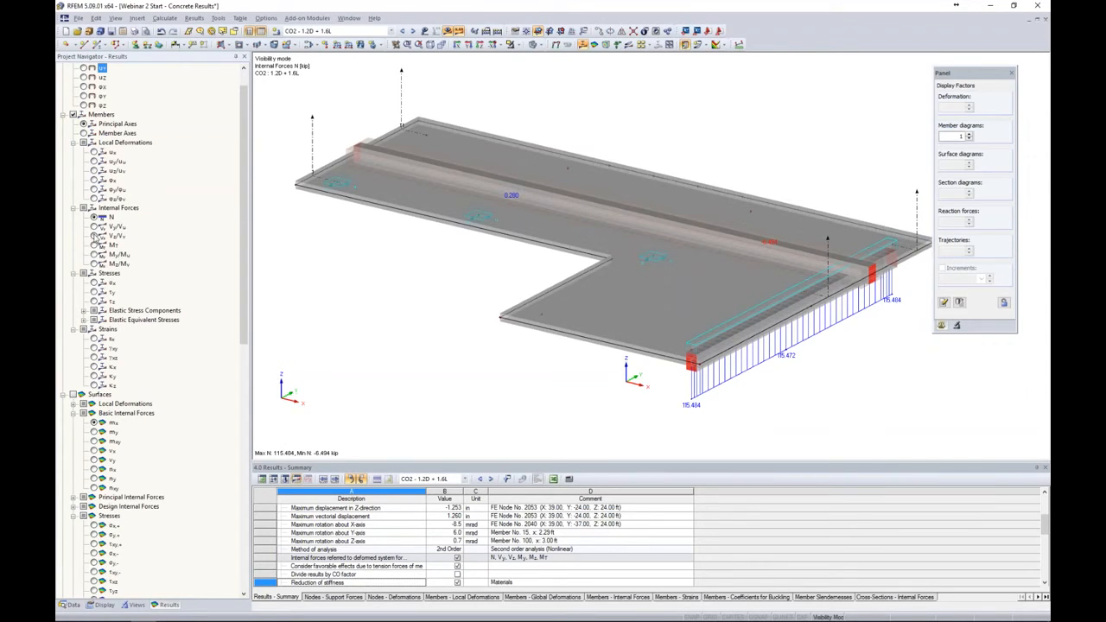
left_click(94, 255)
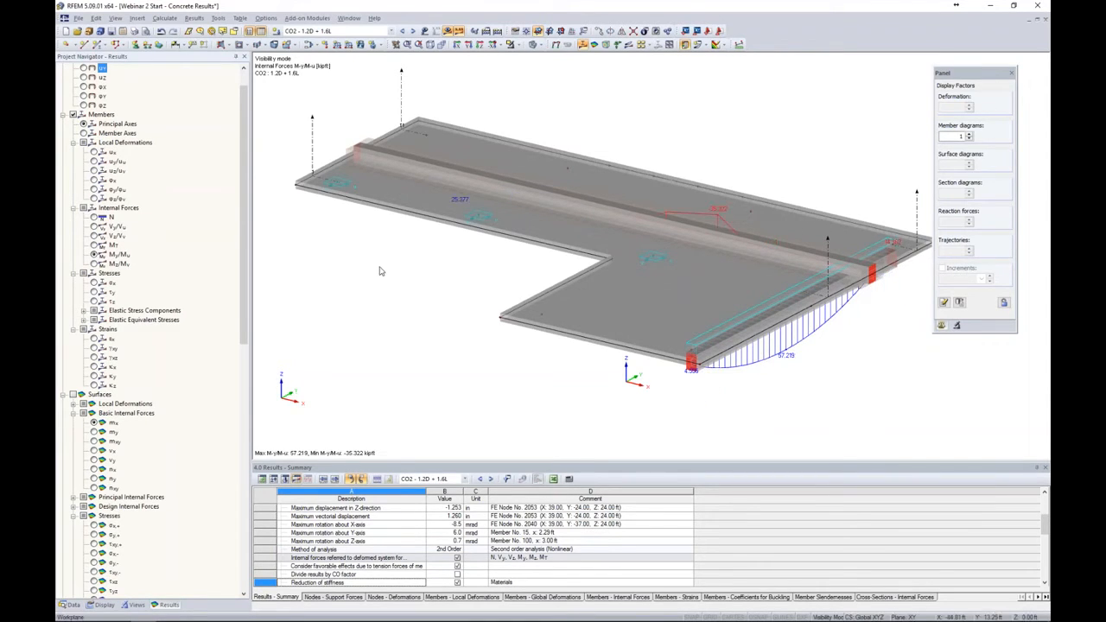
left_click(543, 49)
left_click(545, 60)
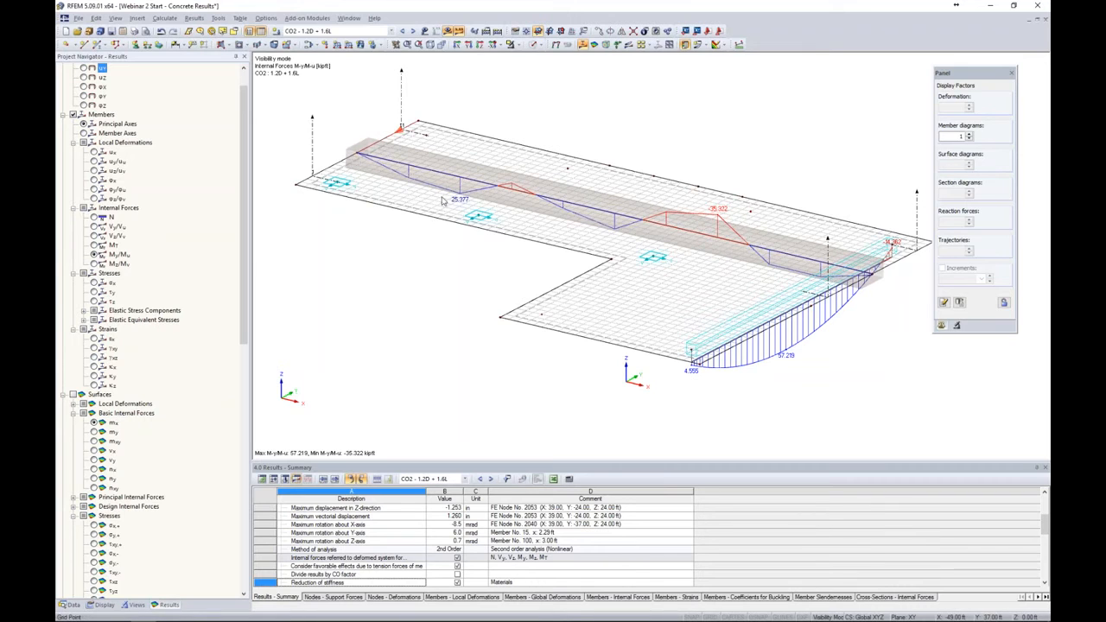
Step: Increase the number of member divisions for result diagrams in the global calculation parameters and recalculate CO2
left_click(168, 19)
left_click(176, 117)
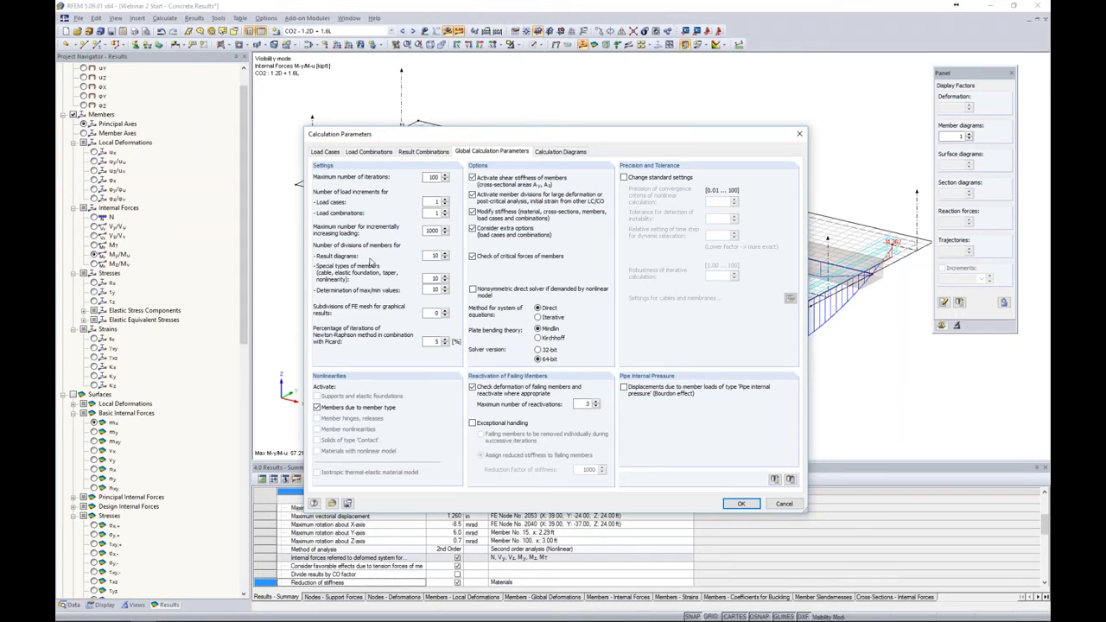
left_click(436, 256)
type("0")
left_click(741, 504)
left_click(536, 345)
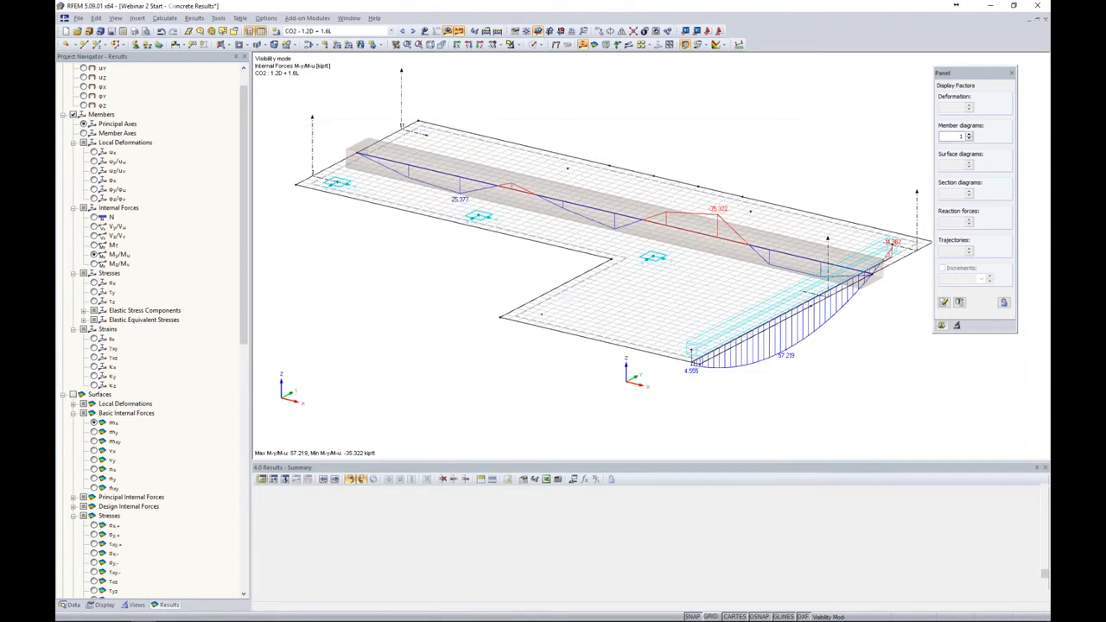
left_click(447, 31)
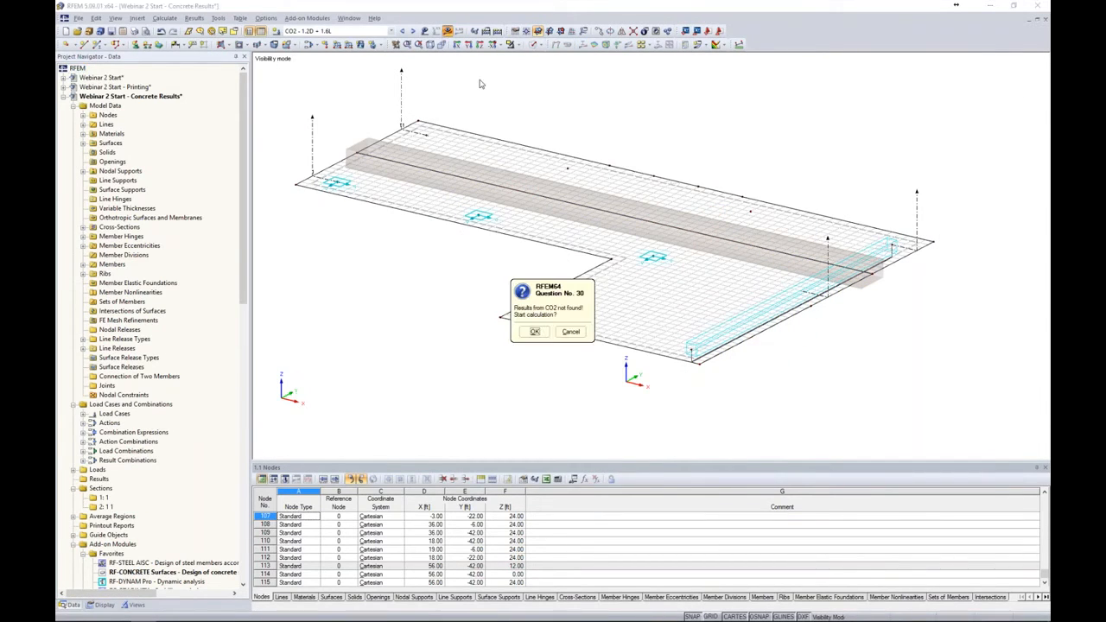
left_click(535, 332)
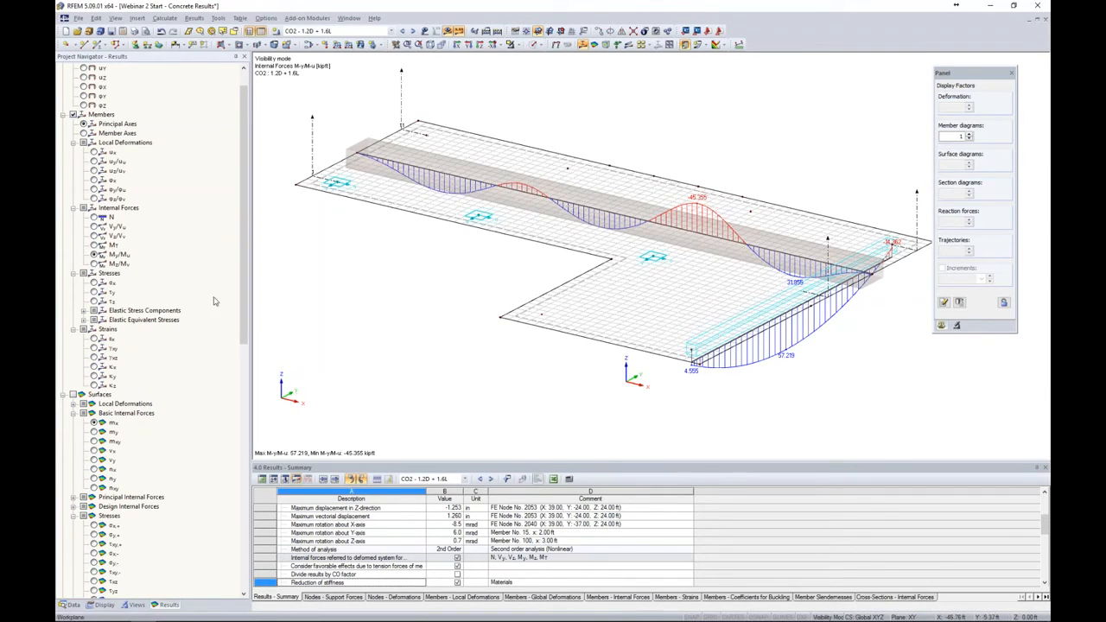
Step: Review the result beam's Mz, N, Vy and Vz internal force diagrams one after another
left_click(94, 263)
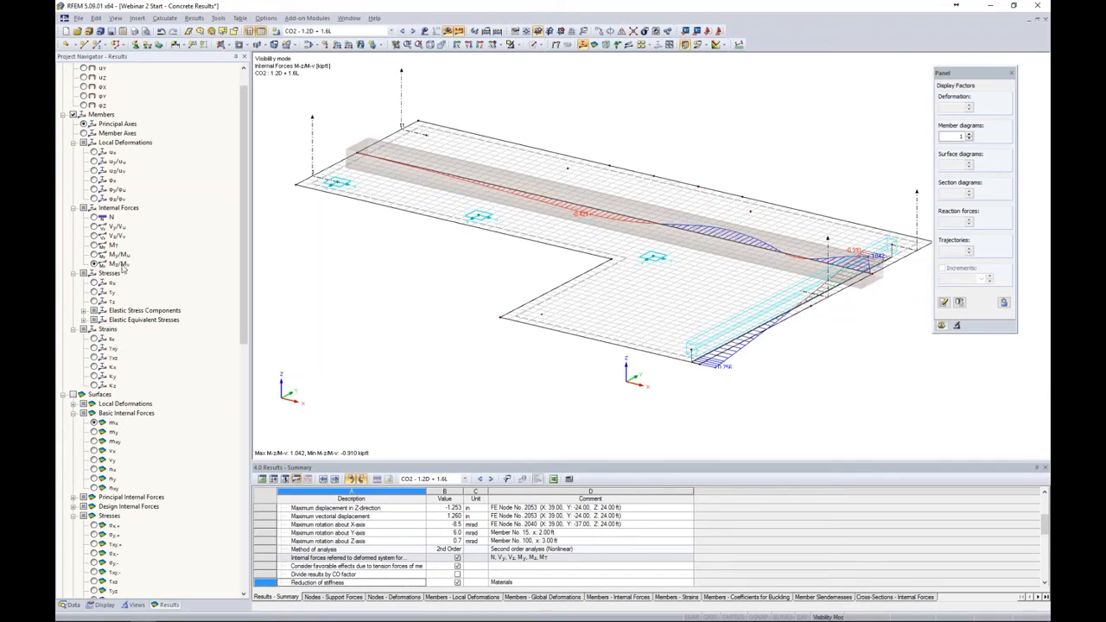
middle_click_drag(493, 286, 485, 330)
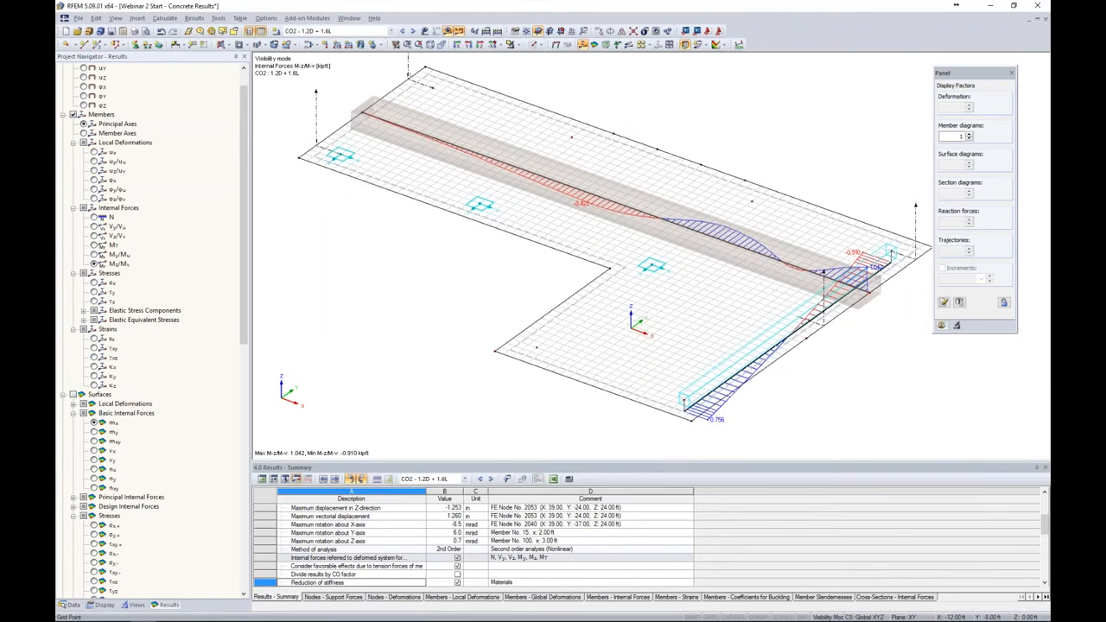
left_click(94, 217)
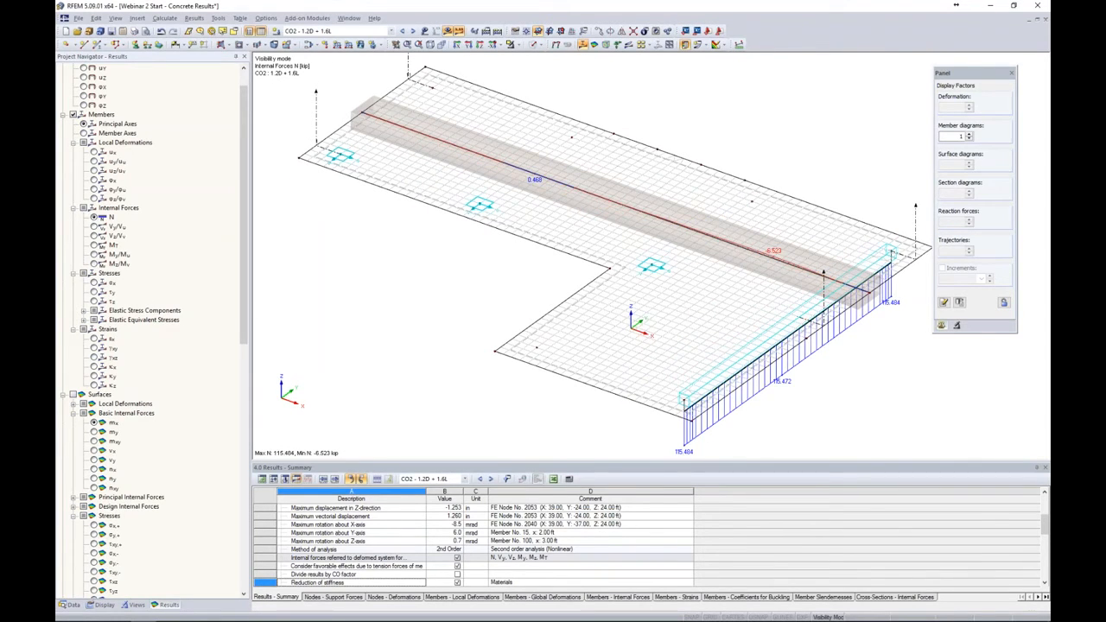
left_click(94, 227)
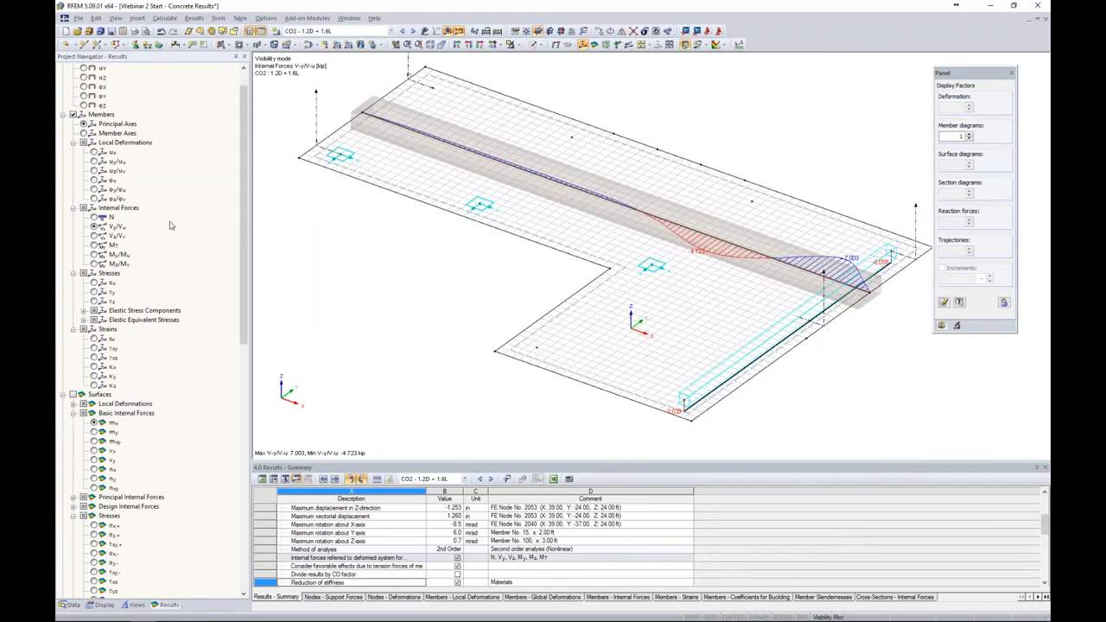
left_click(94, 236)
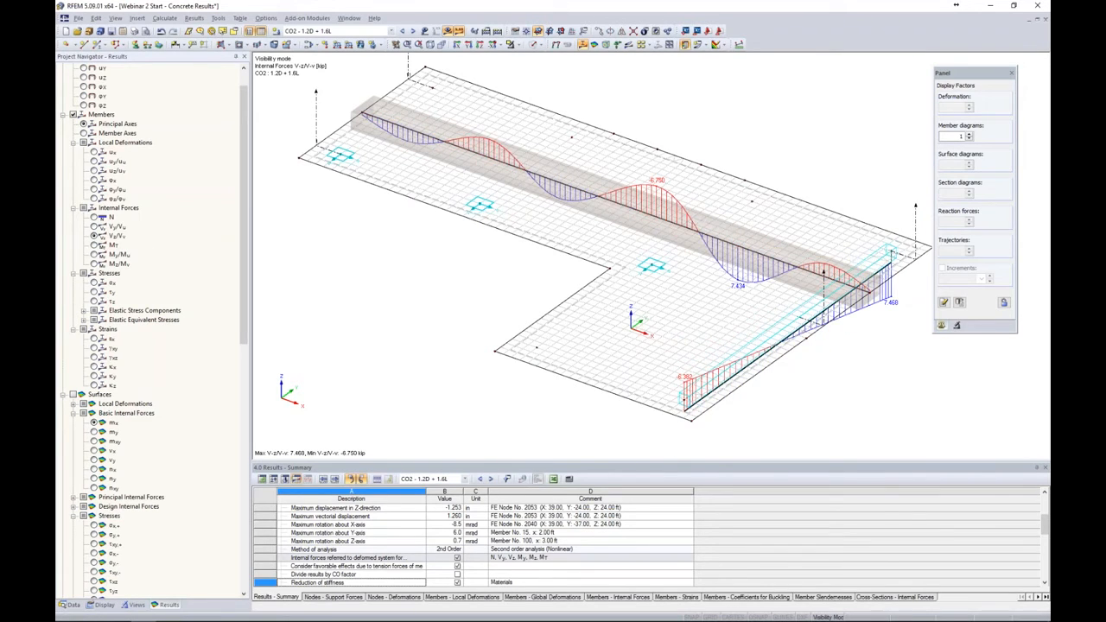
middle_click_drag(846, 329, 852, 353, "ctrl")
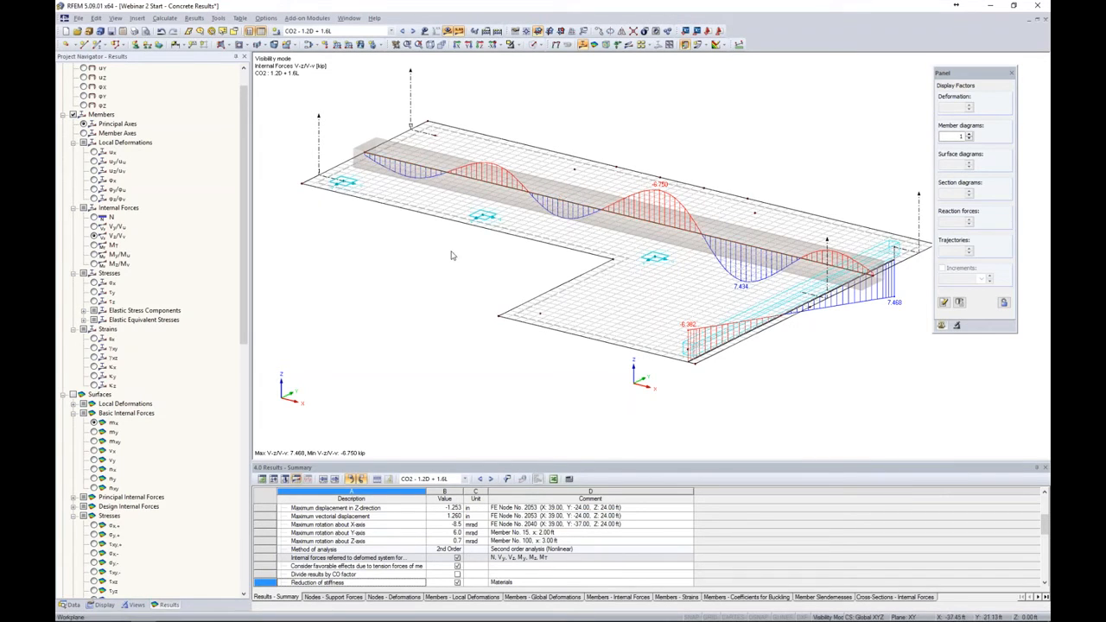
scroll(456, 257, "down", 3)
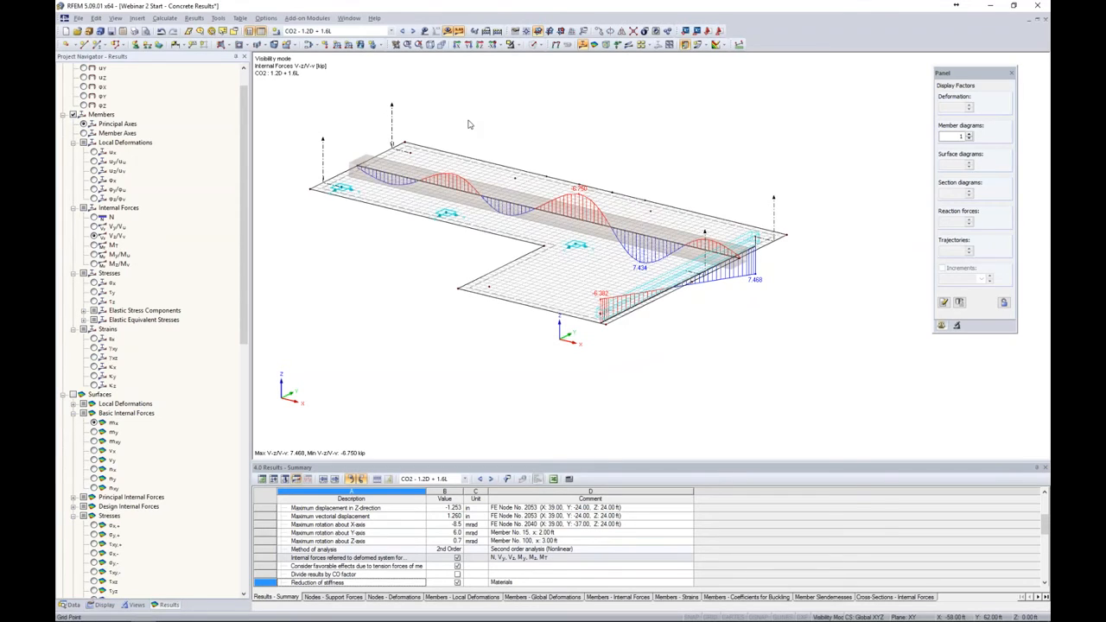
Step: Show the entire structure again without results and render it in the solid transparent display
left_click(517, 45)
left_click(545, 134)
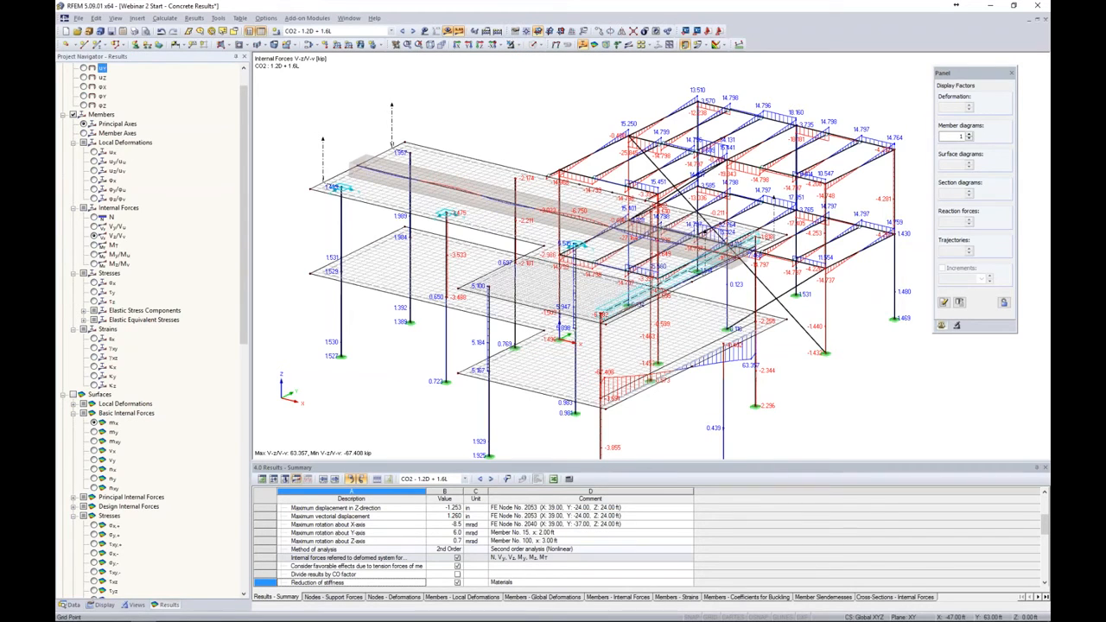
left_click(447, 31)
left_click(539, 44)
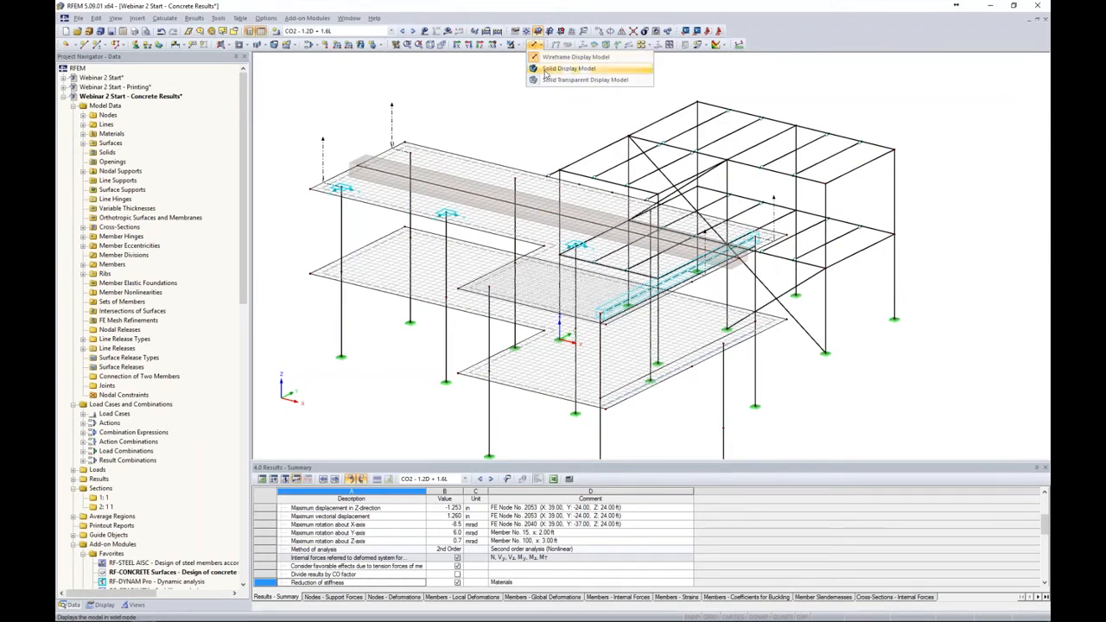
left_click(546, 80)
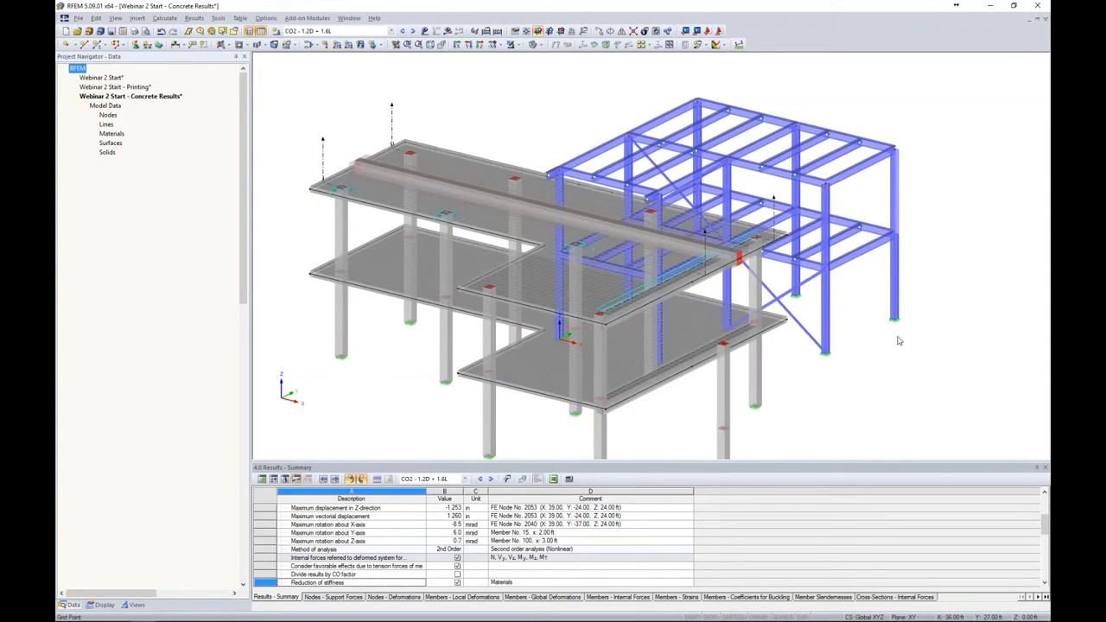
Step: Switch to the wireframe display and reverse the member orientation of the column at the steel frame's outer upper corner, accepting deletion of the results
middle_click_drag(868, 327, 800, 319, "ctrl")
scroll(682, 159, "up", 8)
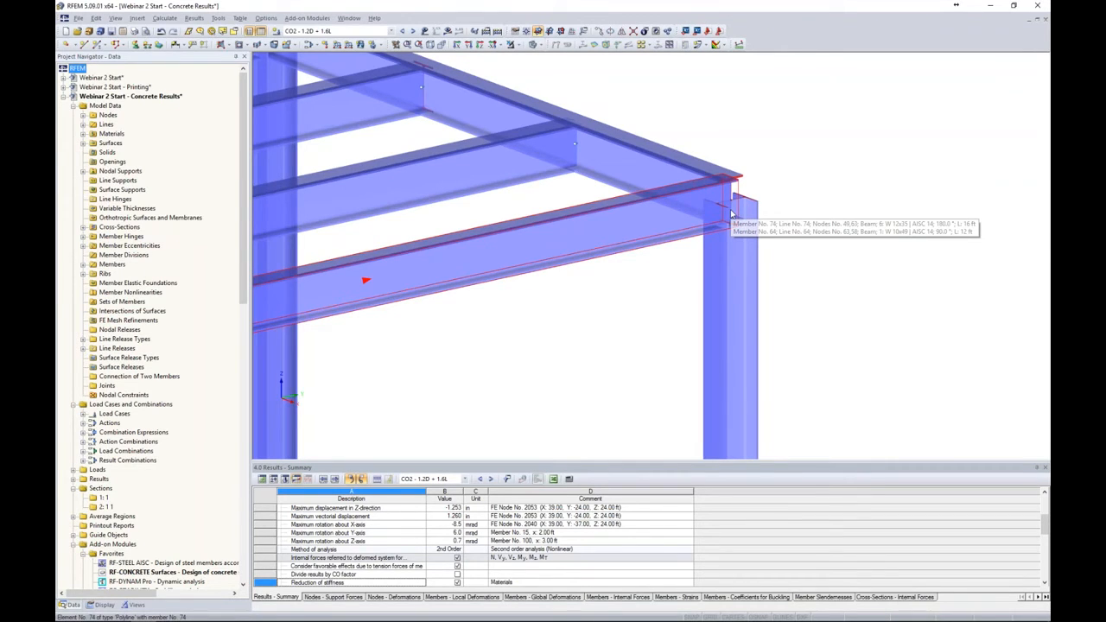
left_click(533, 44)
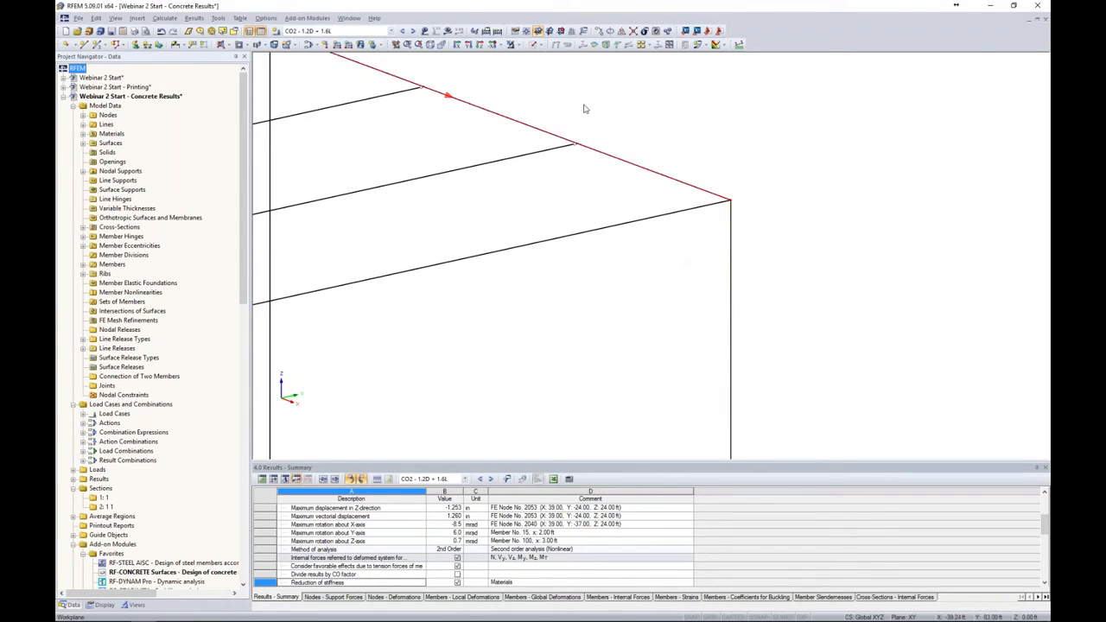
scroll(705, 157, "down", 3)
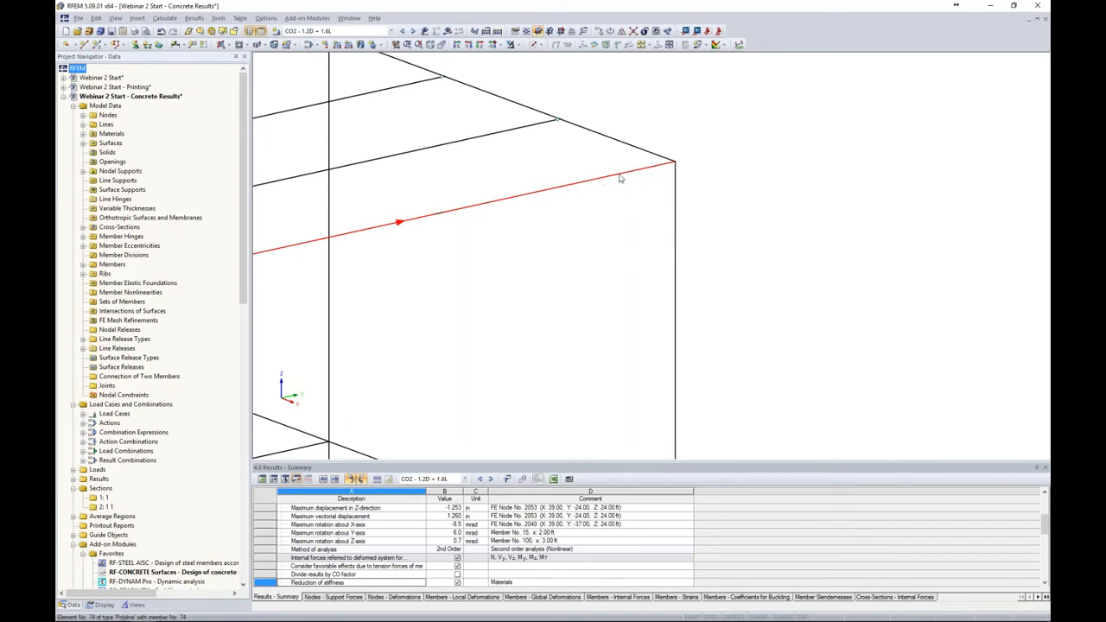
right_click(677, 177)
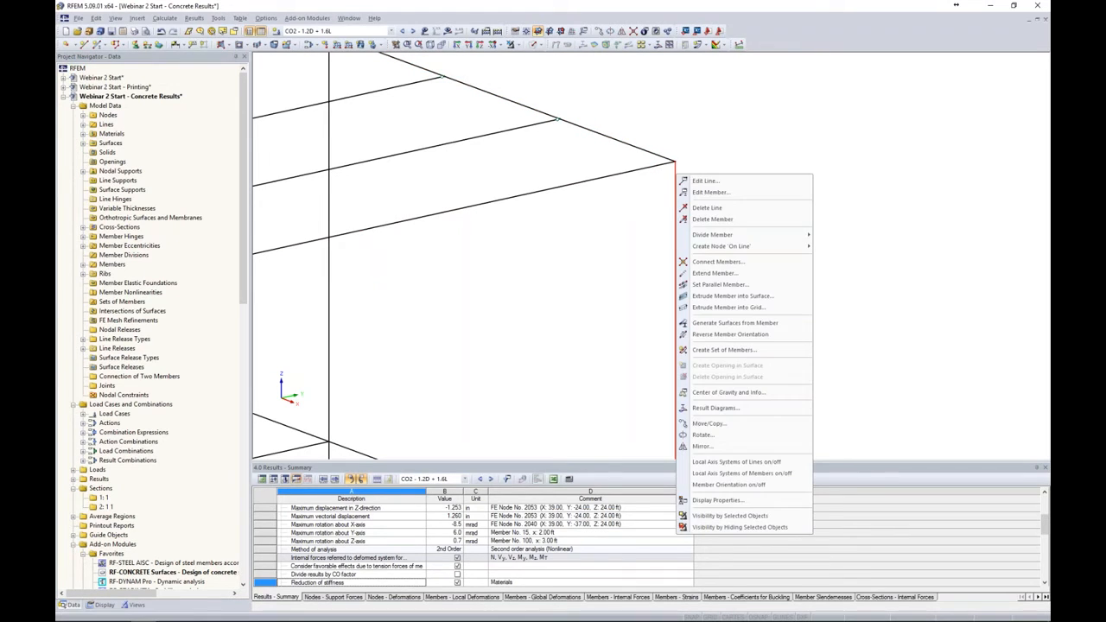
left_click(710, 337)
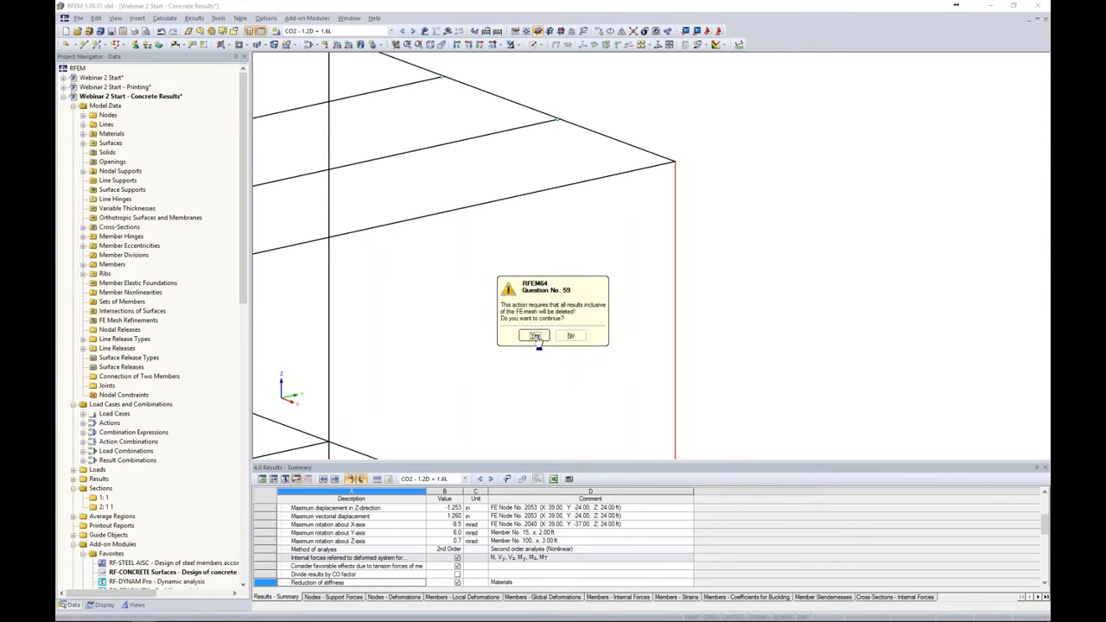
left_click(529, 338)
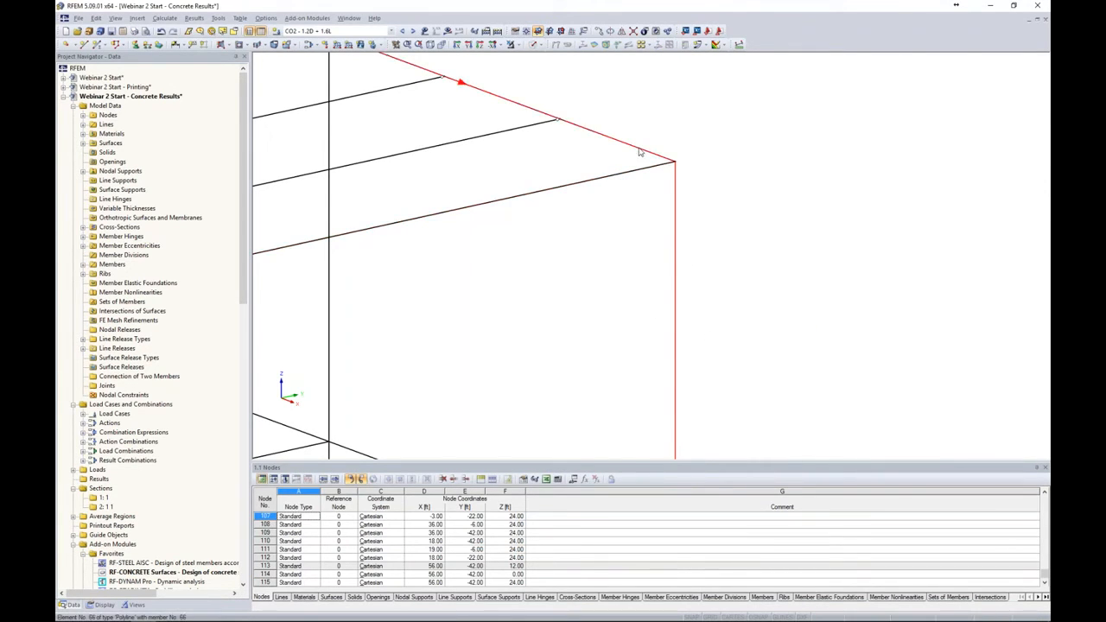
Step: Divide the two beams and the column meeting at the frame's upper corner with new intermediate nodes 3 ft from their member ends
left_click_drag(721, 247, 623, 106)
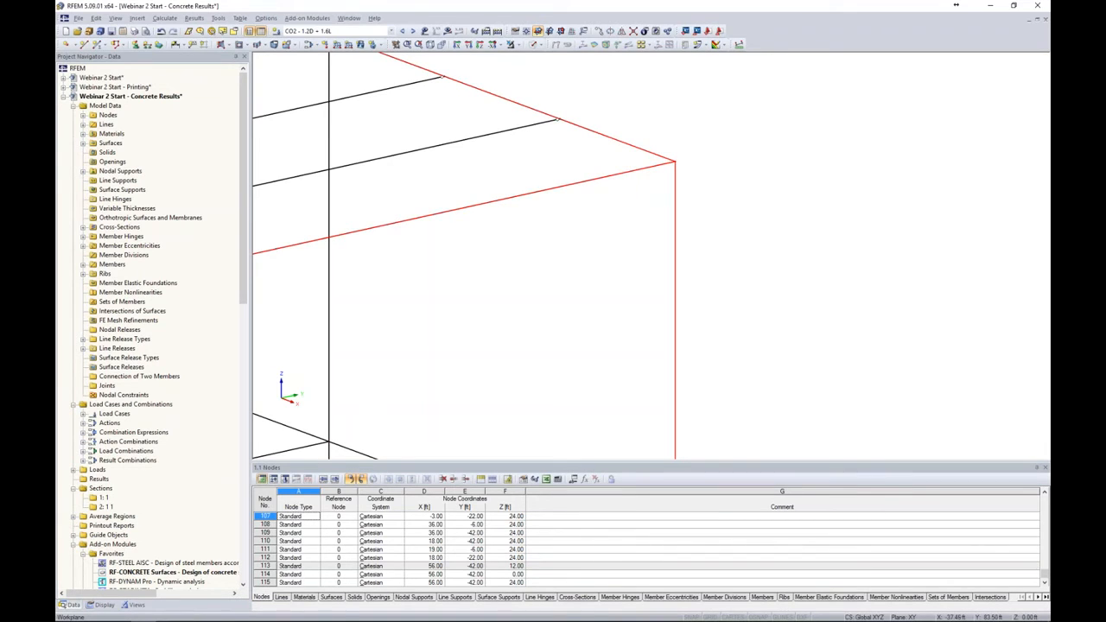
right_click(628, 145)
mouse_move(749, 164)
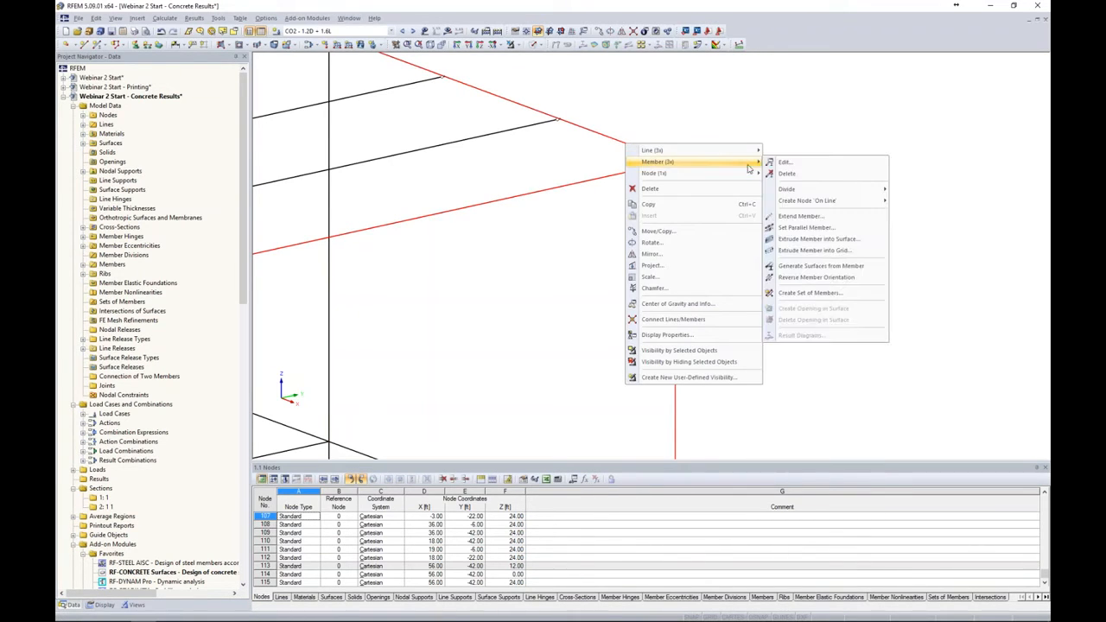
mouse_move(806, 193)
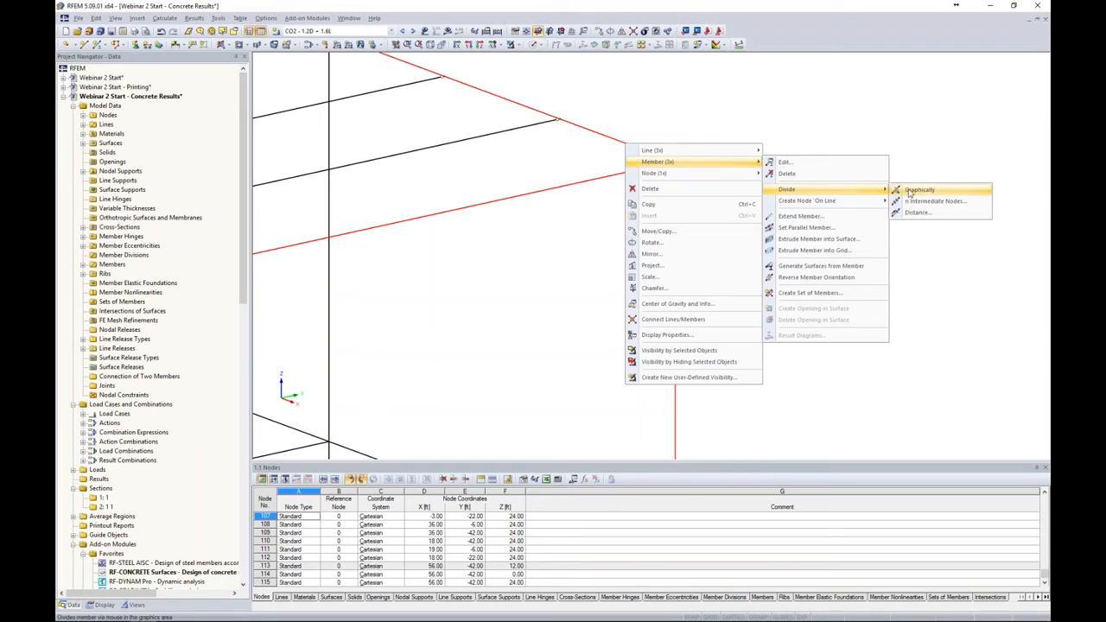
left_click(914, 217)
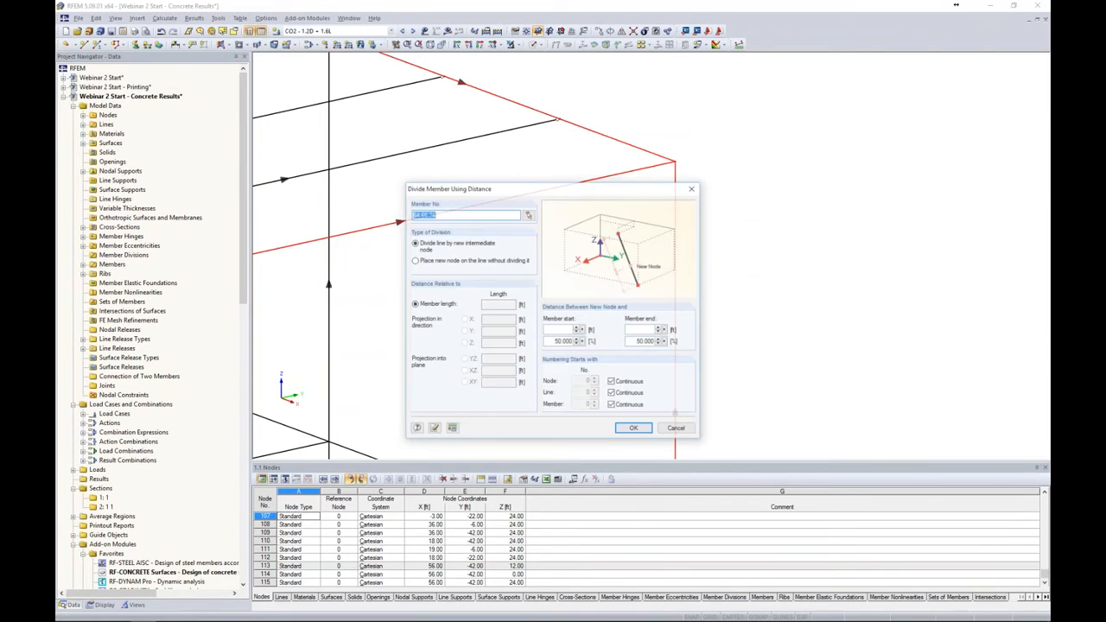
left_click_drag(626, 189, 911, 110)
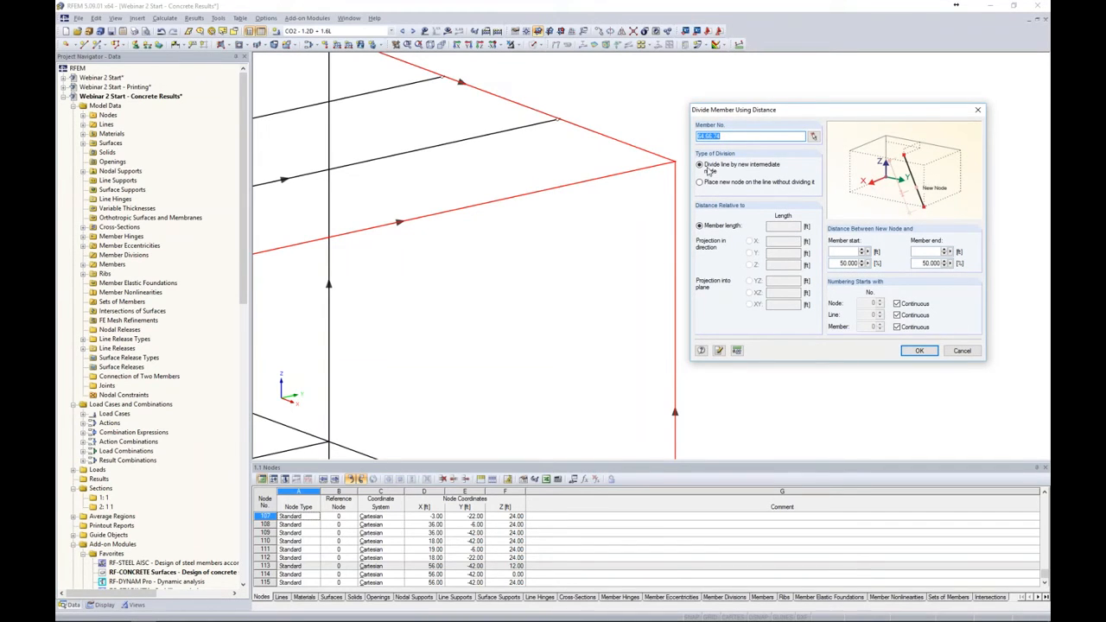
left_click(926, 252)
type("3")
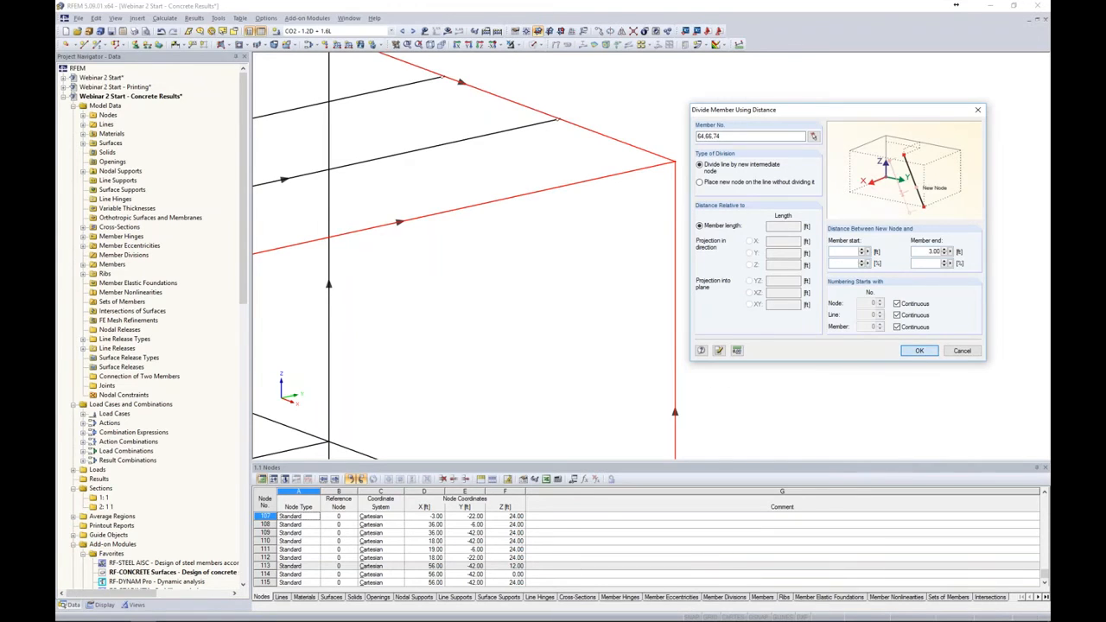
left_click(919, 350)
left_click(702, 218)
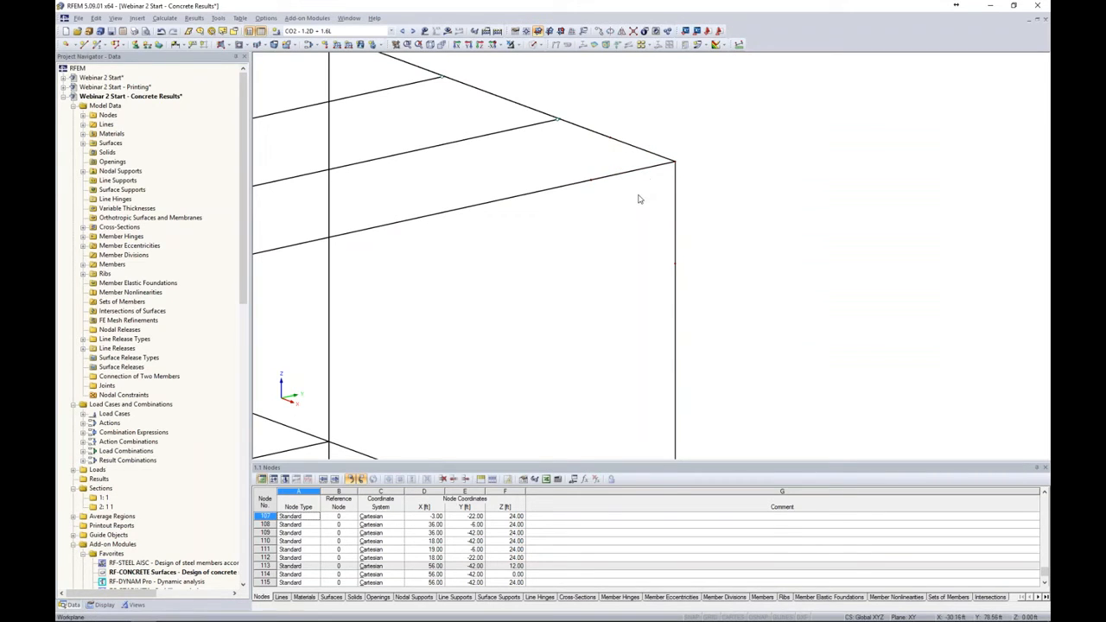
Step: Check the divided corner members in the solid transparent display and return to the wireframe display
left_click(534, 44)
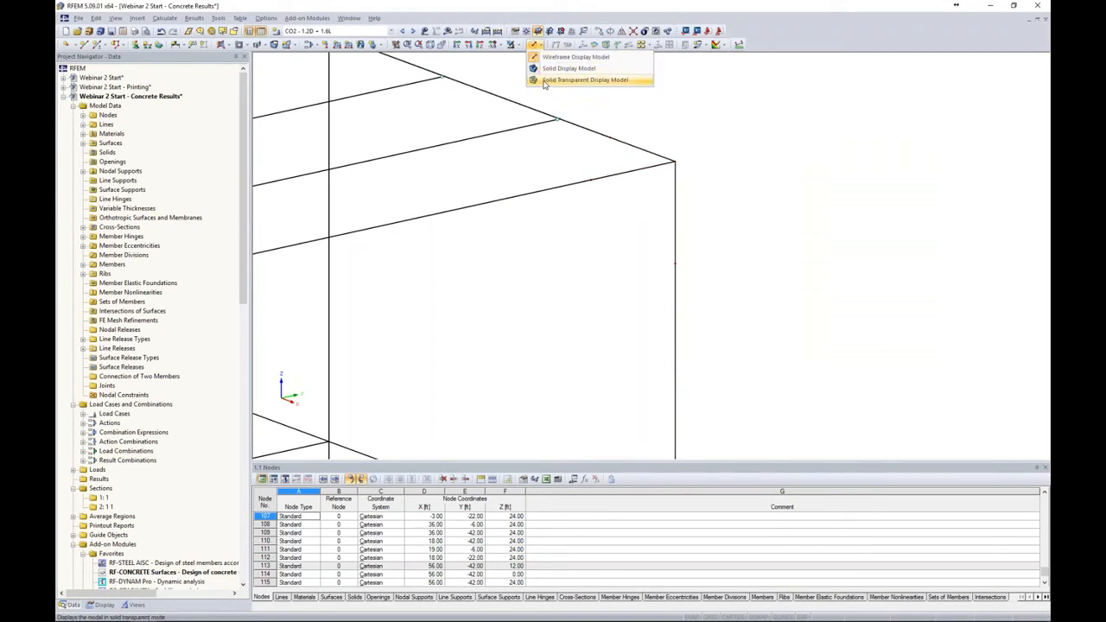
left_click(570, 80)
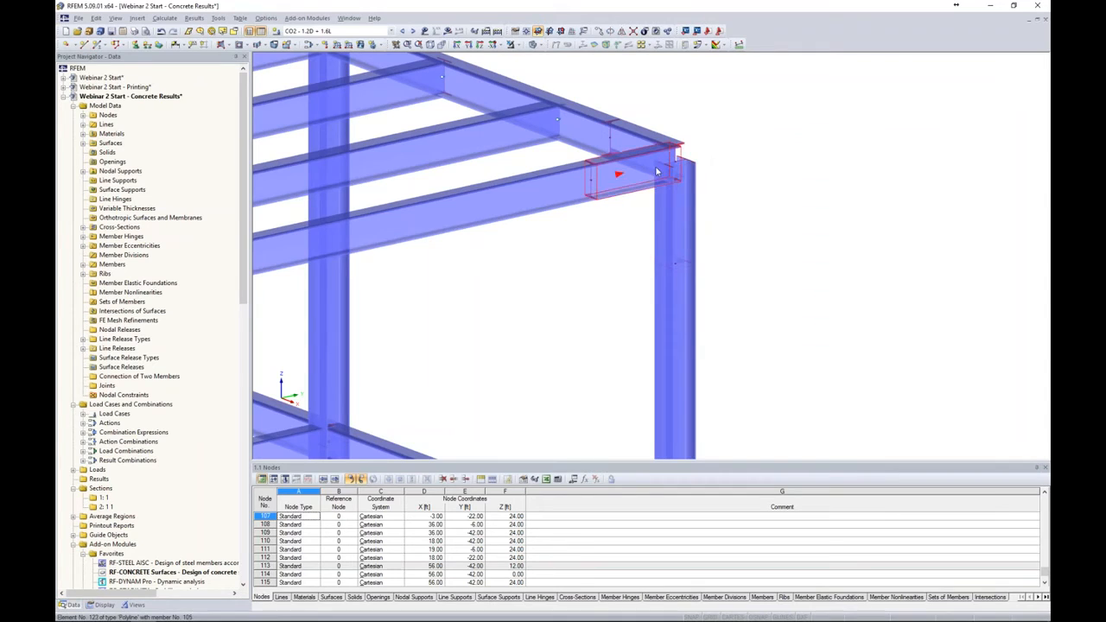
left_click(536, 45)
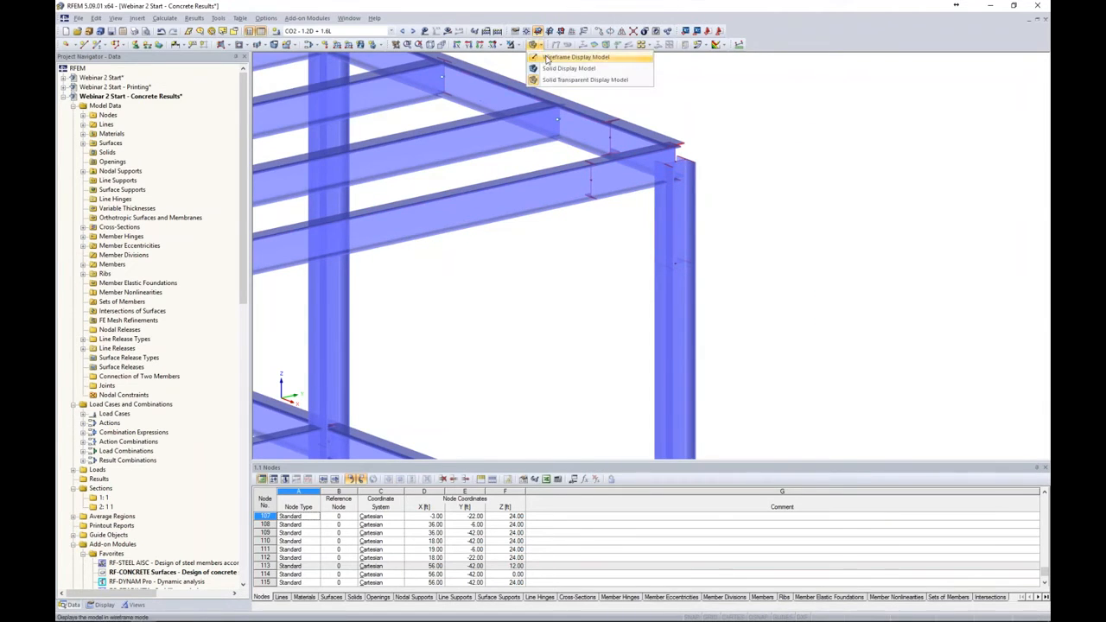
left_click(546, 59)
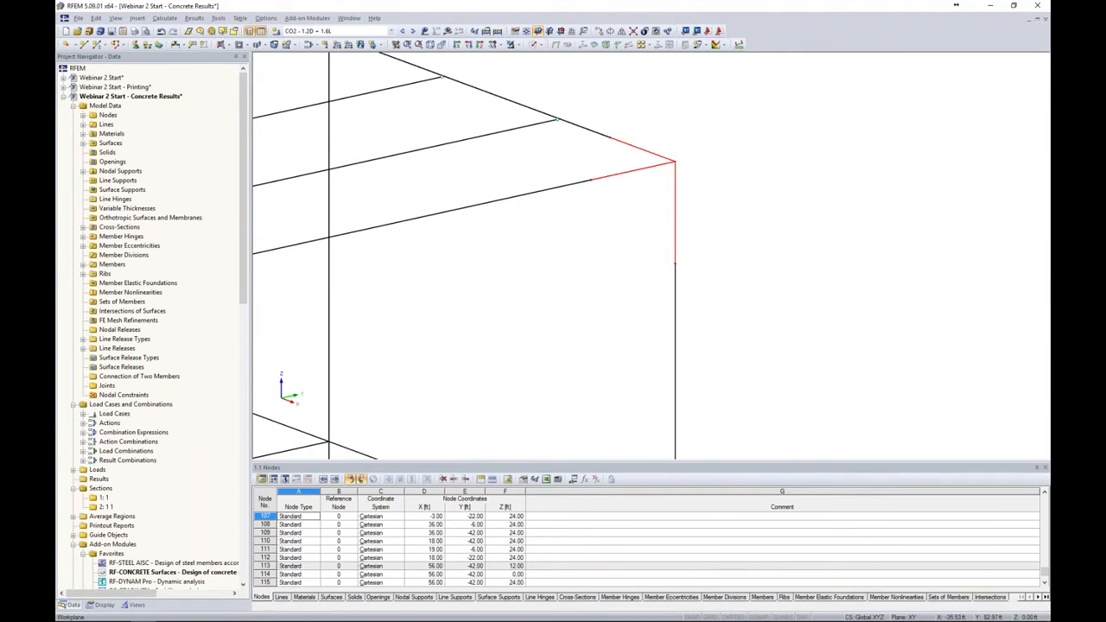
Step: Generate surfaces from the three short members selected at the frame corner
right_click(644, 173)
mouse_move(687, 186)
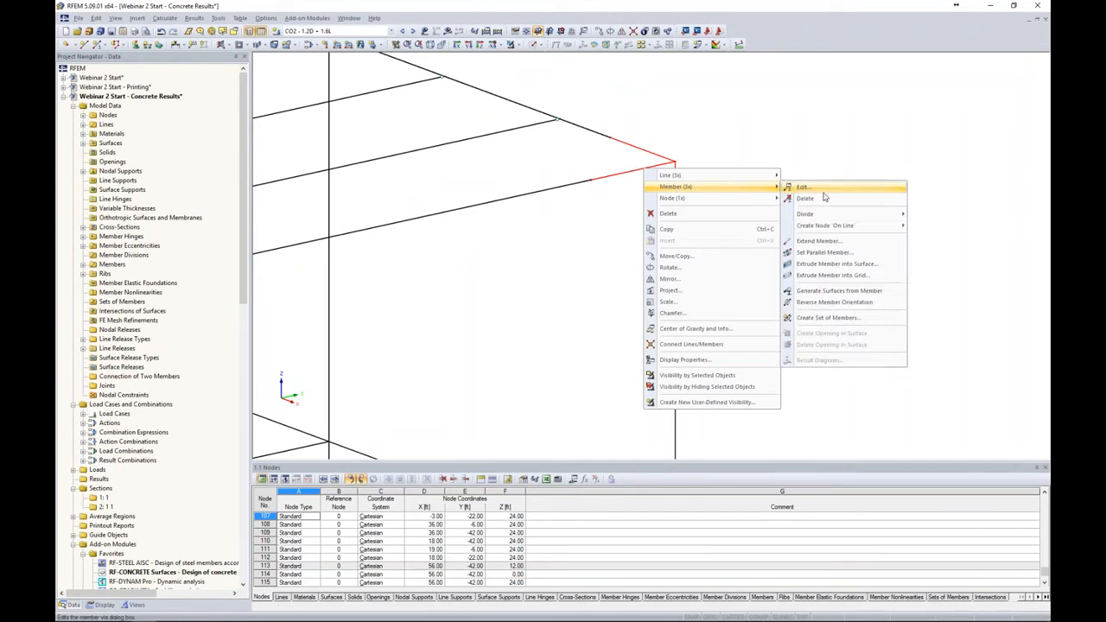
left_click(811, 293)
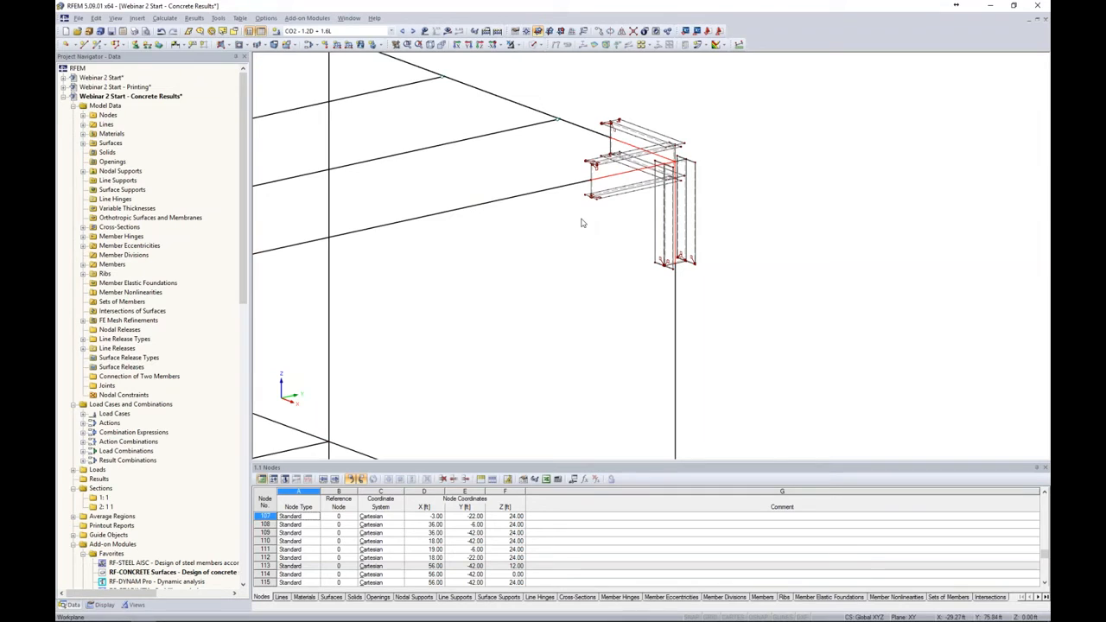
Step: Hide the FE mesh refinements in the model display
middle_click_drag(610, 220, 576, 263)
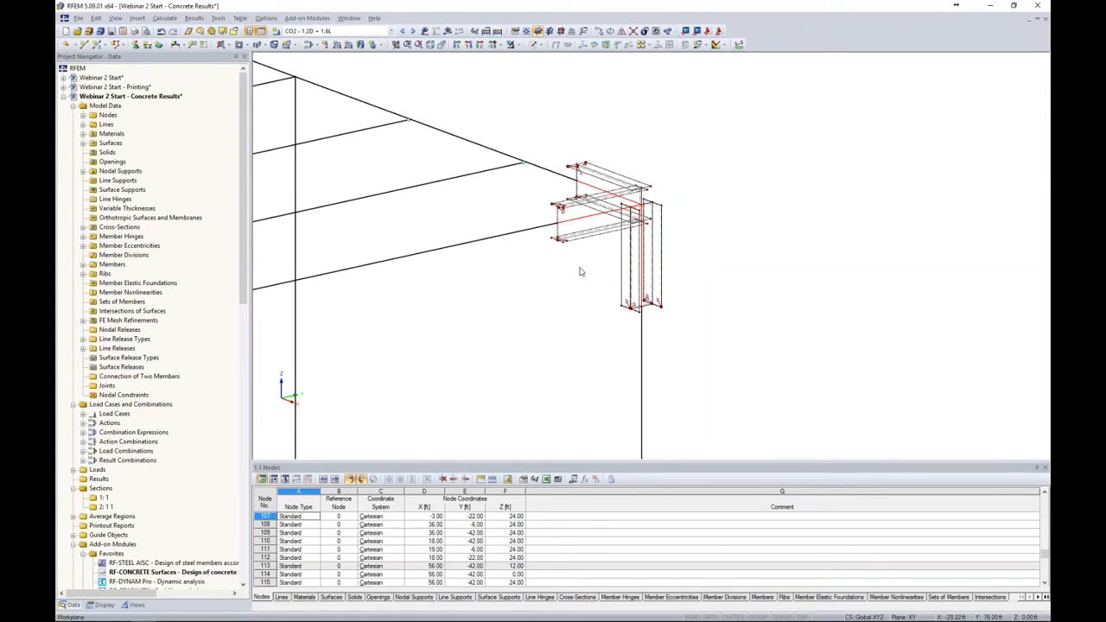
left_click(100, 606)
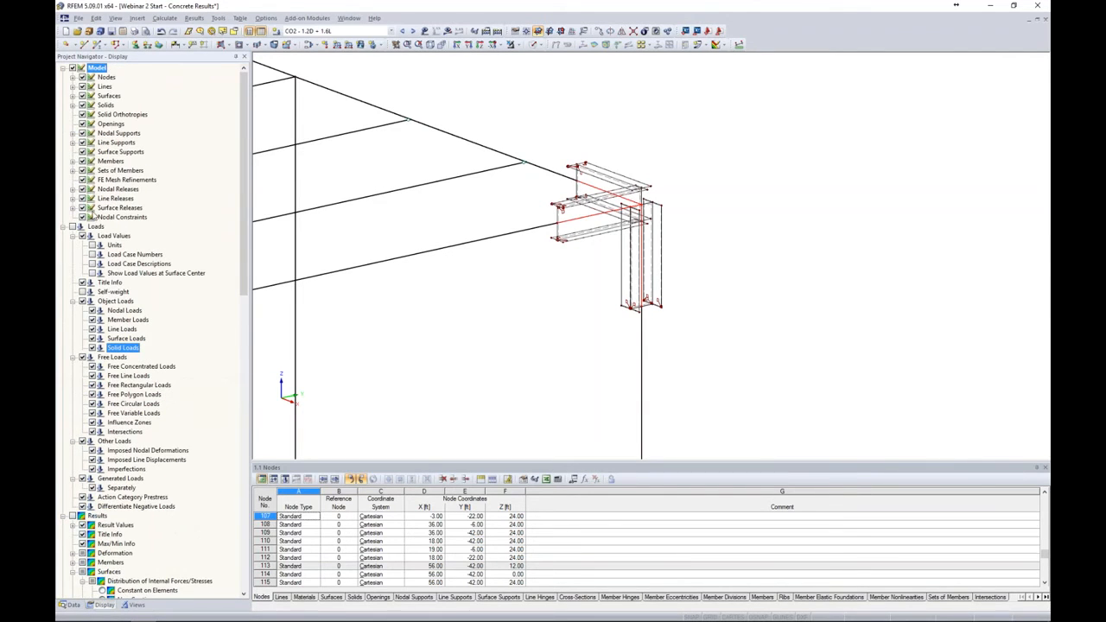
left_click(82, 181)
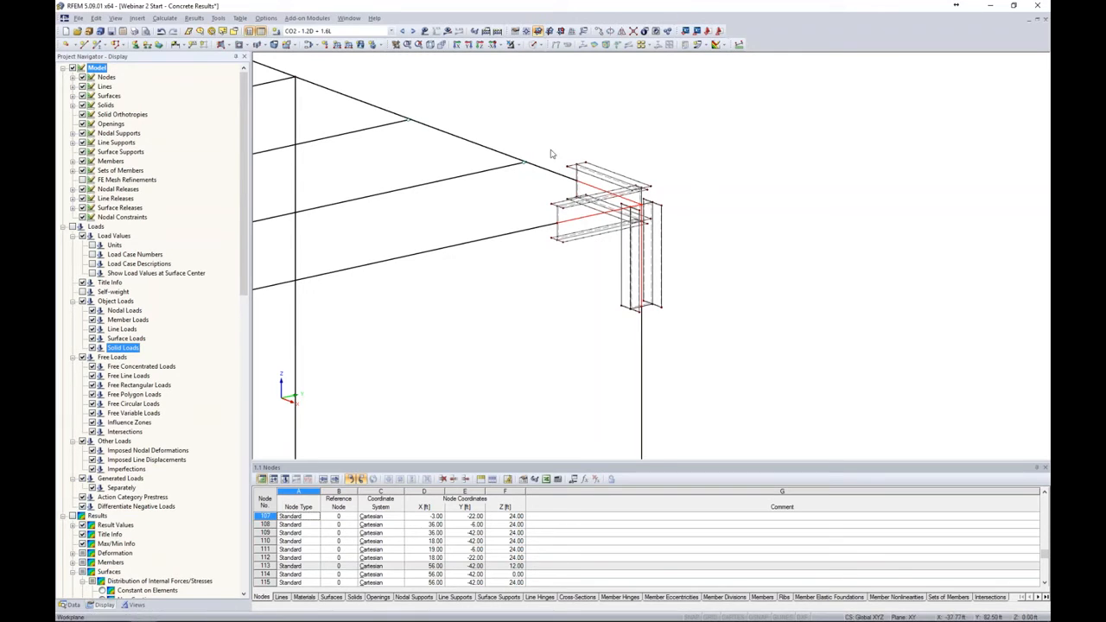
Step: Review the properties of the remaining beam member beside the corner and of the generated web surface it adjoins
left_click_drag(539, 130, 701, 335)
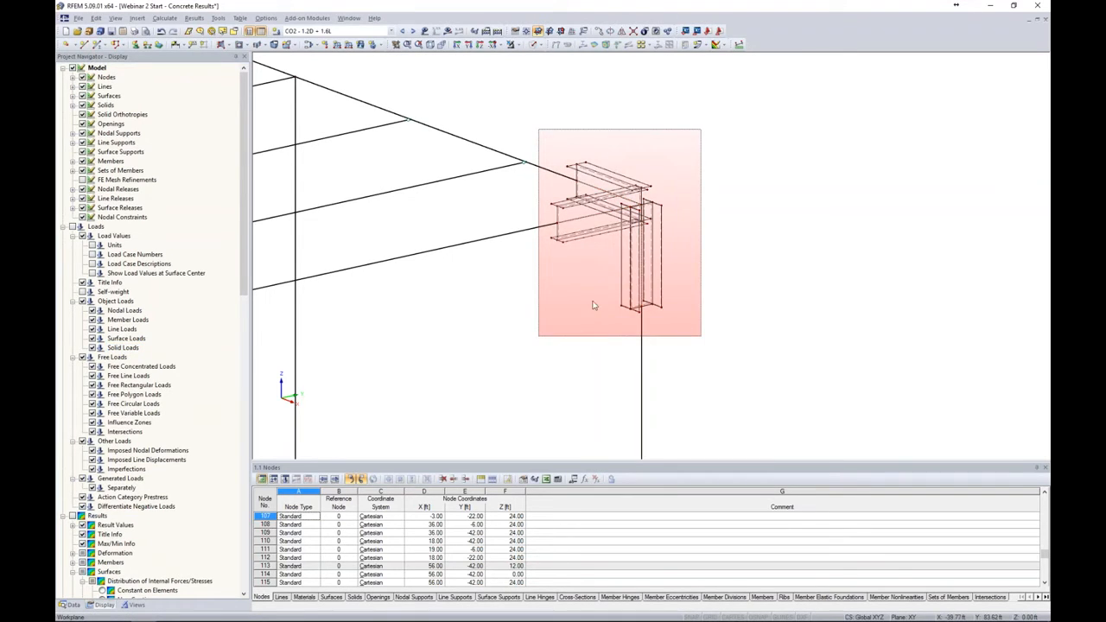
left_click(528, 234)
double_click(528, 232)
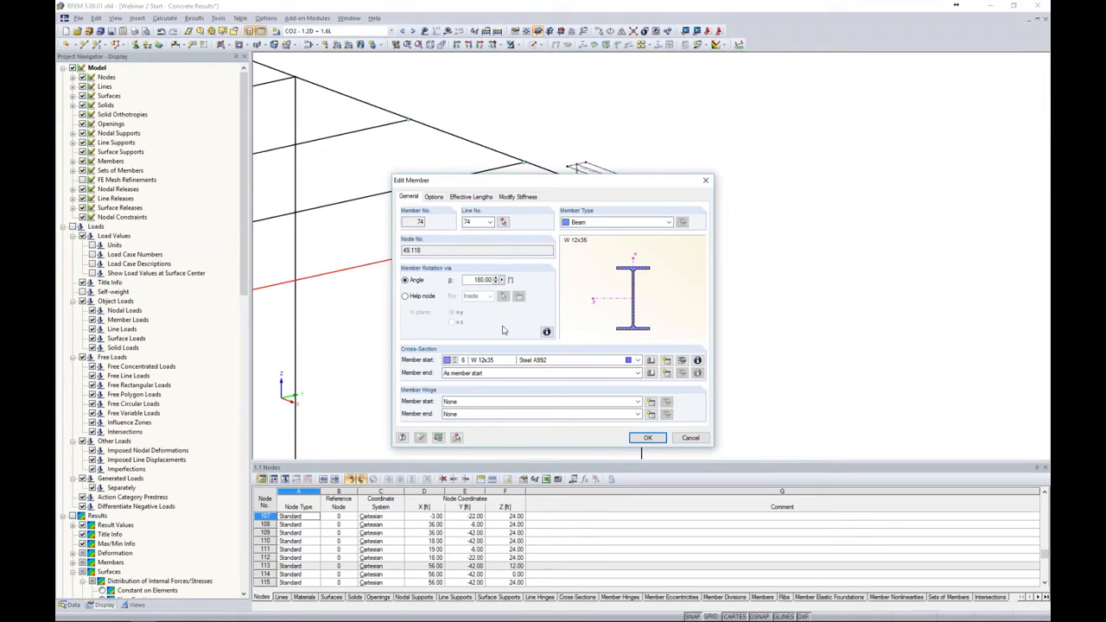
left_click(648, 438)
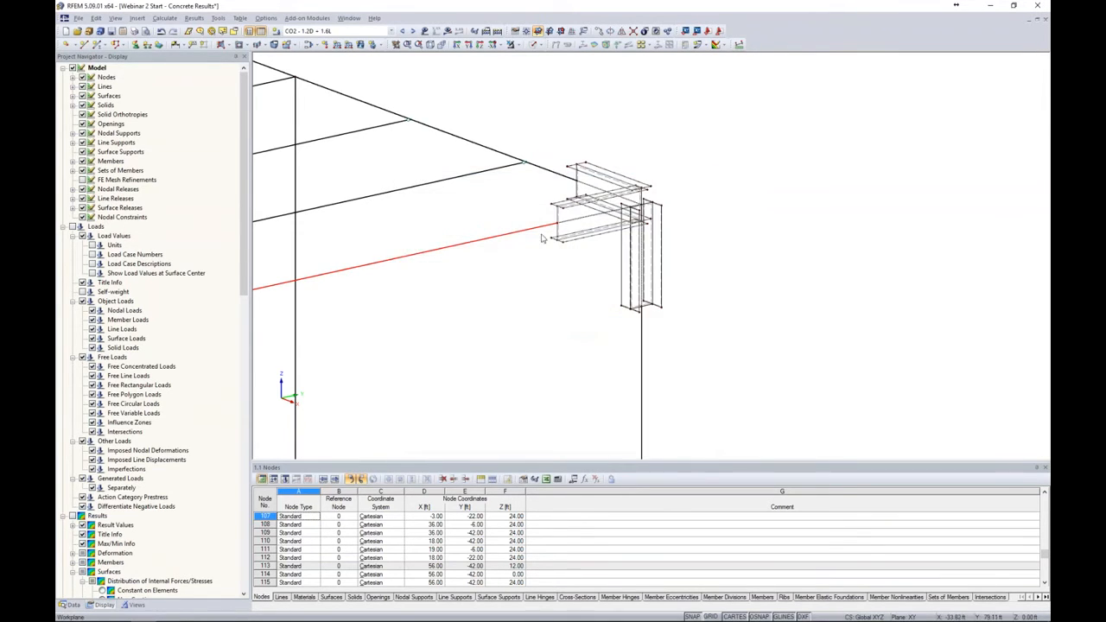
scroll(558, 221, "up", 4)
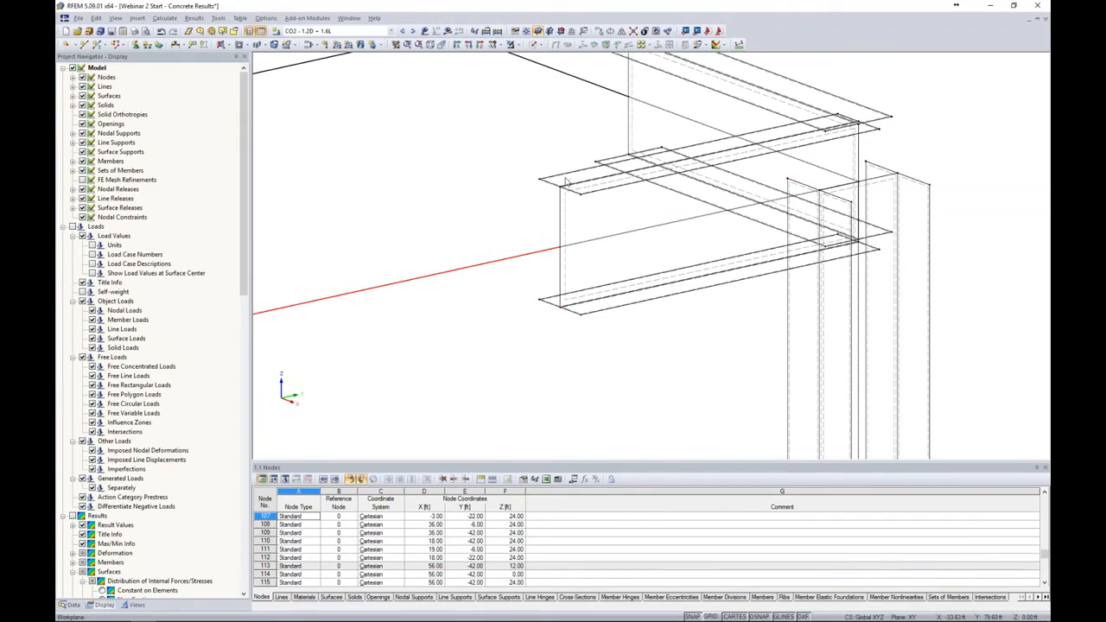
double_click(567, 261)
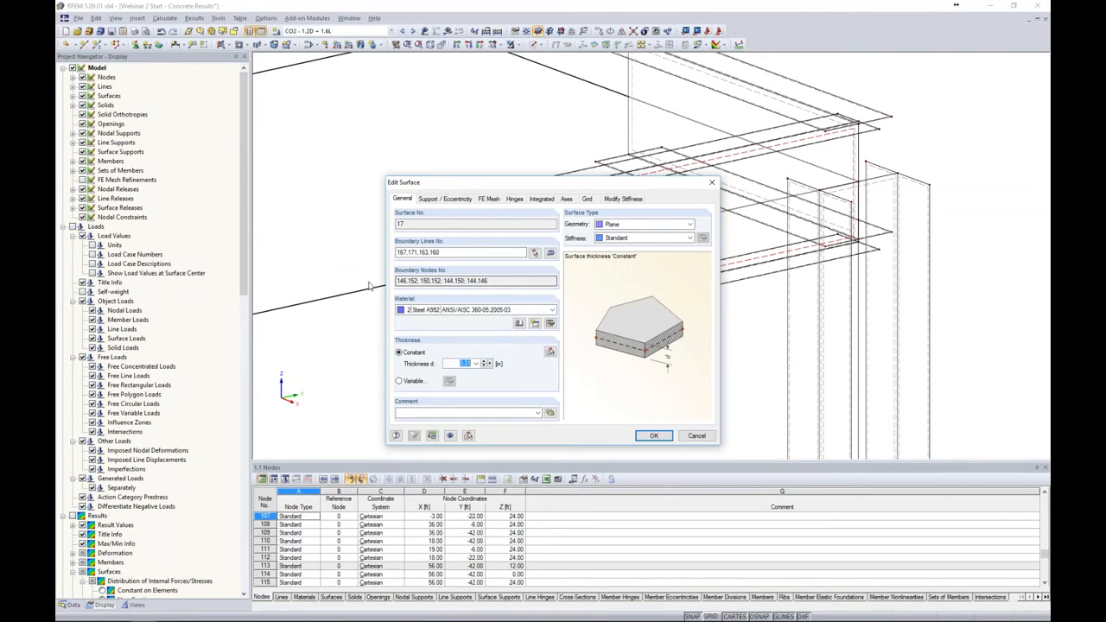
left_click(696, 435)
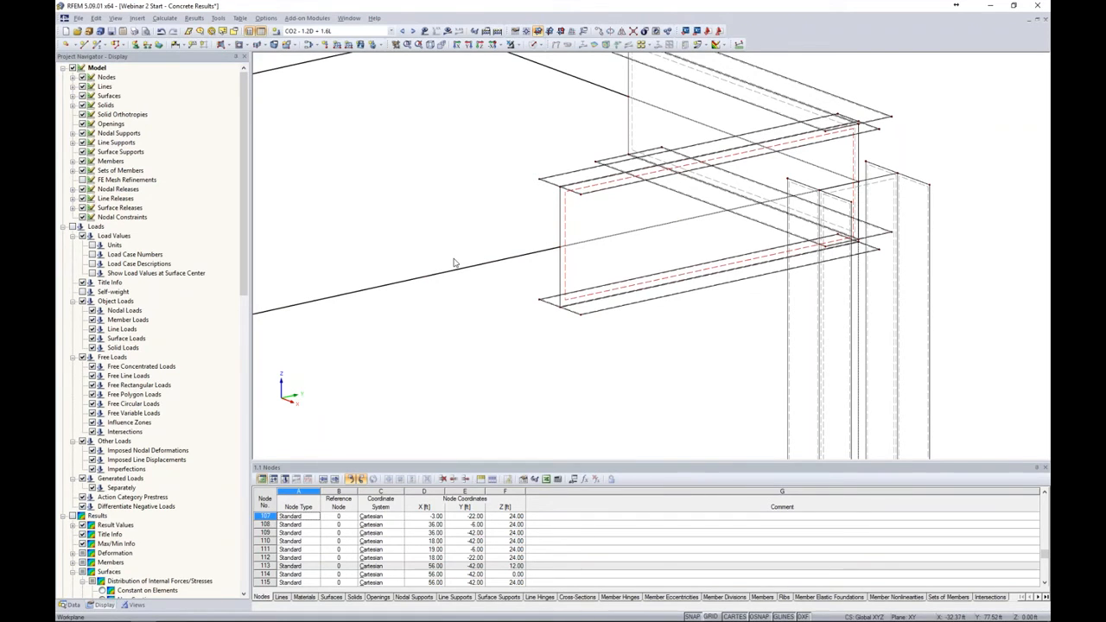
Step: Isolate the generated corner surfaces and short members by visibility, and toggle the display of hidden objects in the background
scroll(514, 258, "down", 4)
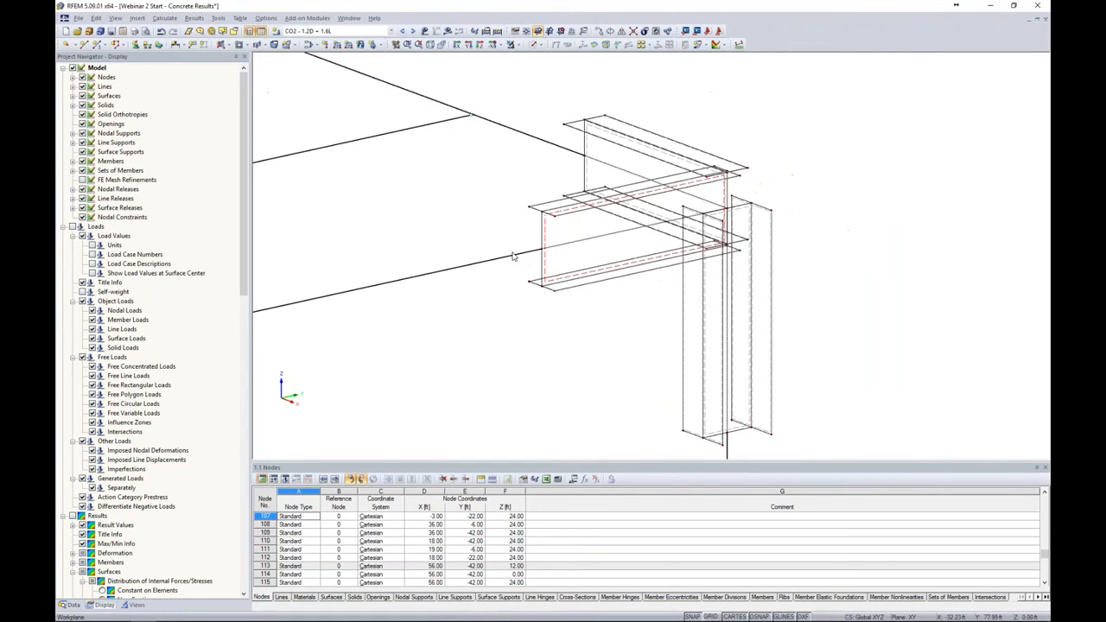
left_click_drag(503, 78, 802, 441)
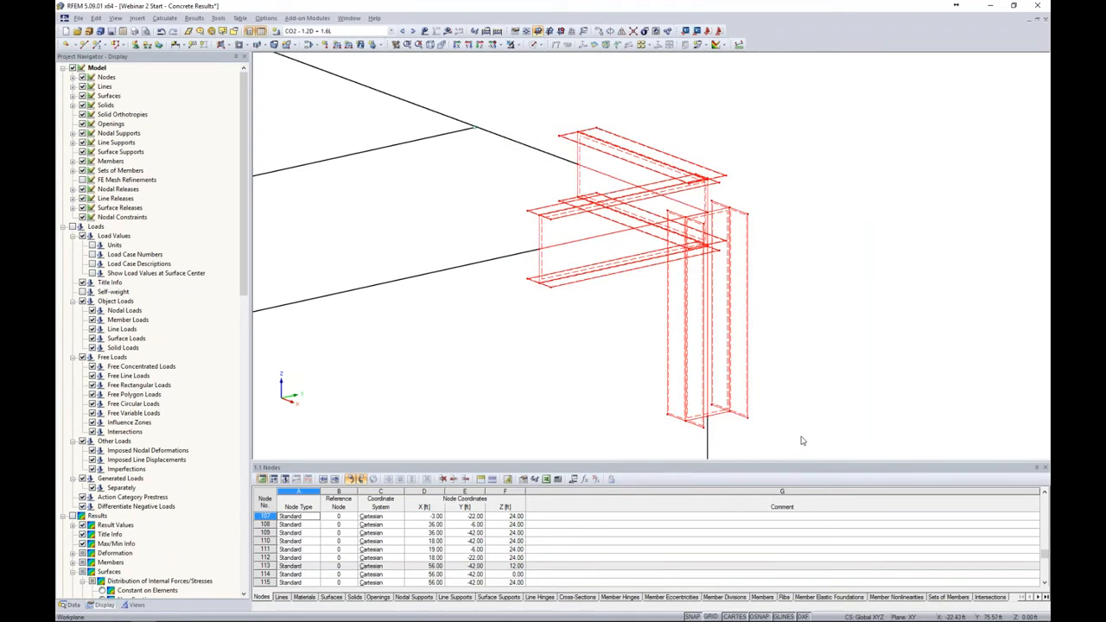
left_click(512, 44)
left_click(522, 58)
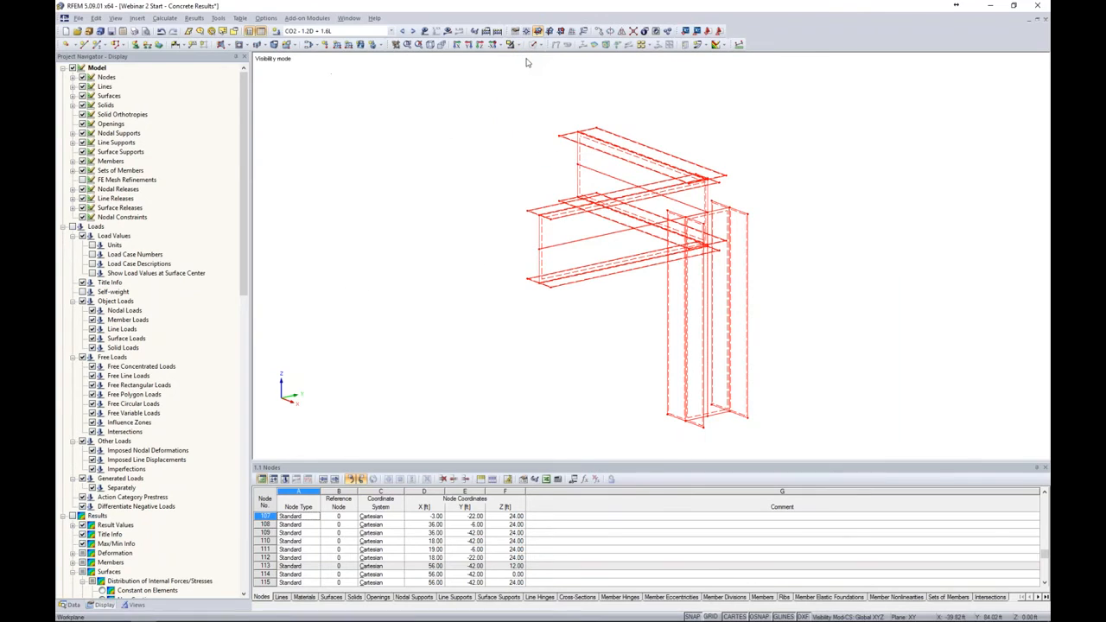
right_click(838, 120)
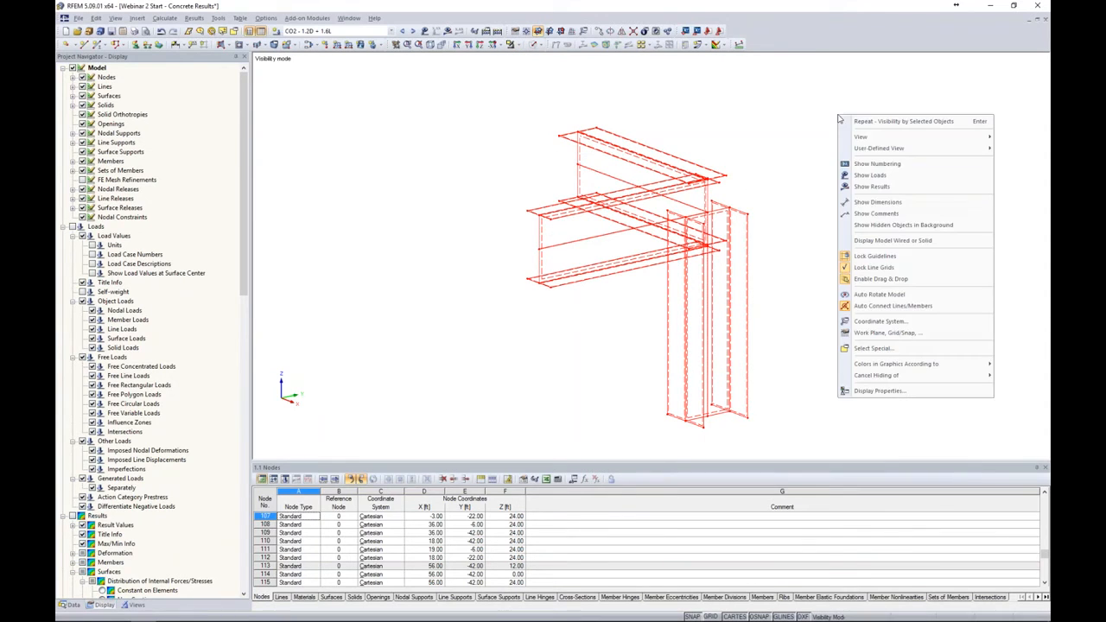
left_click(864, 225)
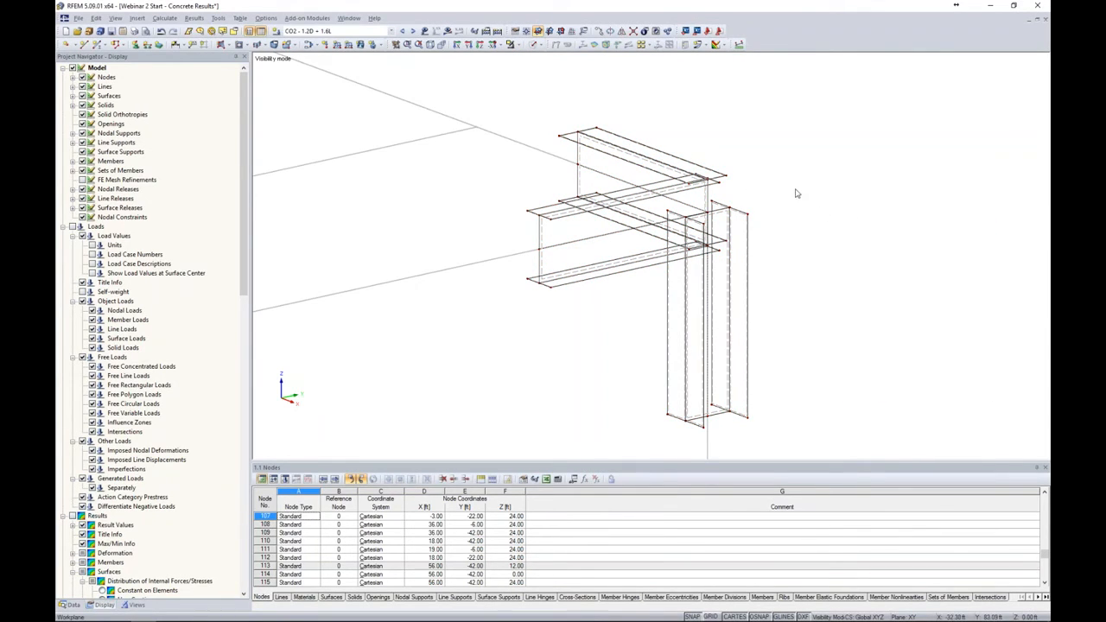
left_click(728, 178)
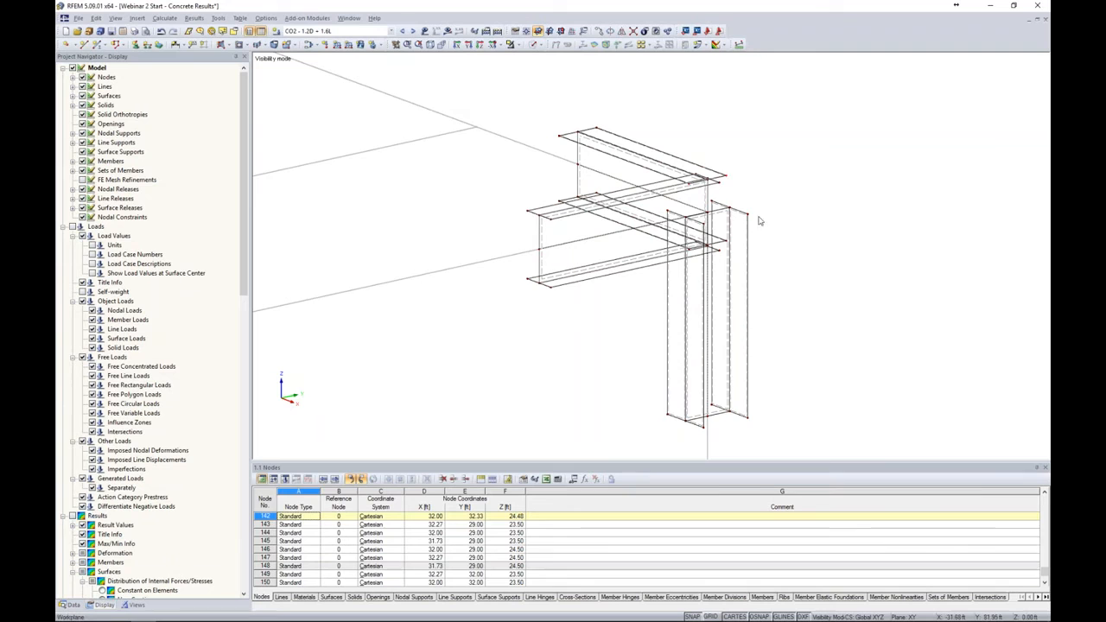
middle_click_drag(786, 224, 581, 218, "ctrl")
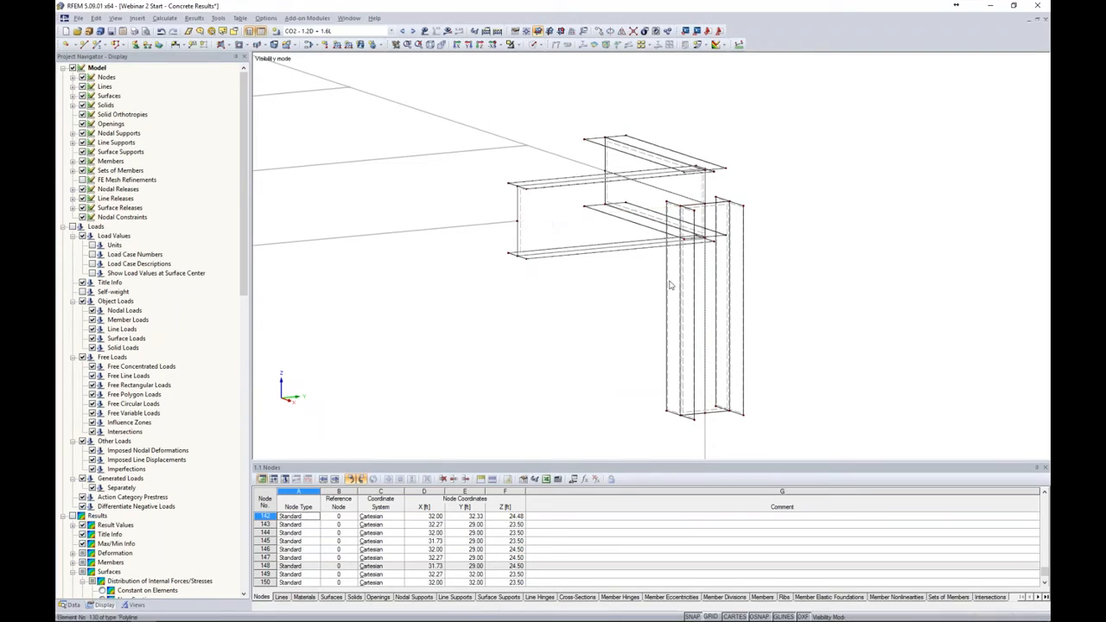
Step: Move the six top end nodes of the column's flange and web surfaces upward by dZ 0.58 ft, without copies
scroll(670, 285, "up", 5)
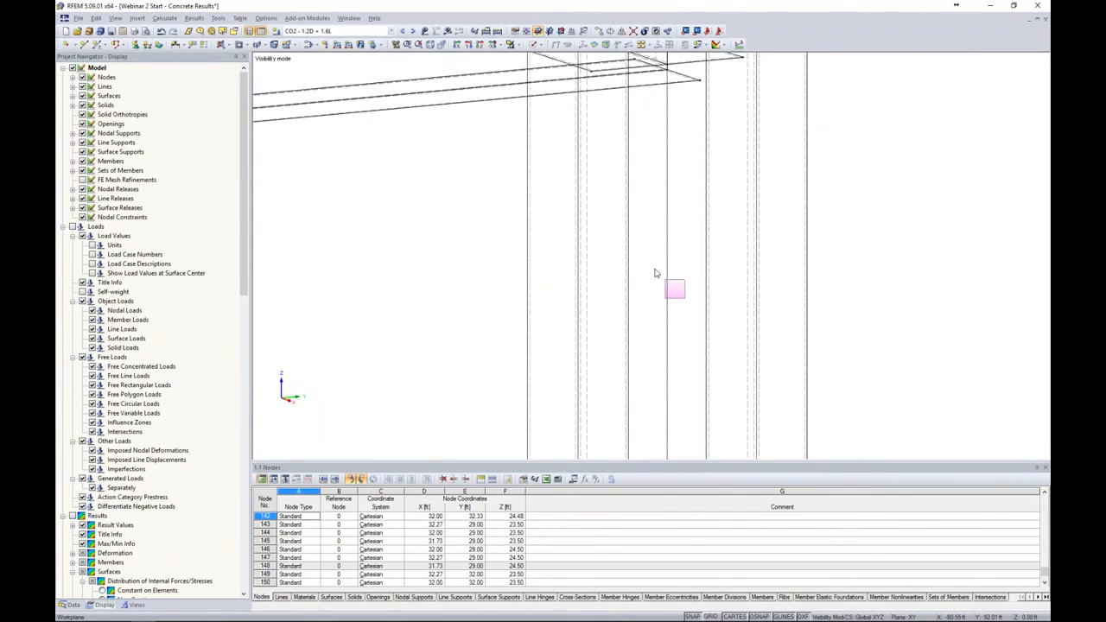
scroll(662, 277, "down", 5)
middle_click_drag(599, 221, 654, 299)
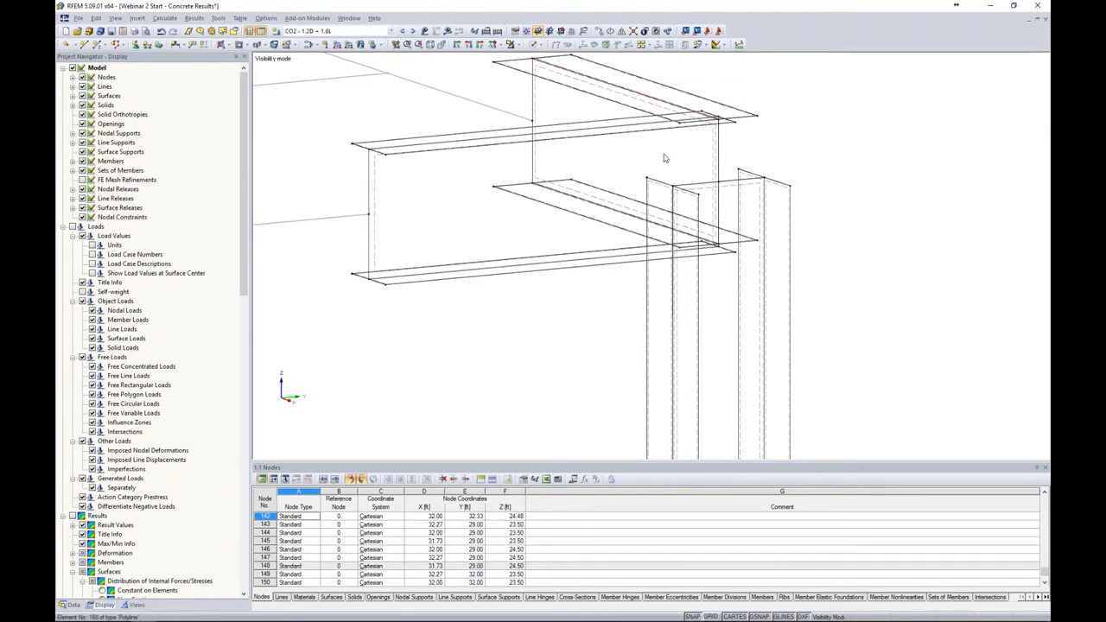
middle_click_drag(800, 169, 786, 201, "ctrl")
scroll(695, 198, "up", 3)
middle_click_drag(699, 198, 719, 173, "ctrl")
left_click(619, 178)
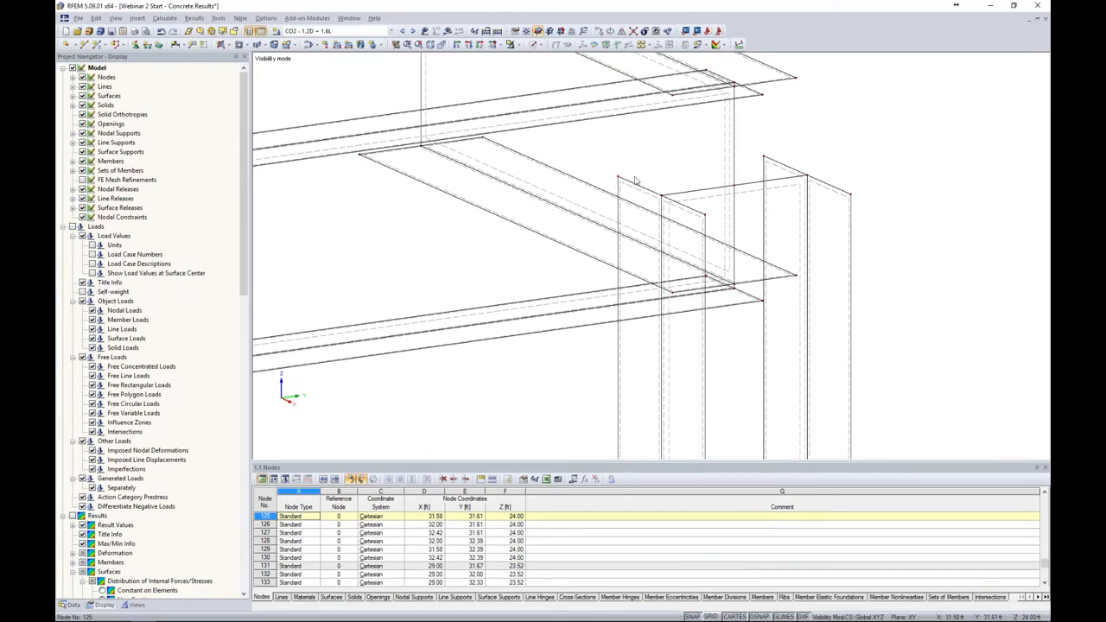
left_click(706, 216, "ctrl")
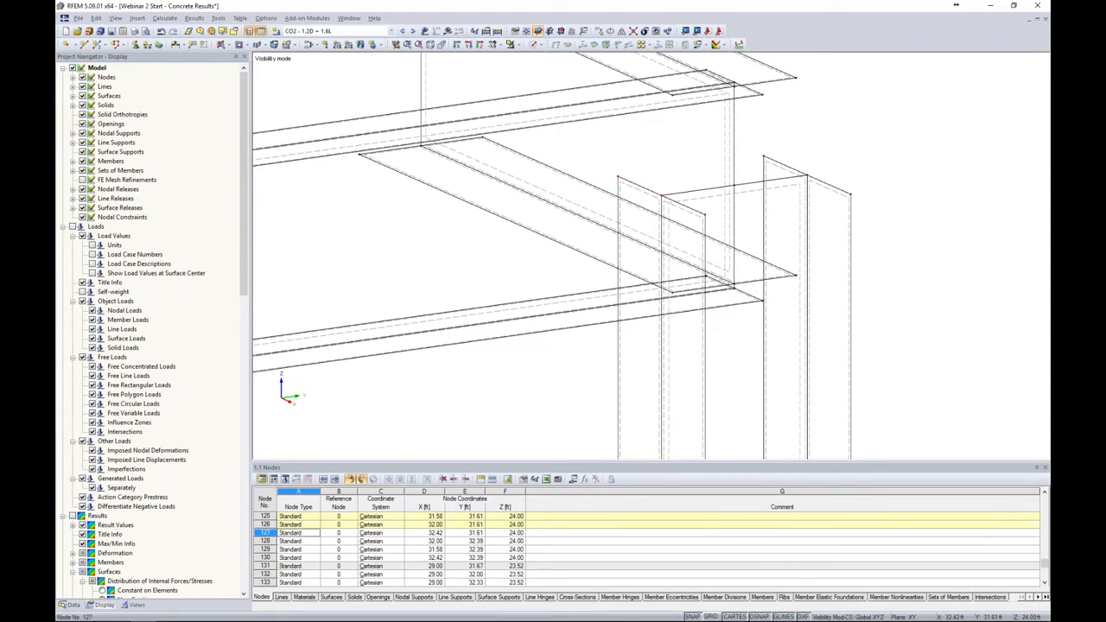
left_click(764, 156, "ctrl")
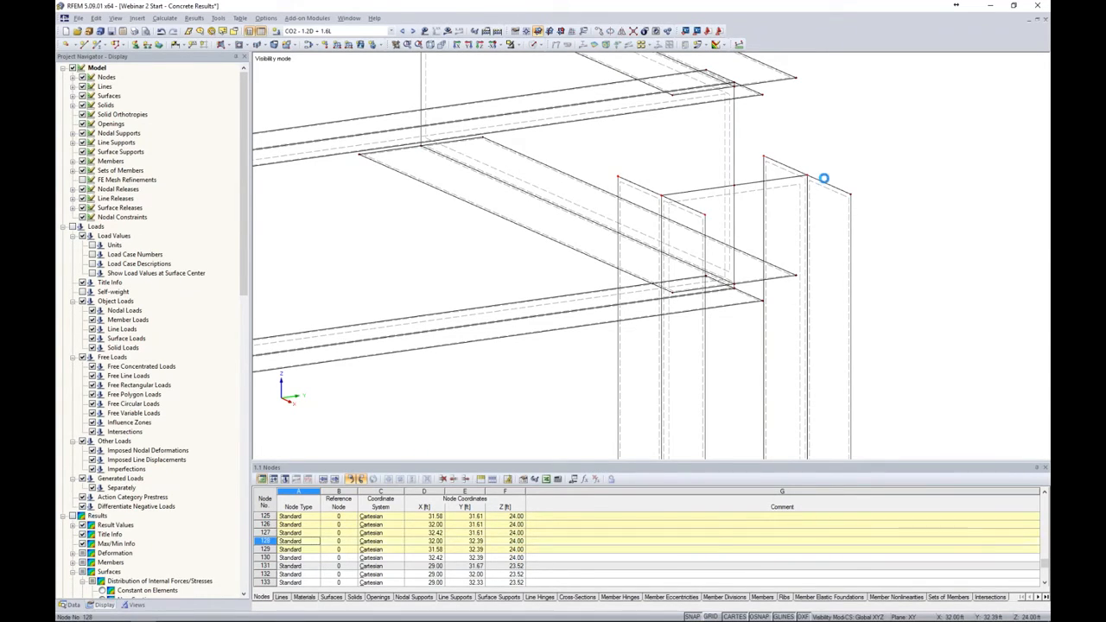
left_click(850, 194, "ctrl")
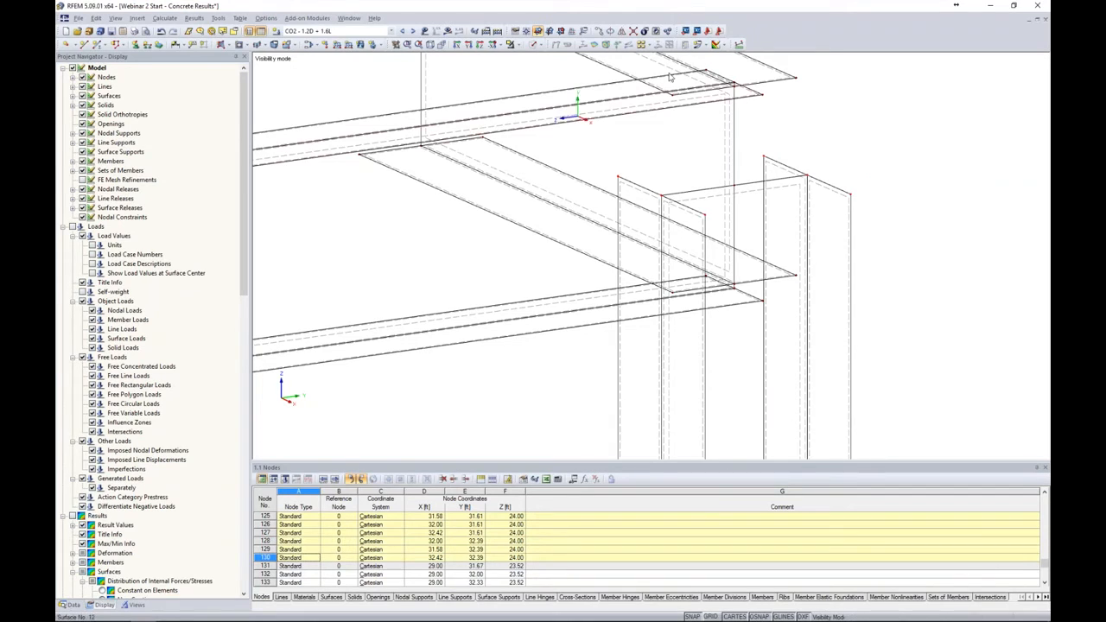
left_click(601, 33)
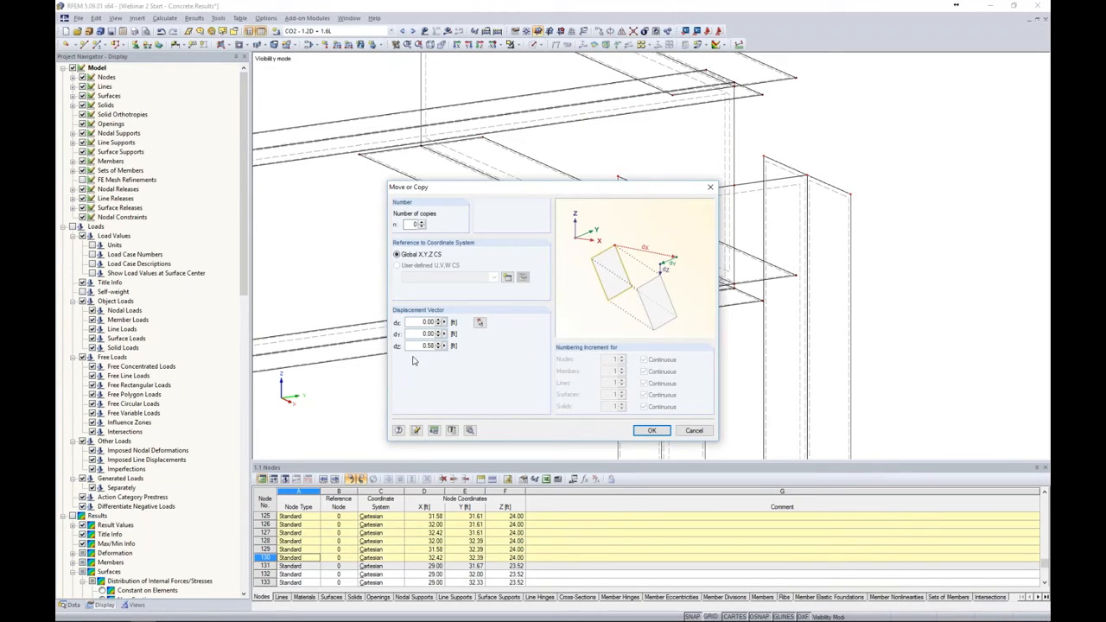
left_click(652, 430)
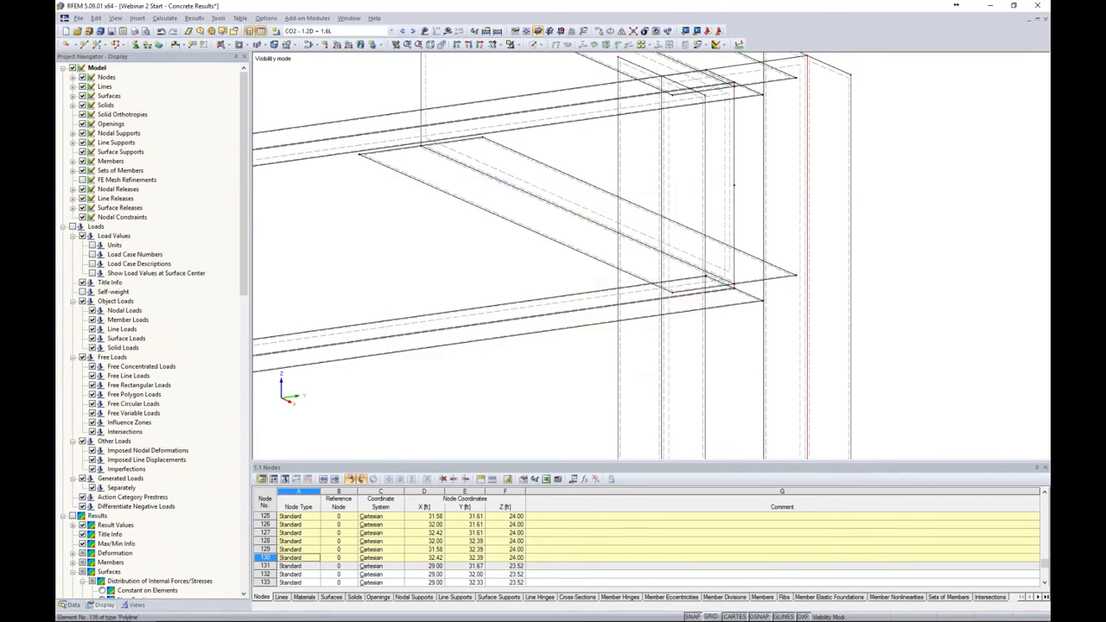
Step: Move the three corner-end nodes of the Y-direction beam's top flange back to the near column flange at Y 31.61 ft
middle_click_drag(899, 210, 942, 181, "ctrl")
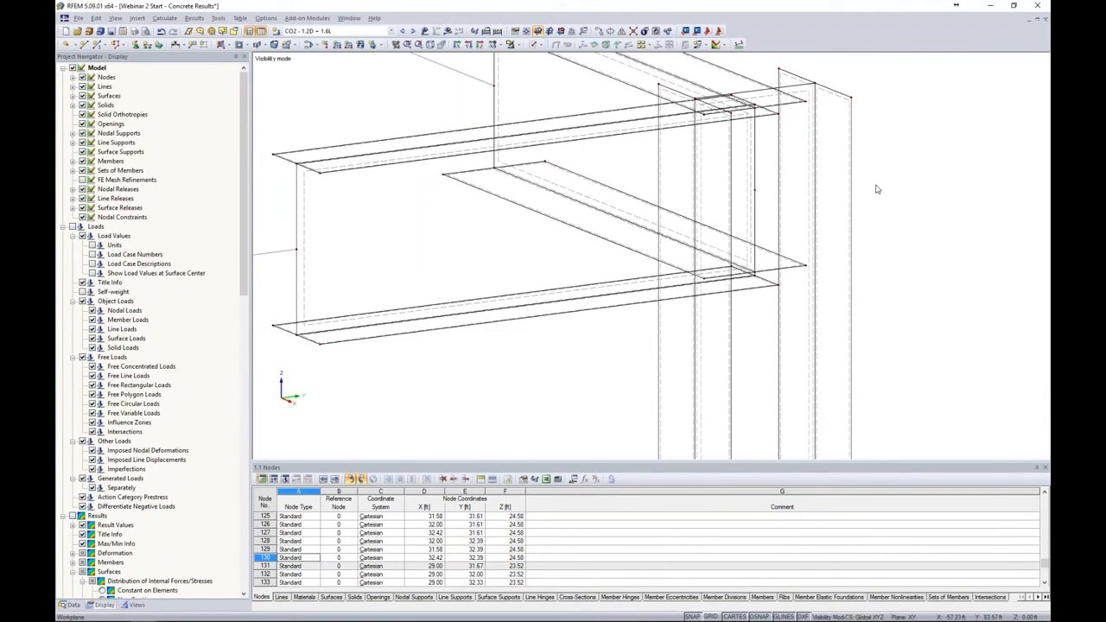
scroll(875, 184, "down", 4)
mouse_move(713, 189)
middle_mouse_down("ctrl")
mouse_move(667, 185)
mouse_move(711, 170)
middle_mouse_up("ctrl")
scroll(710, 170, "up", 4)
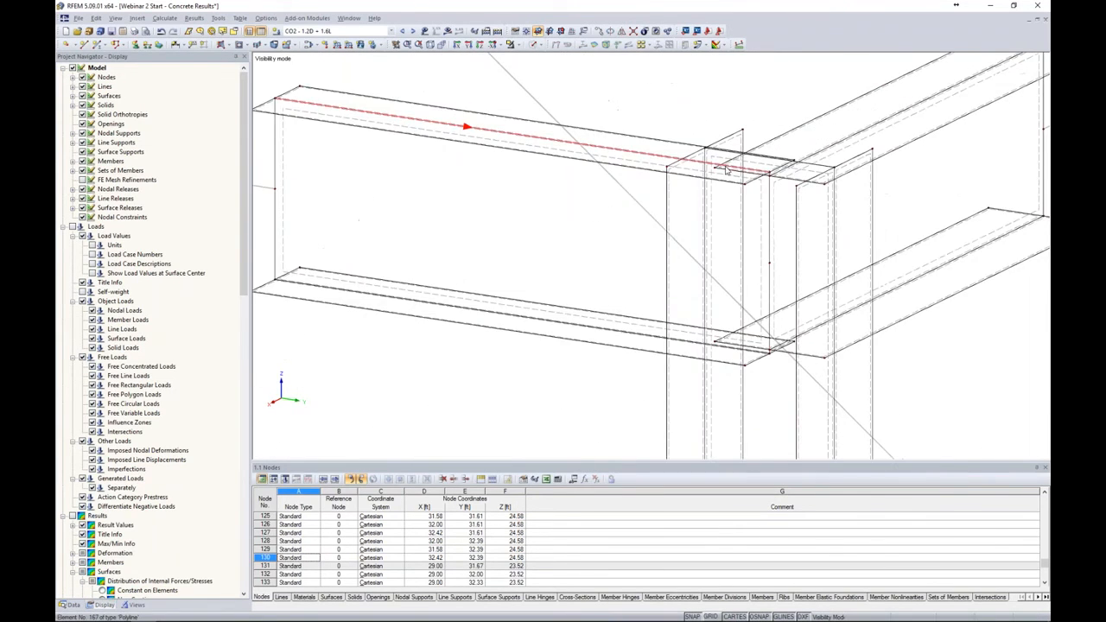
left_click(826, 182)
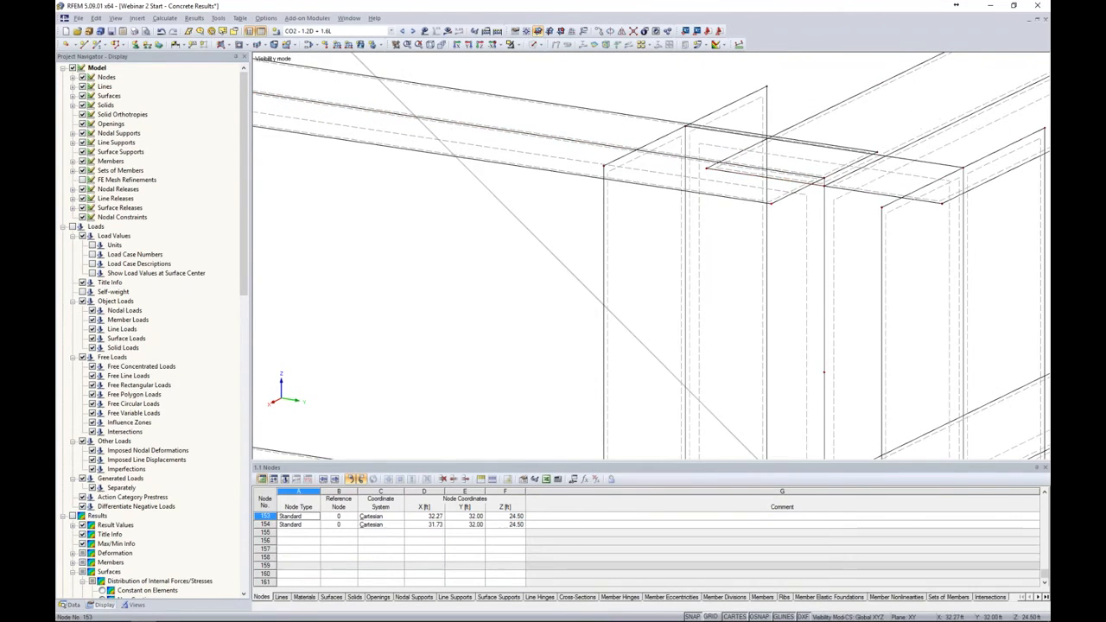
left_click(824, 179, "ctrl")
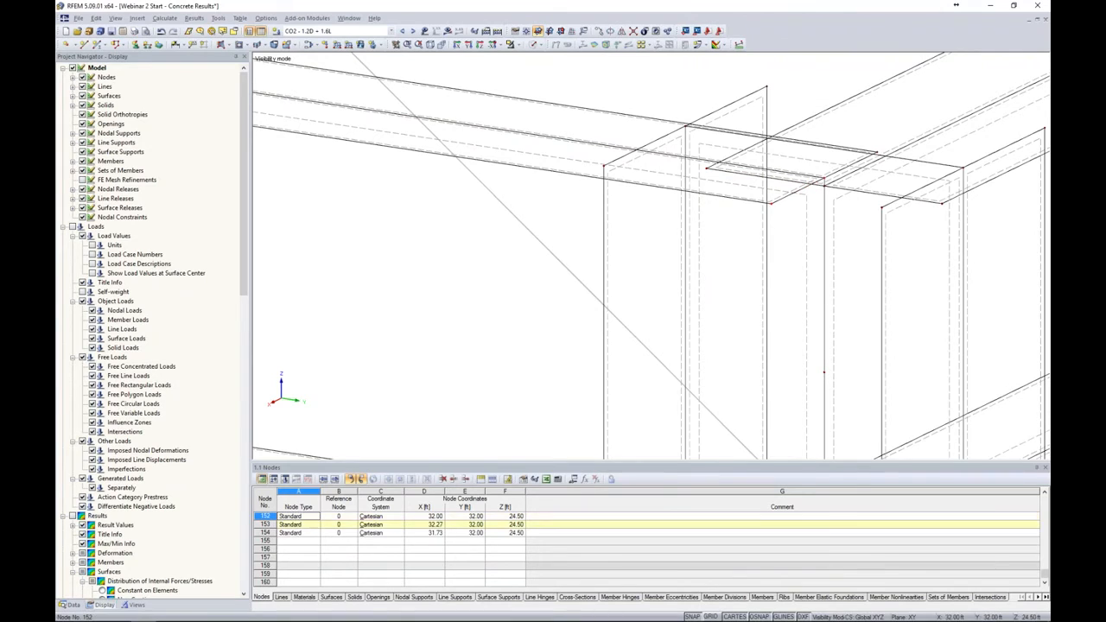
left_click(878, 153, "ctrl")
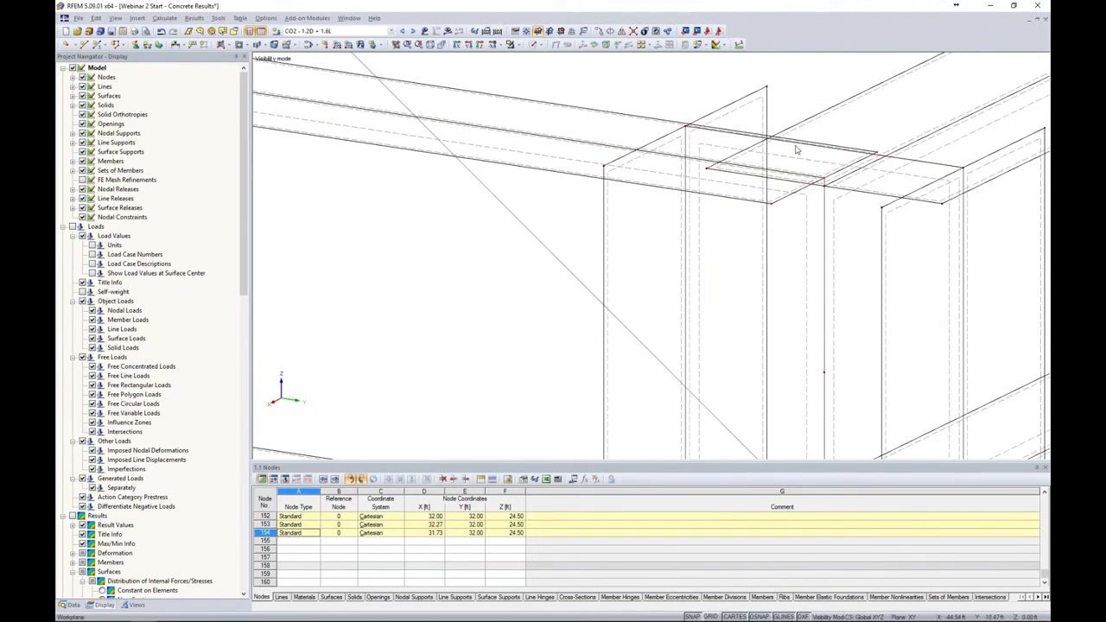
left_click(823, 180)
left_click_drag(824, 179, 685, 160)
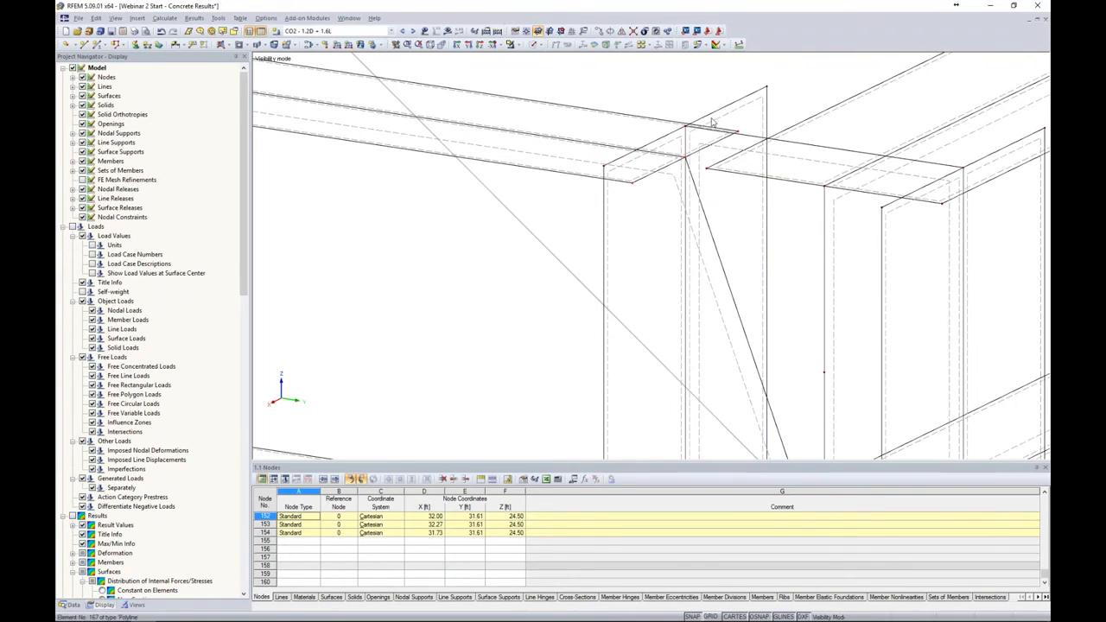
Step: Move the three corner-end nodes of the same beam's bottom flange to the near column flange at Y 31.61 ft
scroll(701, 146, "down", 3)
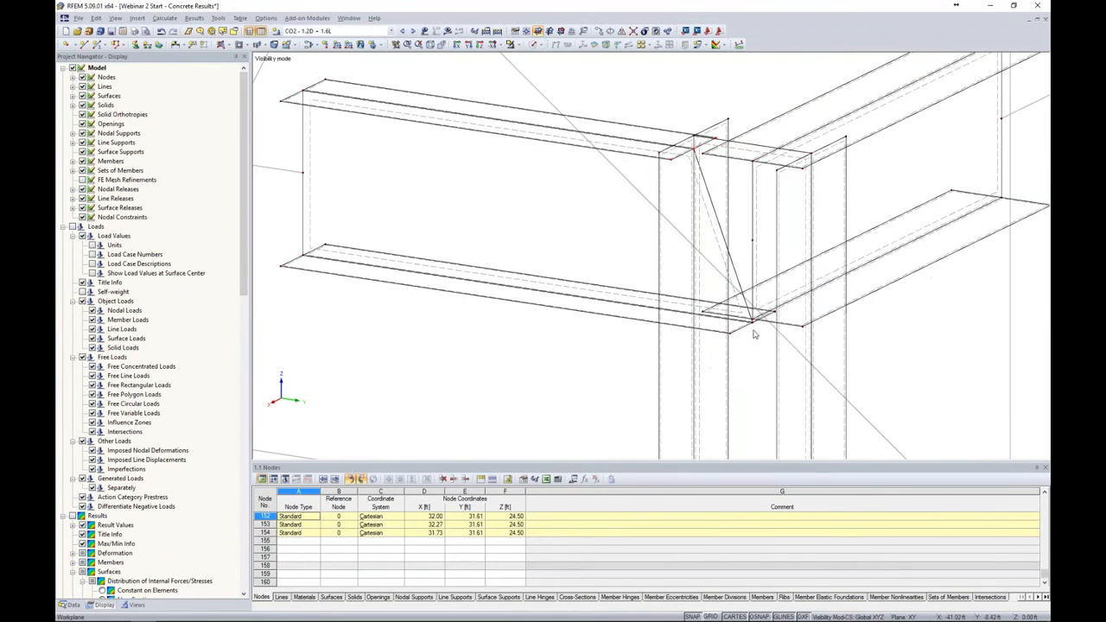
scroll(751, 336, "down", 2)
scroll(751, 337, "up", 5)
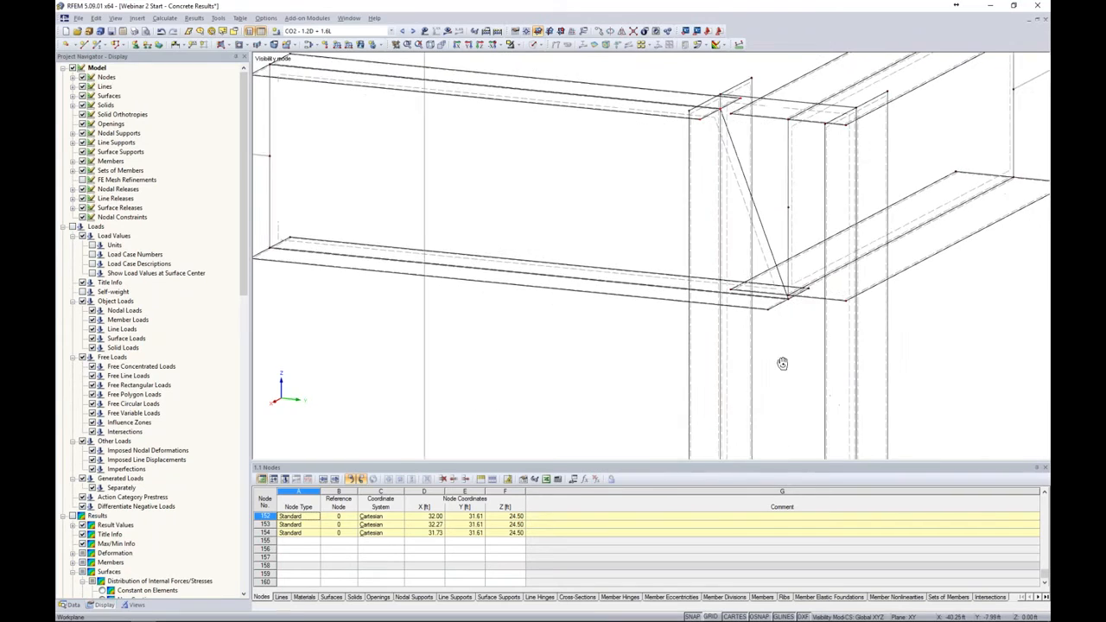
scroll(780, 323, "up", 1)
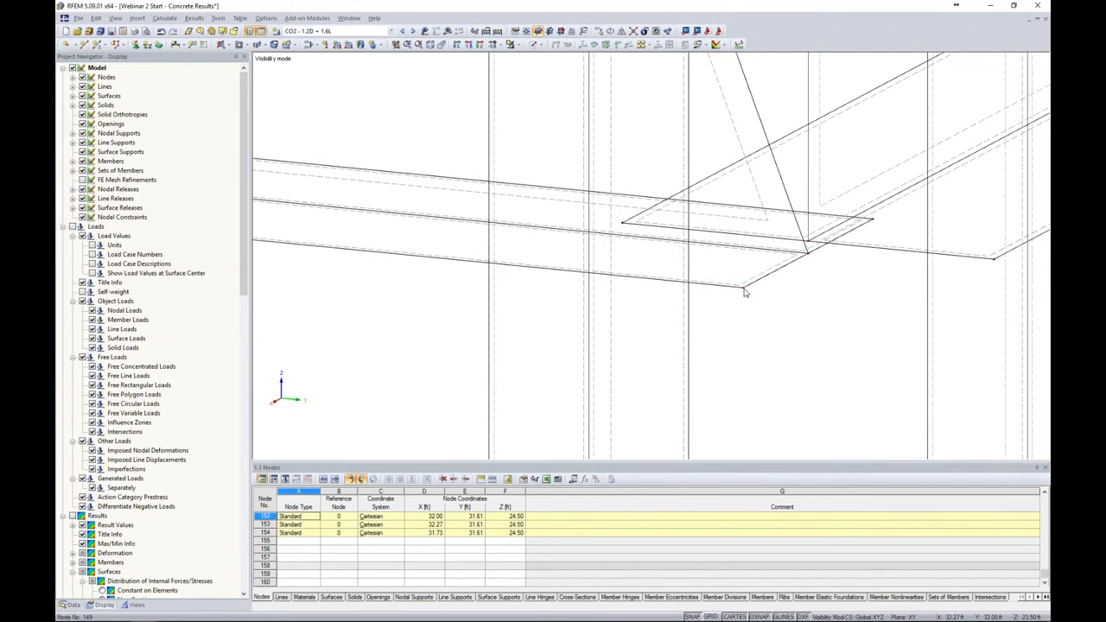
left_click(740, 290)
left_click(811, 255, "ctrl")
left_click(873, 221, "ctrl")
left_click_drag(811, 256, 589, 237)
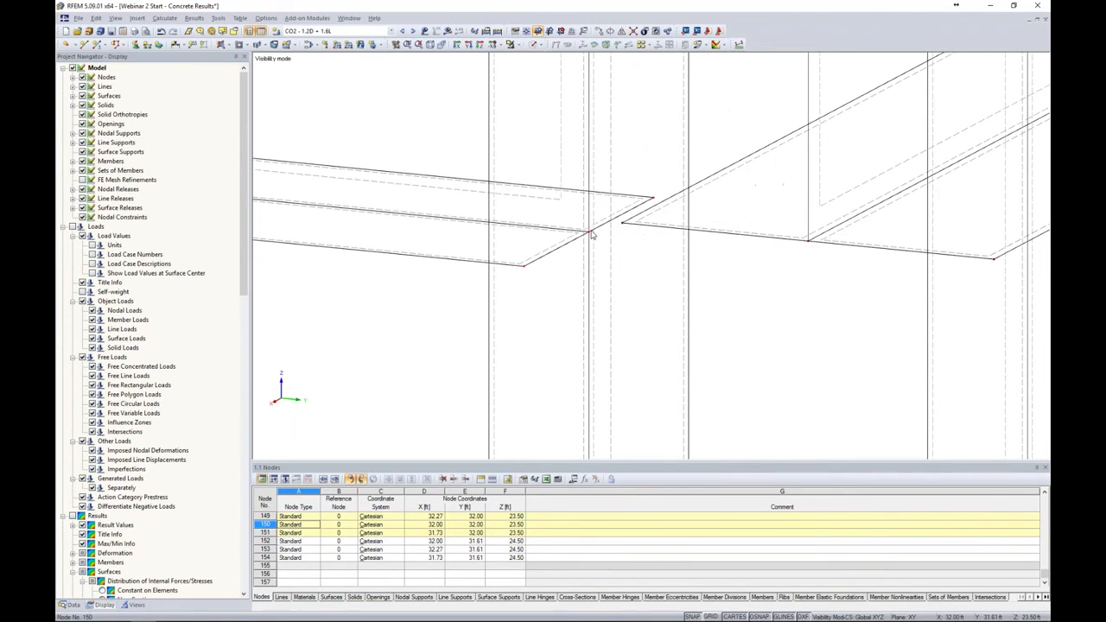
Step: Inspect the trimmed corner in the solid transparent display model, and return to the wireframe display model
scroll(596, 239, "down", 3)
scroll(606, 243, "down", 3)
middle_click_drag(607, 245, 766, 274, "ctrl")
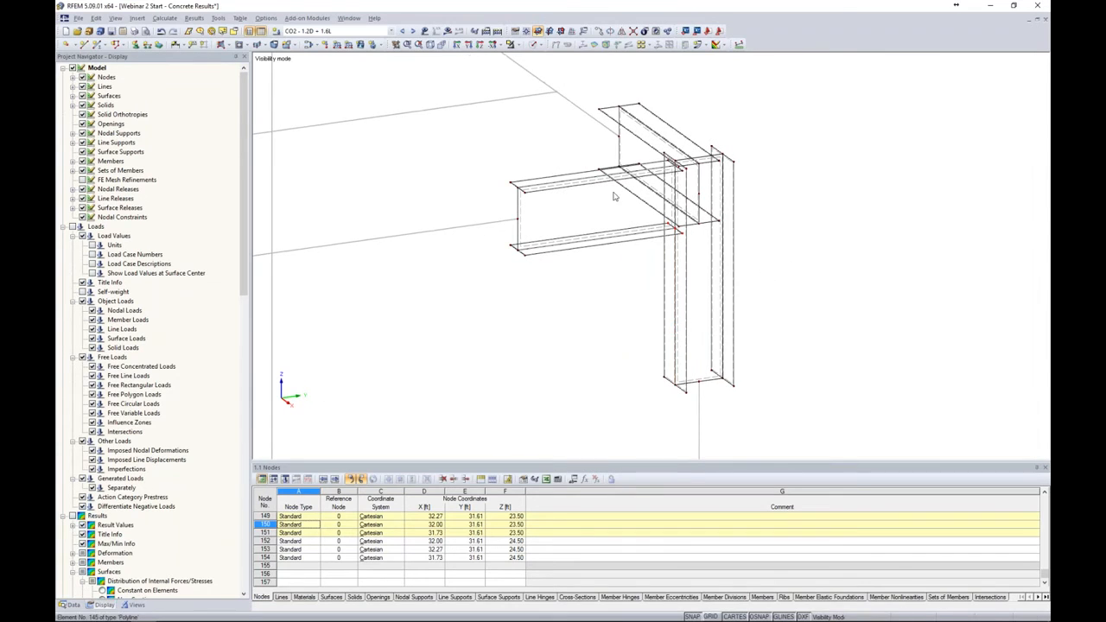
left_click(533, 44)
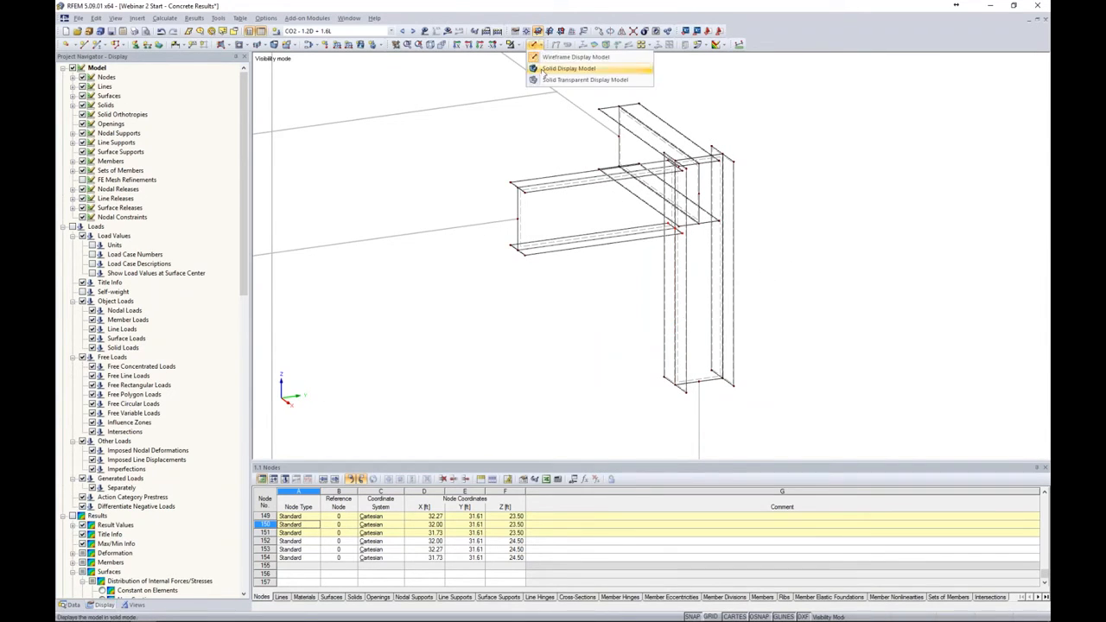
left_click(570, 75)
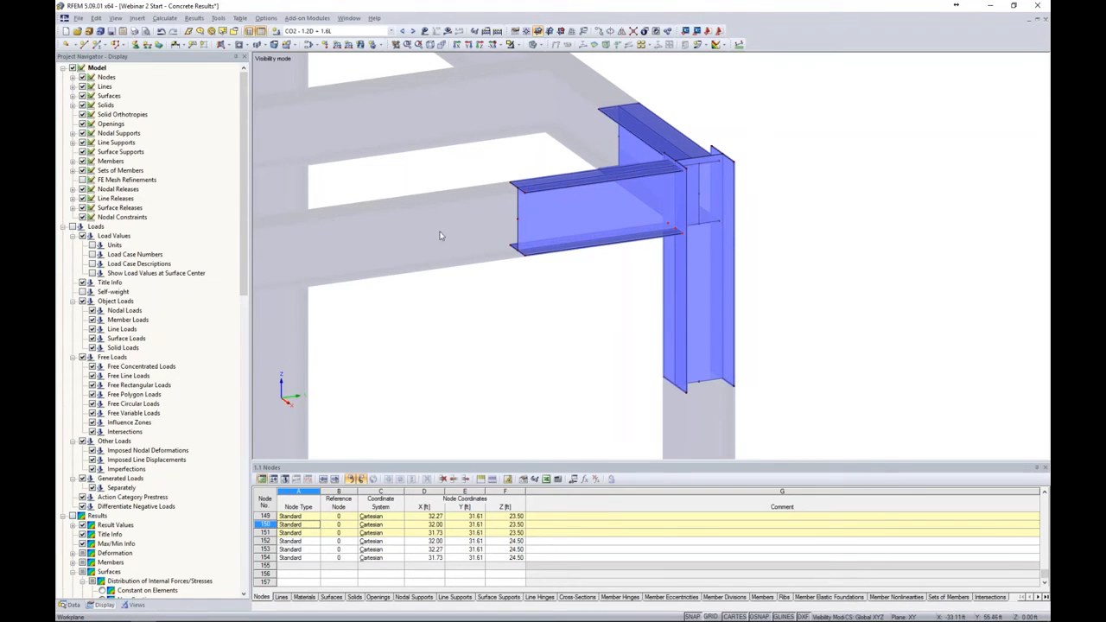
middle_click_drag(506, 267, 560, 278, "ctrl")
left_click(533, 45)
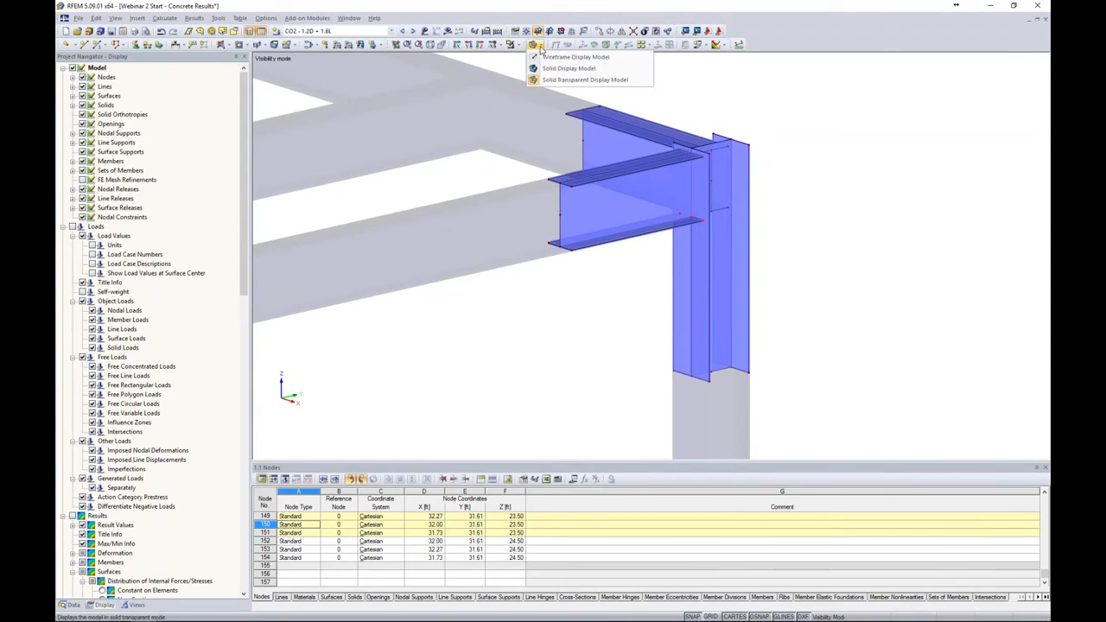
left_click(550, 60)
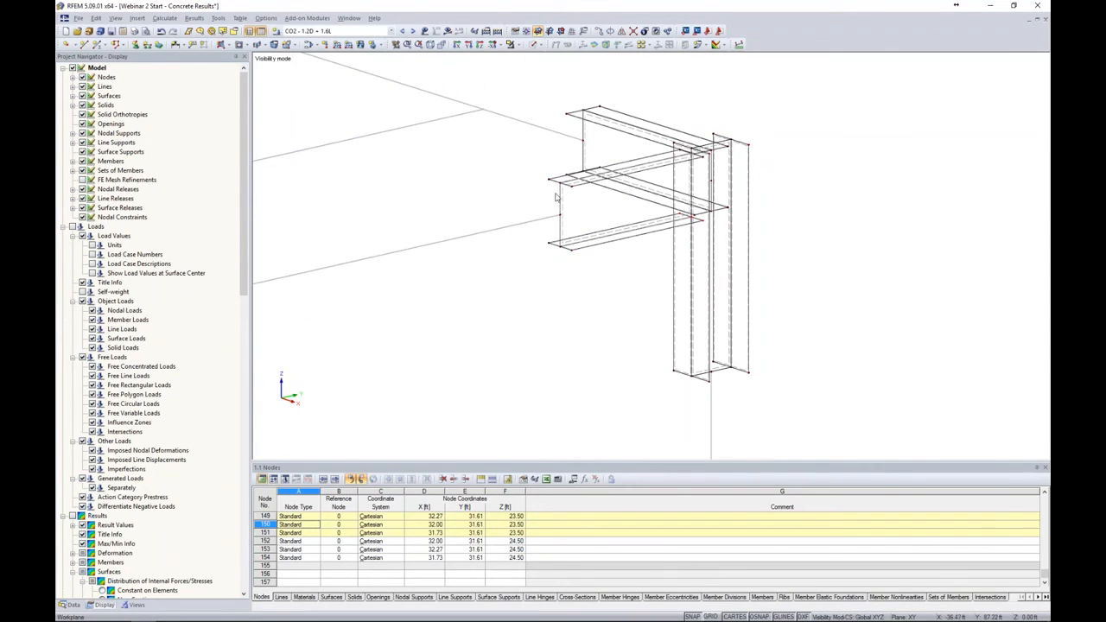
Step: Create a polygonal surface with Rigid stiffness through the flange corner nodes at the outer end of the Y-direction beam stub
middle_click_drag(512, 263, 531, 222, "ctrl")
scroll(536, 224, "up", 4)
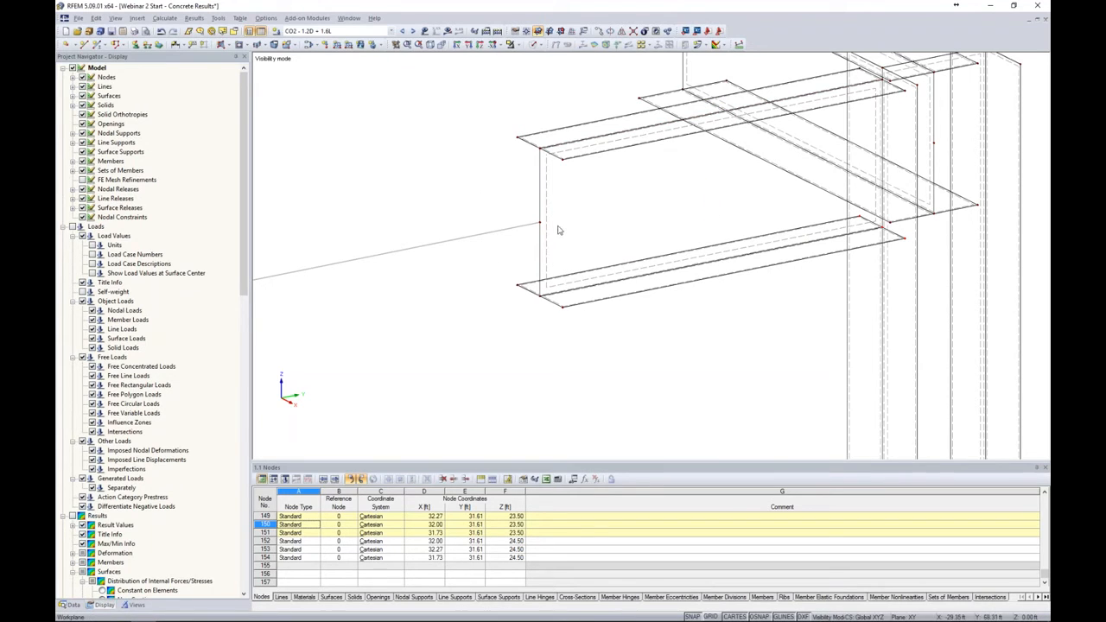
scroll(558, 230, "down", 3)
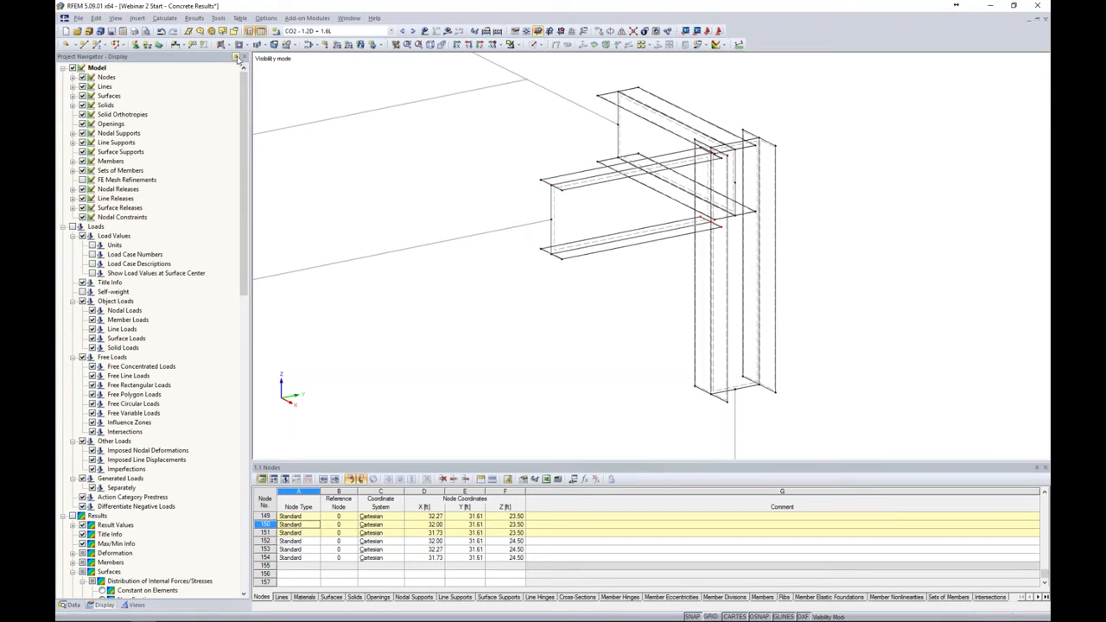
left_click(227, 45)
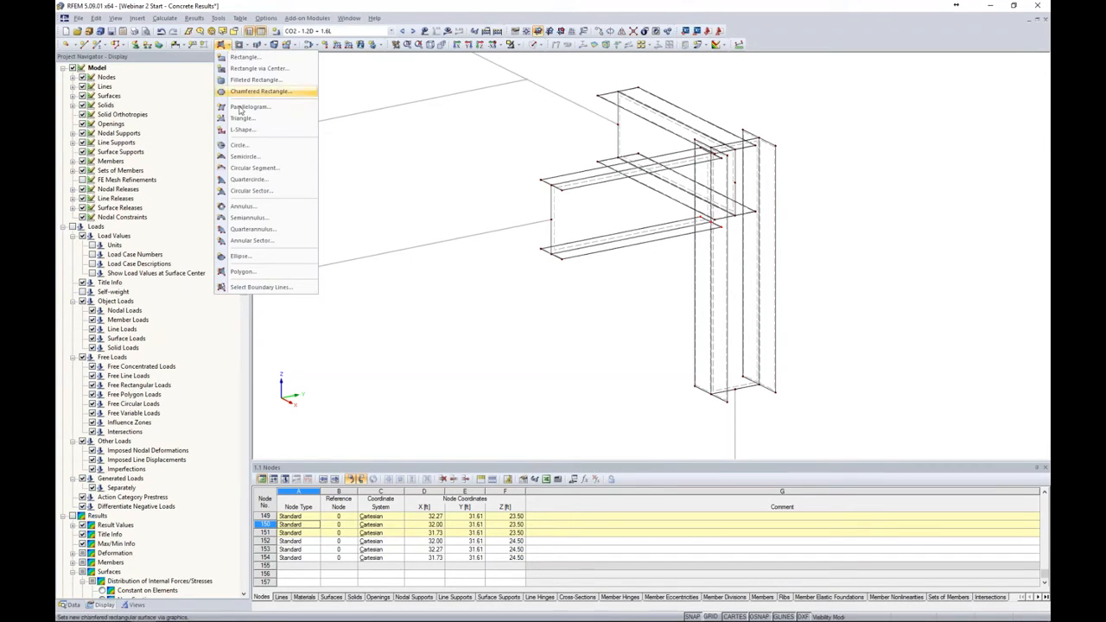
left_click(242, 271)
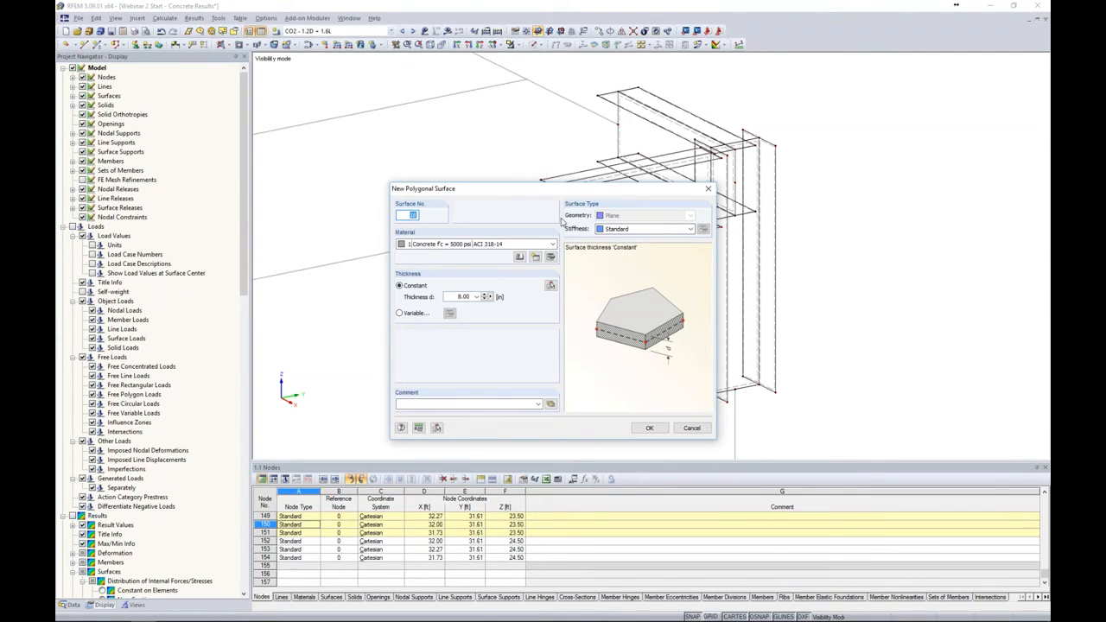
left_click(644, 229)
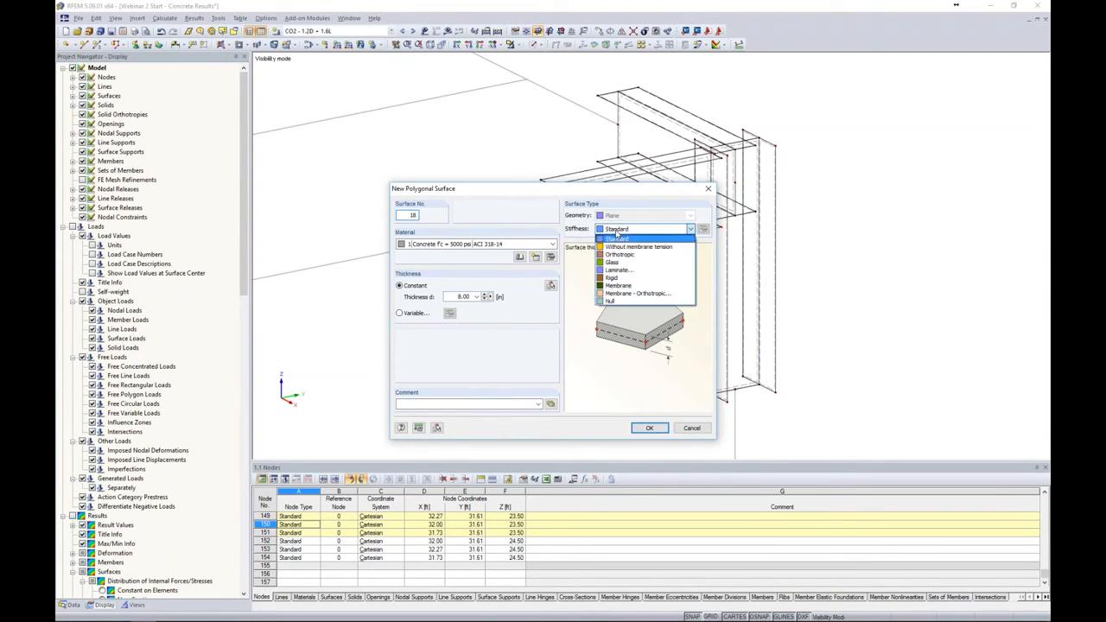
left_click(617, 279)
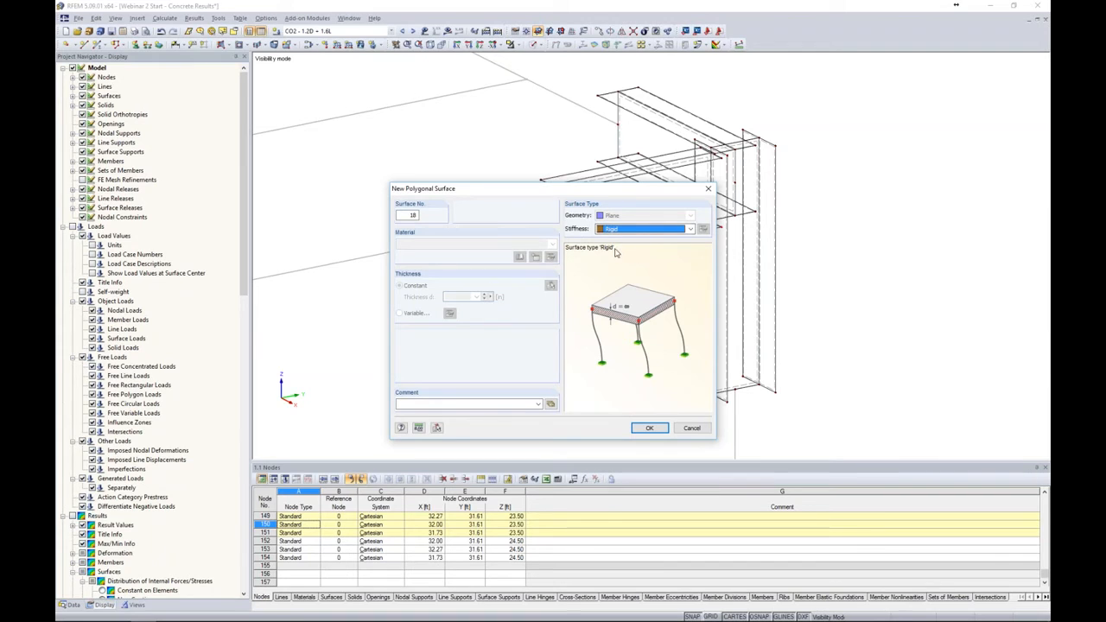
left_click(649, 428)
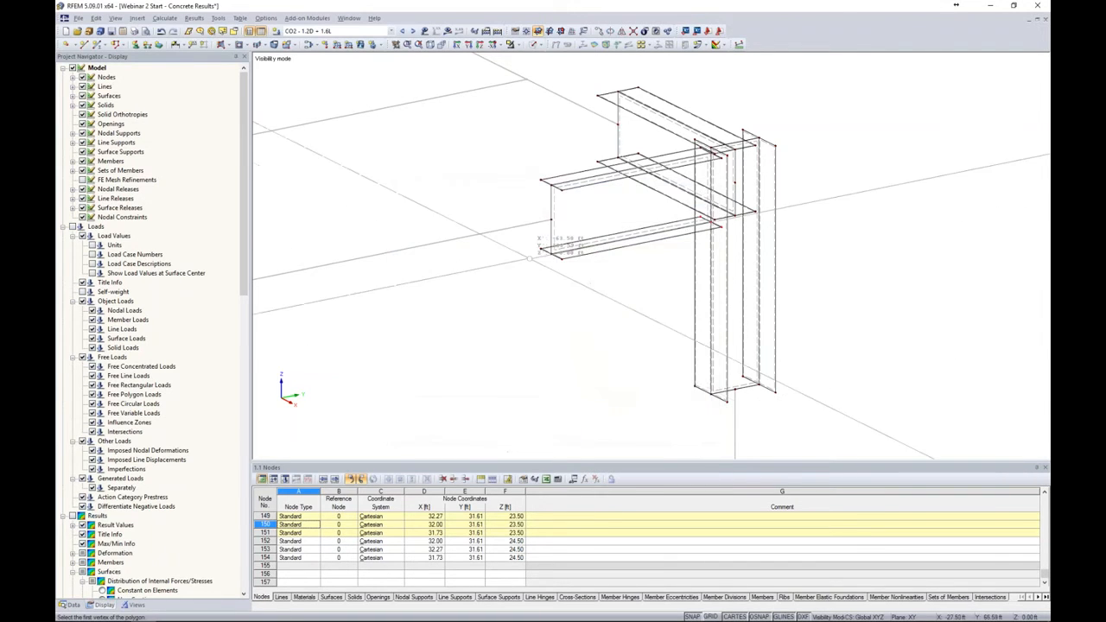
scroll(523, 233, "up", 3)
left_click(586, 162)
left_click(551, 257)
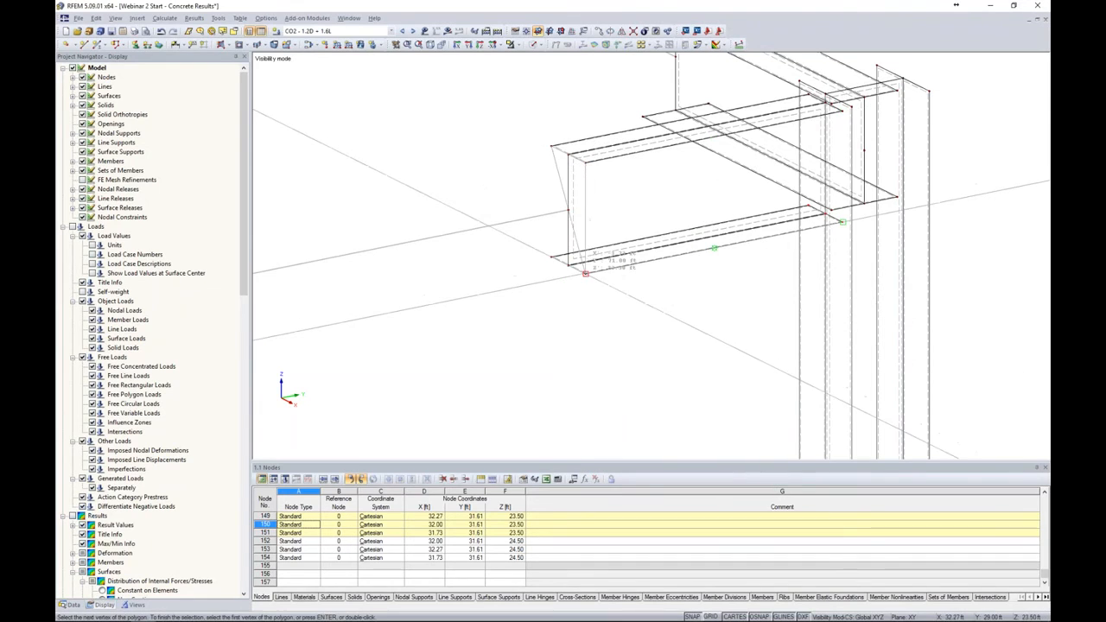
left_click(552, 147)
Step: Draw a second rigid polygonal surface through the four flange corners at the outer end of the X-direction beam stub
middle_click_drag(552, 147, 571, 190, "ctrl")
left_click(572, 192)
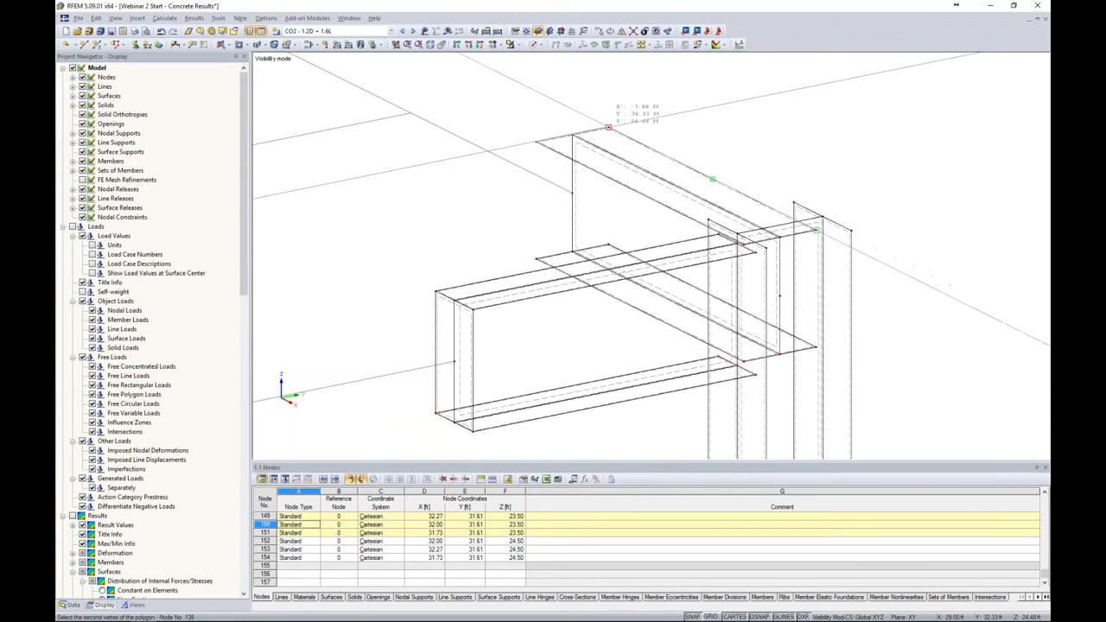
left_click(743, 363)
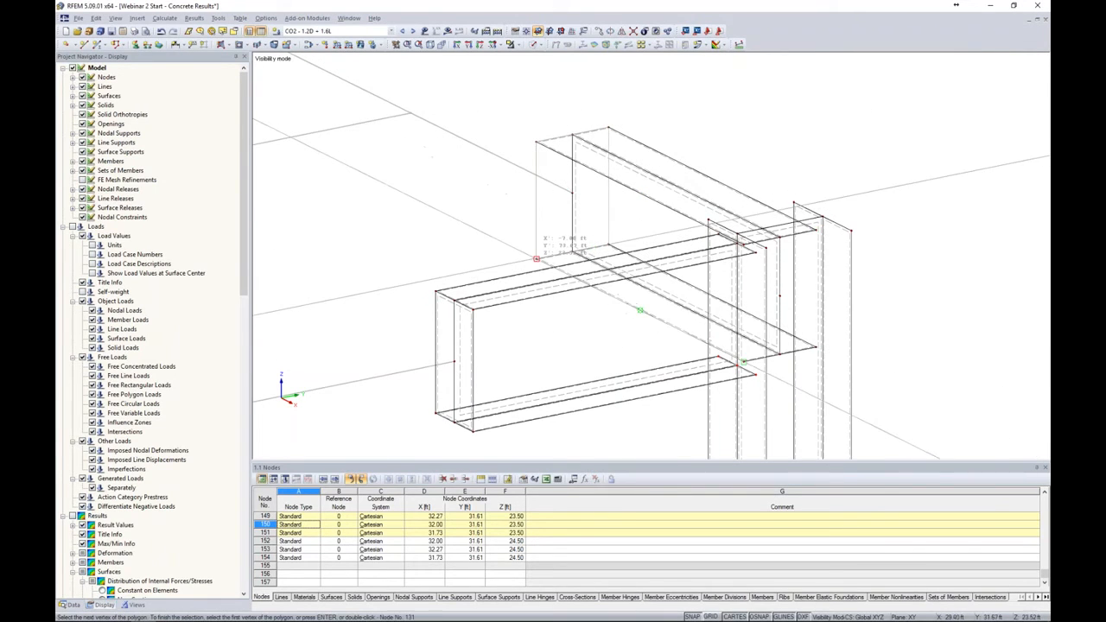
left_click(536, 259)
left_click(536, 142)
scroll(596, 202, "down", 3)
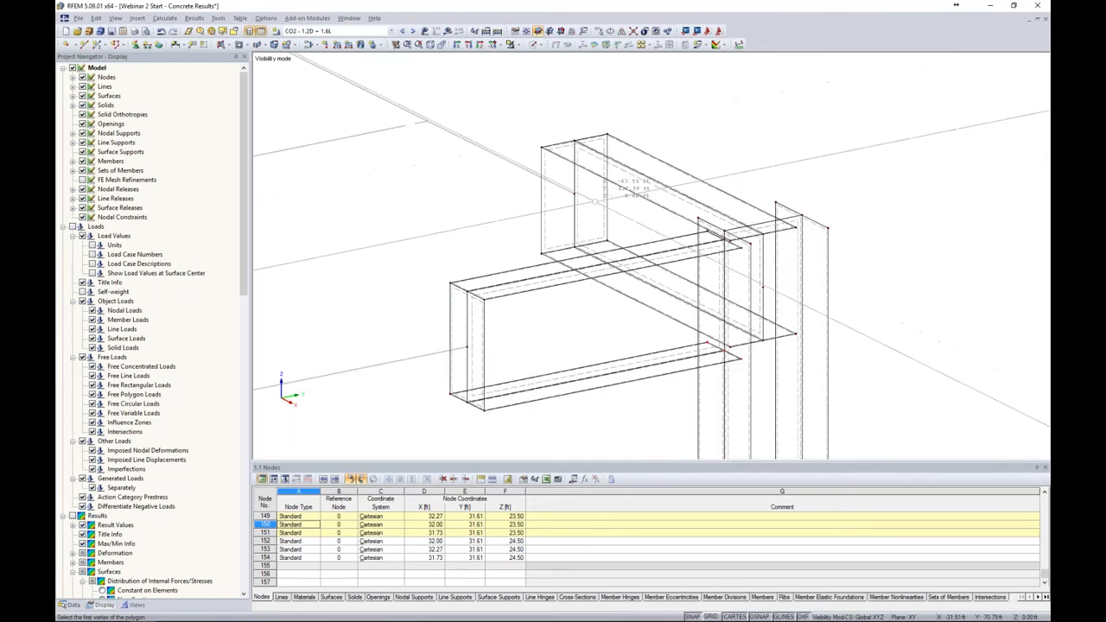
Step: Draw a third rigid polygonal surface through the four flange corner nodes at the lower end of the column stub
middle_click_drag(673, 344, 619, 136)
scroll(668, 273, "up", 3)
left_click(582, 282)
left_click(667, 266)
left_click(724, 294)
right_click(735, 306)
left_click(581, 283)
left_click(668, 266)
left_click(725, 294)
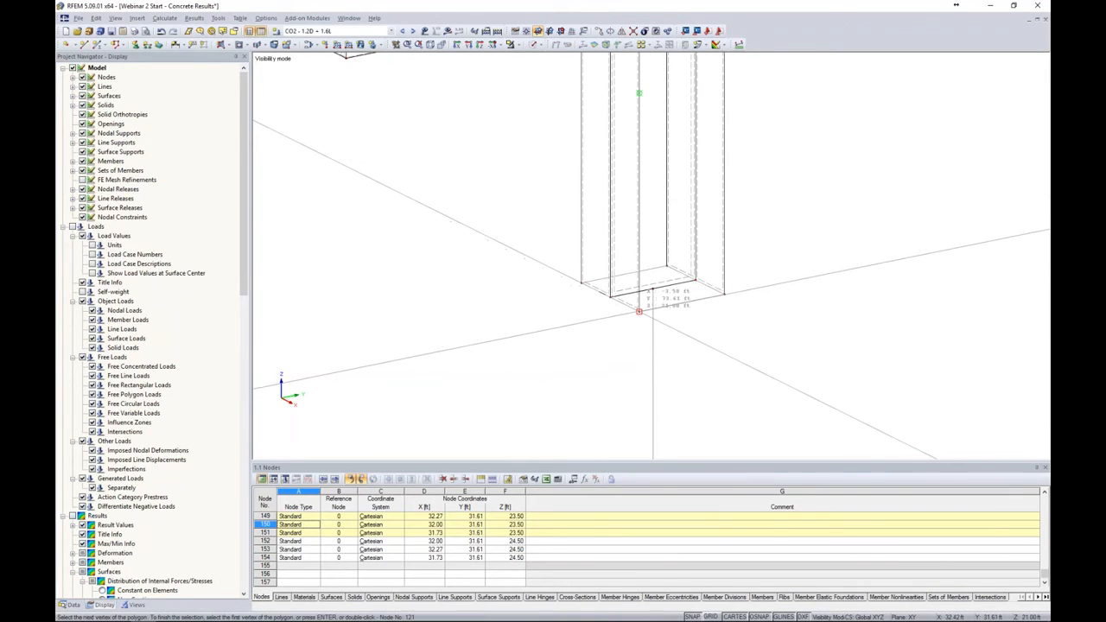
left_click(638, 311)
left_click(582, 282)
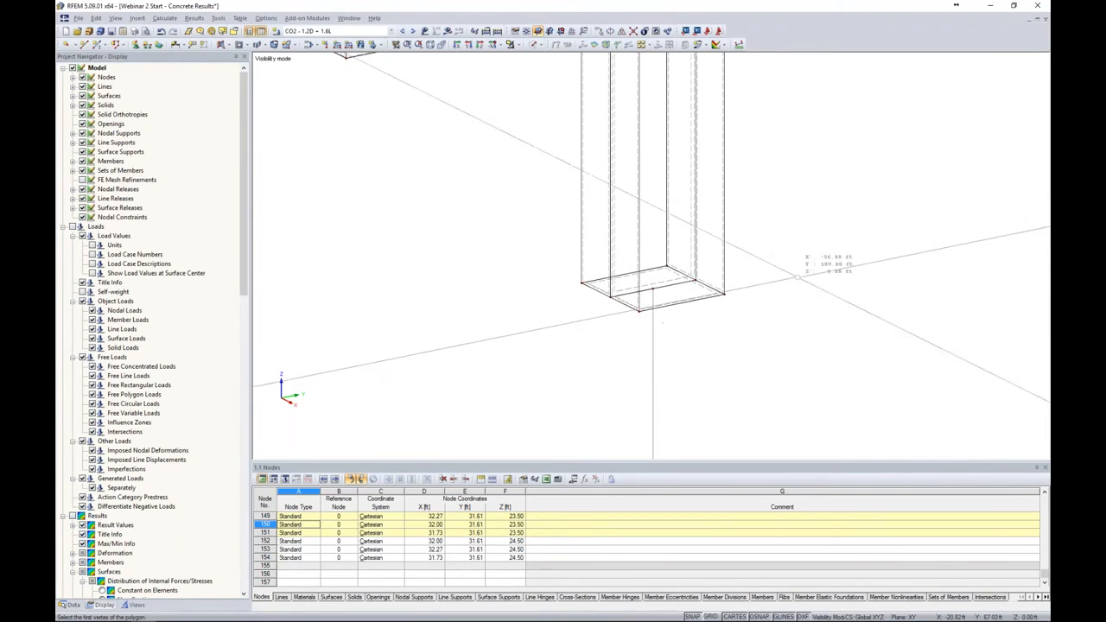
Step: Inspect the three rigid end surfaces in the solid transparent display model, and return to the wireframe display model
left_click(539, 44)
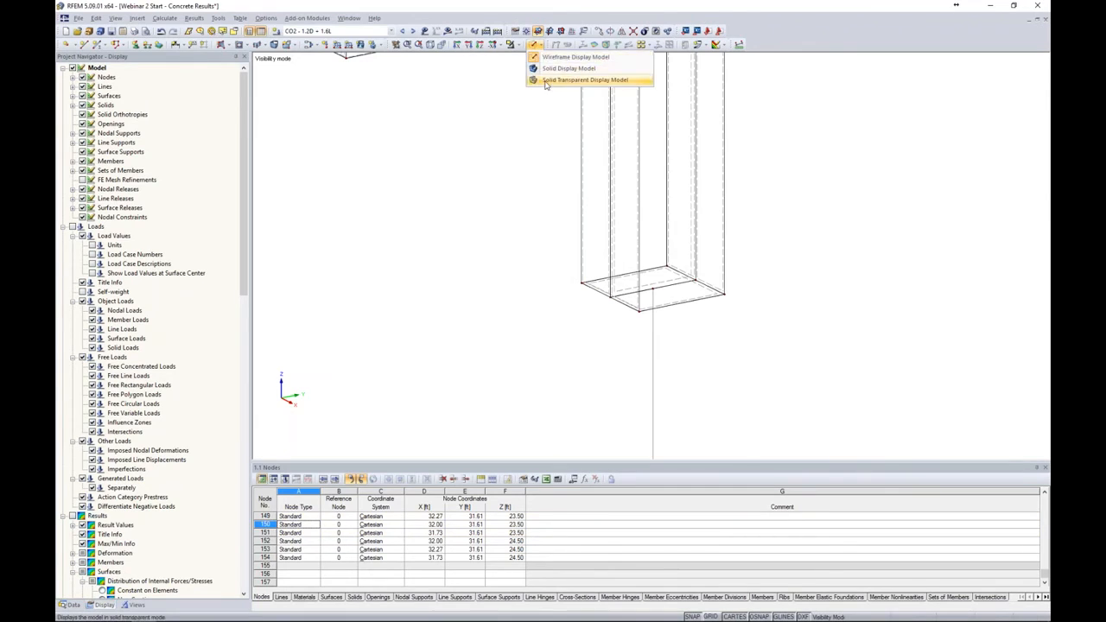
left_click(588, 81)
scroll(723, 307, "down", 3)
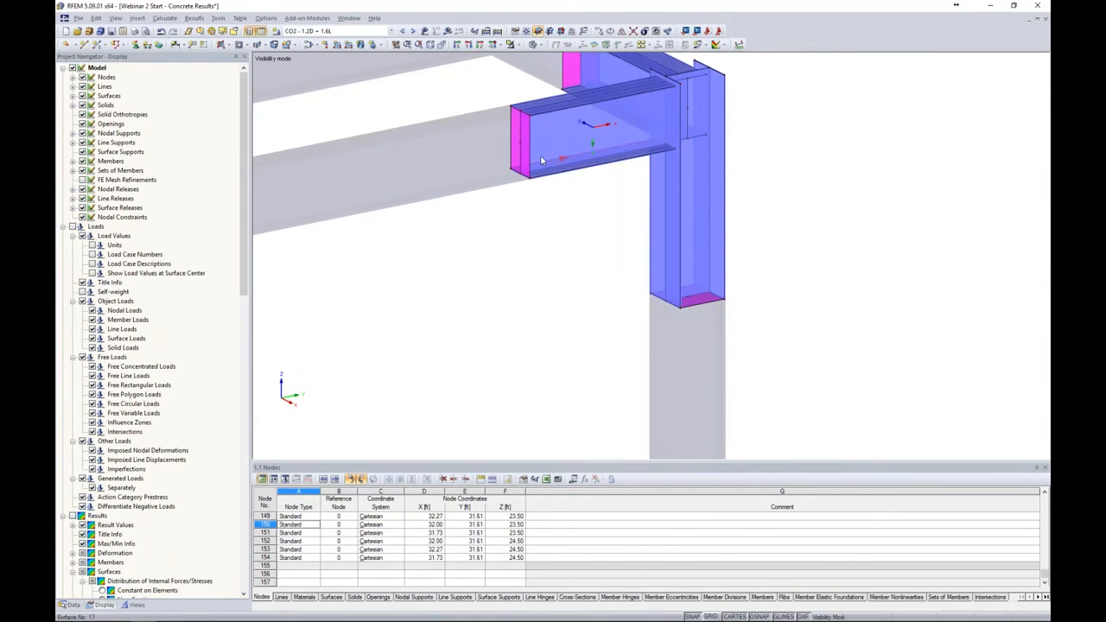
middle_click_drag(590, 215, 515, 276)
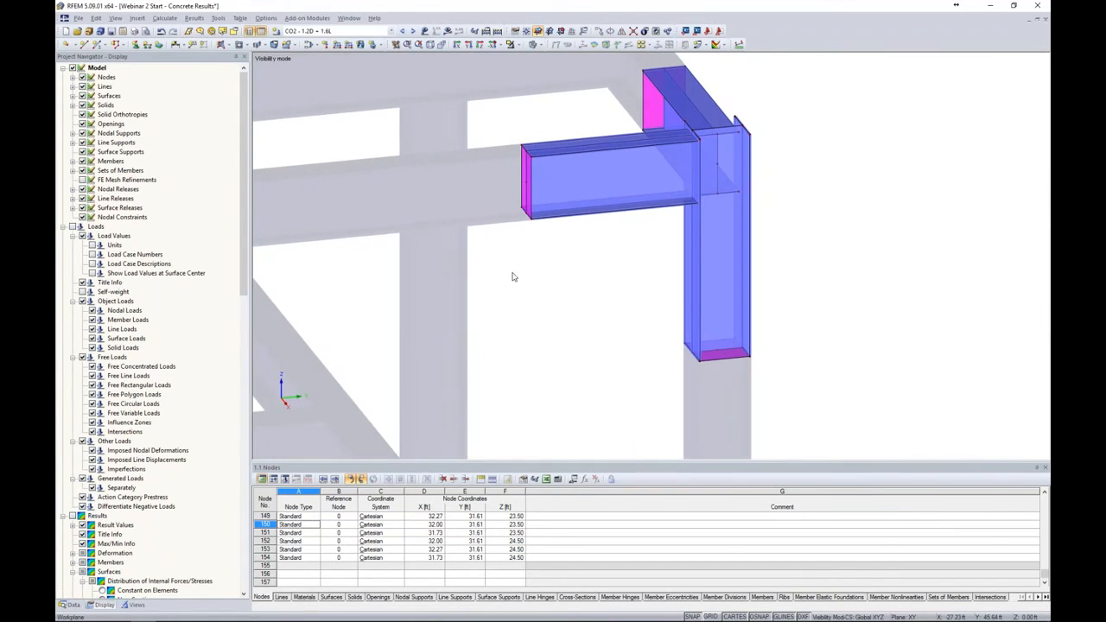
left_click(547, 58)
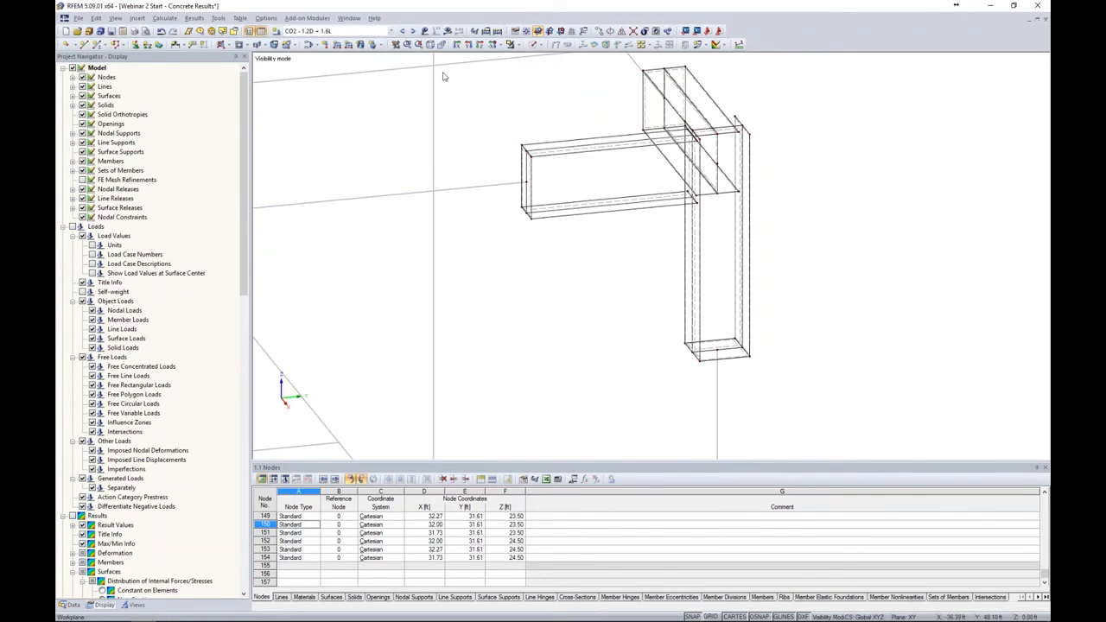
Step: Review the global FE mesh settings, including the target length of finite elements, and accept them
left_click(165, 18)
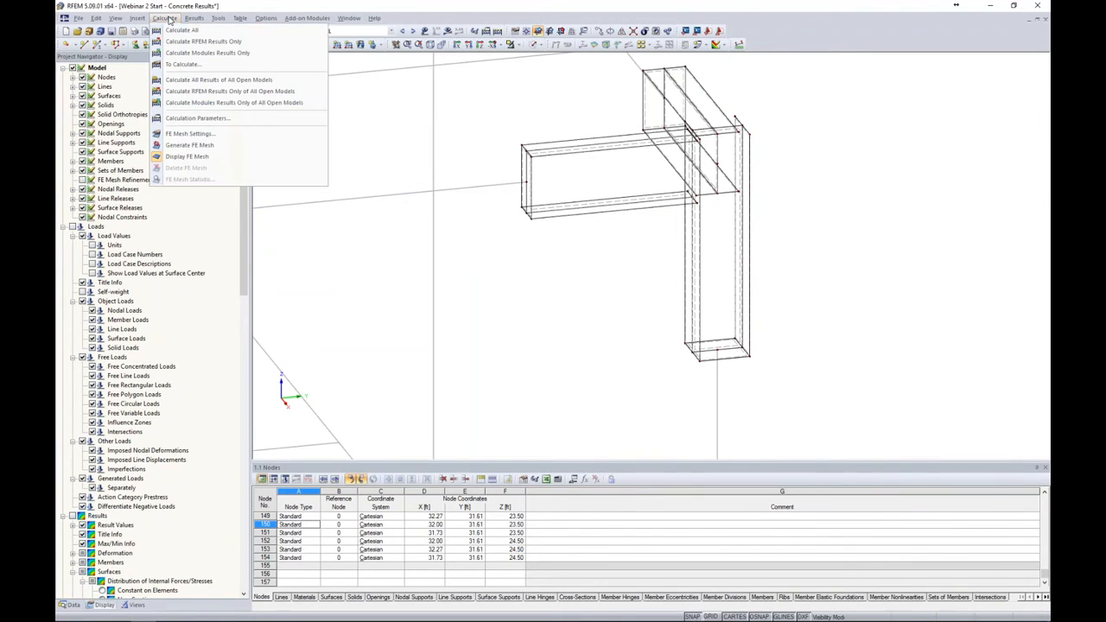
left_click(189, 133)
double_click(451, 194)
left_click(460, 194)
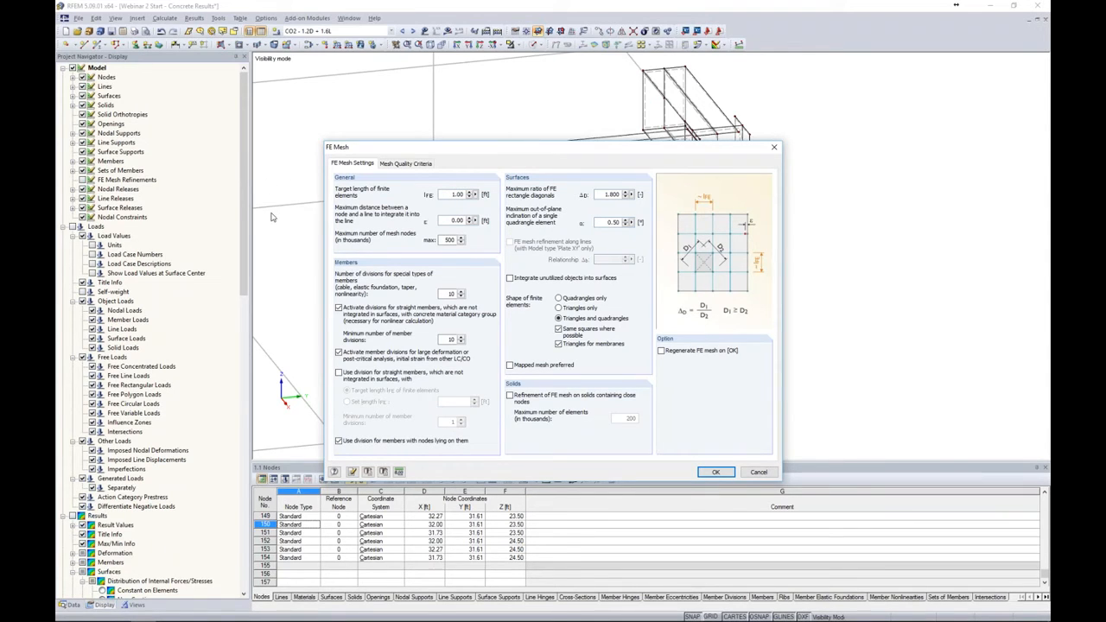
left_click_drag(549, 153, 324, 111)
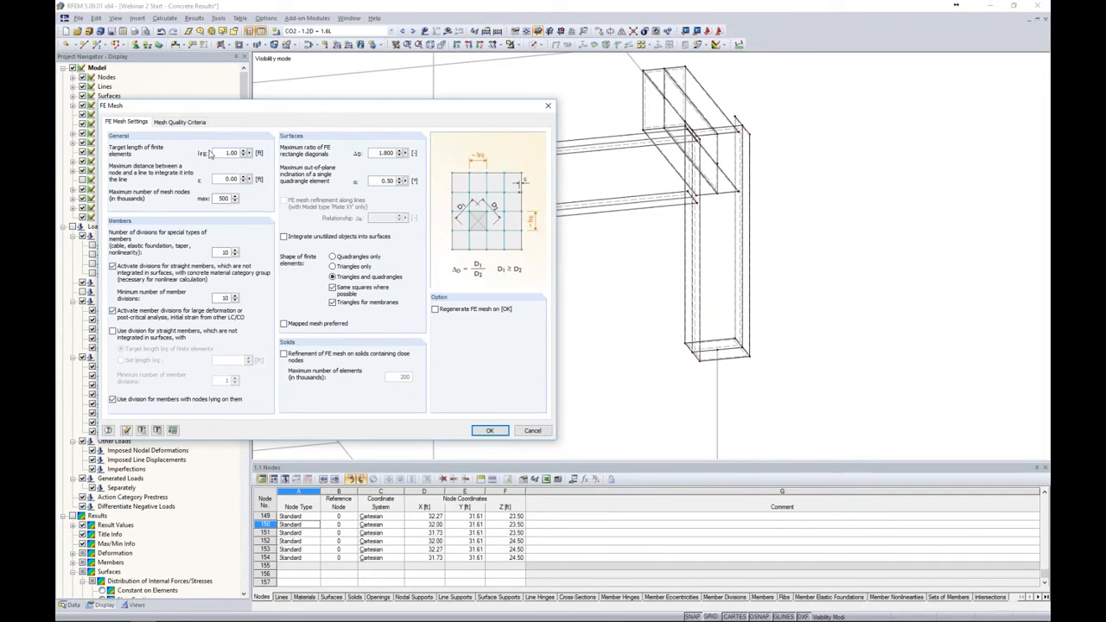
left_click(489, 430)
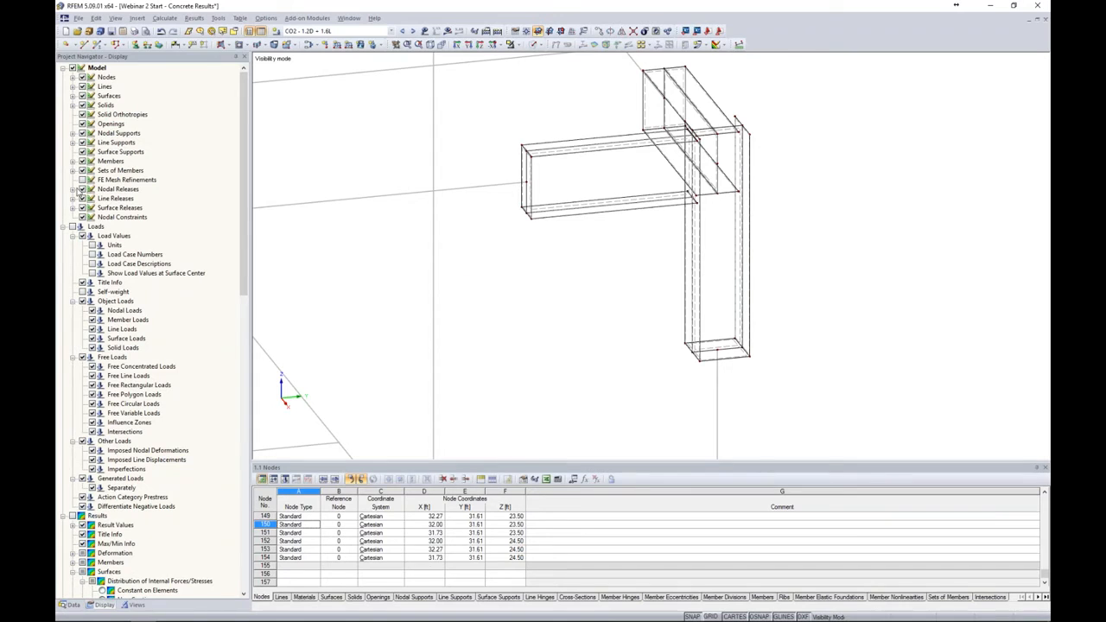
Step: Display the FE mesh refinements and review the target FE length of the surface refinement on the Y-direction beam stub
left_click(82, 179)
middle_click_drag(570, 296, 614, 272, "ctrl")
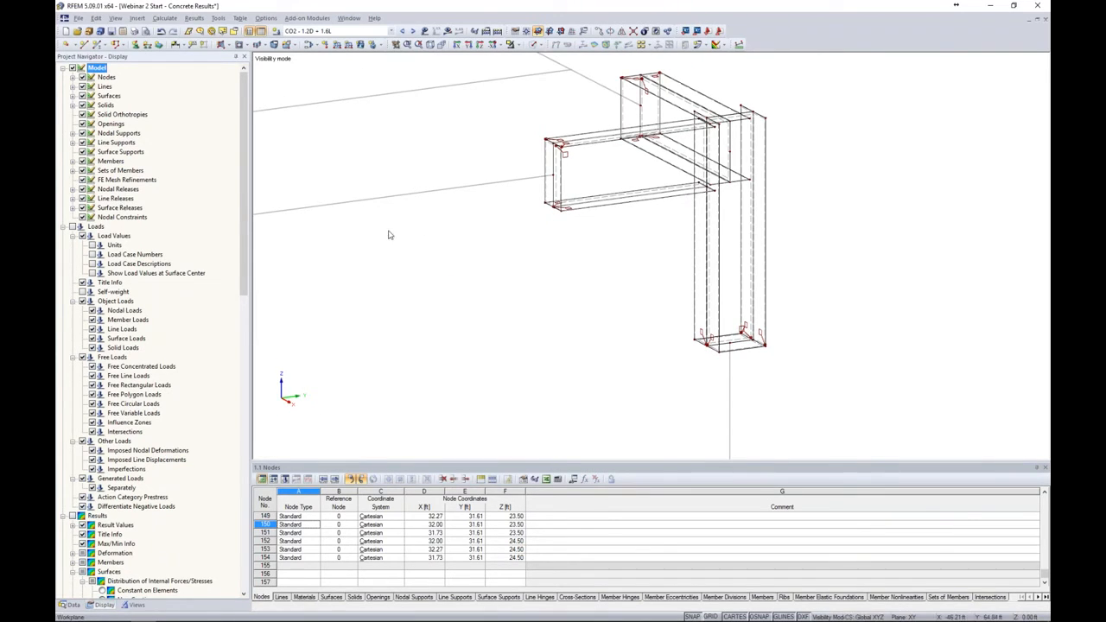
scroll(563, 154, "up", 4)
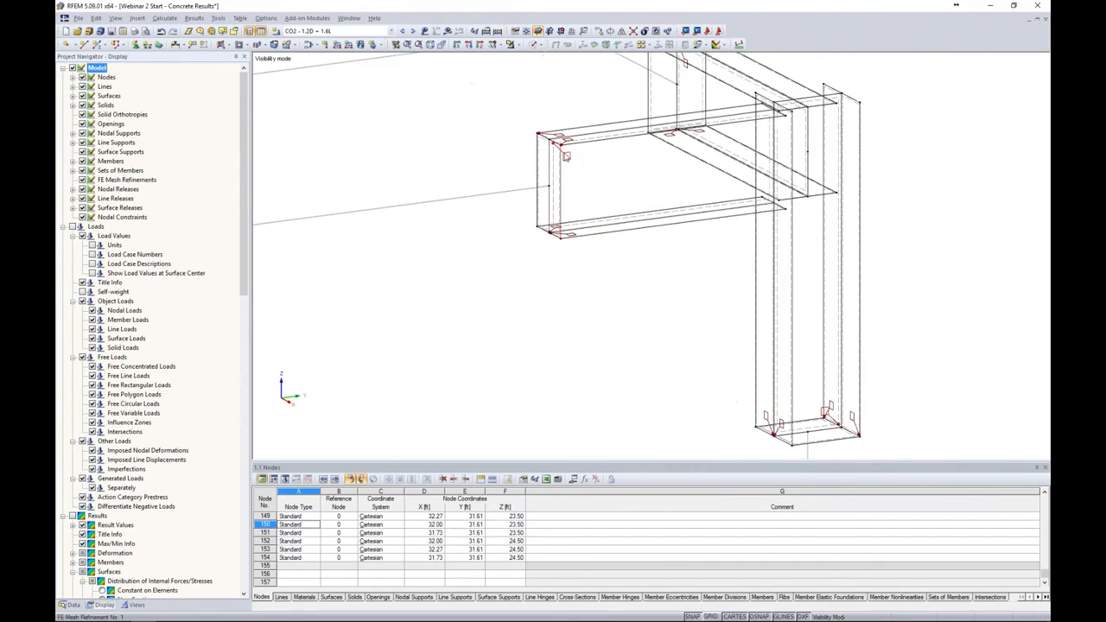
double_click(568, 156)
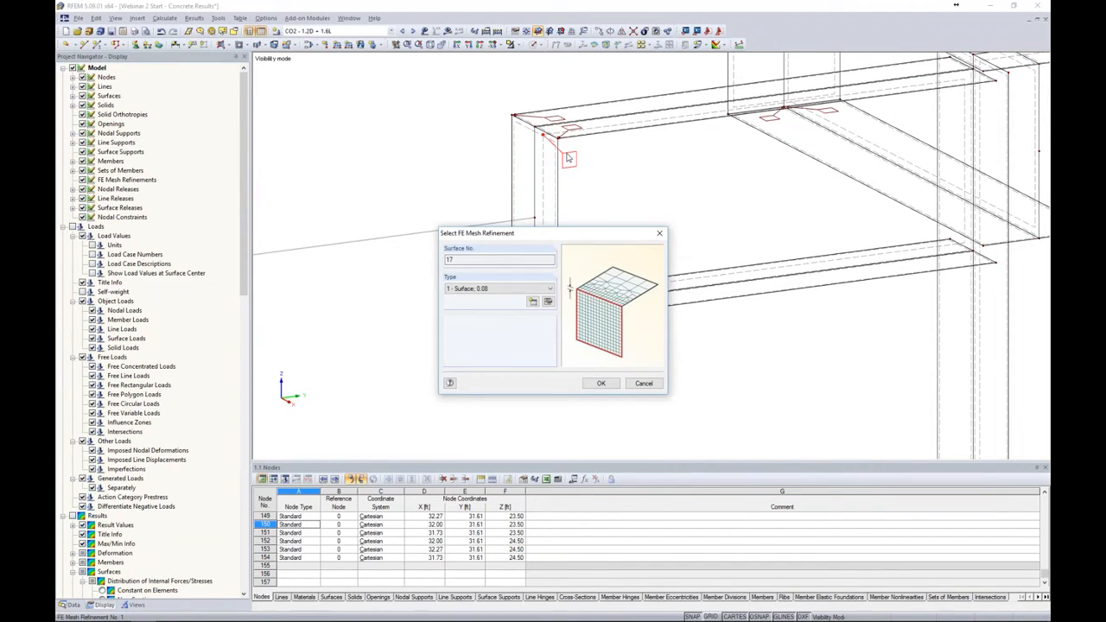
left_click(547, 303)
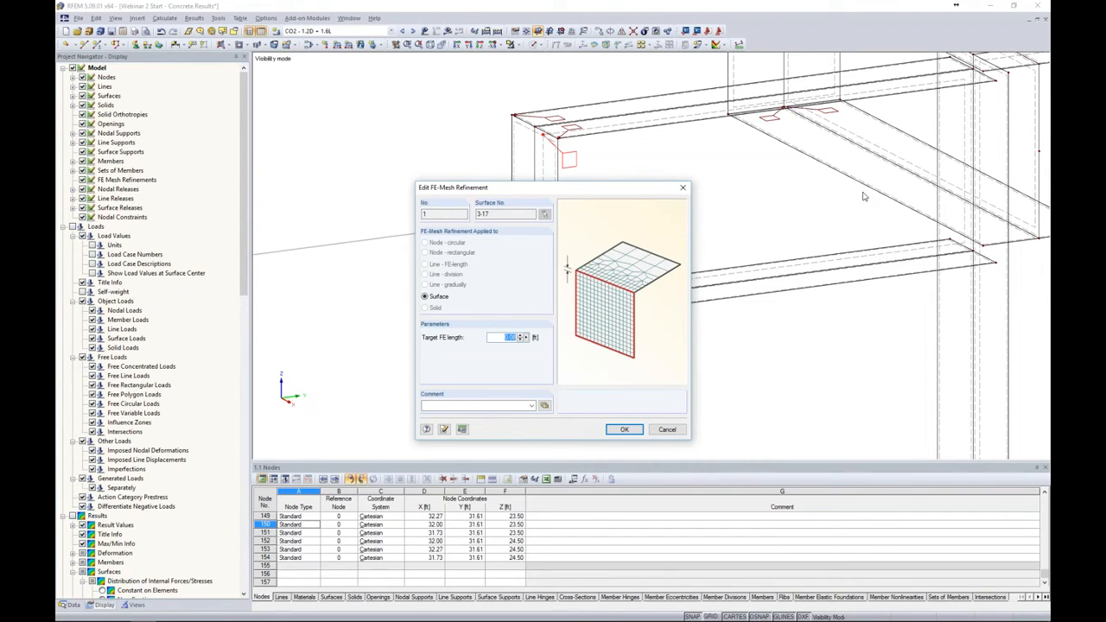
left_click(620, 431)
left_click(601, 383)
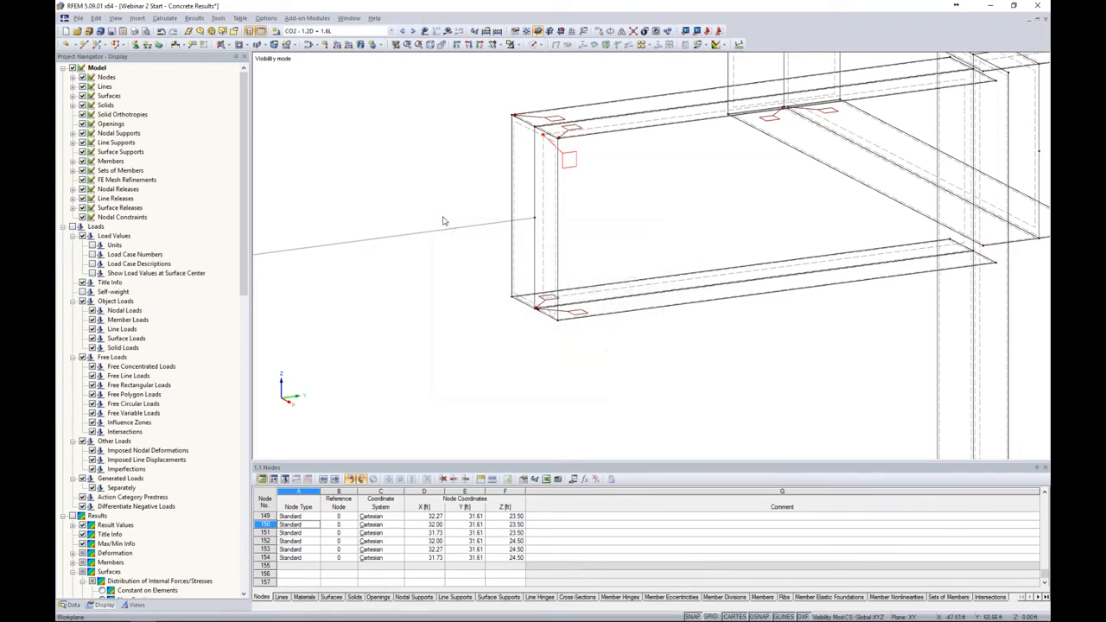
Step: Generate the FE mesh and cancel visibility mode to show the complete model
left_click(165, 19)
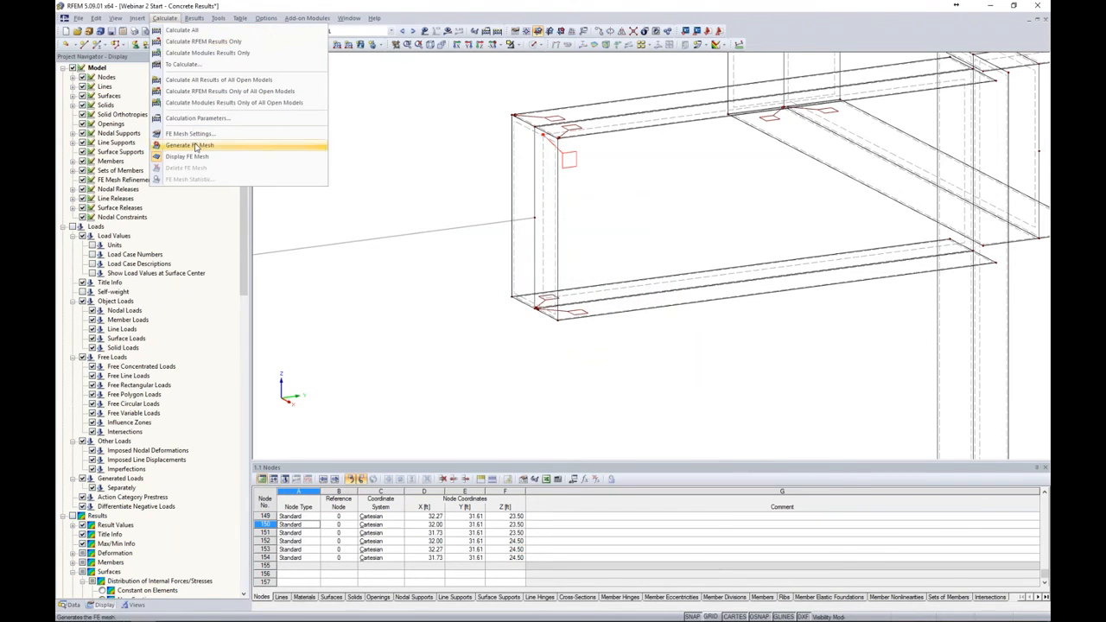
left_click(189, 145)
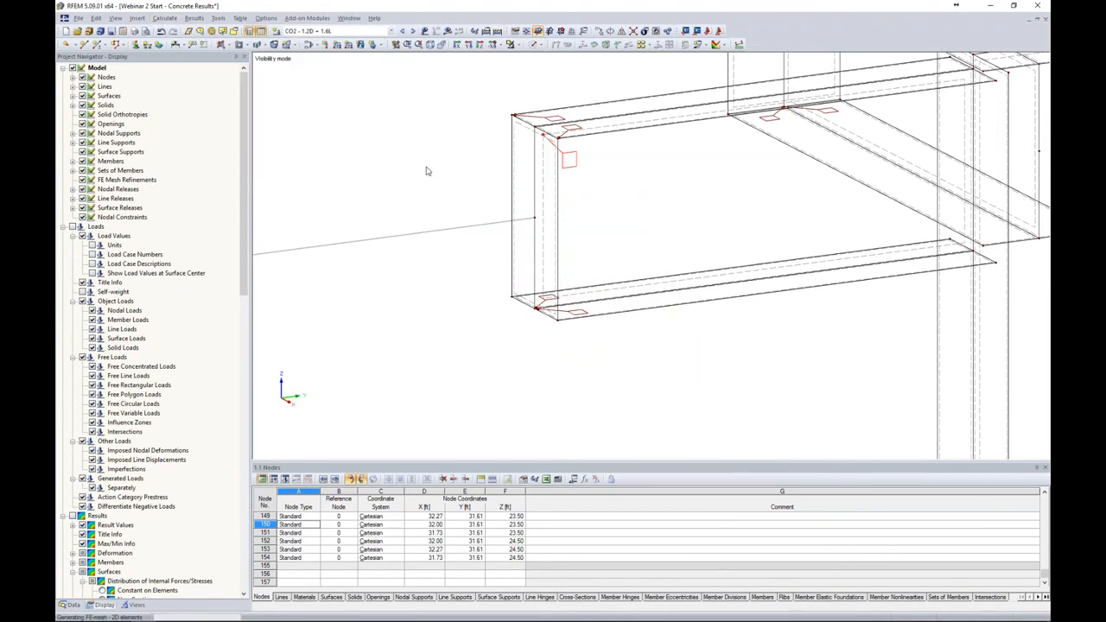
left_click(511, 45)
left_click(532, 134)
Step: Examine the generated FE mesh on the corner surfaces, the member connections at the stub ends, and the rest of the structure
middle_click_drag(531, 139, 587, 181, "ctrl")
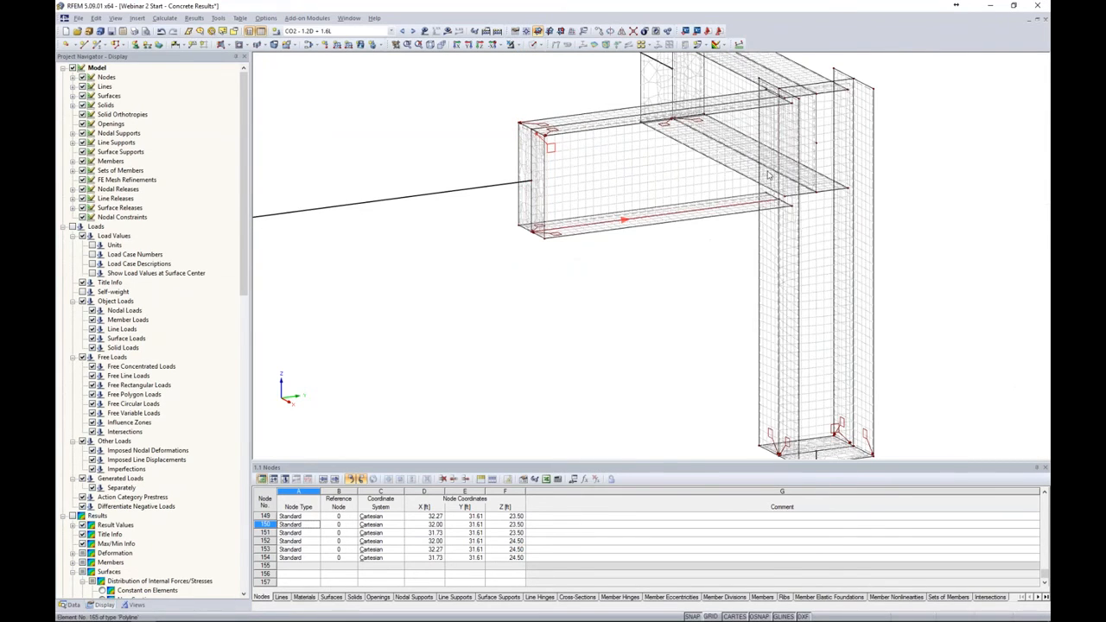
scroll(530, 195, "up", 5)
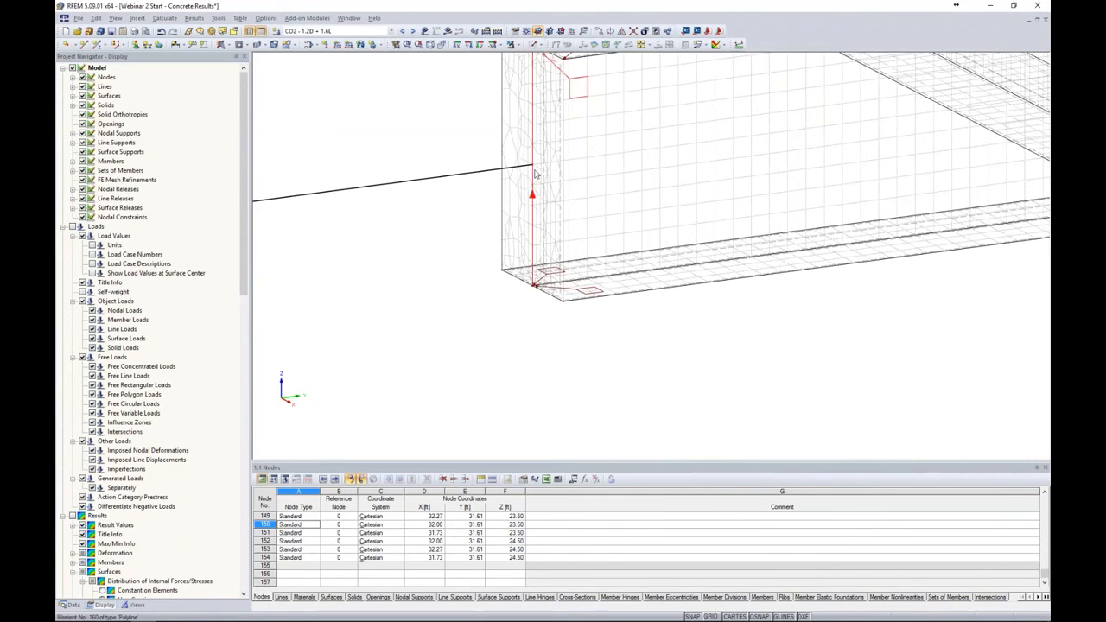
scroll(536, 174, "down", 5)
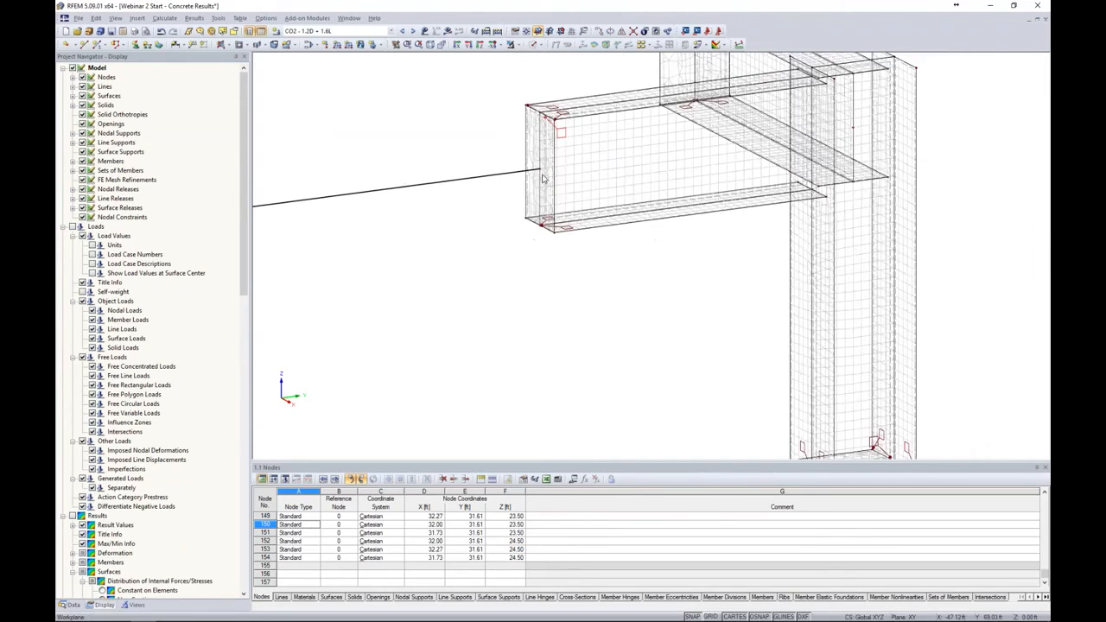
scroll(553, 184, "down", 2)
scroll(654, 235, "down", 4)
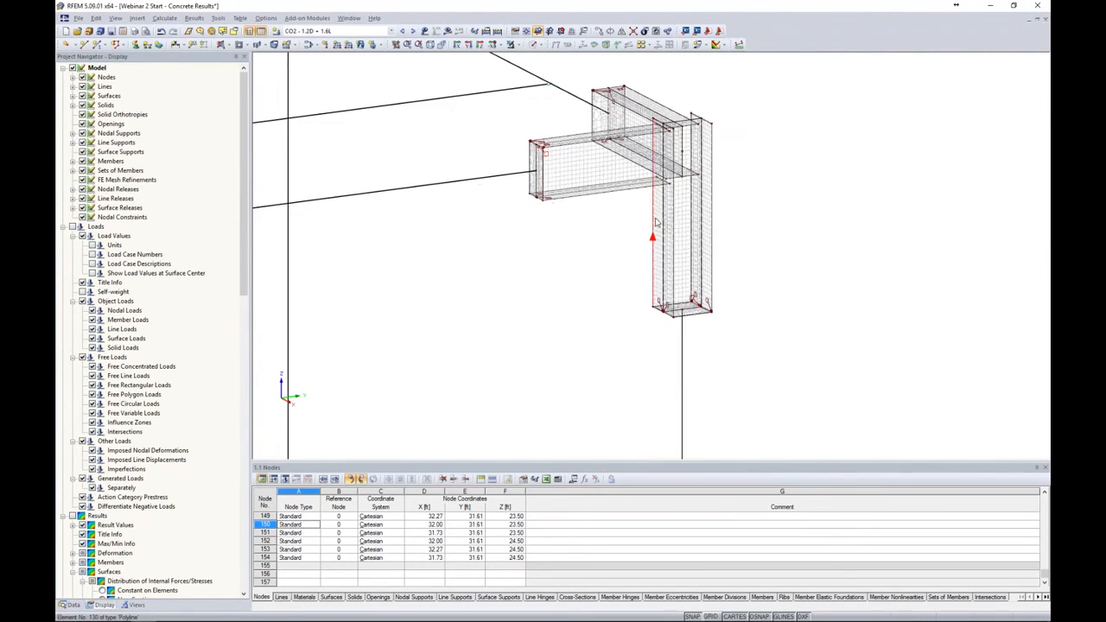
scroll(654, 235, "down", 3)
scroll(512, 209, "up", 3)
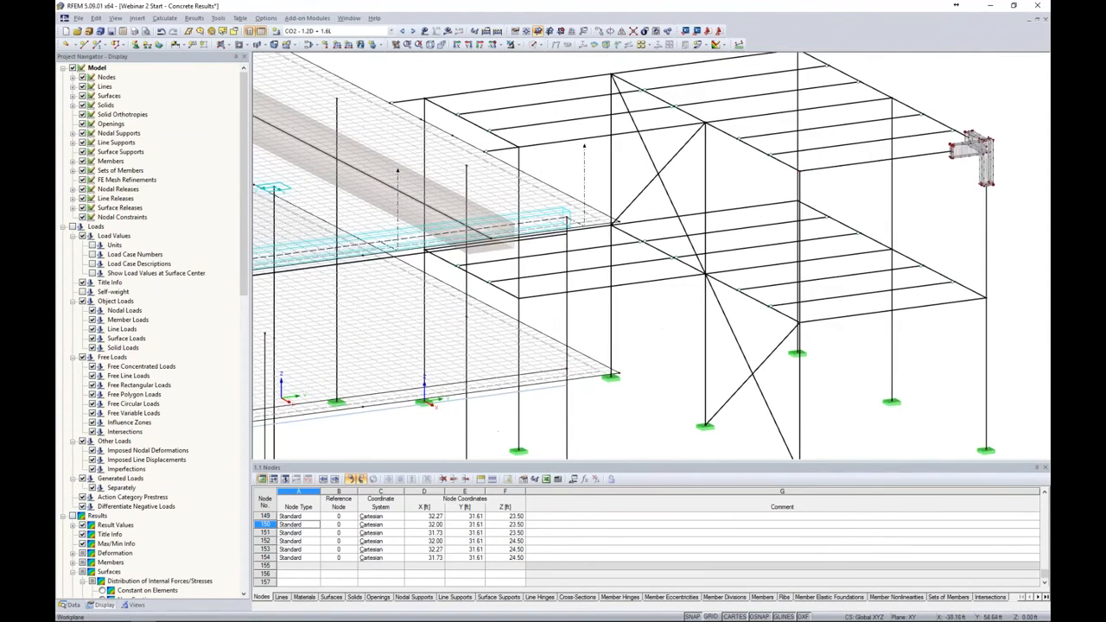
scroll(512, 210, "up", 3)
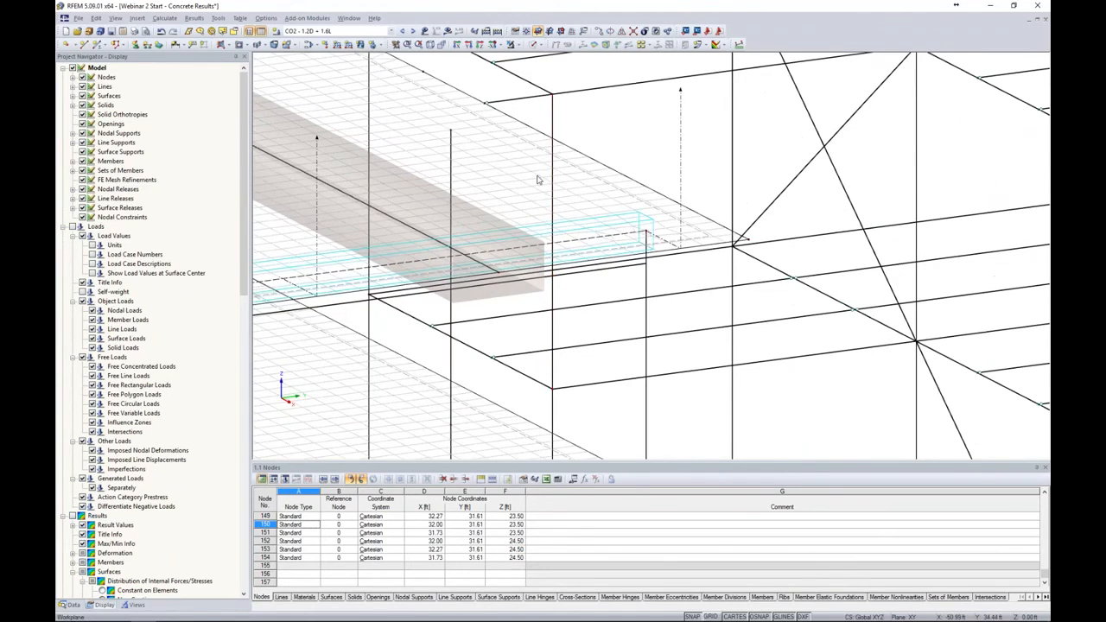
scroll(626, 187, "down", 4)
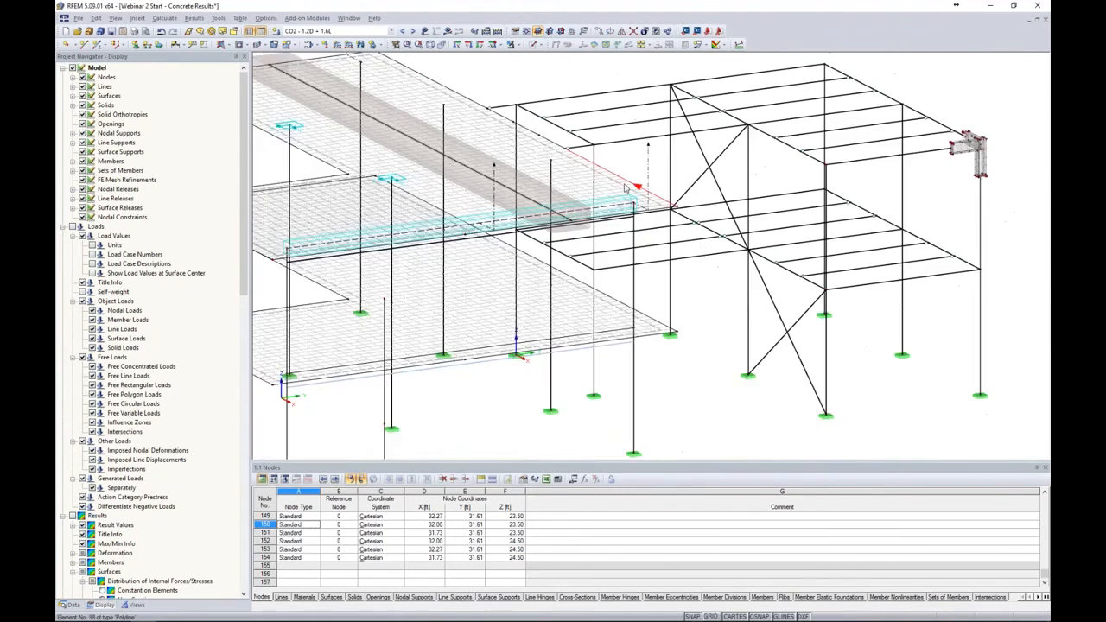
middle_click_drag(909, 185, 764, 210)
scroll(771, 177, "up", 8)
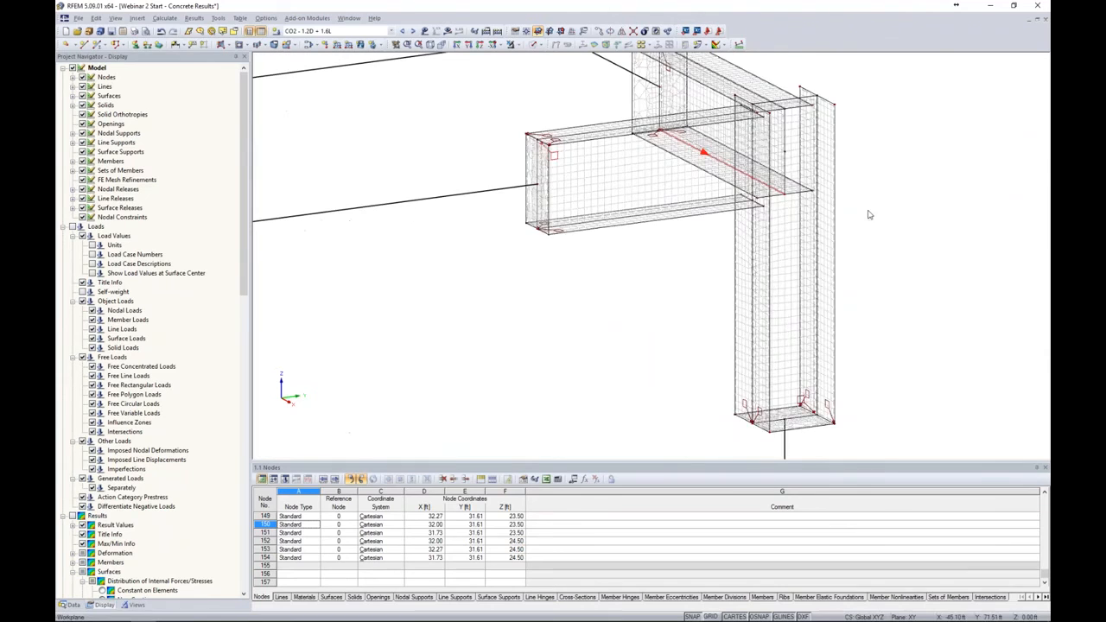
middle_click_drag(879, 204, 828, 208)
scroll(739, 164, "up", 5)
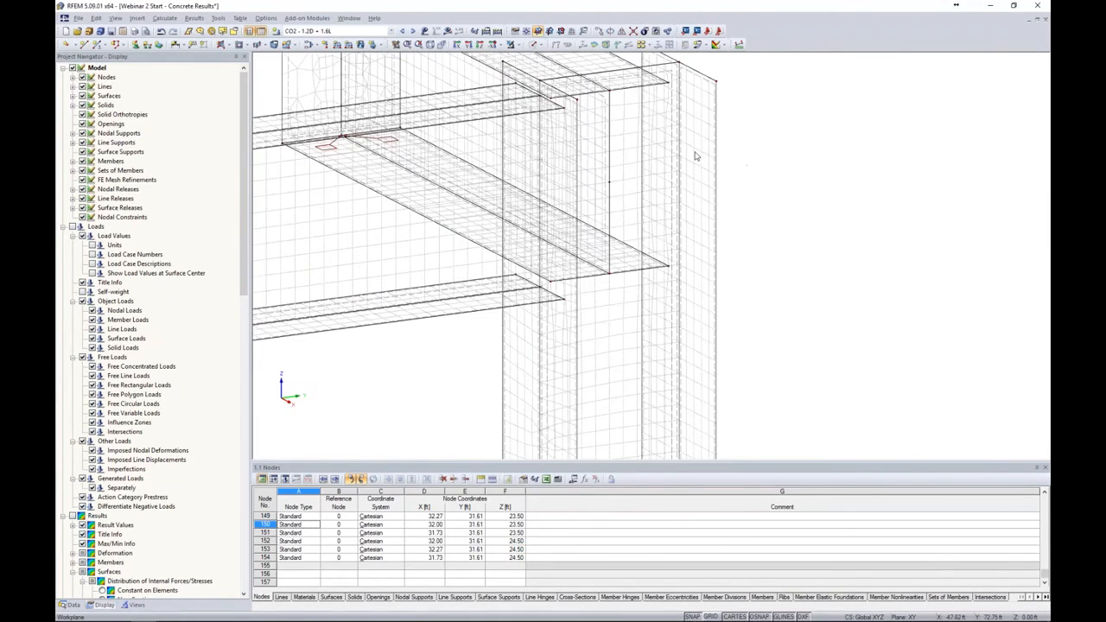
Step: Create a circular FE mesh refinement with a smaller radius on web nodes 138 and 140 at the X-direction beam's column end
left_click(610, 97)
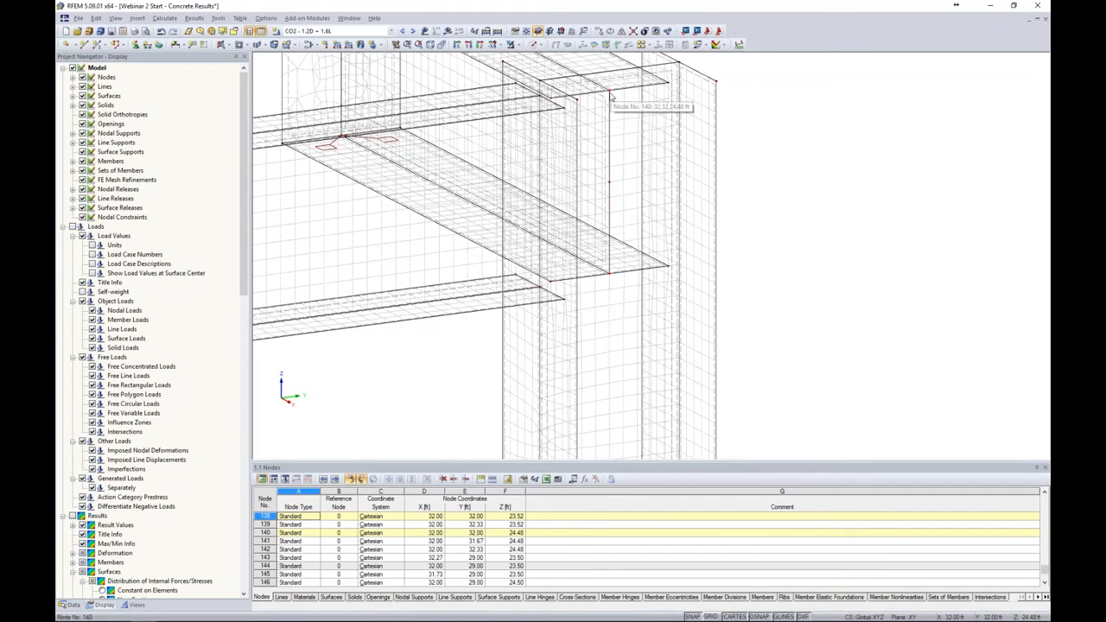
right_click(611, 95)
mouse_move(635, 122)
left_click(768, 131)
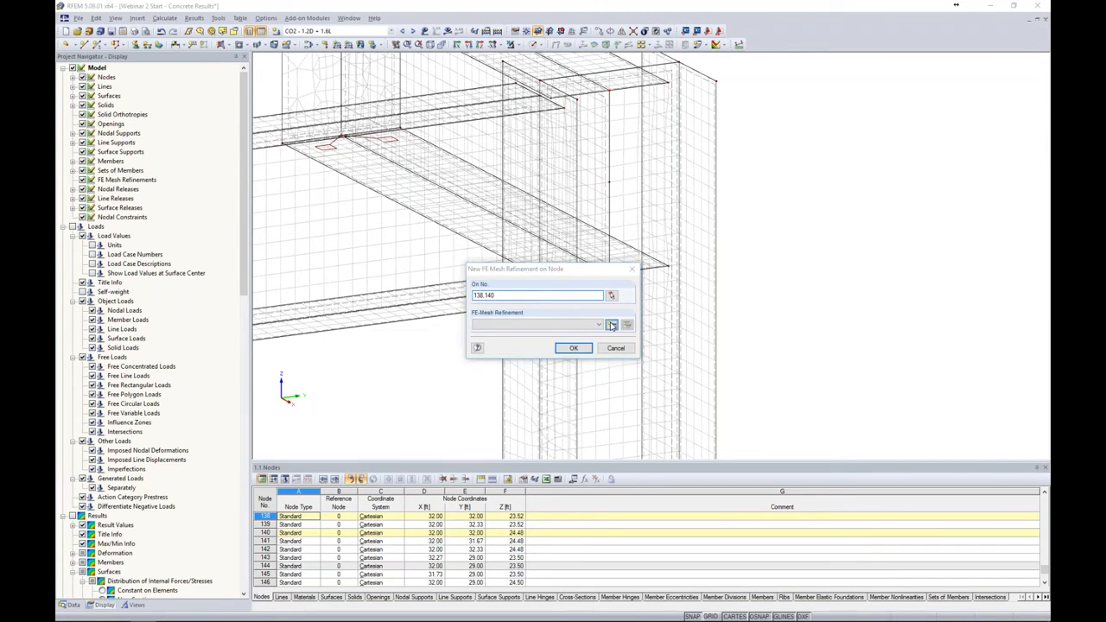
left_click(612, 325)
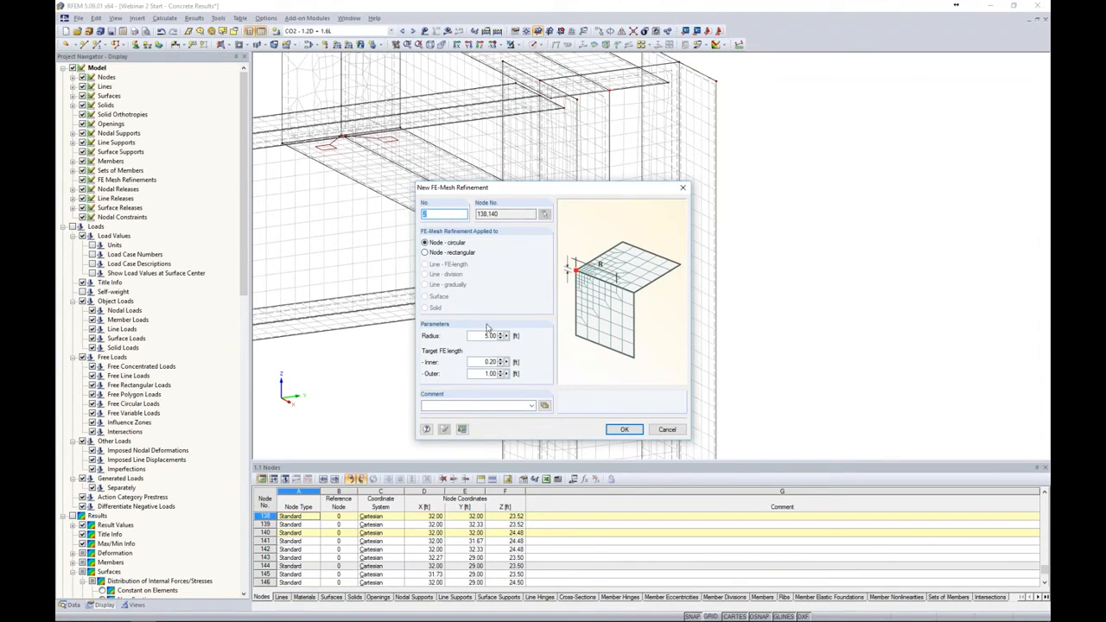
type("0")
key("Tab")
type("00.0")
left_click(624, 429)
left_click(598, 349)
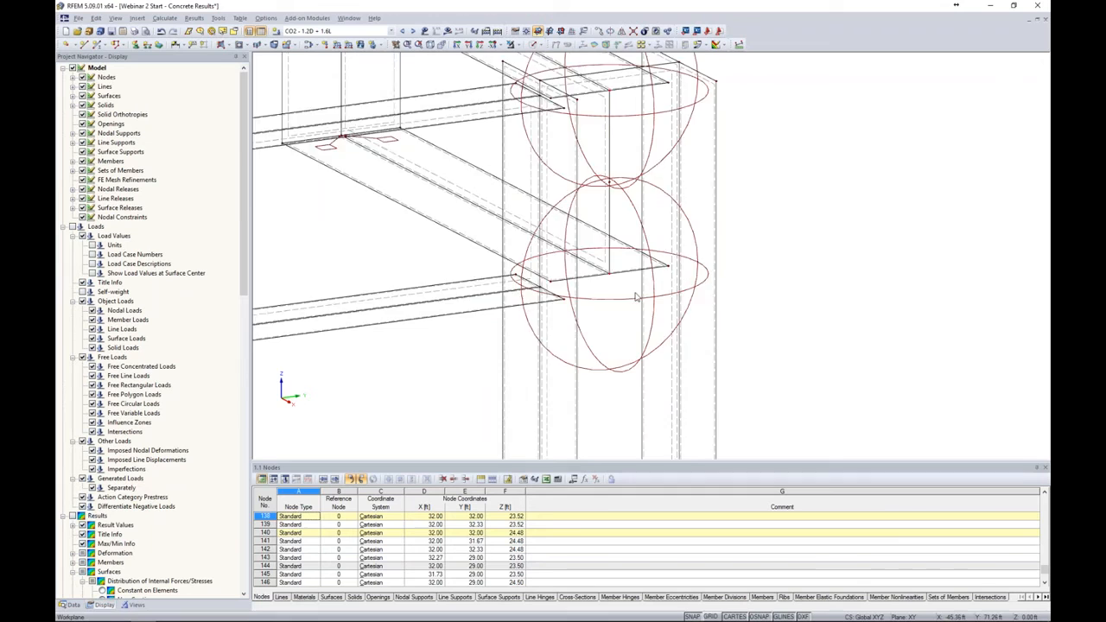
Step: Regenerate the FE mesh with the circular nodal refinements and examine the mesh around the beam-to-column connection
scroll(636, 296, "down", 3)
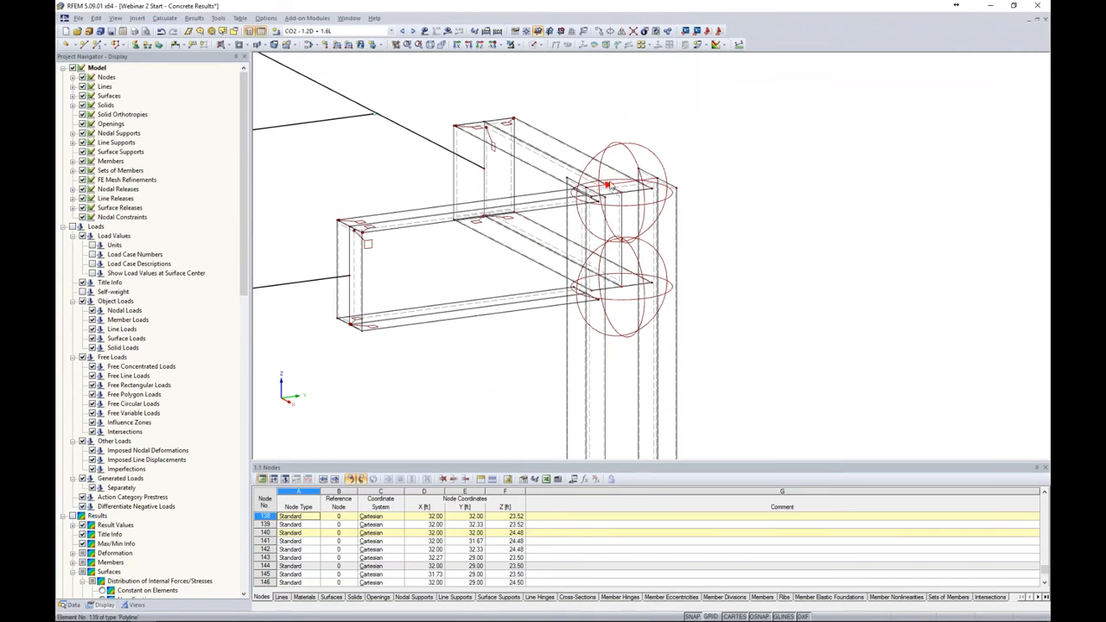
left_click(164, 19)
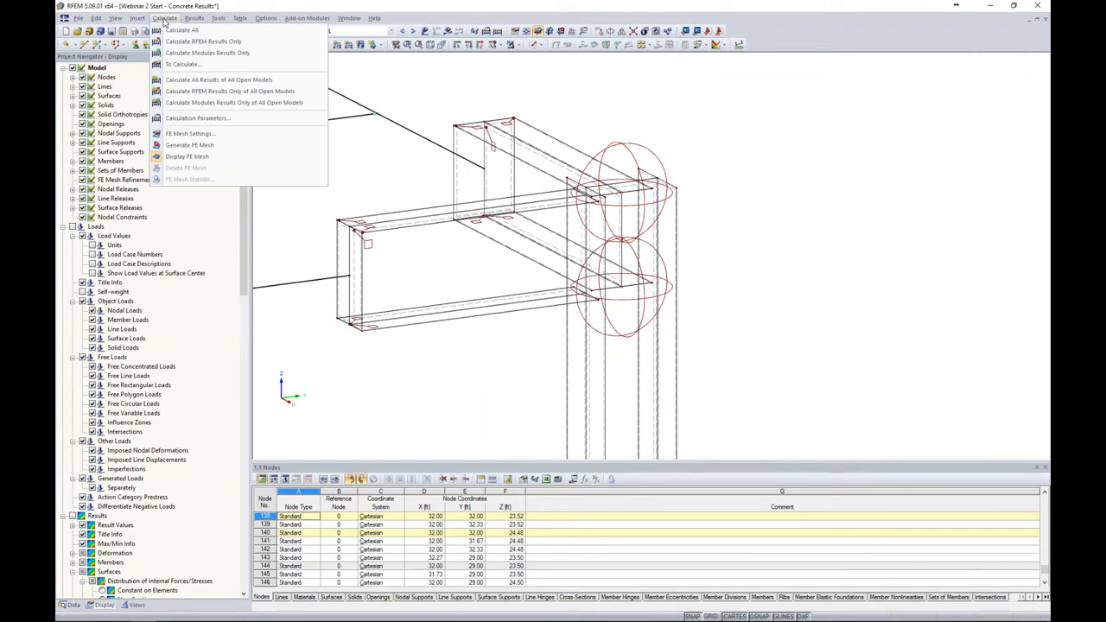
left_click(191, 145)
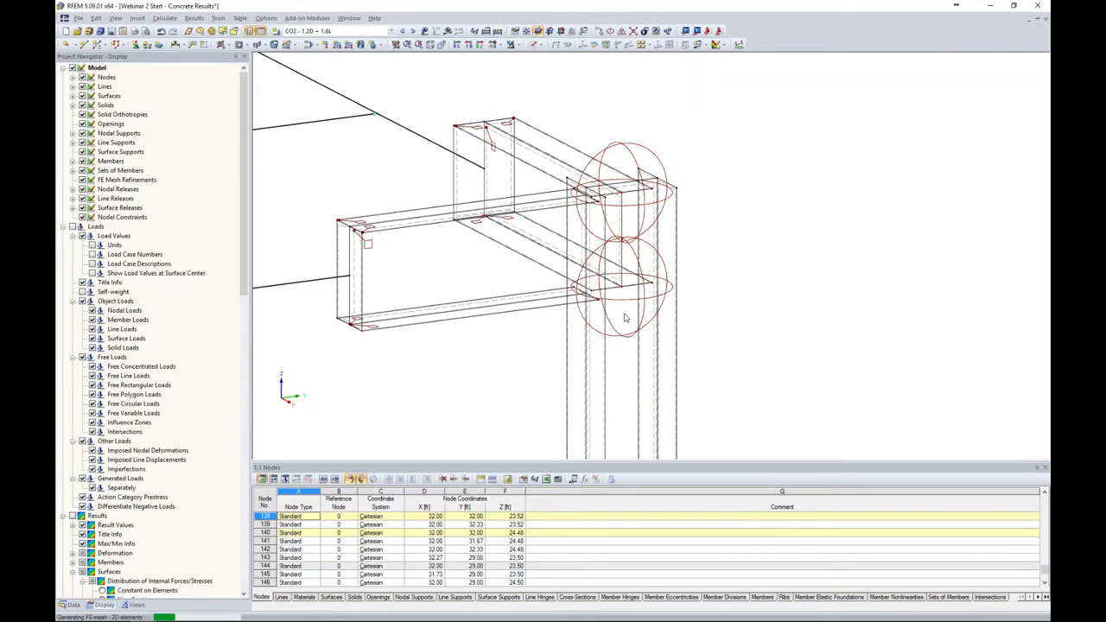
scroll(622, 297, "up", 2)
scroll(621, 298, "up", 4)
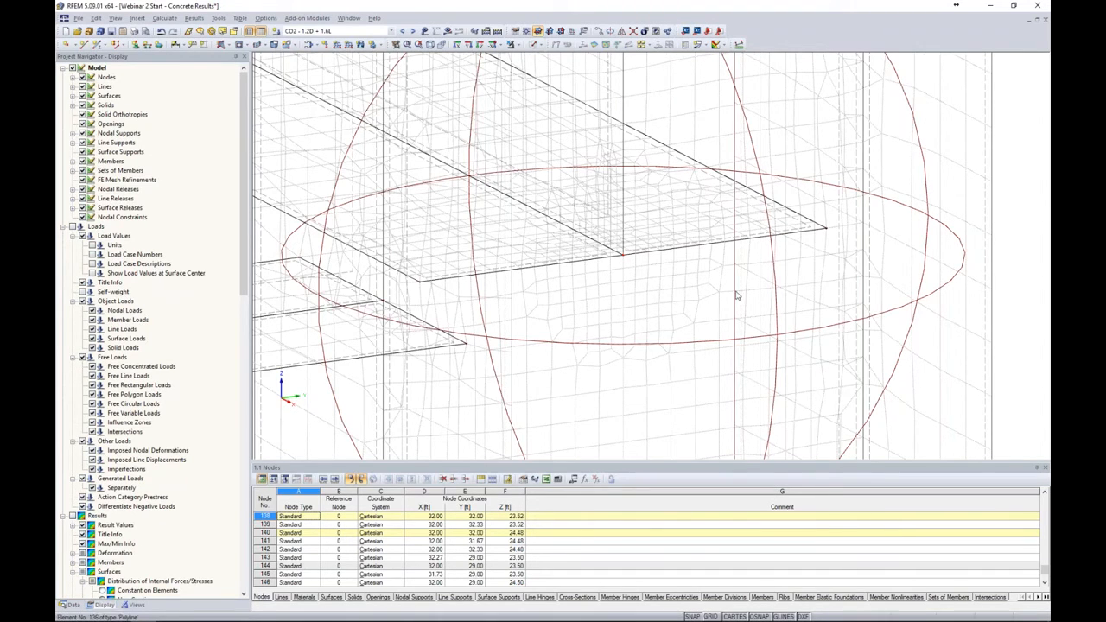
scroll(714, 307, "down", 5)
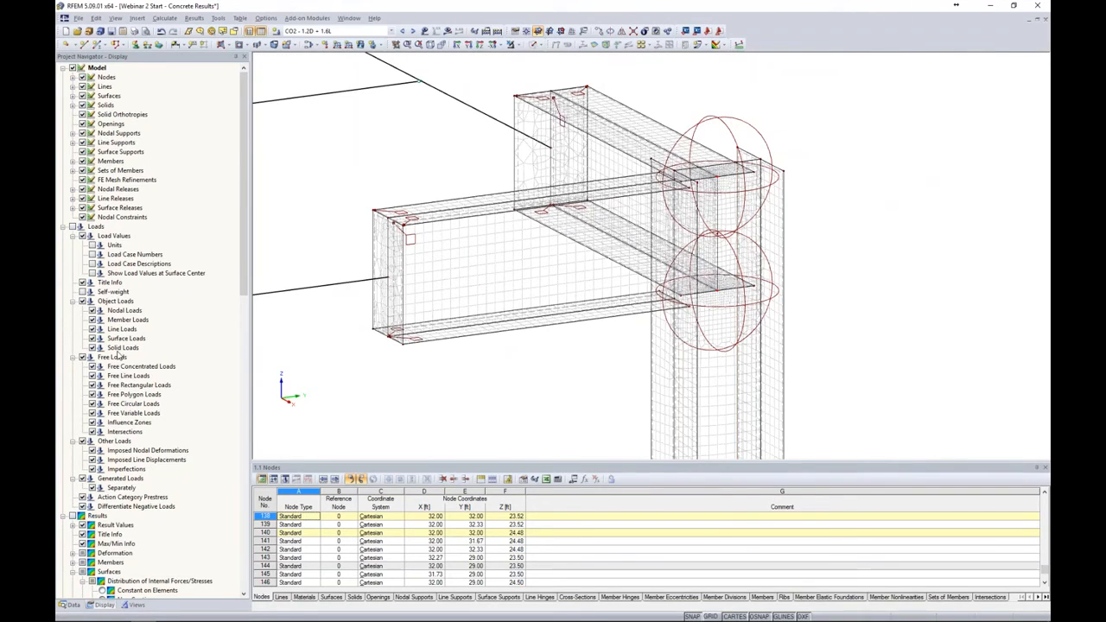
Step: Hide the FE mesh refinement symbols to leave a clear view of the mesh at the corner connection
left_click(82, 180)
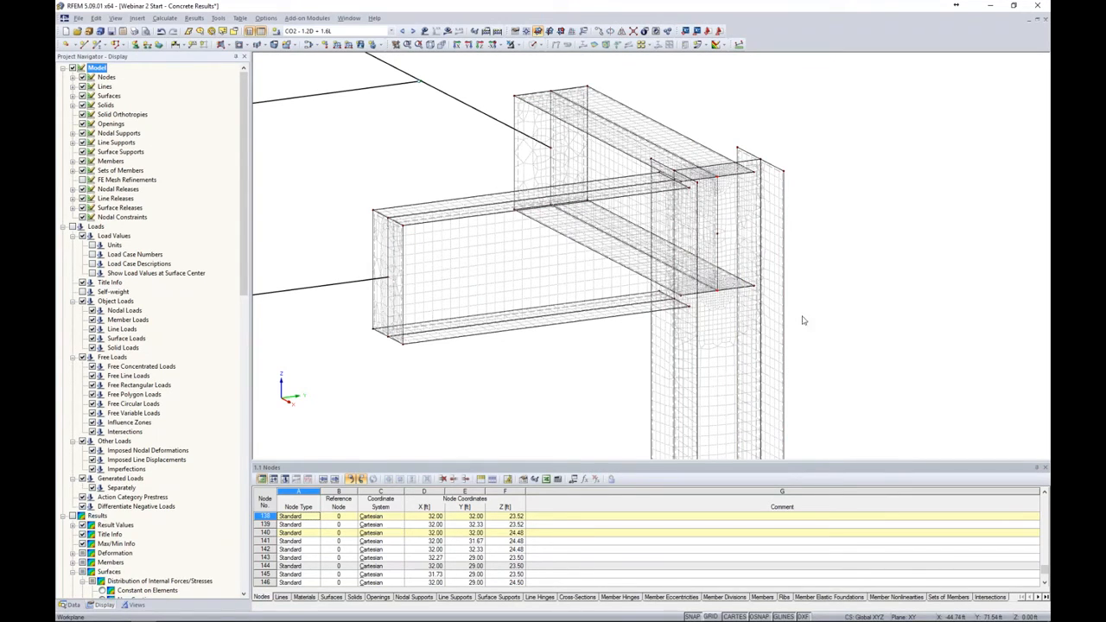
middle_click_drag(823, 308, 783, 259, "ctrl")
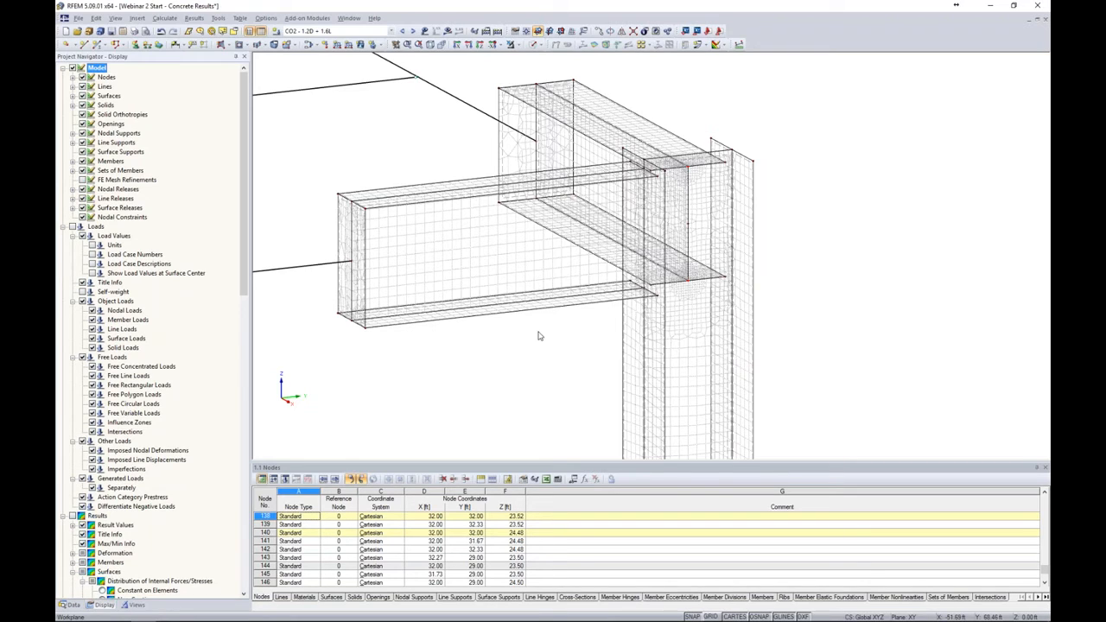
Step: Start a new line release graphically and define a new release type with a rotational φx spring constant of 40 kipft/rad/ft
left_click(72, 605)
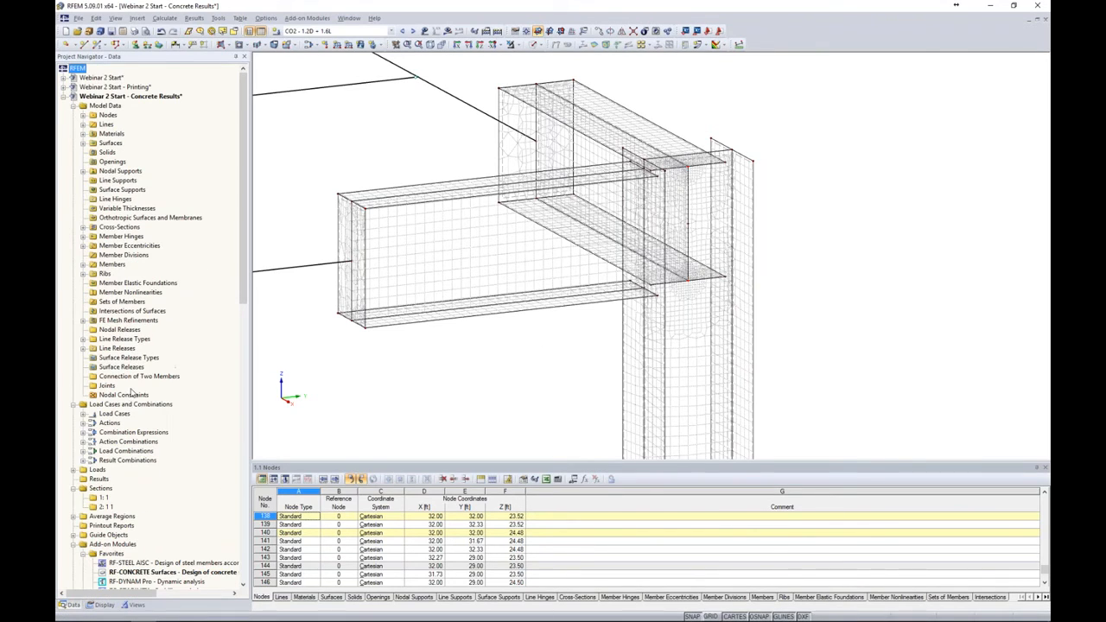
right_click(119, 349)
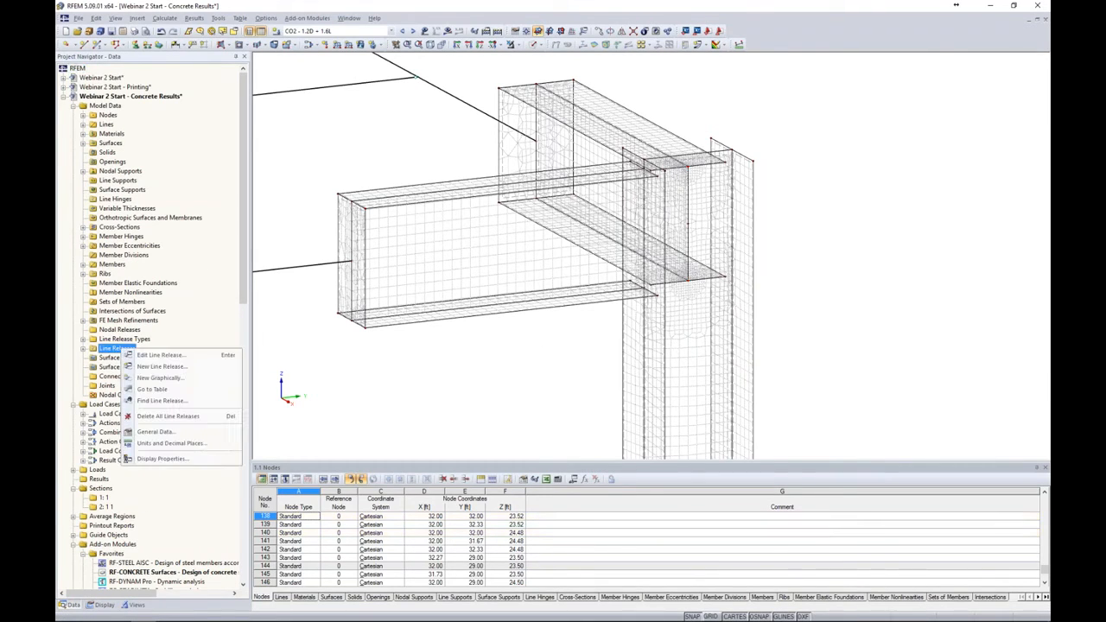
left_click(152, 379)
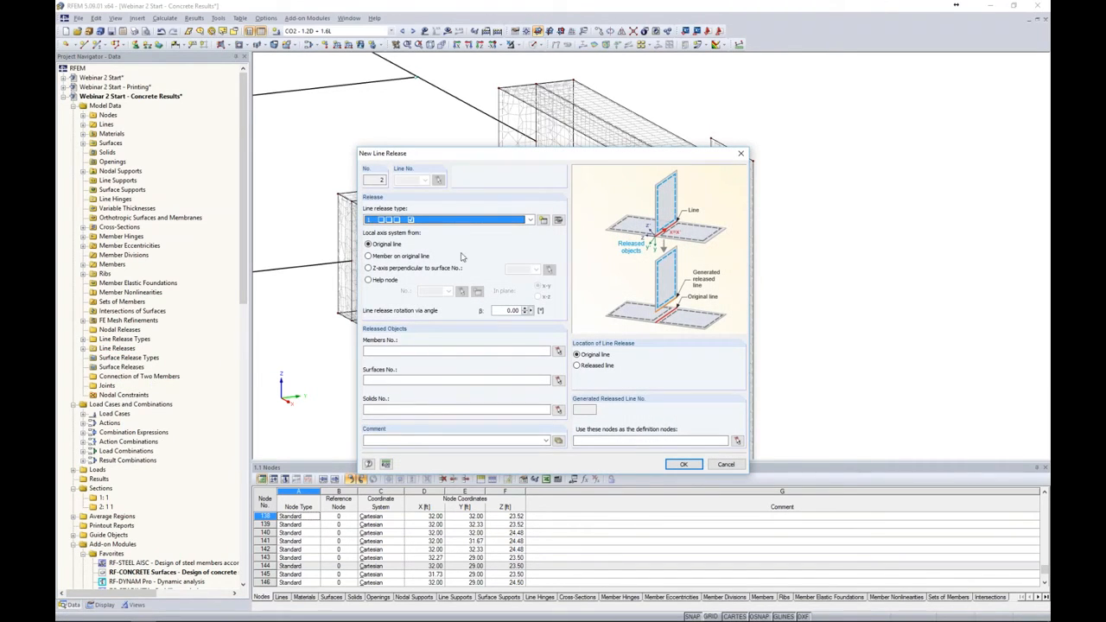
left_click(472, 222)
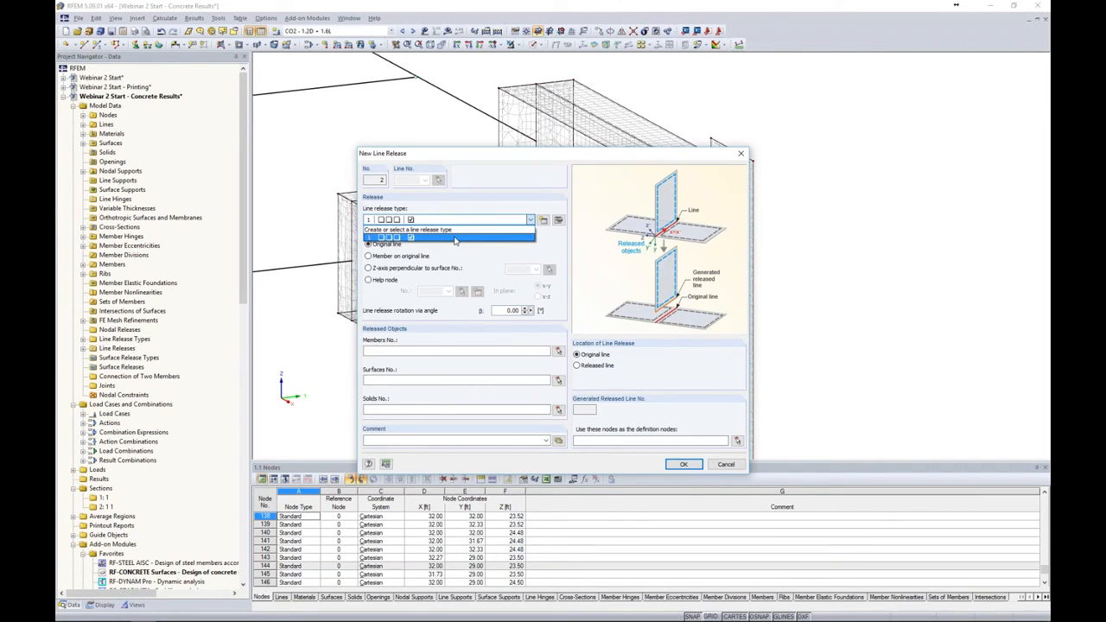
left_click(464, 254)
left_click(543, 220)
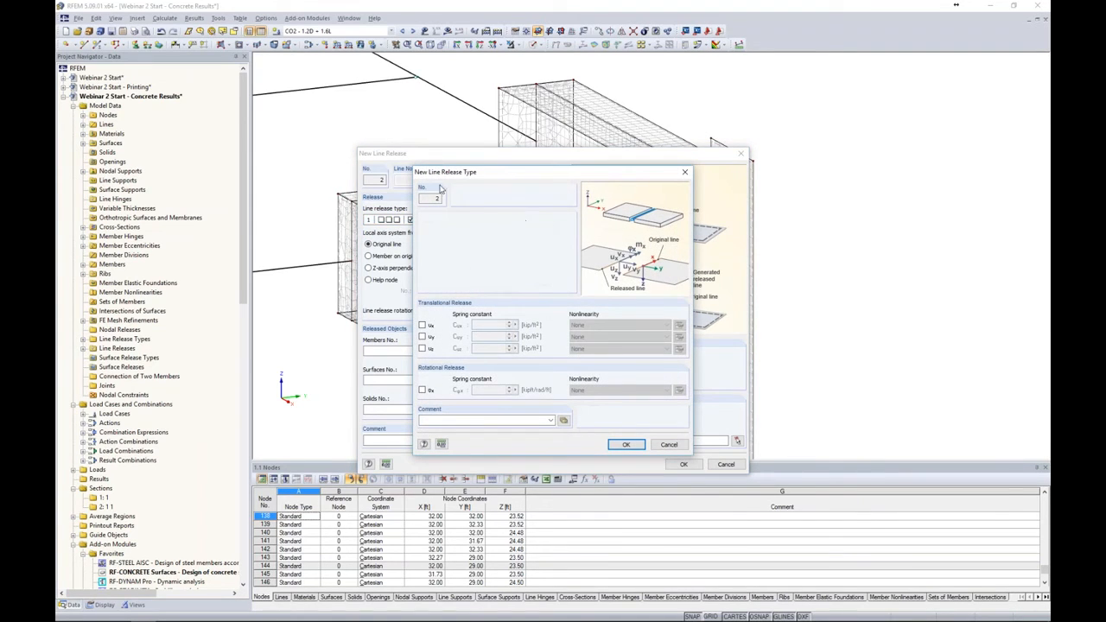
left_click(423, 390)
double_click(494, 390)
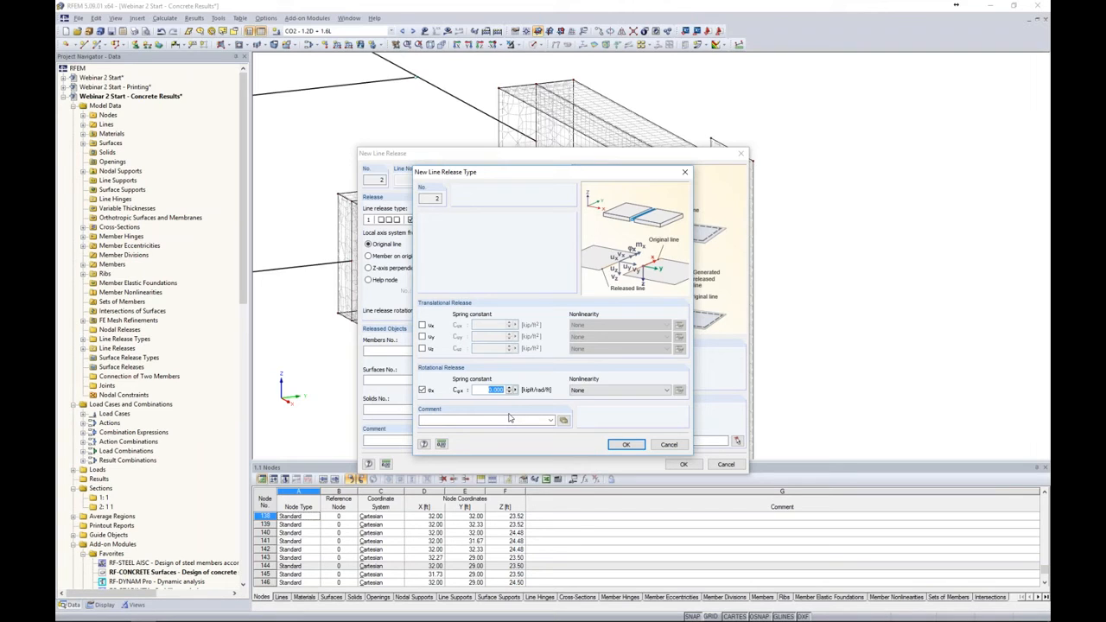
type("40")
left_click(619, 446)
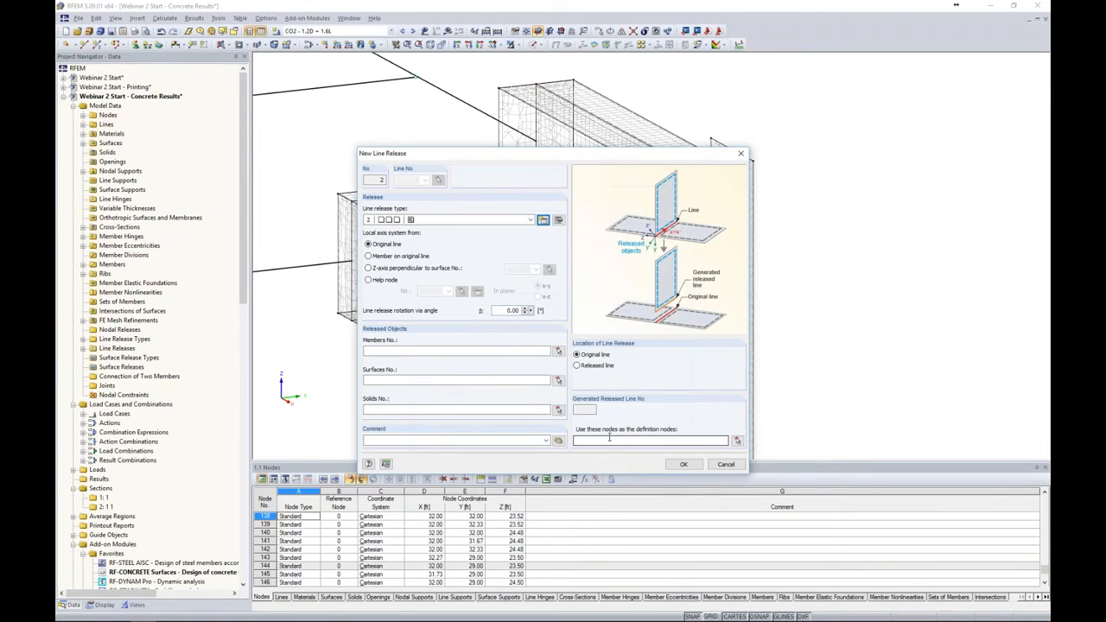
Step: Set surface 7 as the released object and assign the line release to the upper and lower flange lines at the X-direction beam's column end
left_click(558, 380)
scroll(735, 147, "up", 3)
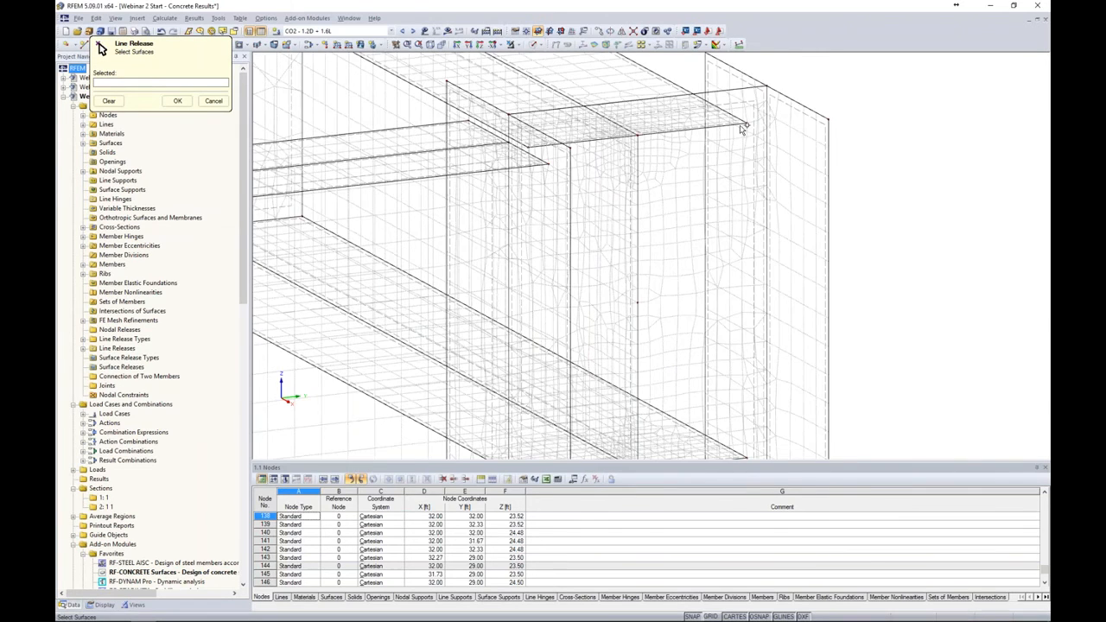
left_click(739, 102)
left_click(177, 100)
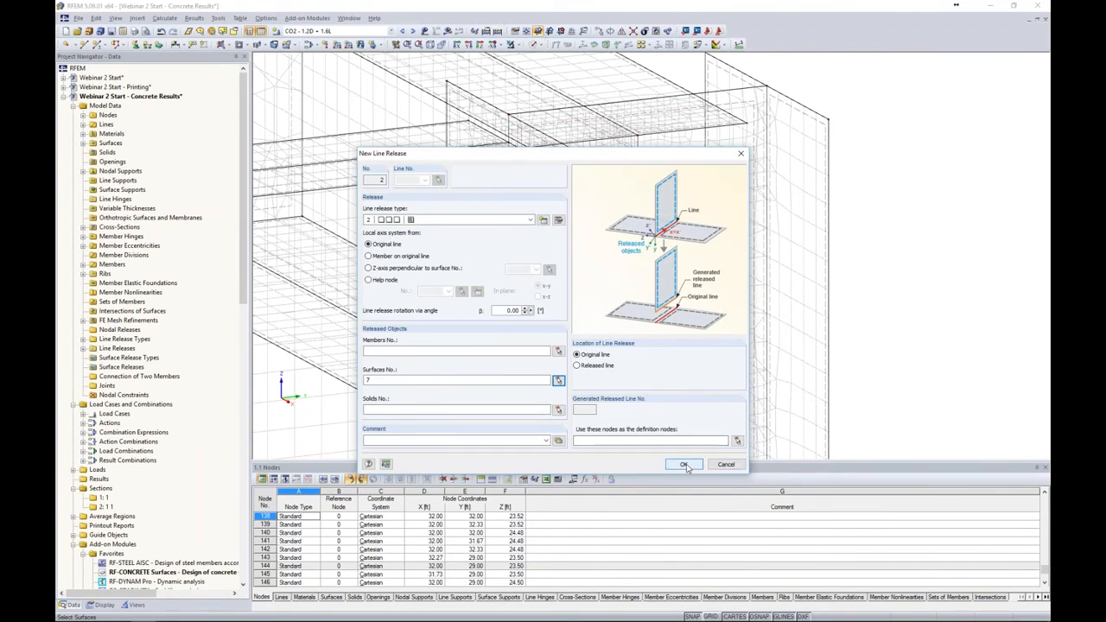
left_click(686, 465)
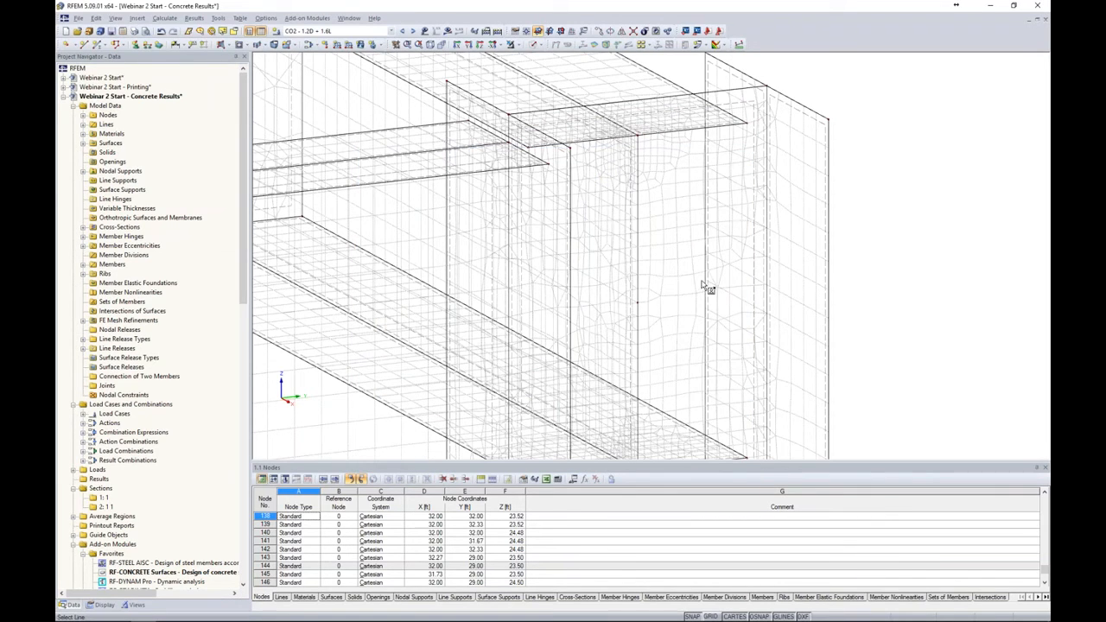
left_click(605, 139)
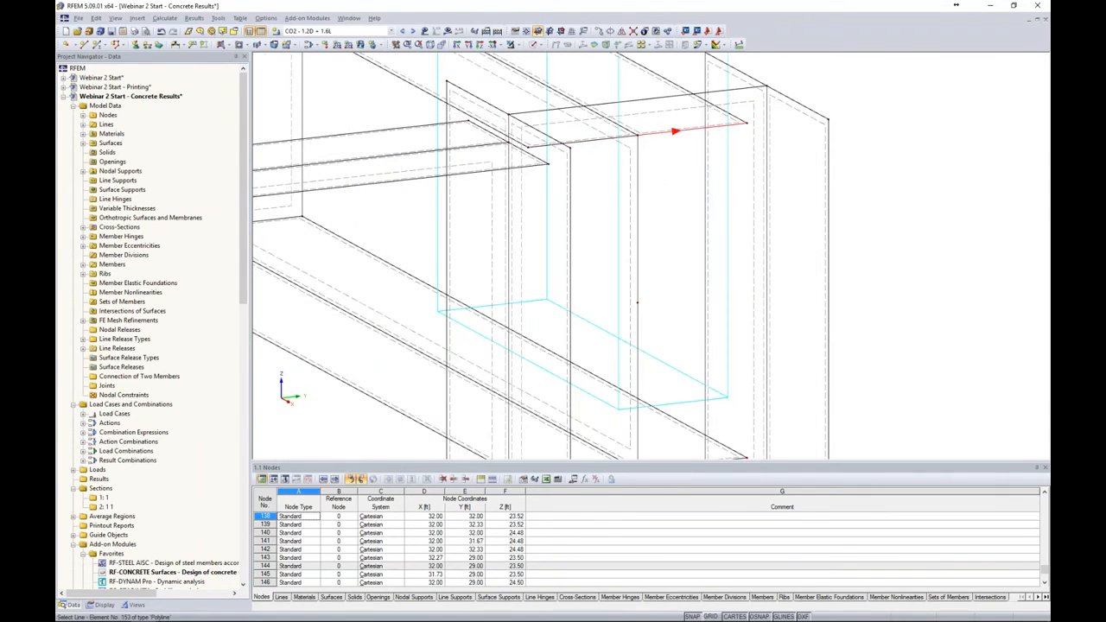
scroll(660, 235, "down", 3)
middle_click_drag(672, 306, 689, 227)
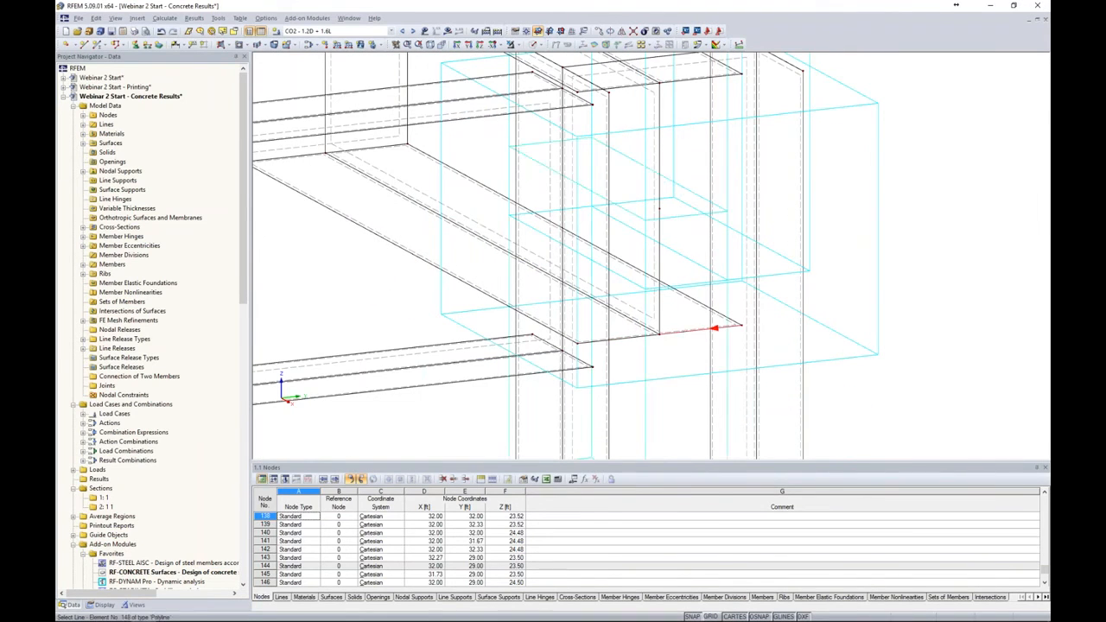
scroll(788, 309, "down", 2)
scroll(854, 302, "down", 3)
middle_click_drag(855, 302, 804, 275)
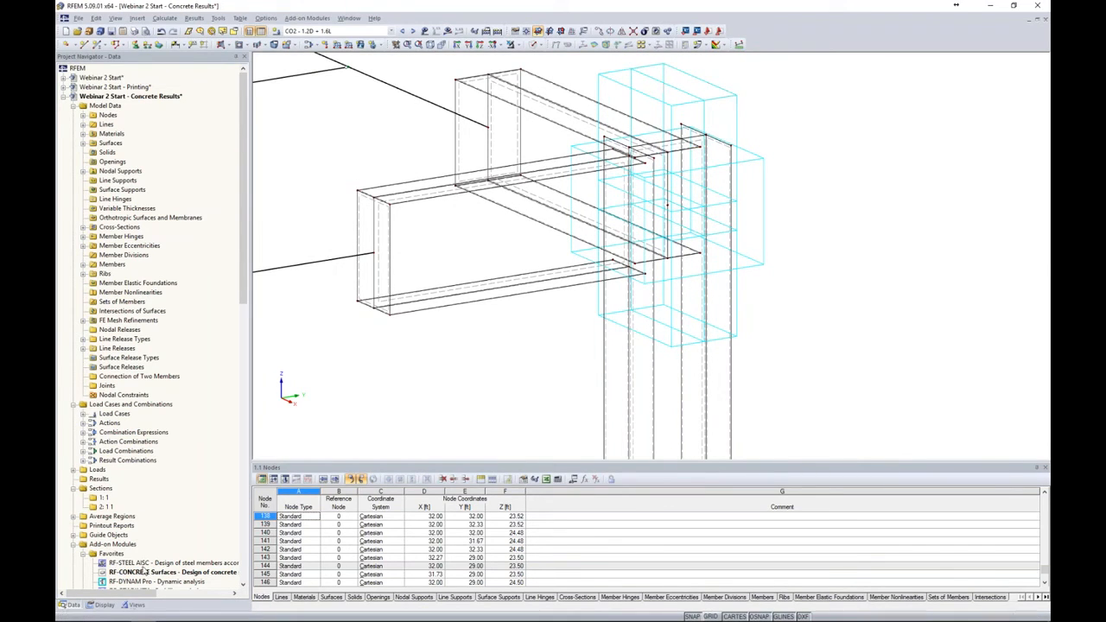
Step: Hide the line release symbols and show the corner together with the surrounding frame
left_click(102, 607)
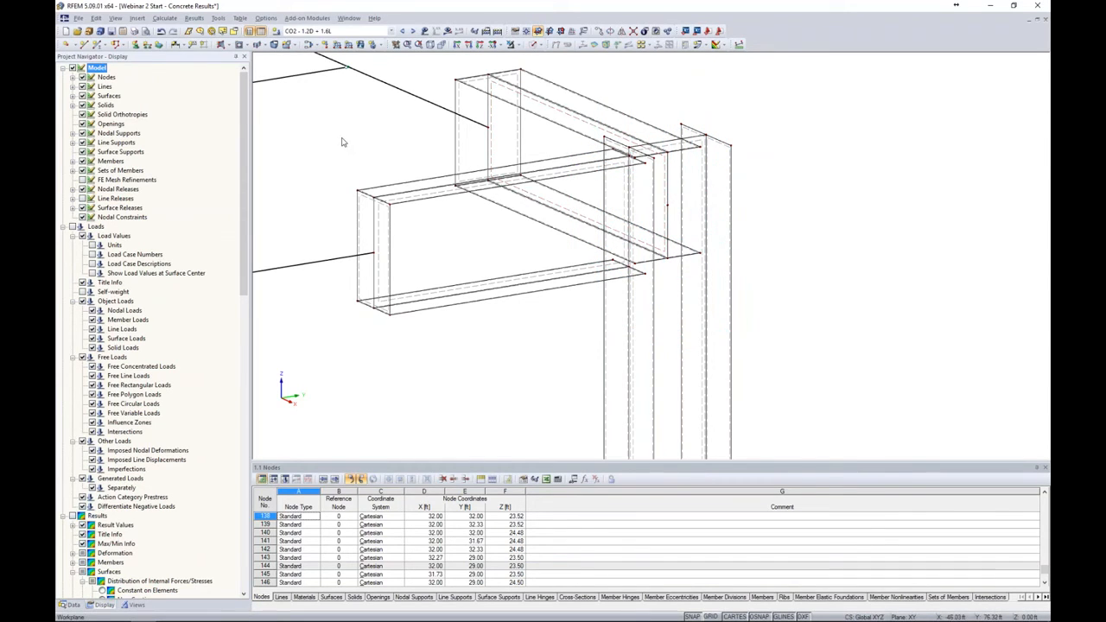
scroll(343, 142, "down", 2)
middle_click_drag(343, 145, 545, 175)
scroll(479, 150, "down", 1)
scroll(553, 177, "down", 5)
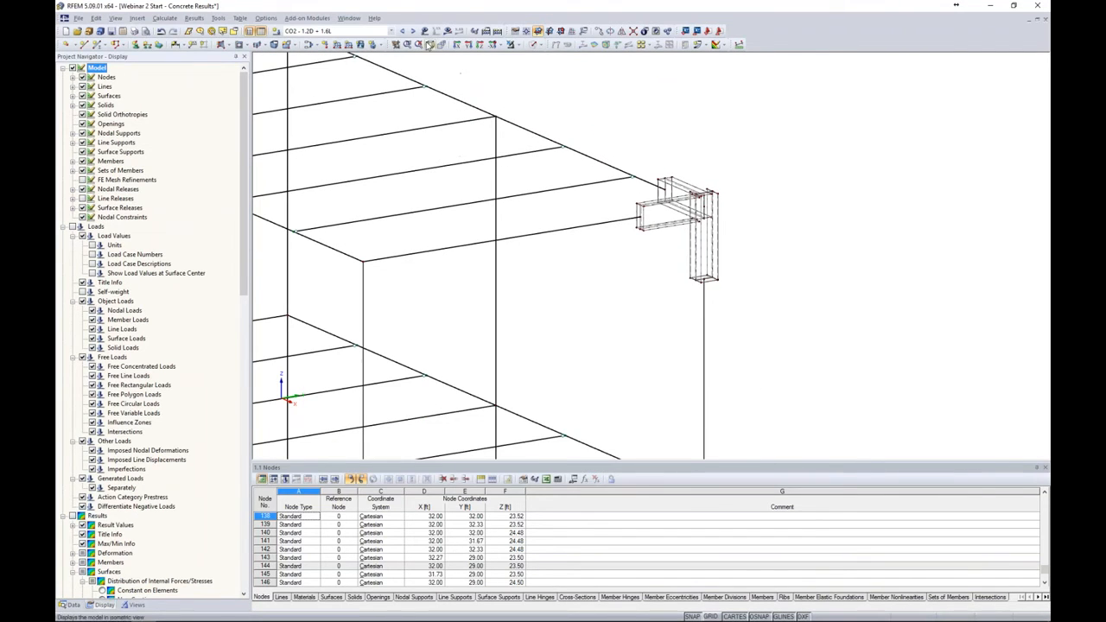
Step: Activate load case LC1 - Dead and examine the loads on the members around the surface-modeled corner
left_click(390, 31)
left_click(383, 41)
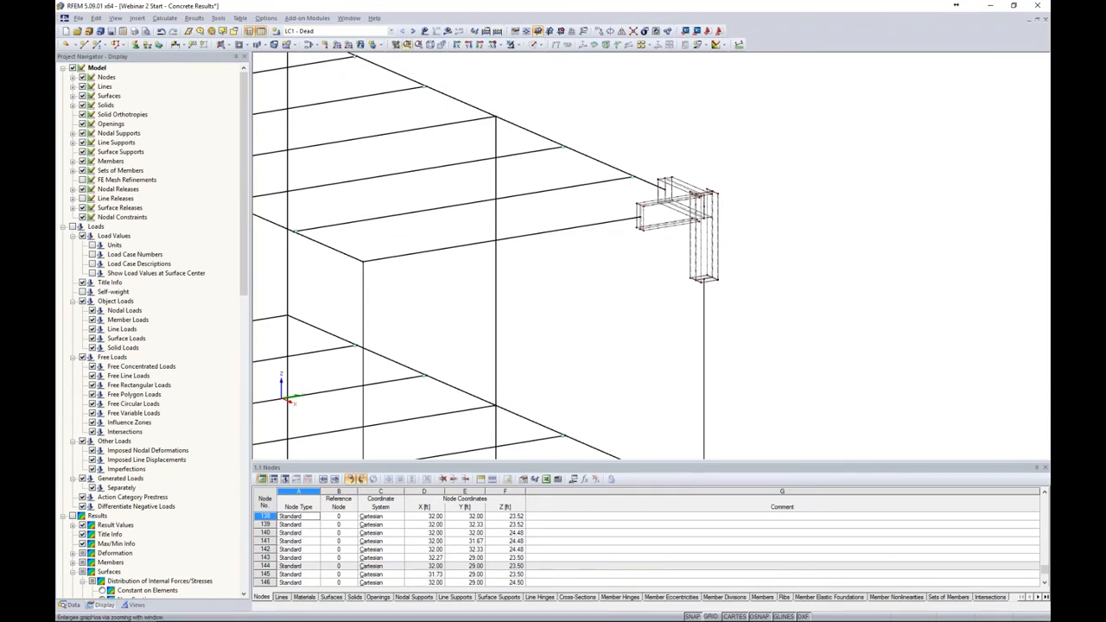
scroll(668, 142, "down", 3)
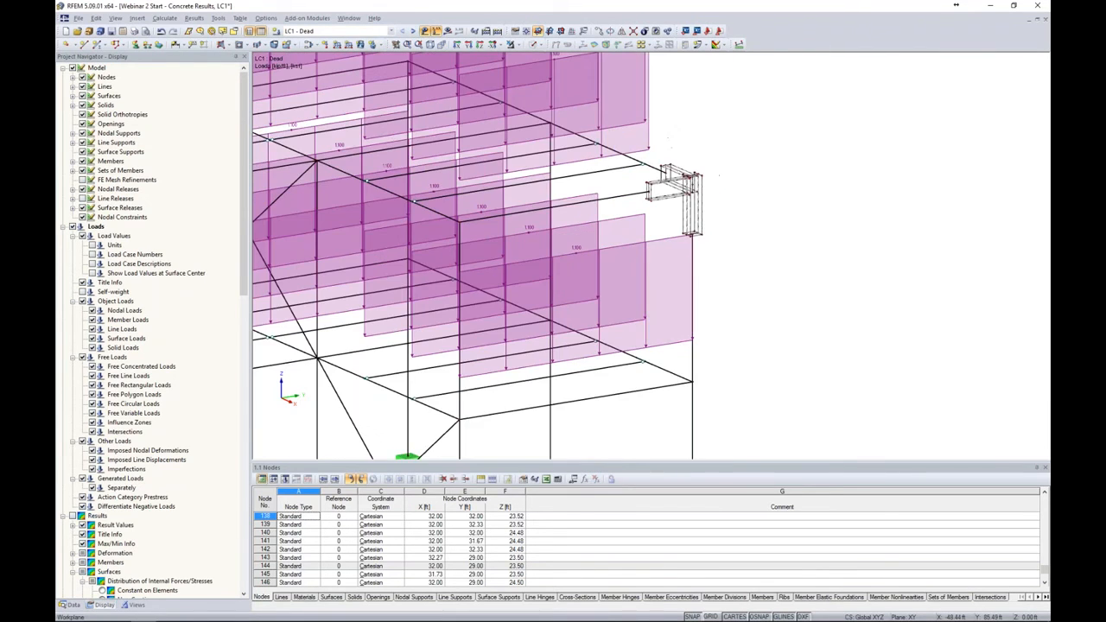
mouse_move(651, 82)
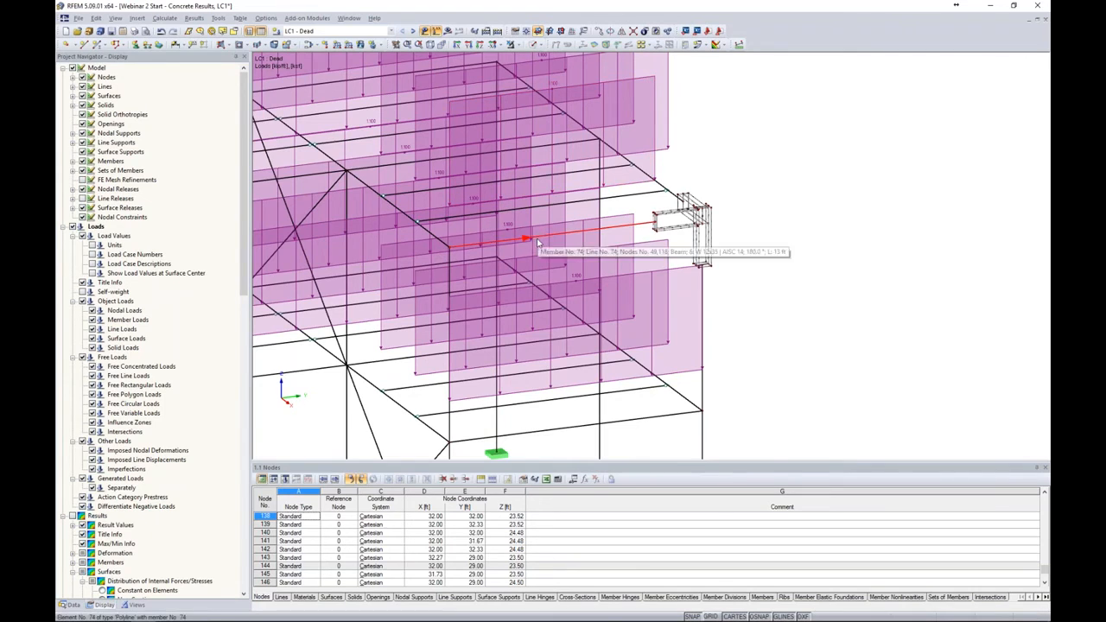
scroll(681, 248, "down", 5)
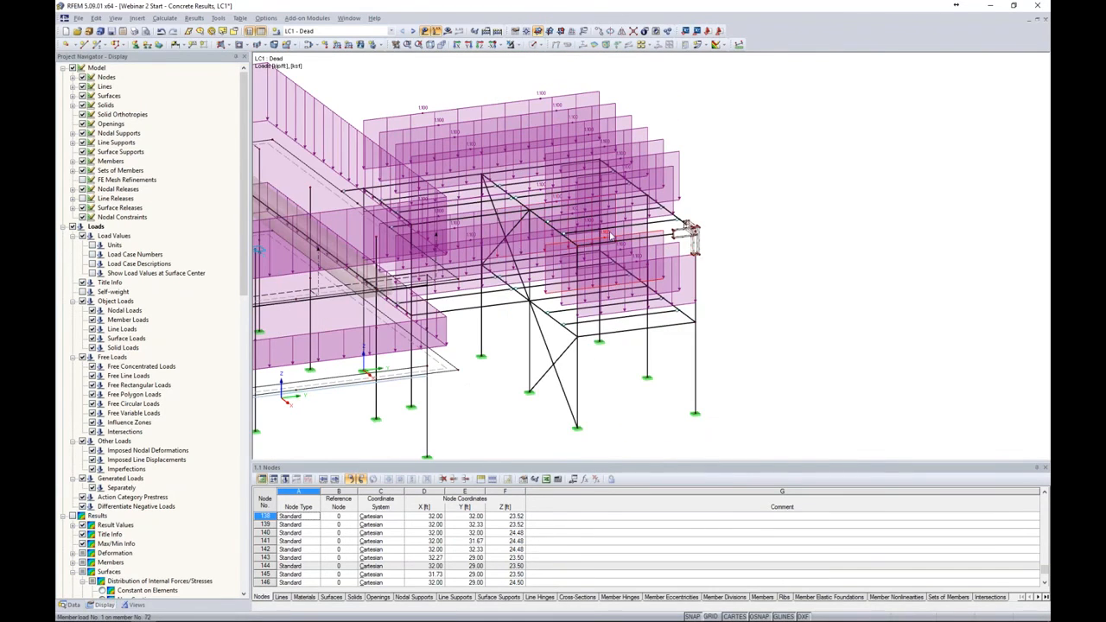
scroll(707, 227, "up", 4)
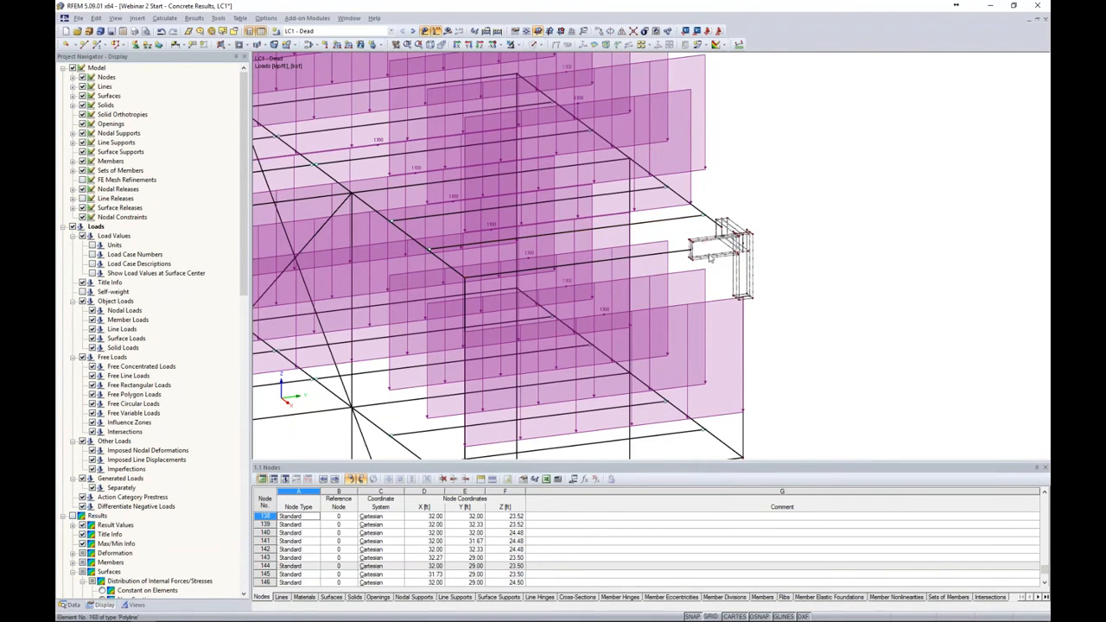
scroll(729, 251, "up", 4)
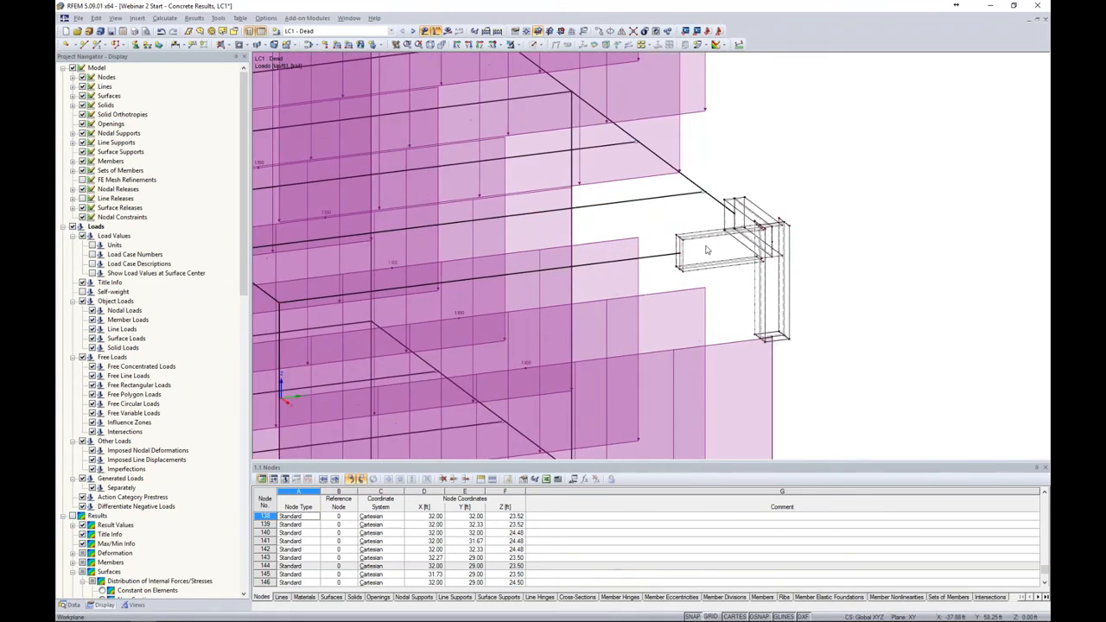
scroll(730, 250, "down", 1)
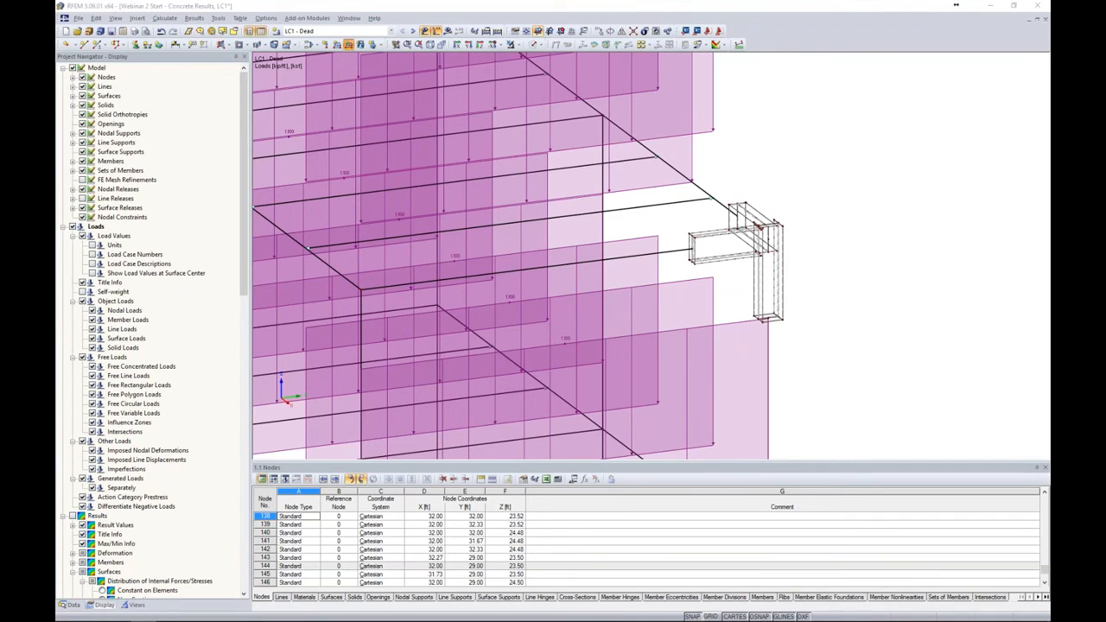
Step: Apply a uniform line load of -1.100 kip/ft in global ZL to the top web line of the Y-direction beam stub in LC1
left_click(349, 44)
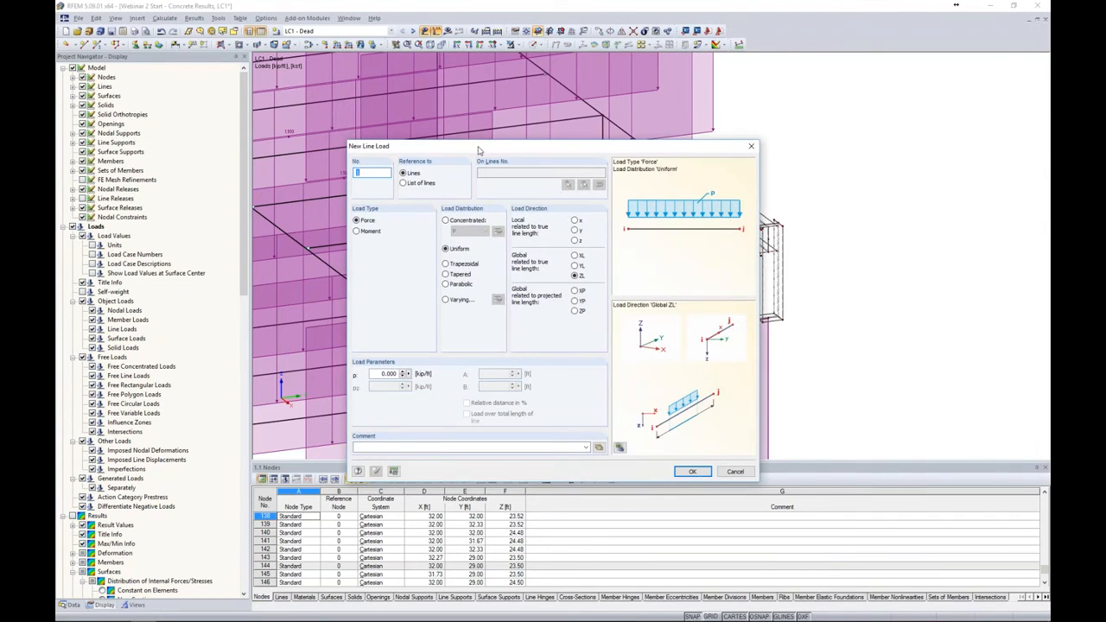
left_click_drag(480, 152, 395, 126)
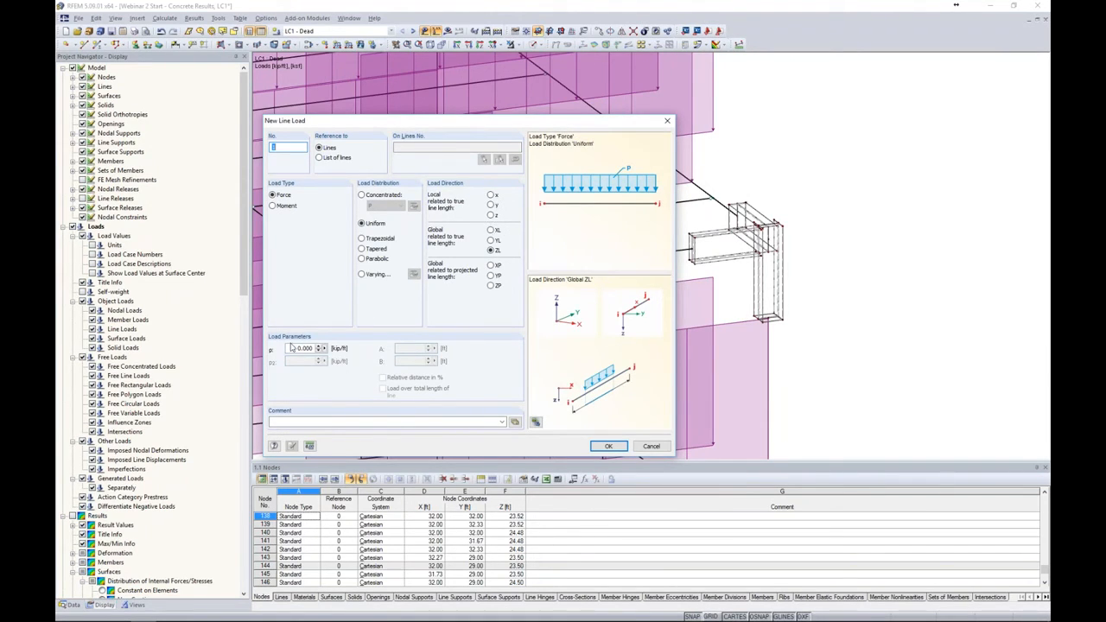
key("BackSpace")
left_click(609, 446)
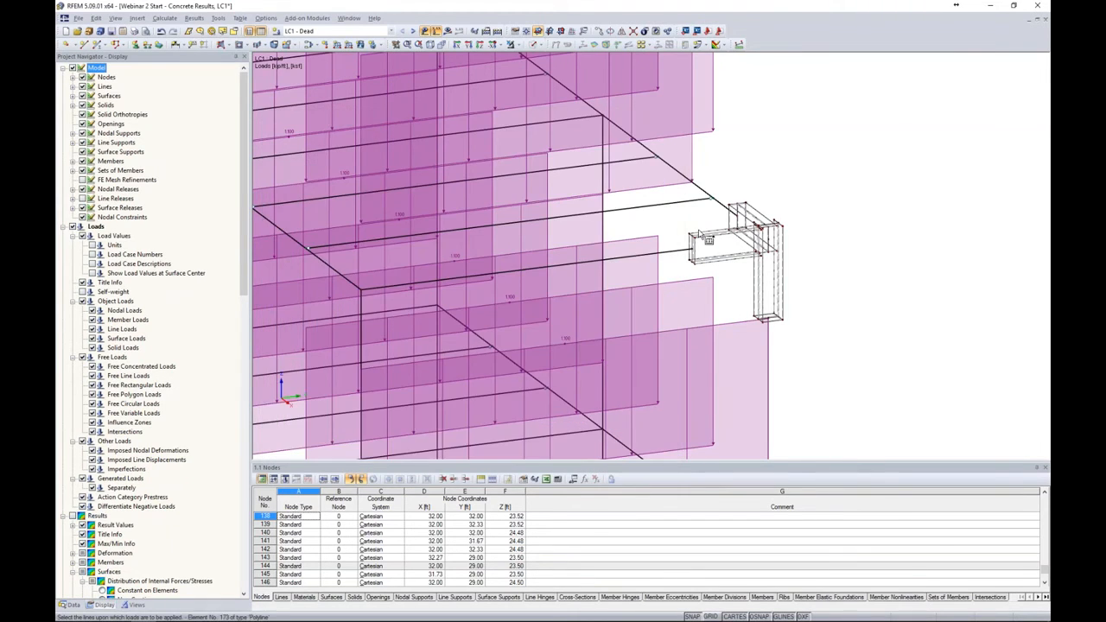
scroll(708, 234, "up", 5)
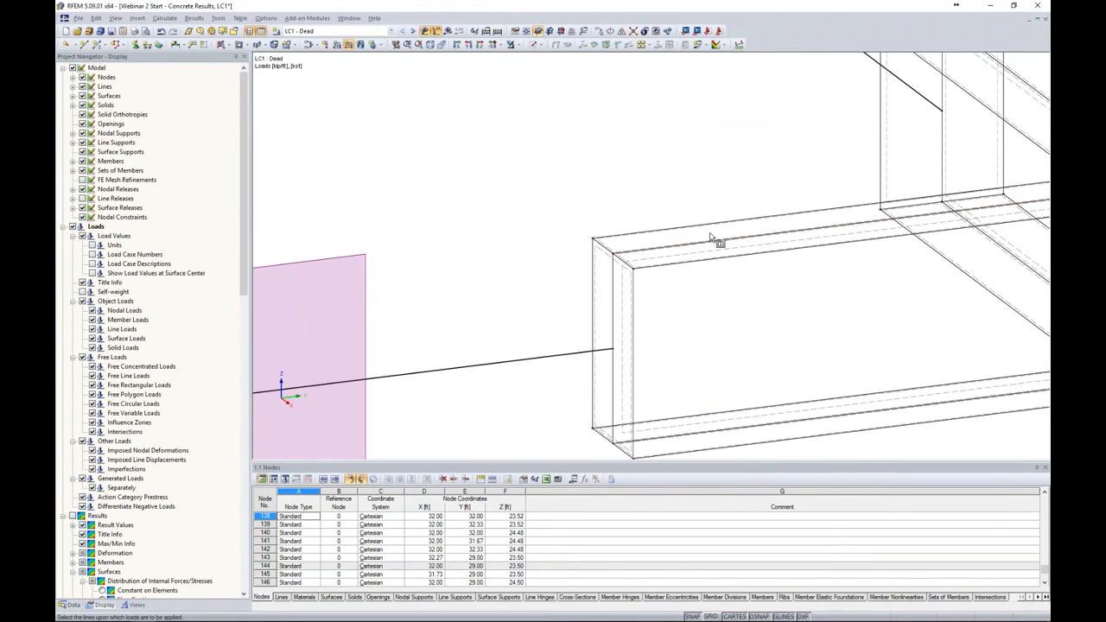
scroll(710, 237, "down", 5)
scroll(717, 240, "down", 5)
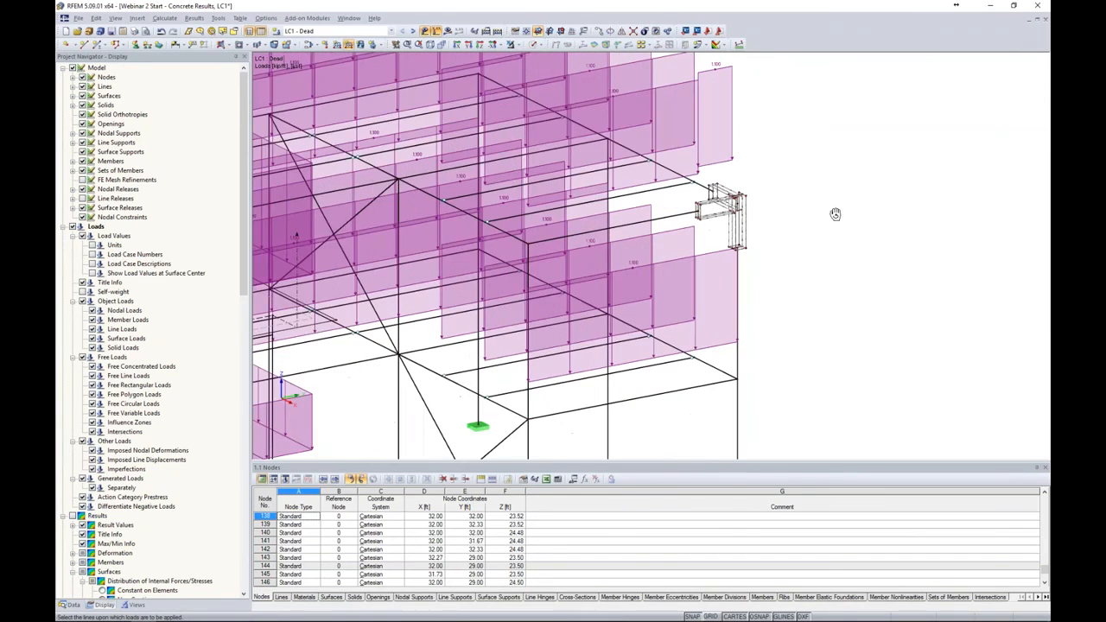
middle_click_drag(738, 225, 782, 313)
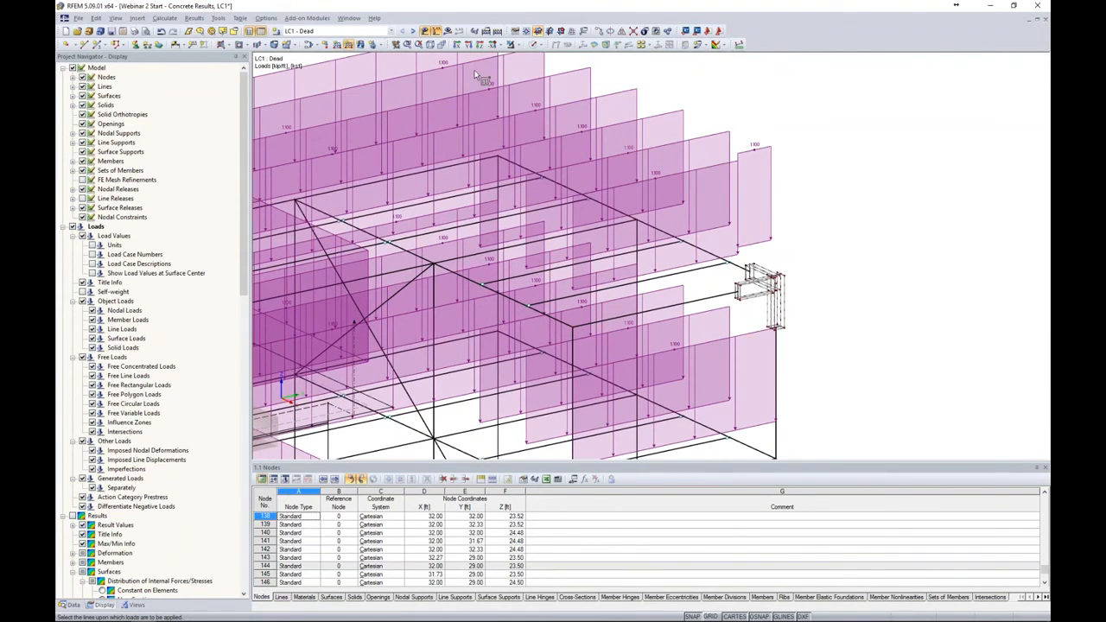
Step: Apply a uniform line load of -0.300 kip/ft in global ZL to the top web line of the Y-direction beam stub in LC2 - Live
left_click(412, 31)
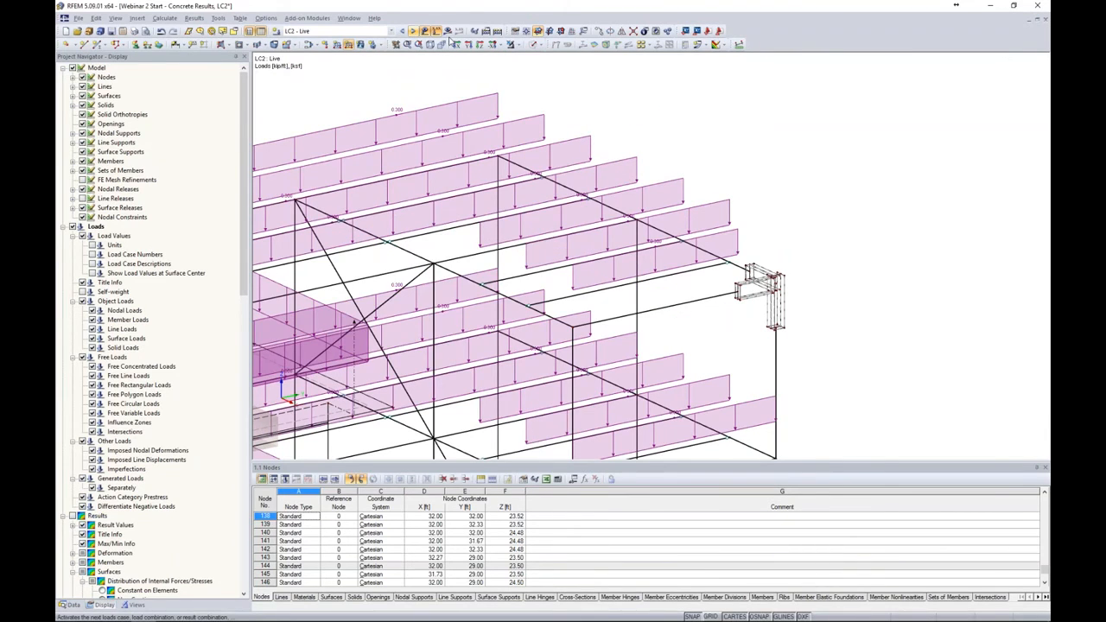
left_click(348, 45)
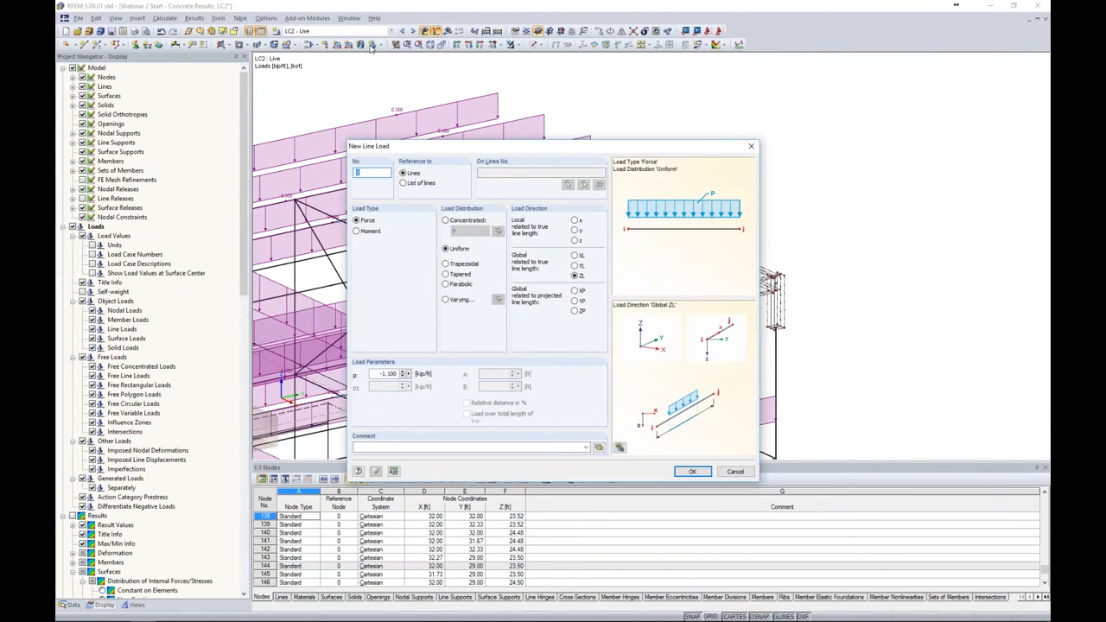
double_click(376, 373)
type("-0")
left_click(693, 471)
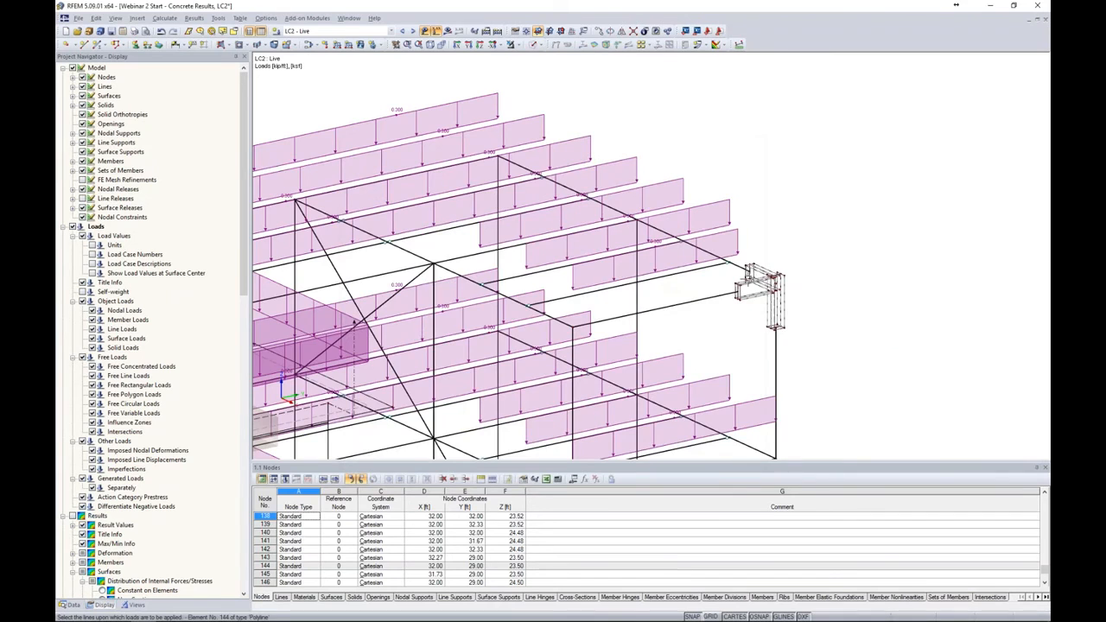
scroll(746, 281, "up", 4)
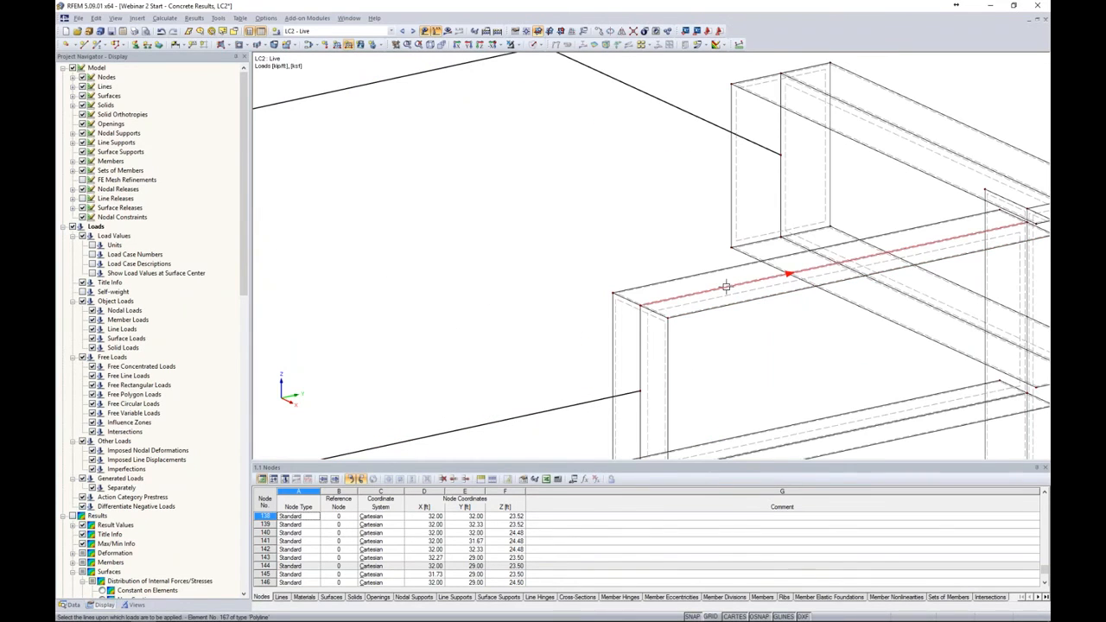
scroll(724, 288, "down", 3)
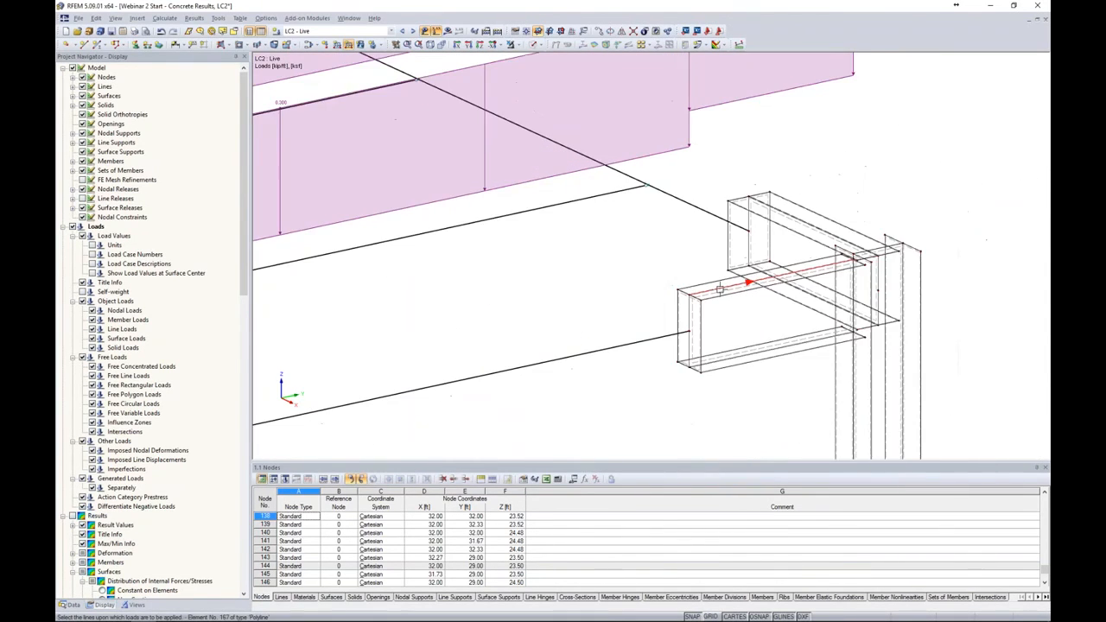
scroll(719, 290, "down", 4)
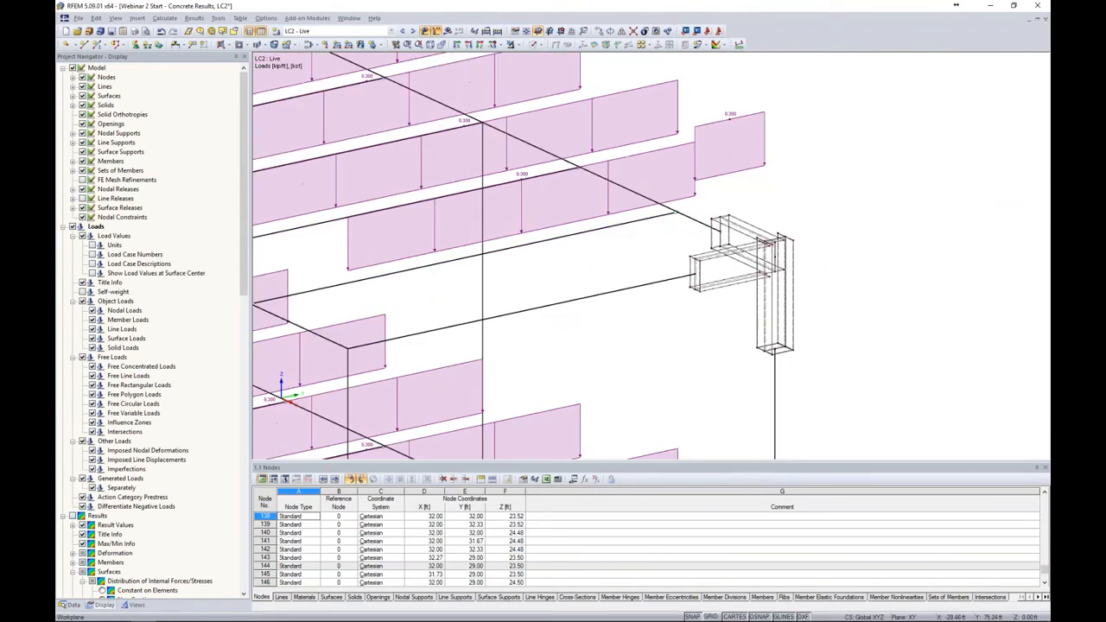
scroll(825, 242, "down", 1)
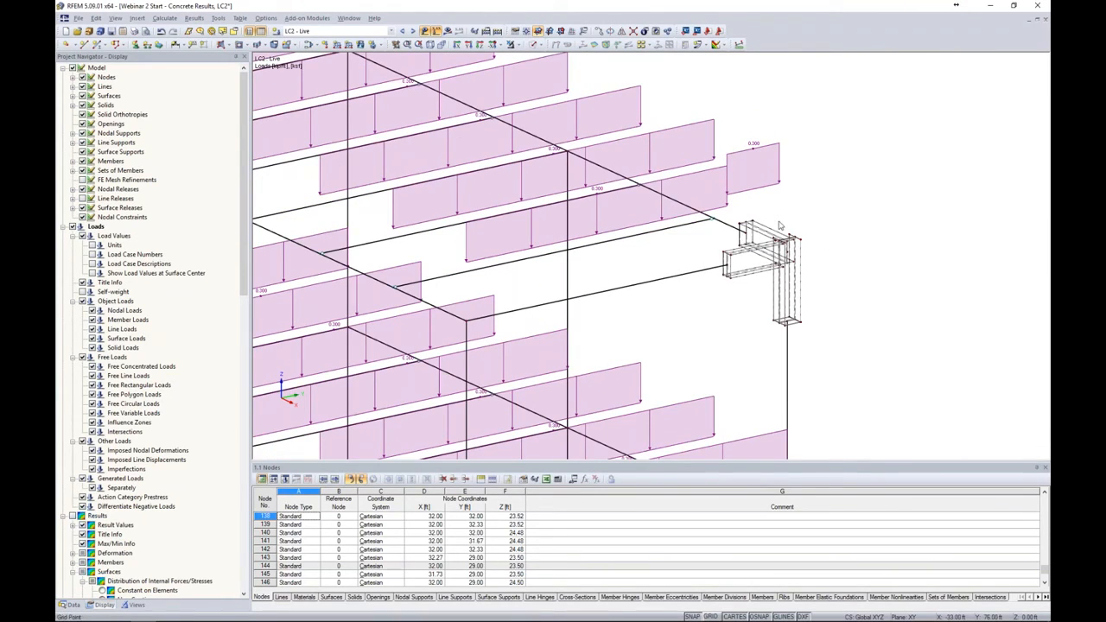
Step: Activate load combination CO2 - 1.2D + 1.6L and calculate its results
left_click(311, 31)
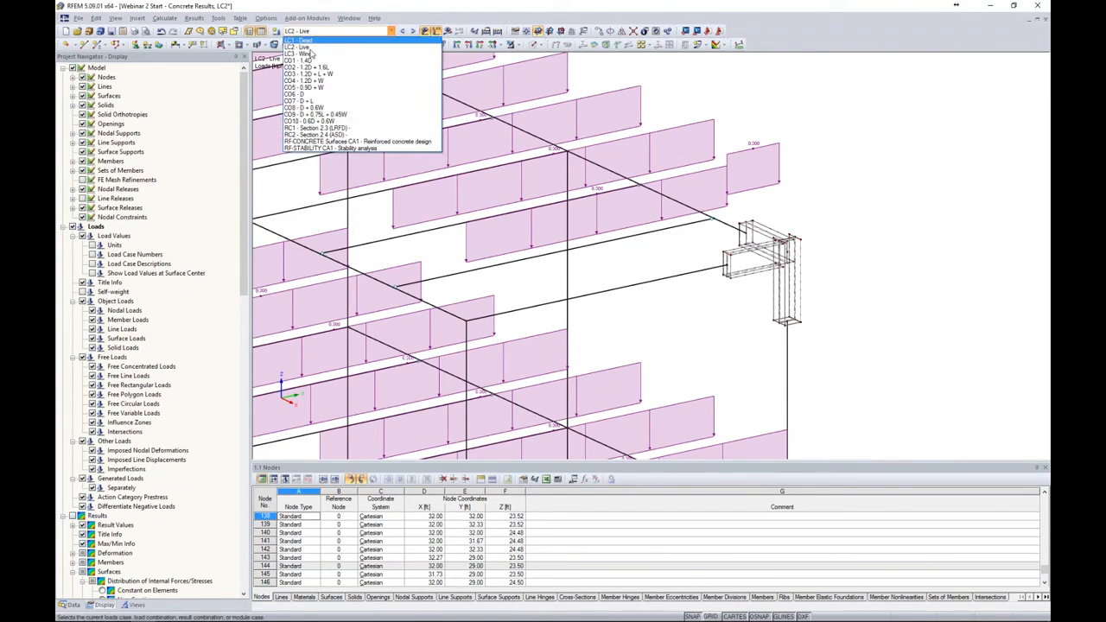
left_click(306, 67)
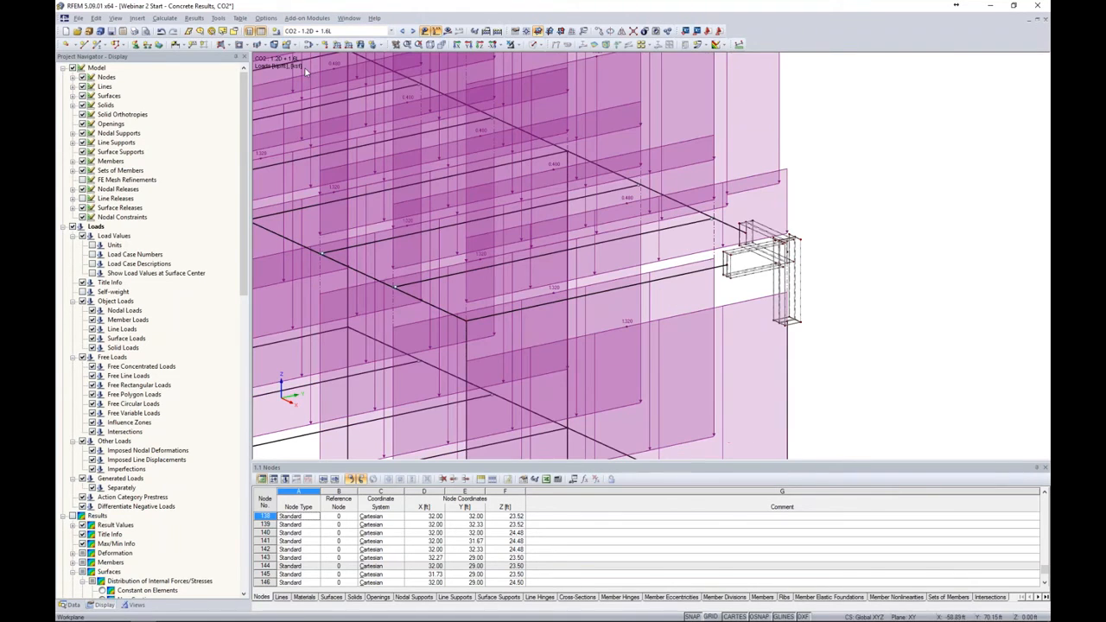
left_click(447, 31)
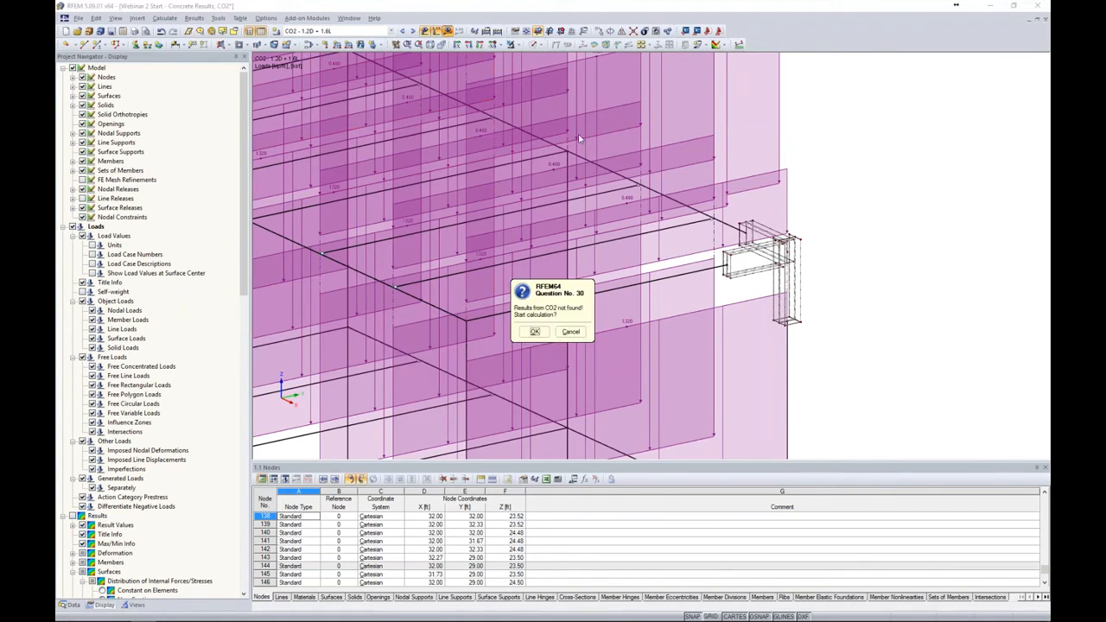
left_click(535, 332)
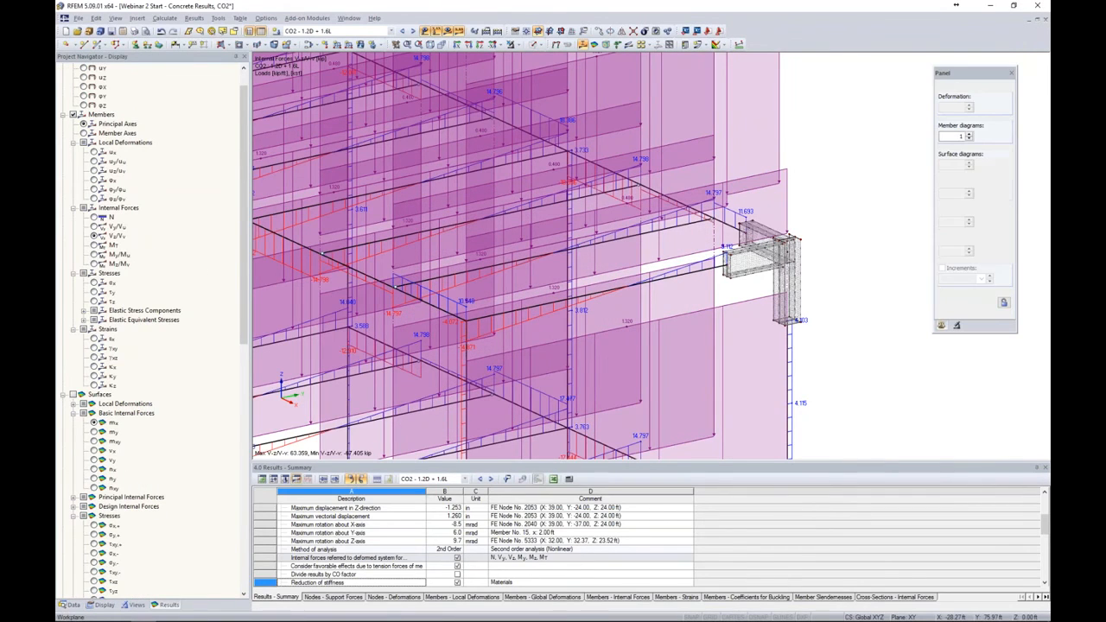
Step: Hide the loads and isolate the surface-modeled corner so only its selected objects are visible
left_click(425, 32)
left_click_drag(723, 170, 842, 351)
left_click(845, 271)
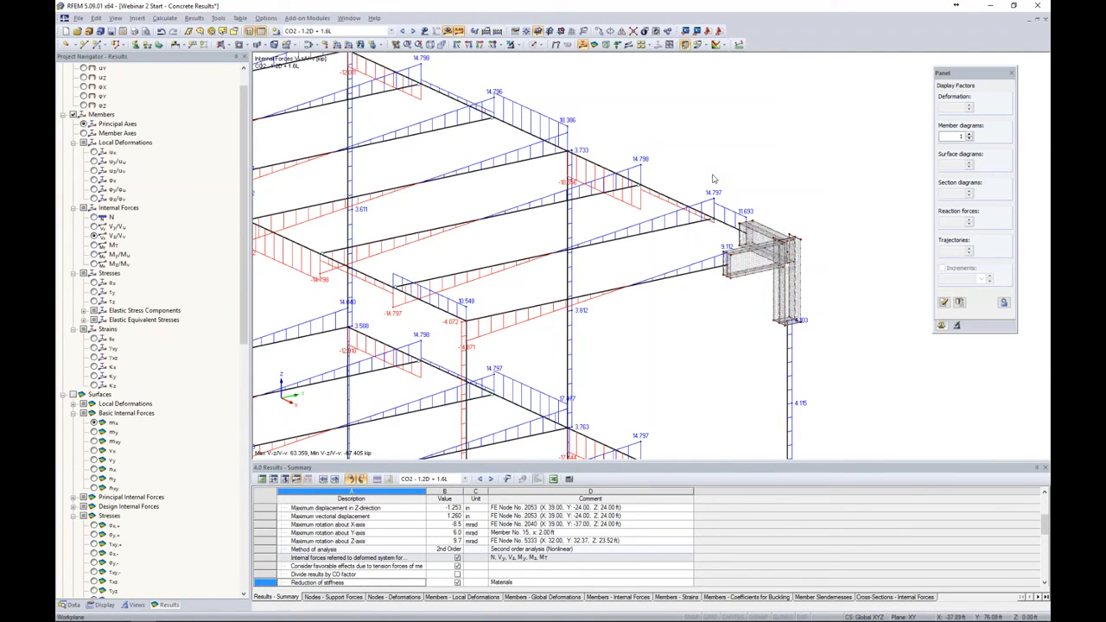
left_click_drag(707, 169, 826, 325)
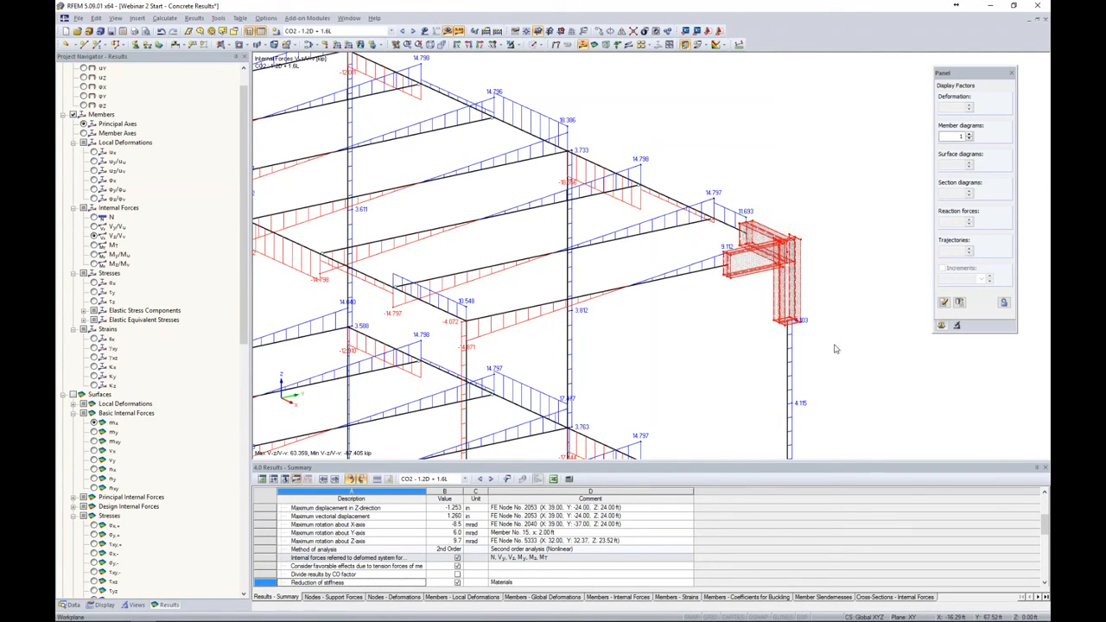
left_click(517, 47)
left_click(524, 60)
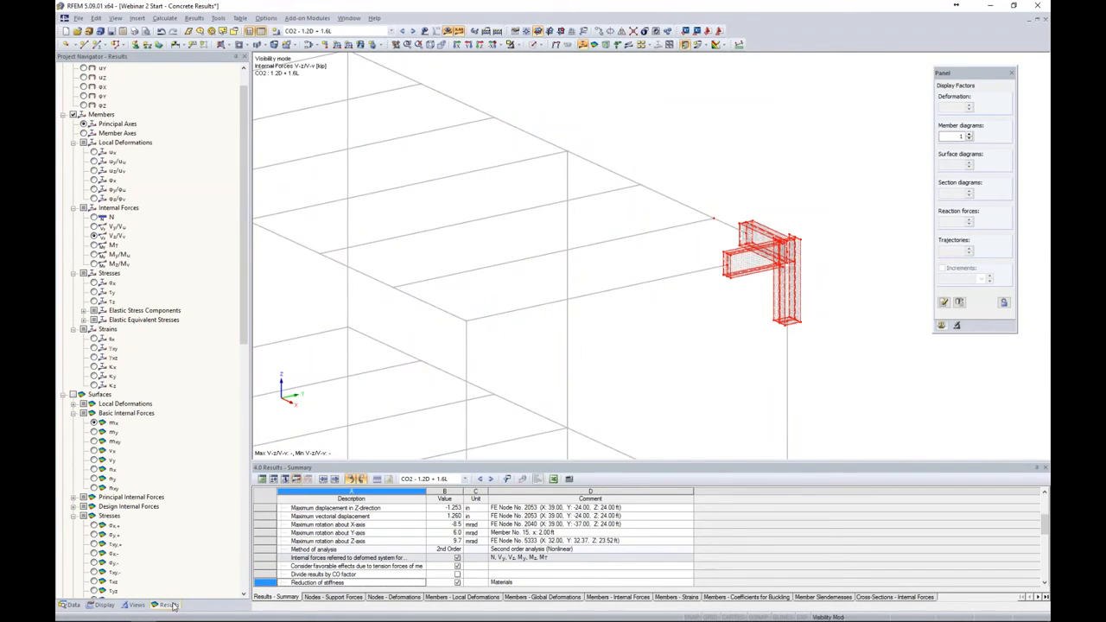
Step: Turn off the member results and display the surface equivalent stresses σeqv,max,Mises
left_click(74, 395)
left_click(74, 115)
left_click(74, 395)
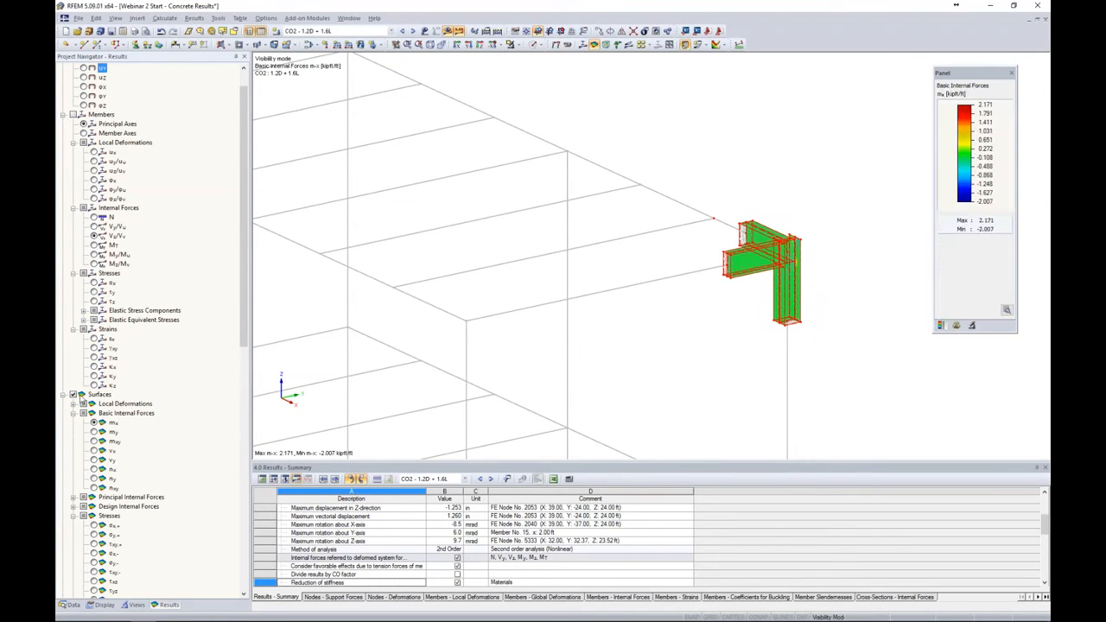
scroll(95, 399, "down", 13)
left_click(105, 395)
Step: Examine the von Mises stress distribution where the beam flanges meet the column, checking both the upper and lower flange lines
middle_click_drag(717, 339, 451, 180, "ctrl")
scroll(615, 222, "up", 10)
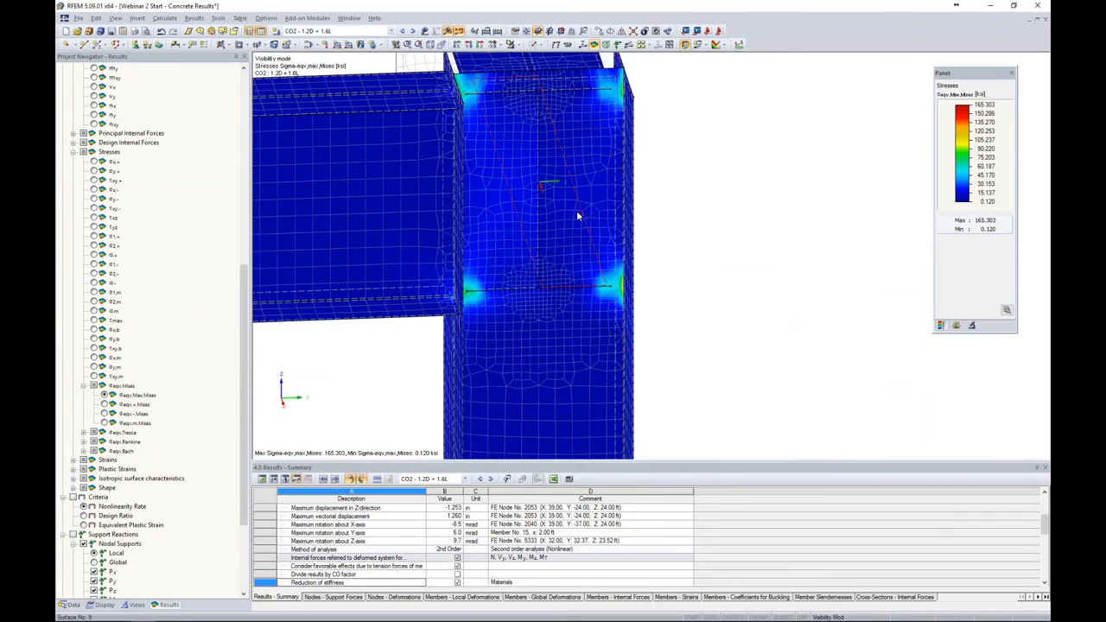
scroll(580, 216, "down", 2)
scroll(687, 244, "down", 2)
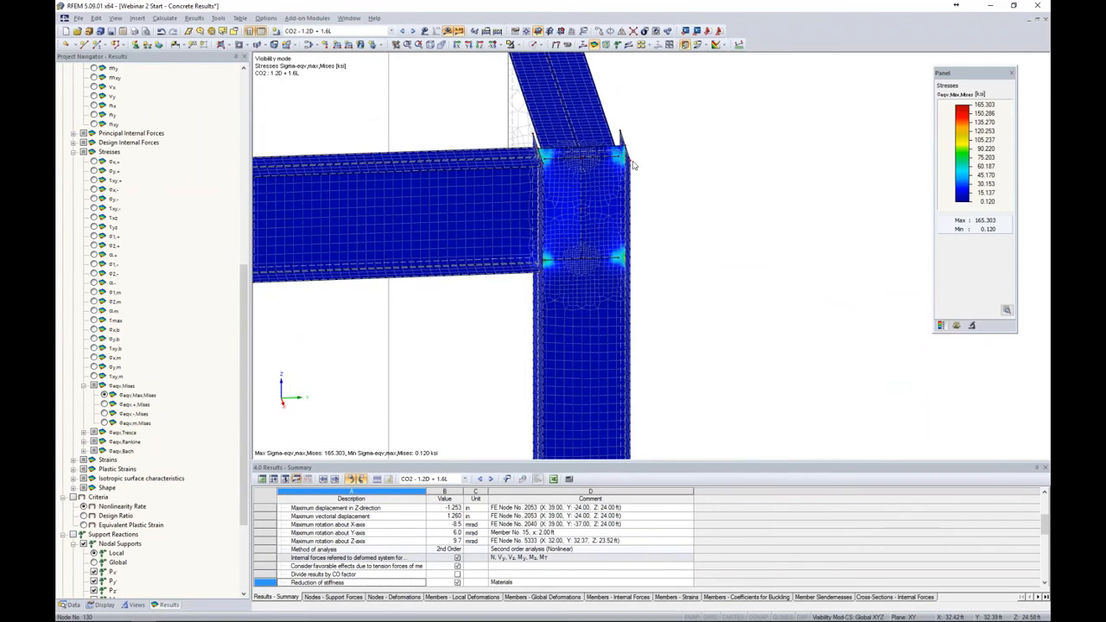
middle_click_drag(665, 244, 551, 253, "ctrl")
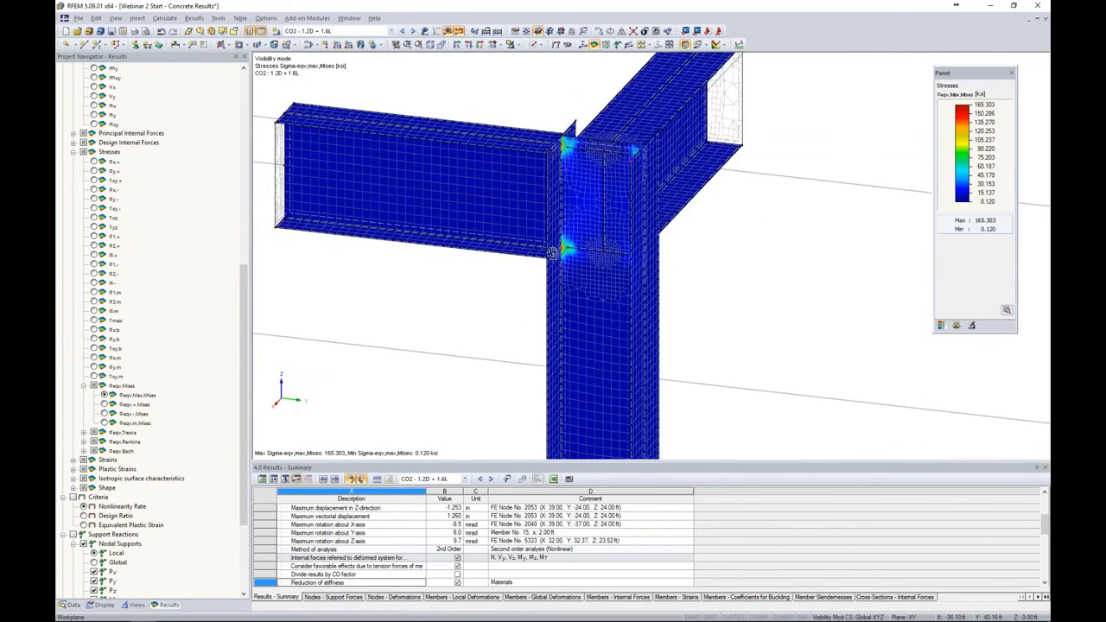
scroll(553, 254, "up", 5)
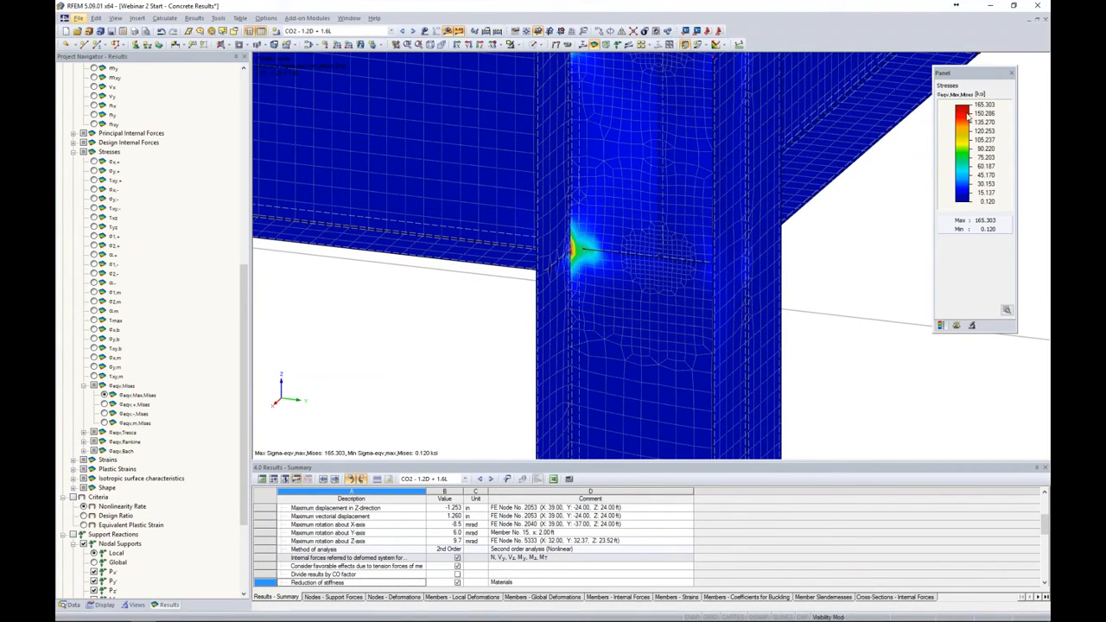
middle_click_drag(825, 245, 828, 318)
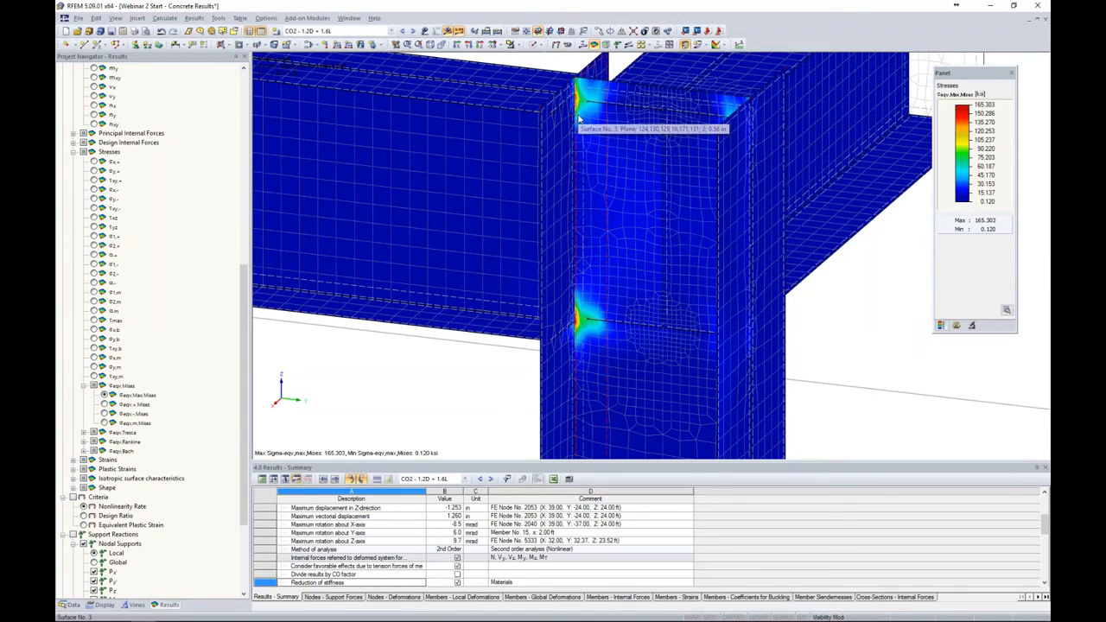
Step: Set the distribution of surface internal forces and stresses to Constant on Elements and inspect the lower flange connection
left_click(99, 608)
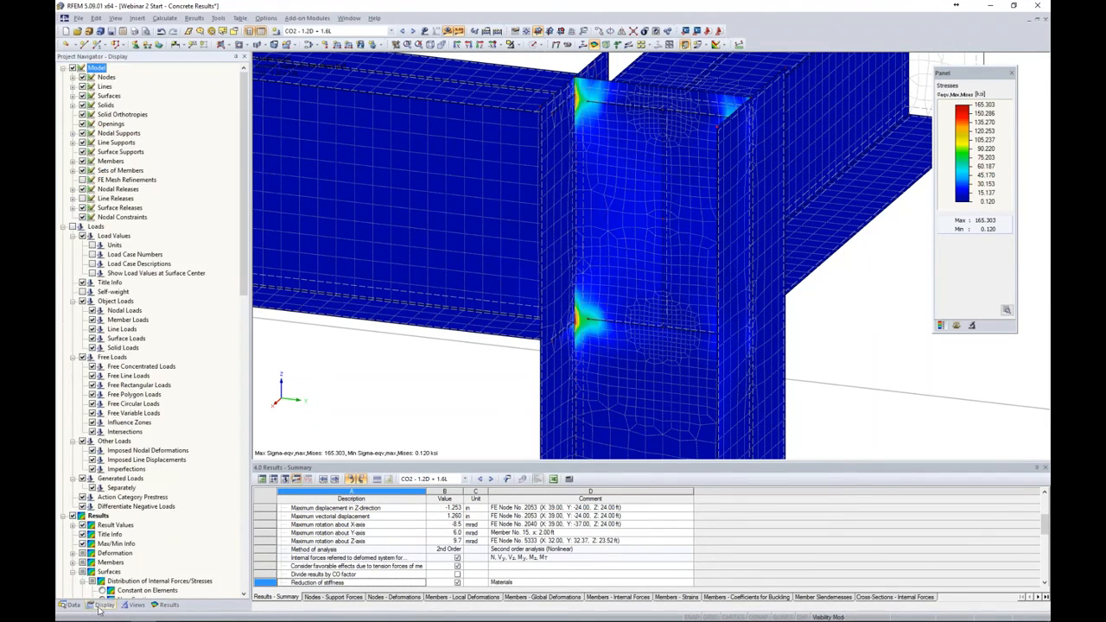
scroll(165, 519, "down", 5)
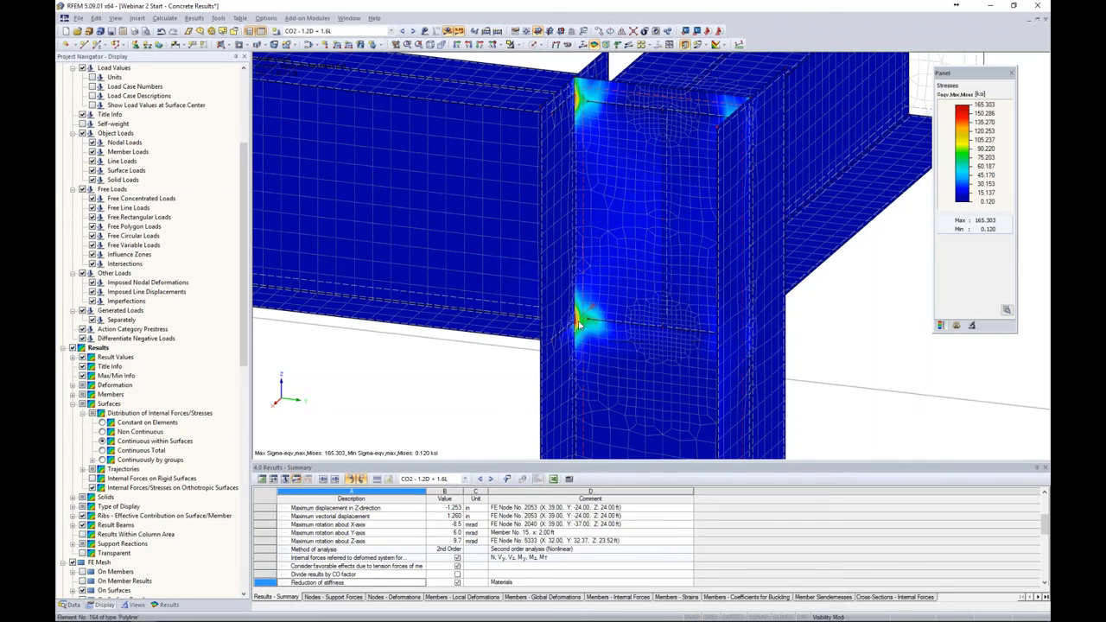
scroll(198, 440, "down", 2)
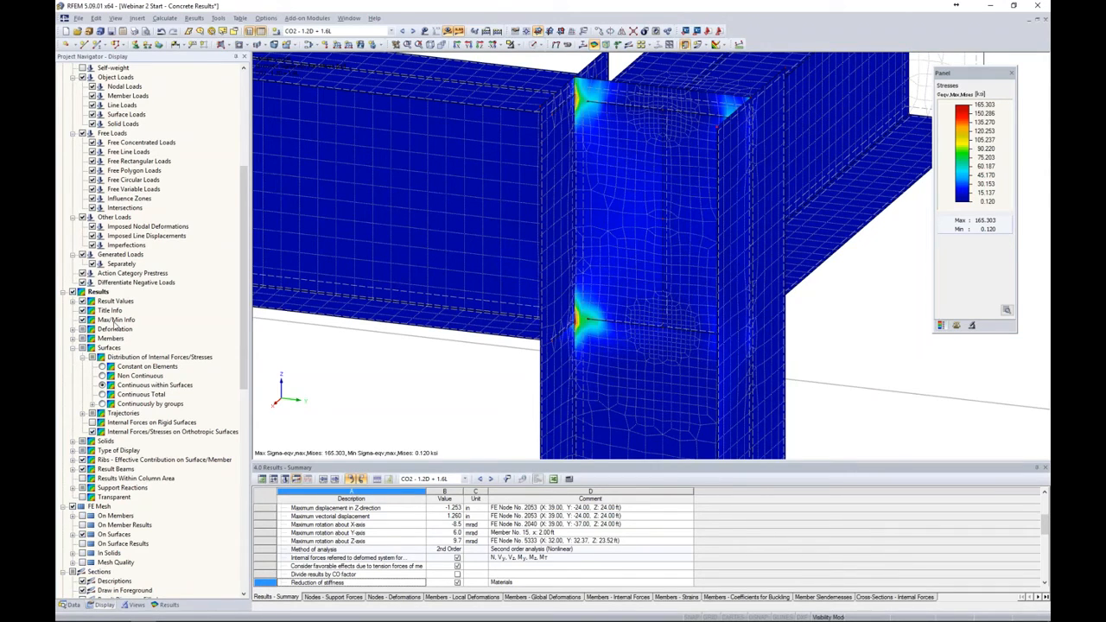
left_click(102, 367)
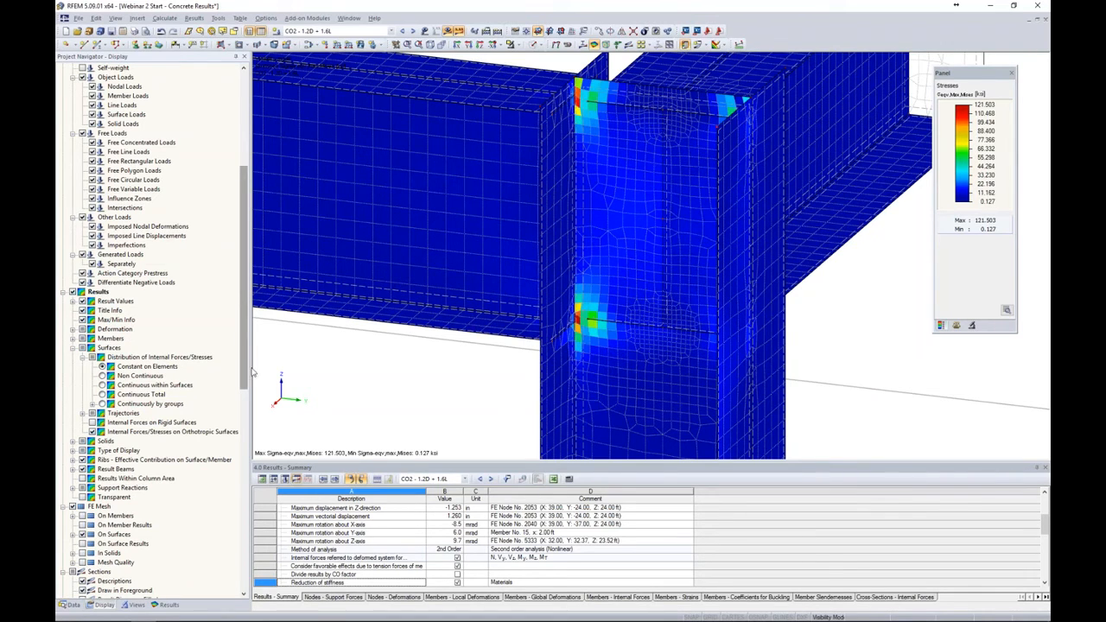
scroll(581, 322, "up", 3)
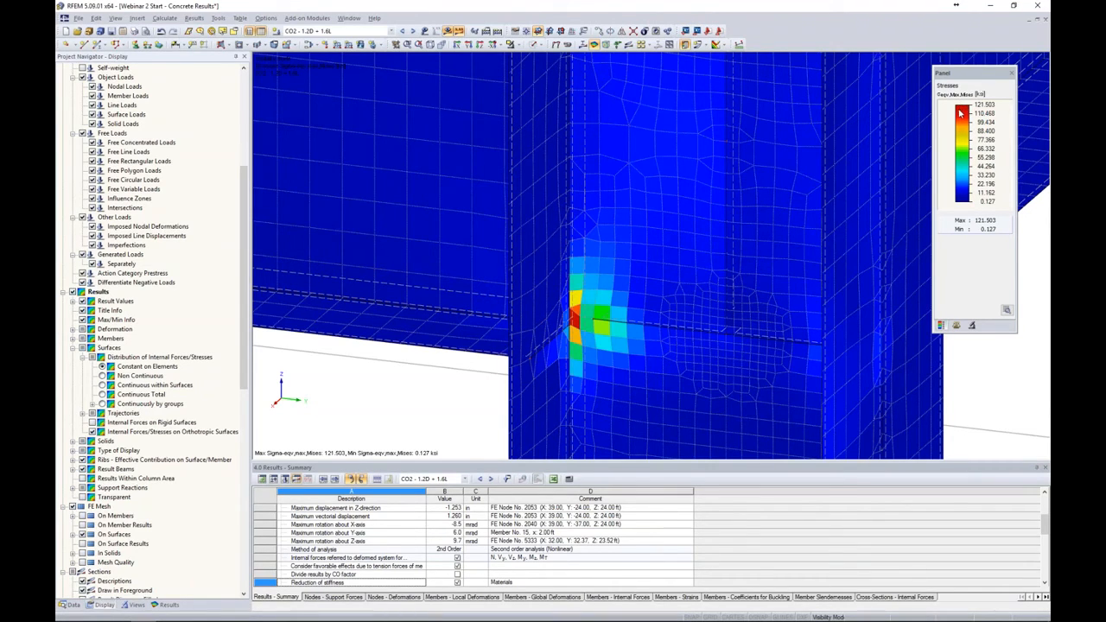
Step: Select all surfaces of the isolated frame corner and open them together for editing, checking the available materials
middle_click_drag(899, 169, 772, 250, "ctrl")
scroll(797, 195, "down", 3)
scroll(740, 217, "down", 3)
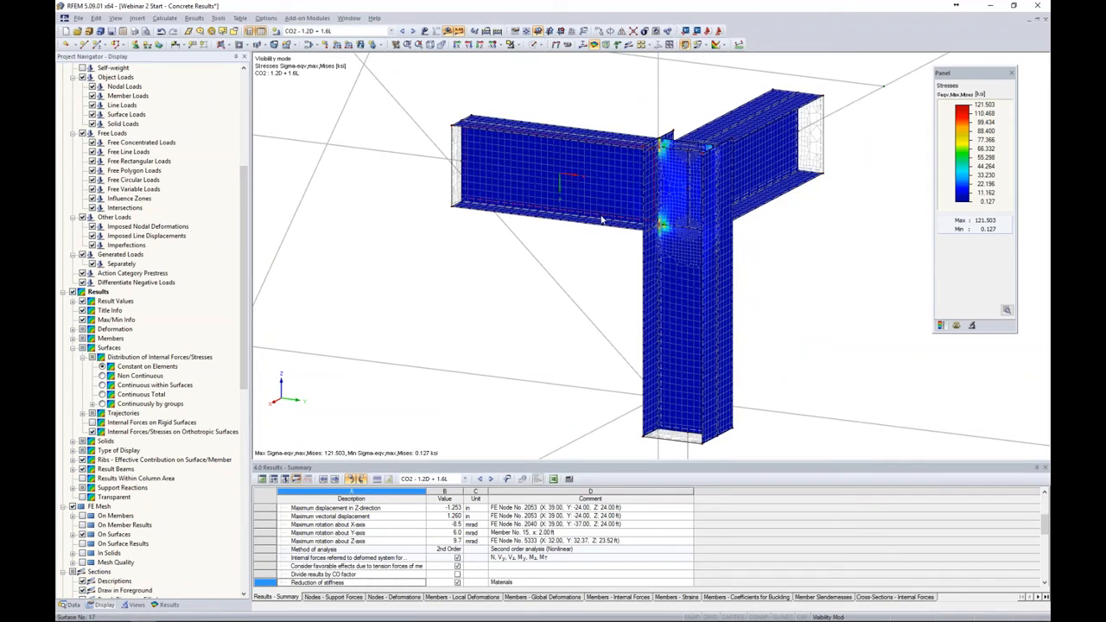
middle_click_drag(821, 263, 759, 229)
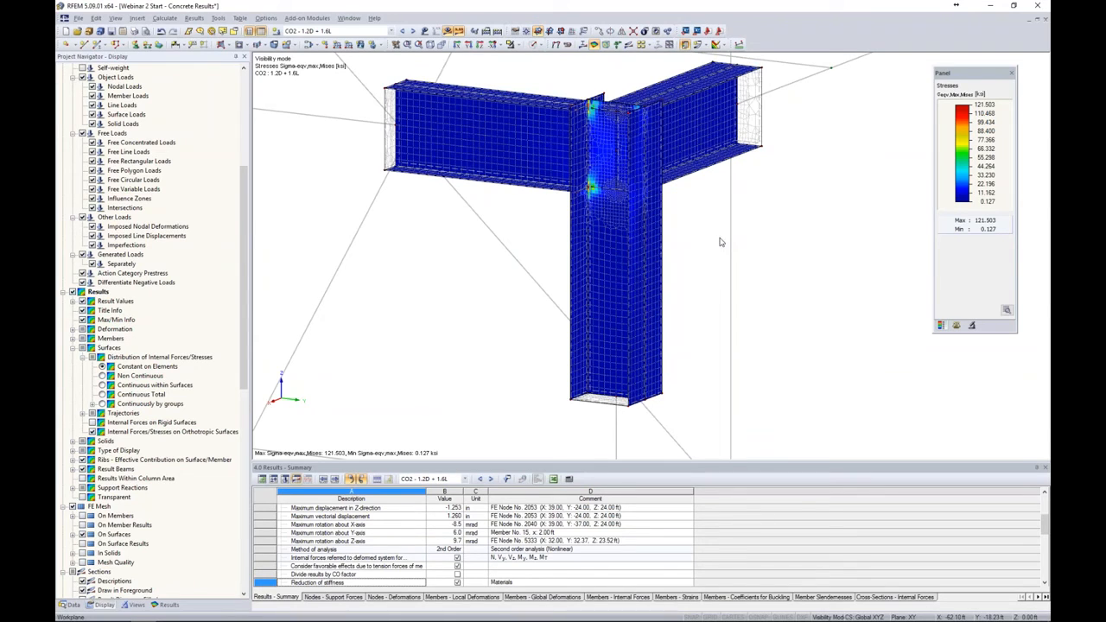
left_click_drag(700, 309, 489, 69)
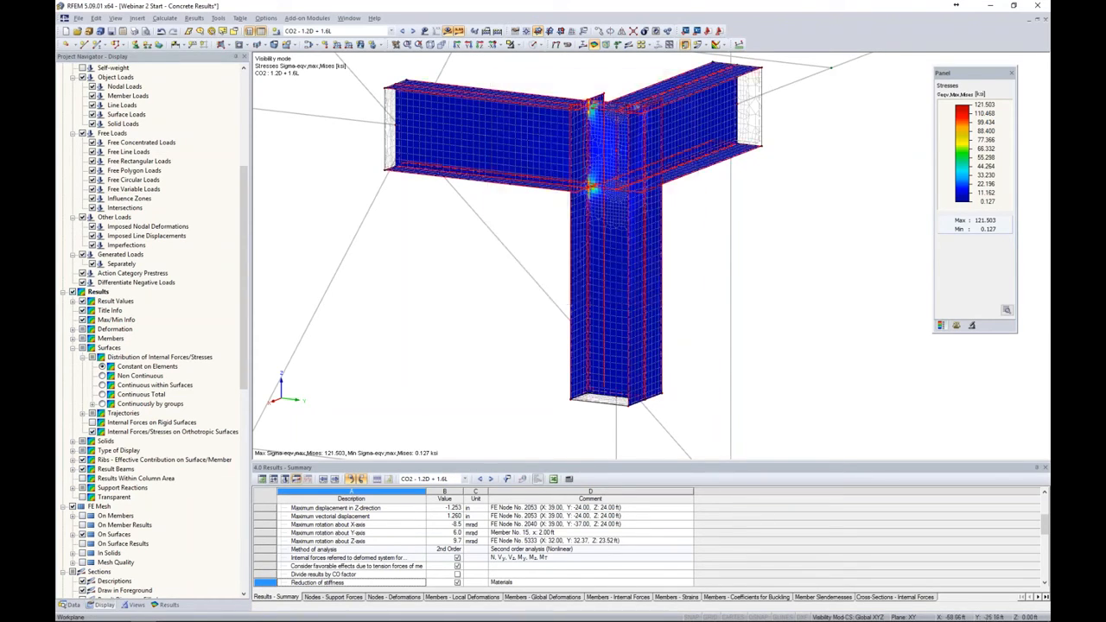
right_click(535, 109)
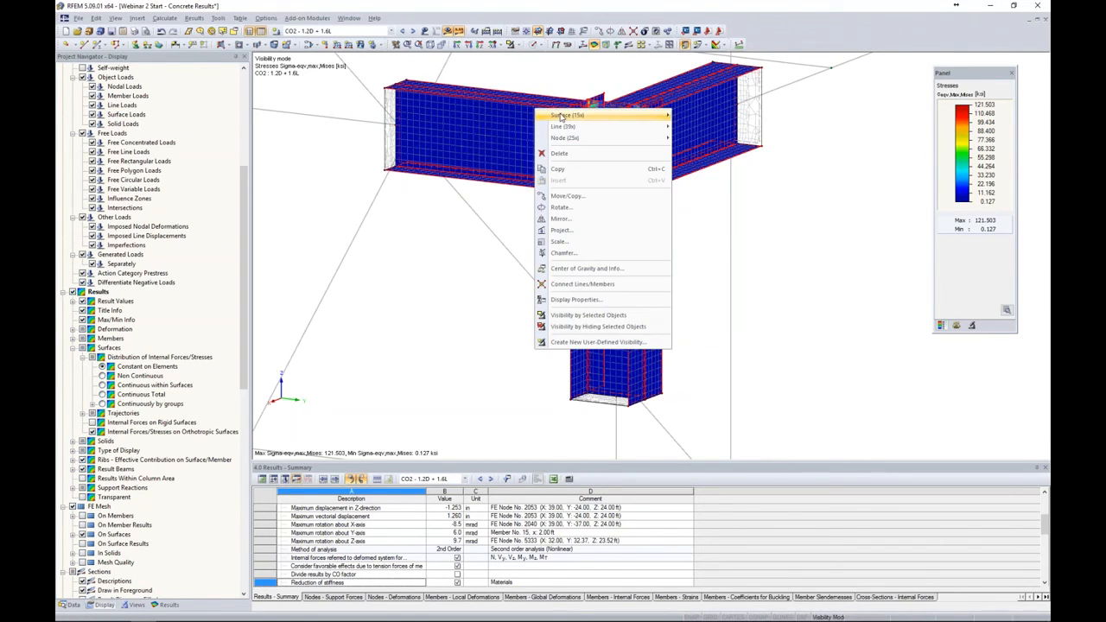
mouse_move(561, 115)
left_click(697, 122)
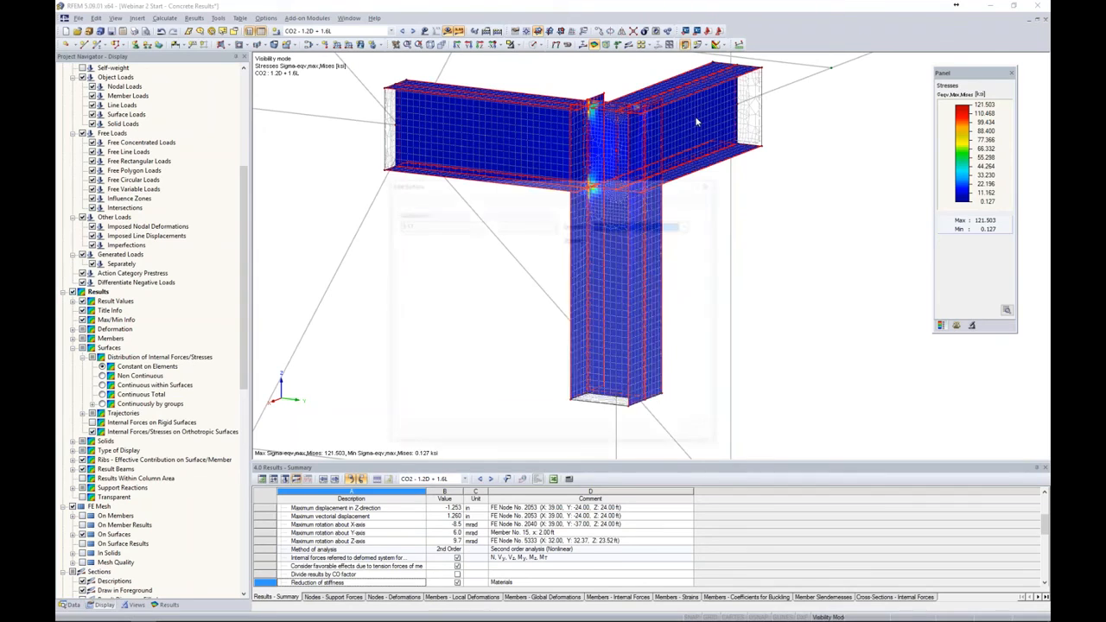
left_click(484, 309)
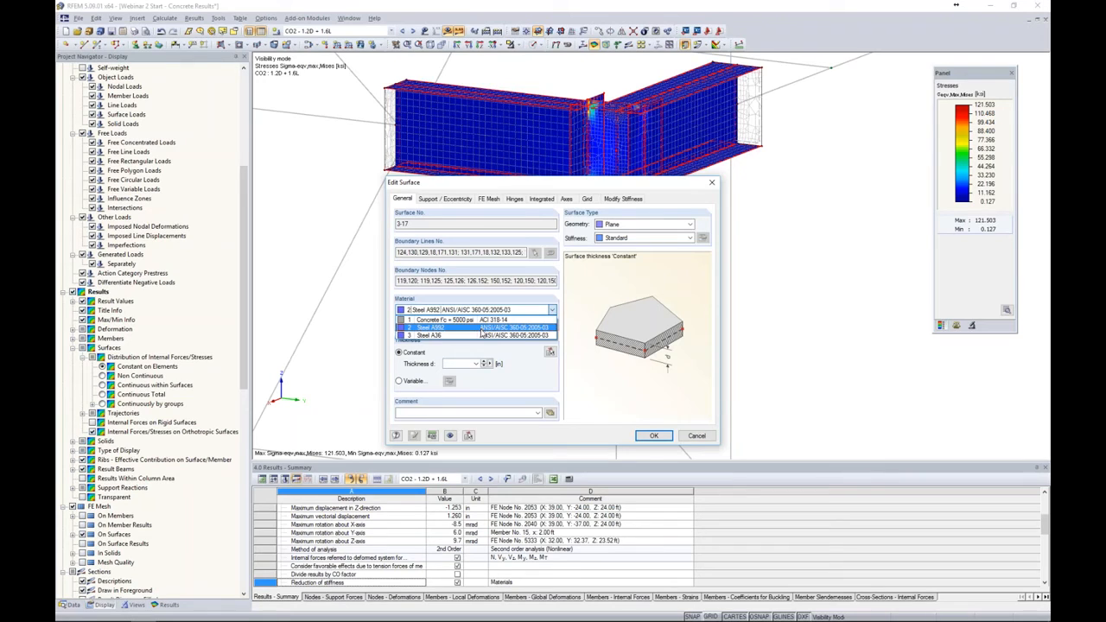
left_click(516, 354)
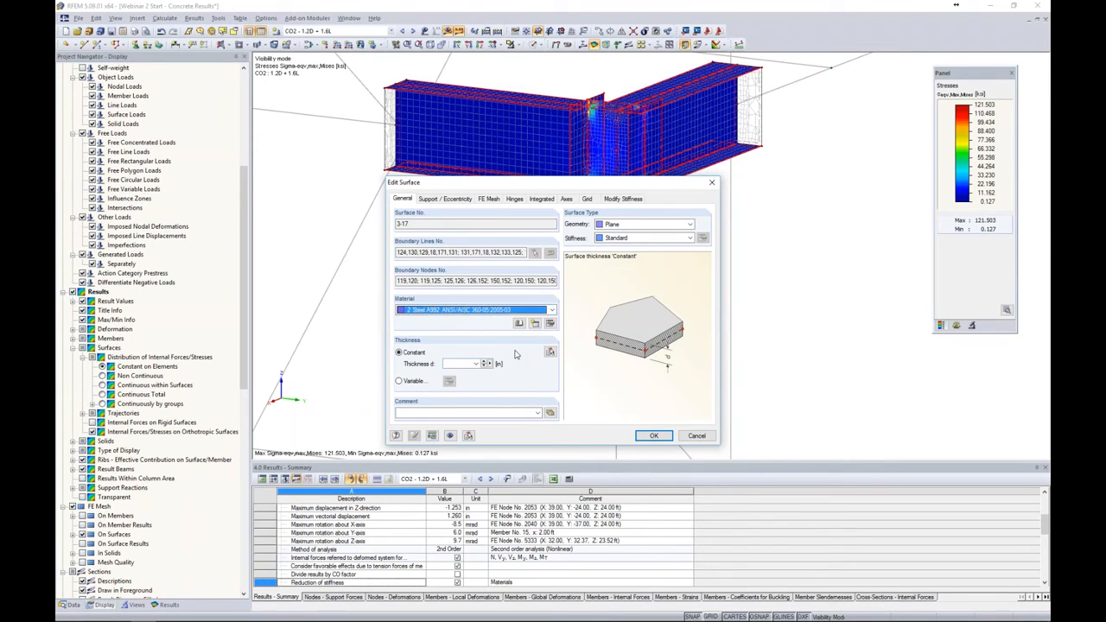
Step: Create a new material for the selected surfaces and import Steel A992 from the material library's USA favorites group
left_click(536, 327)
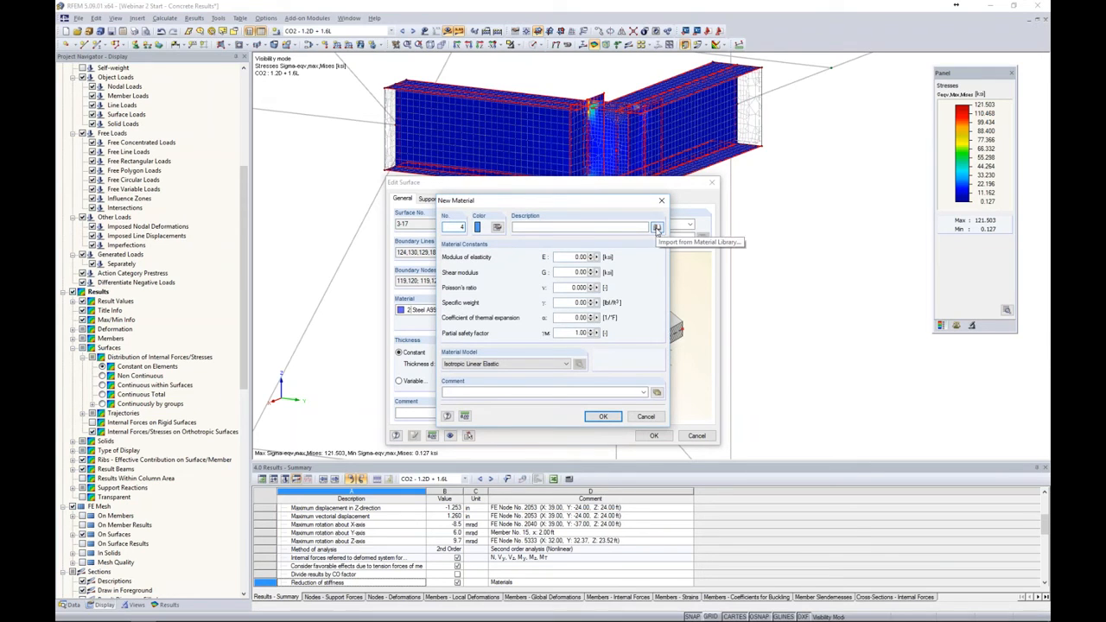
left_click(657, 228)
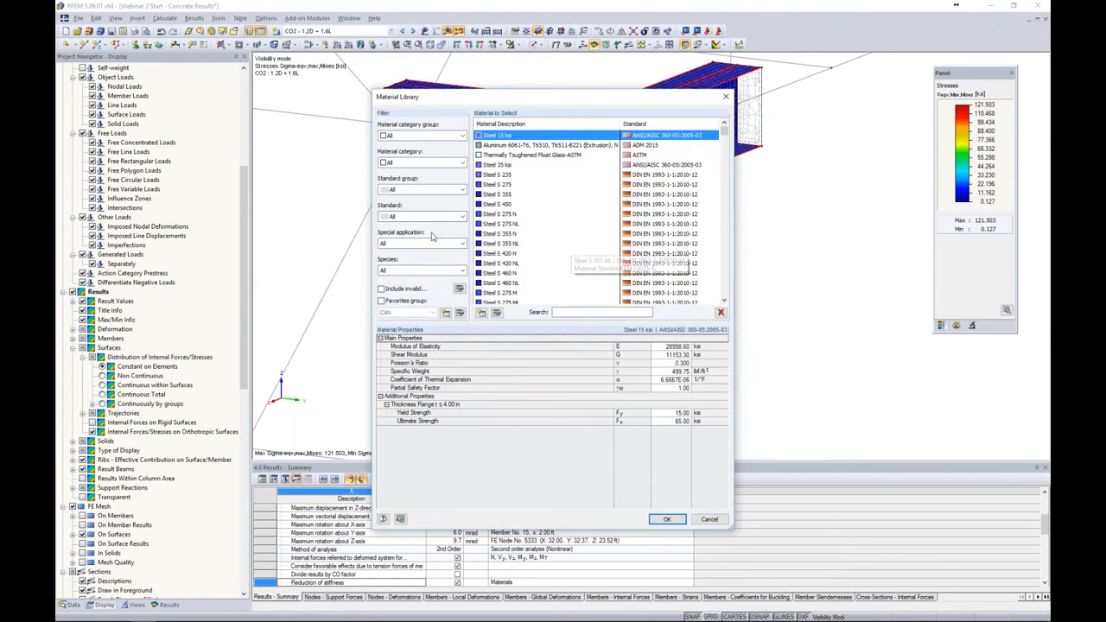
left_click(381, 301)
left_click(389, 312)
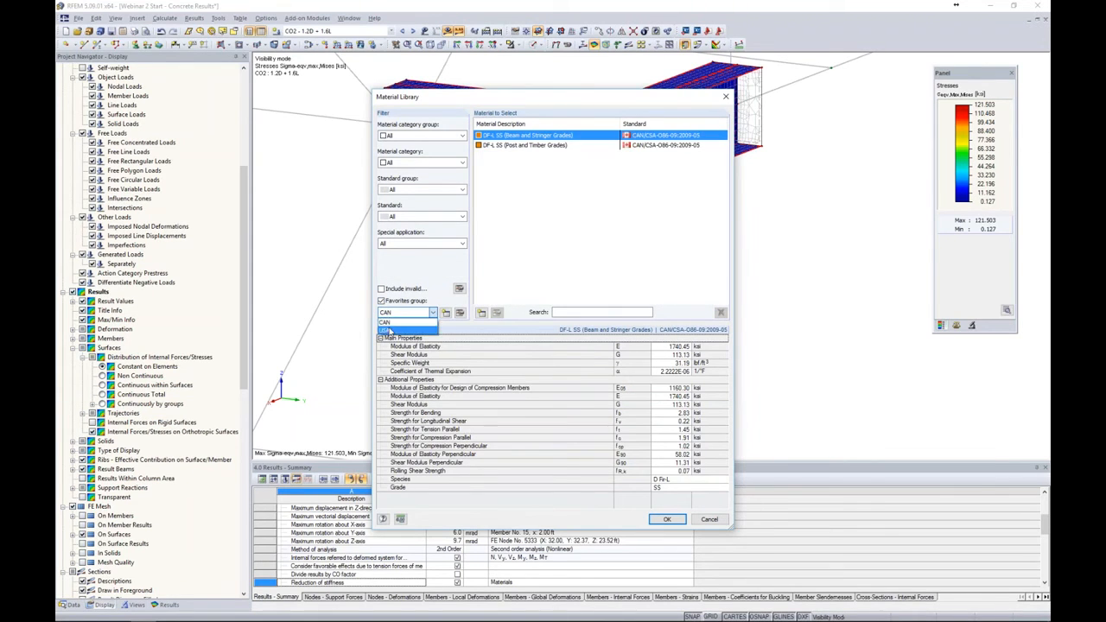
left_click(389, 332)
left_click(497, 155)
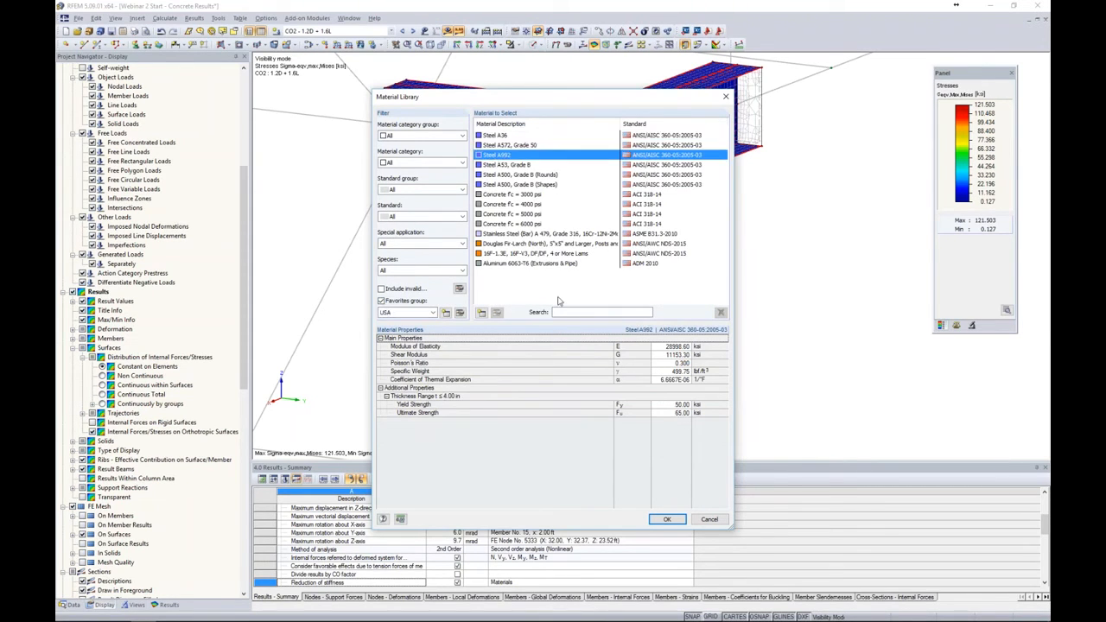
left_click(666, 518)
Step: Set the new material's model to Isotropic Plastic 2D/3D with a yield strength of 50 ksi and accept the material
left_click(523, 364)
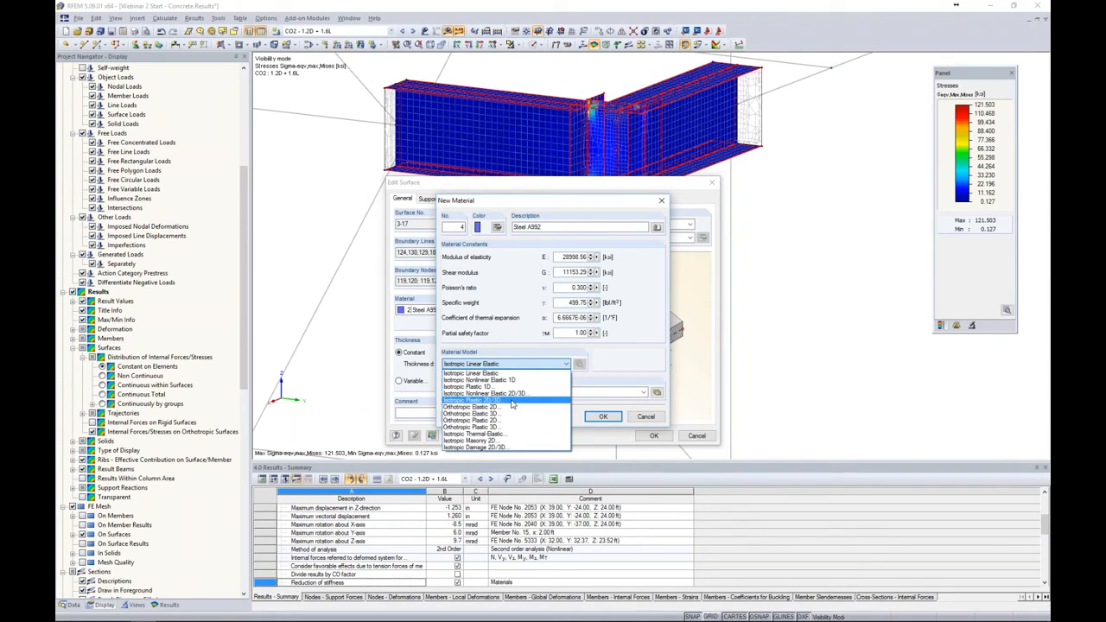
left_click(511, 402)
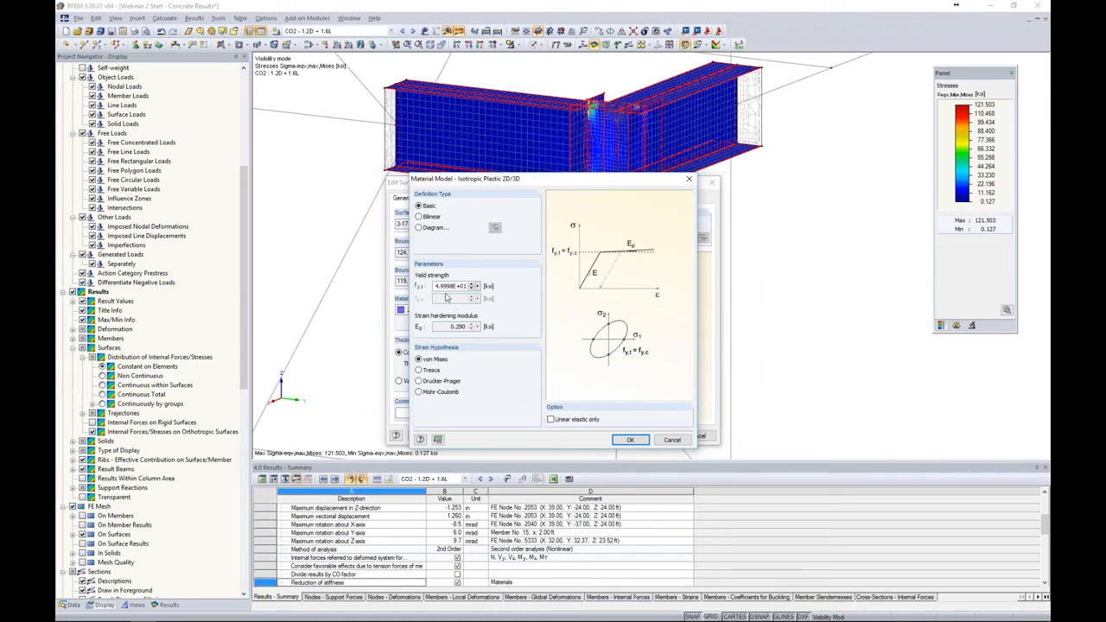
left_click_drag(436, 286, 546, 289)
type("50")
left_click(622, 440)
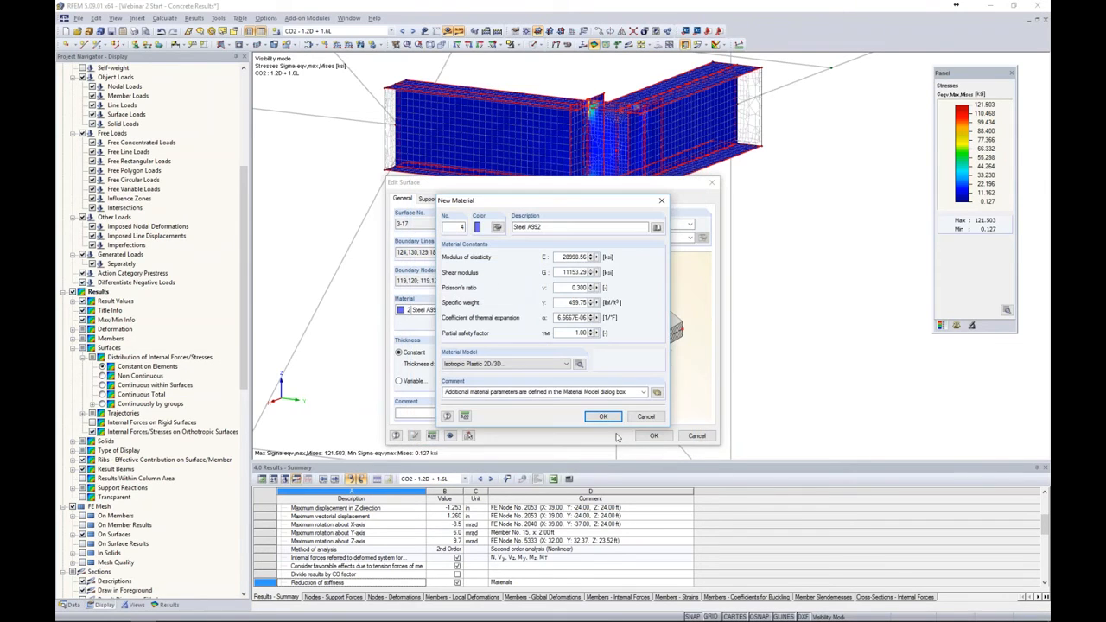
left_click(602, 417)
Step: Assign the Isotropic Plastic 2D/3D Steel A992 material to surfaces 3-17 of the frame corner
left_click(552, 309)
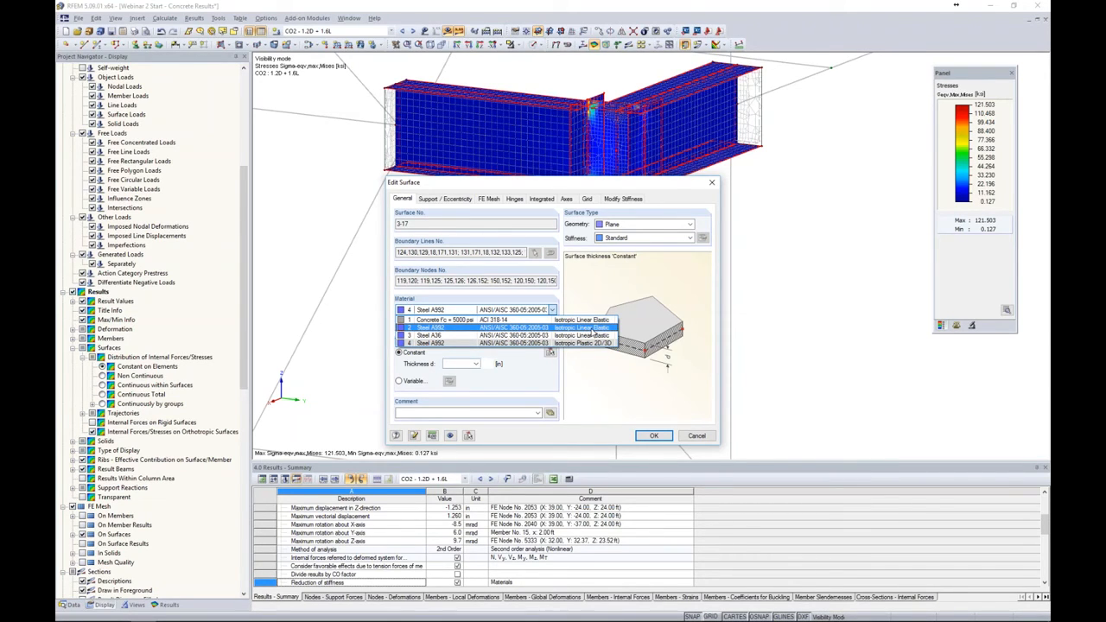
left_click(593, 394)
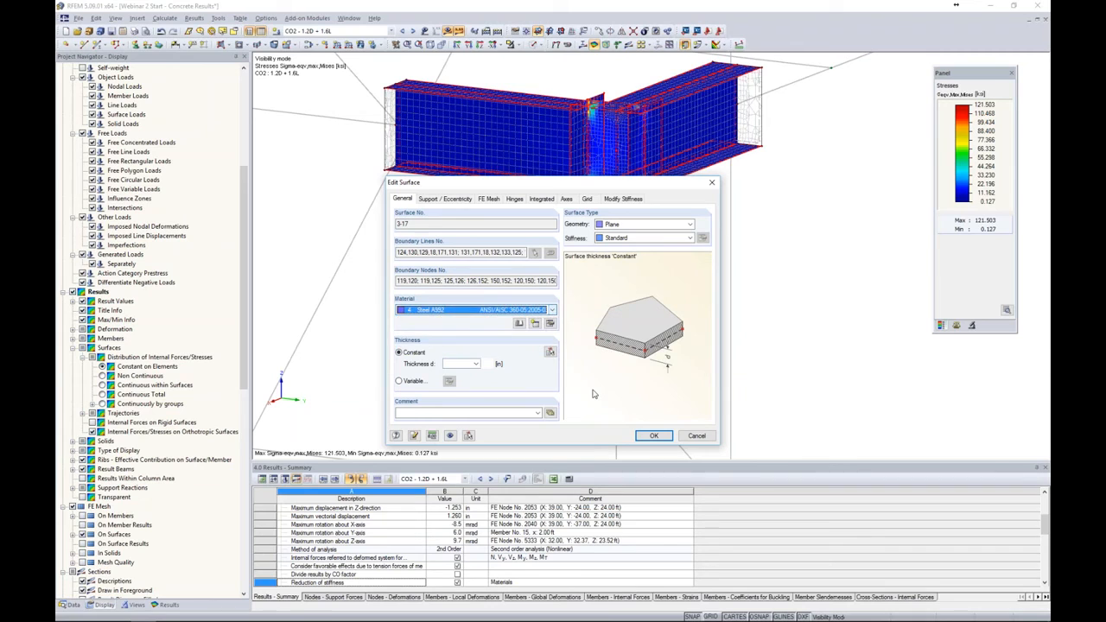
left_click(653, 435)
left_click(534, 335)
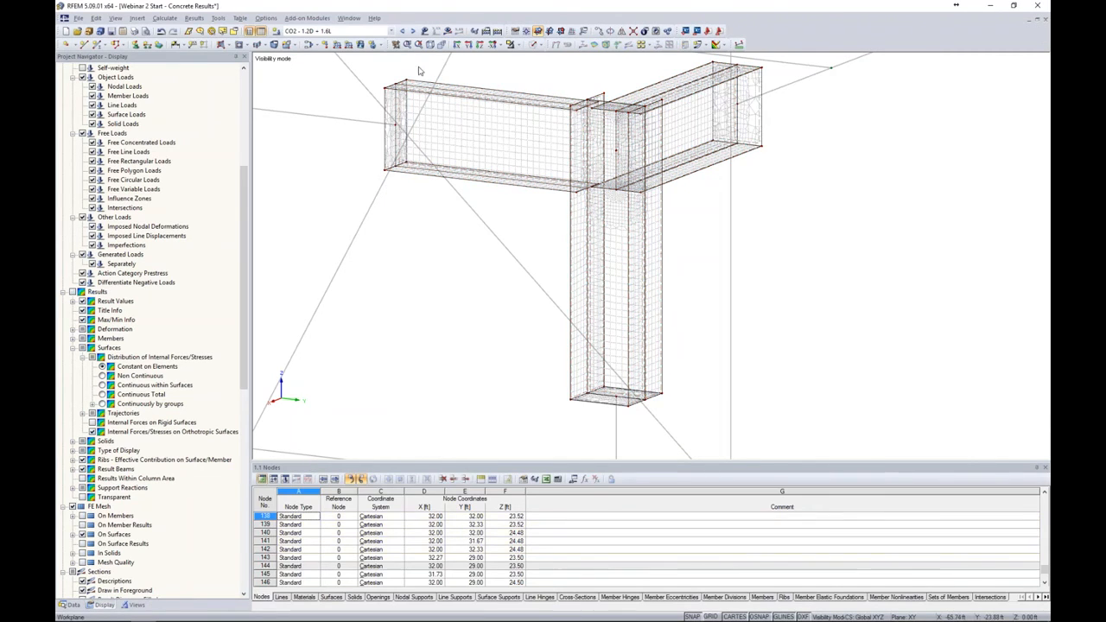
Step: Recalculate CO2 and inspect the von Mises stresses up close where the beams meet the column
left_click(447, 32)
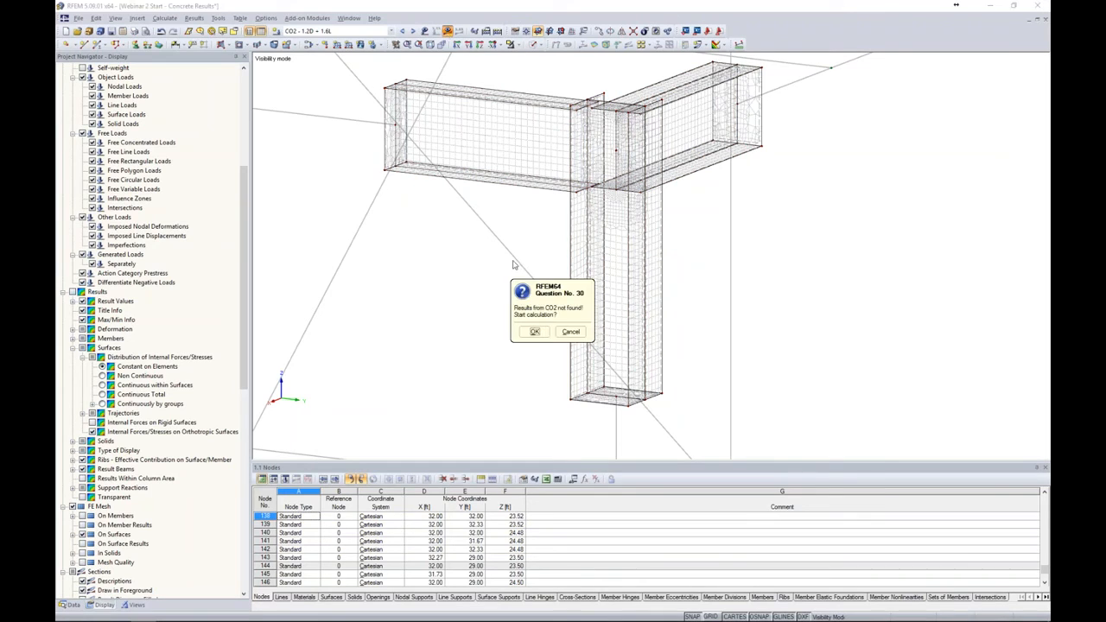
left_click(534, 332)
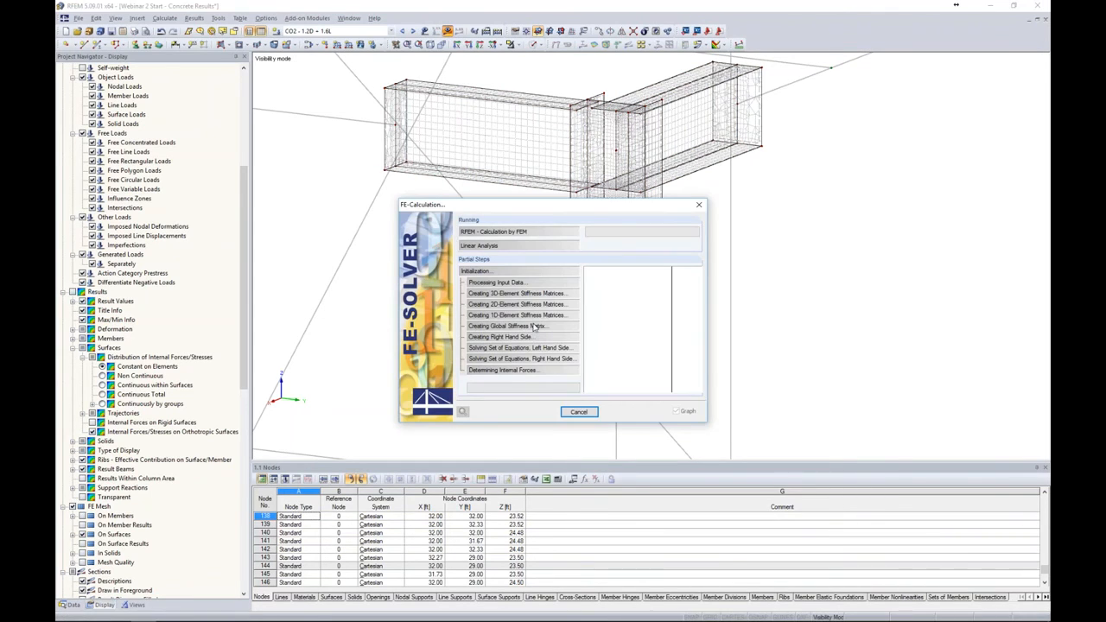
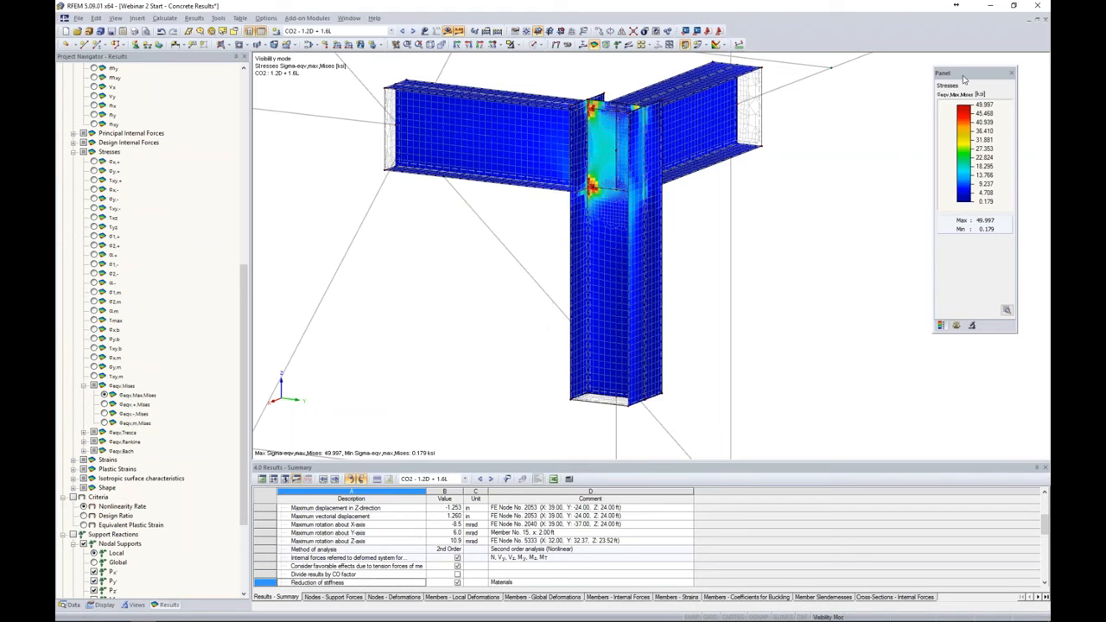
left_click_drag(966, 75, 840, 82)
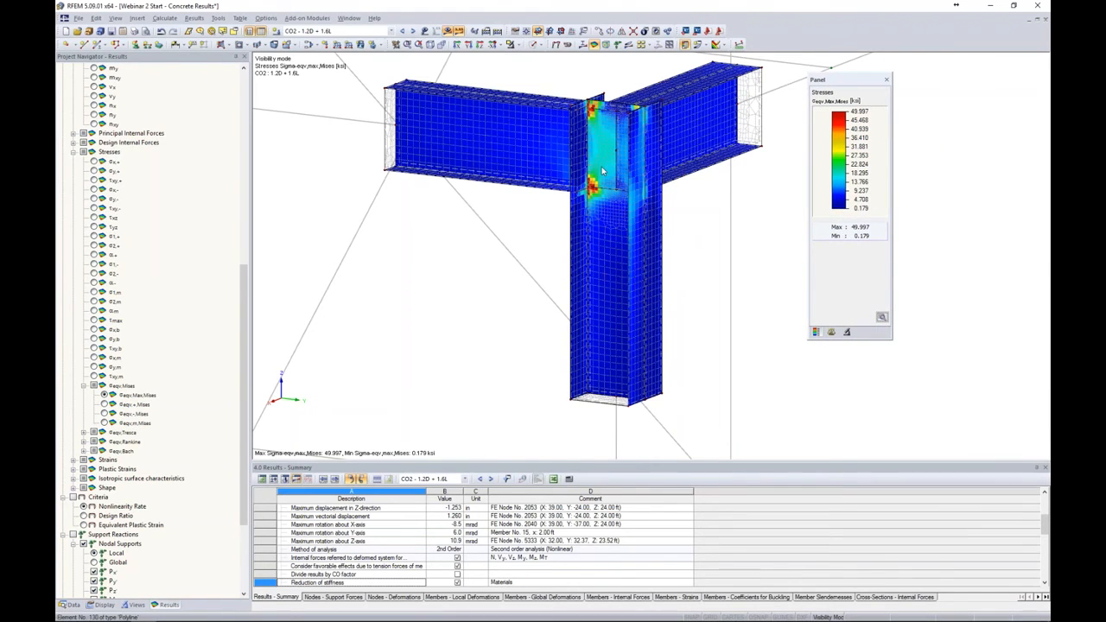
scroll(612, 173, "up", 3)
scroll(612, 173, "up", 2)
middle_click_drag(614, 138, 635, 214)
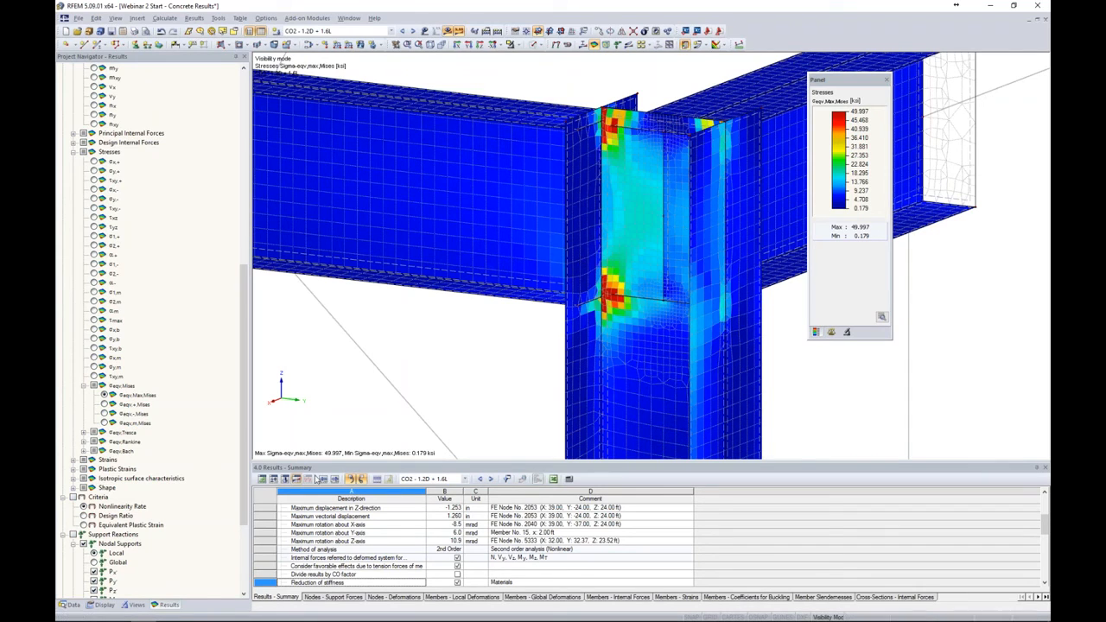
Step: Check the Nonlinearity Rate criterion on the frame corner and return to the σeqv,max,Mises stress display
scroll(173, 502, "down", 5)
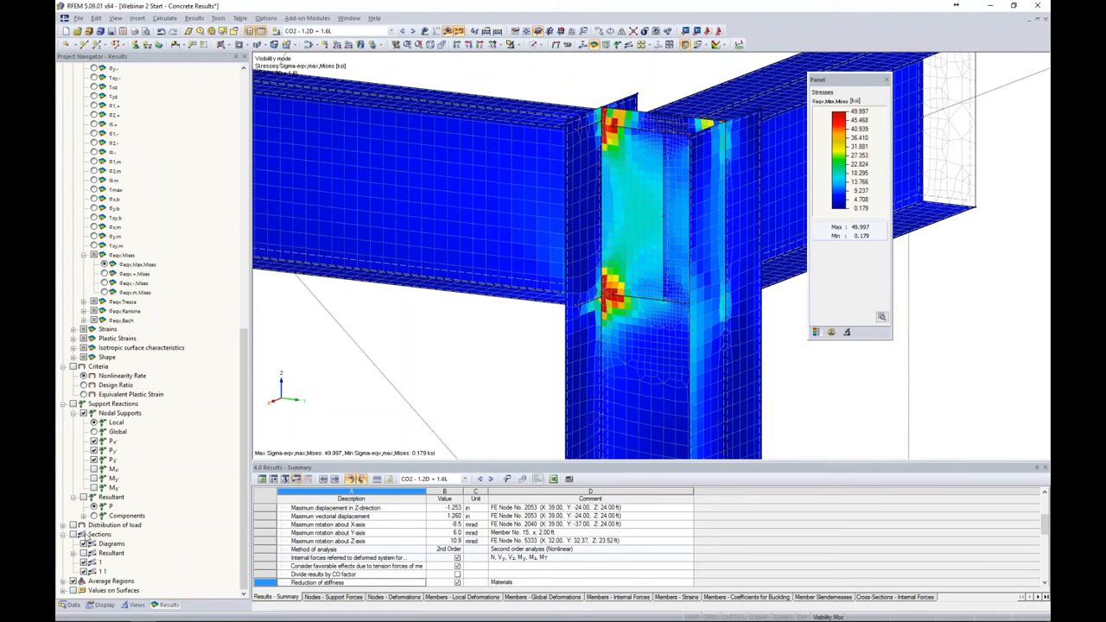
left_click(75, 369)
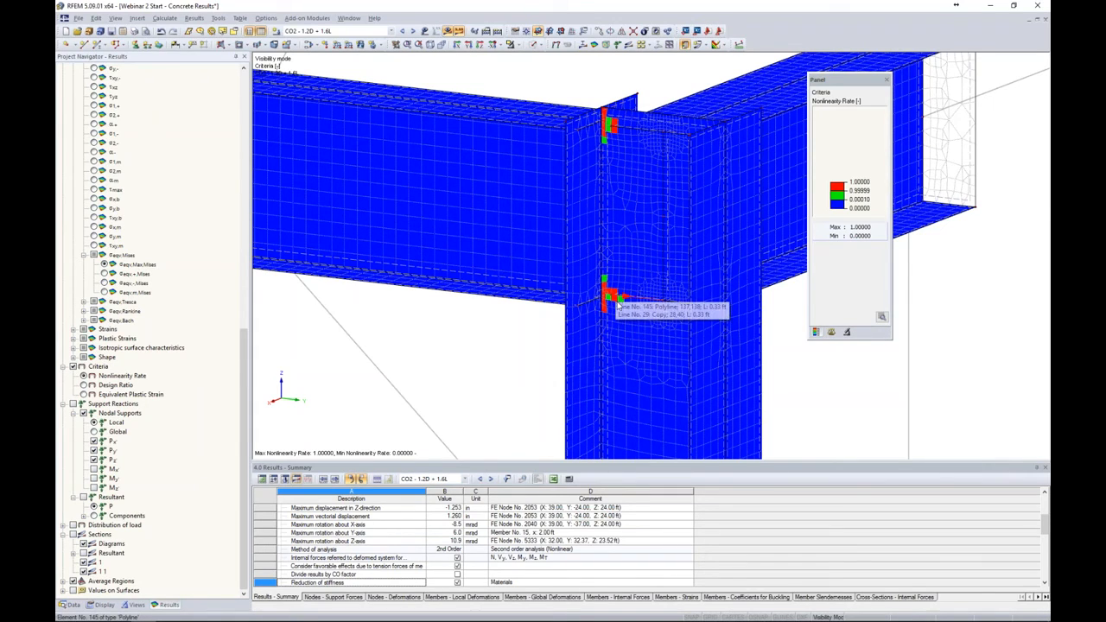
left_click(73, 367)
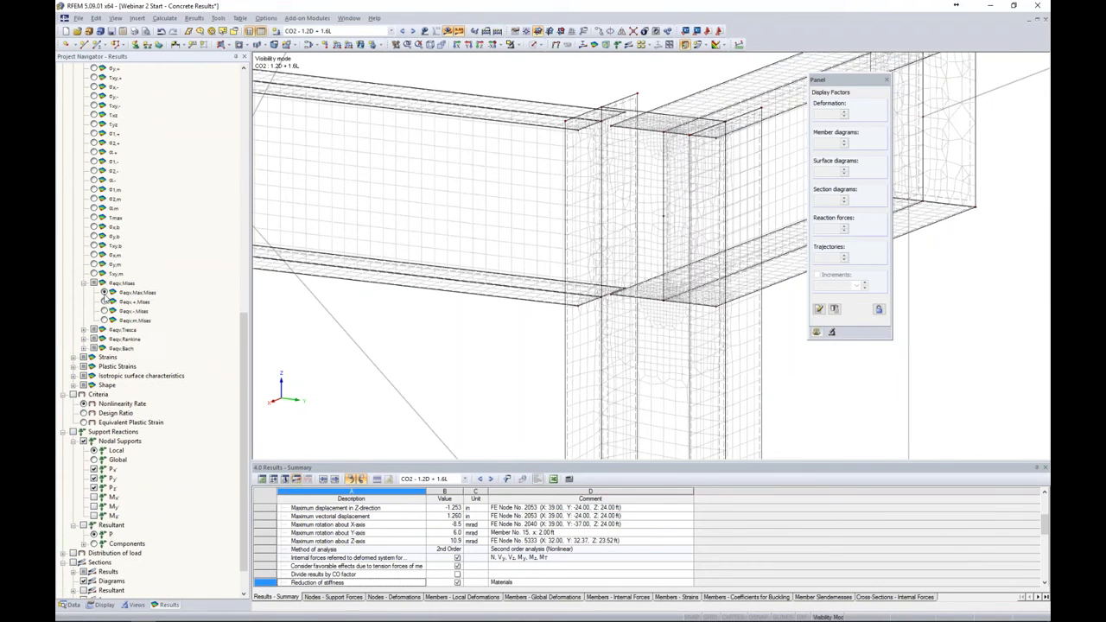
left_click(105, 293)
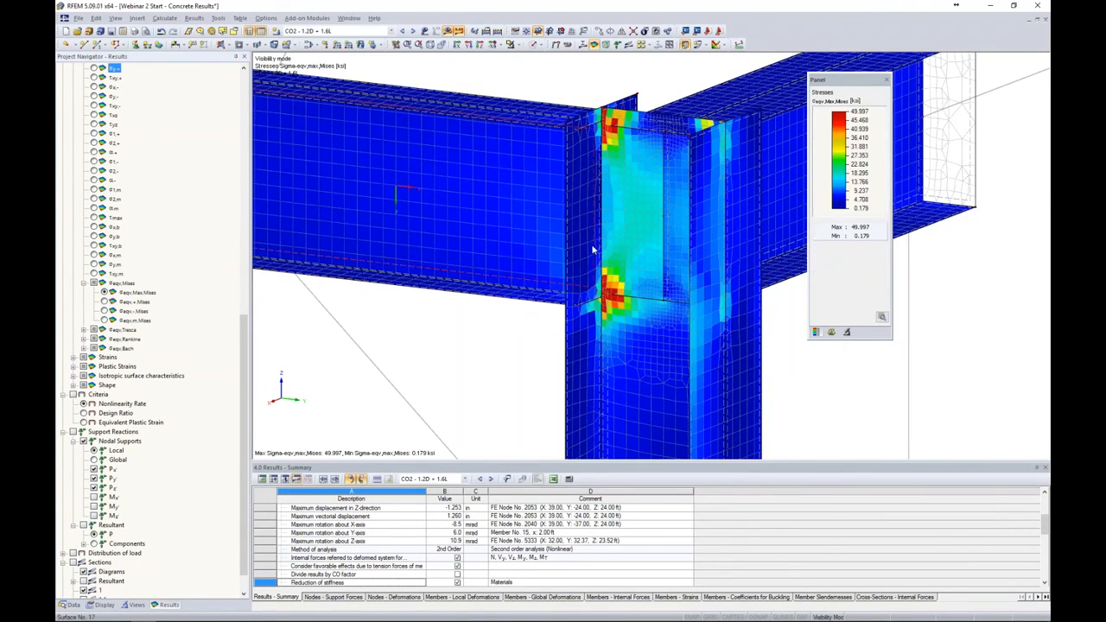
Step: Print the current graphic of the frame corner's von Mises stresses to a 3D PDF
scroll(594, 250, "down", 3)
scroll(594, 251, "down", 3)
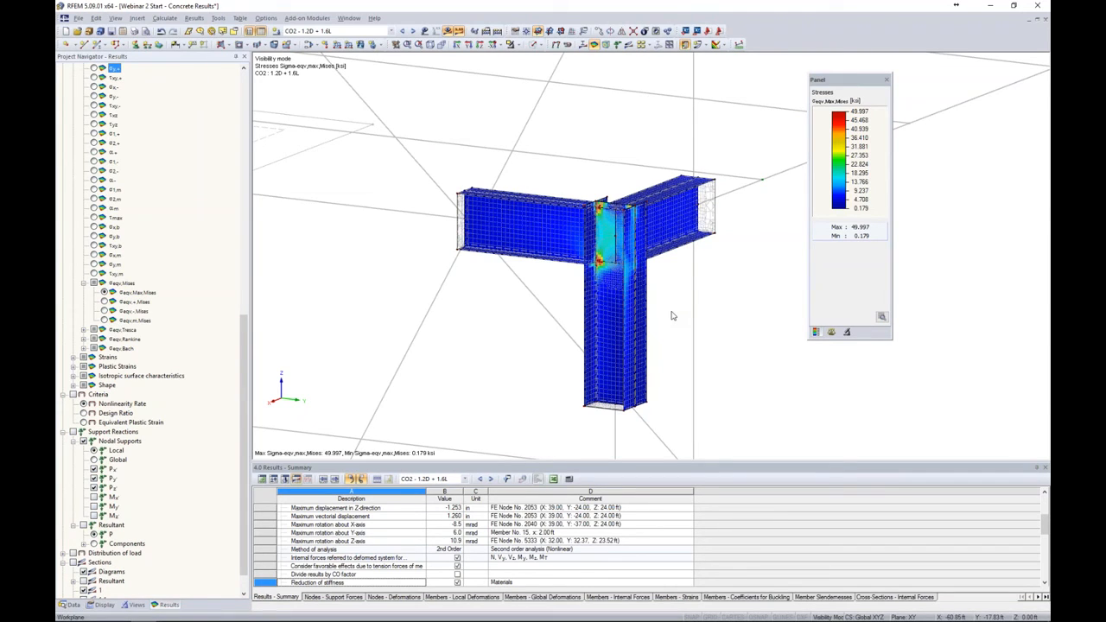
middle_click_drag(667, 295, 638, 238)
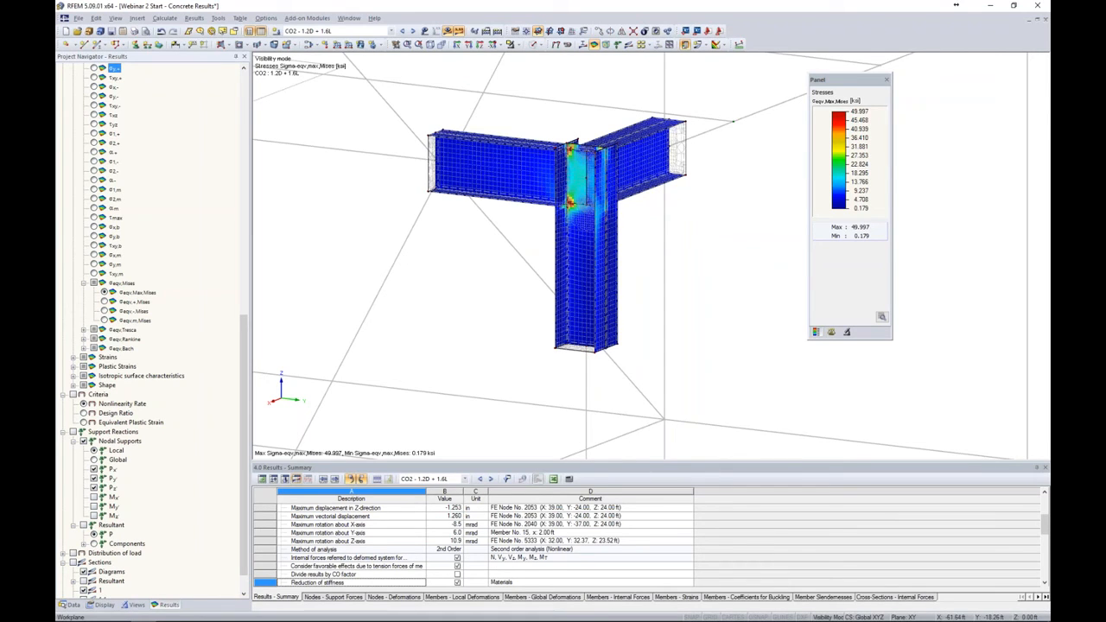
scroll(640, 245, "down", 5)
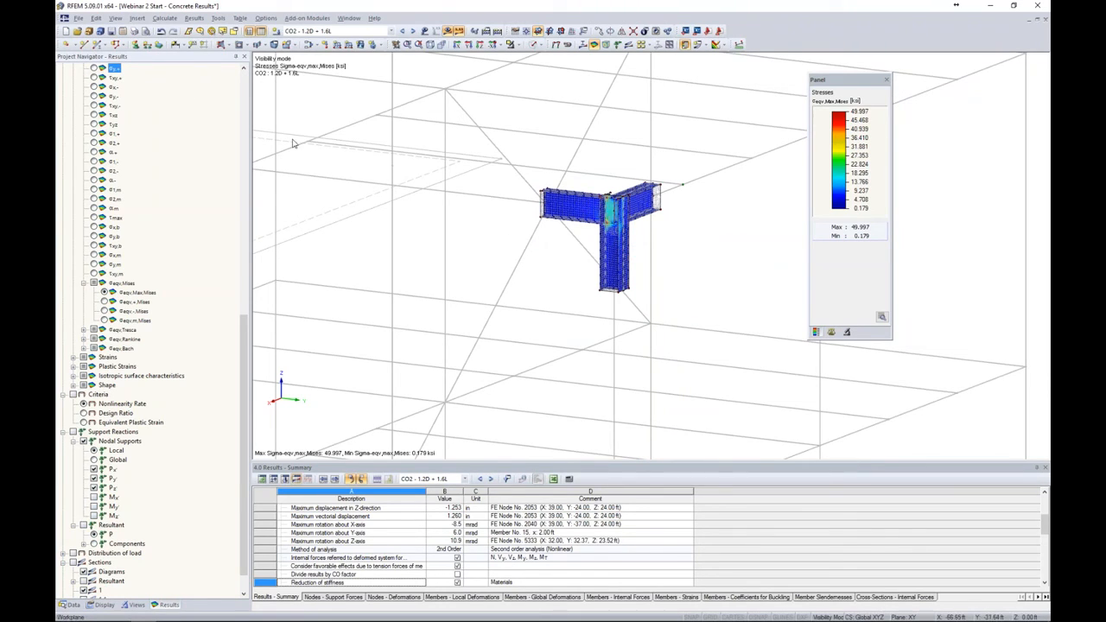
left_click(77, 18)
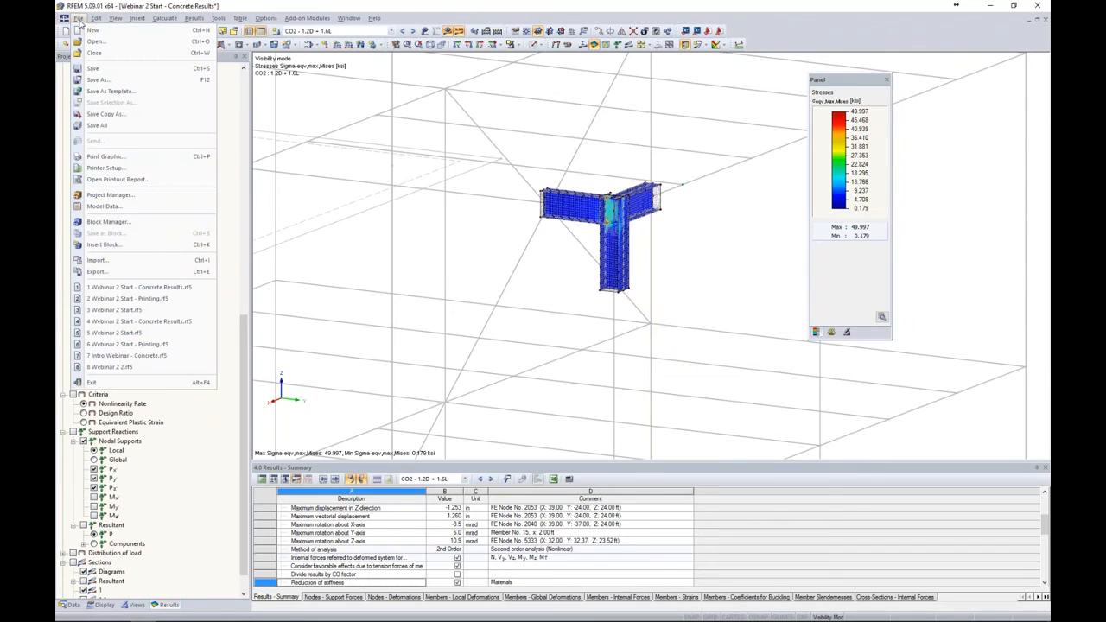
left_click(299, 106)
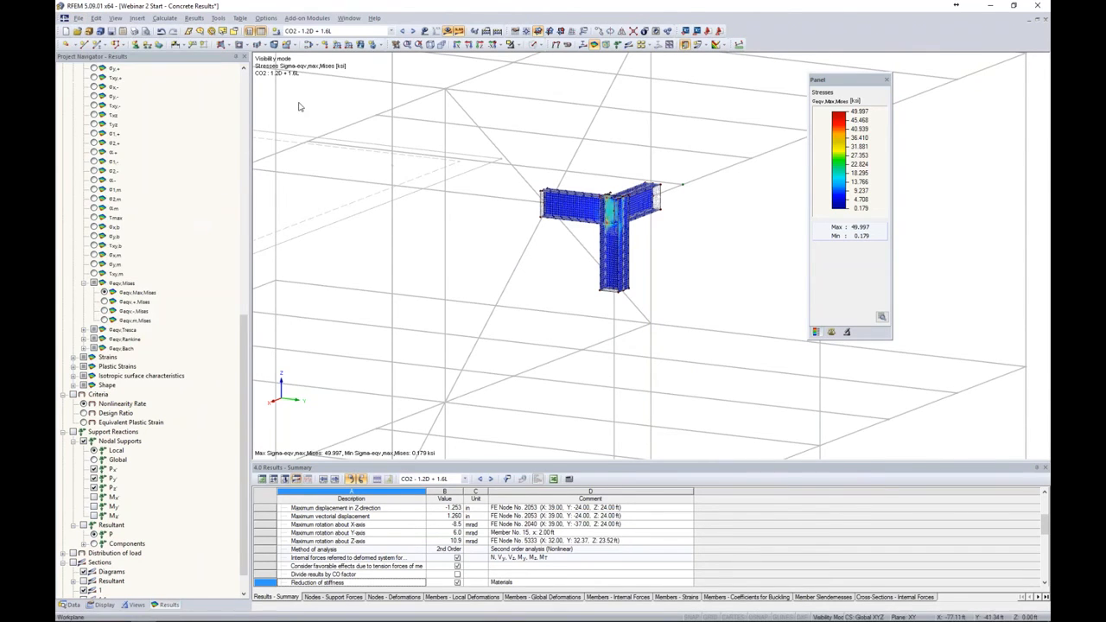
left_click(134, 32)
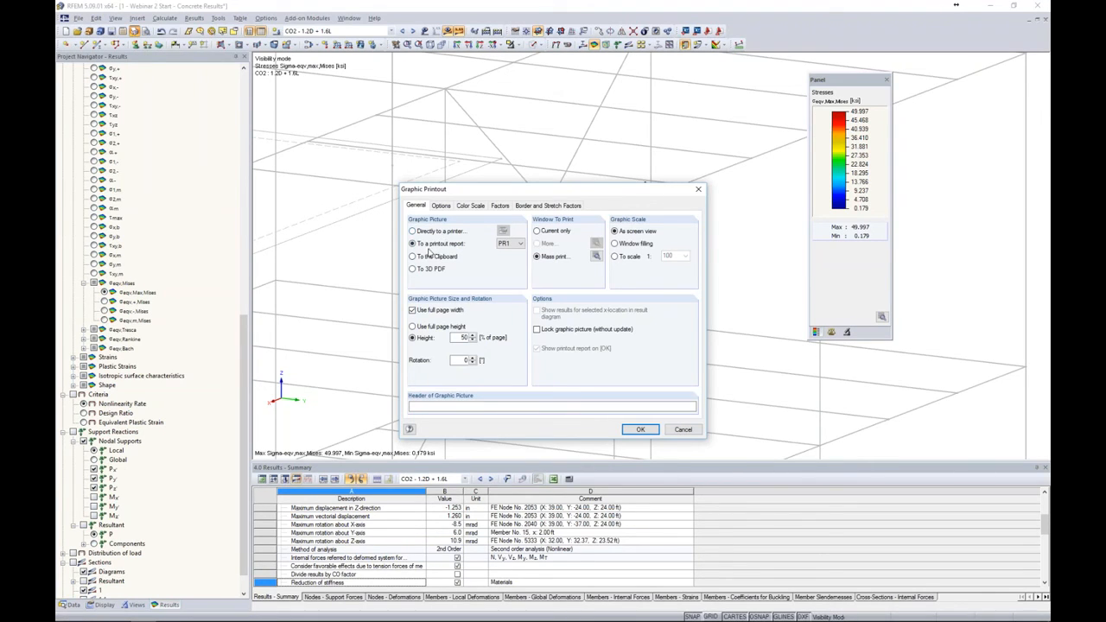
left_click(414, 270)
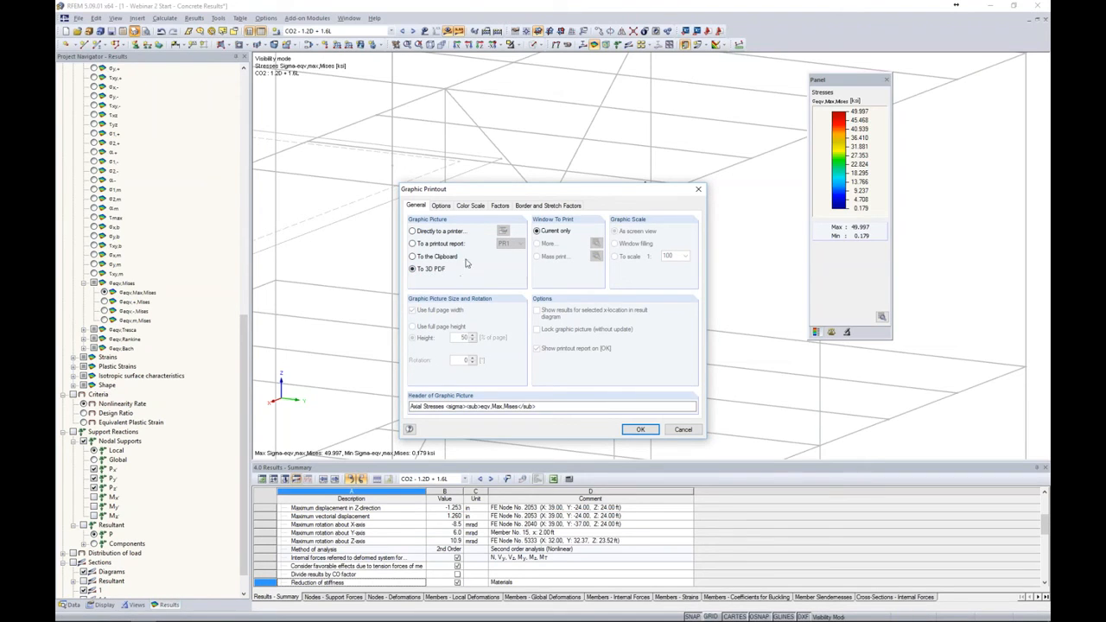
left_click(641, 430)
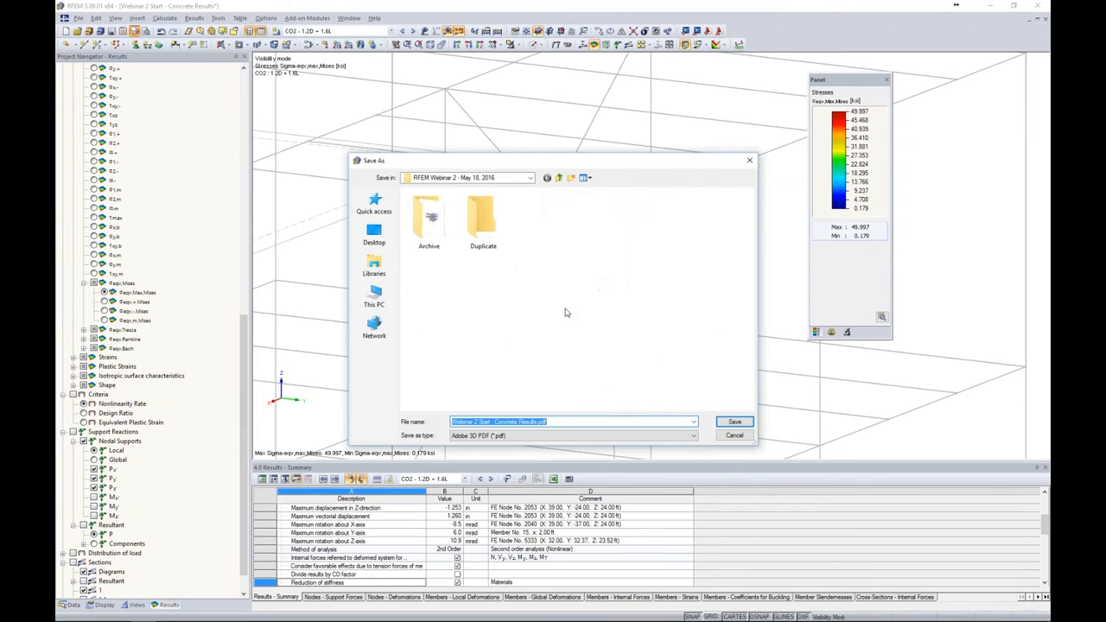
Step: Save the 3D PDF as Webinar 2 Start - Concrete Results.pdf in the desktop's Customer Models folder, replacing the existing file
left_click(374, 233)
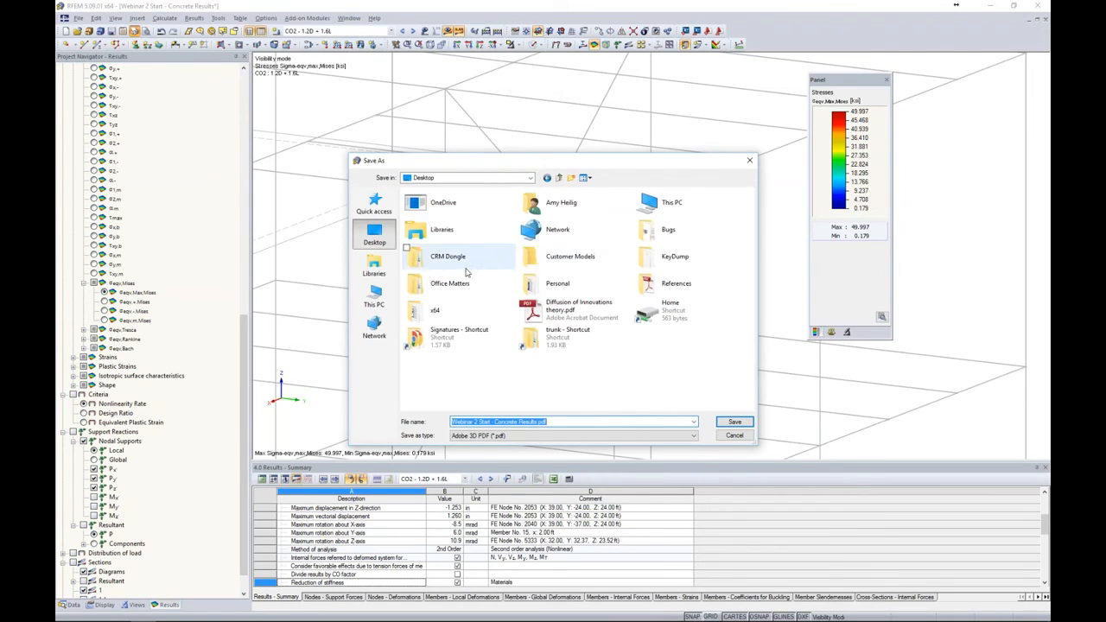
double_click(569, 254)
left_click(734, 422)
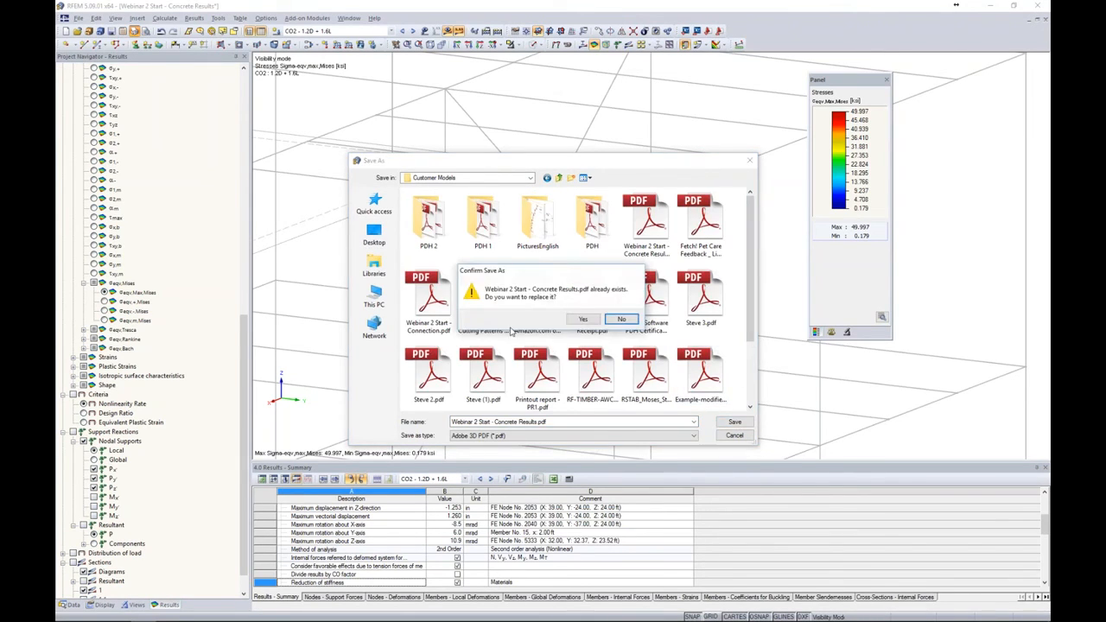
left_click(578, 319)
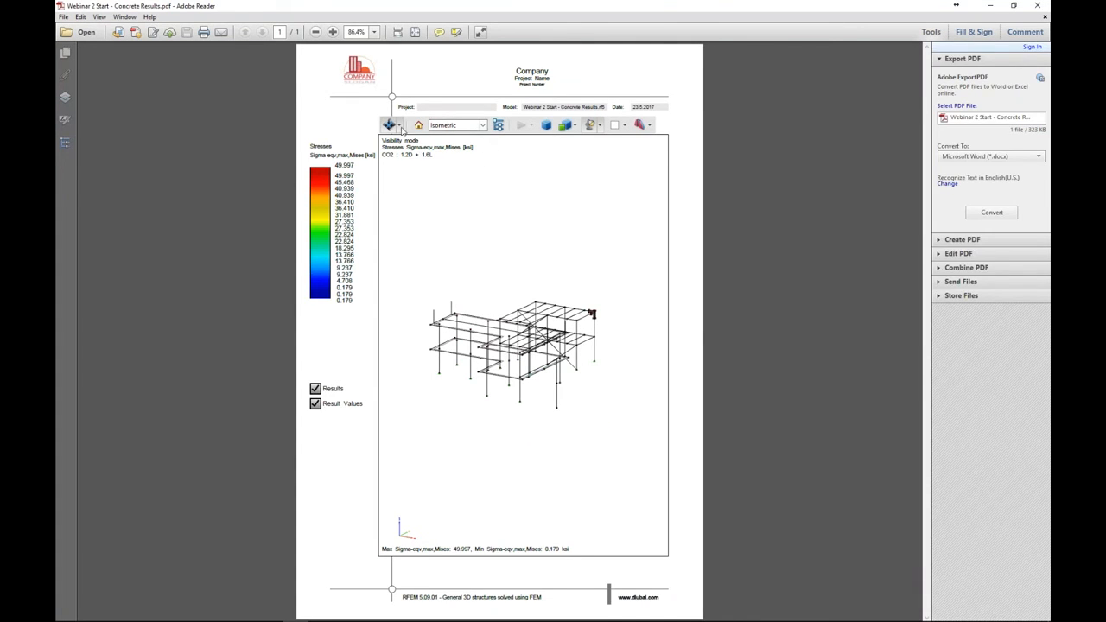
Step: In Adobe Reader, spin the exported 3D model to view the structure from another side
left_click(400, 128)
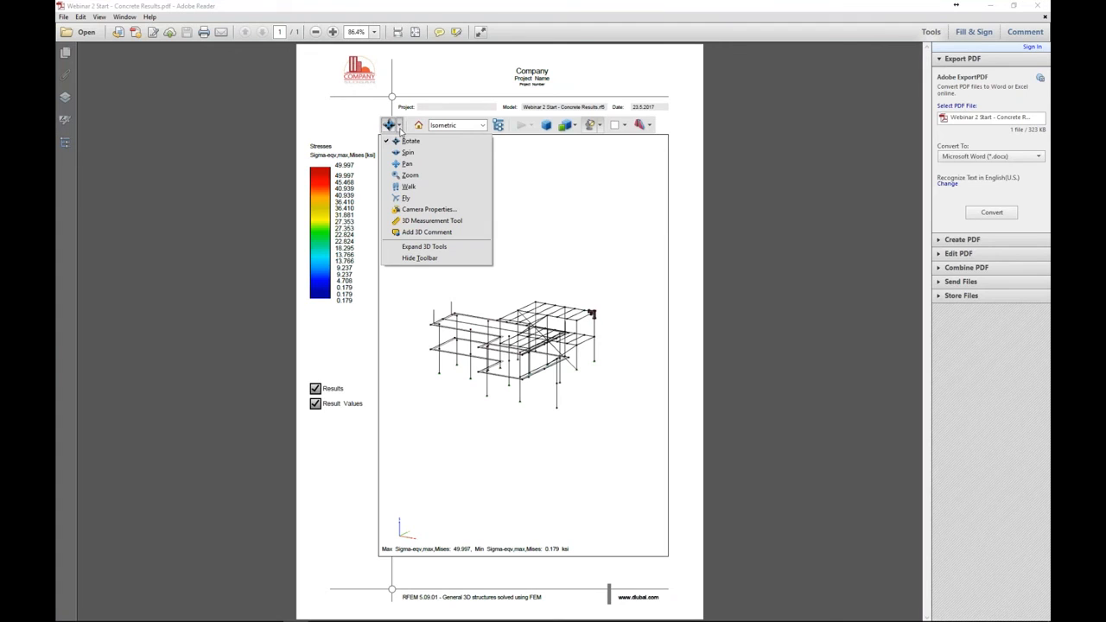
left_click(408, 152)
left_click_drag(611, 356, 544, 356)
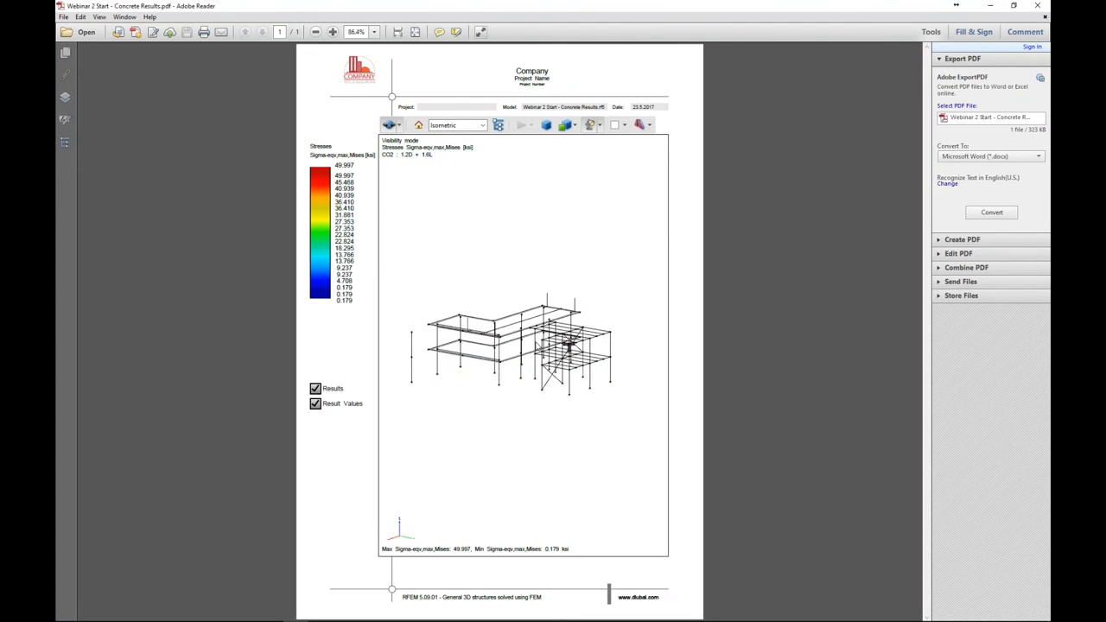
Step: Zoom in on the frame corner in the 3D PDF to inspect the stresses at the beam-column connection
left_click(396, 125)
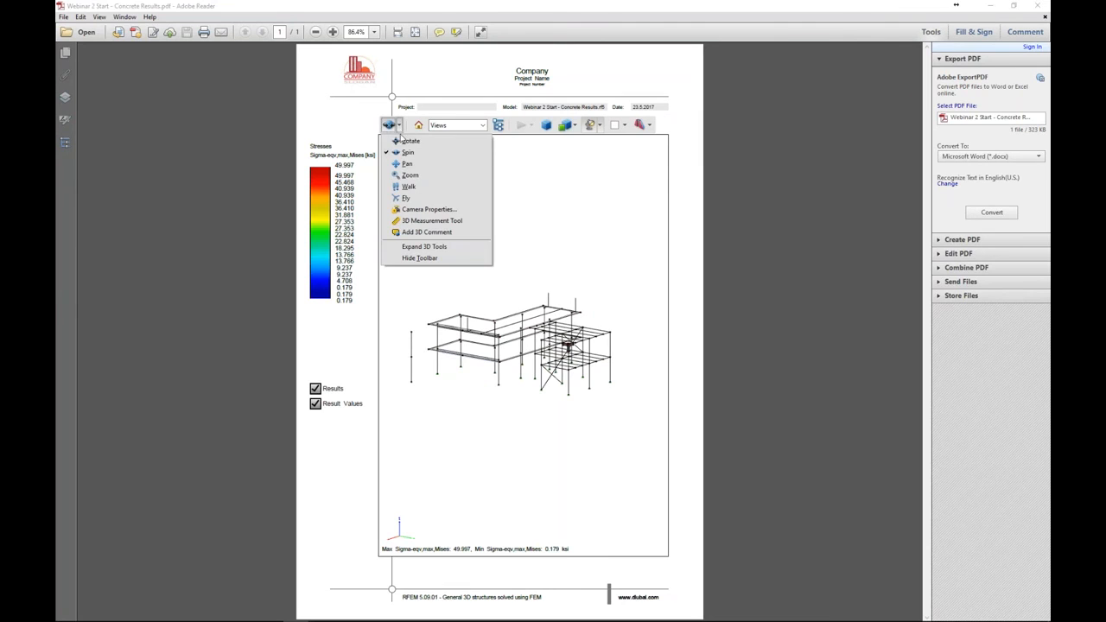
left_click(409, 175)
scroll(576, 354, "up", 5)
scroll(541, 300, "up", 10)
scroll(541, 299, "up", 8)
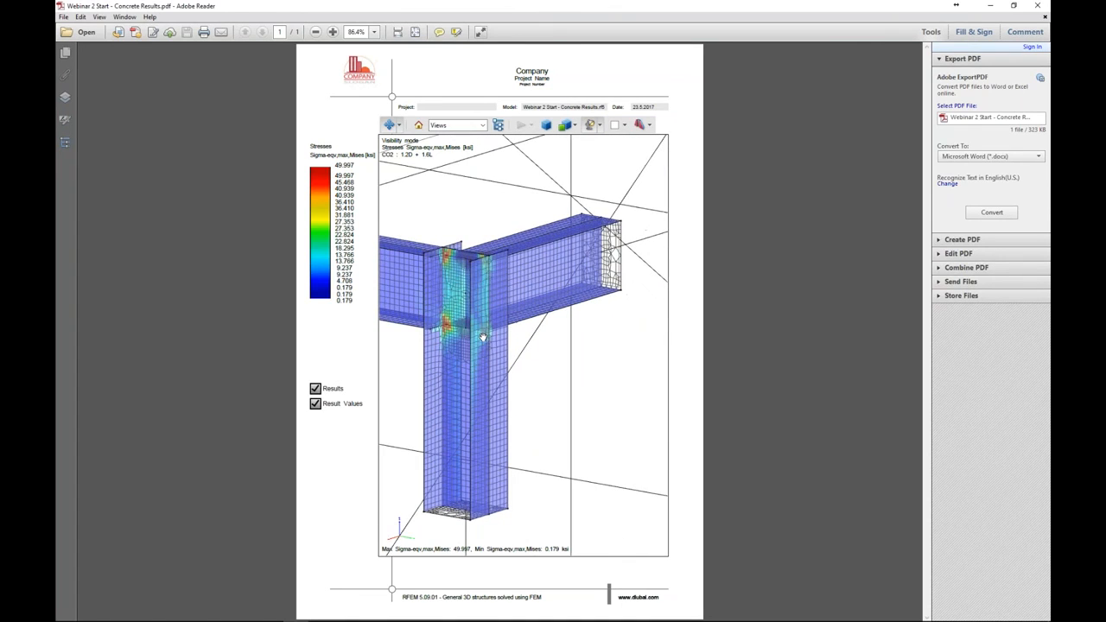
left_click_drag(523, 340, 524, 242)
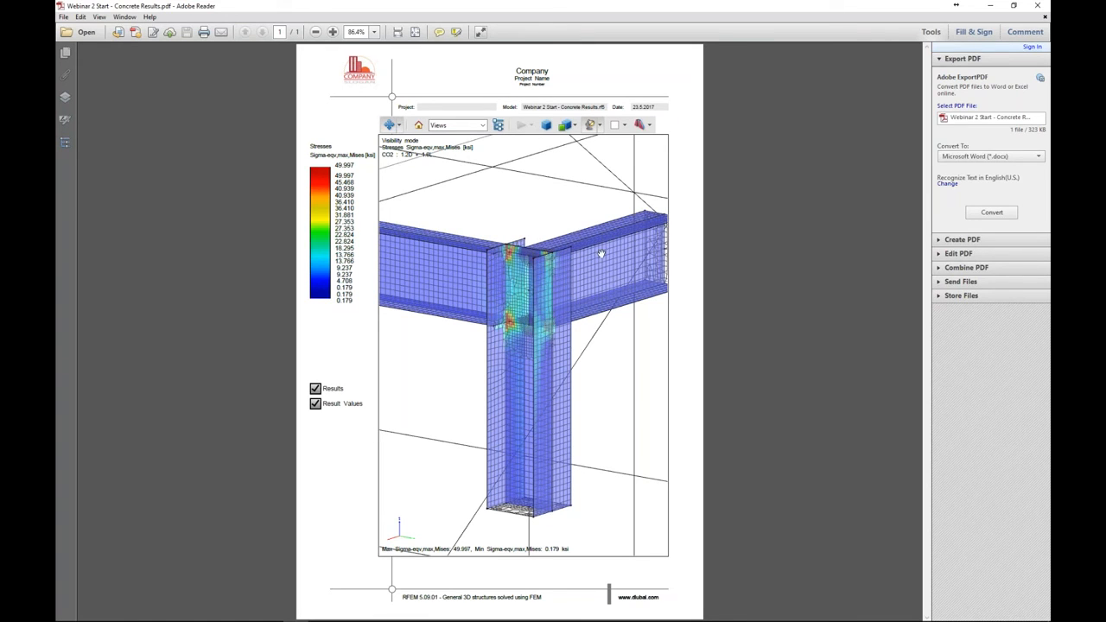
Step: Close the 3D PDF in Adobe Reader and switch to the Webinar 2 Start - Printing model in RFEM
left_click(1038, 7)
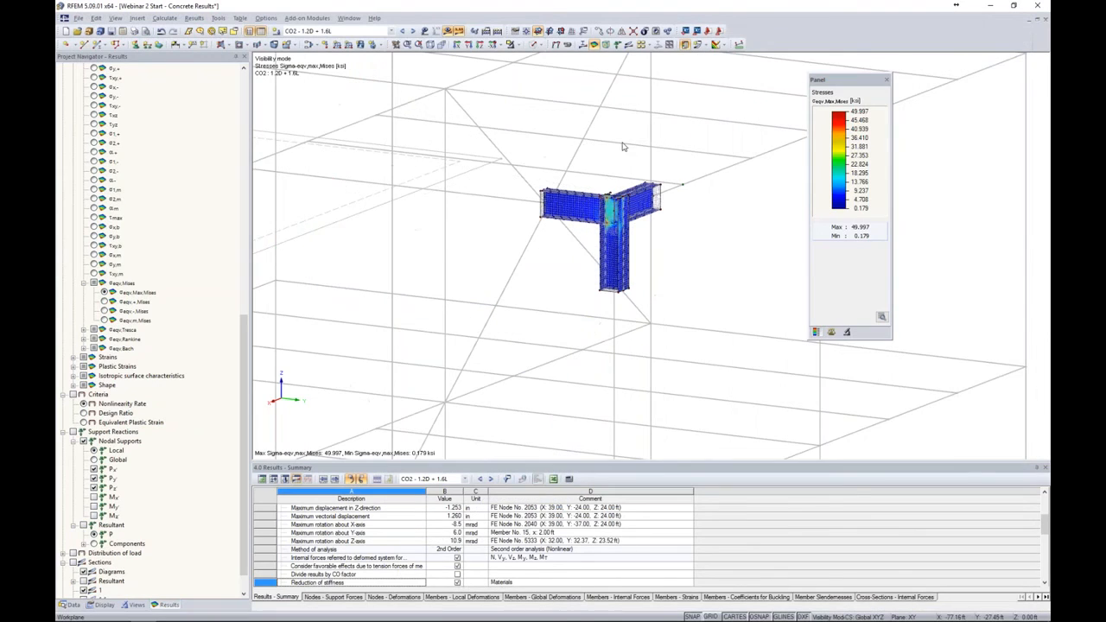
middle_click_drag(673, 242, 704, 222, "ctrl")
mouse_move(704, 222)
left_mouse_down()
mouse_move(673, 214)
mouse_move(683, 223)
left_mouse_up()
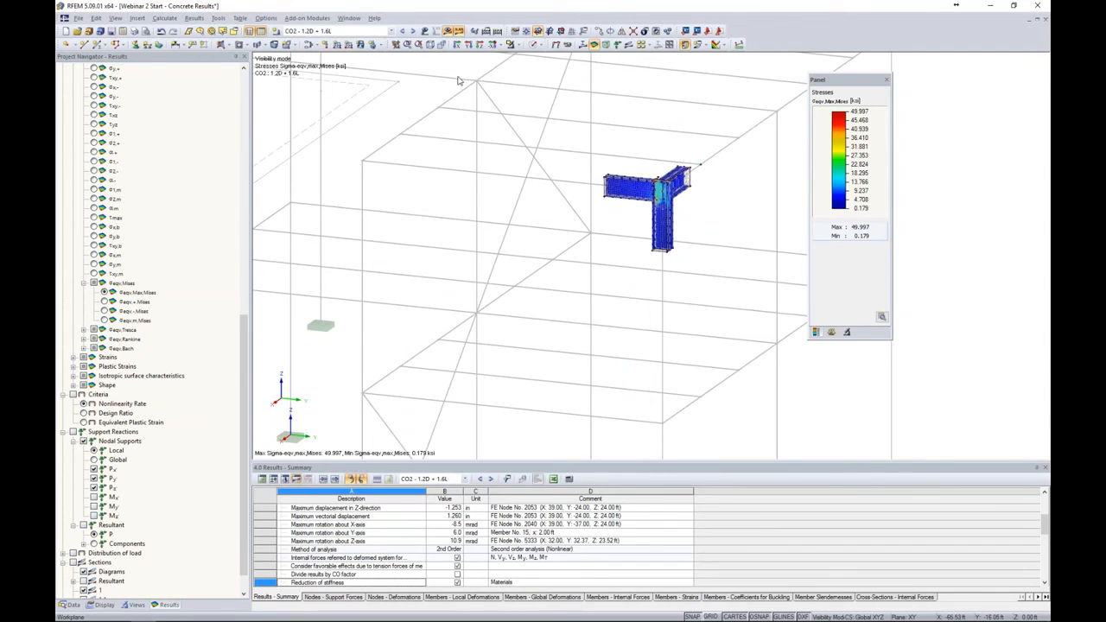
left_click(350, 19)
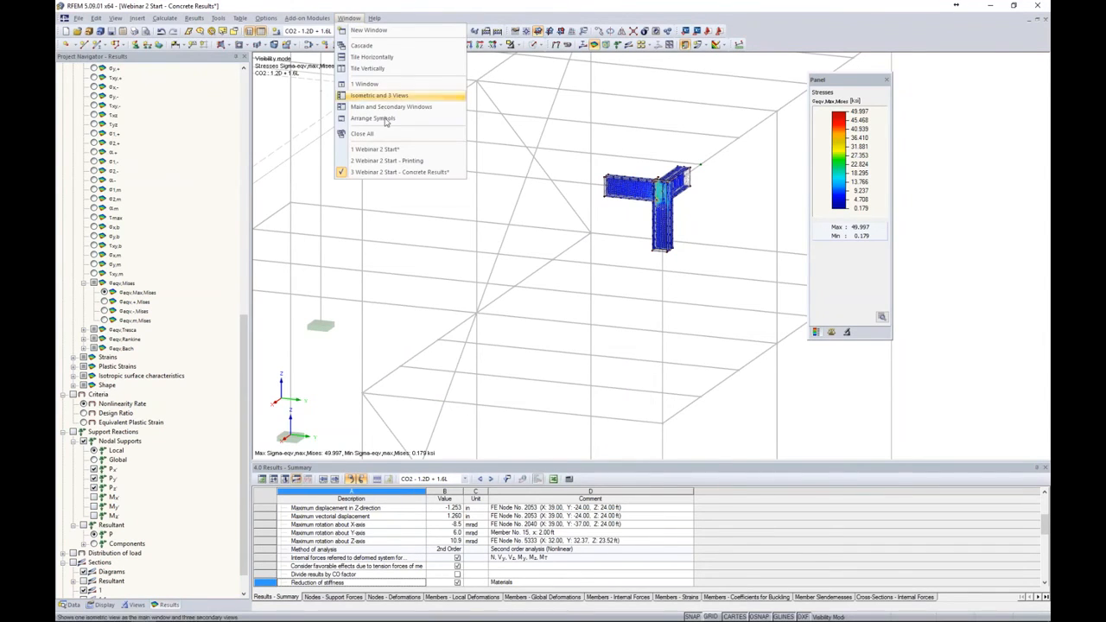
left_click(380, 151)
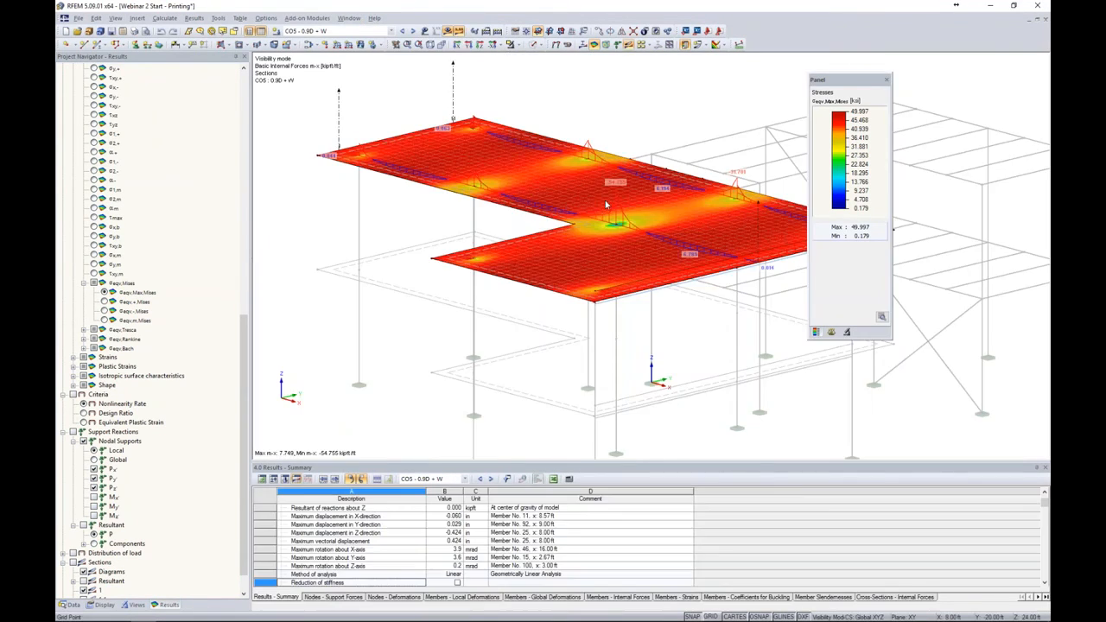
middle_click_drag(524, 172, 465, 154)
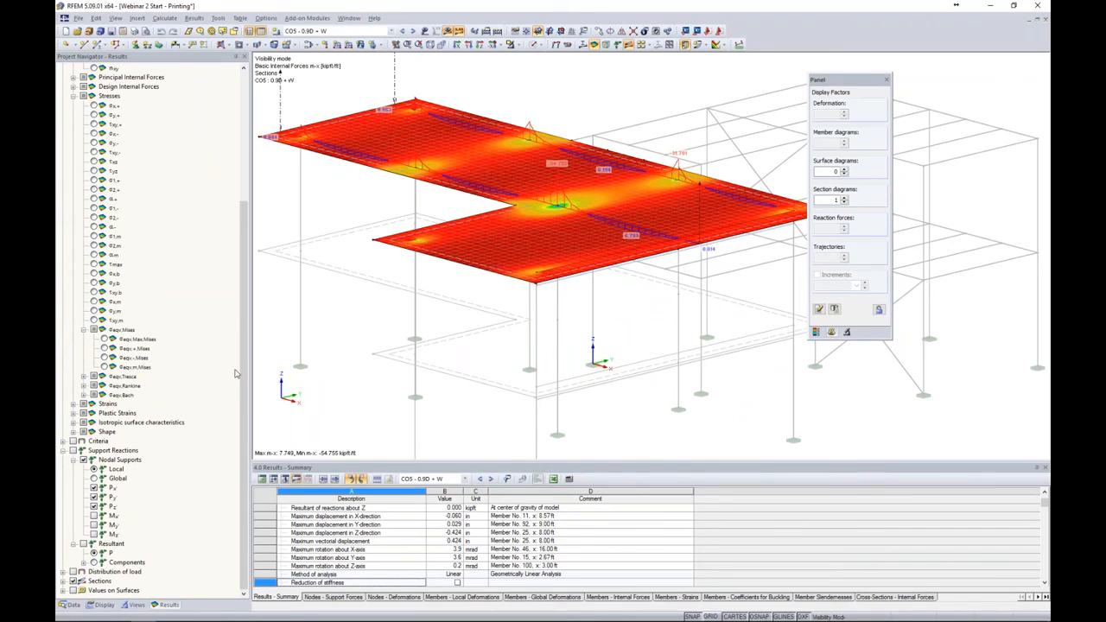
Step: Show the colour scale for the slab's m-x internal forces and step through load combinations up to CO8 - D + 0.6W
scroll(148, 237, "up", 6)
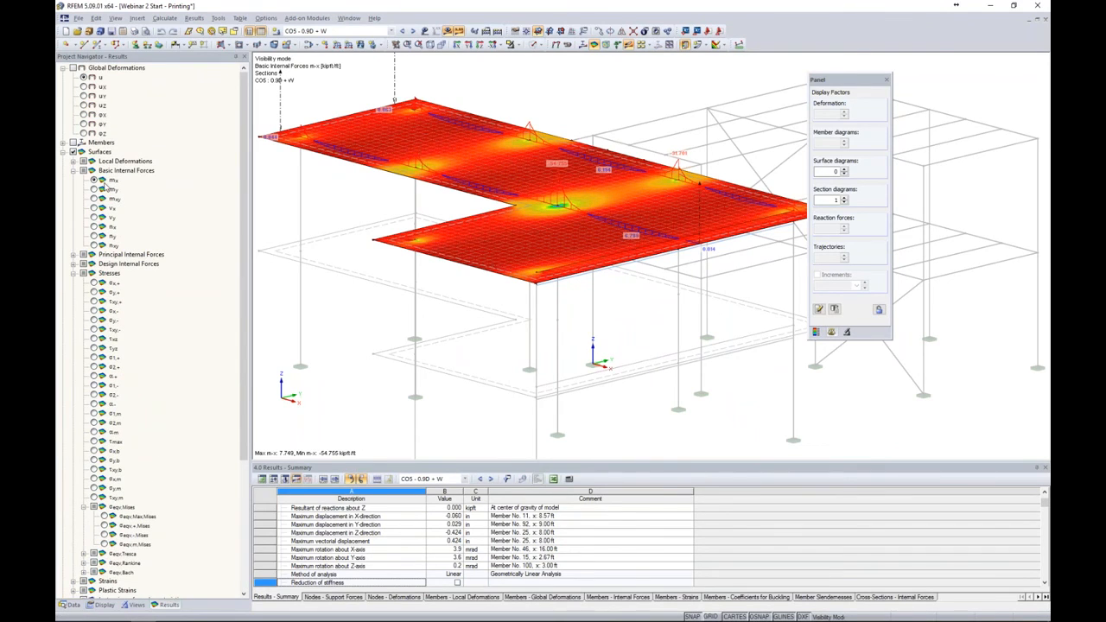
left_click(815, 332)
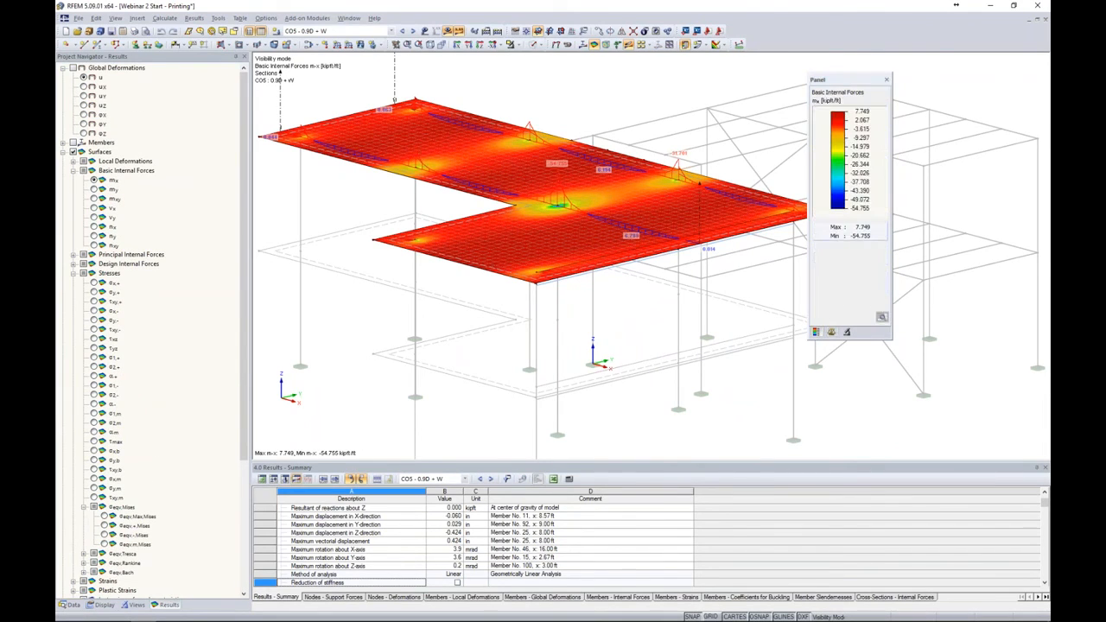
left_click_drag(846, 84, 869, 79)
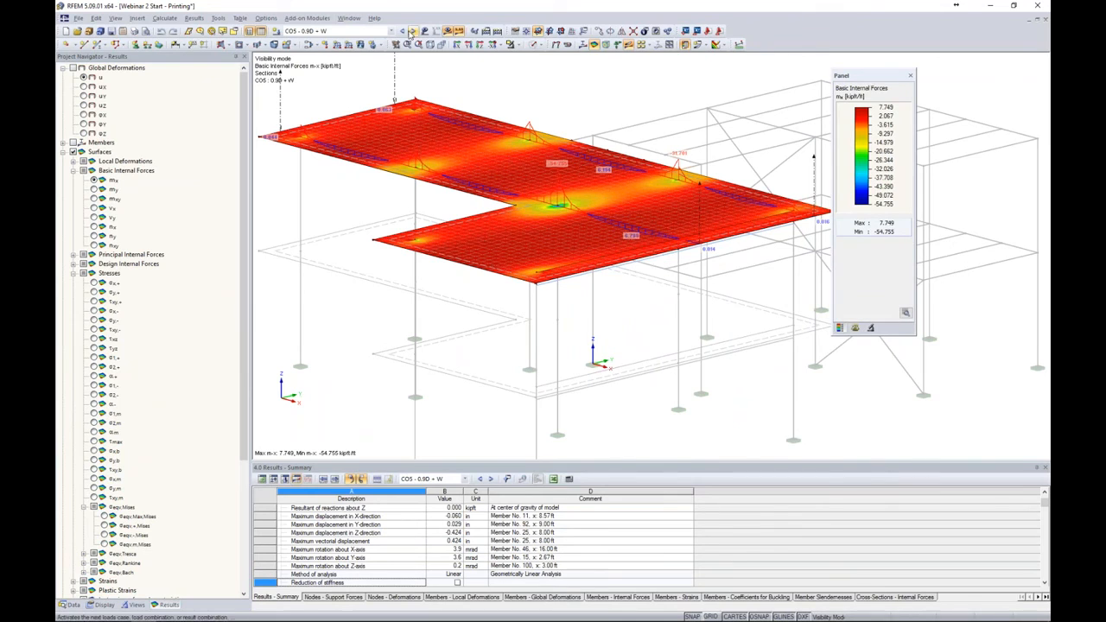
left_click(413, 32)
left_click(413, 31)
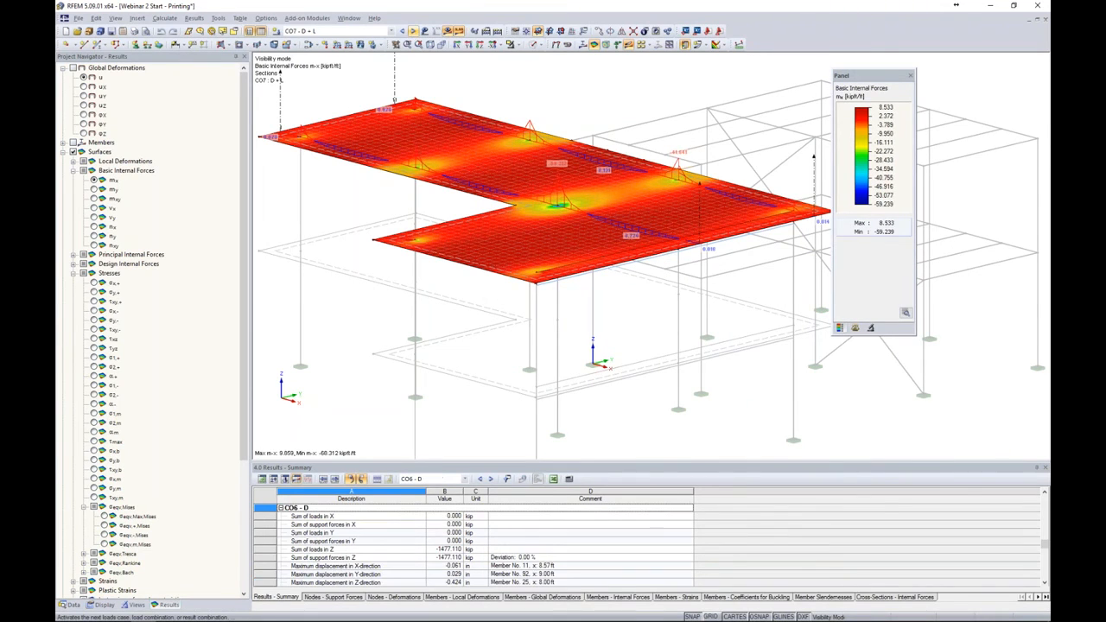
middle_click_drag(659, 133, 667, 140)
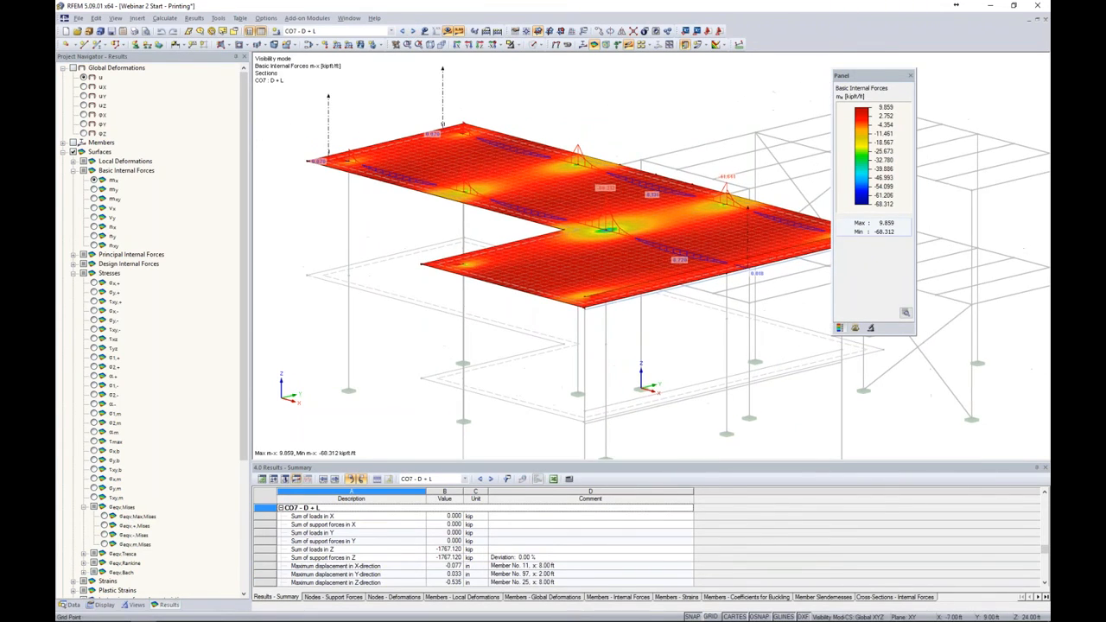
left_click_drag(857, 77, 910, 79)
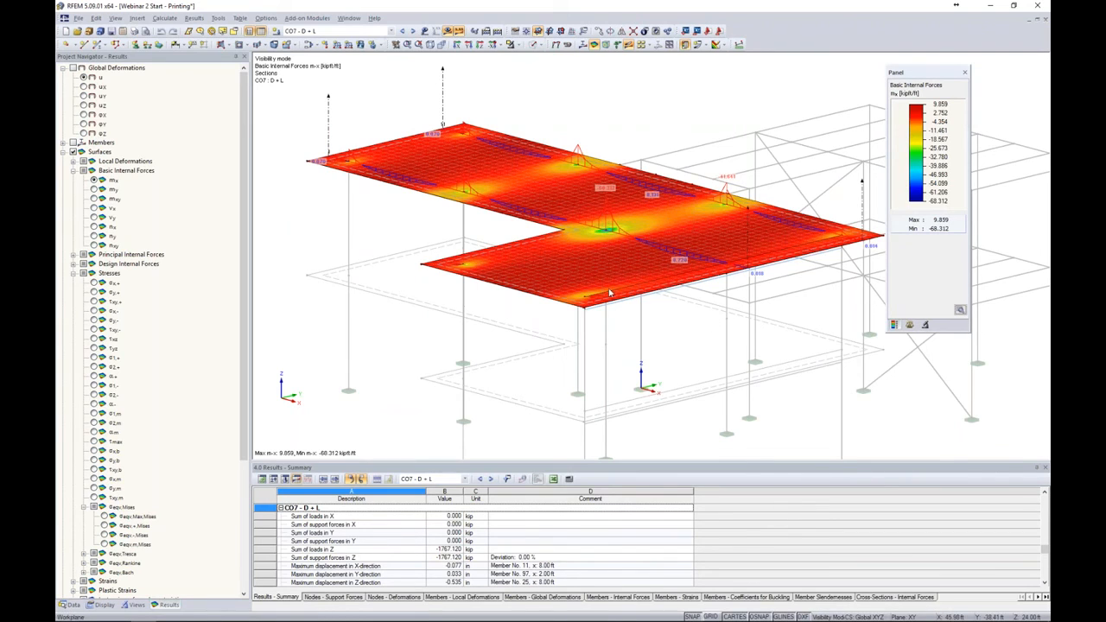
left_click(413, 31)
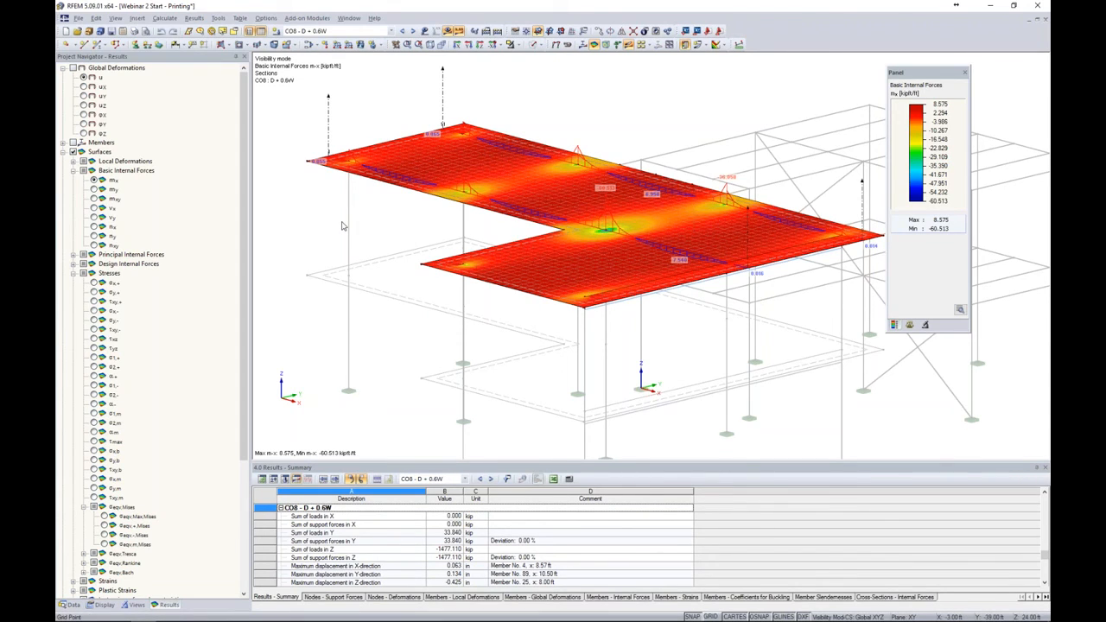
Step: Set up a graphic printout to a printout report using mass print, and open the mass print settings
left_click(134, 31)
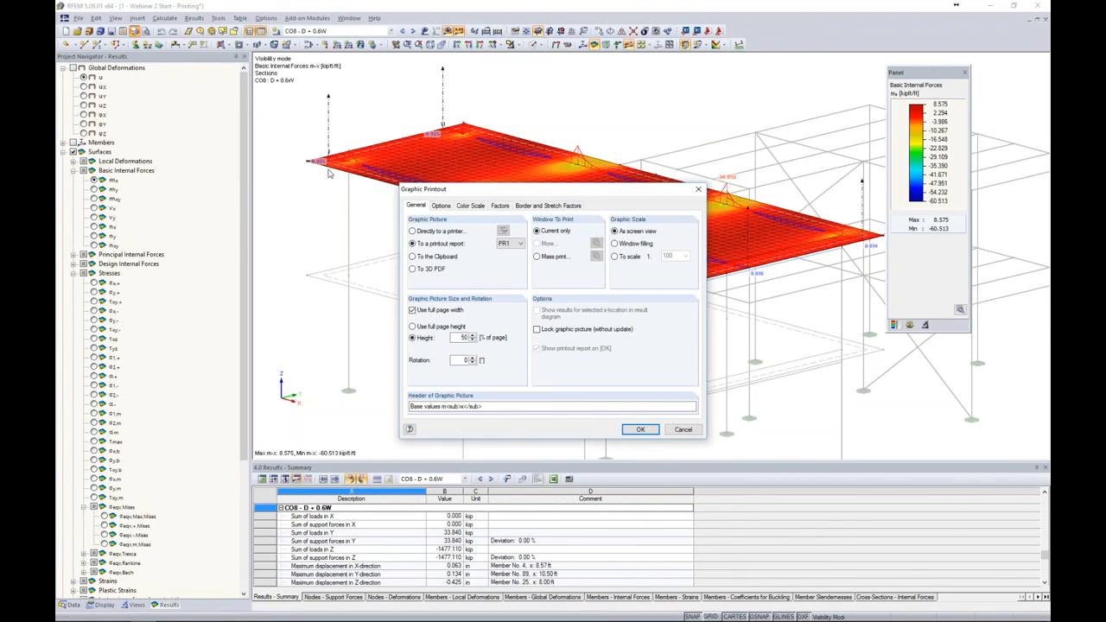
left_click(537, 258)
double_click(463, 337)
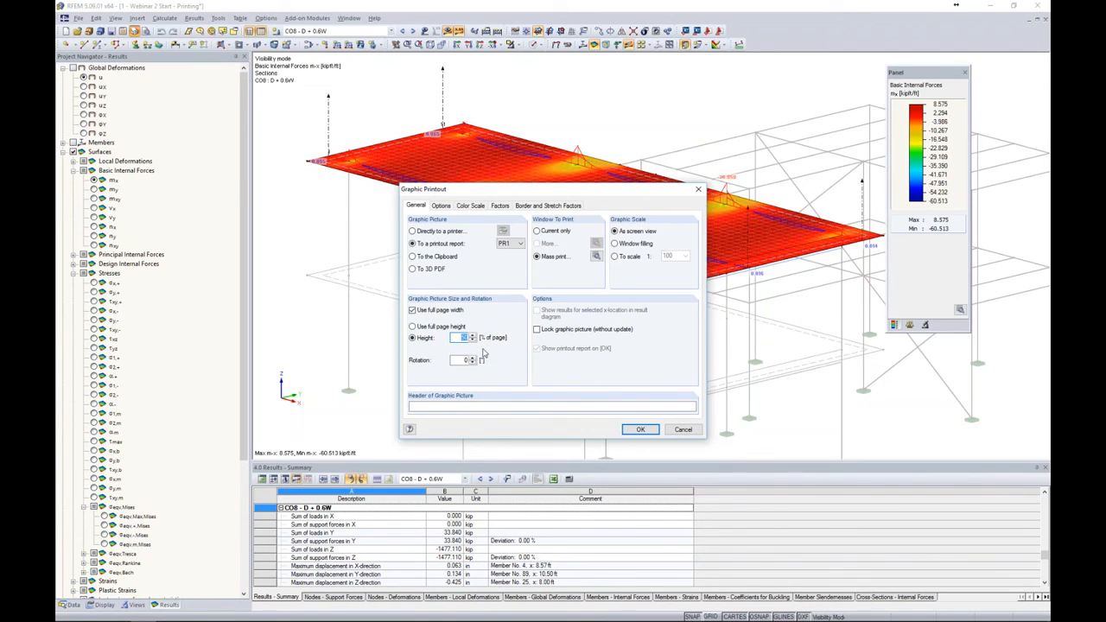
left_click(595, 256)
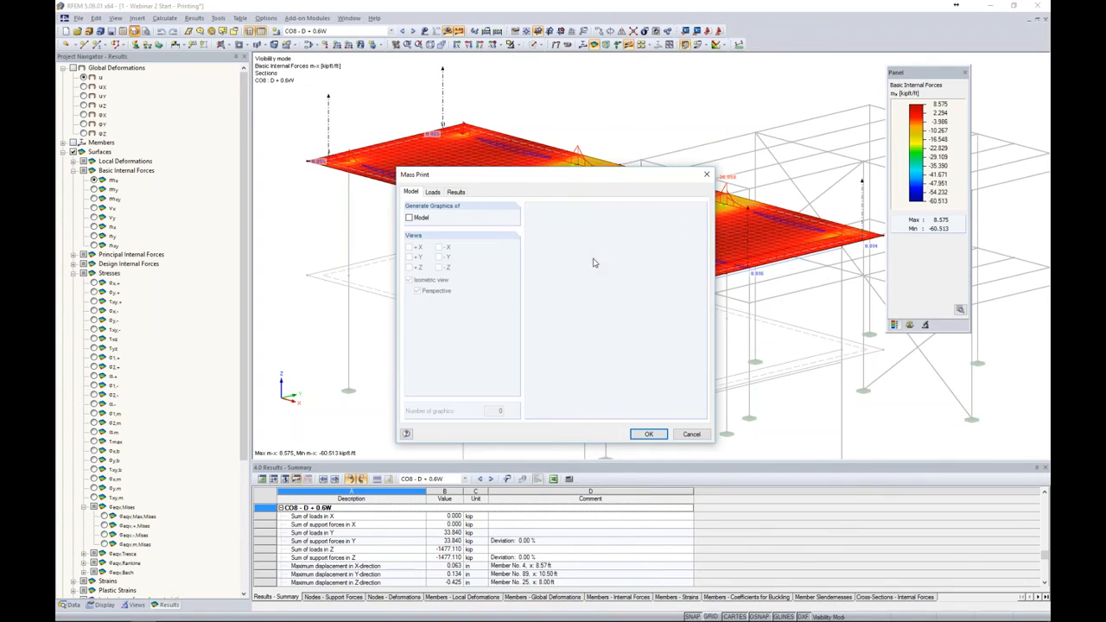
Step: Generate mass print graphics of the surfaces' m-x results for all load cases and combinations in the current view
left_click(431, 194)
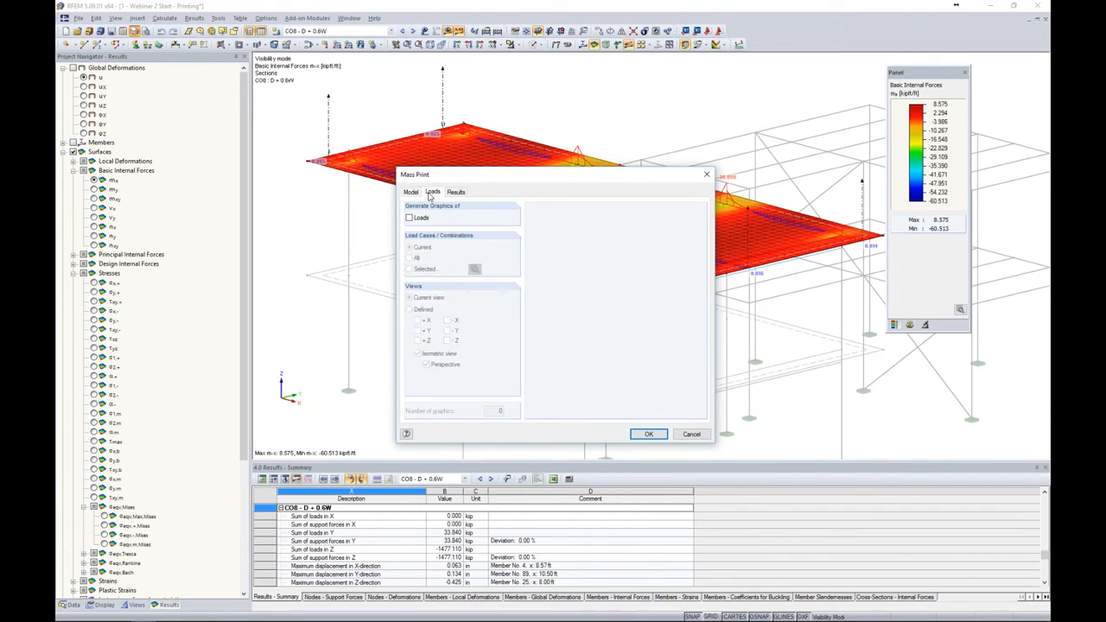
left_click(454, 195)
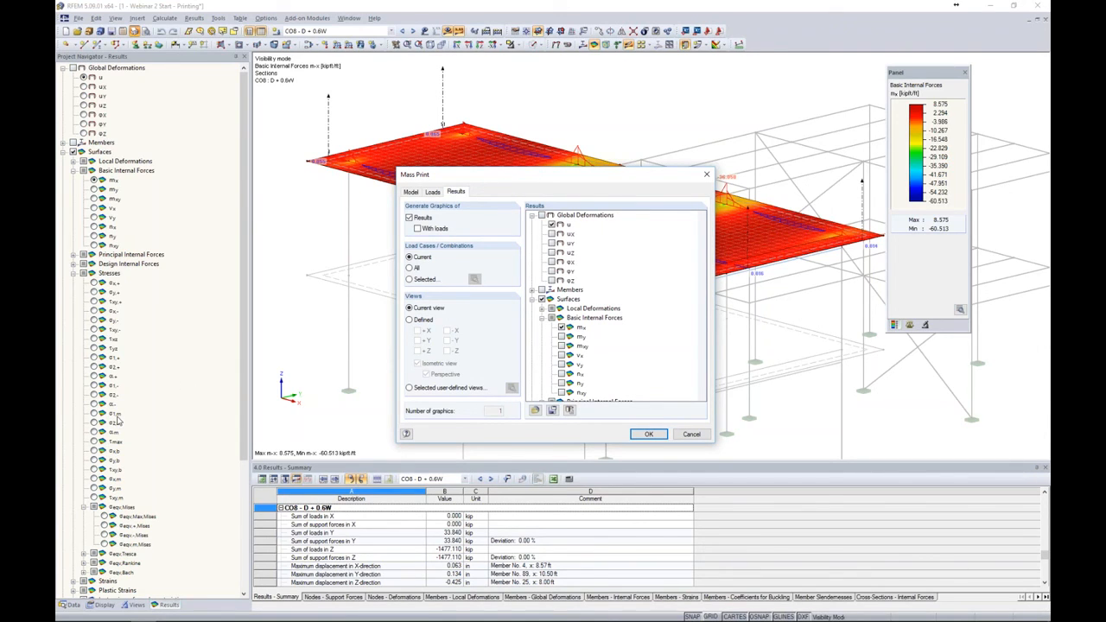
left_click(562, 327)
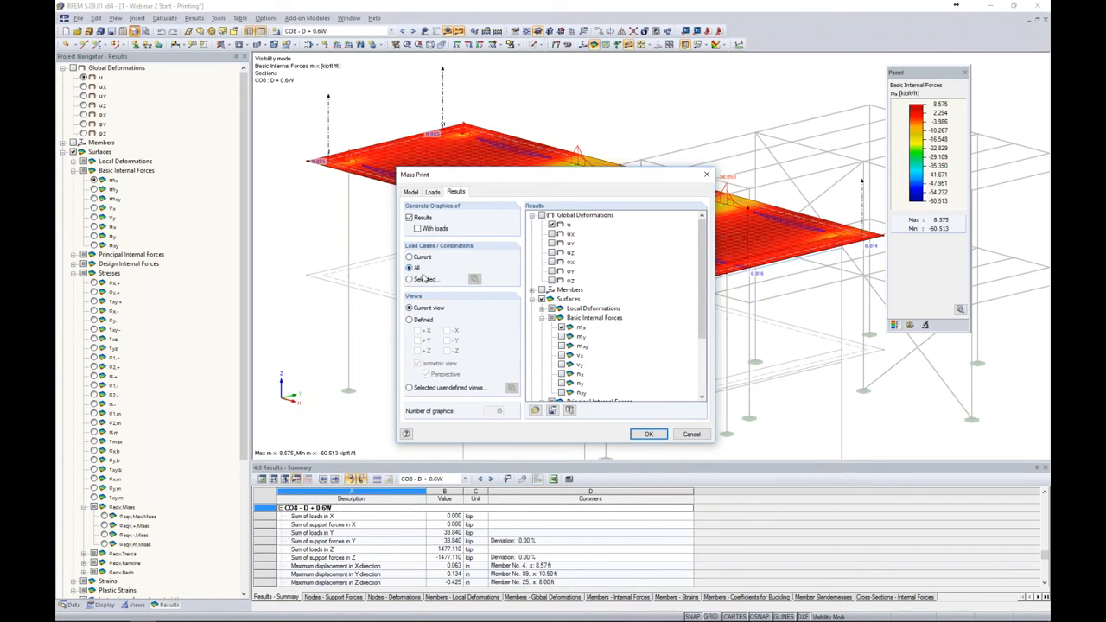
left_click(652, 436)
left_click(644, 432)
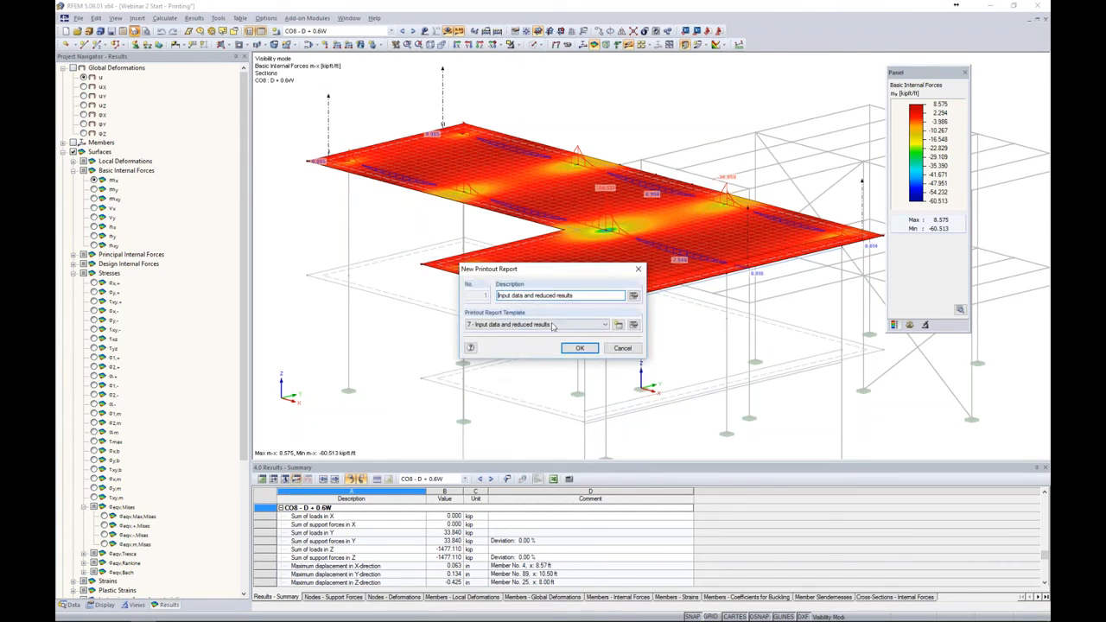
Step: Create the new printout report from template 7 - Input data and reduced results
left_click(550, 326)
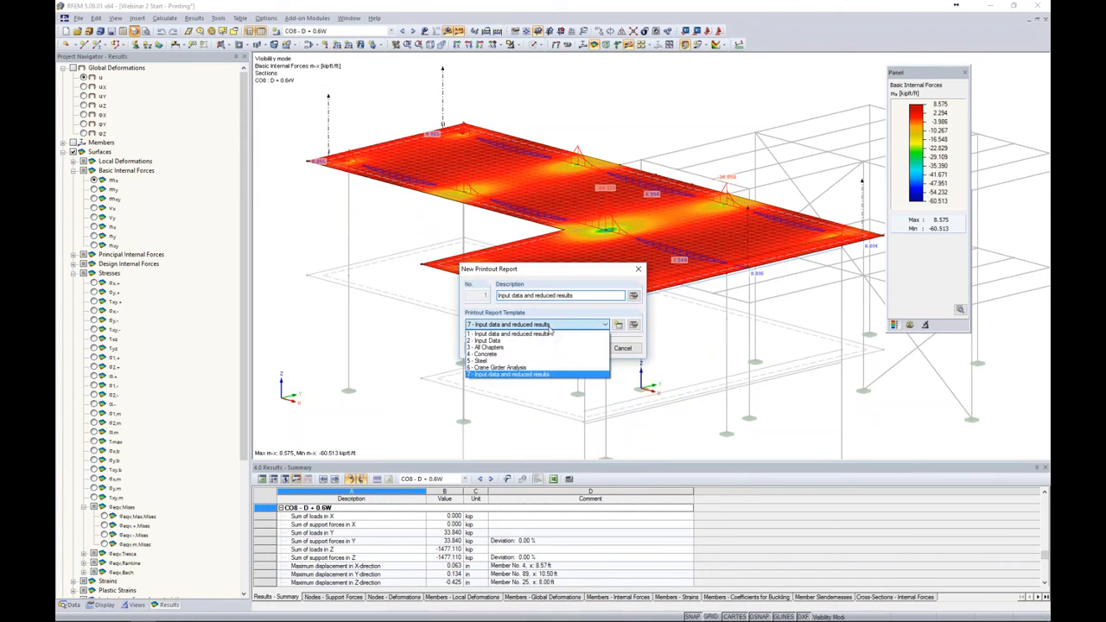
left_click(539, 378)
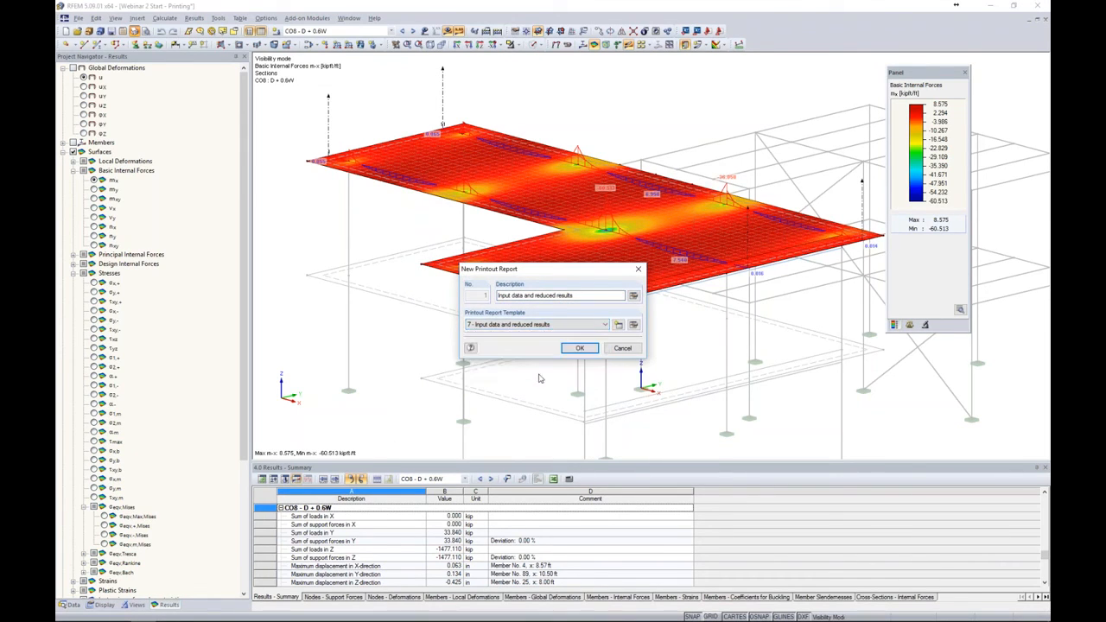
left_click(580, 349)
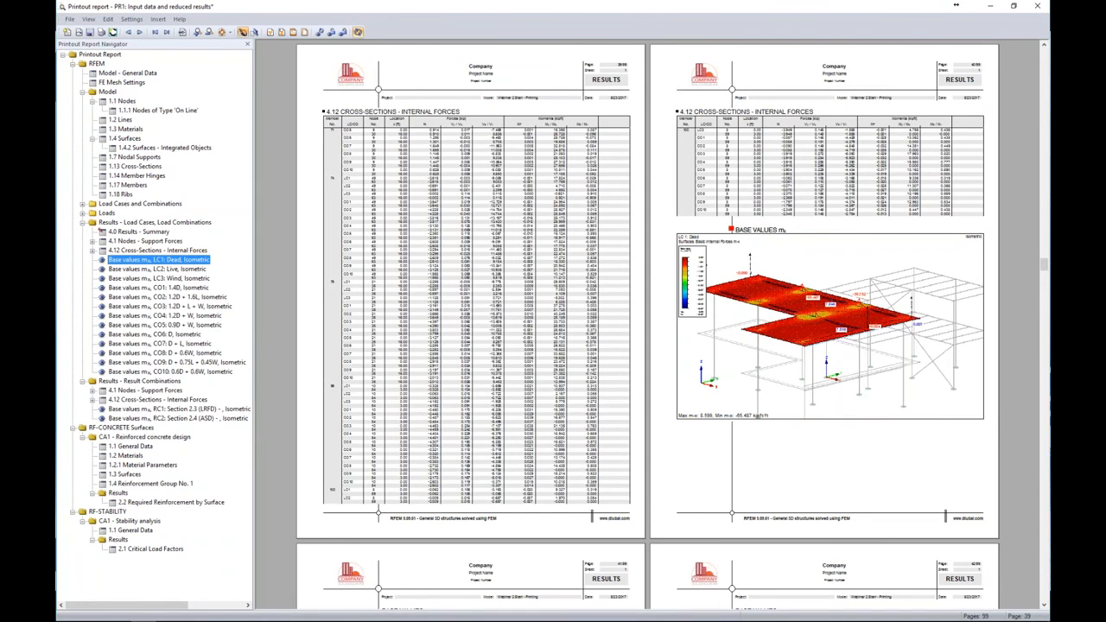
Step: Review the base values m-x graphics in the report, from LC1 Dead through CO2 1.2D + 1.6L
scroll(577, 343, "up", 3, "ctrl")
scroll(316, 306, "down", 5)
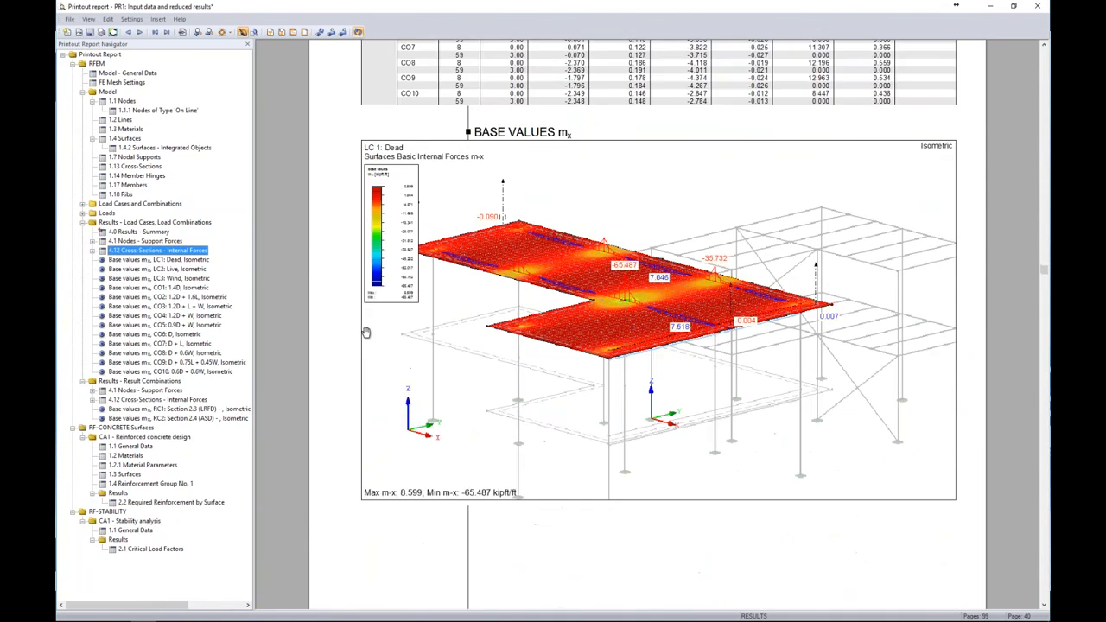
scroll(367, 333, "down", 1)
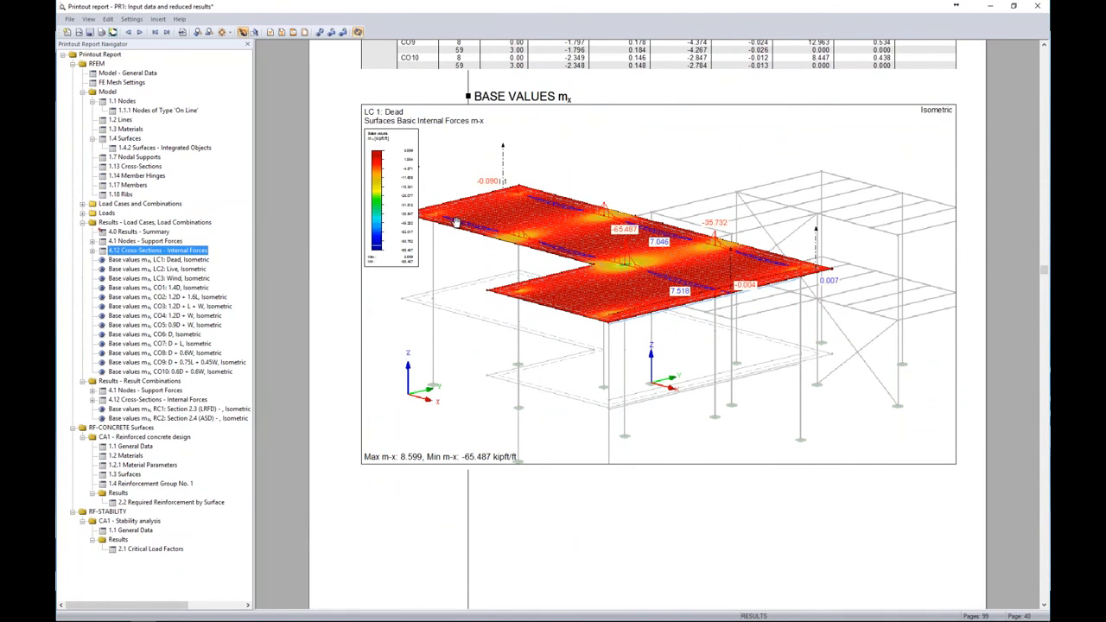
scroll(455, 222, "down", 15)
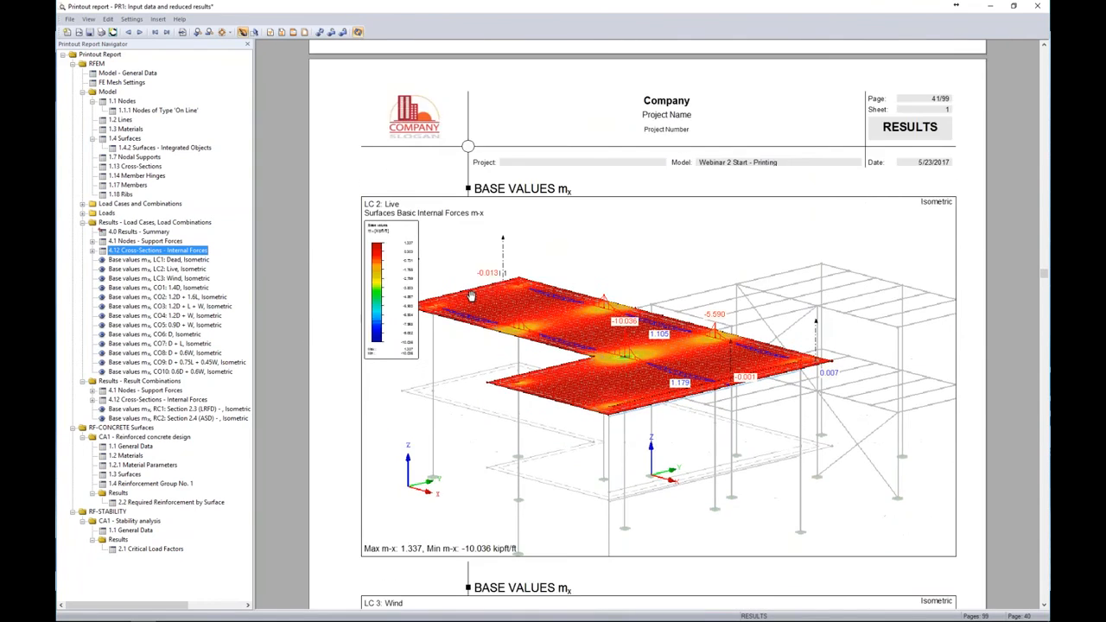
scroll(471, 296, "down", 15)
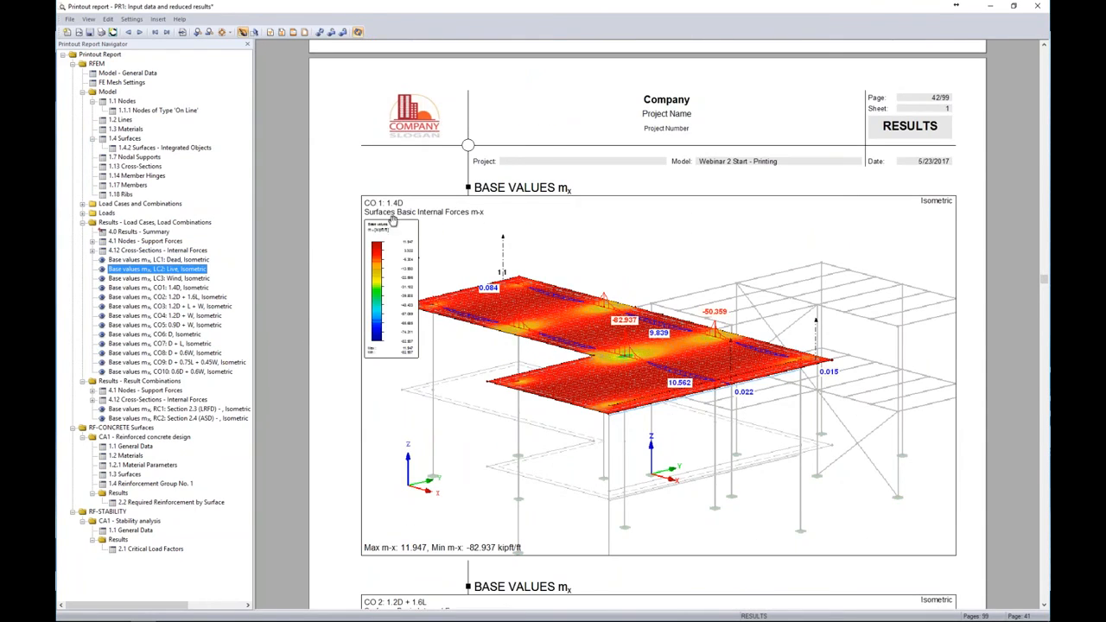
scroll(415, 258, "down", 10)
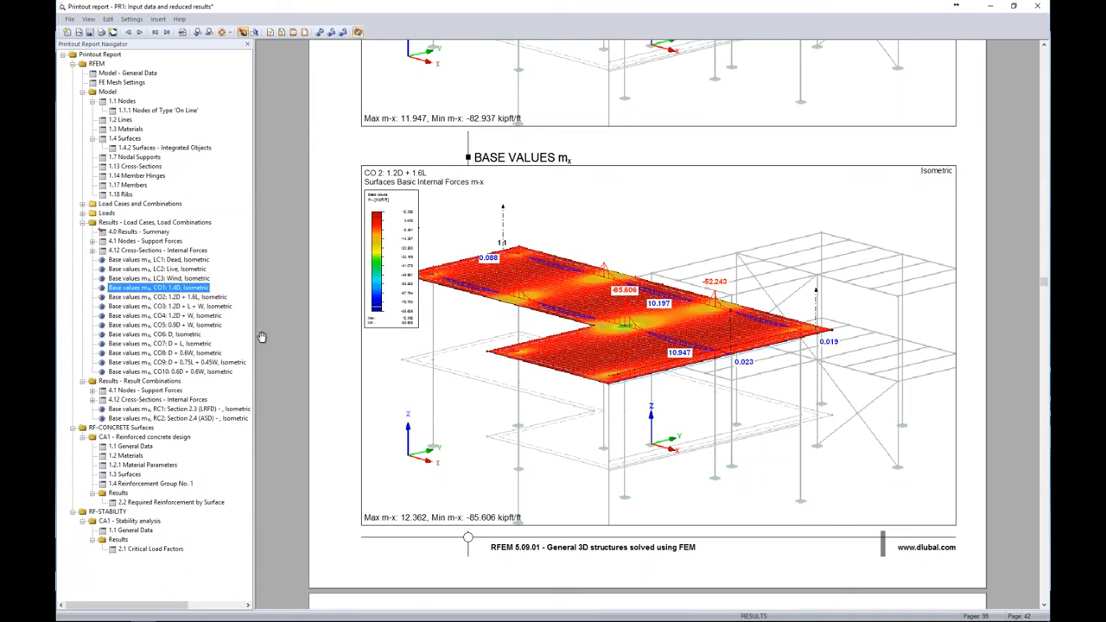
Step: Open the report's CO2 m-x graphic in the model, hide the FE mesh, and return to the printout report
right_click(614, 223)
left_click(641, 283)
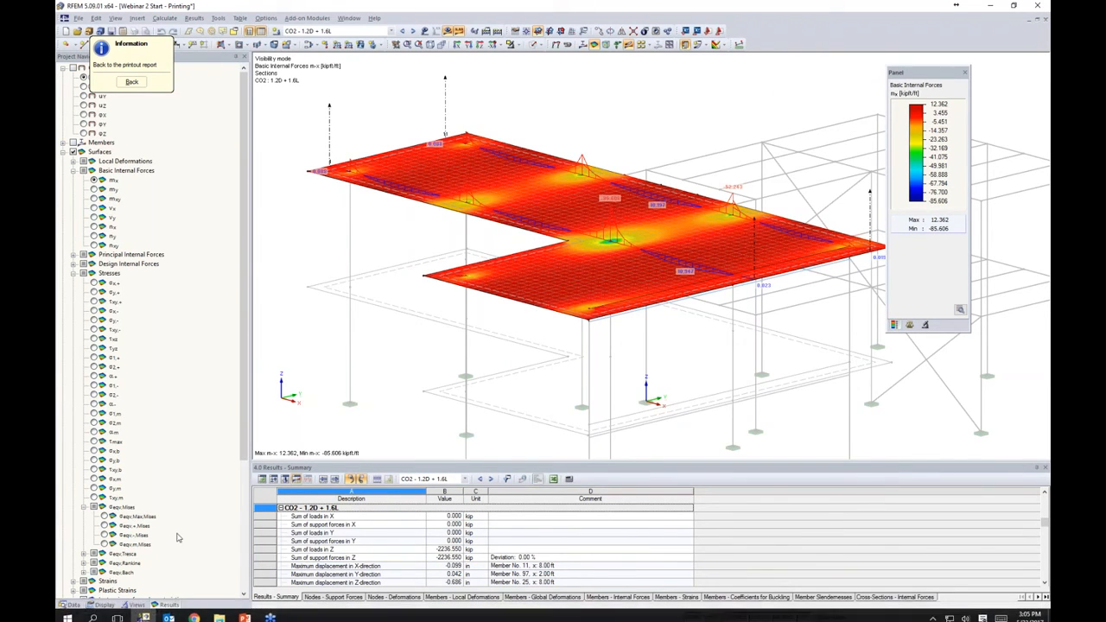
left_click(104, 605)
scroll(115, 377, "down", 8)
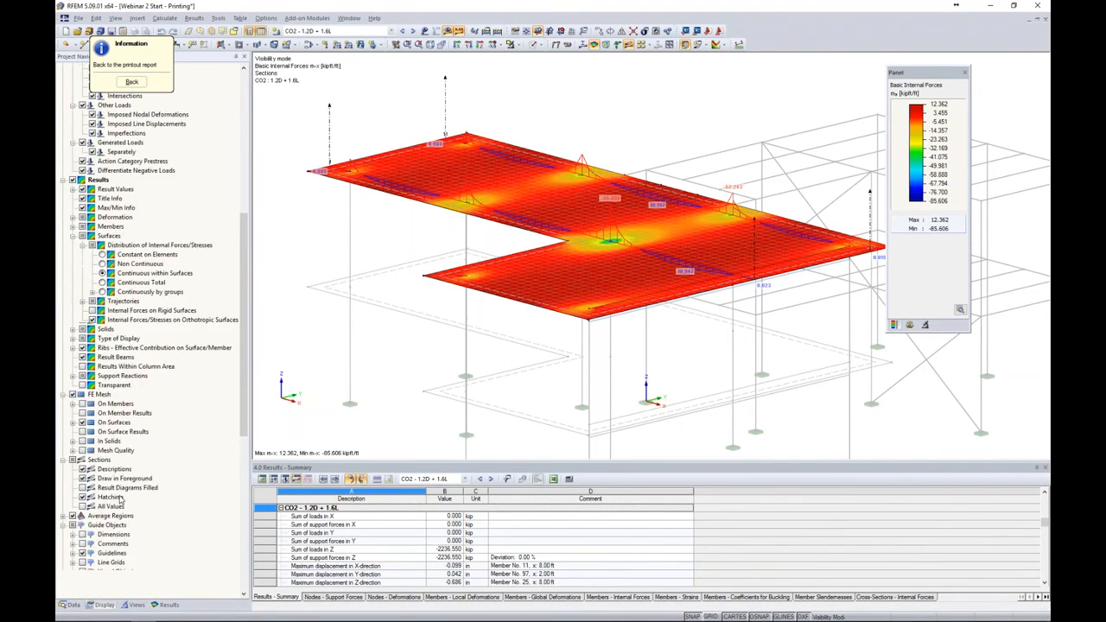
left_click(73, 284)
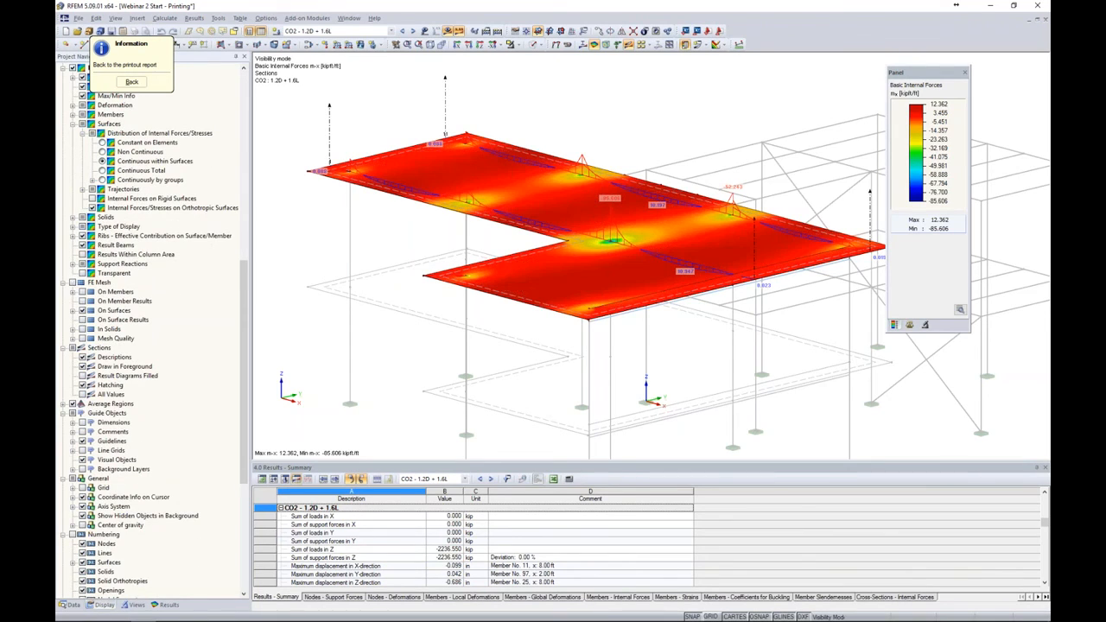
left_click(131, 81)
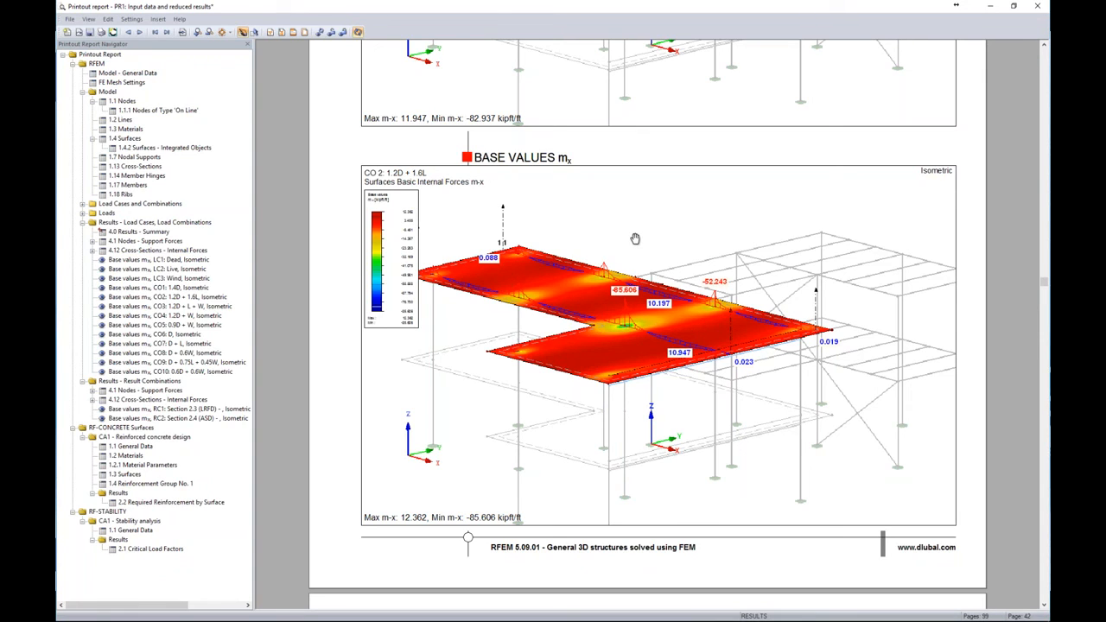
Step: Examine the report's load combination graphics and its RF-CONCRETE Surfaces and RF-STABILITY chapters
left_click(156, 286)
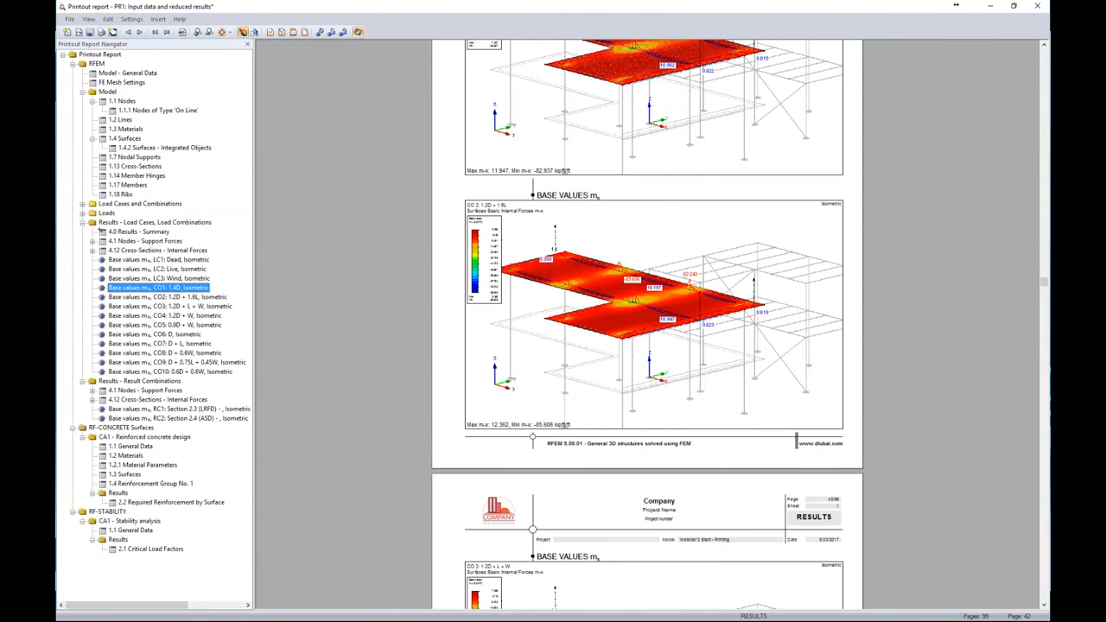
scroll(628, 261, "down", 4)
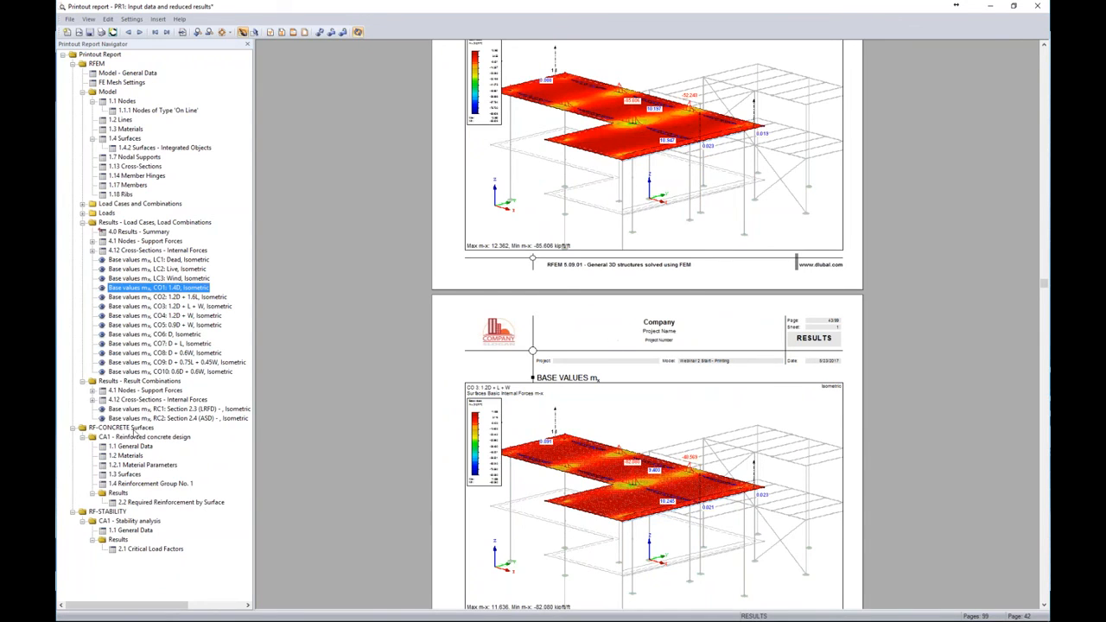
left_click(129, 428)
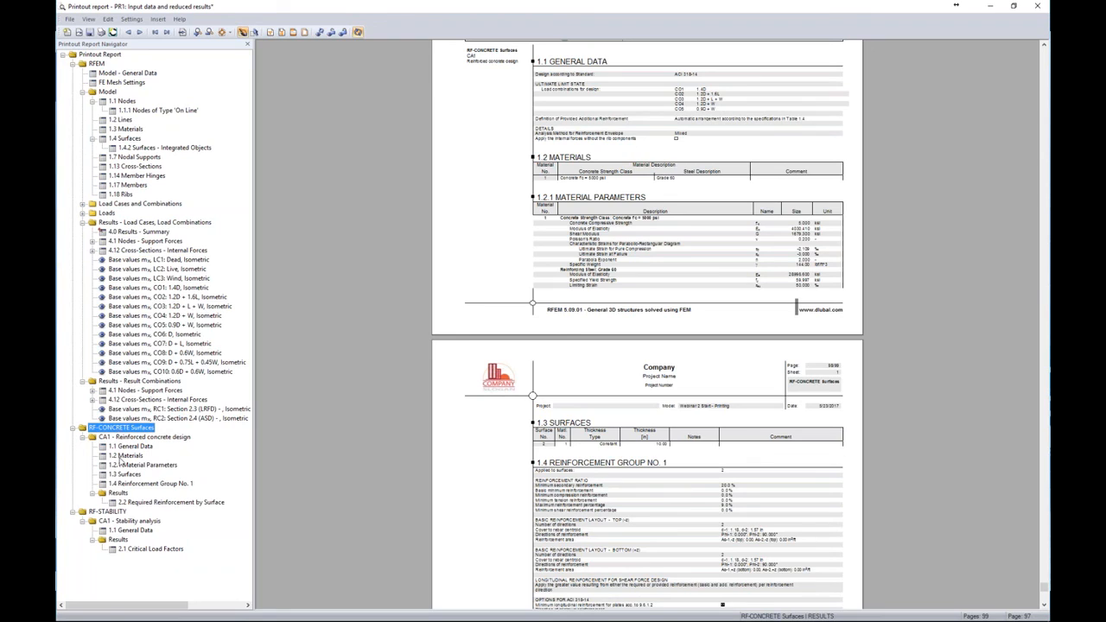
left_click(109, 511)
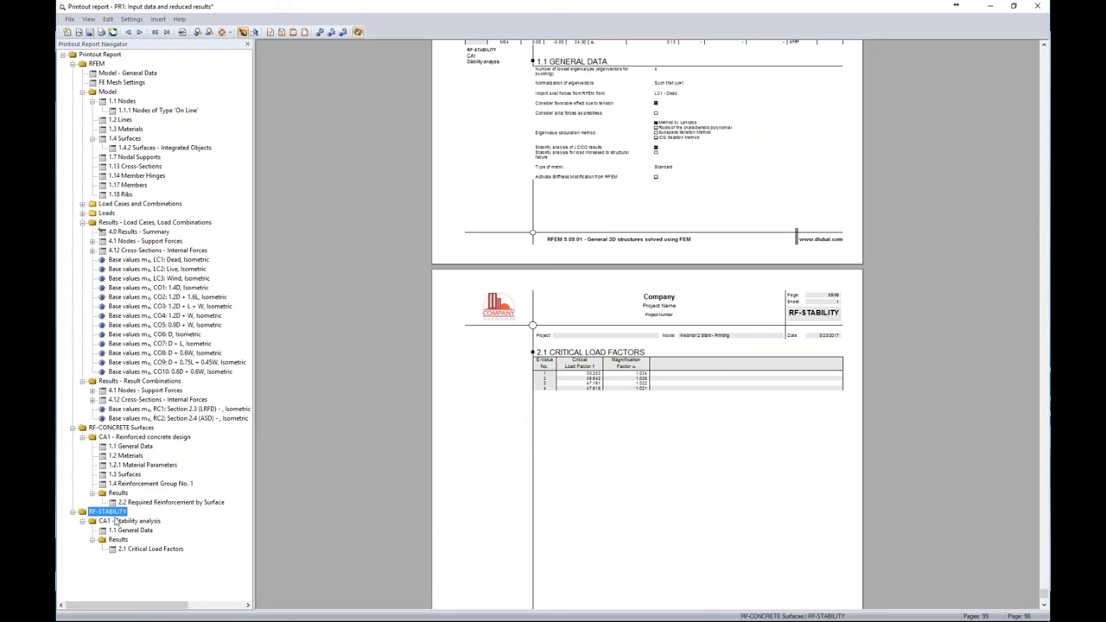
Step: Move the RF-CONCRETE Surfaces chapter below the RF-STABILITY chapter in the printout report
left_click(129, 429)
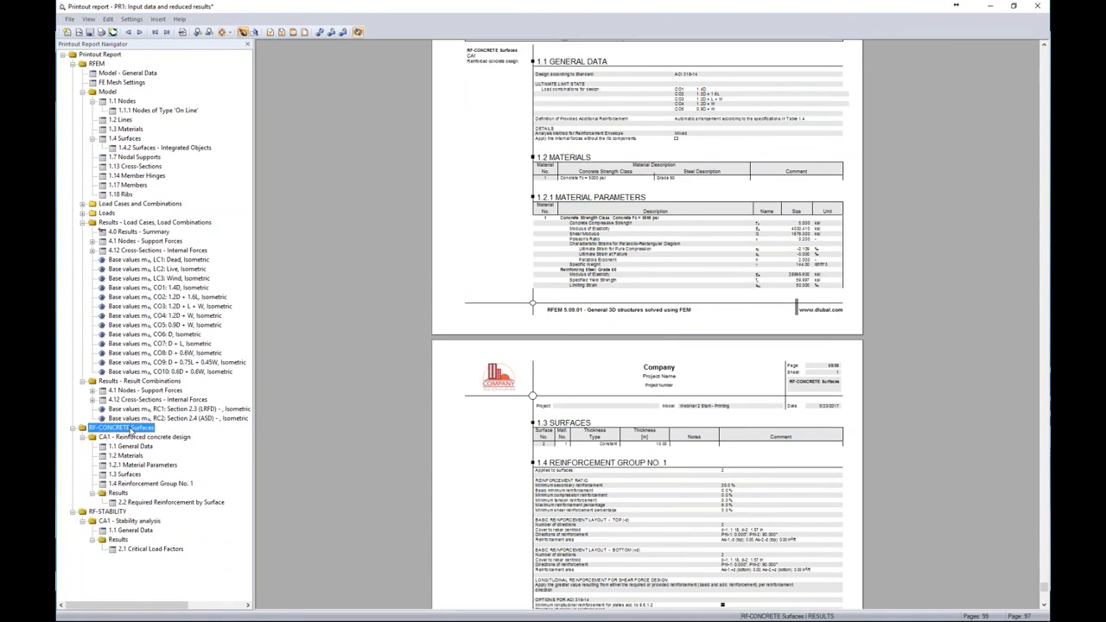
left_click_drag(127, 429, 121, 512)
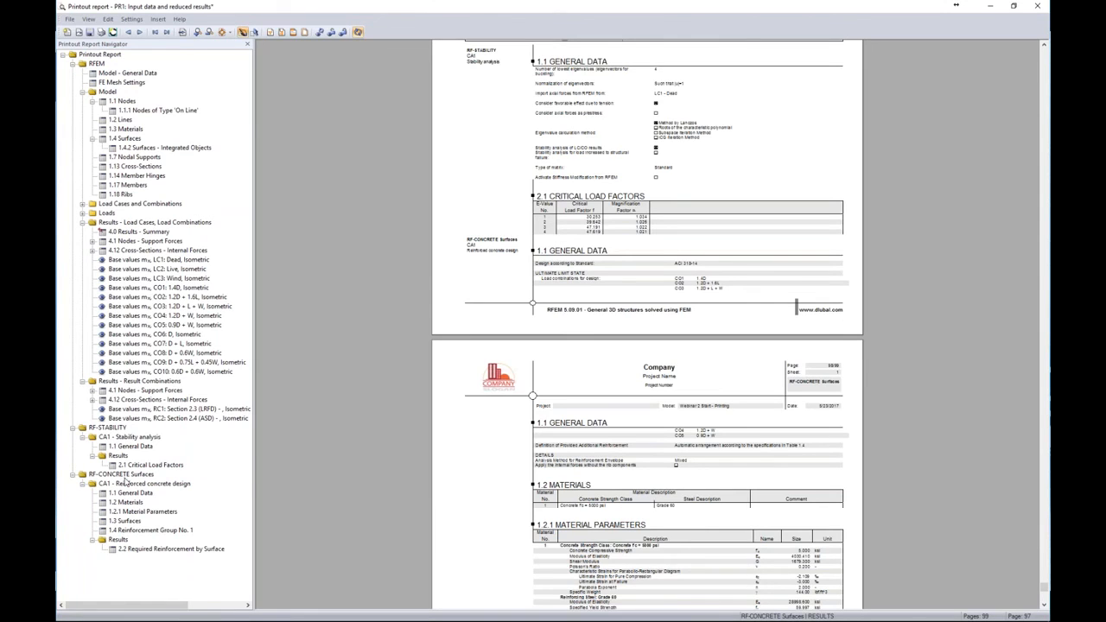
scroll(373, 361, "up", 10)
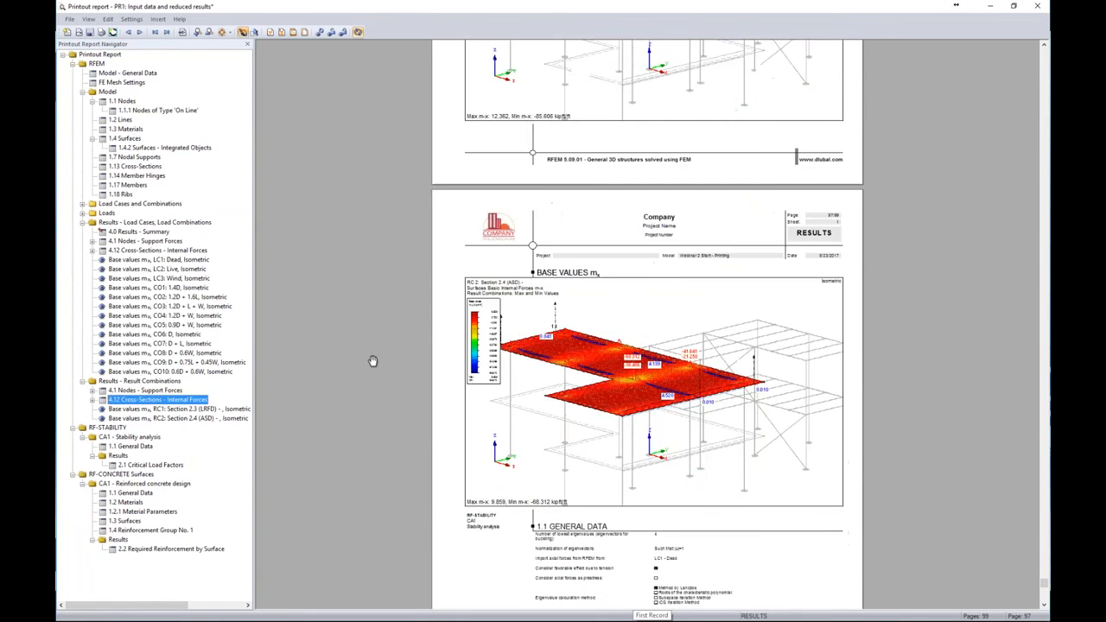
scroll(373, 360, "up", 5)
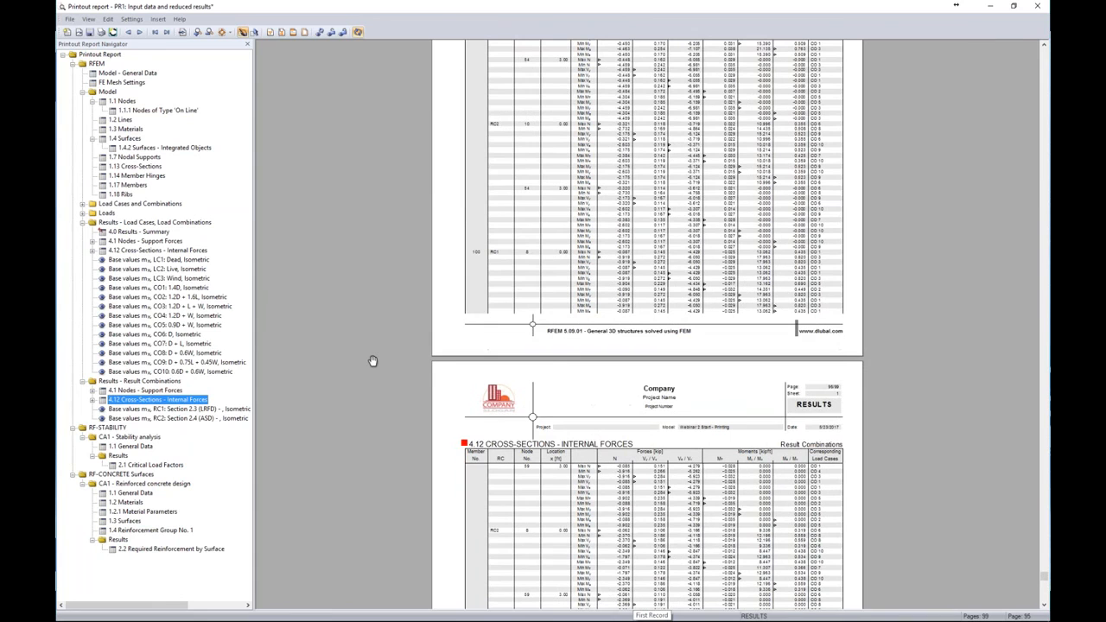
scroll(372, 360, "up", 5)
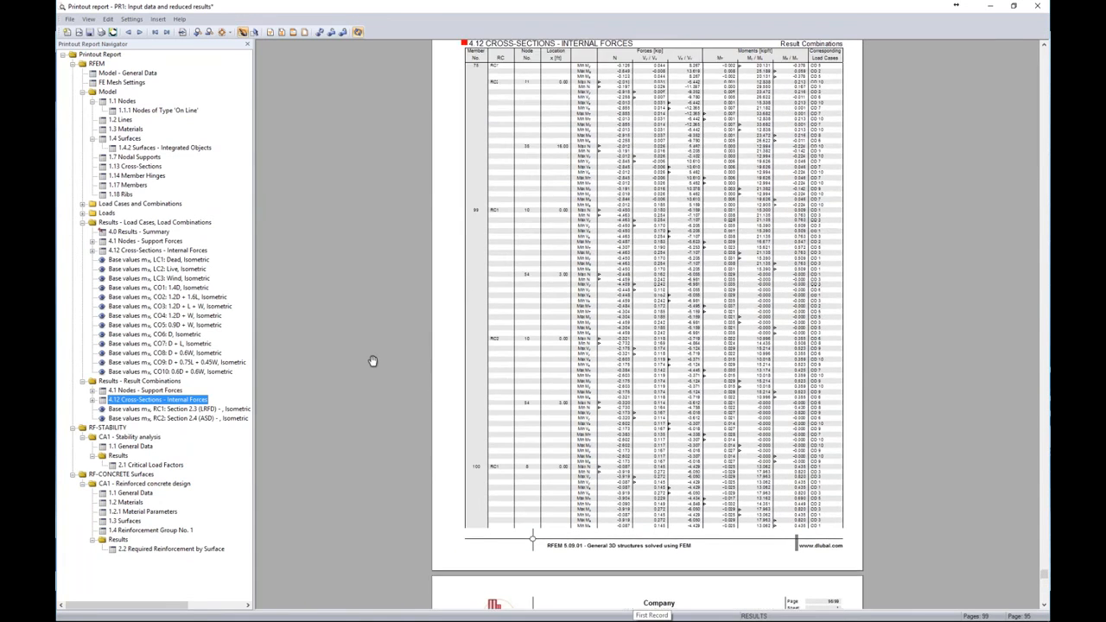
scroll(372, 361, "up", 5)
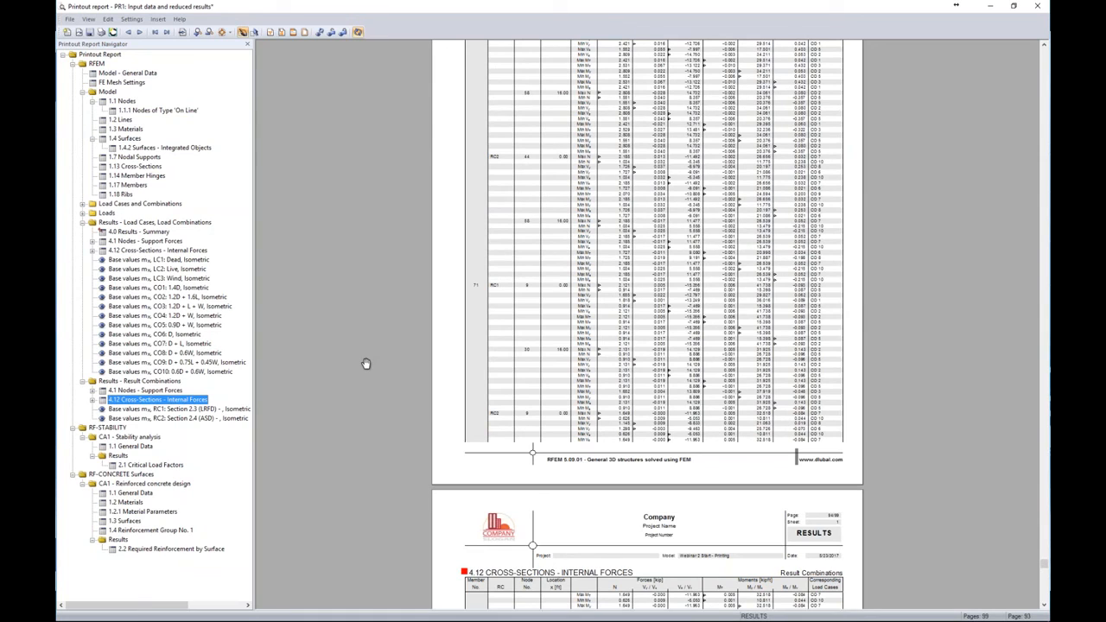
key("alt+Tab")
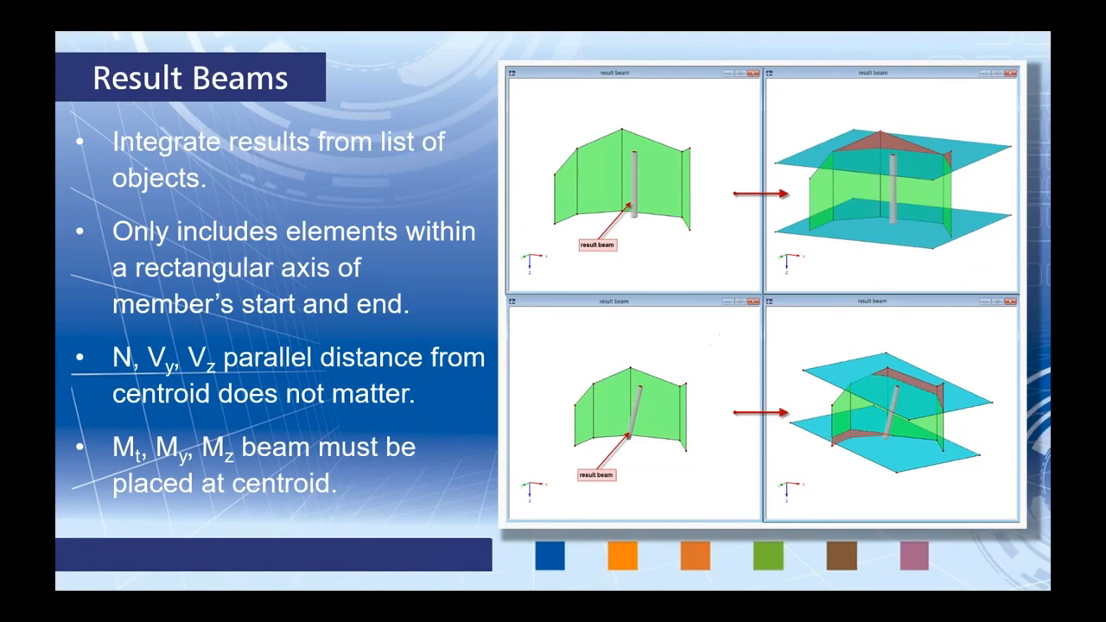
key("Right")
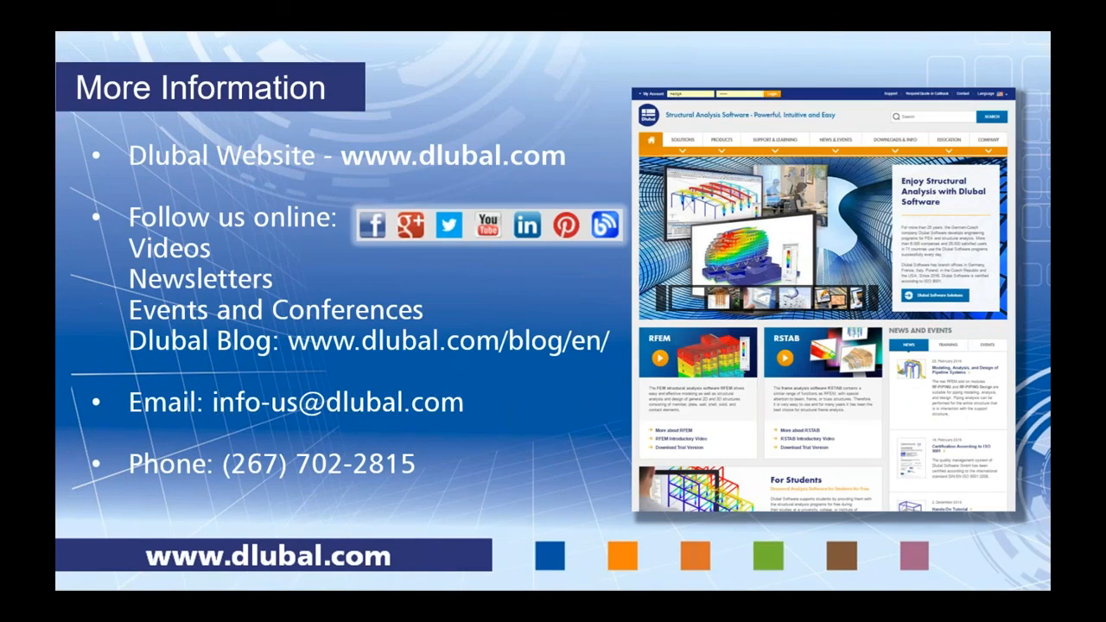